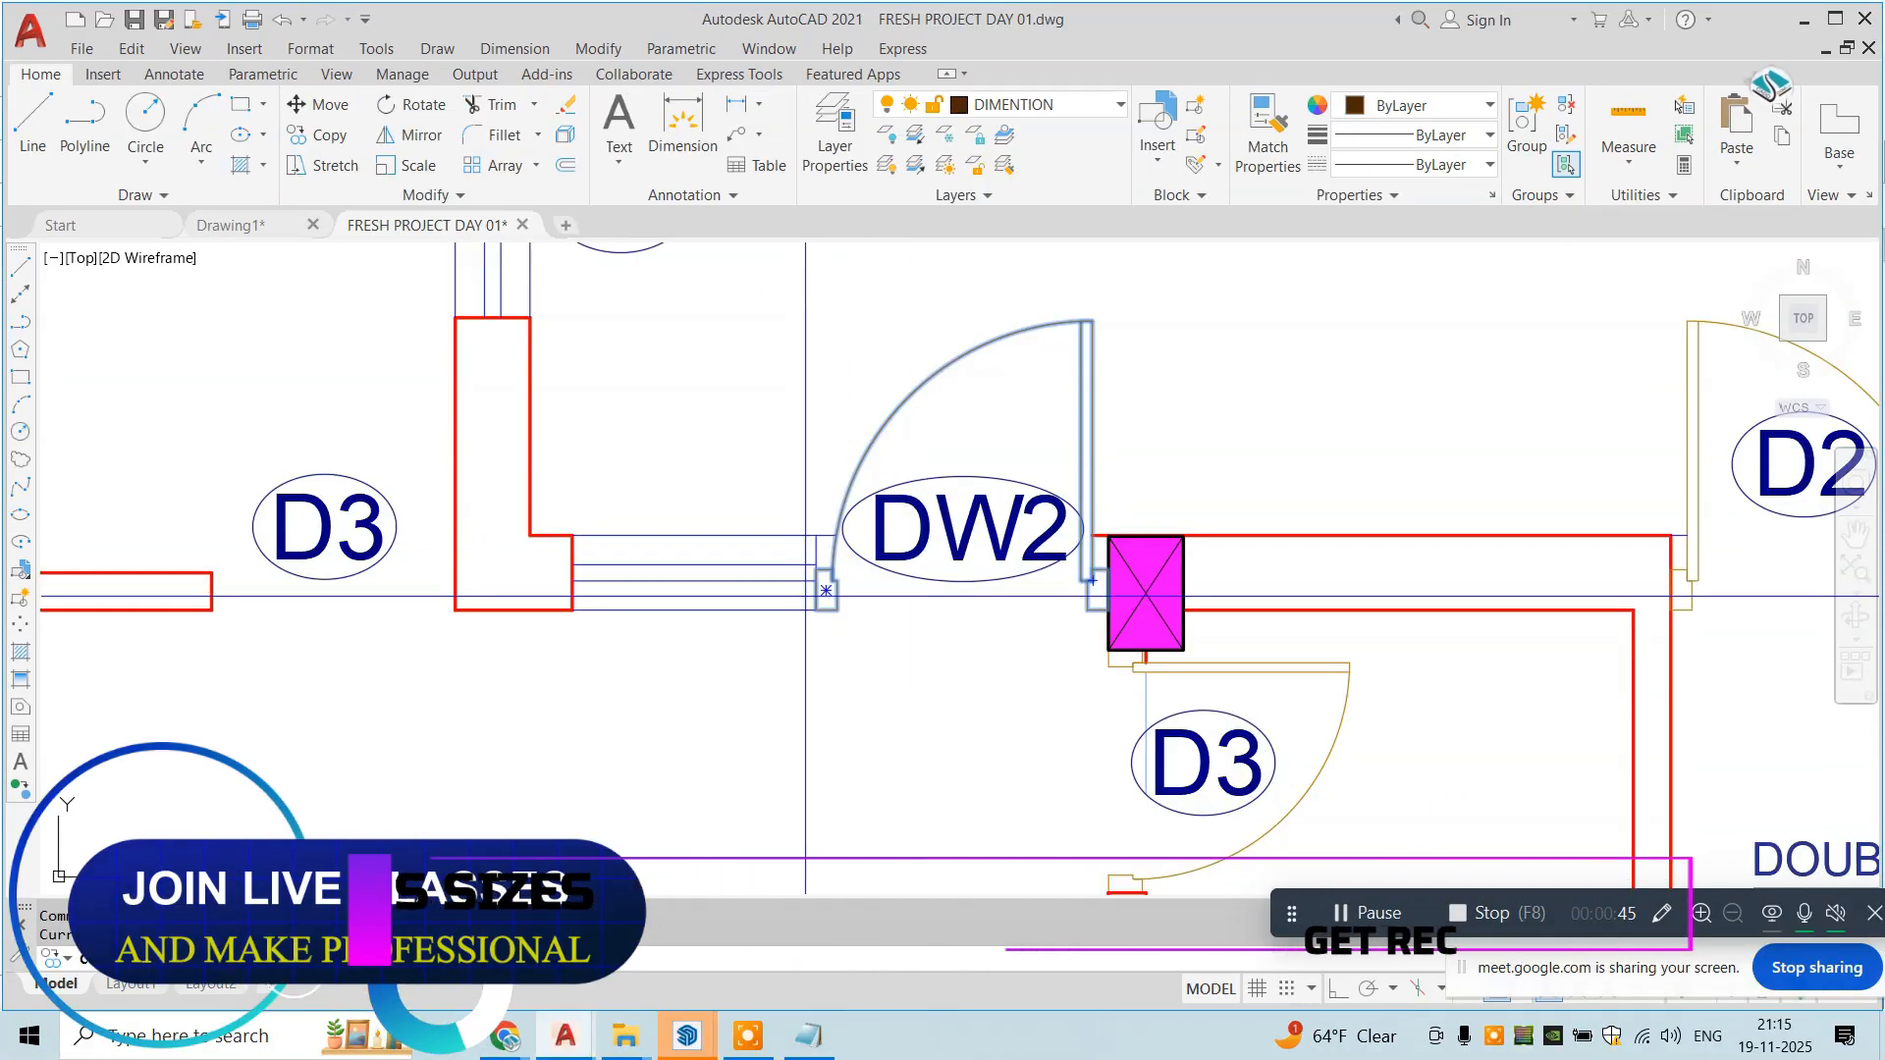
Step: Copy the DW2 door into the D3 opening beside the toilet, placing its frame at the end of the wall
{"action": "left_click", "coordinate": [826, 590]}
{"action": "left_click", "coordinate": [221, 593]}
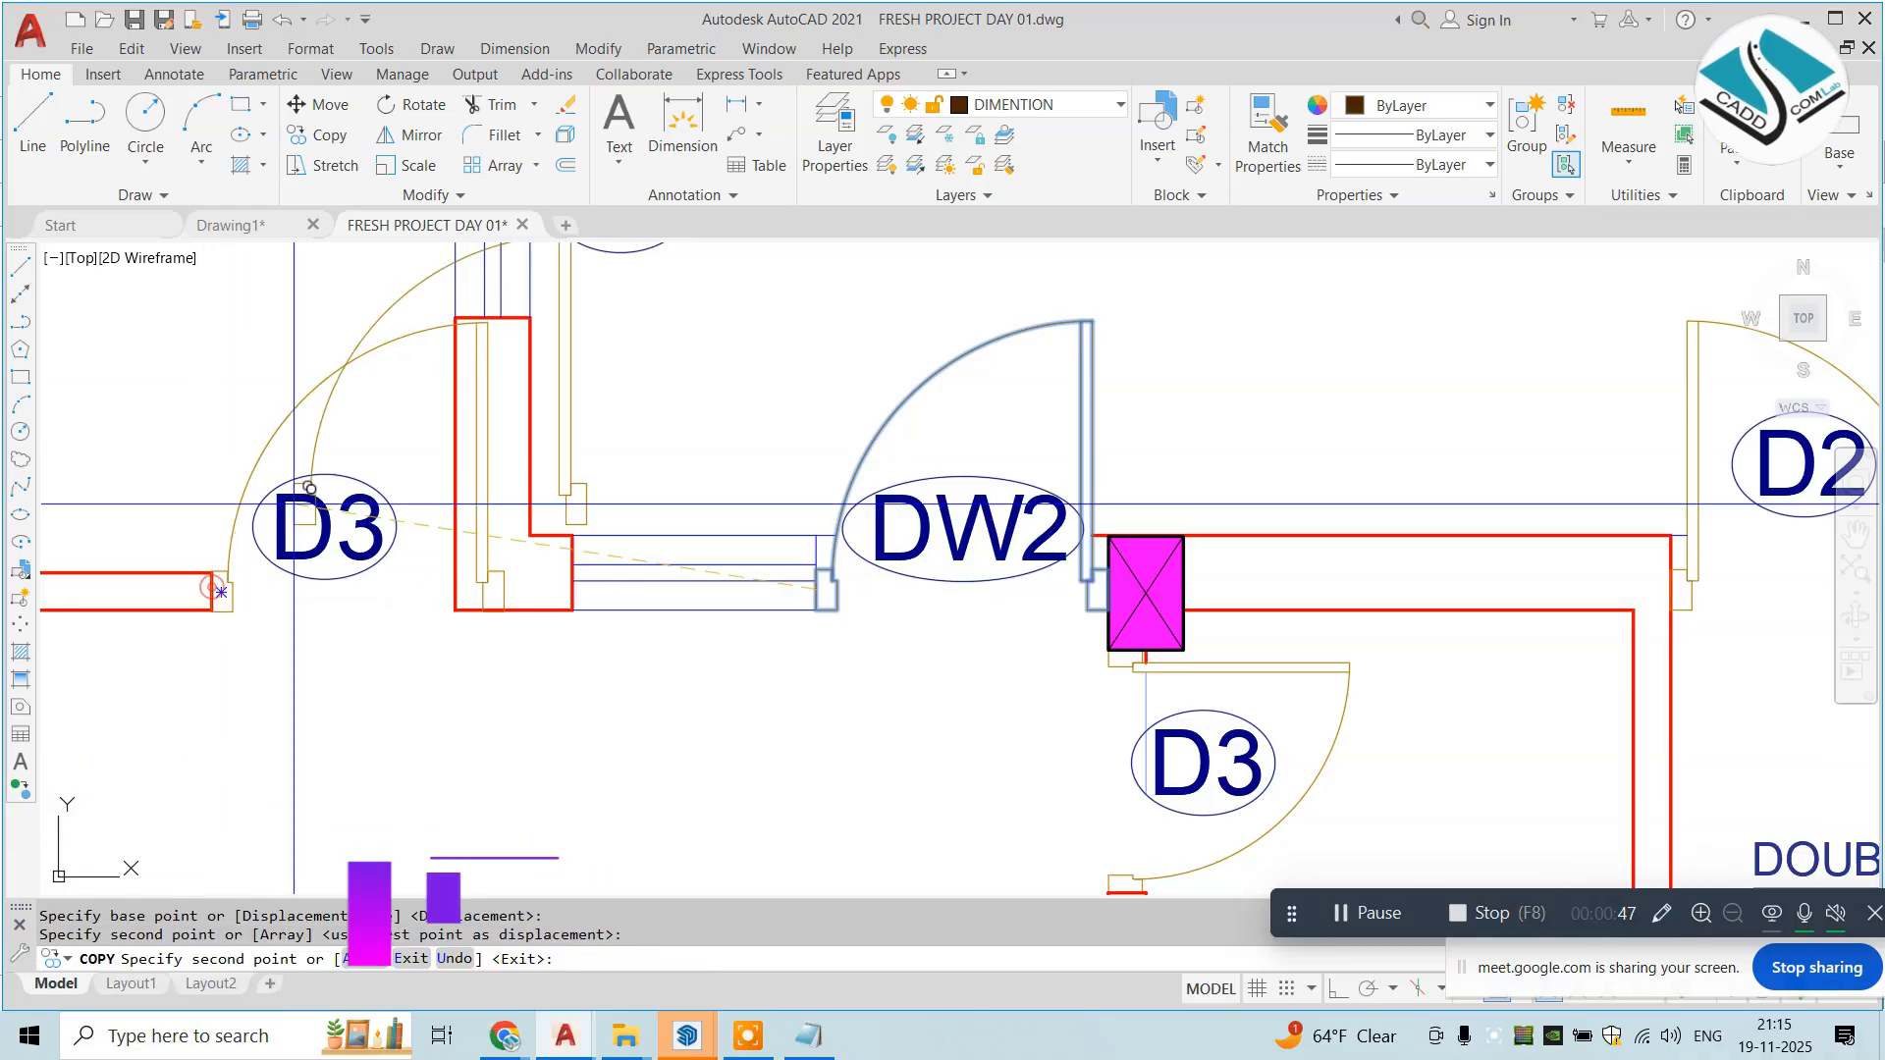
{"action": "middle_click_drag", "start_coordinate": [294, 504], "coordinate": [541, 505]}
{"action": "key", "text": "Escape"}
Step: Scale the copied D3 door by reference from the wall end so its frame spans exactly to the opposite wall face
{"action": "scroll", "coordinate": [521, 427], "scroll_direction": "up", "scroll_amount": 4}
{"action": "left_click", "coordinate": [511, 494]}
{"action": "left_click", "coordinate": [454, 480]}
{"action": "type", "text": "sc"}
{"action": "key", "text": "Return"}
{"action": "scroll", "coordinate": [462, 540], "scroll_direction": "down", "scroll_amount": 4}
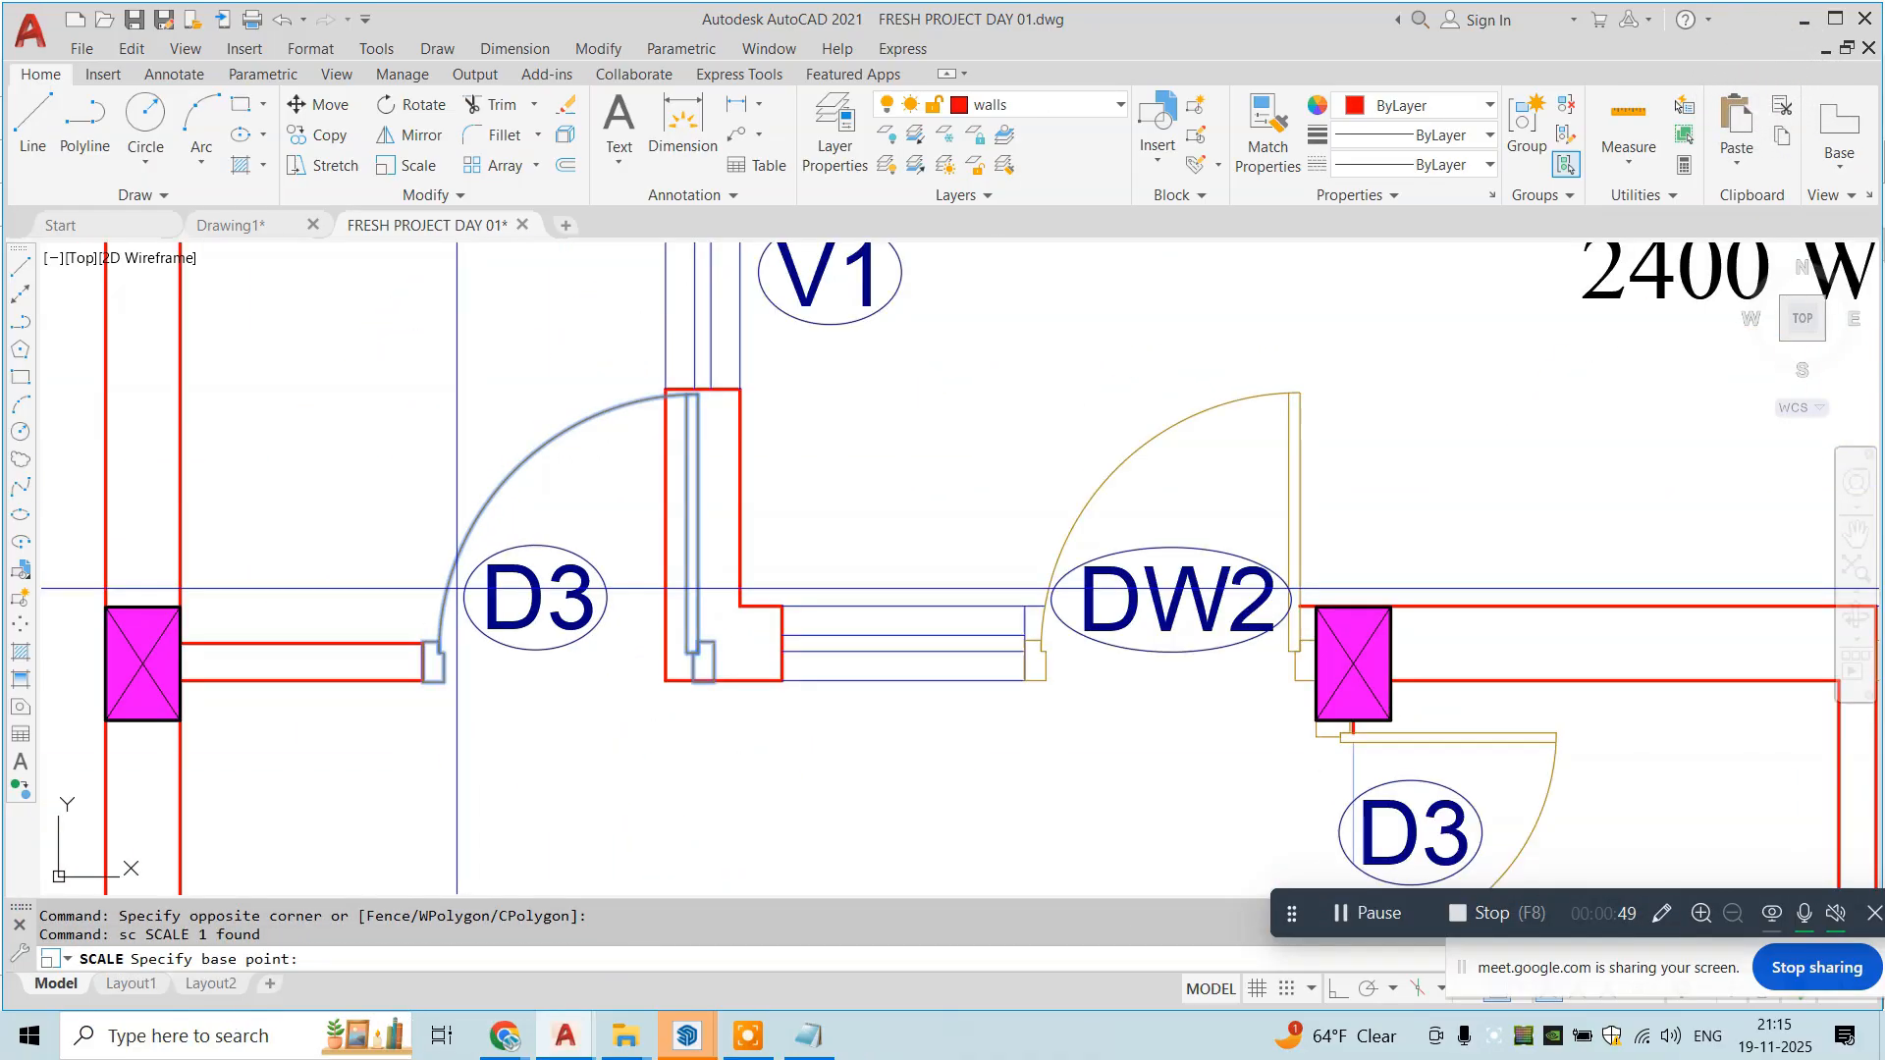
{"action": "scroll", "coordinate": [424, 648], "scroll_direction": "up", "scroll_amount": 4}
{"action": "left_click", "coordinate": [415, 638]}
{"action": "type", "text": "r"}
{"action": "key", "text": "Return"}
{"action": "left_click", "coordinate": [415, 636]}
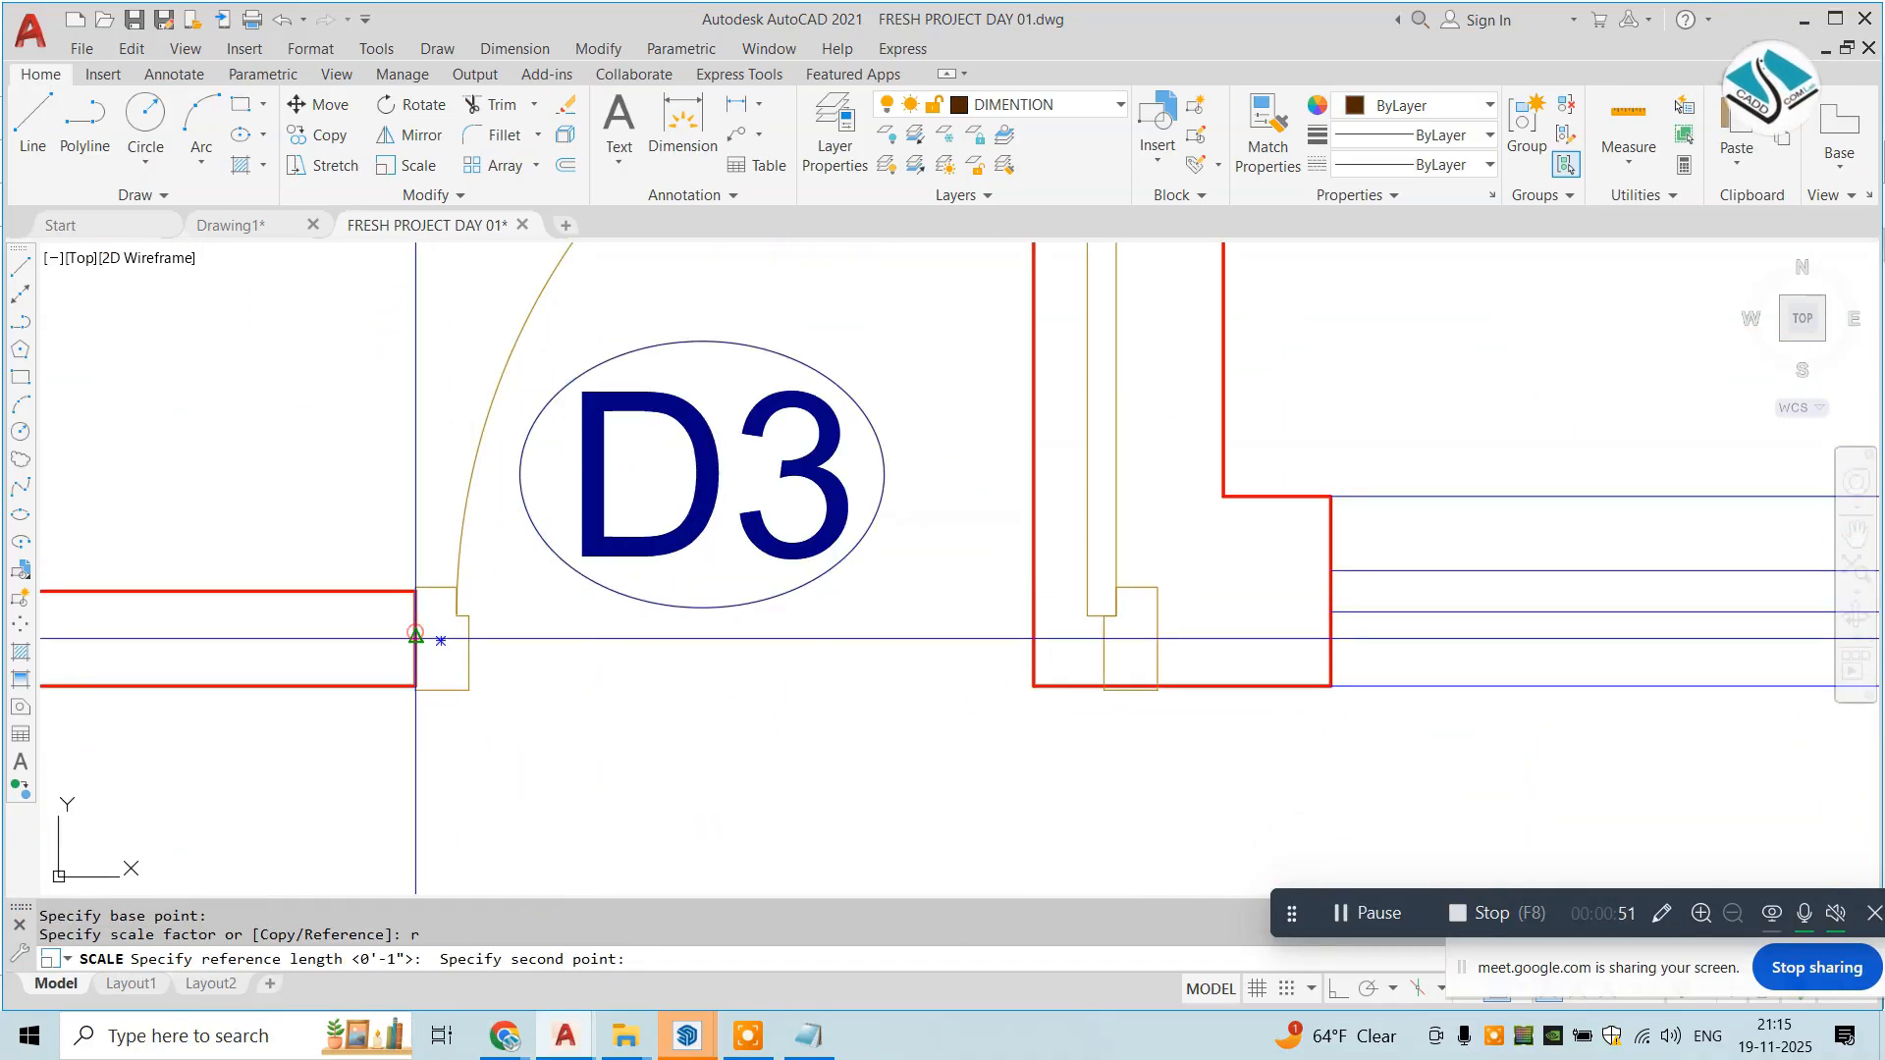
{"action": "left_click", "coordinate": [1132, 640]}
{"action": "type", "text": "p"}
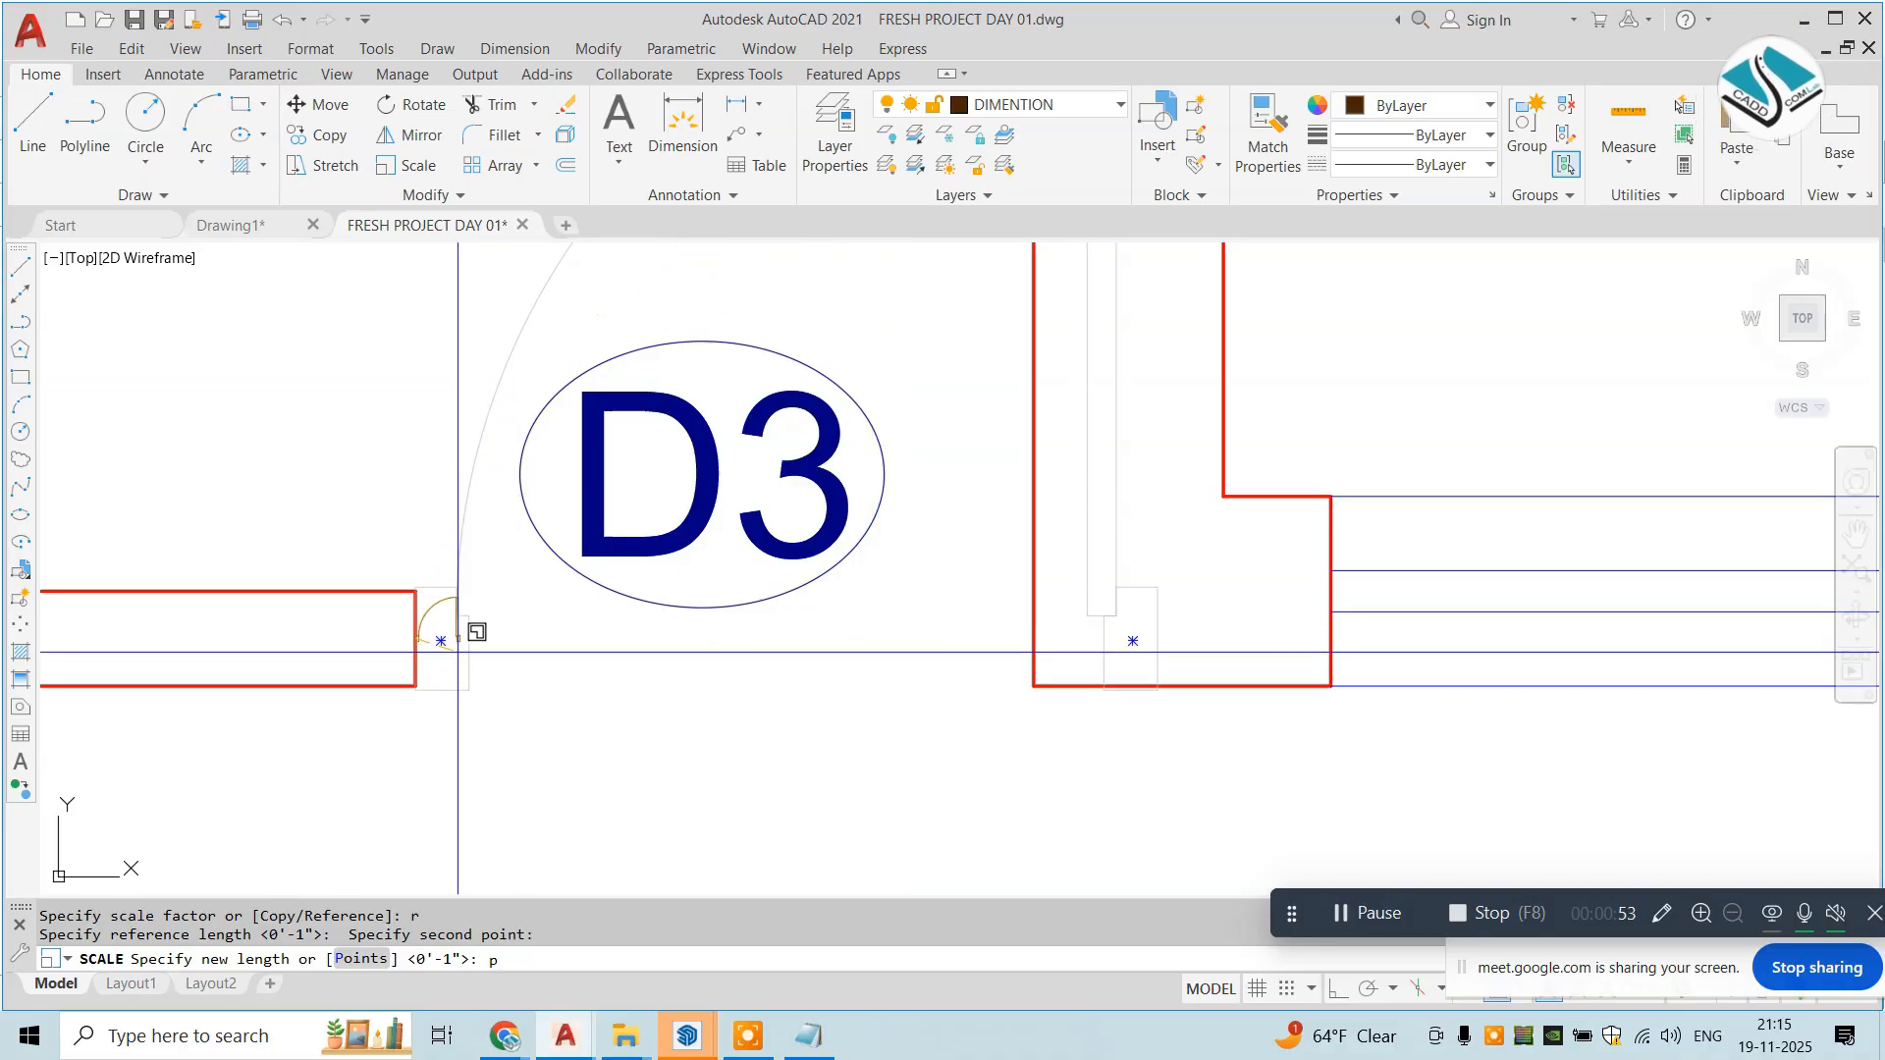
{"action": "key", "text": "Return"}
{"action": "left_click", "coordinate": [1011, 646]}
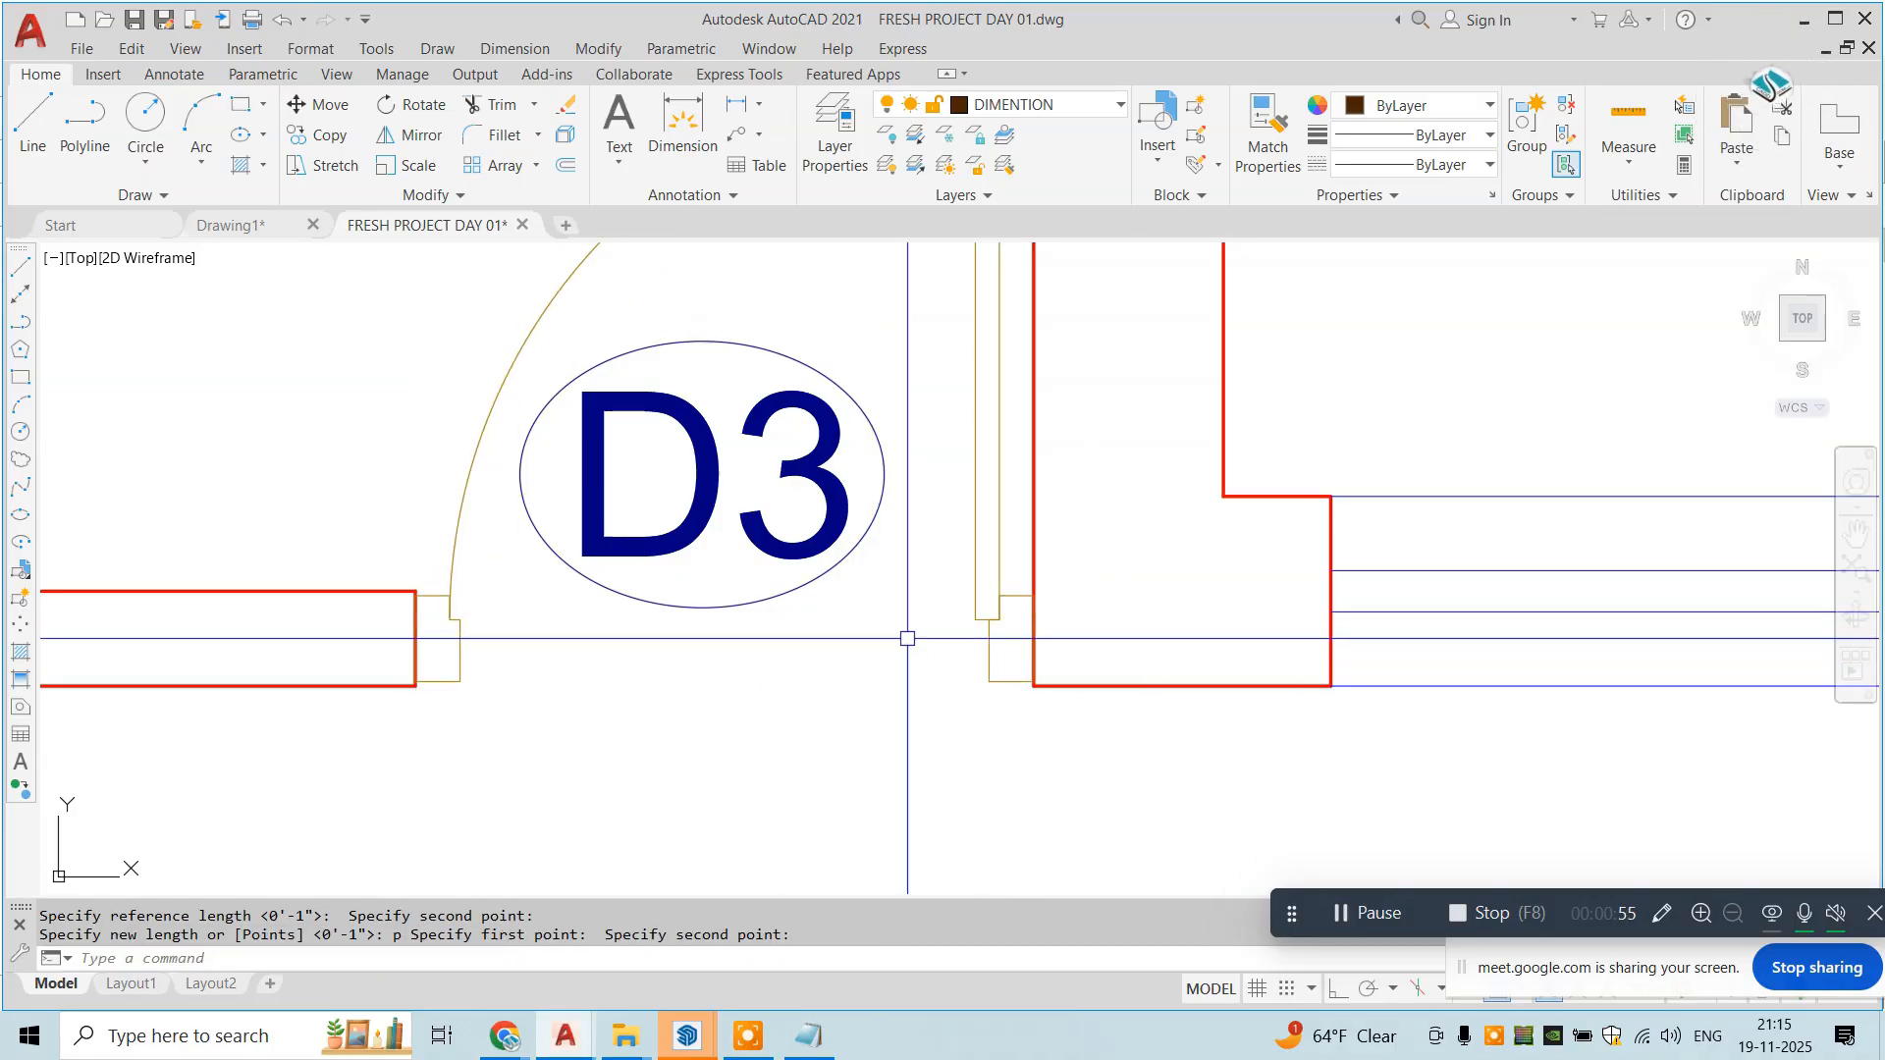
Step: Examine the furnished and dimensioned reference floor plan around the toilet, master bedroom and kitchen, and the overall drawing sheets
{"action": "scroll", "coordinate": [639, 472], "scroll_direction": "down", "scroll_amount": 8}
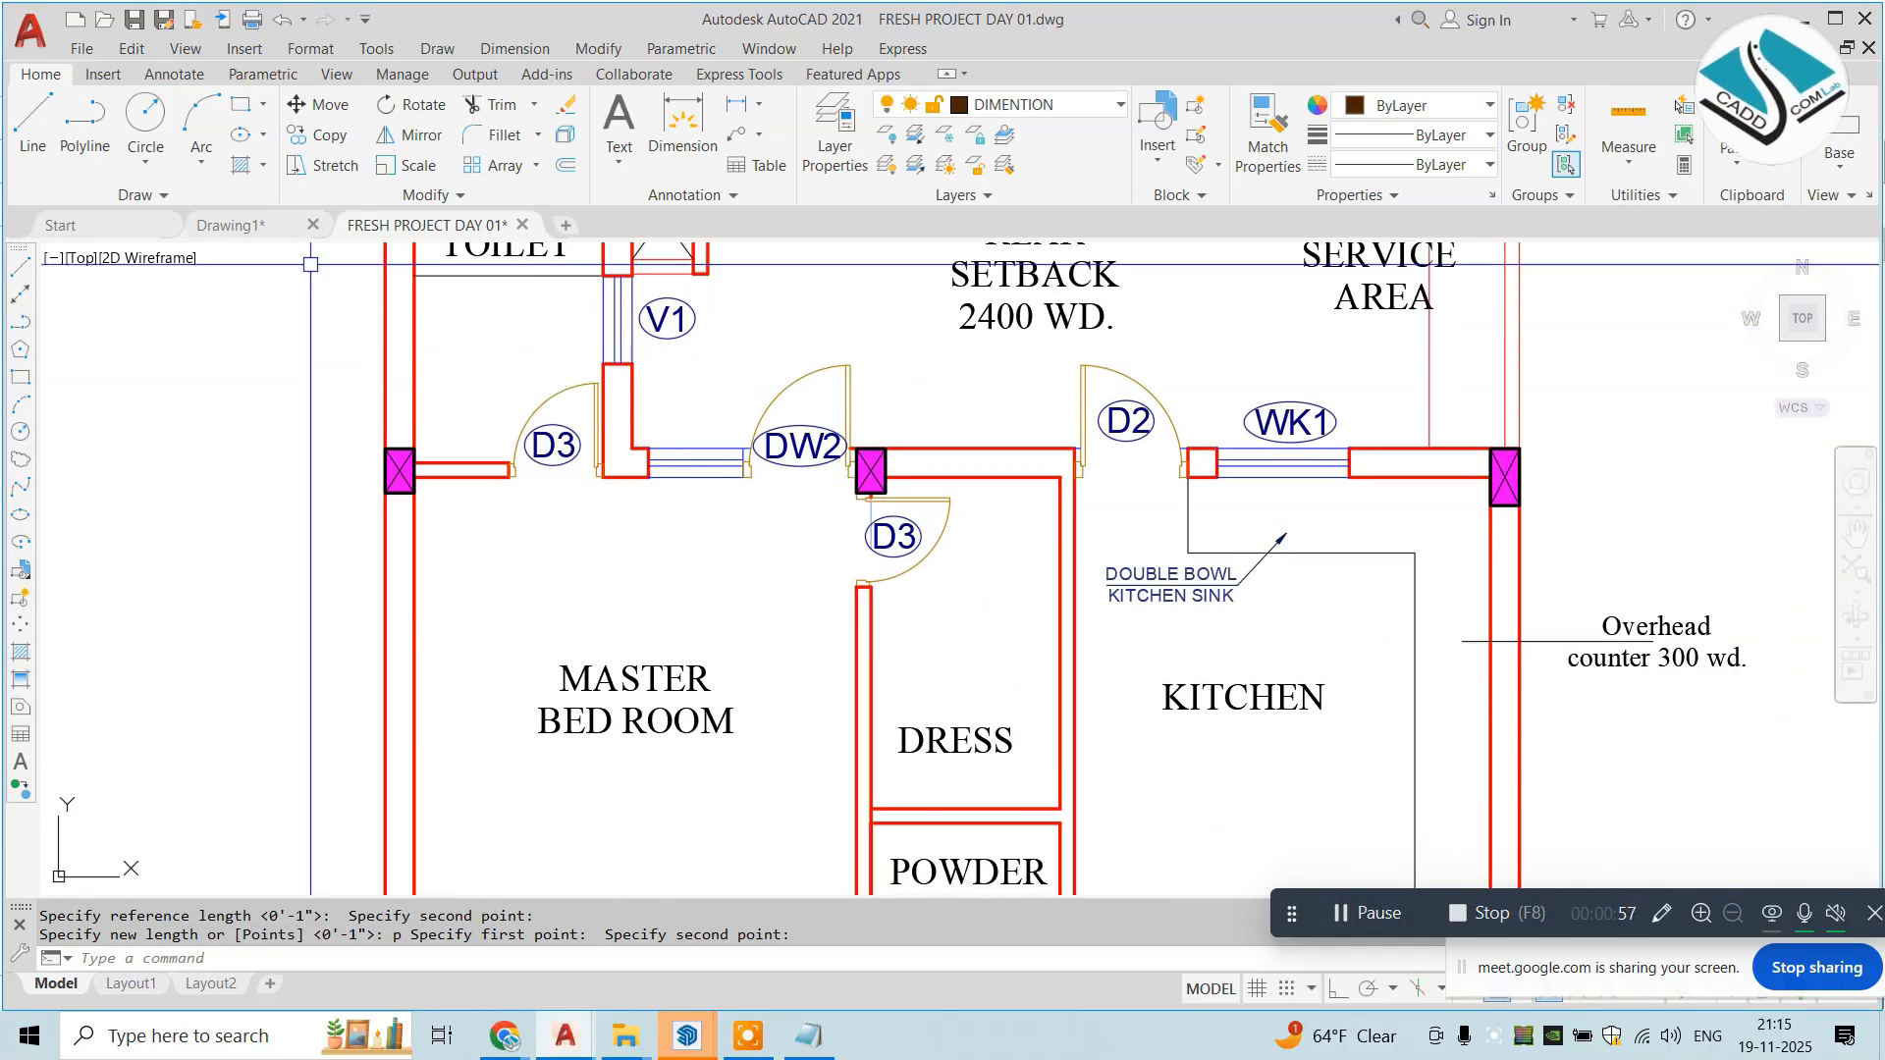
{"action": "scroll", "coordinate": [477, 337], "scroll_direction": "down", "scroll_amount": 10}
{"action": "middle_click_drag", "start_coordinate": [859, 422], "coordinate": [774, 379]}
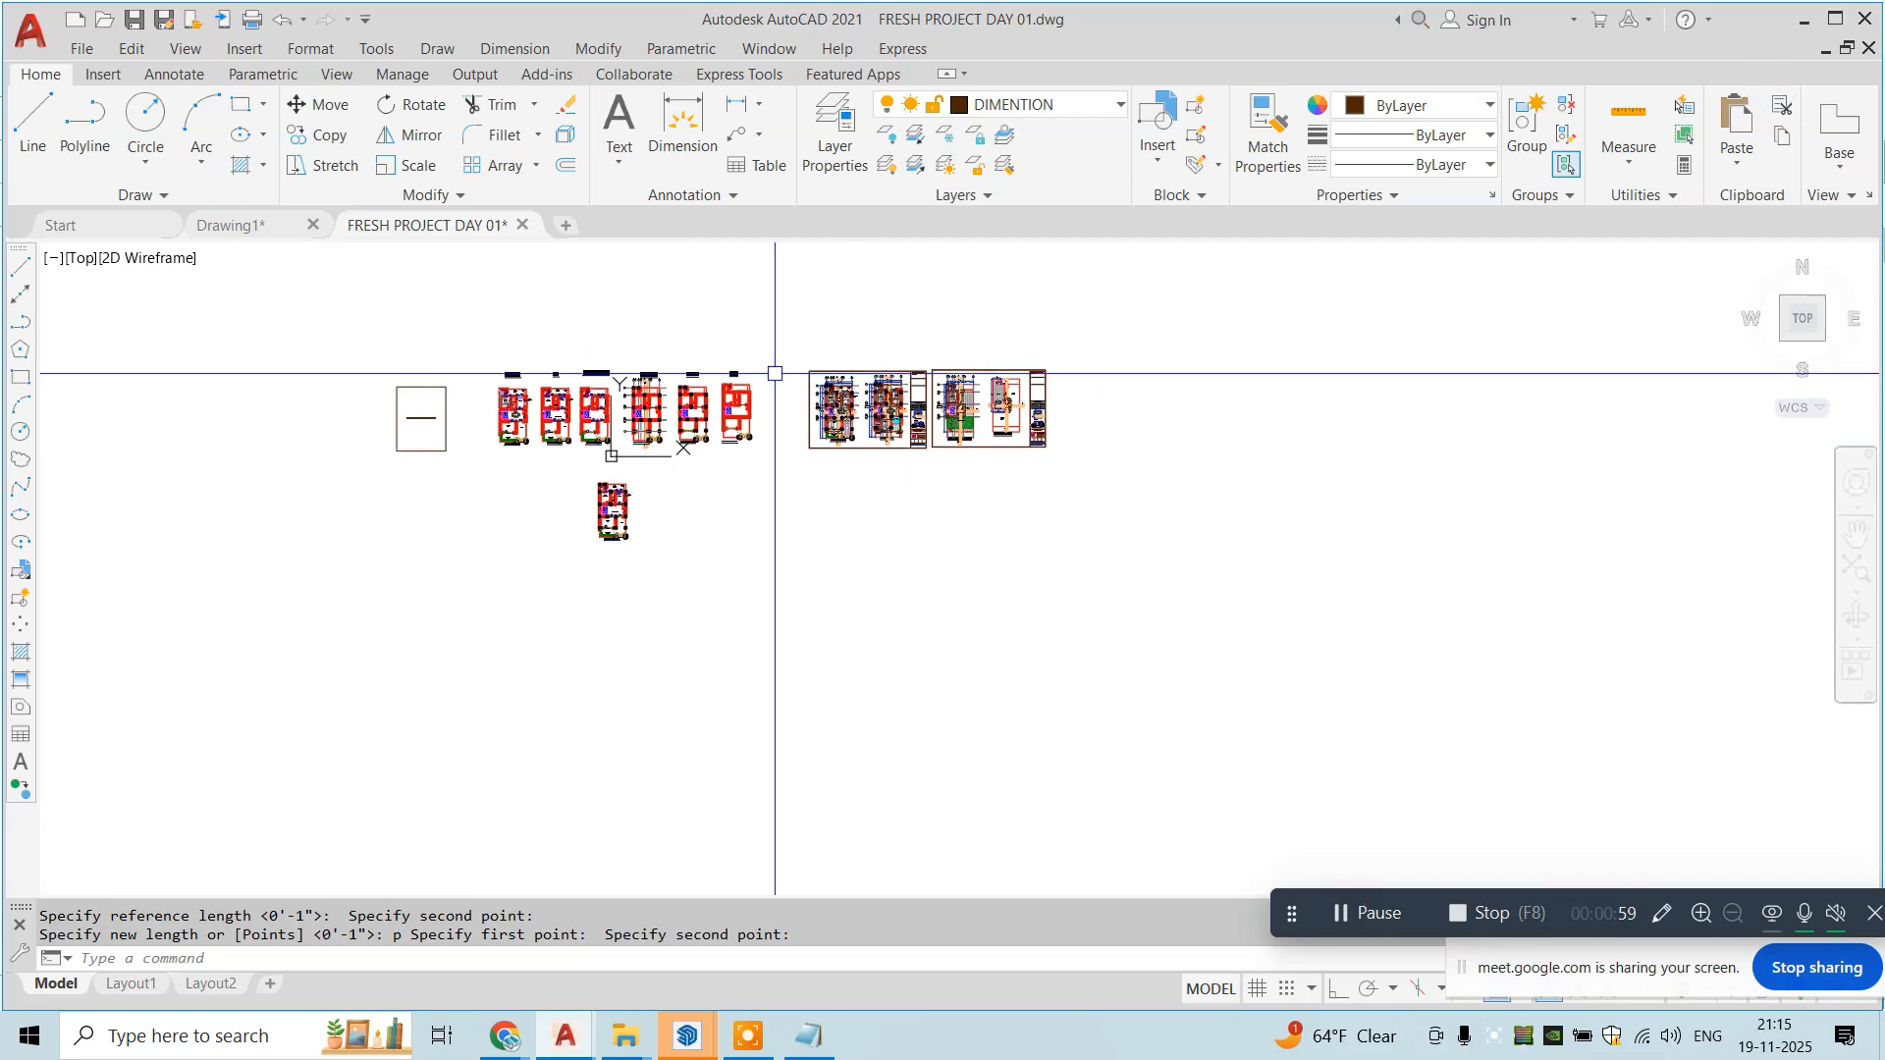
{"action": "scroll", "coordinate": [729, 522], "scroll_direction": "up", "scroll_amount": 8}
{"action": "scroll", "coordinate": [729, 521], "scroll_direction": "up", "scroll_amount": 5}
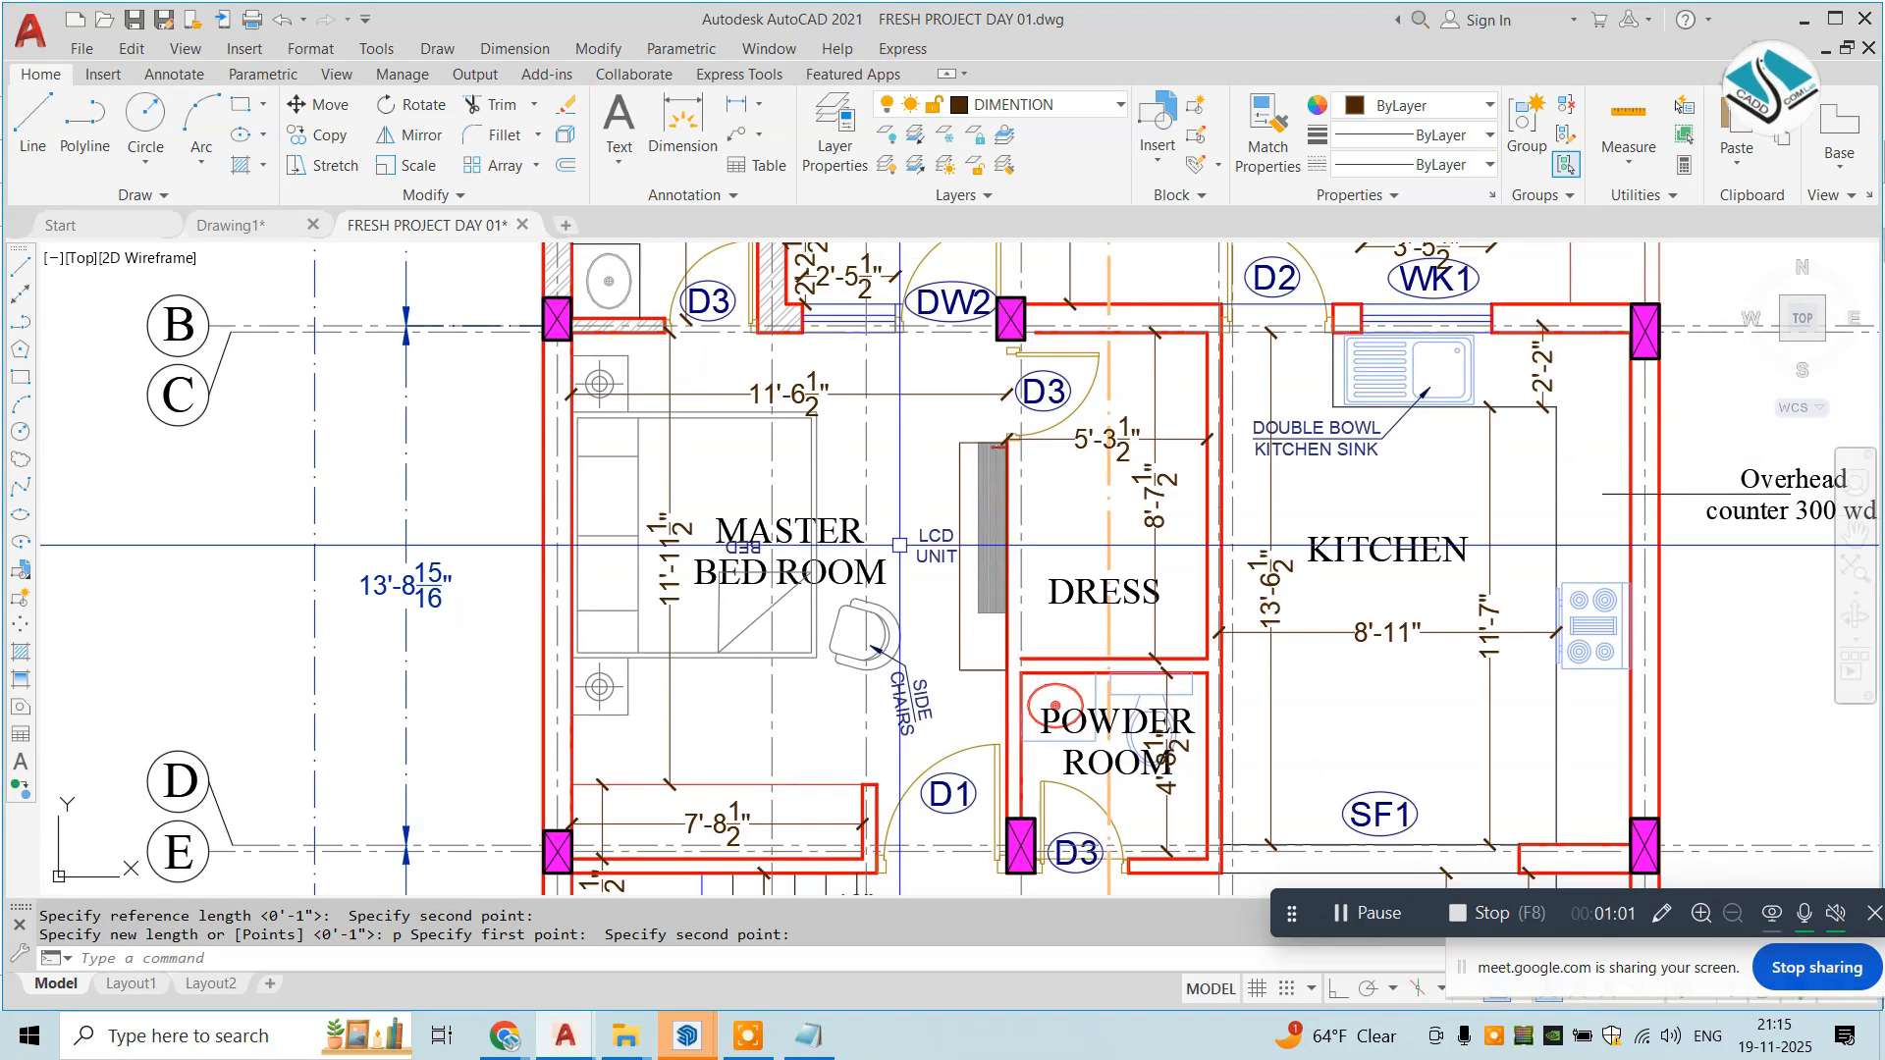
{"action": "scroll", "coordinate": [886, 545], "scroll_direction": "down", "scroll_amount": 3}
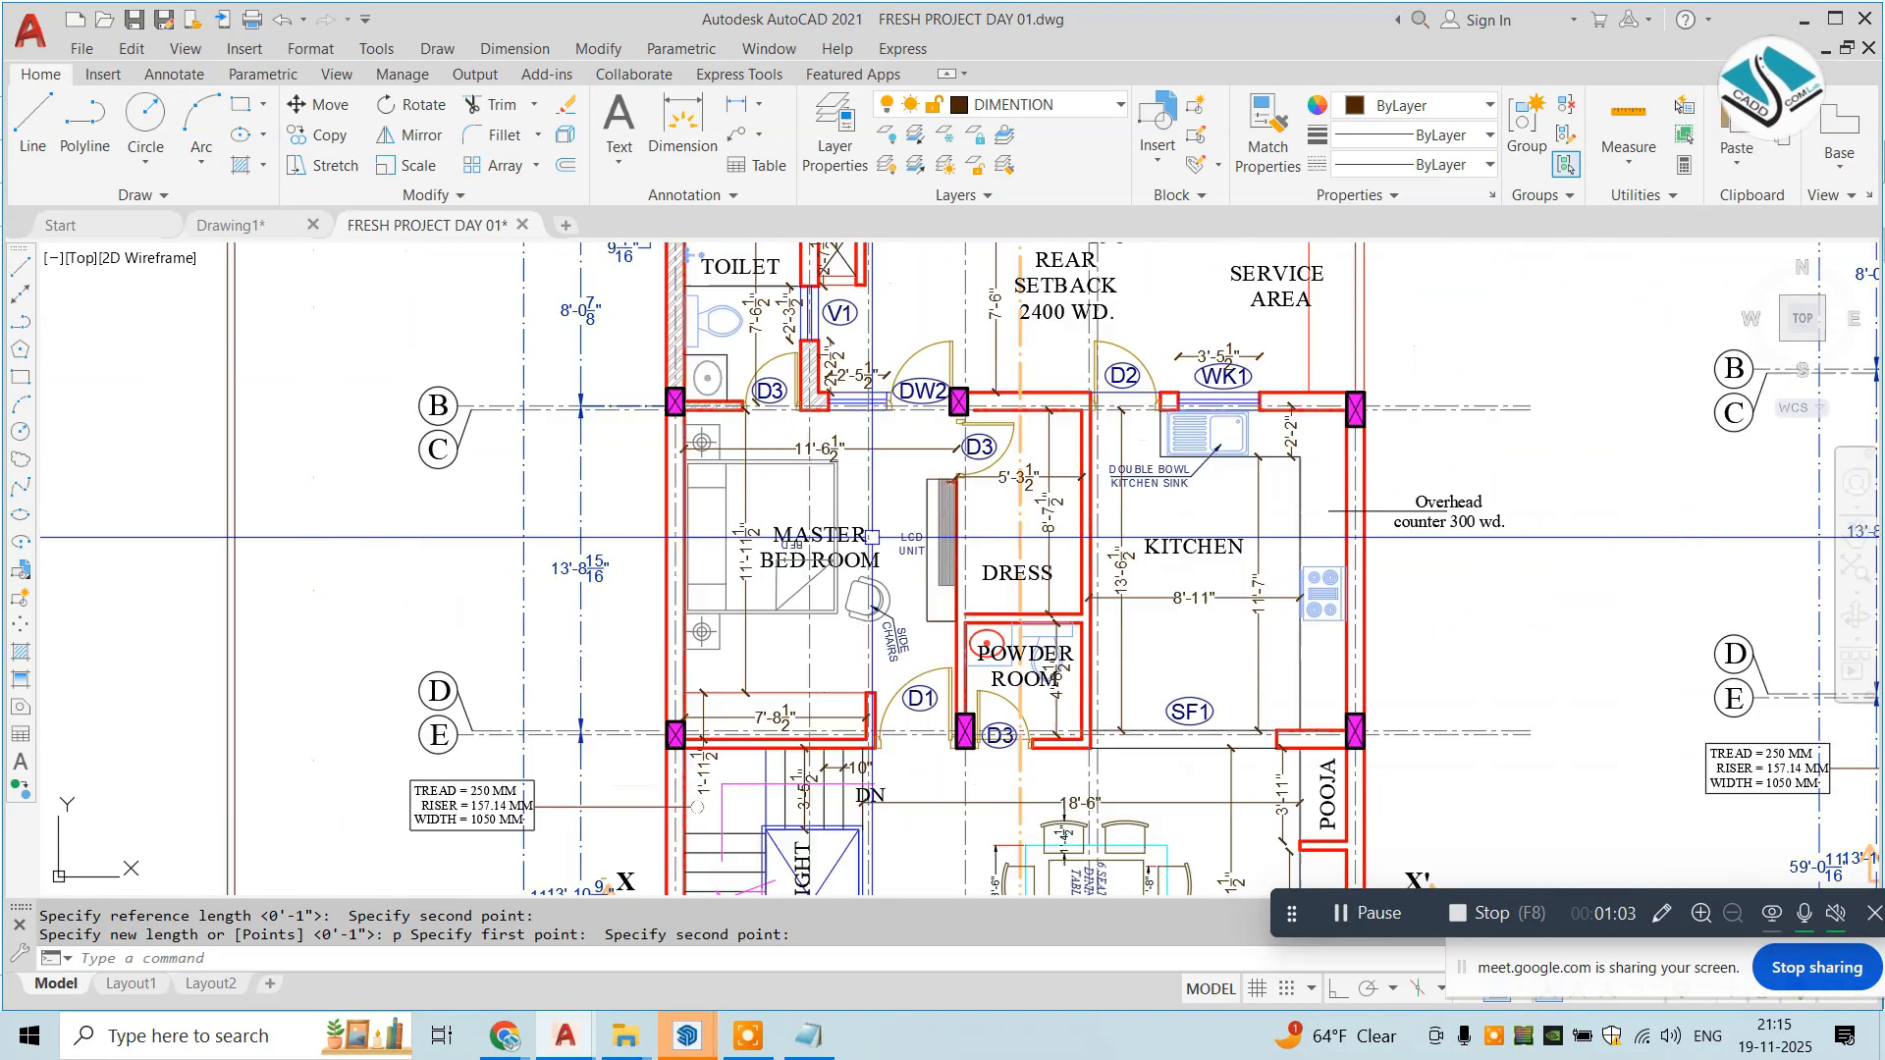
{"action": "middle_click_drag", "start_coordinate": [939, 520], "coordinate": [672, 532]}
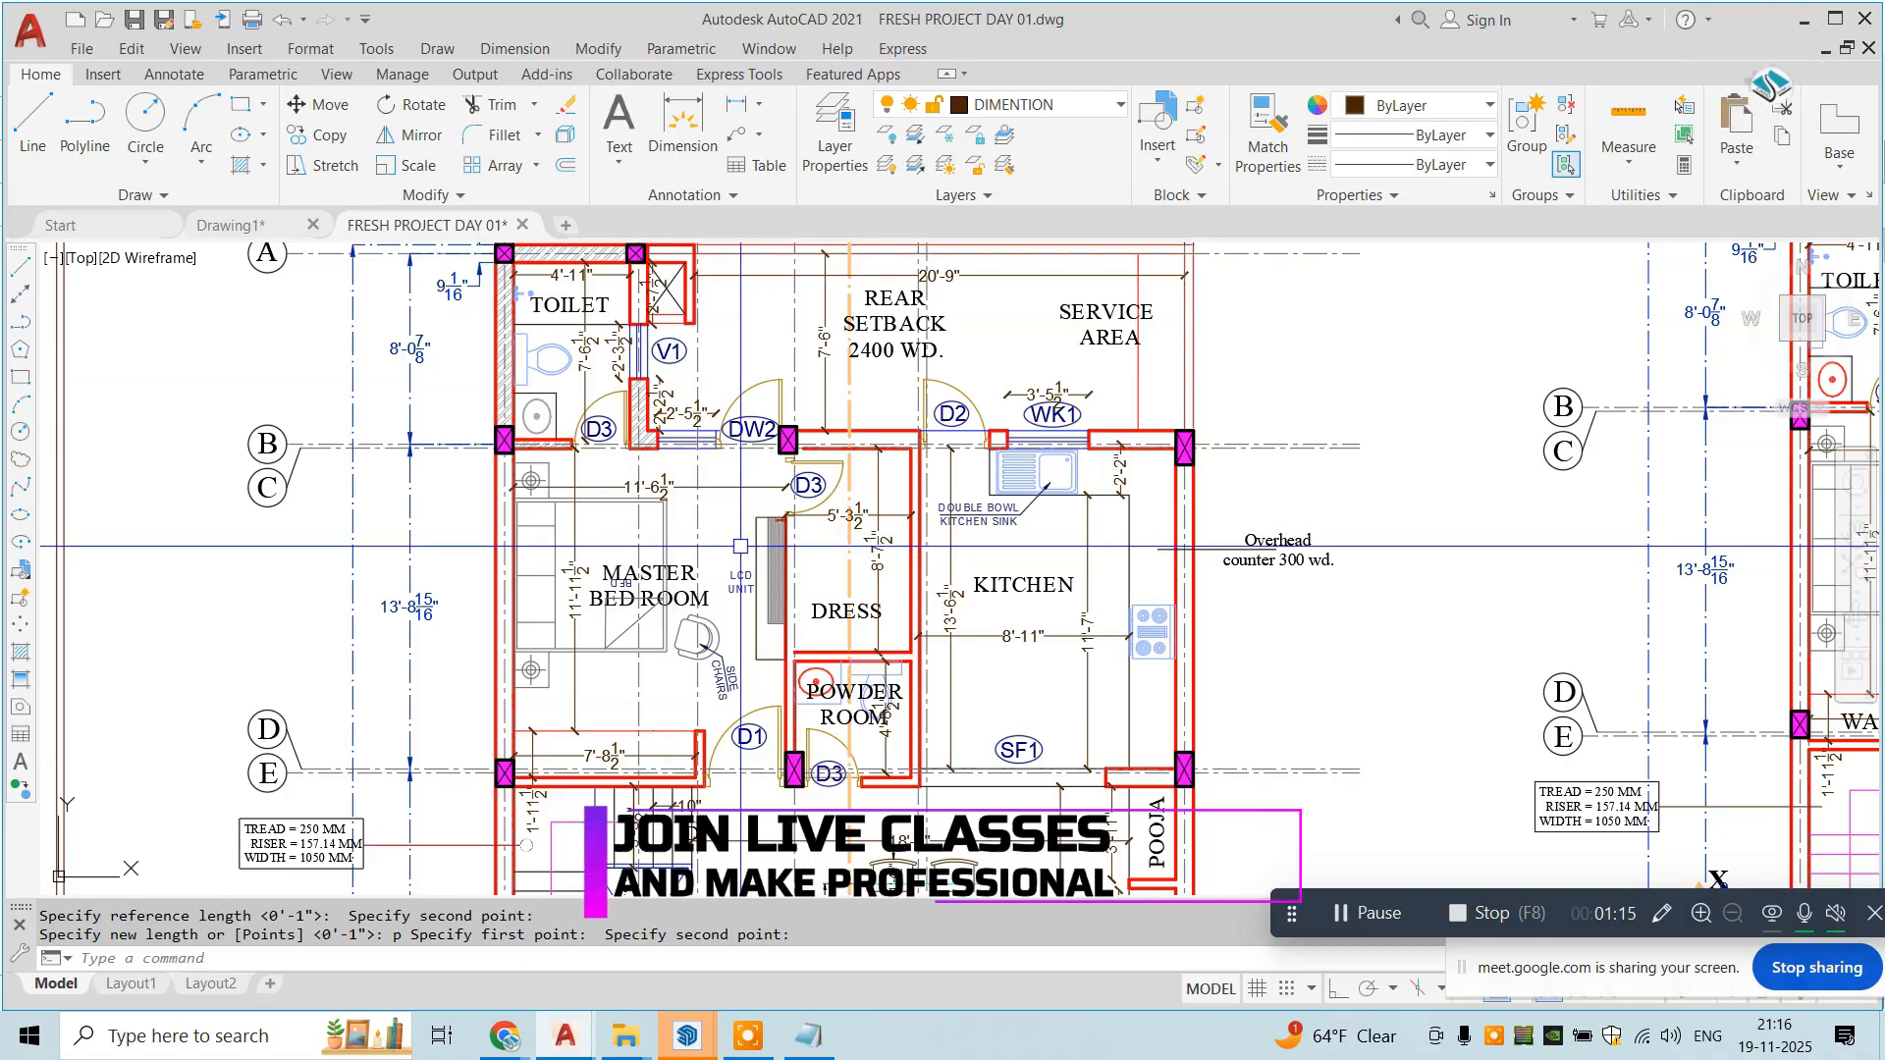
{"action": "scroll", "coordinate": [440, 325], "scroll_direction": "up", "scroll_amount": 4}
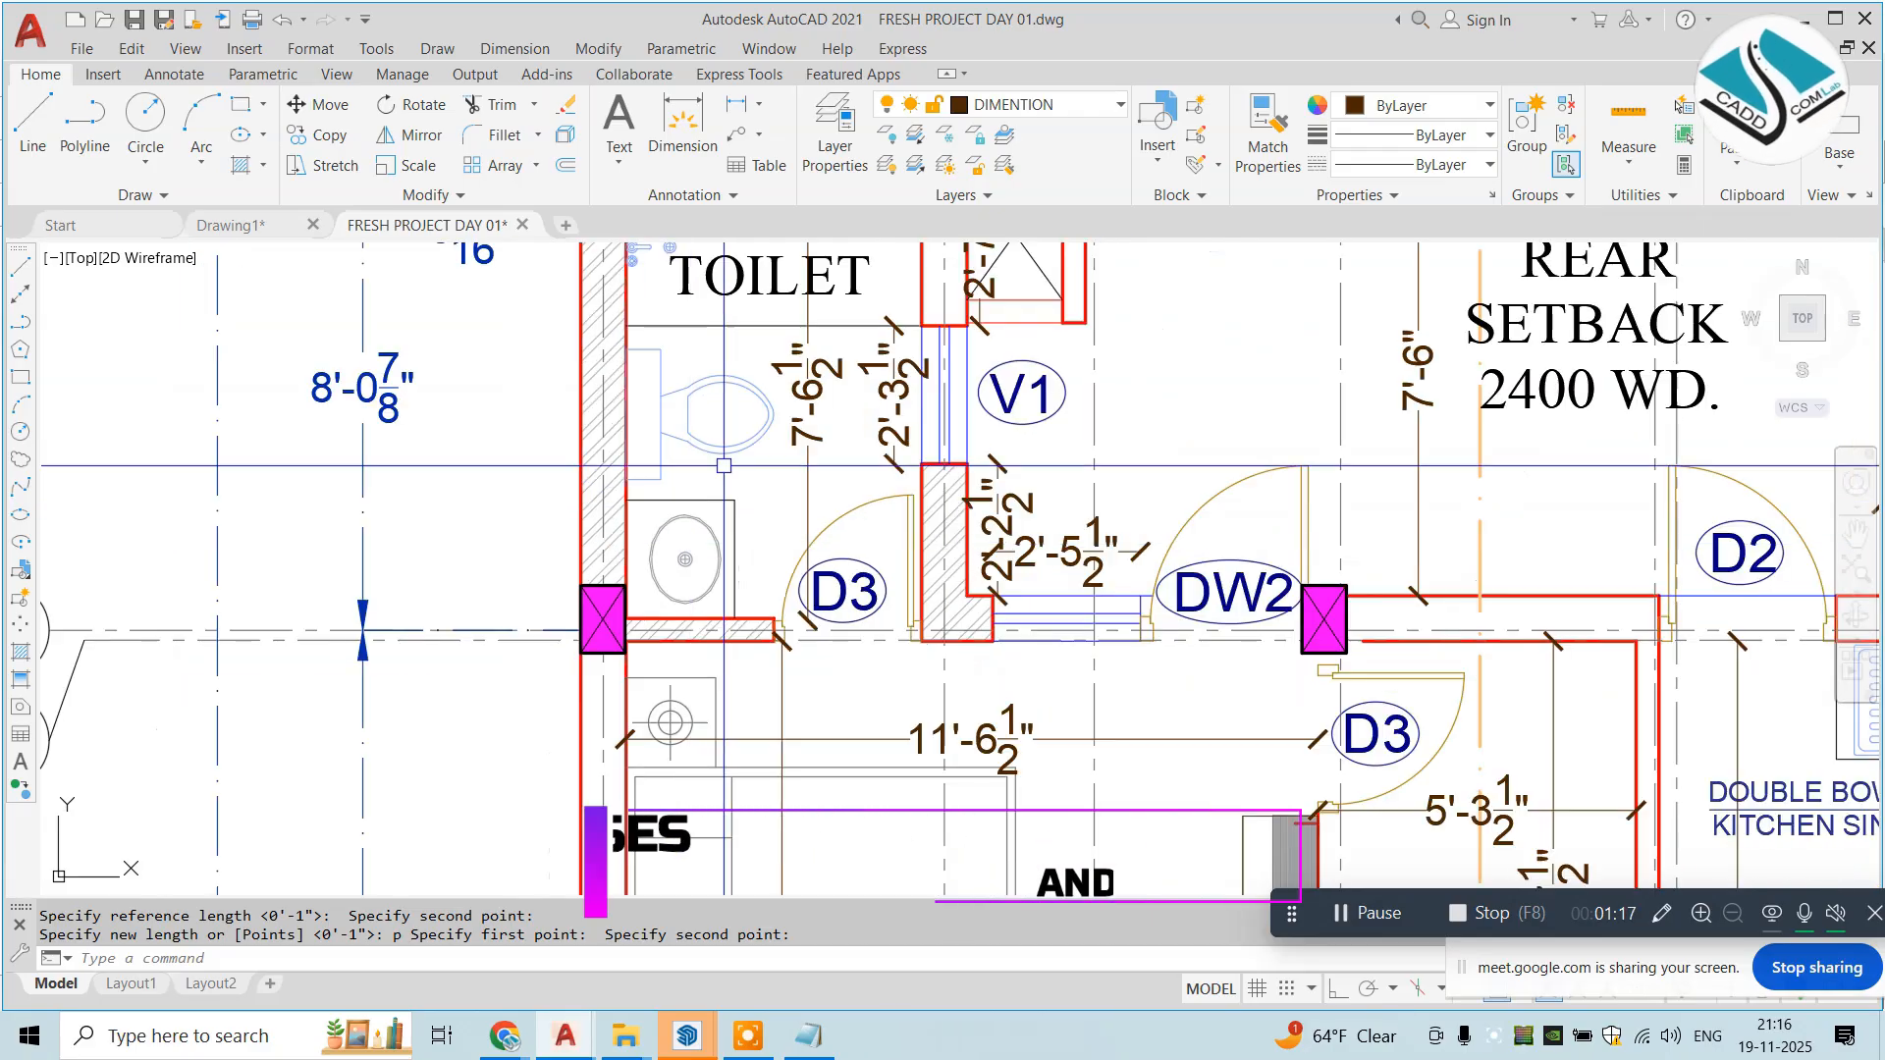
{"action": "scroll", "coordinate": [723, 466], "scroll_direction": "down", "scroll_amount": 4}
{"action": "scroll", "coordinate": [717, 491], "scroll_direction": "up", "scroll_amount": 4}
{"action": "scroll", "coordinate": [712, 508], "scroll_direction": "down", "scroll_amount": 2}
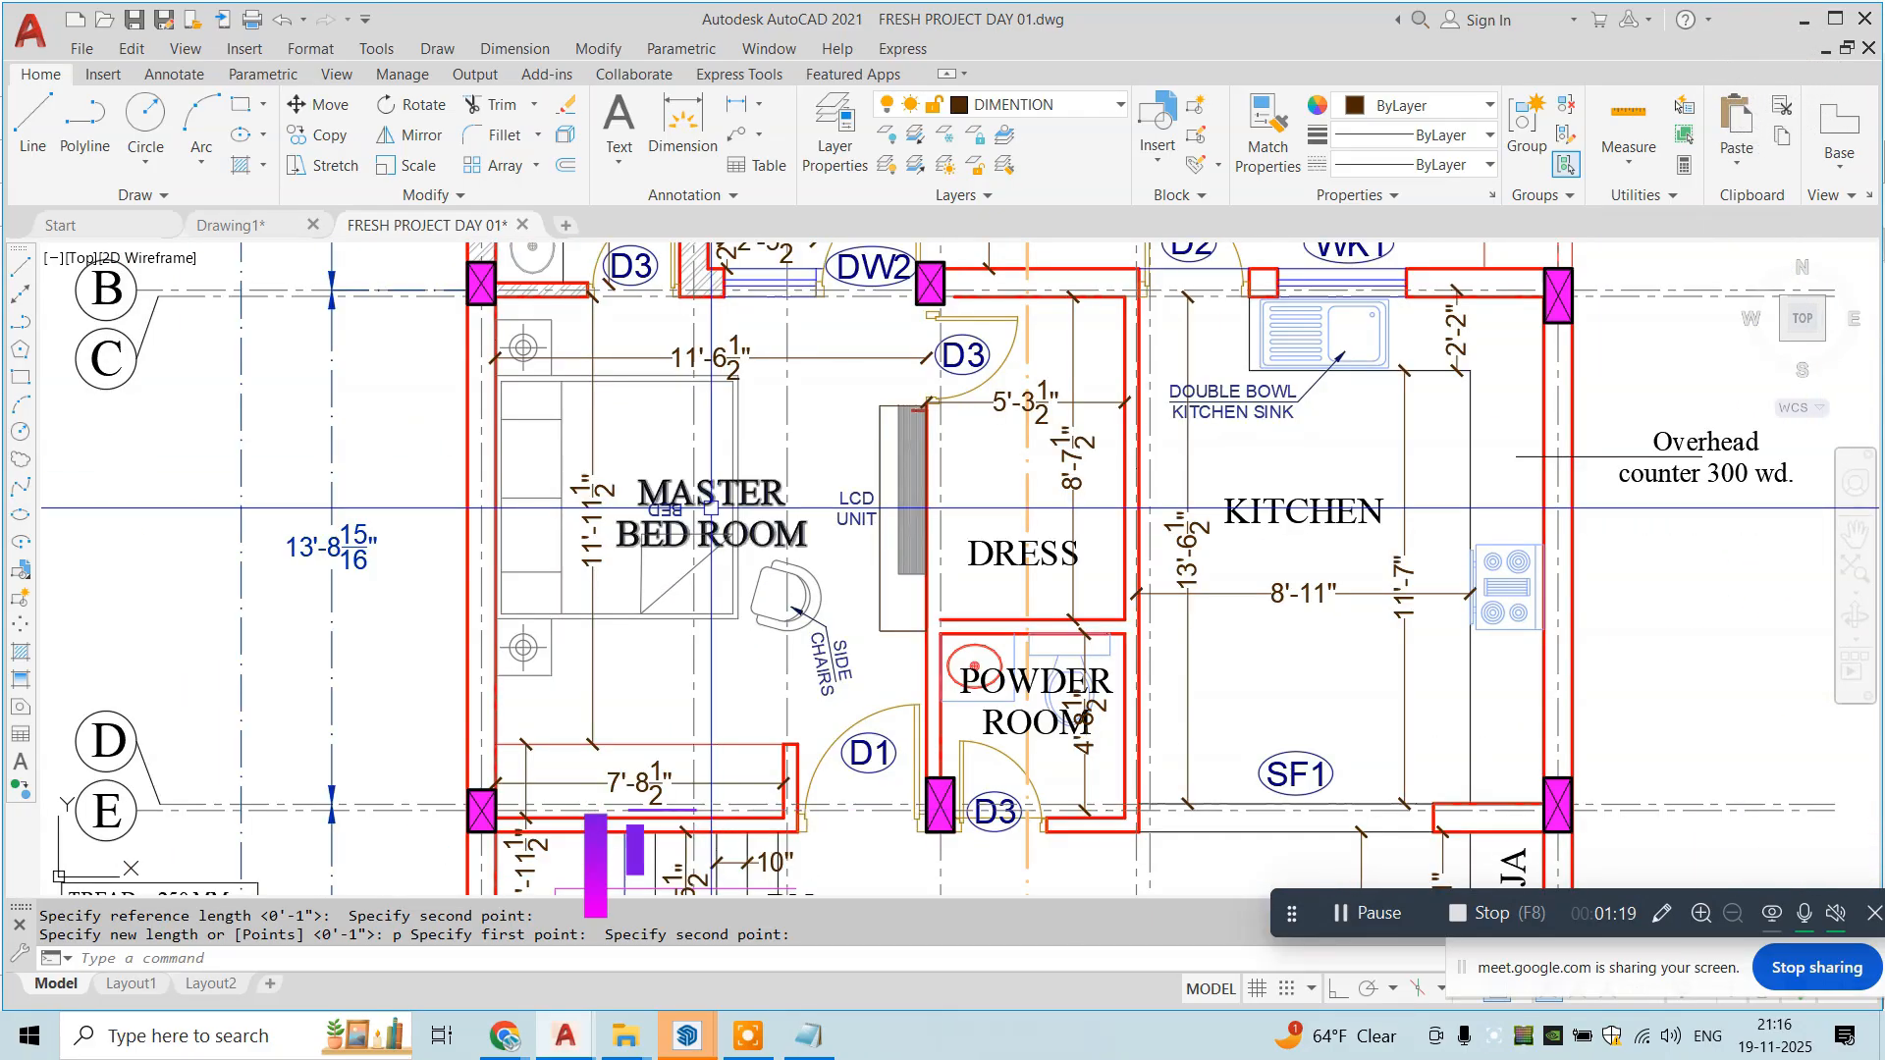
{"action": "mouse_move", "coordinate": [908, 746]}
{"action": "middle_mouse_down"}
{"action": "mouse_move", "coordinate": [700, 554]}
{"action": "mouse_move", "coordinate": [654, 254]}
{"action": "middle_mouse_up"}
{"action": "scroll", "coordinate": [909, 551], "scroll_direction": "down", "scroll_amount": 4}
{"action": "mouse_move", "coordinate": [881, 645]}
{"action": "middle_mouse_down"}
{"action": "mouse_move", "coordinate": [874, 618]}
{"action": "mouse_move", "coordinate": [573, 497]}
{"action": "middle_mouse_up"}
{"action": "scroll", "coordinate": [871, 620], "scroll_direction": "down", "scroll_amount": 5}
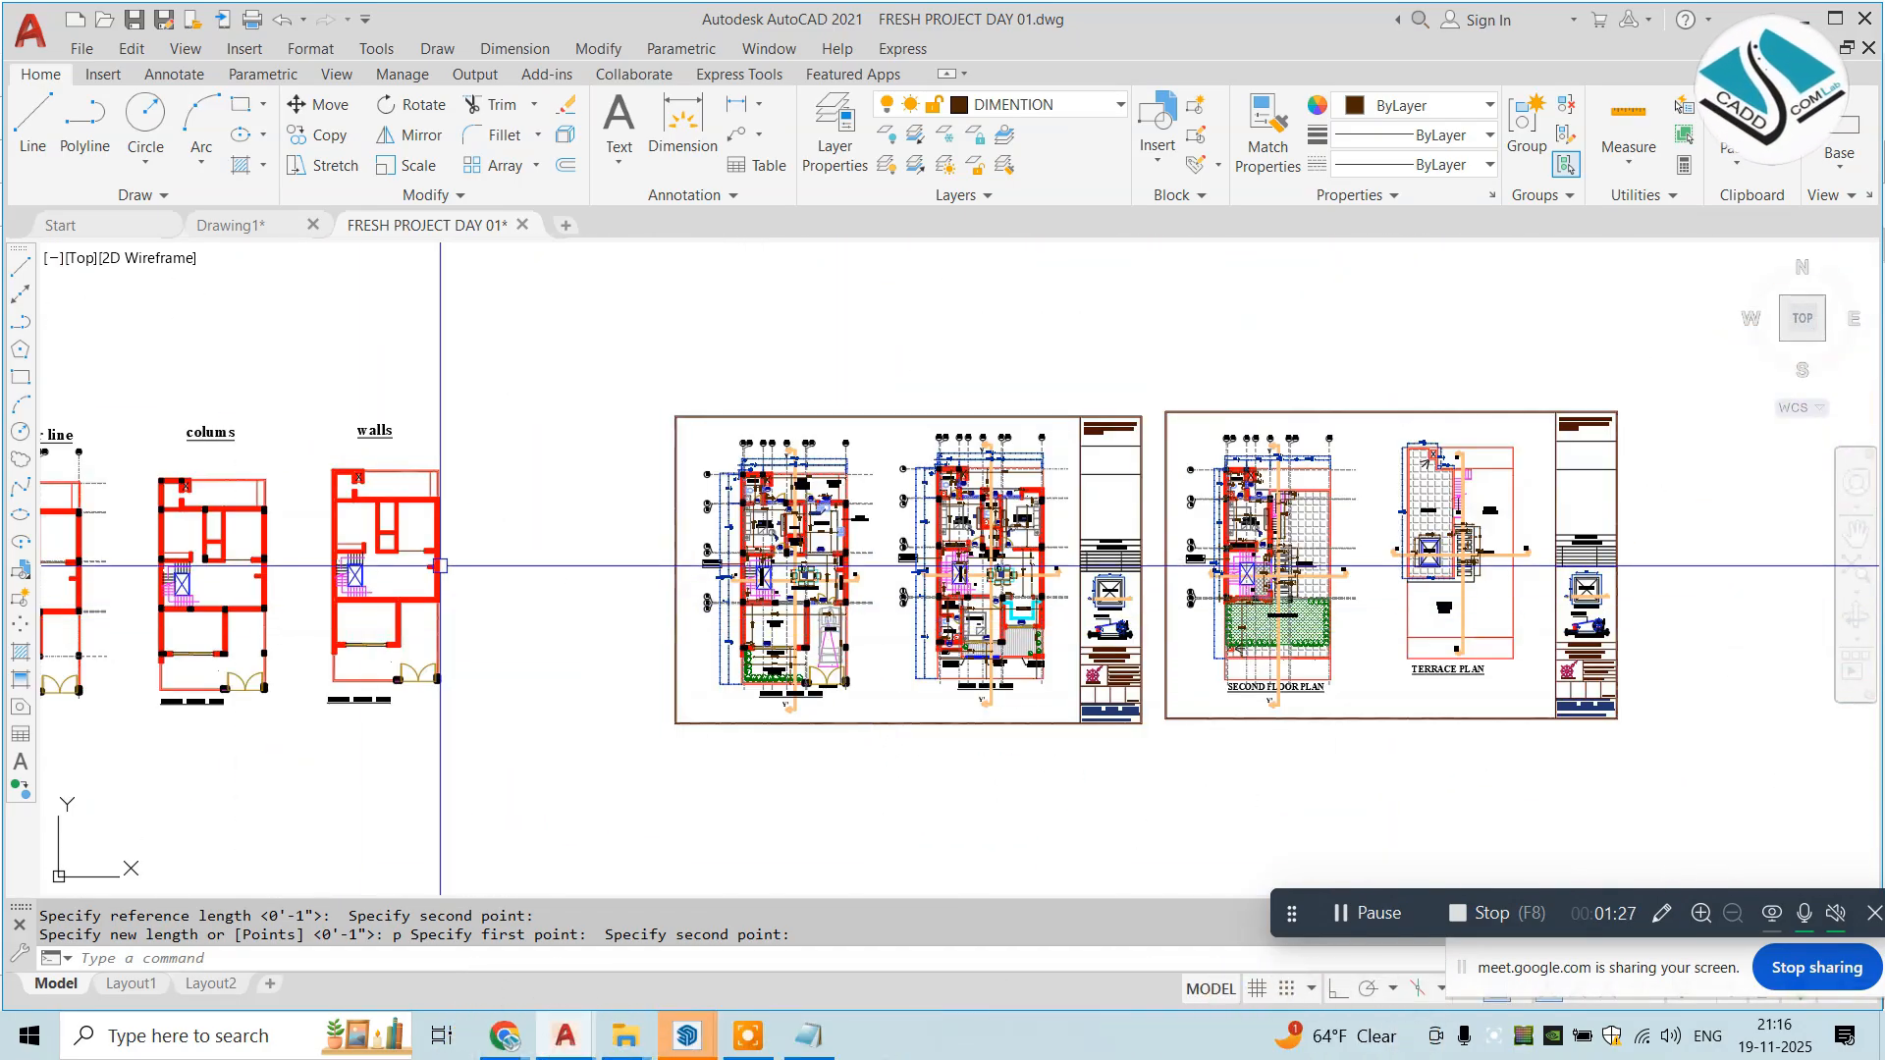
Step: Select the numbered grid lines and bubbles 01 to 08 on the center line plan, leaving out the Y label
{"action": "middle_click_drag", "start_coordinate": [440, 566], "coordinate": [1011, 483]}
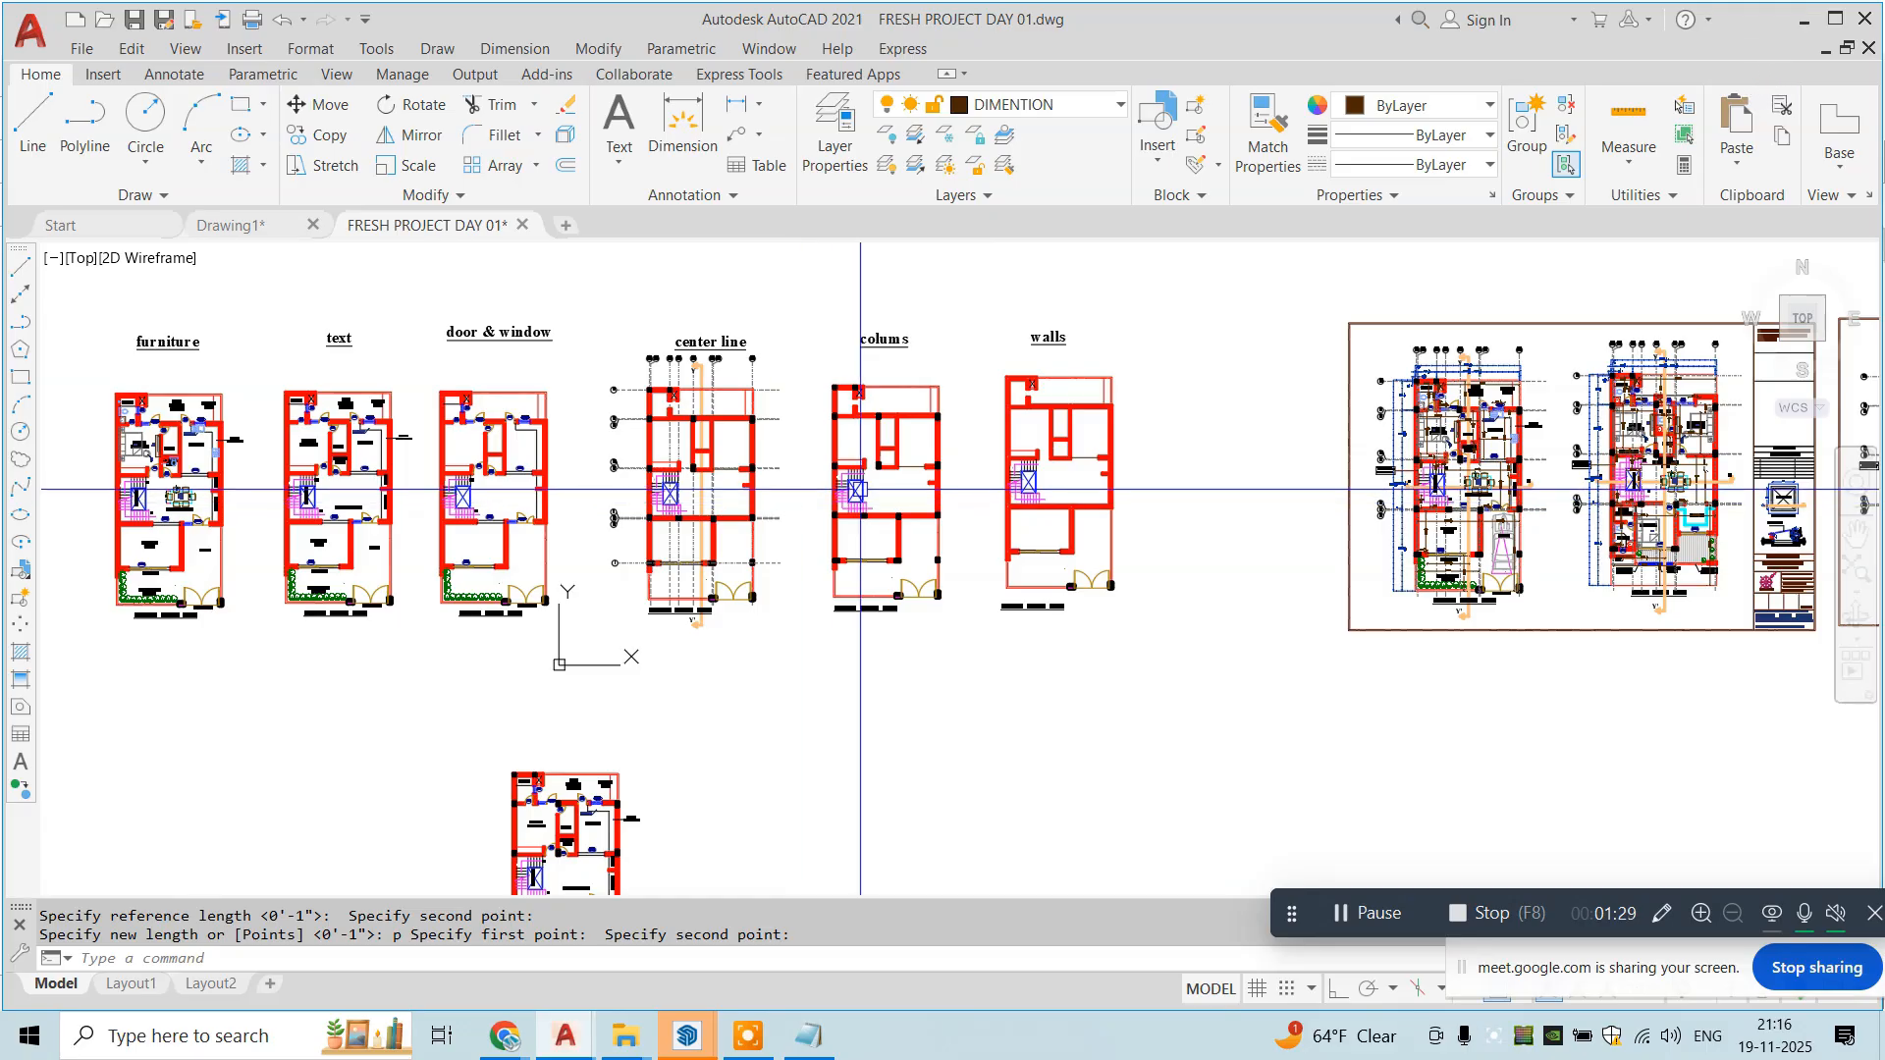
{"action": "middle_click_drag", "start_coordinate": [861, 489], "coordinate": [1057, 475]}
{"action": "scroll", "coordinate": [913, 363], "scroll_direction": "up", "scroll_amount": 6}
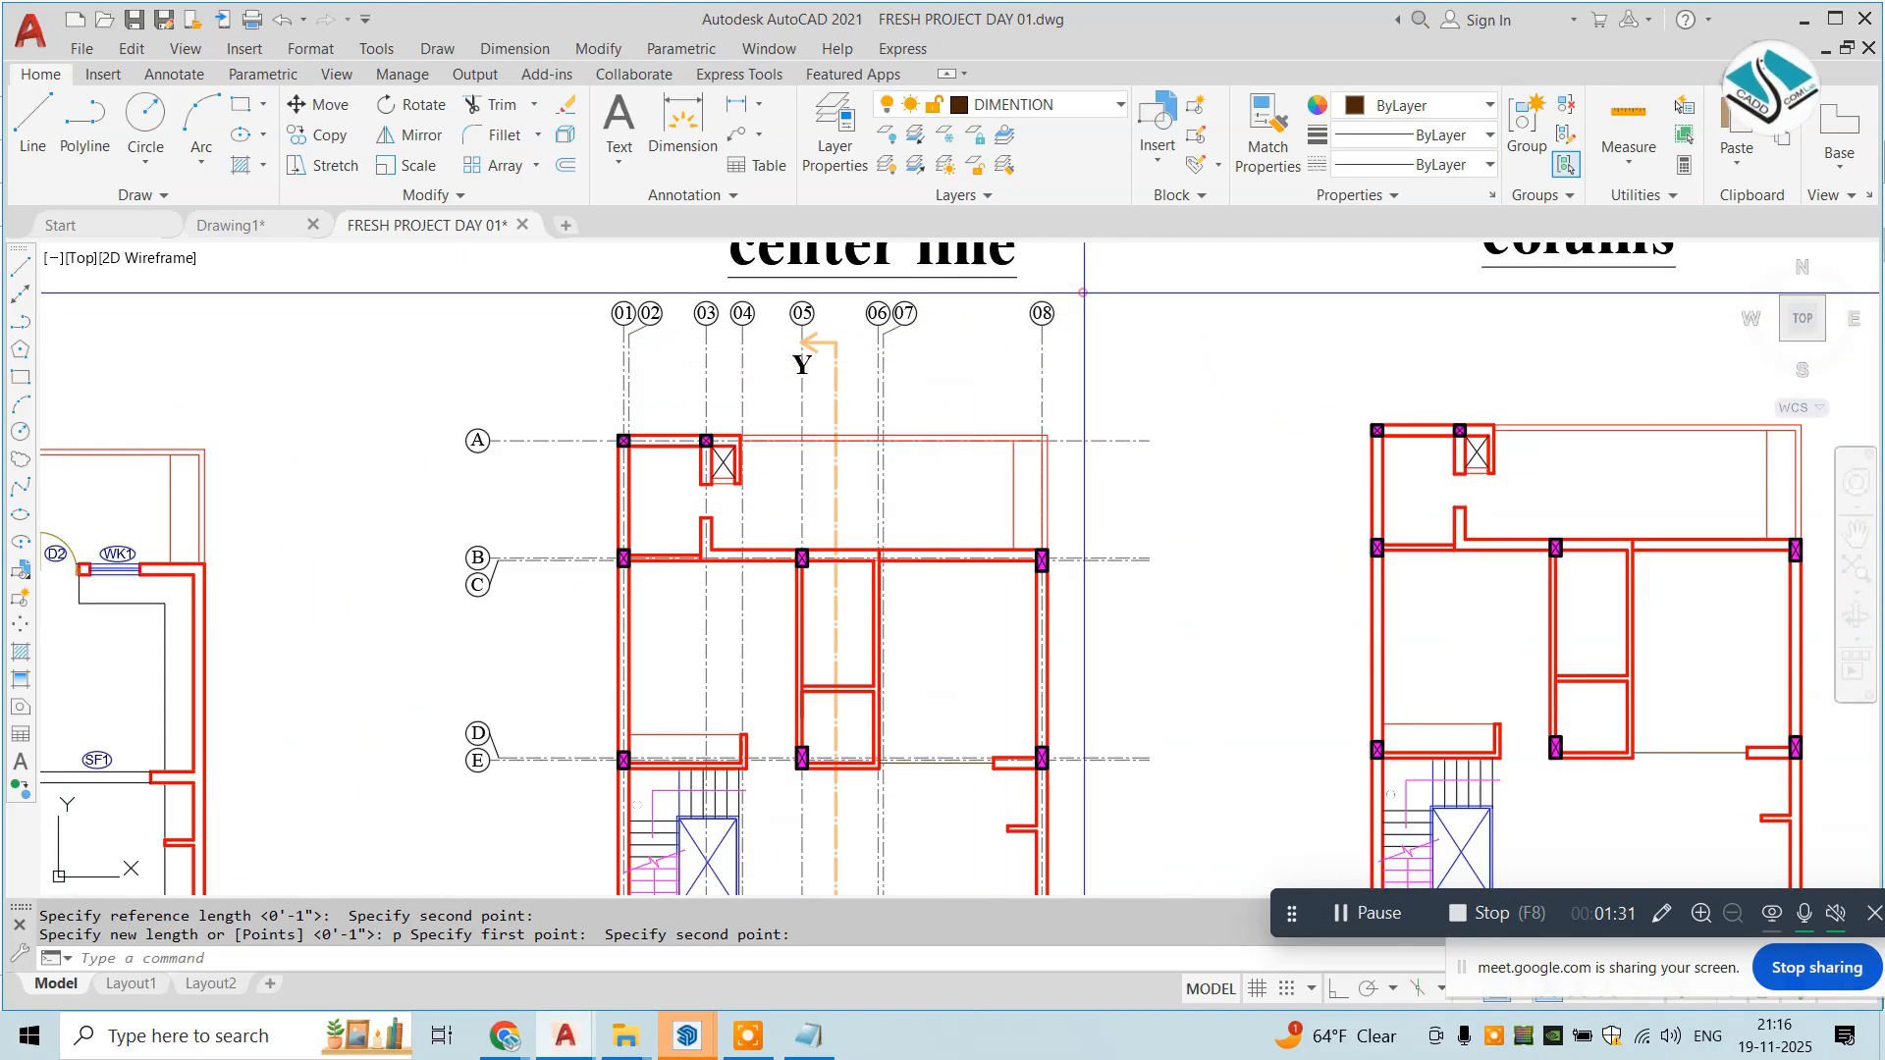
{"action": "left_click", "coordinate": [1084, 292]}
{"action": "left_click", "coordinate": [514, 399]}
{"action": "scroll", "coordinate": [815, 353], "scroll_direction": "down", "scroll_amount": 1}
{"action": "scroll", "coordinate": [815, 354], "scroll_direction": "up", "scroll_amount": 5}
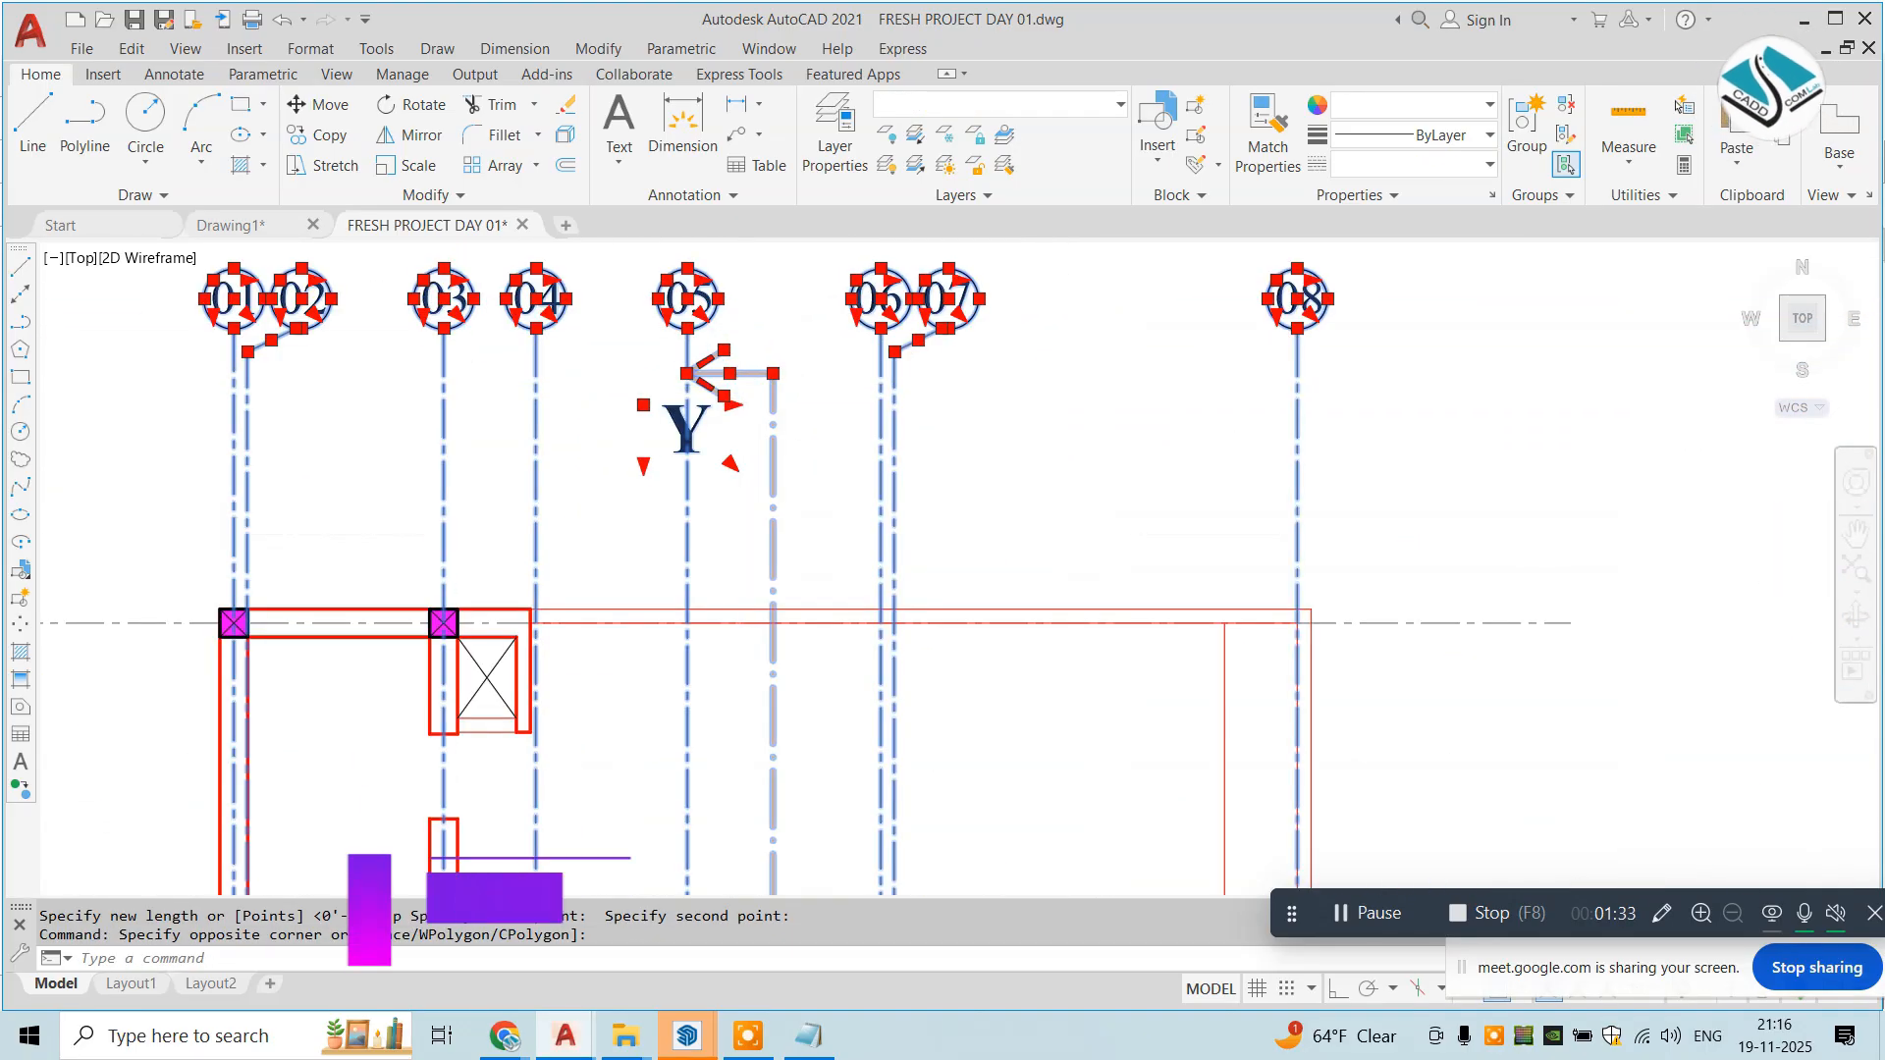
{"action": "scroll", "coordinate": [736, 389], "scroll_direction": "up", "scroll_amount": 5}
{"action": "scroll", "coordinate": [850, 445], "scroll_direction": "down", "scroll_amount": 2}
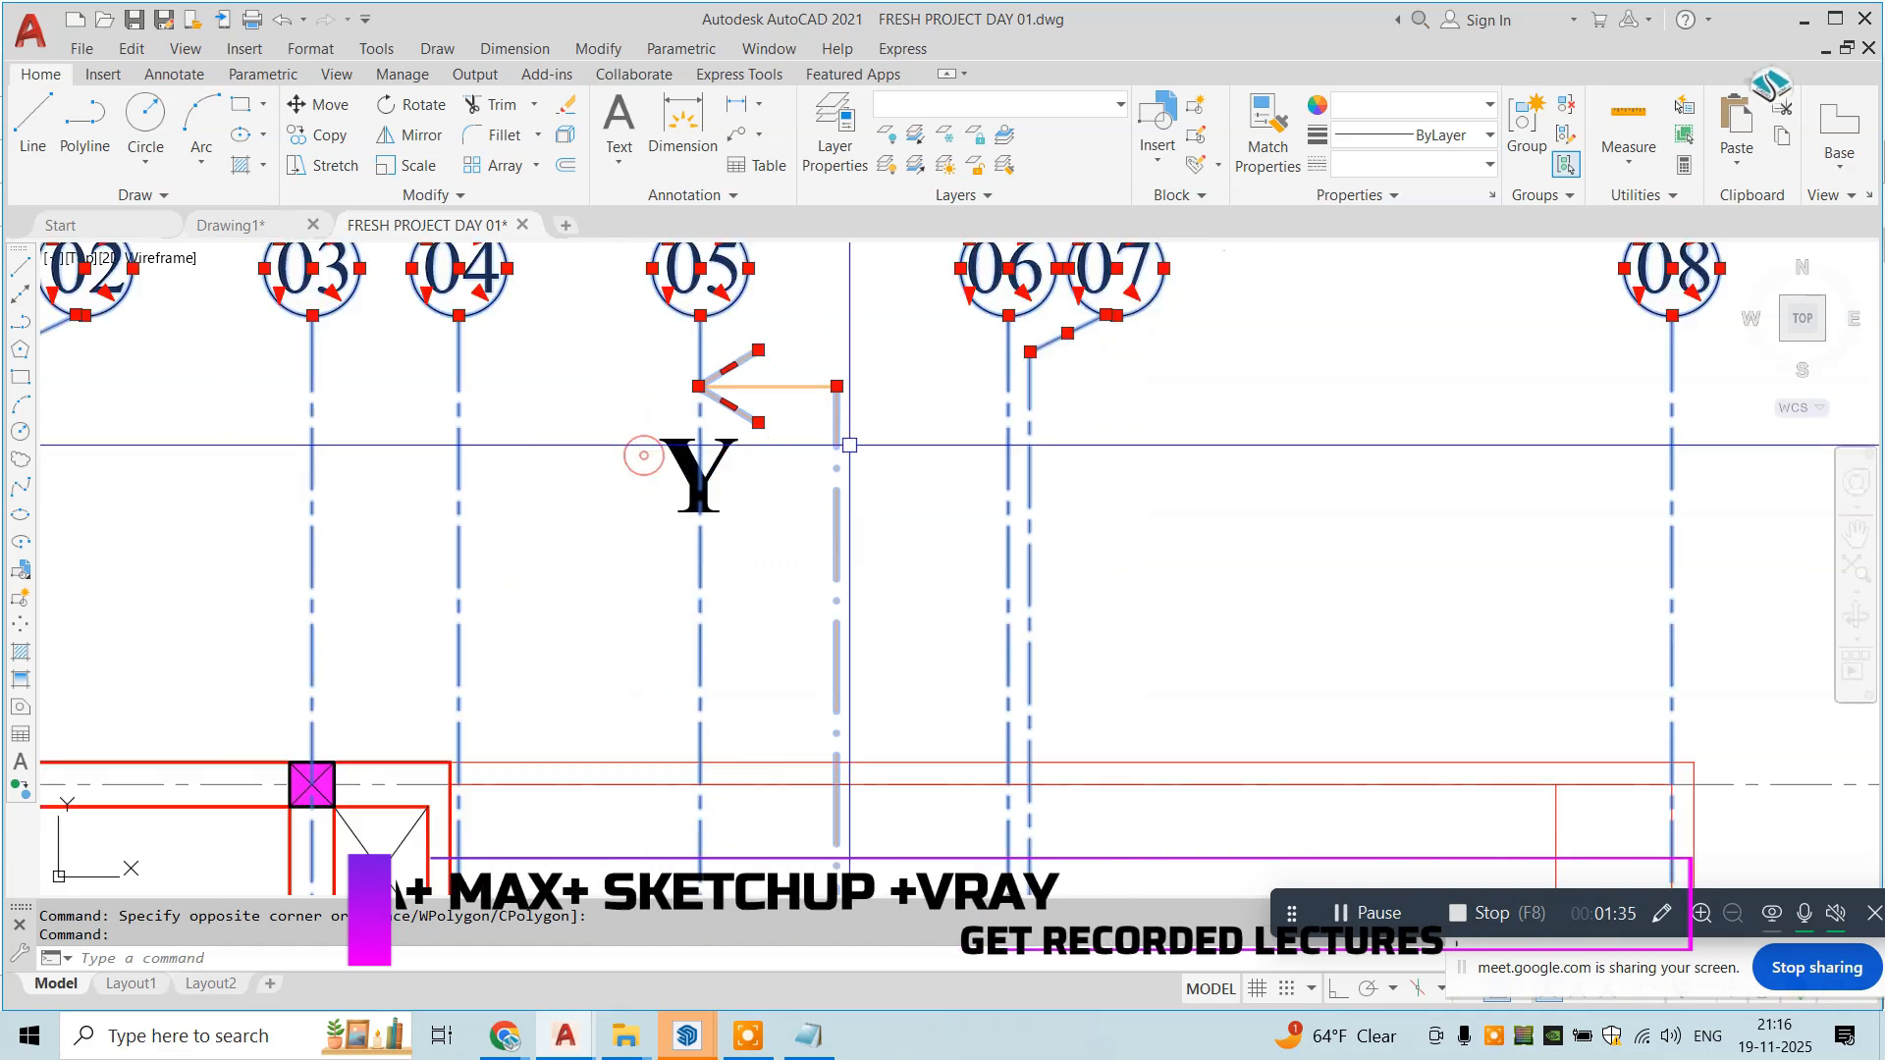
{"action": "scroll", "coordinate": [850, 445], "scroll_direction": "down", "scroll_amount": 5}
{"action": "scroll", "coordinate": [884, 393], "scroll_direction": "down", "scroll_amount": 1}
Step: Add the lettered grid lines to the selection and copy all of it from column A-01 to the matching column of the working ground floor plan
{"action": "left_click", "coordinate": [718, 362]}
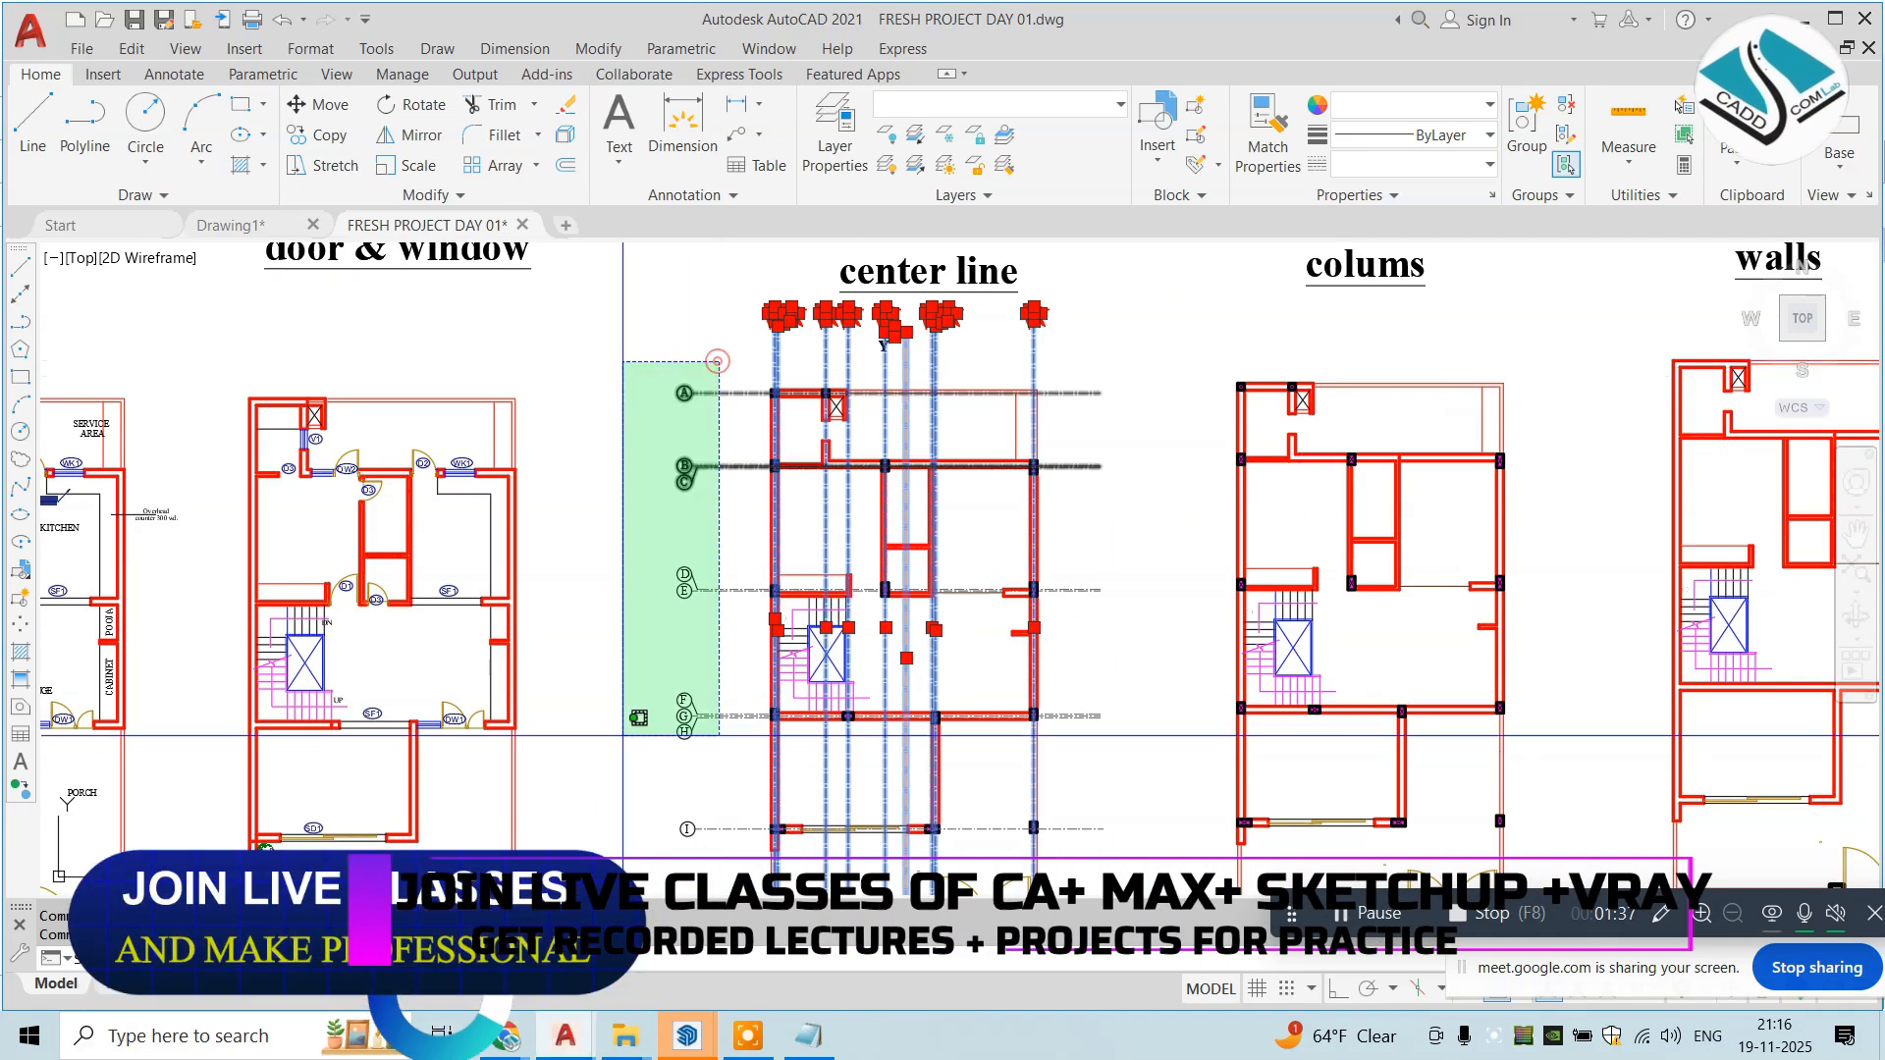
{"action": "middle_click_drag", "start_coordinate": [630, 775], "coordinate": [634, 638]}
{"action": "left_click", "coordinate": [614, 727]}
{"action": "type", "text": "co"}
{"action": "key", "text": "Return"}
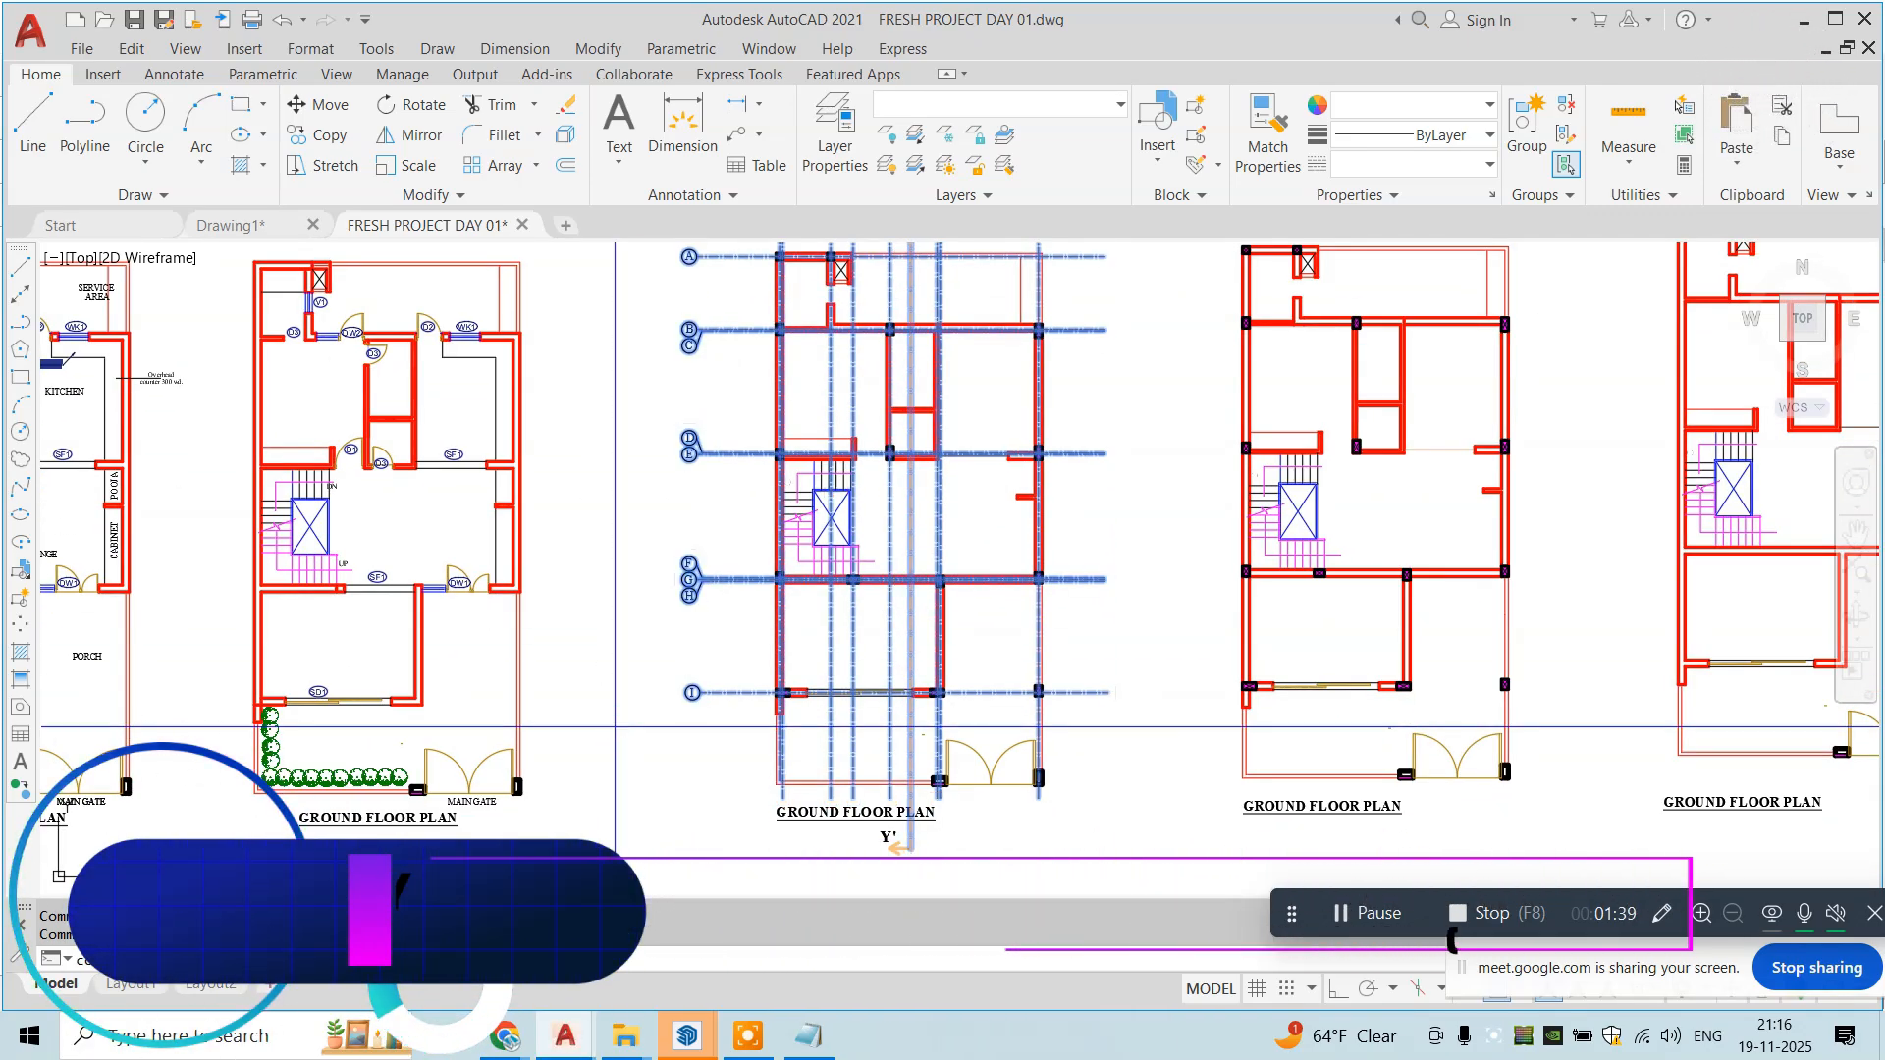
{"action": "middle_click_drag", "start_coordinate": [793, 354], "coordinate": [762, 547]}
{"action": "scroll", "coordinate": [731, 433], "scroll_direction": "up", "scroll_amount": 8}
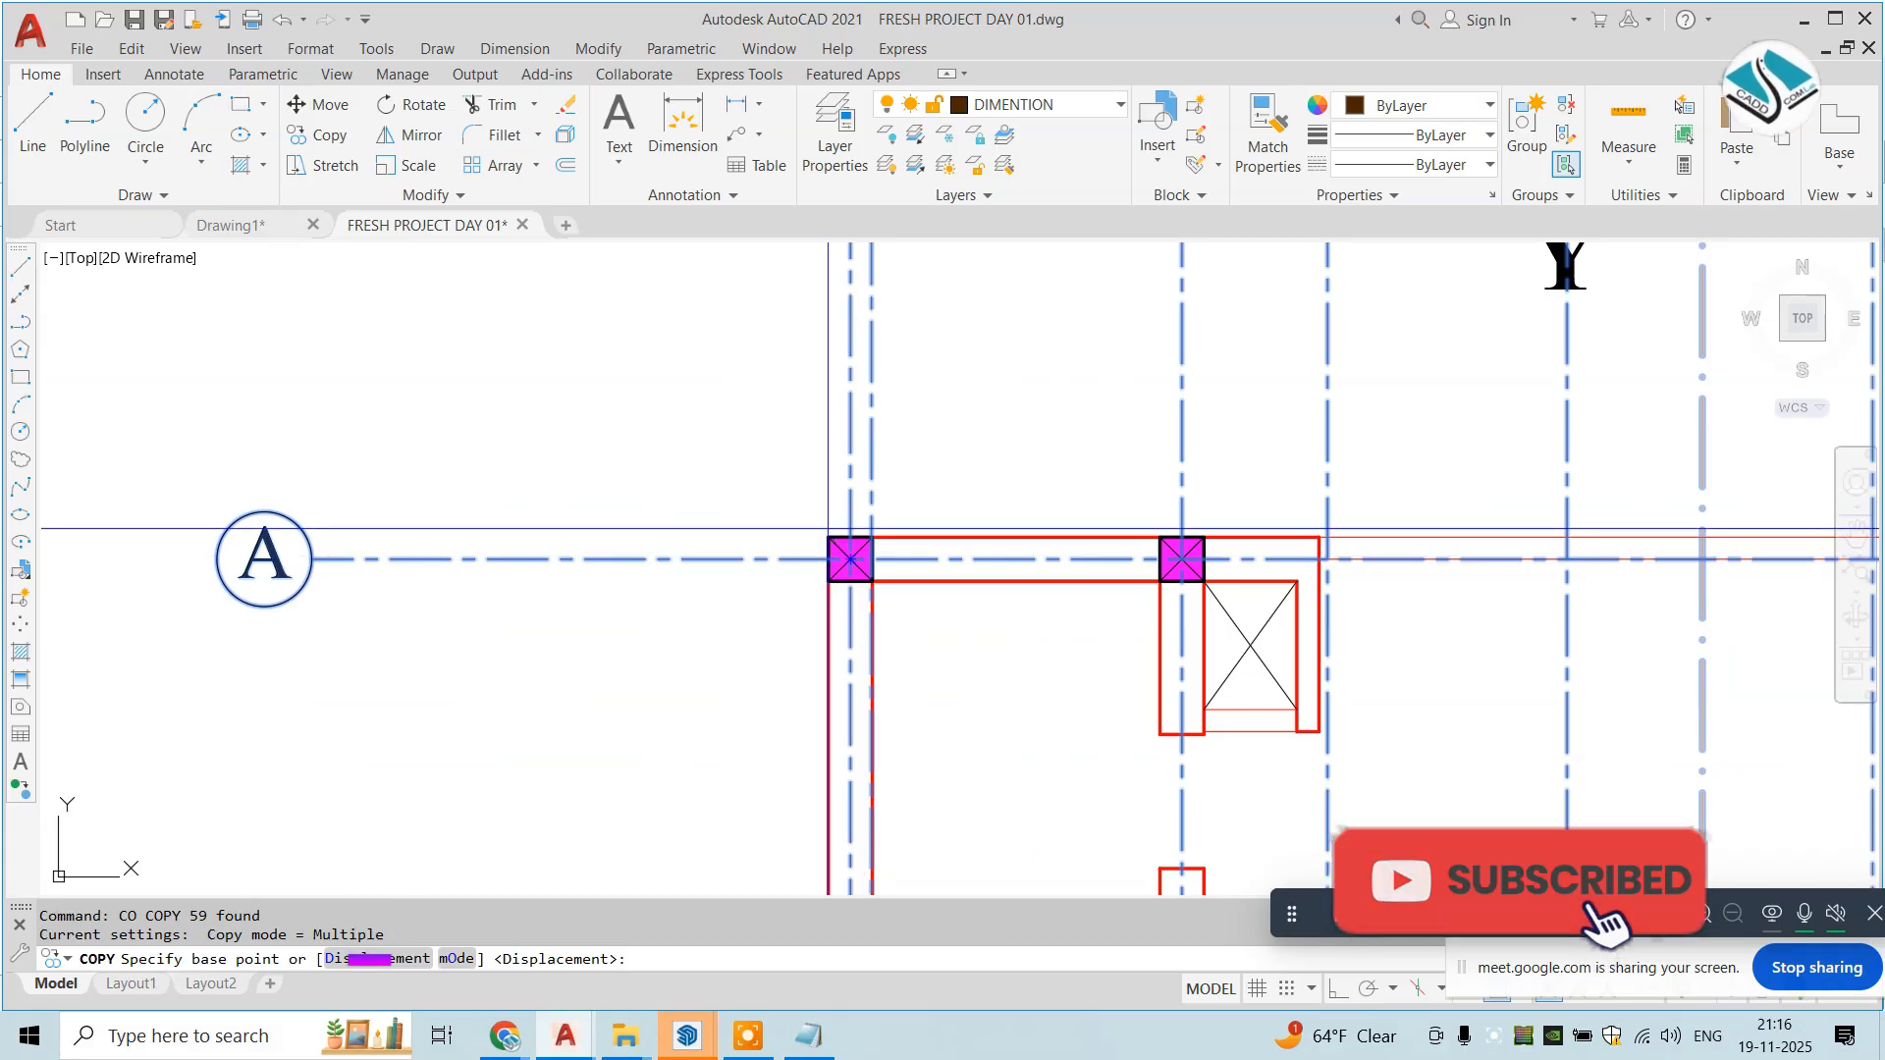
{"action": "left_click", "coordinate": [850, 559]}
{"action": "scroll", "coordinate": [811, 687], "scroll_direction": "down", "scroll_amount": 5}
{"action": "scroll", "coordinate": [753, 667], "scroll_direction": "up", "scroll_amount": 5}
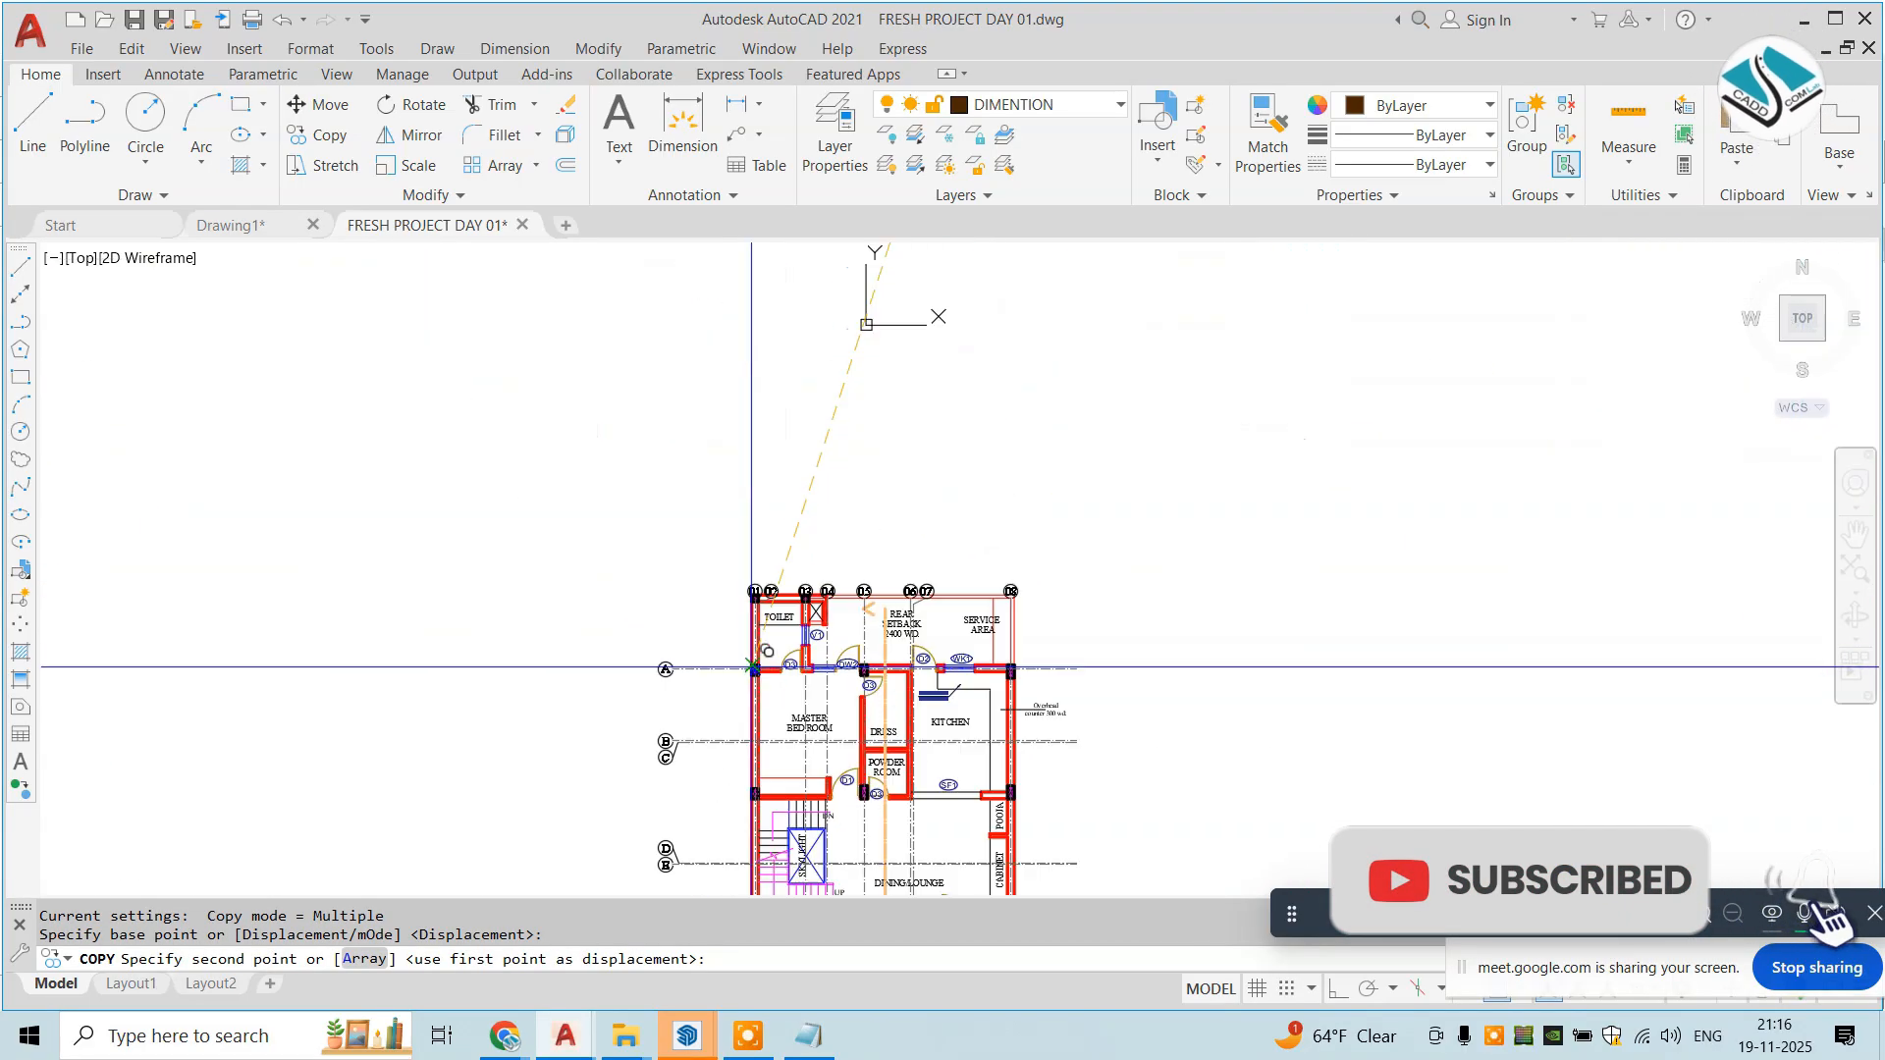
{"action": "scroll", "coordinate": [753, 667], "scroll_direction": "up", "scroll_amount": 6}
{"action": "left_click", "coordinate": [770, 497]}
{"action": "key", "text": "Escape"}
{"action": "scroll", "coordinate": [770, 530], "scroll_direction": "down", "scroll_amount": 8}
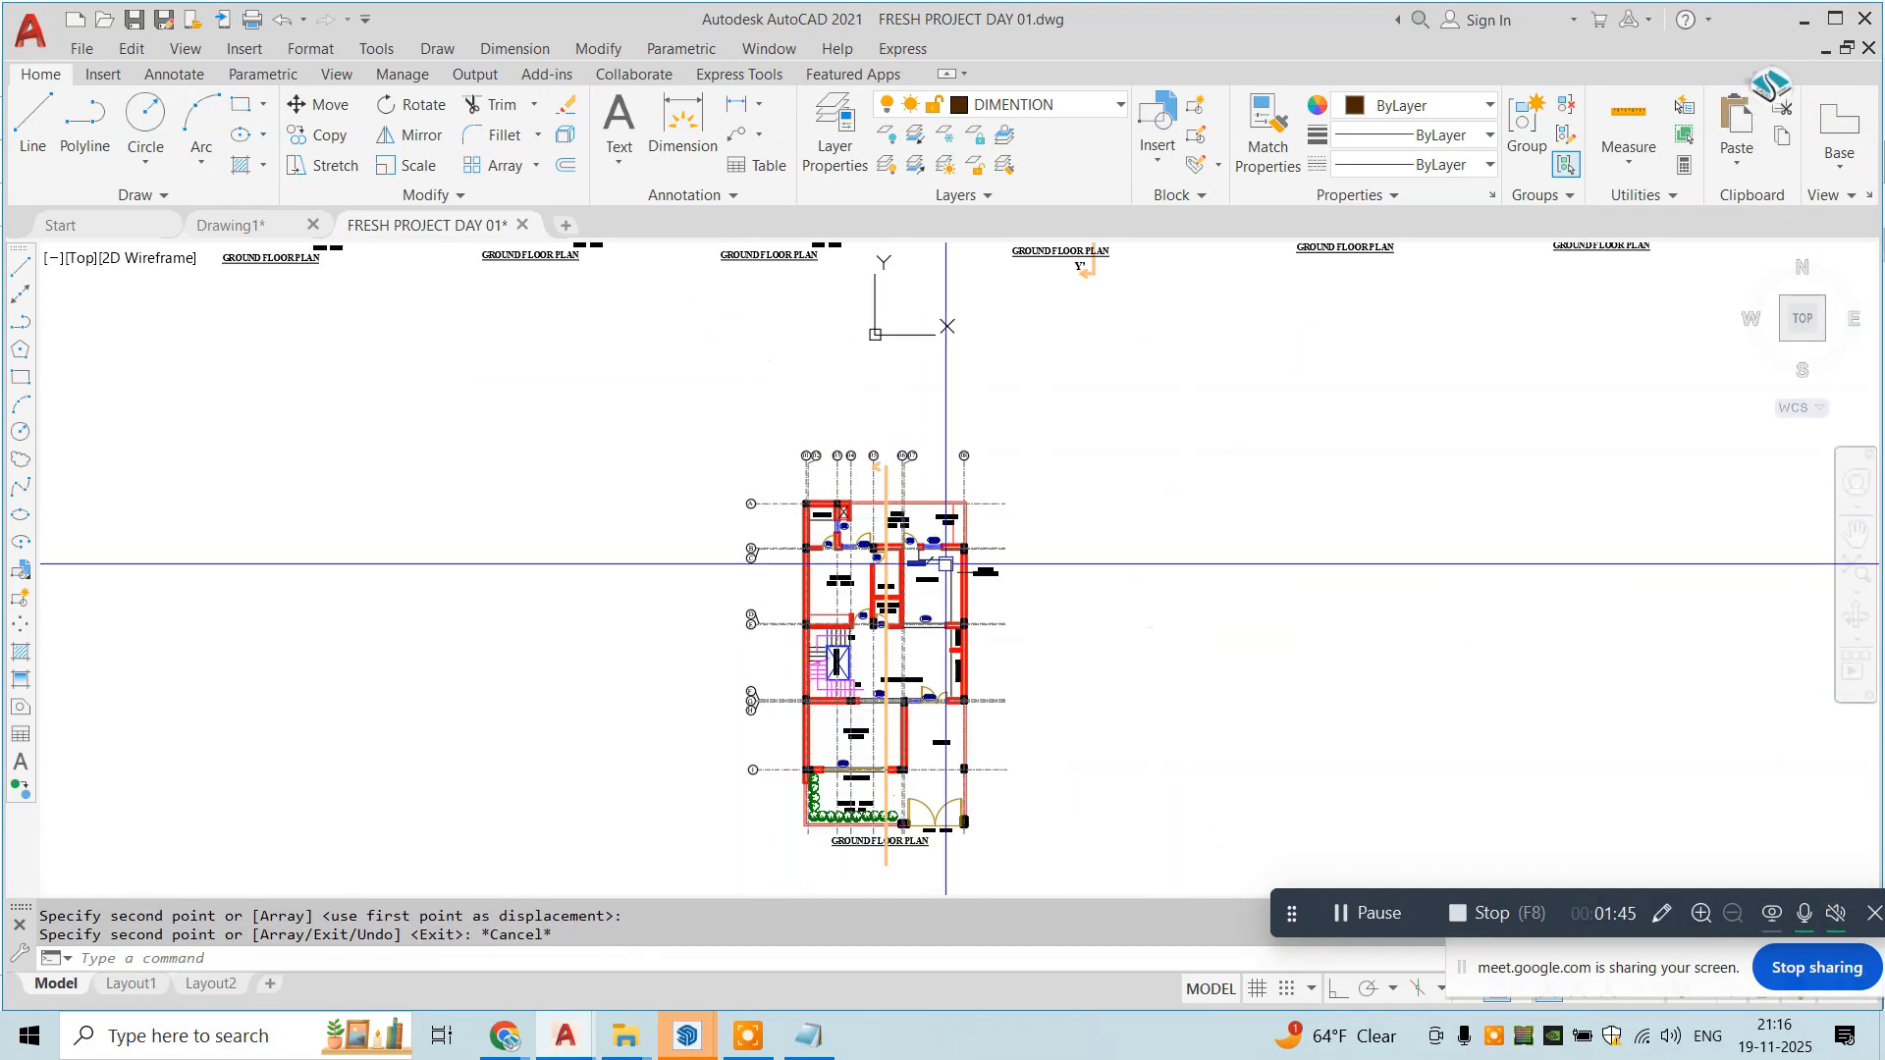
Step: Left-align the MASTER BED ROOM label and set it in Bahnschrift Light Condensed with an 8" text height
{"action": "scroll", "coordinate": [946, 563], "scroll_direction": "up", "scroll_amount": 6}
{"action": "middle_click_drag", "start_coordinate": [524, 618], "coordinate": [946, 564]}
{"action": "key", "text": "Escape"}
{"action": "key", "text": "Escape"}
{"action": "scroll", "coordinate": [958, 565], "scroll_direction": "up", "scroll_amount": 4}
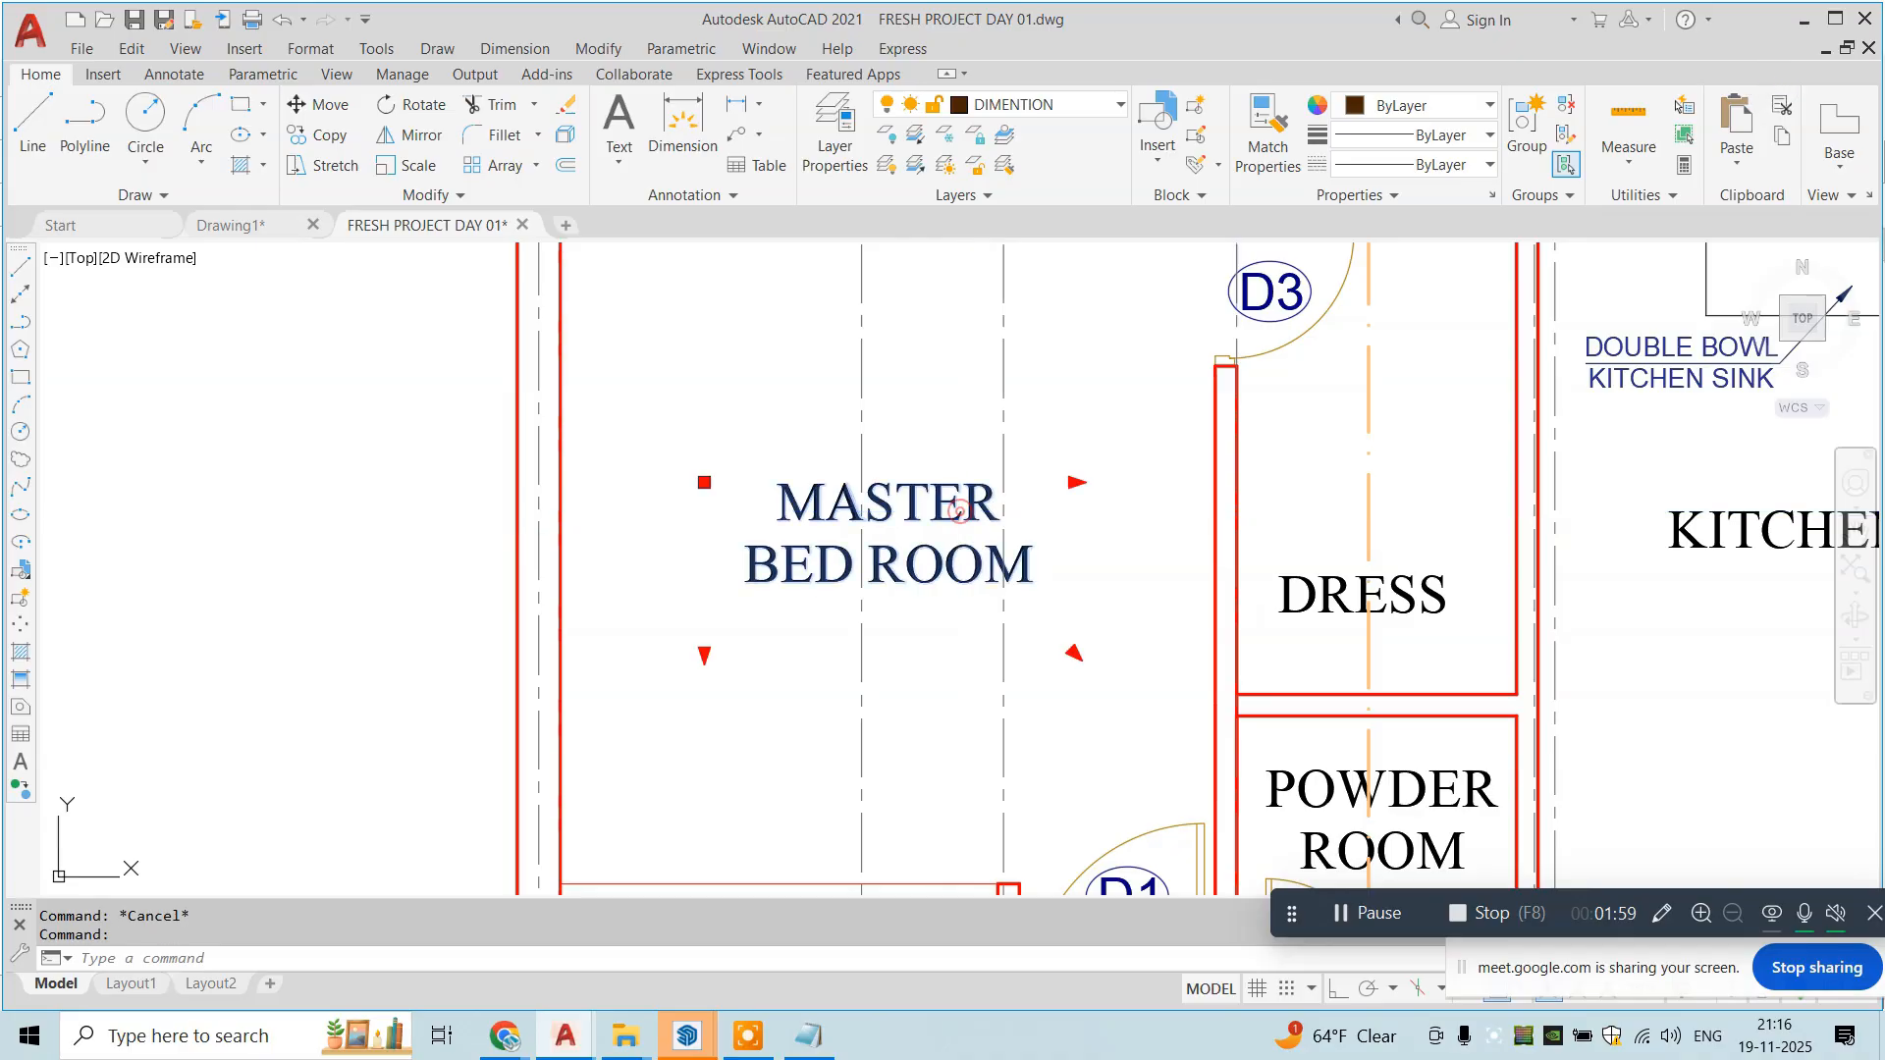
{"action": "double_click", "coordinate": [968, 528]}
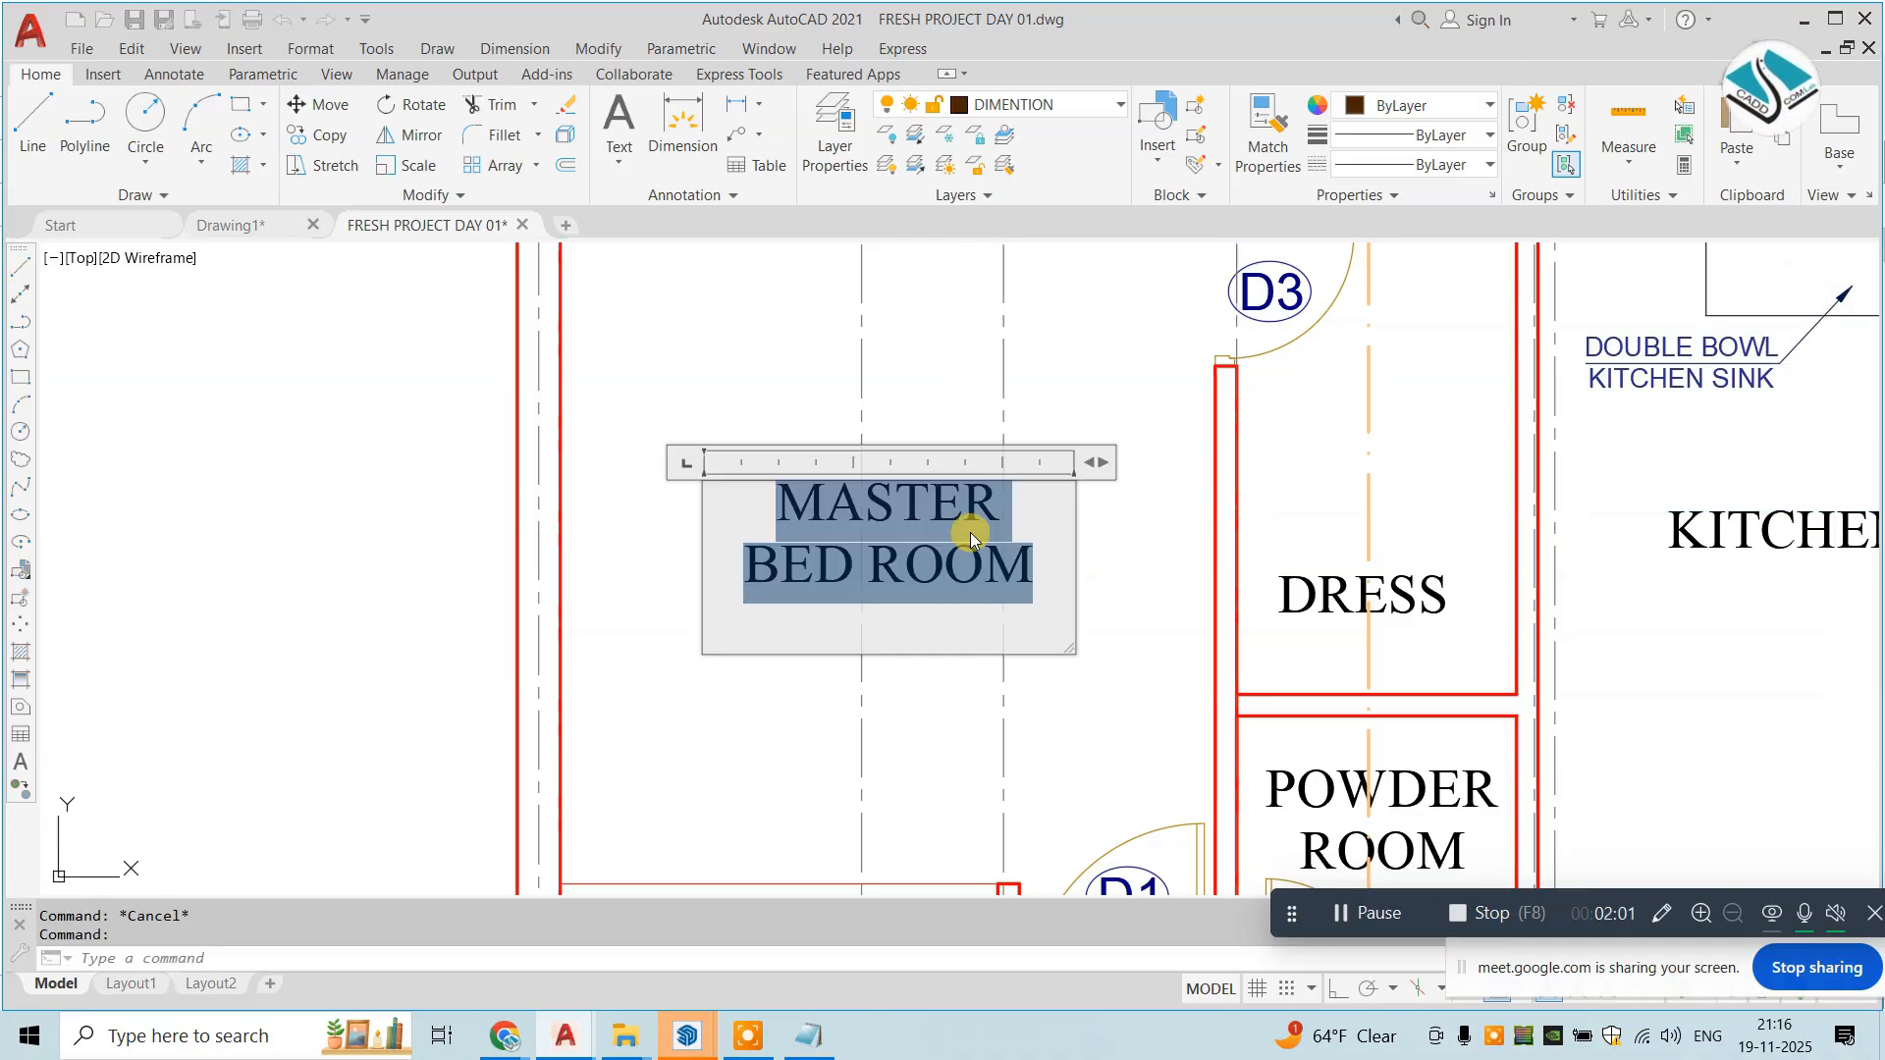
{"action": "key", "text": "ctrl+l"}
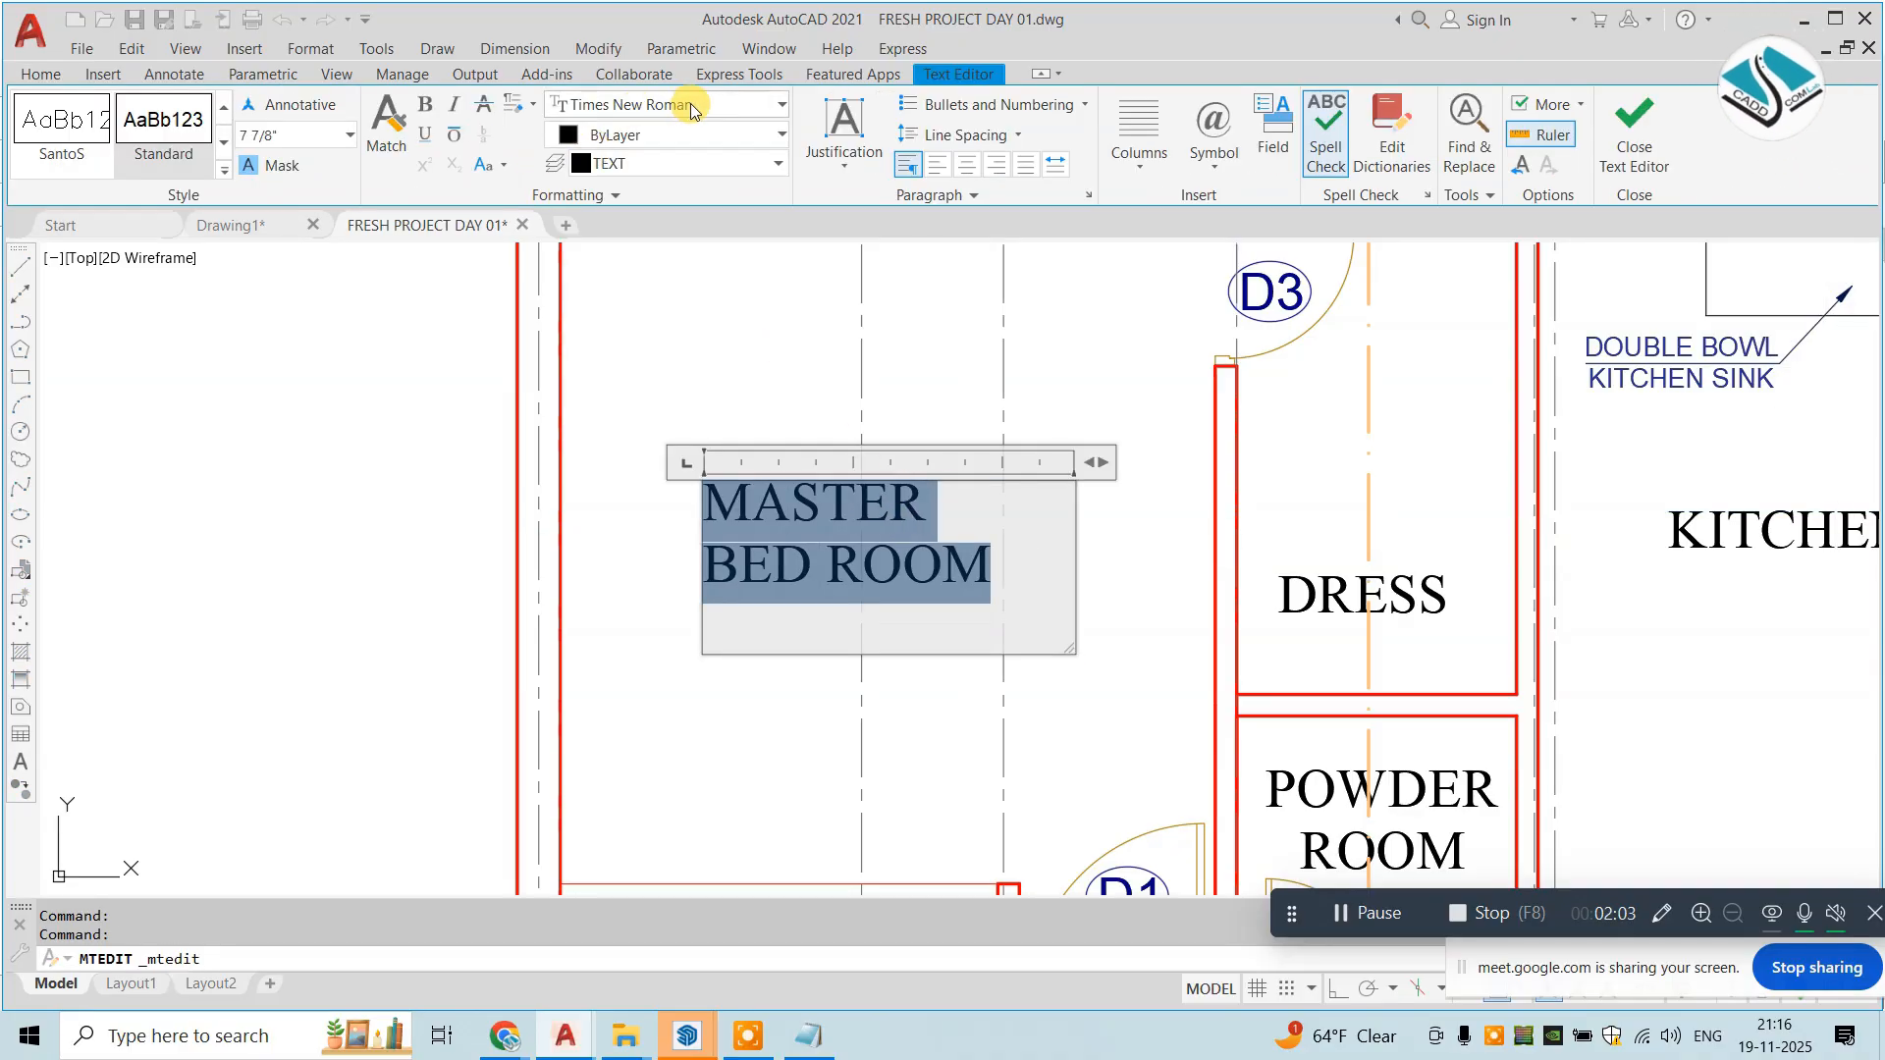
{"action": "left_click", "coordinate": [744, 104]}
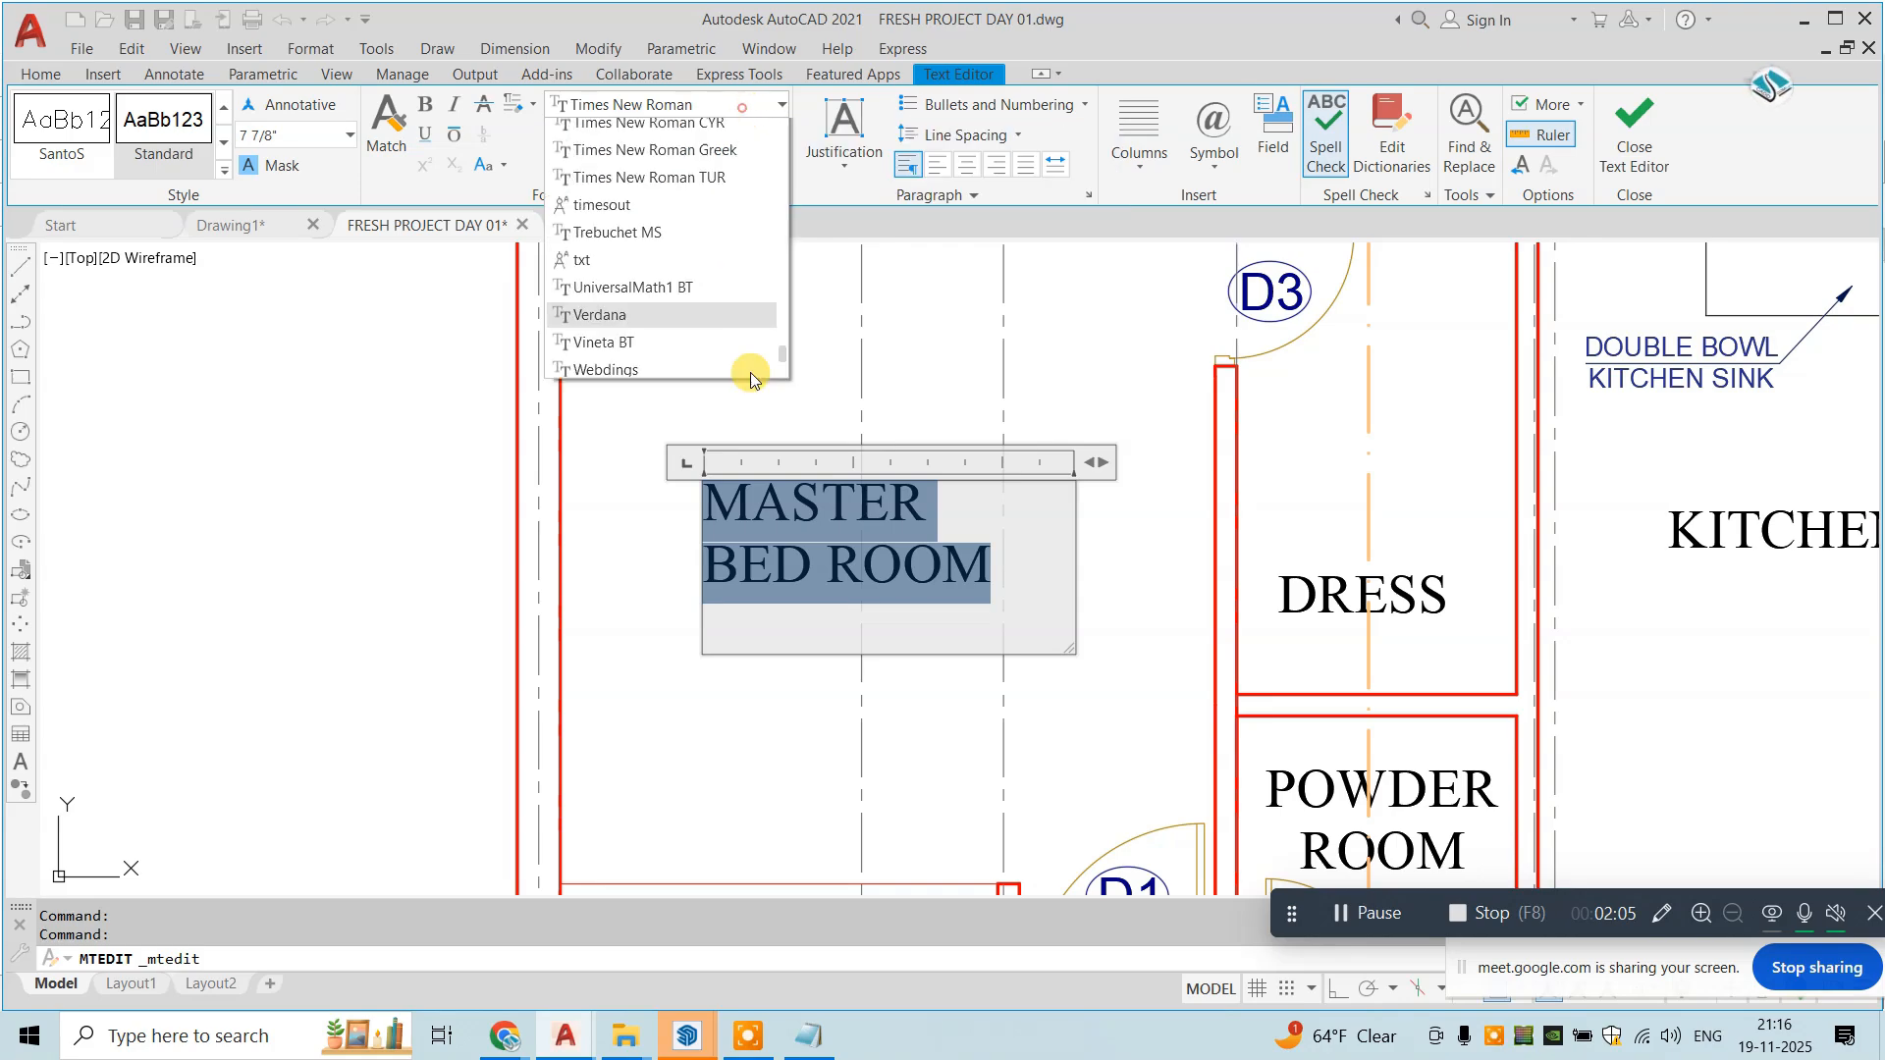
{"action": "scroll", "coordinate": [721, 378], "scroll_direction": "up", "scroll_amount": 10}
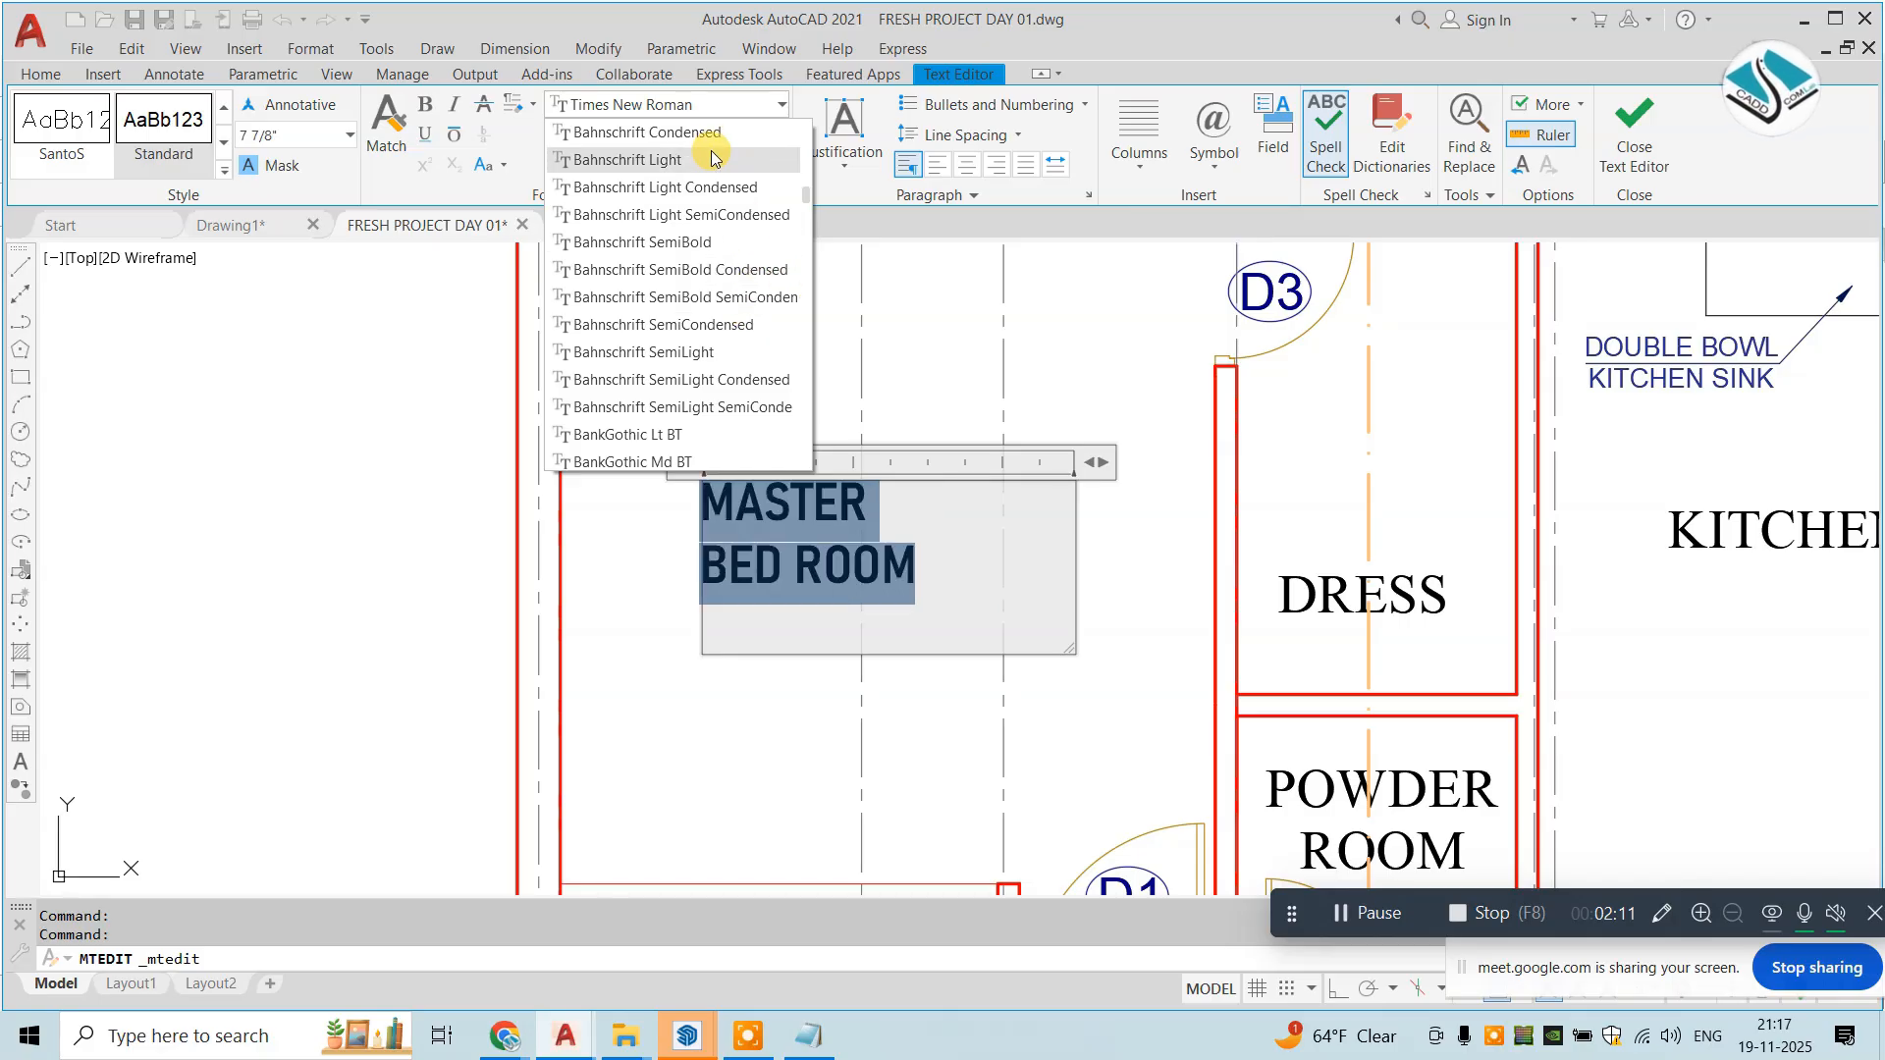
{"action": "left_click", "coordinate": [700, 188]}
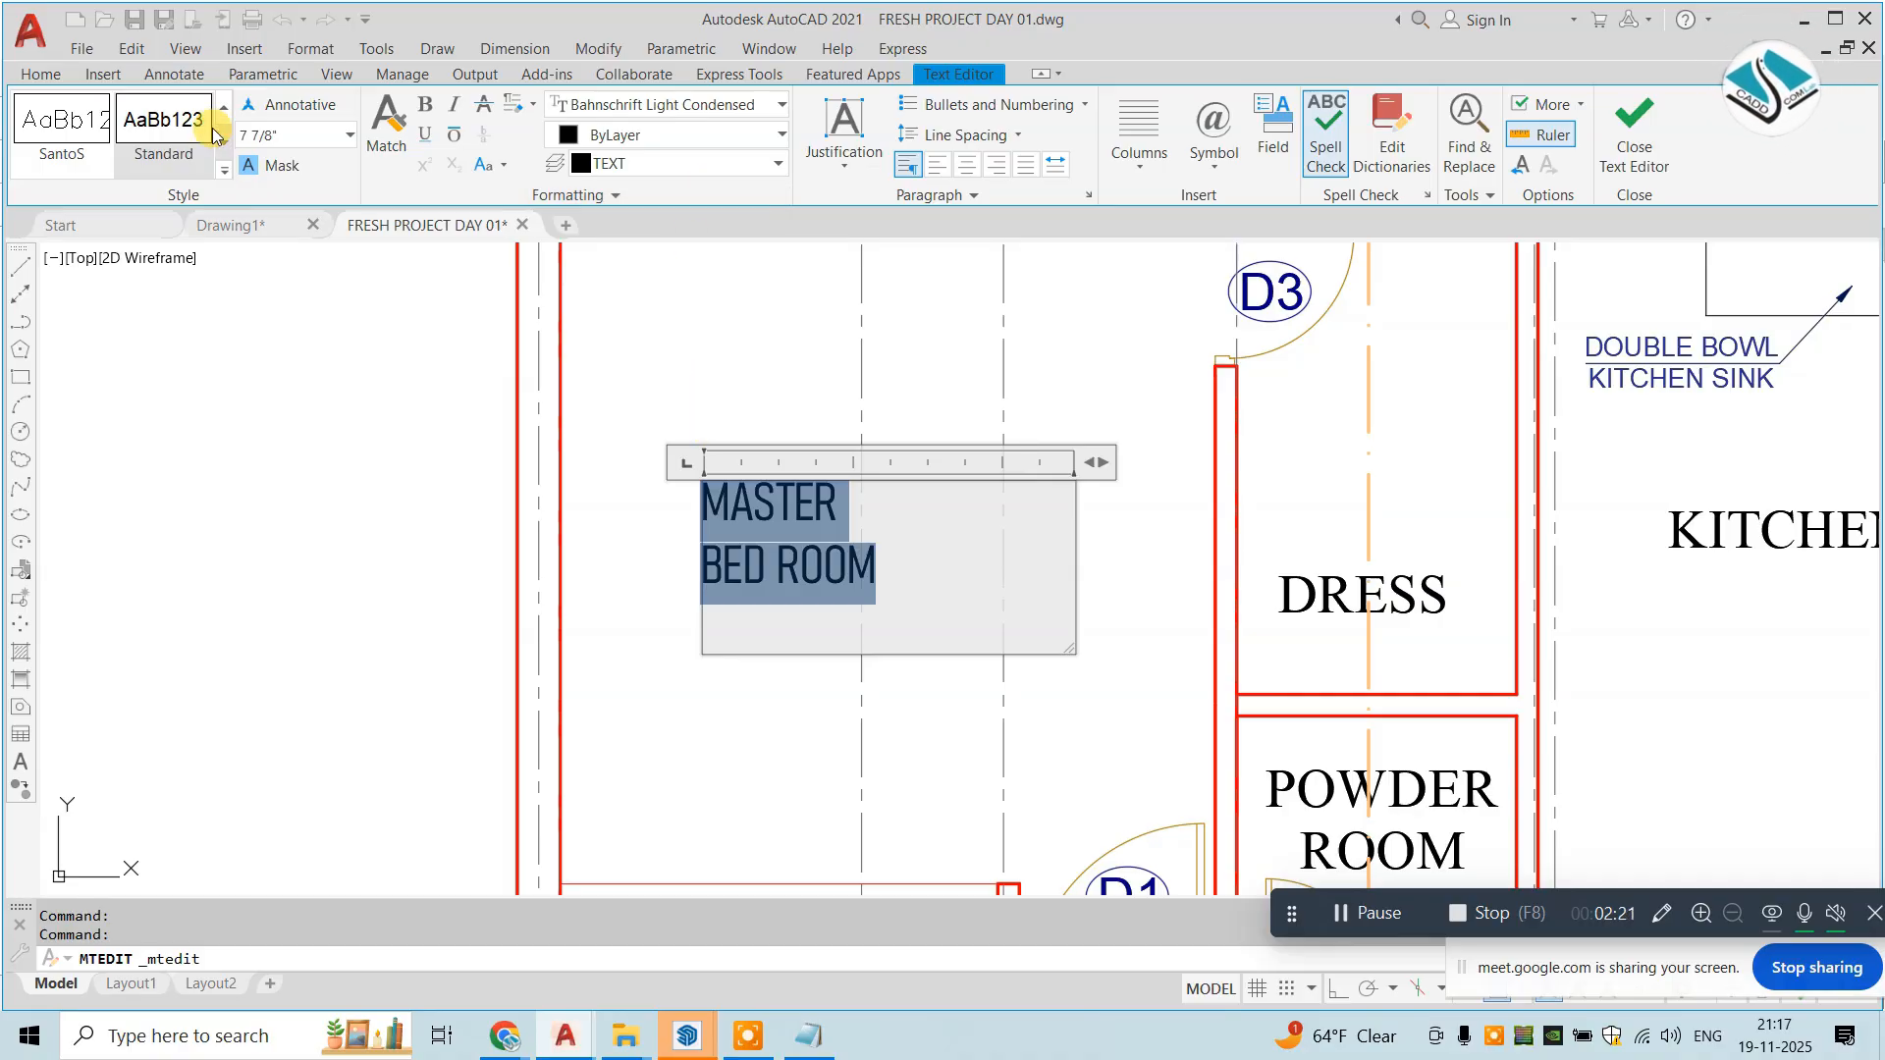
{"action": "type", "text": "8"}
{"action": "key", "text": "Return"}
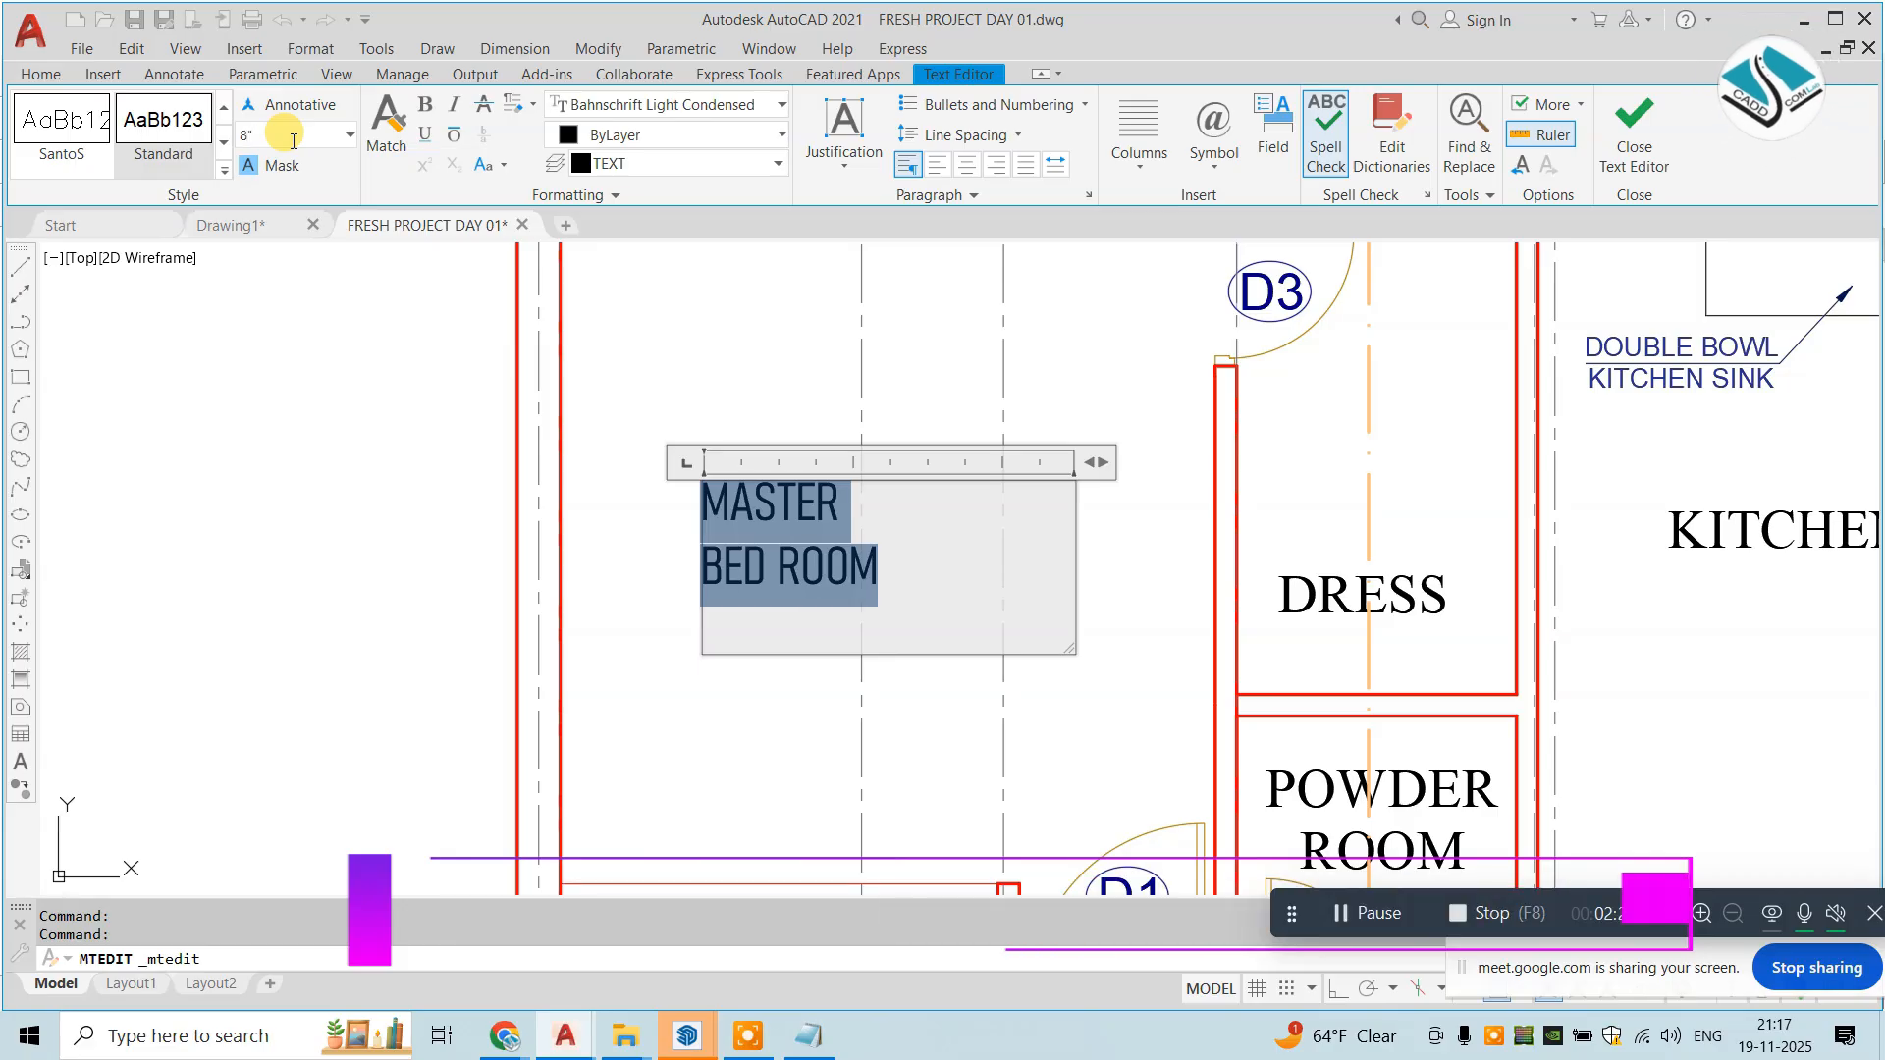
{"action": "left_click", "coordinate": [370, 363]}
{"action": "key", "text": "Escape"}
Step: Move the MASTER BED ROOM label slightly up and to the right within the room
{"action": "left_click", "coordinate": [805, 512]}
{"action": "type", "text": "m"}
{"action": "key", "text": "space"}
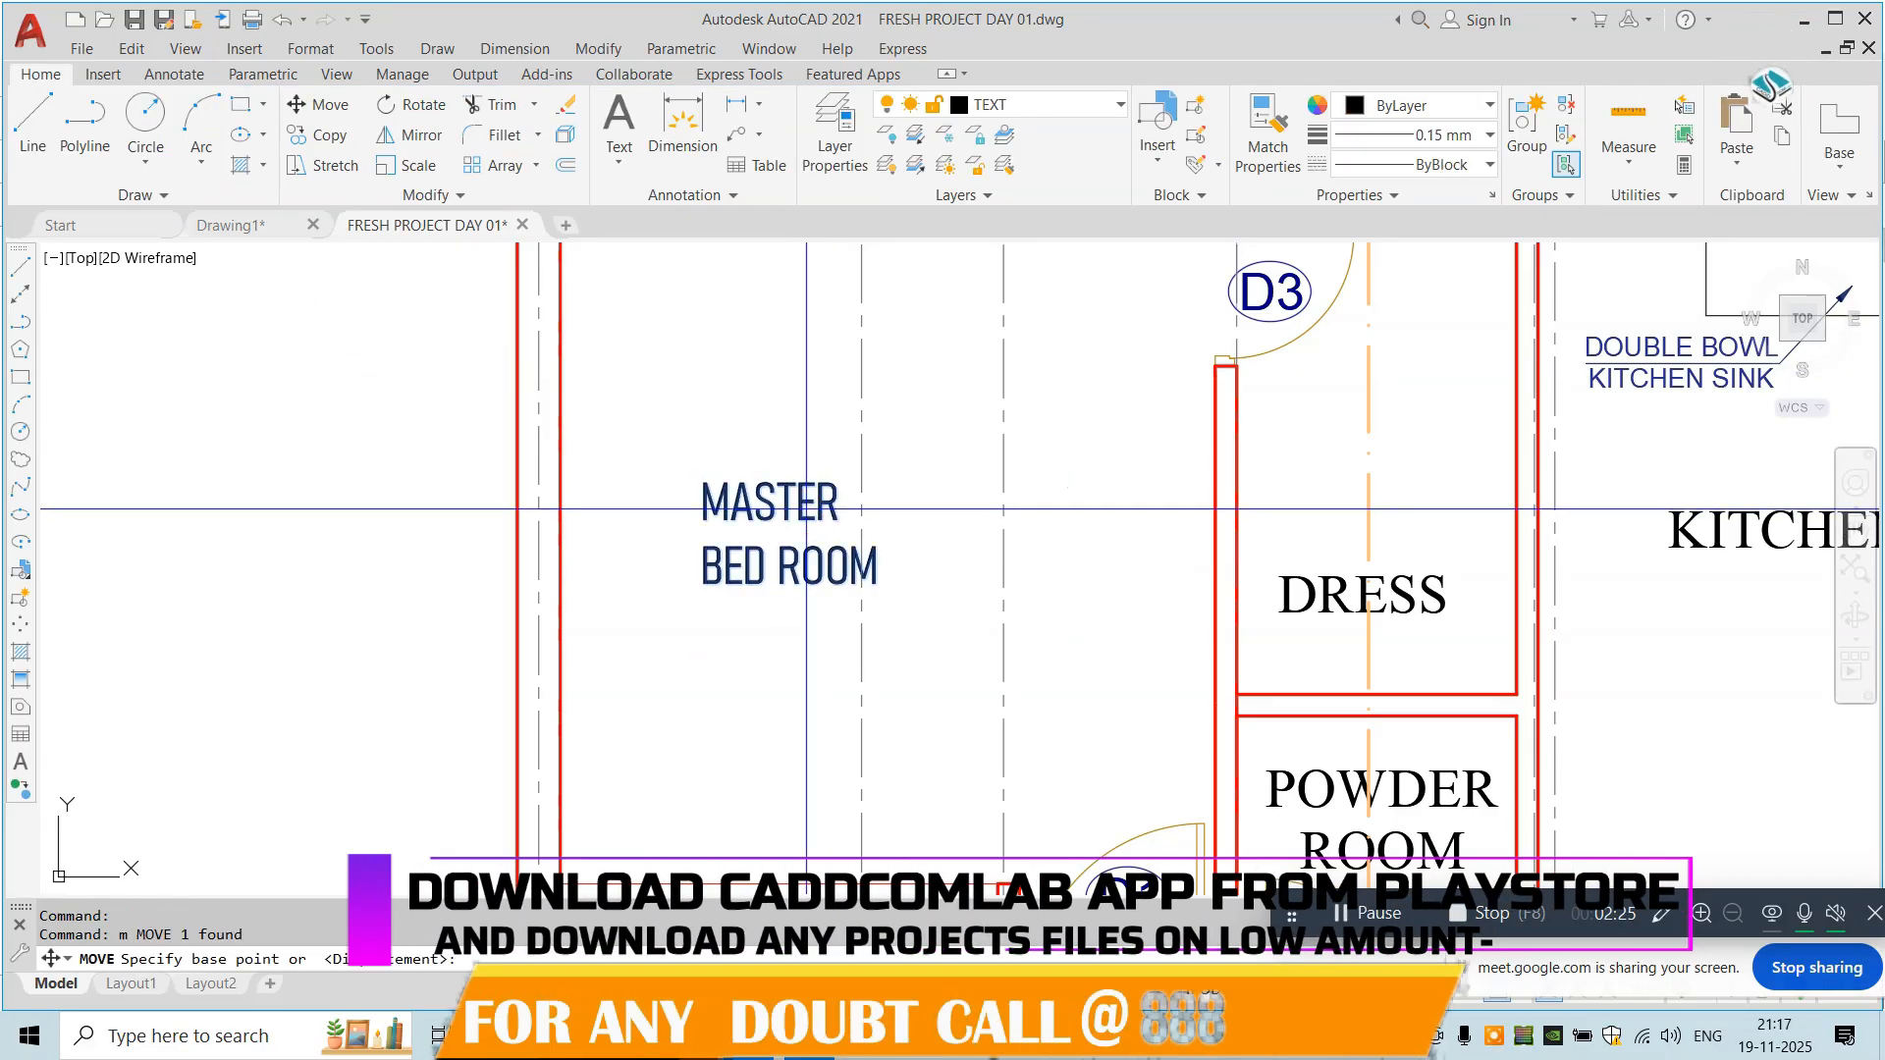
{"action": "left_click", "coordinate": [870, 458]}
{"action": "left_click", "coordinate": [968, 409]}
{"action": "scroll", "coordinate": [660, 492], "scroll_direction": "down", "scroll_amount": 4}
{"action": "scroll", "coordinate": [766, 459], "scroll_direction": "up", "scroll_amount": 4}
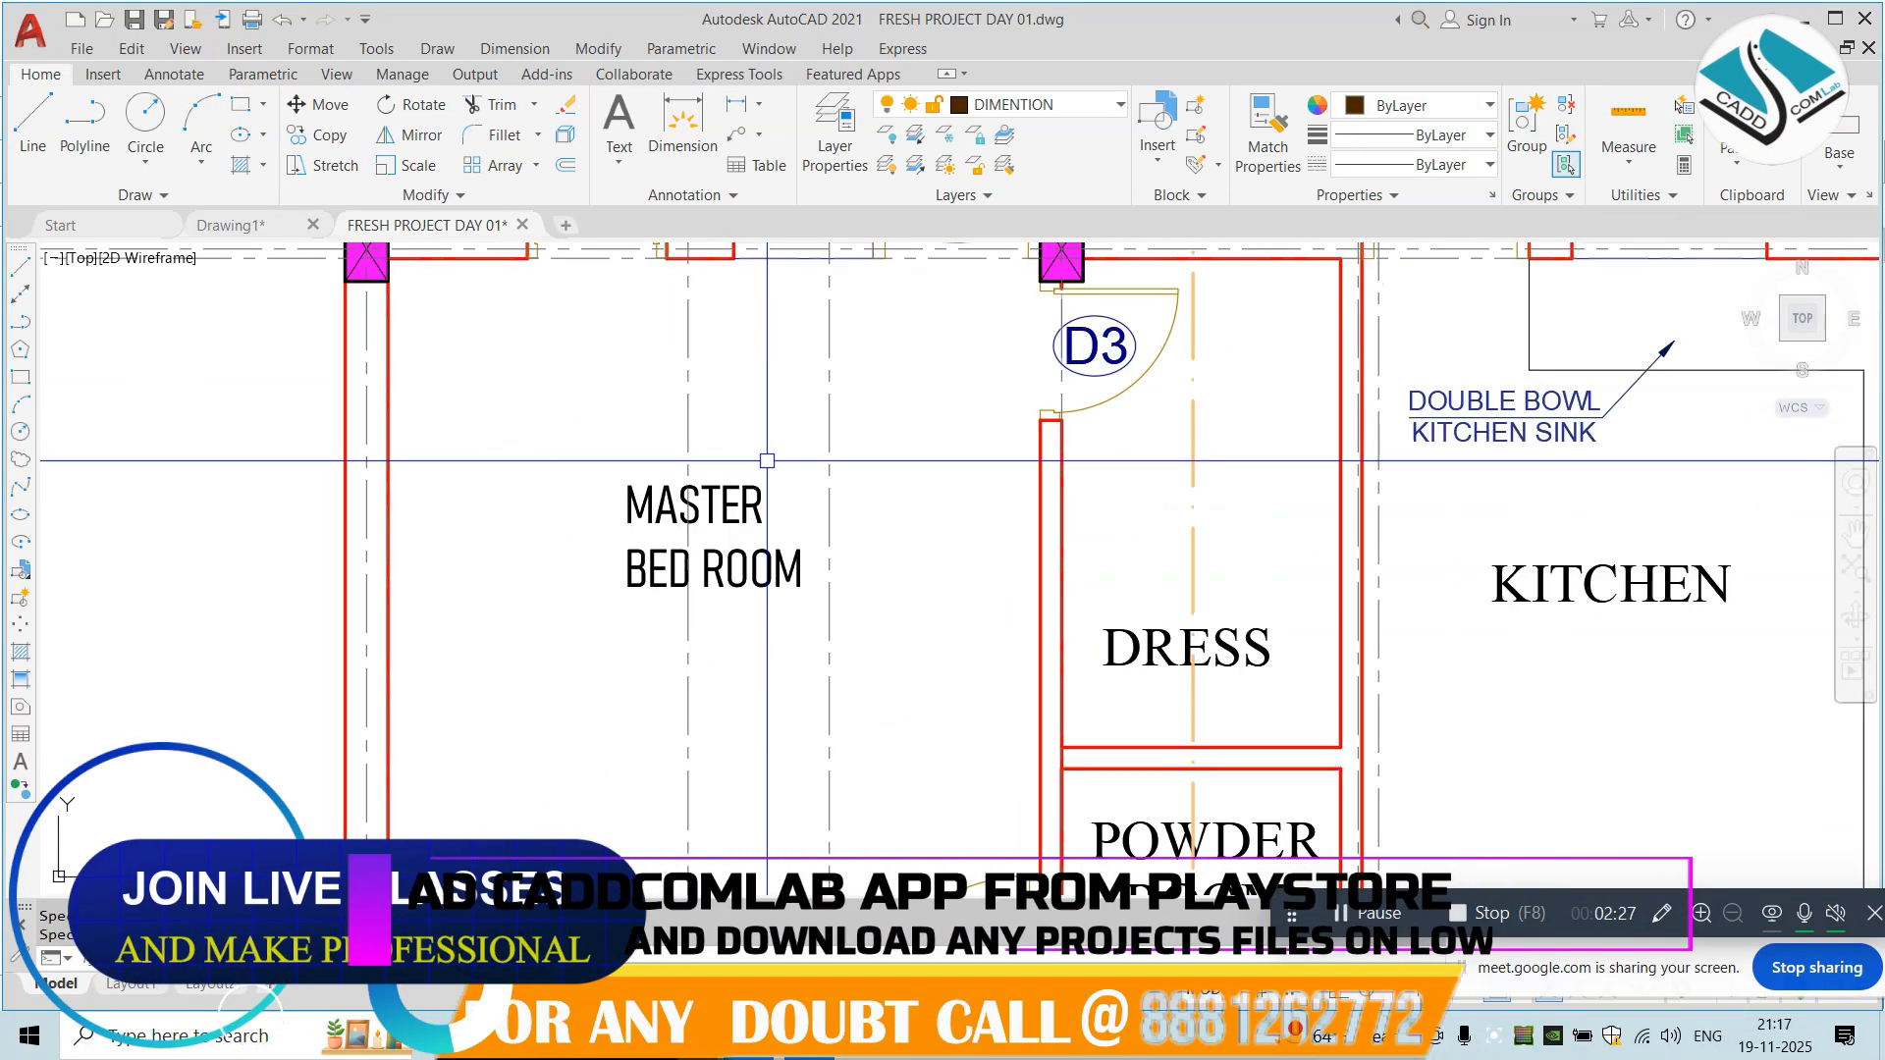
Step: Indent the first line of the MASTER BED ROOM label and set its text height to 9"
{"action": "double_click", "coordinate": [749, 501]}
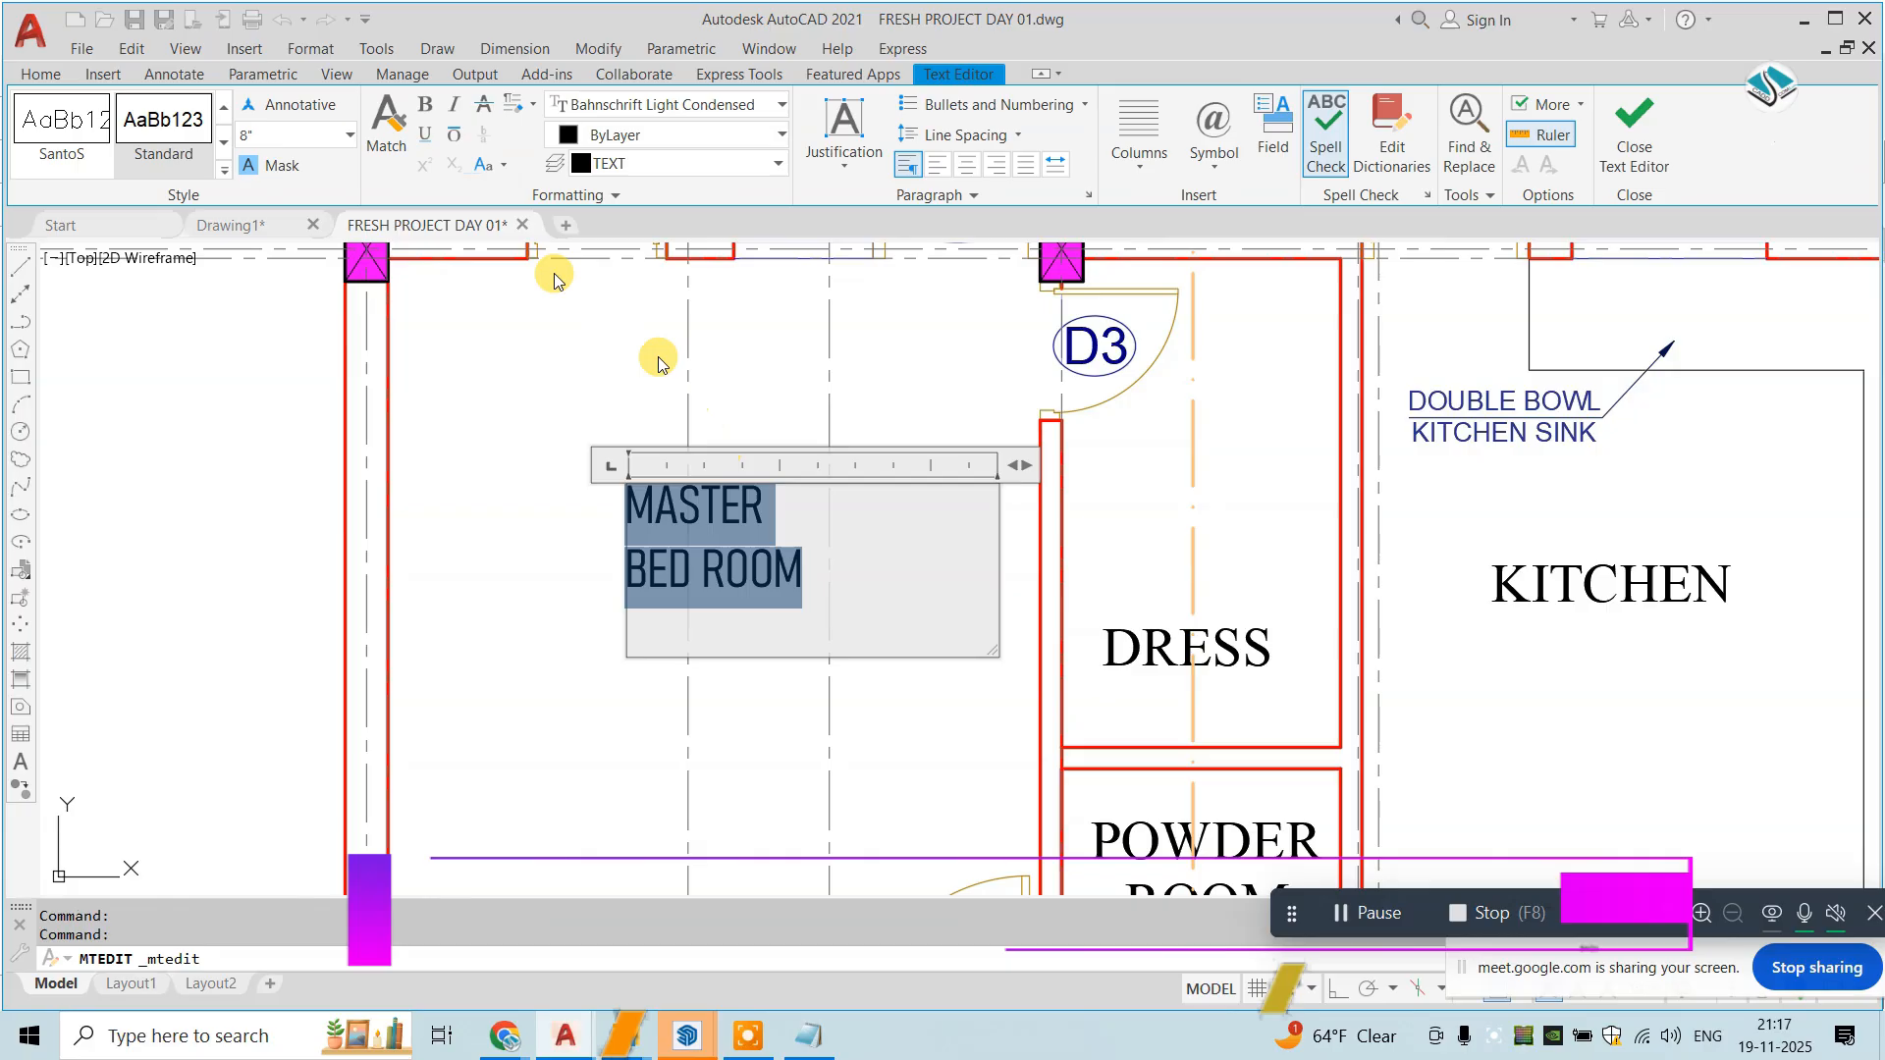
{"action": "left_click", "coordinate": [634, 504]}
{"action": "left_click_drag", "start_coordinate": [815, 560], "coordinate": [699, 529]}
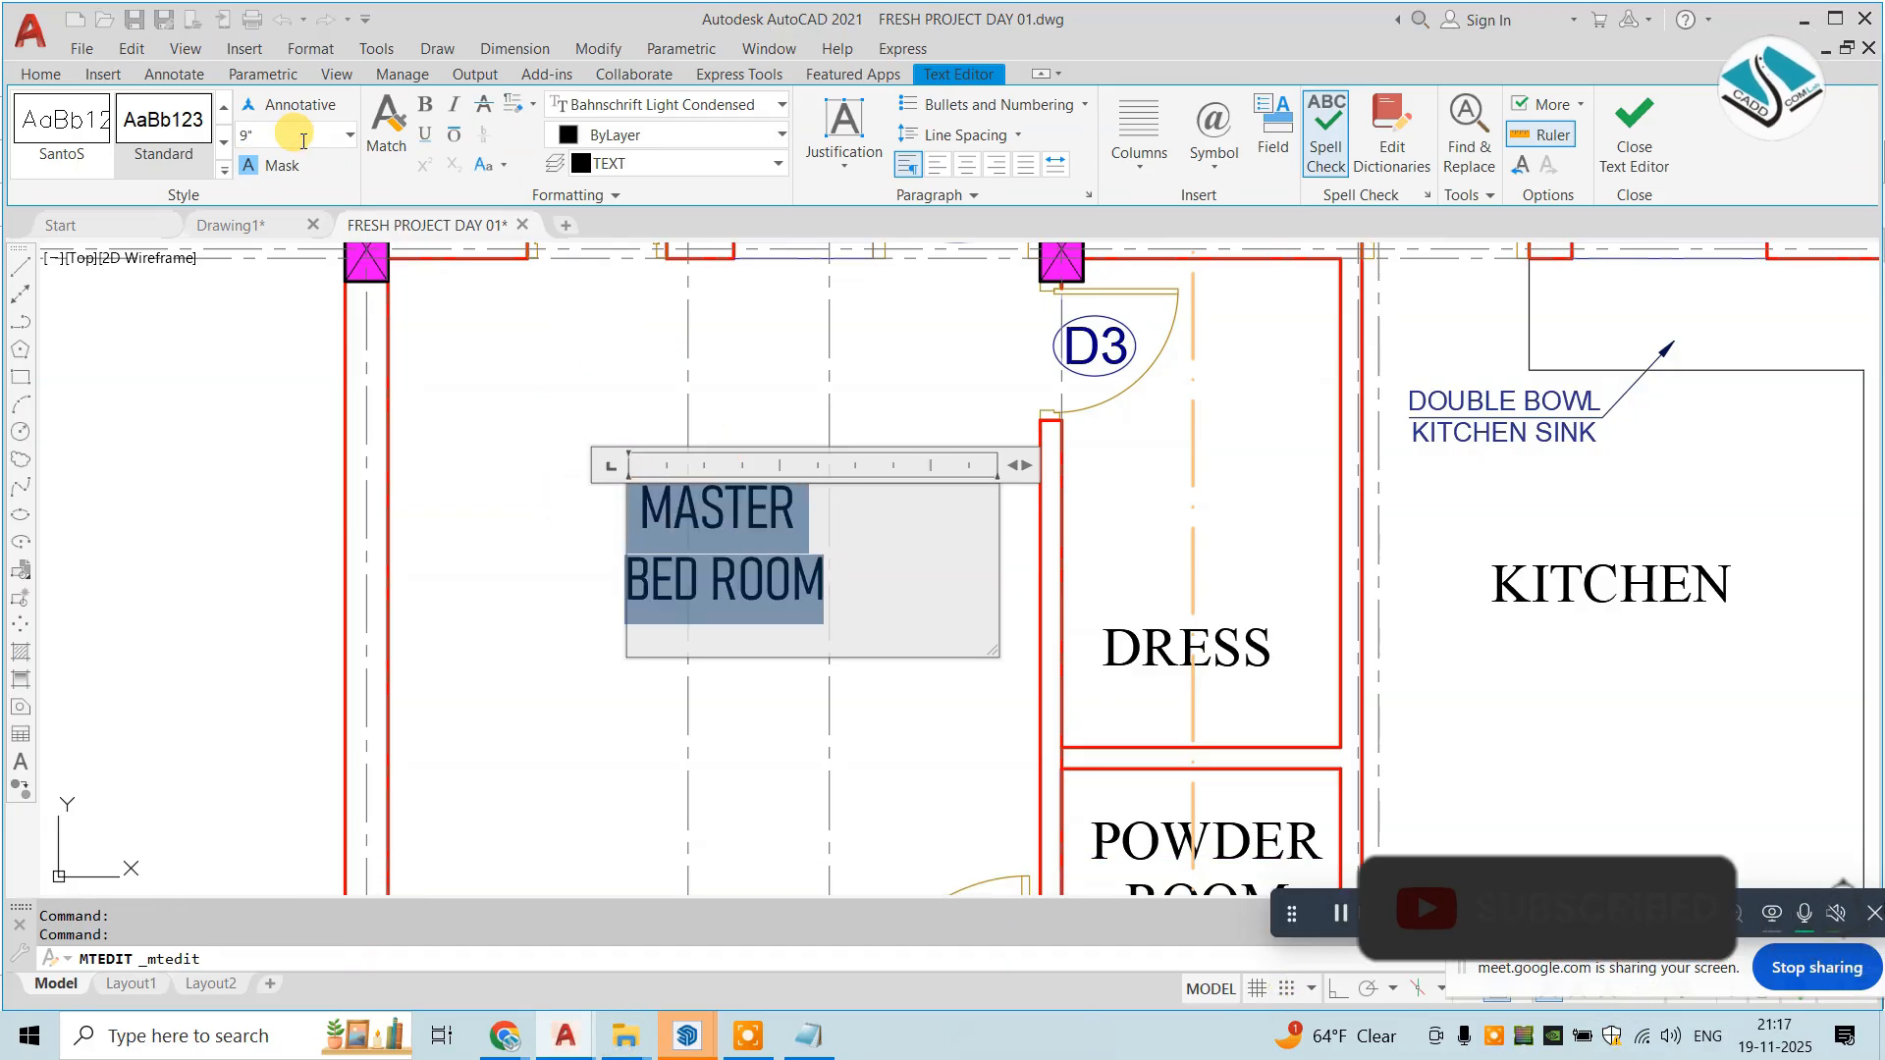
{"action": "key", "text": "Escape"}
{"action": "scroll", "coordinate": [828, 500], "scroll_direction": "down", "scroll_amount": 4}
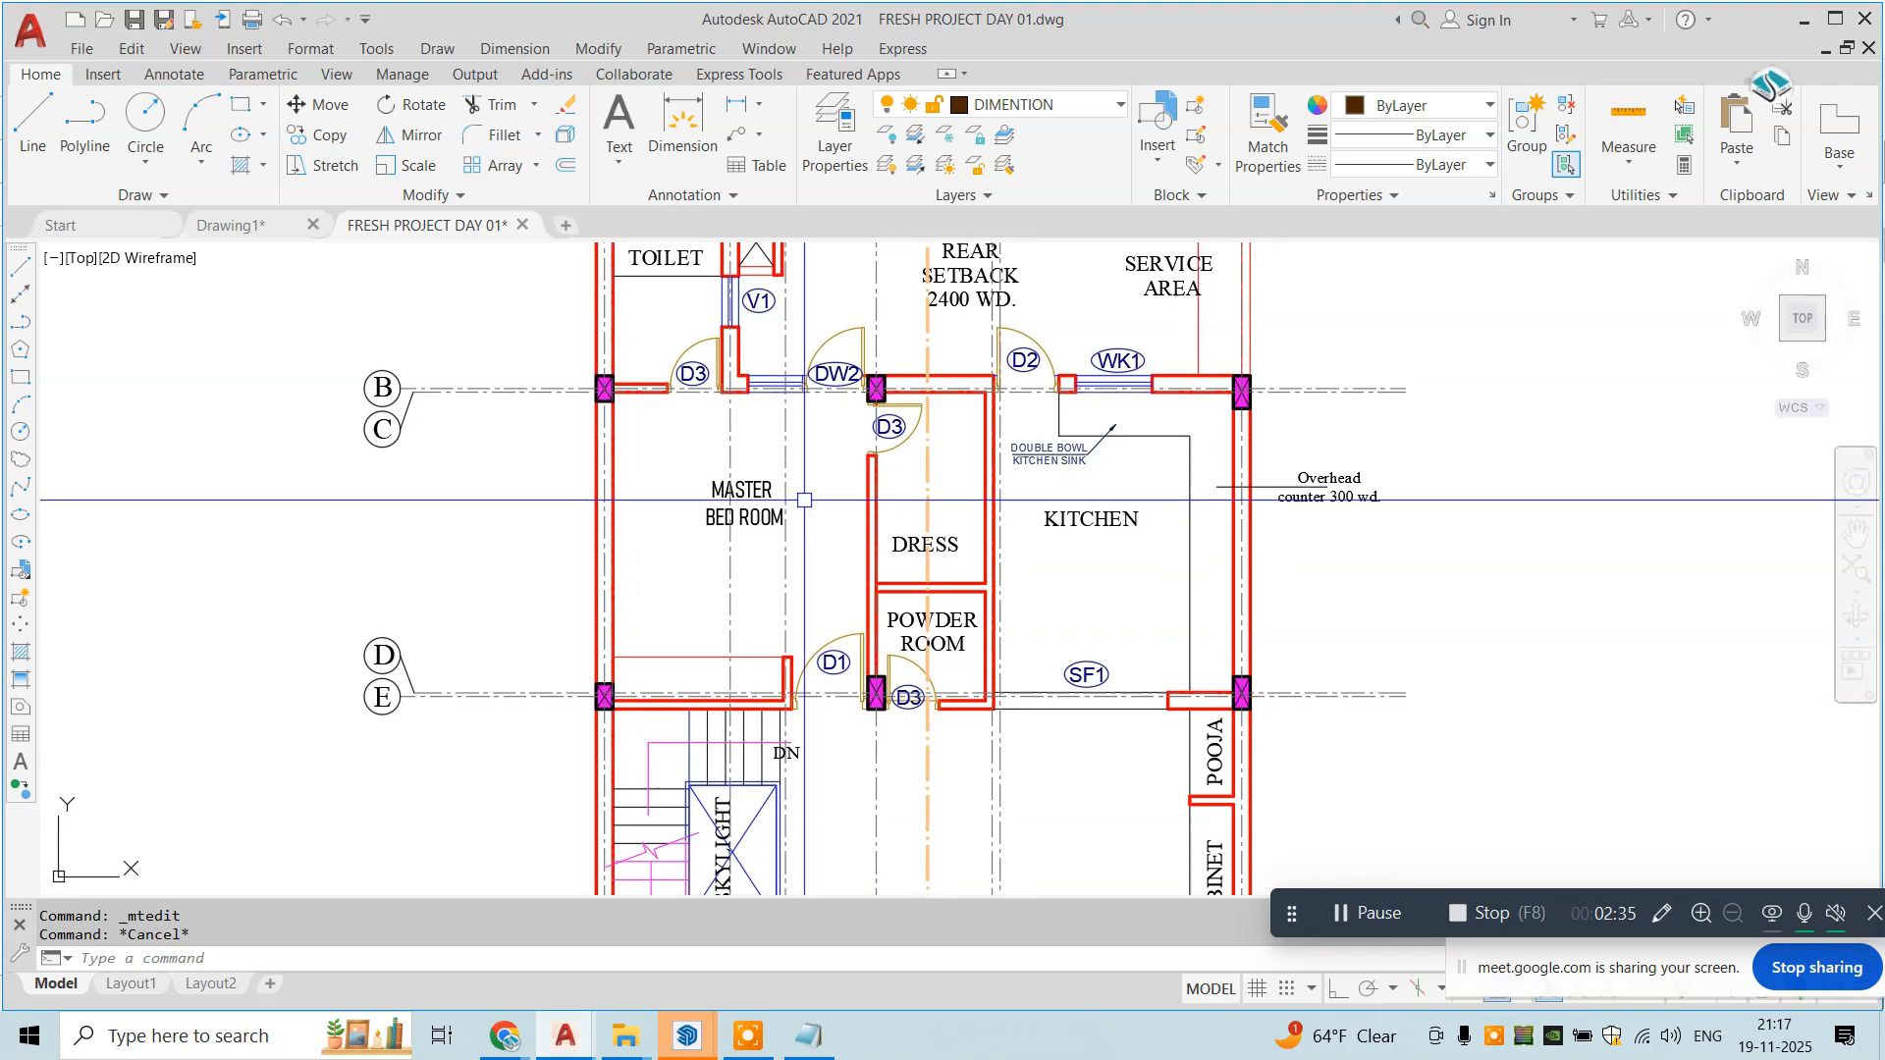
Step: Set the KITCHEN label in Bahnschrift Light Condensed with a 9" text height
{"action": "scroll", "coordinate": [1210, 518], "scroll_direction": "up", "scroll_amount": 3}
{"action": "double_click", "coordinate": [1210, 518]}
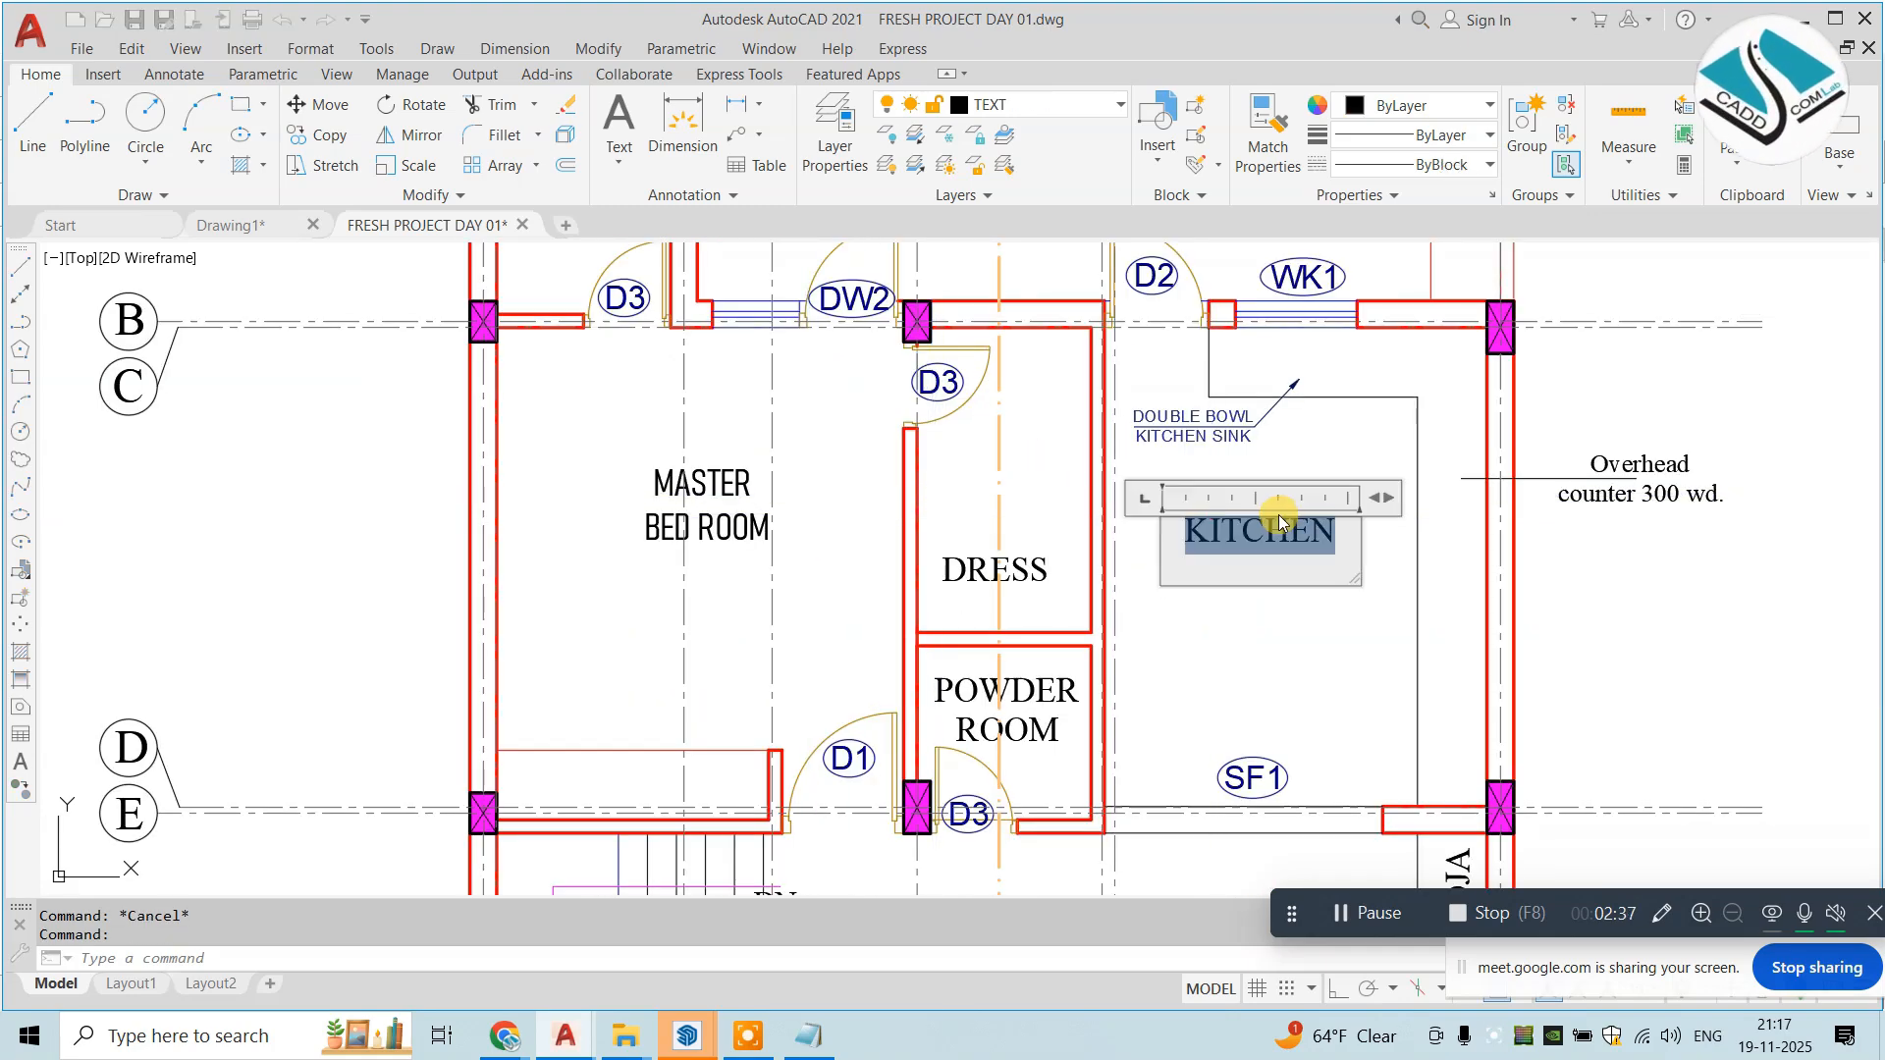
{"action": "scroll", "coordinate": [1276, 516], "scroll_direction": "up", "scroll_amount": 2}
{"action": "left_click", "coordinate": [664, 108]}
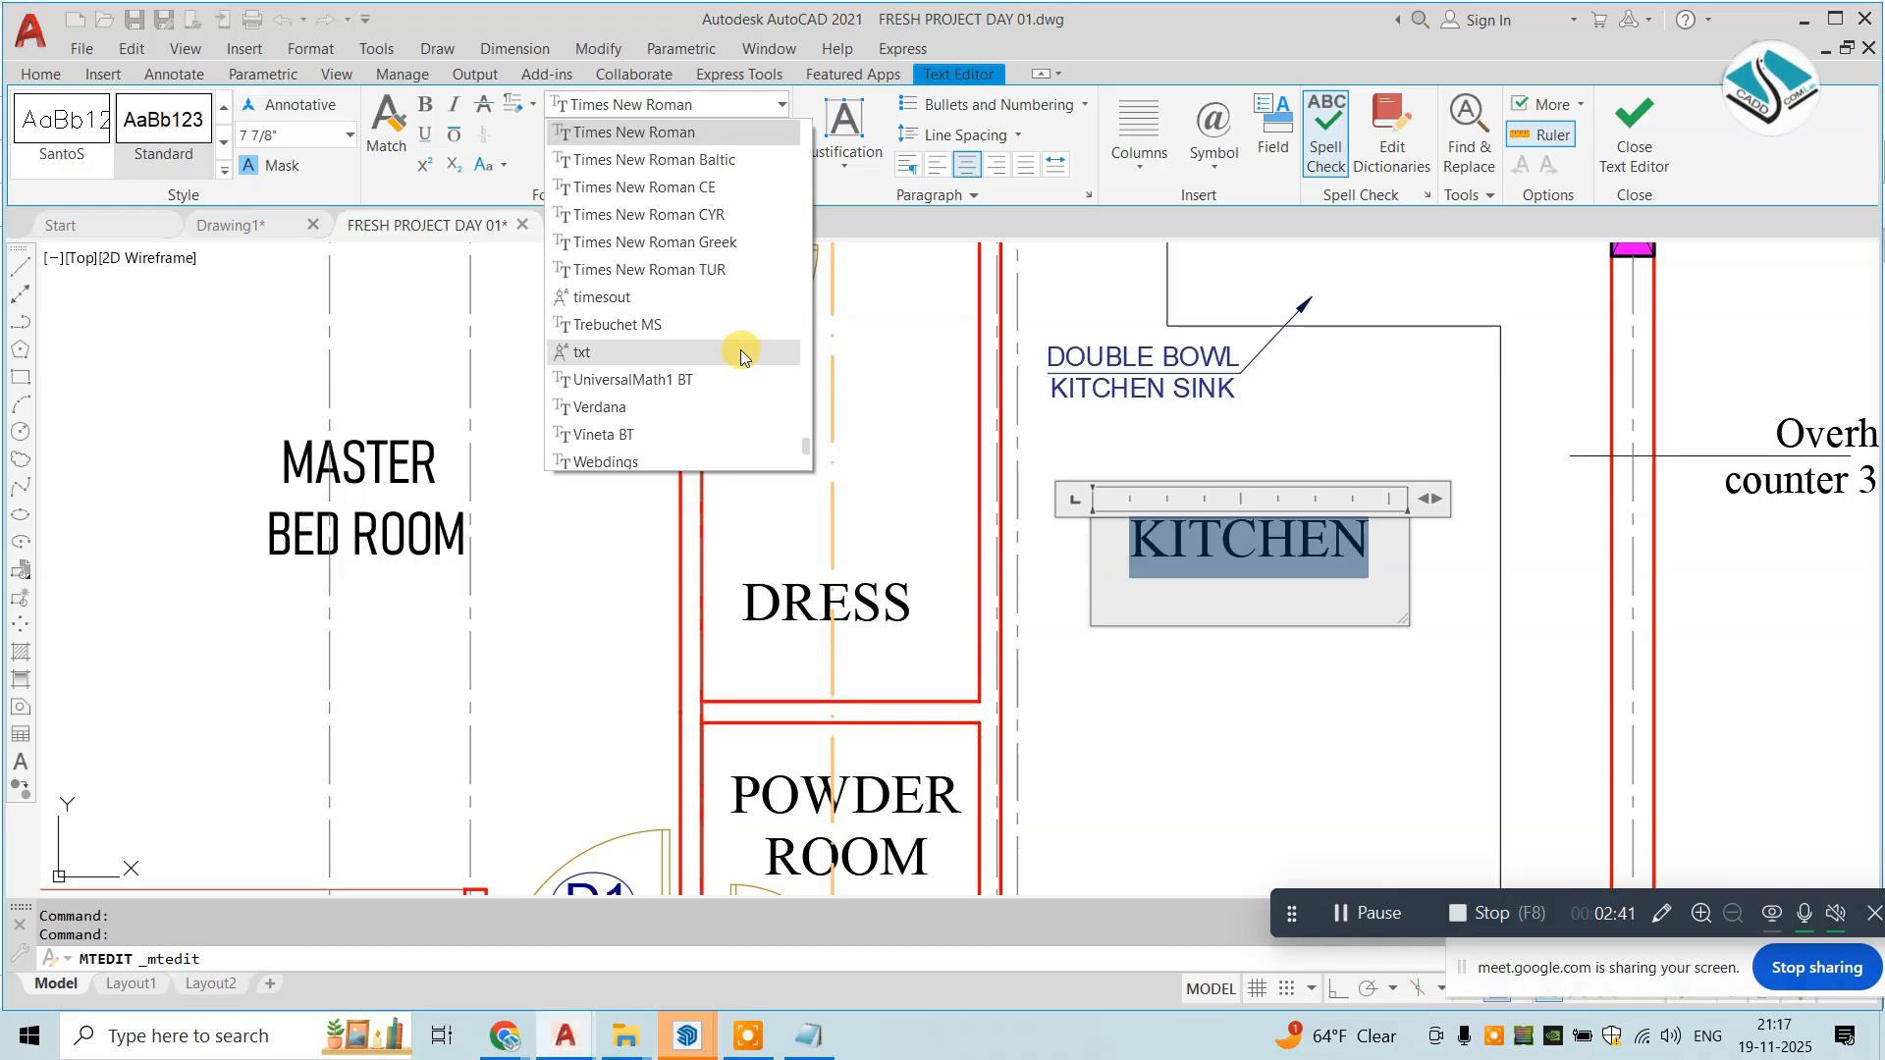
{"action": "scroll", "coordinate": [741, 356], "scroll_direction": "up", "scroll_amount": 10}
{"action": "left_click", "coordinate": [692, 220]}
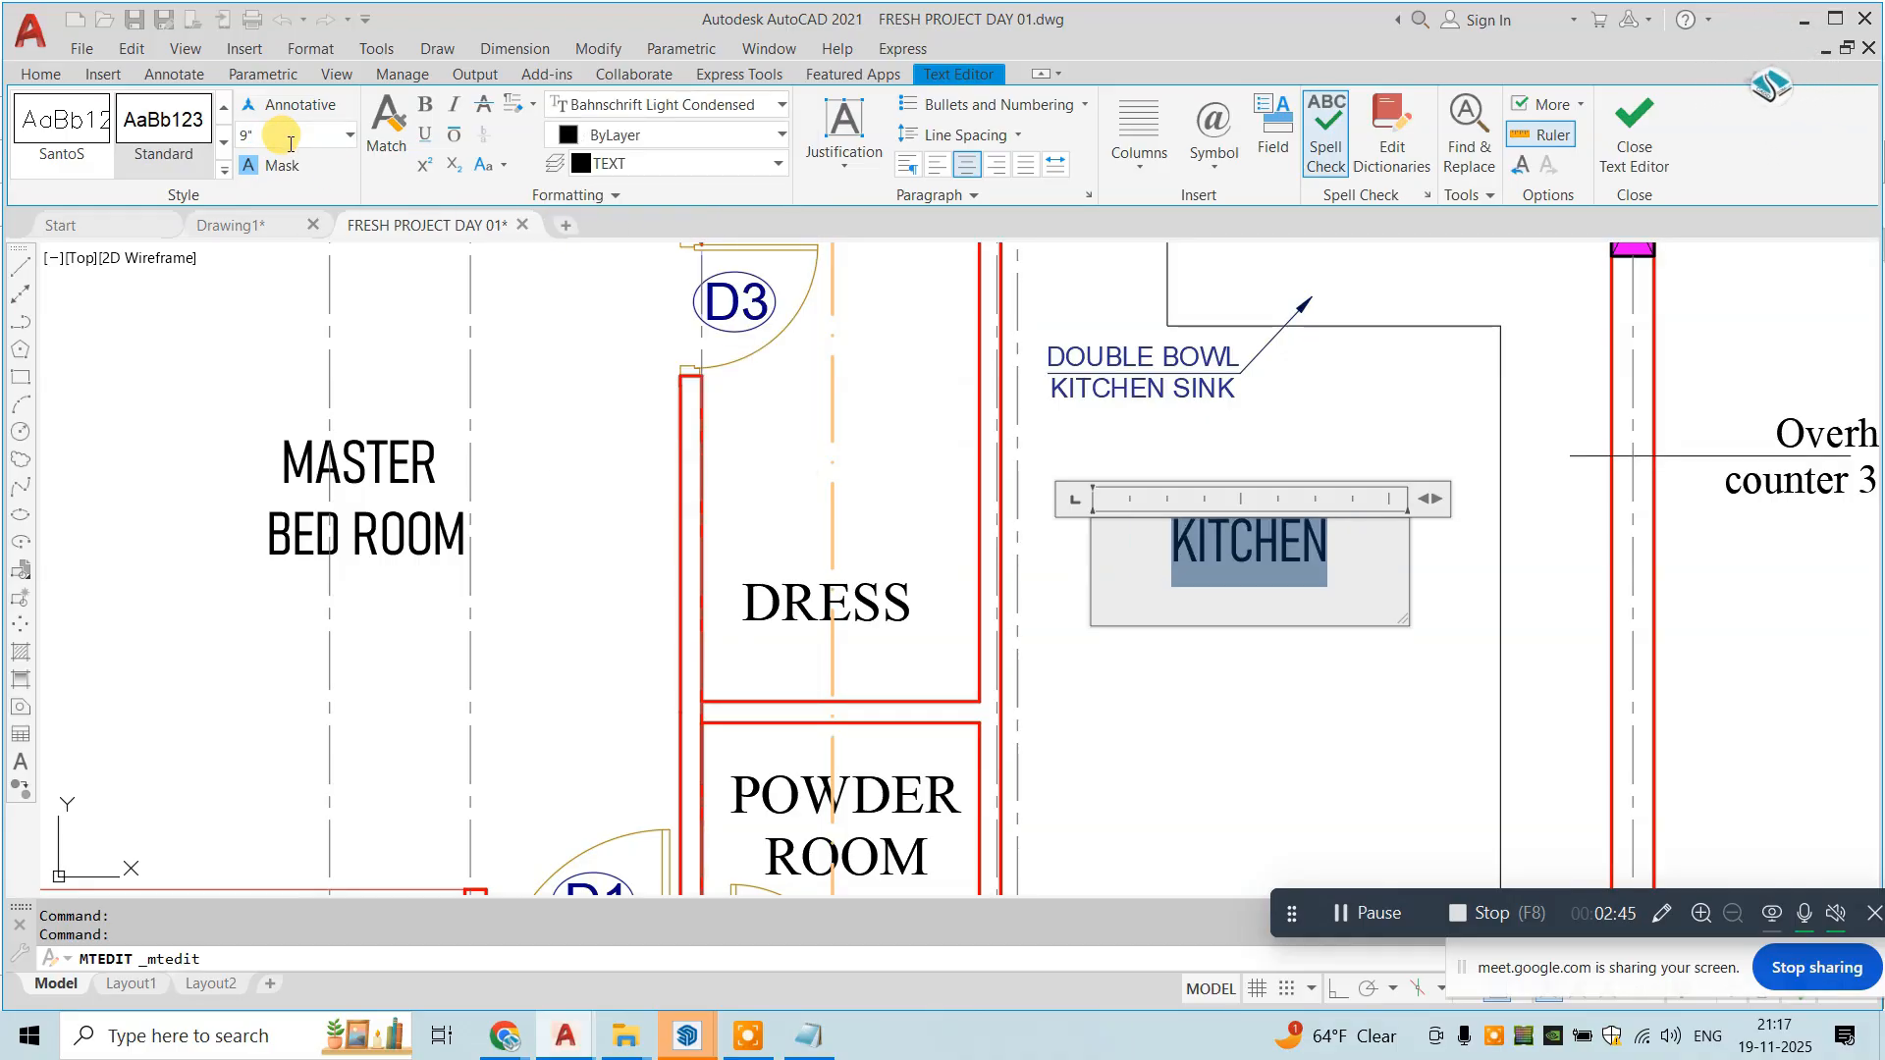
{"action": "left_click", "coordinate": [505, 534]}
{"action": "scroll", "coordinate": [658, 379], "scroll_direction": "down", "scroll_amount": 5}
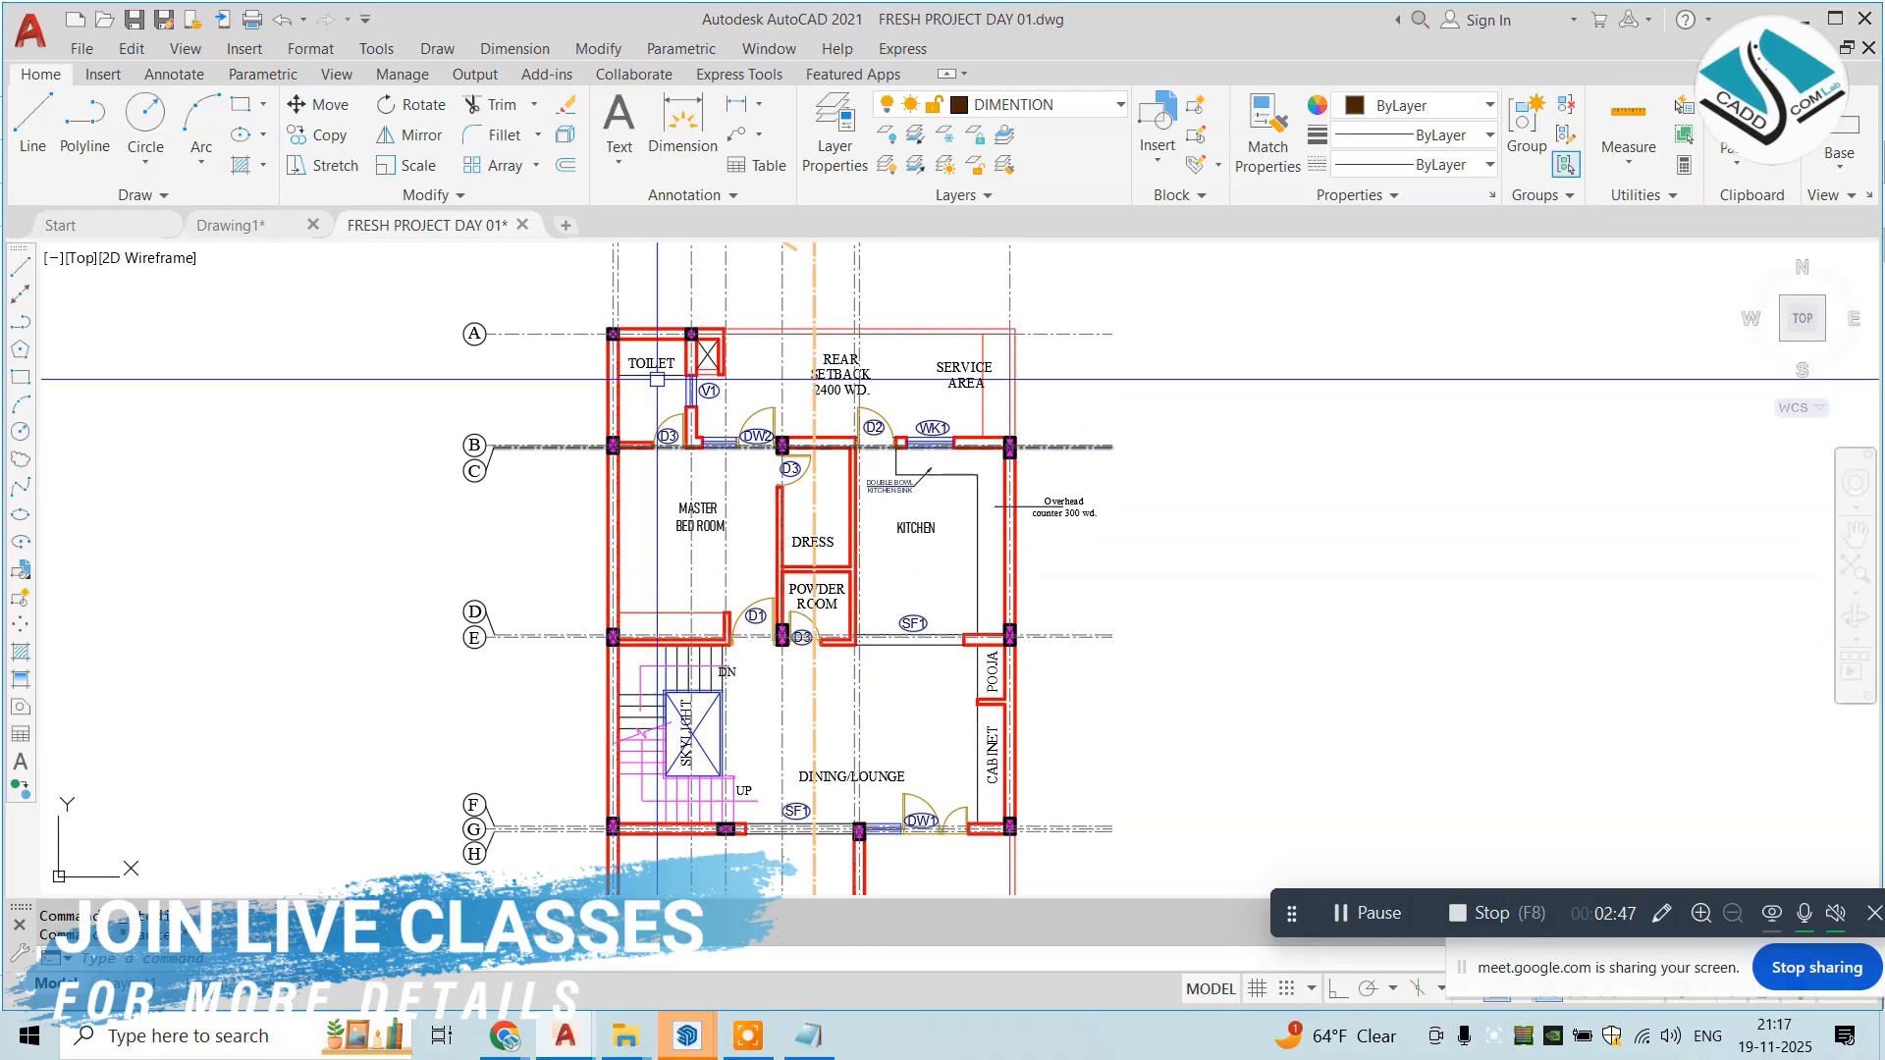
Step: Erase the vertical section line and its arrowheads from the working ground floor plan
{"action": "scroll", "coordinate": [657, 379], "scroll_direction": "up", "scroll_amount": 2}
{"action": "middle_click_drag", "start_coordinate": [886, 575], "coordinate": [847, 472]}
{"action": "scroll", "coordinate": [863, 441], "scroll_direction": "down", "scroll_amount": 2}
{"action": "scroll", "coordinate": [810, 603], "scroll_direction": "up", "scroll_amount": 4}
{"action": "middle_click_drag", "start_coordinate": [740, 589], "coordinate": [787, 532]}
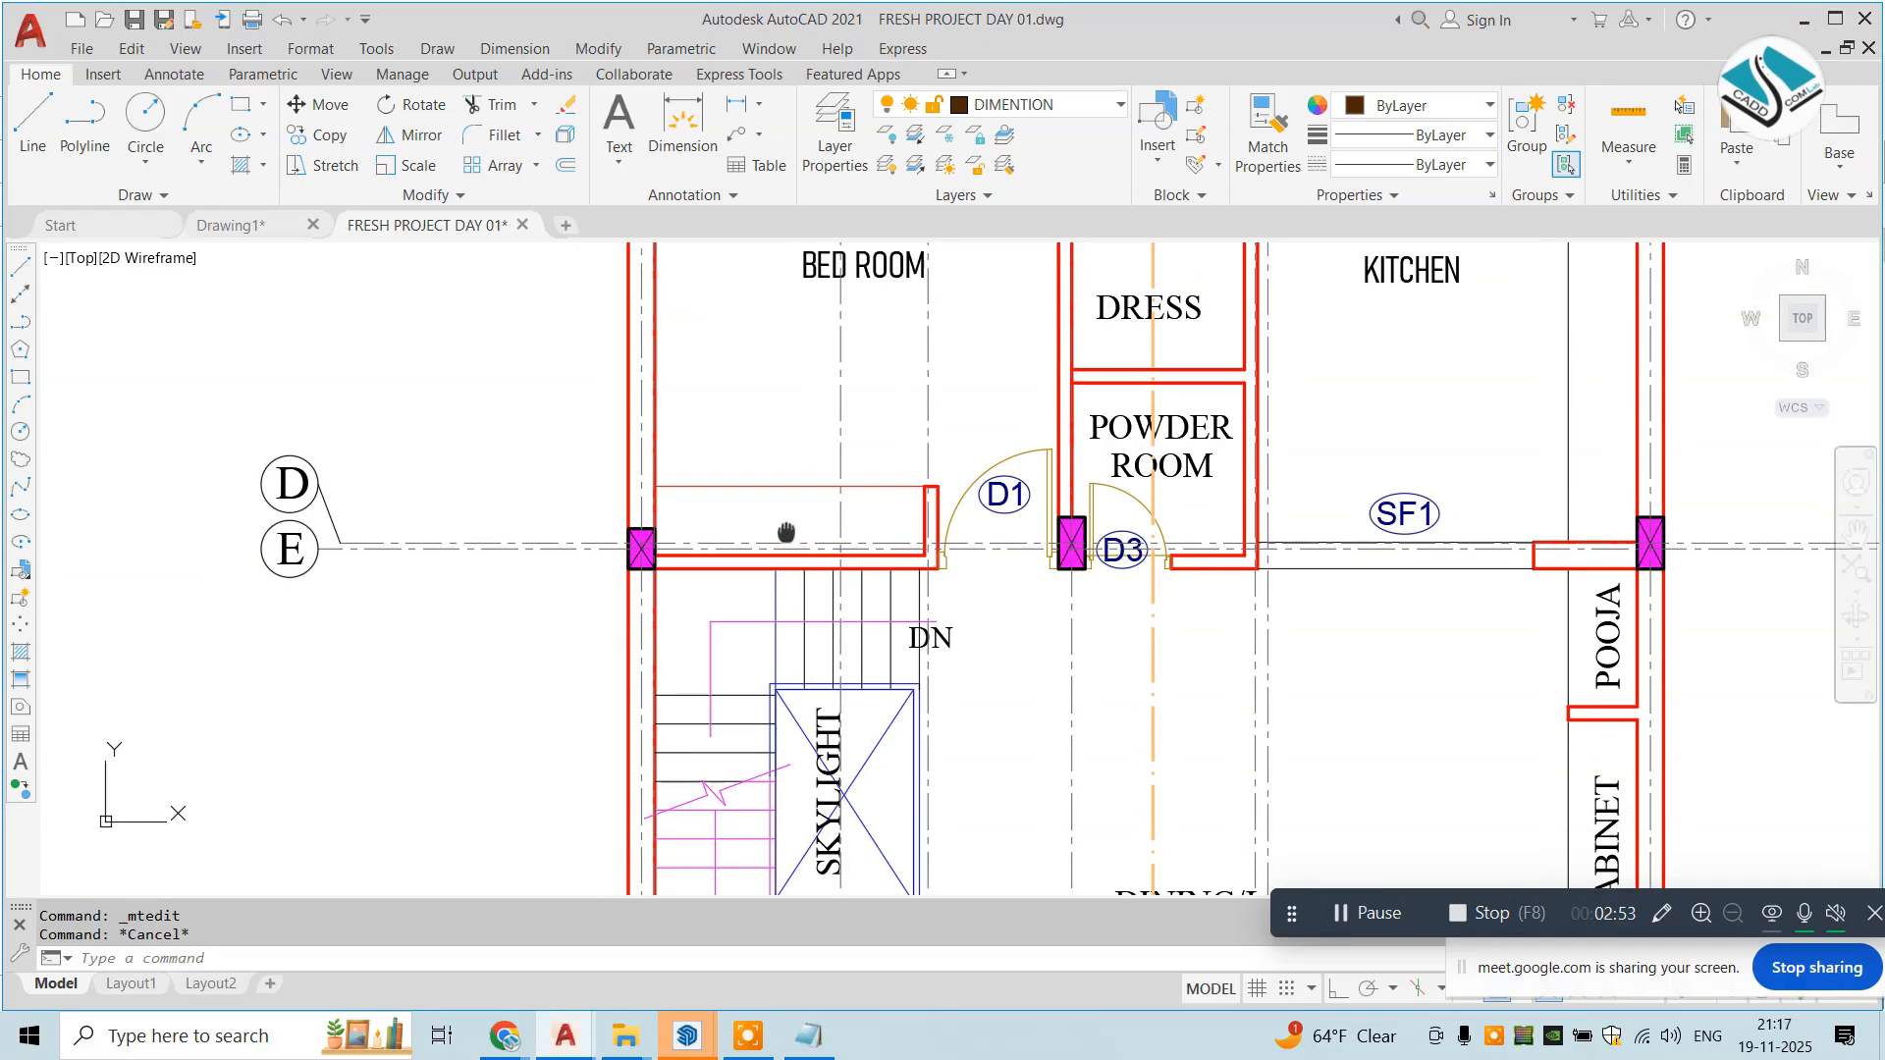
{"action": "scroll", "coordinate": [787, 538], "scroll_direction": "up", "scroll_amount": 2}
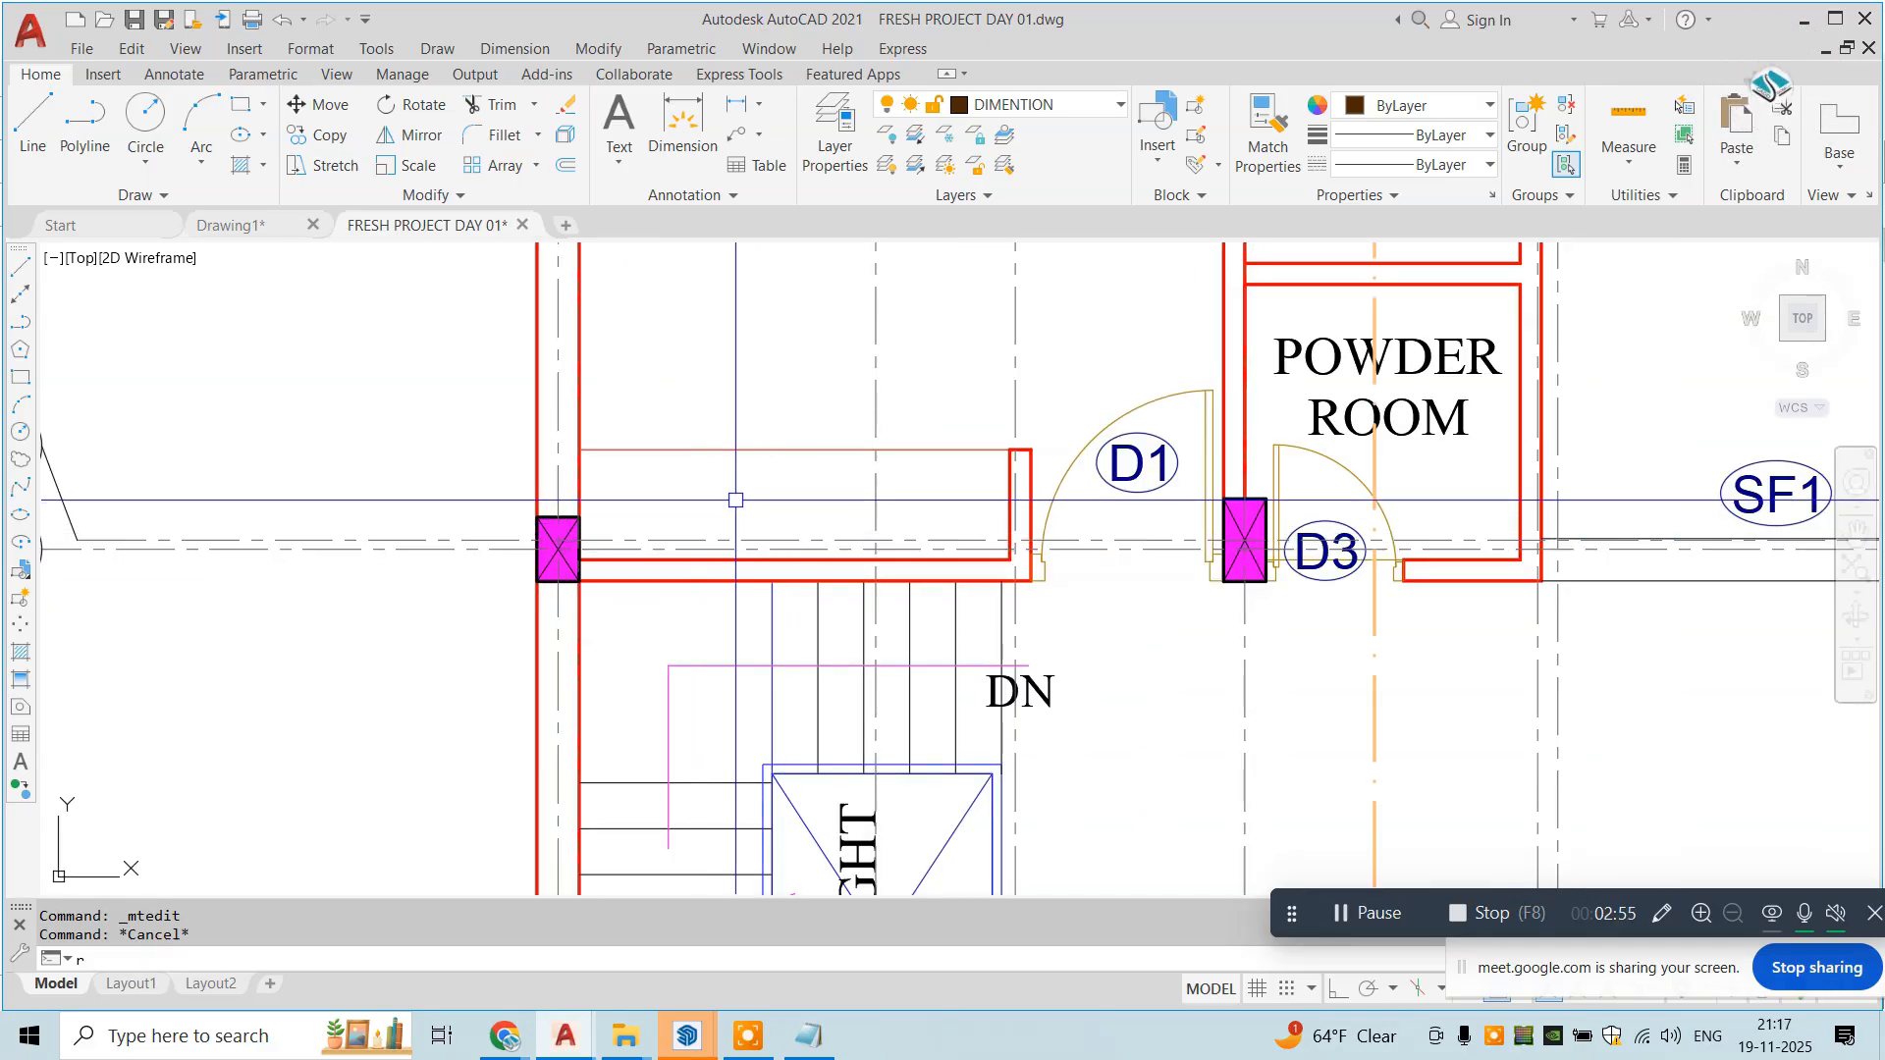
{"action": "scroll", "coordinate": [772, 511], "scroll_direction": "down", "scroll_amount": 5}
{"action": "middle_click_drag", "start_coordinate": [836, 436], "coordinate": [813, 615]}
{"action": "scroll", "coordinate": [886, 310], "scroll_direction": "up", "scroll_amount": 6}
{"action": "left_click", "coordinate": [959, 291]}
{"action": "left_click", "coordinate": [909, 380]}
{"action": "type", "text": "e"}
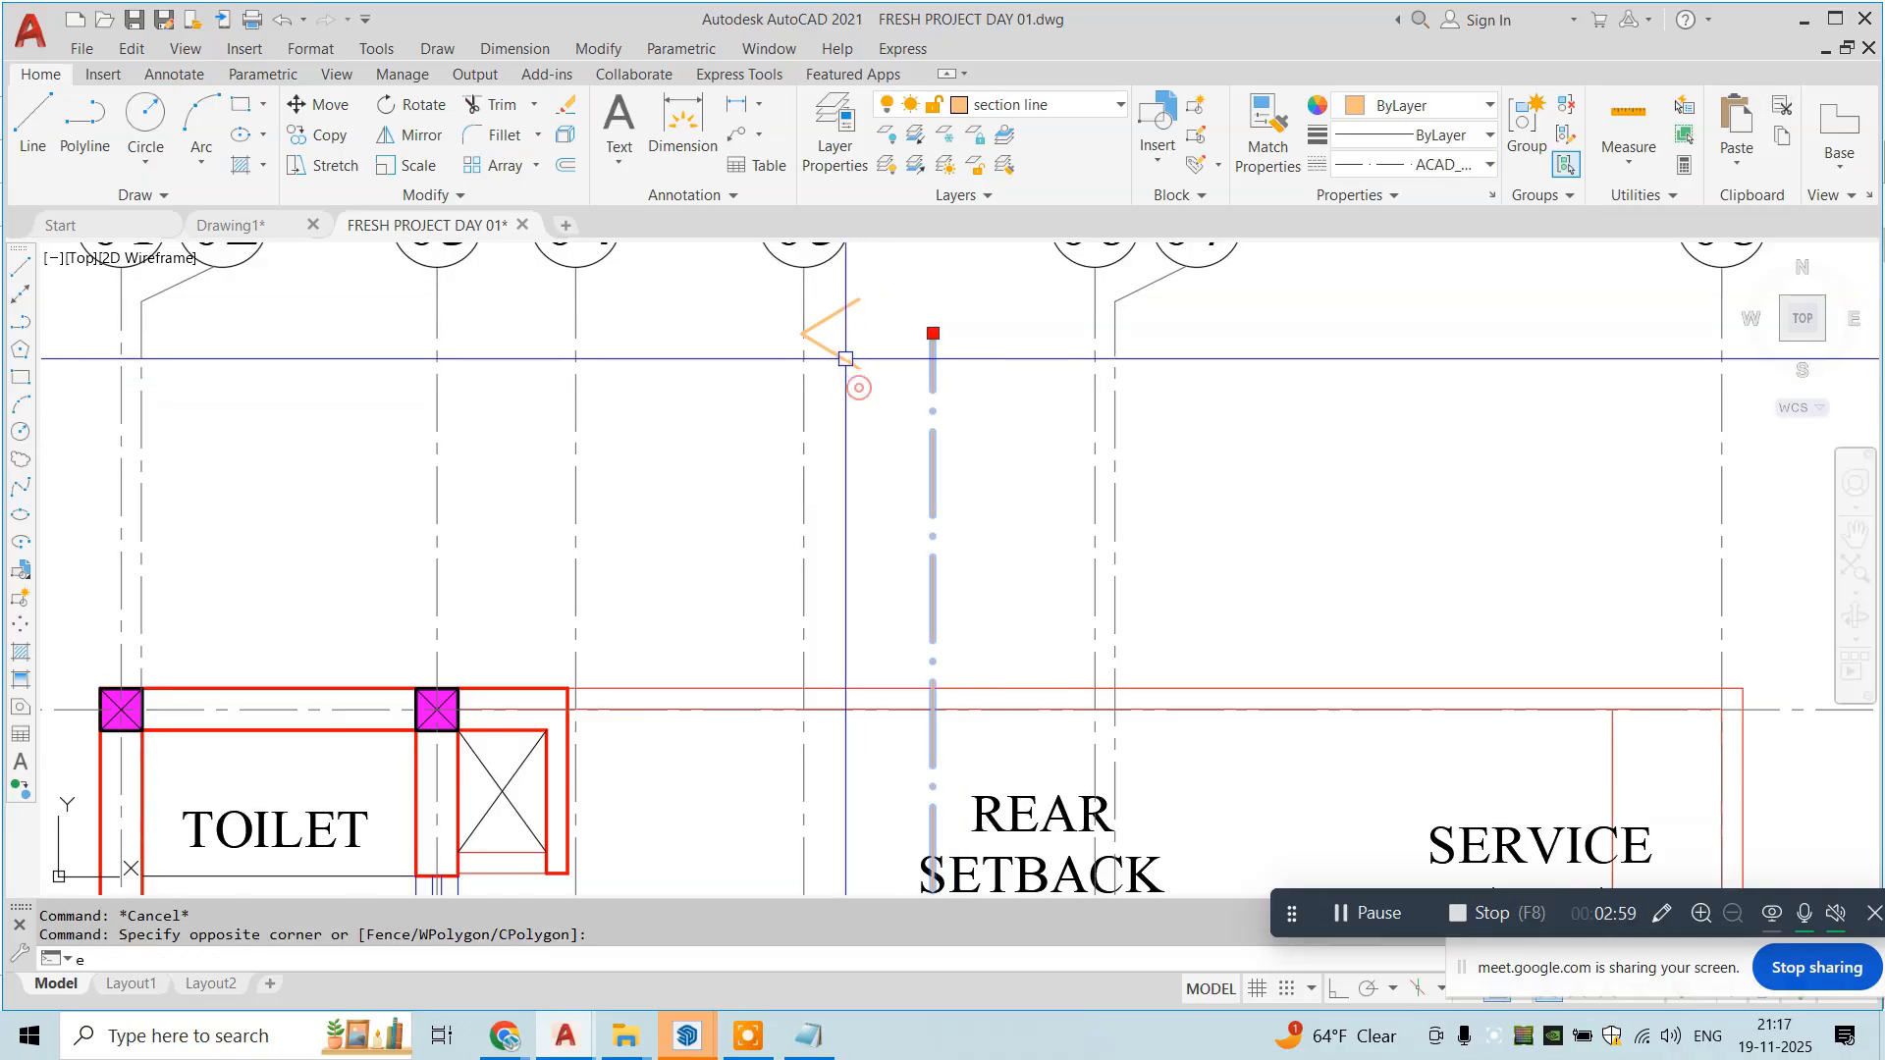
{"action": "left_click", "coordinate": [845, 355]}
{"action": "type", "text": "e"}
{"action": "scroll", "coordinate": [848, 326], "scroll_direction": "down", "scroll_amount": 10}
{"action": "scroll", "coordinate": [883, 423], "scroll_direction": "up", "scroll_amount": 5}
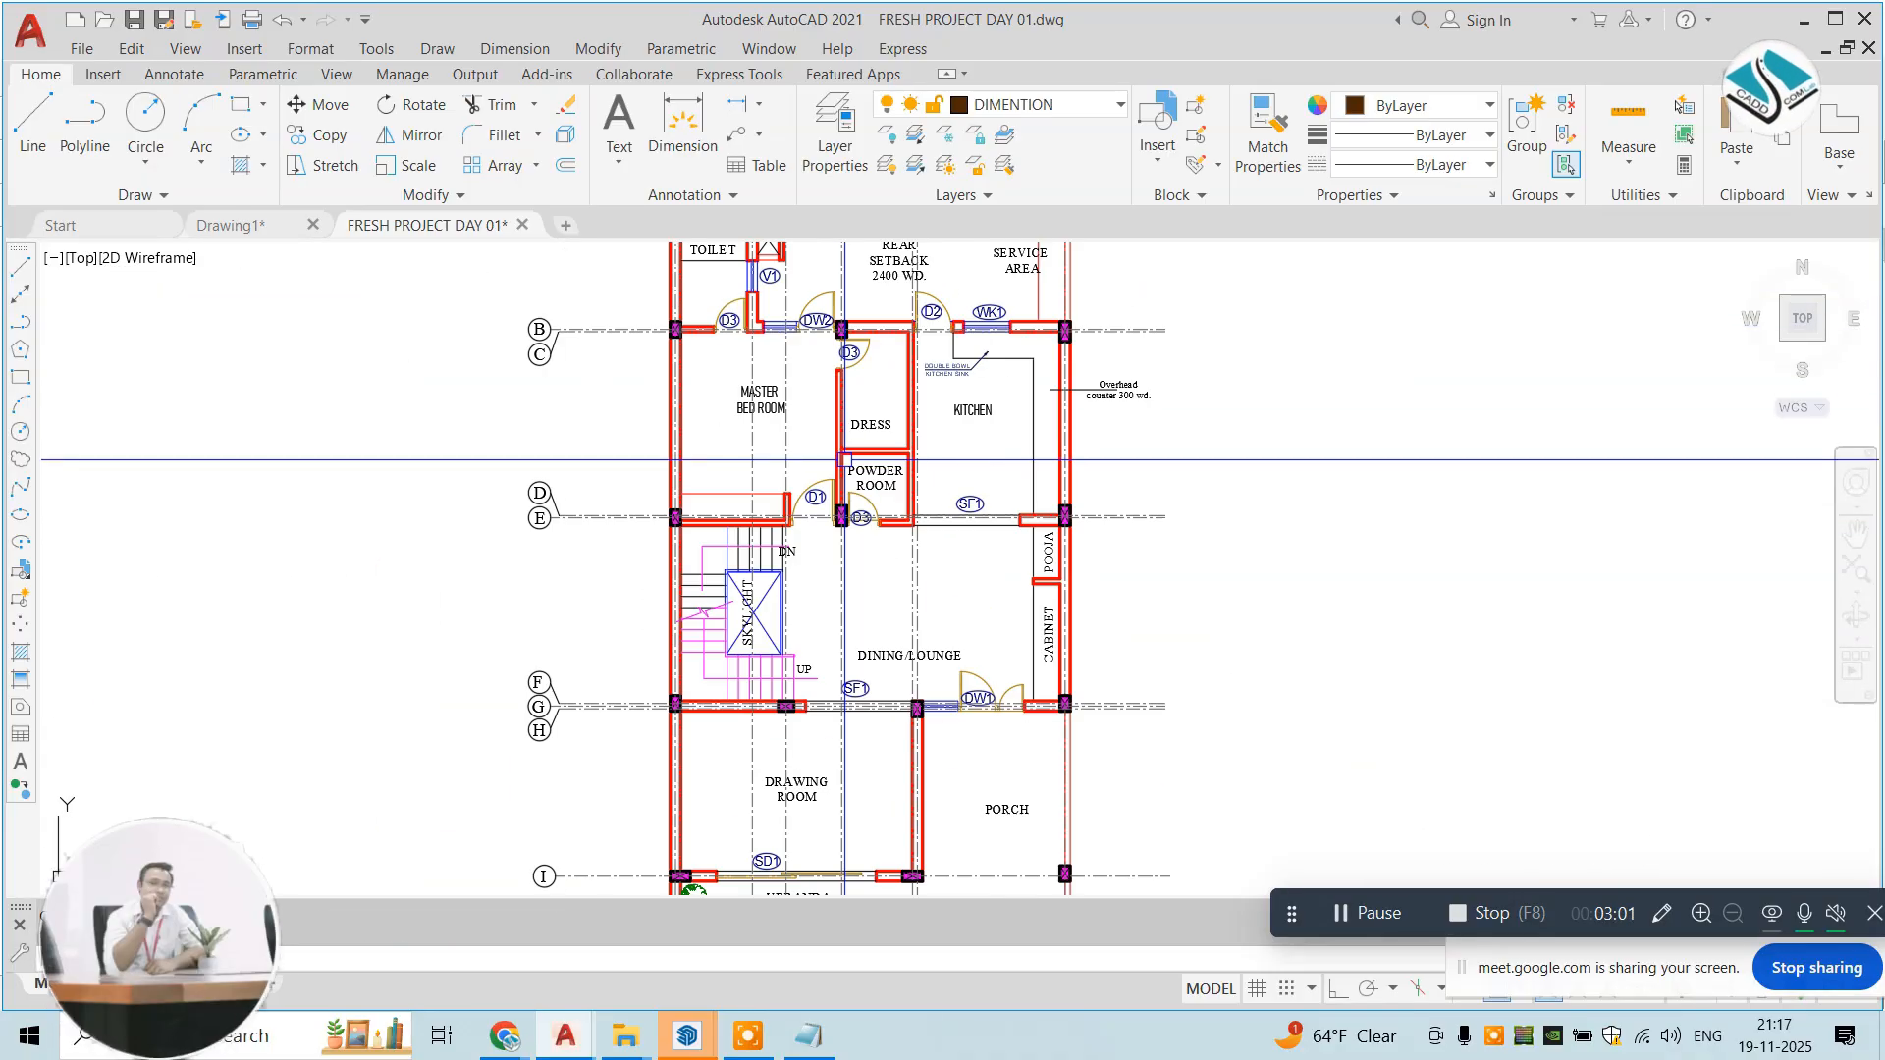
{"action": "scroll", "coordinate": [639, 351], "scroll_direction": "down", "scroll_amount": 2}
{"action": "left_click", "coordinate": [241, 225]}
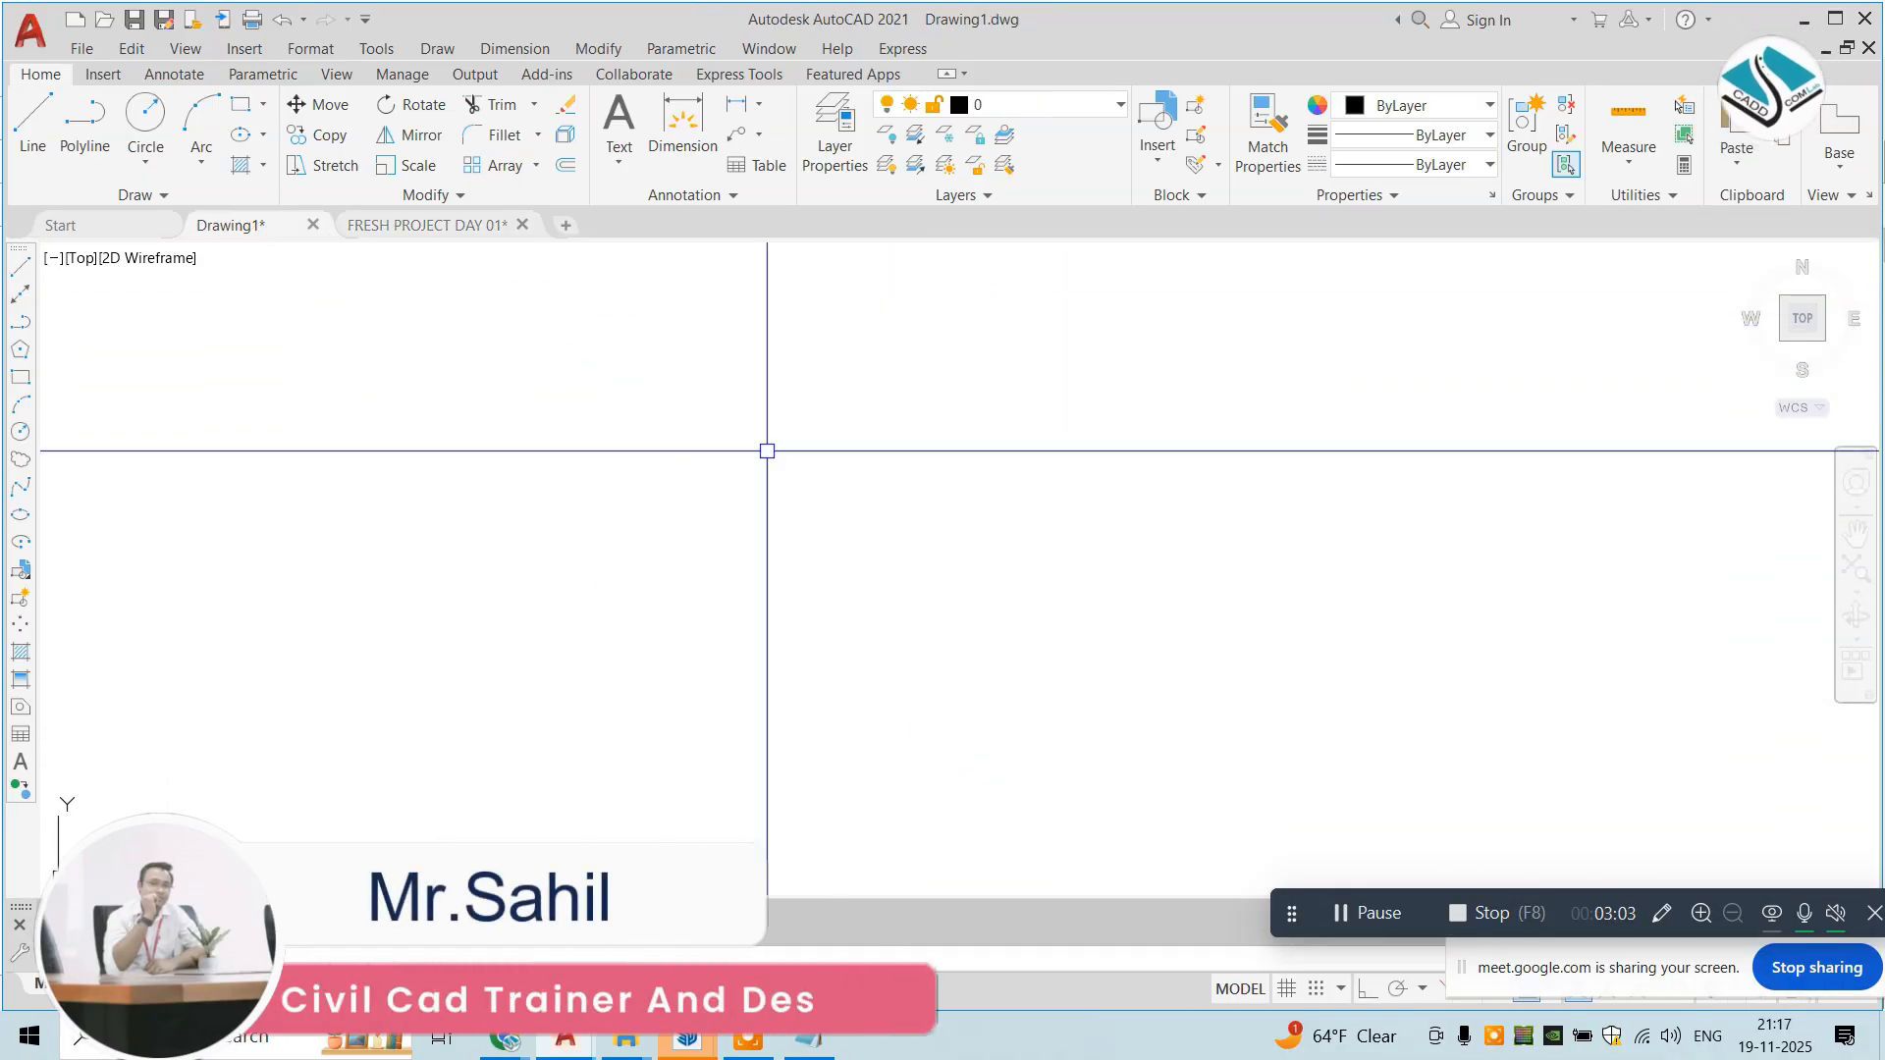
{"action": "left_click", "coordinate": [422, 225]}
Step: Copy the Y-Y' section line with its arrows and letters from the center line plan to the empty space beside the working plan
{"action": "scroll", "coordinate": [692, 408], "scroll_direction": "down", "scroll_amount": 4}
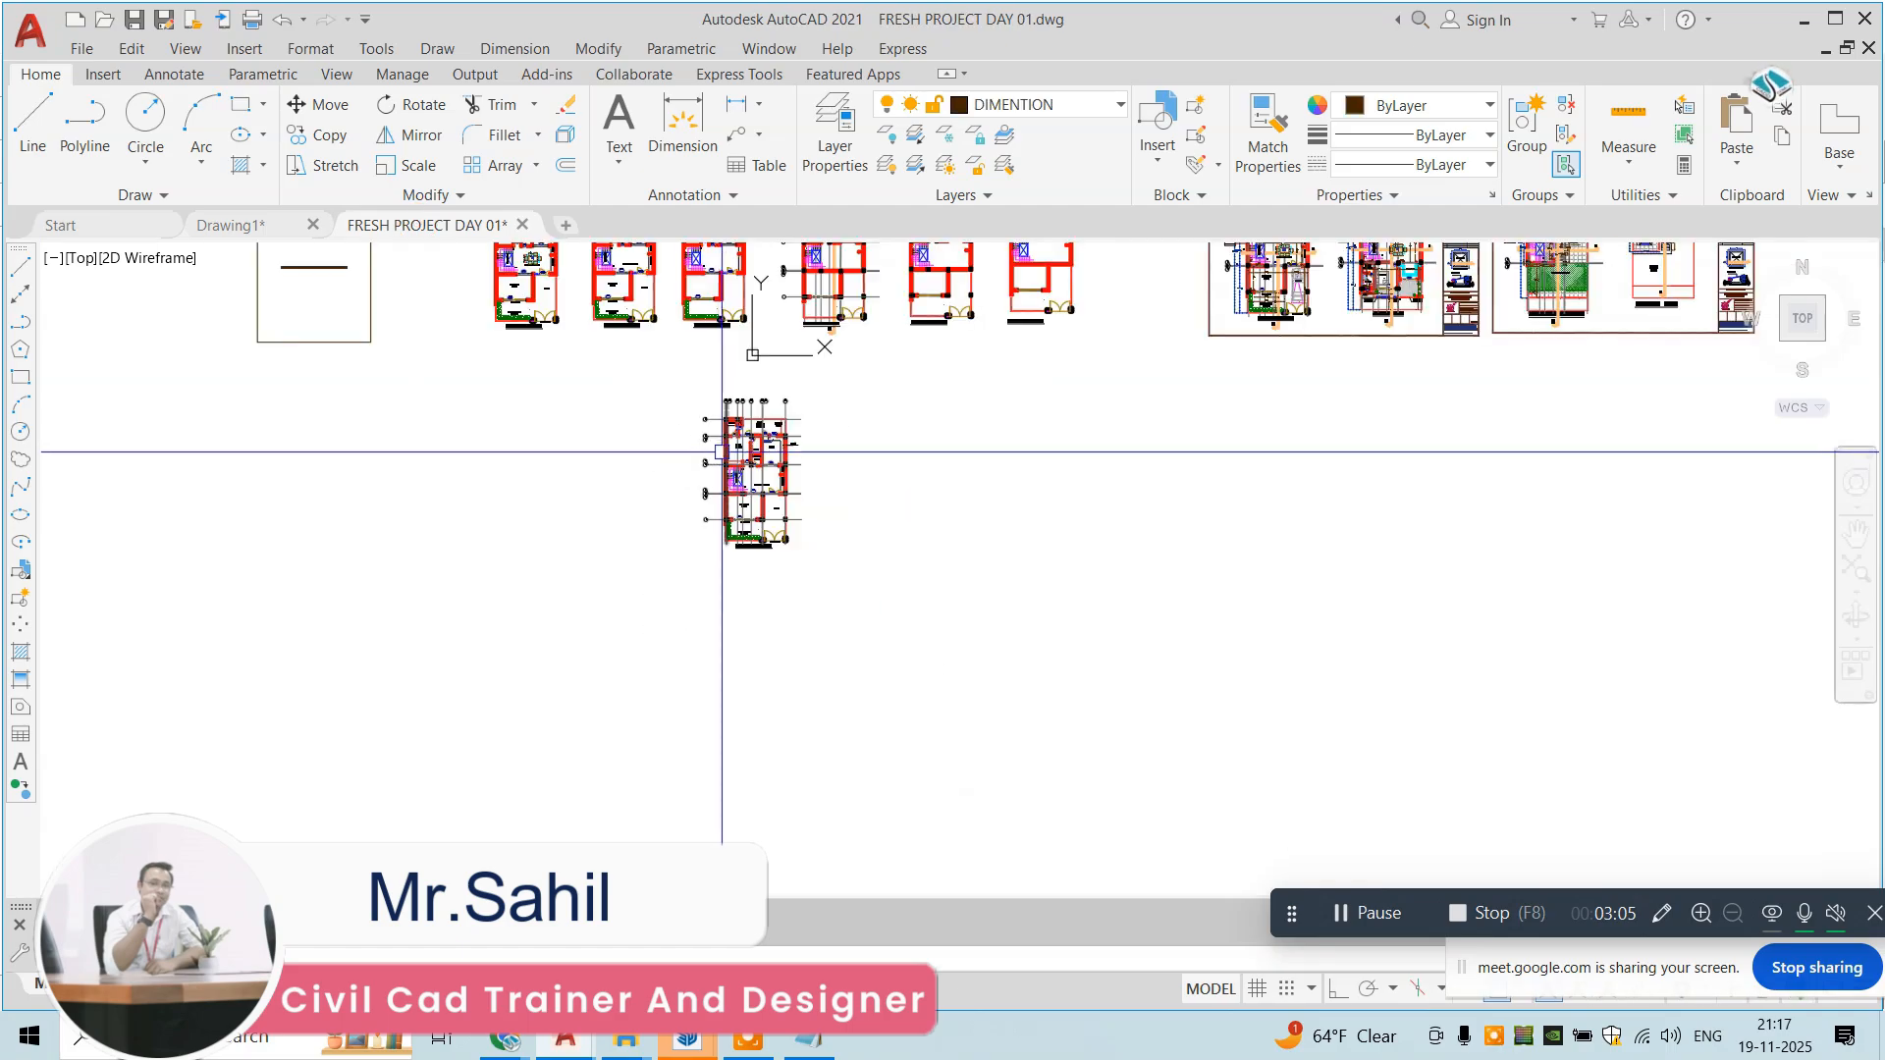
{"action": "scroll", "coordinate": [845, 372], "scroll_direction": "up", "scroll_amount": 5}
{"action": "scroll", "coordinate": [802, 362], "scroll_direction": "up", "scroll_amount": 8}
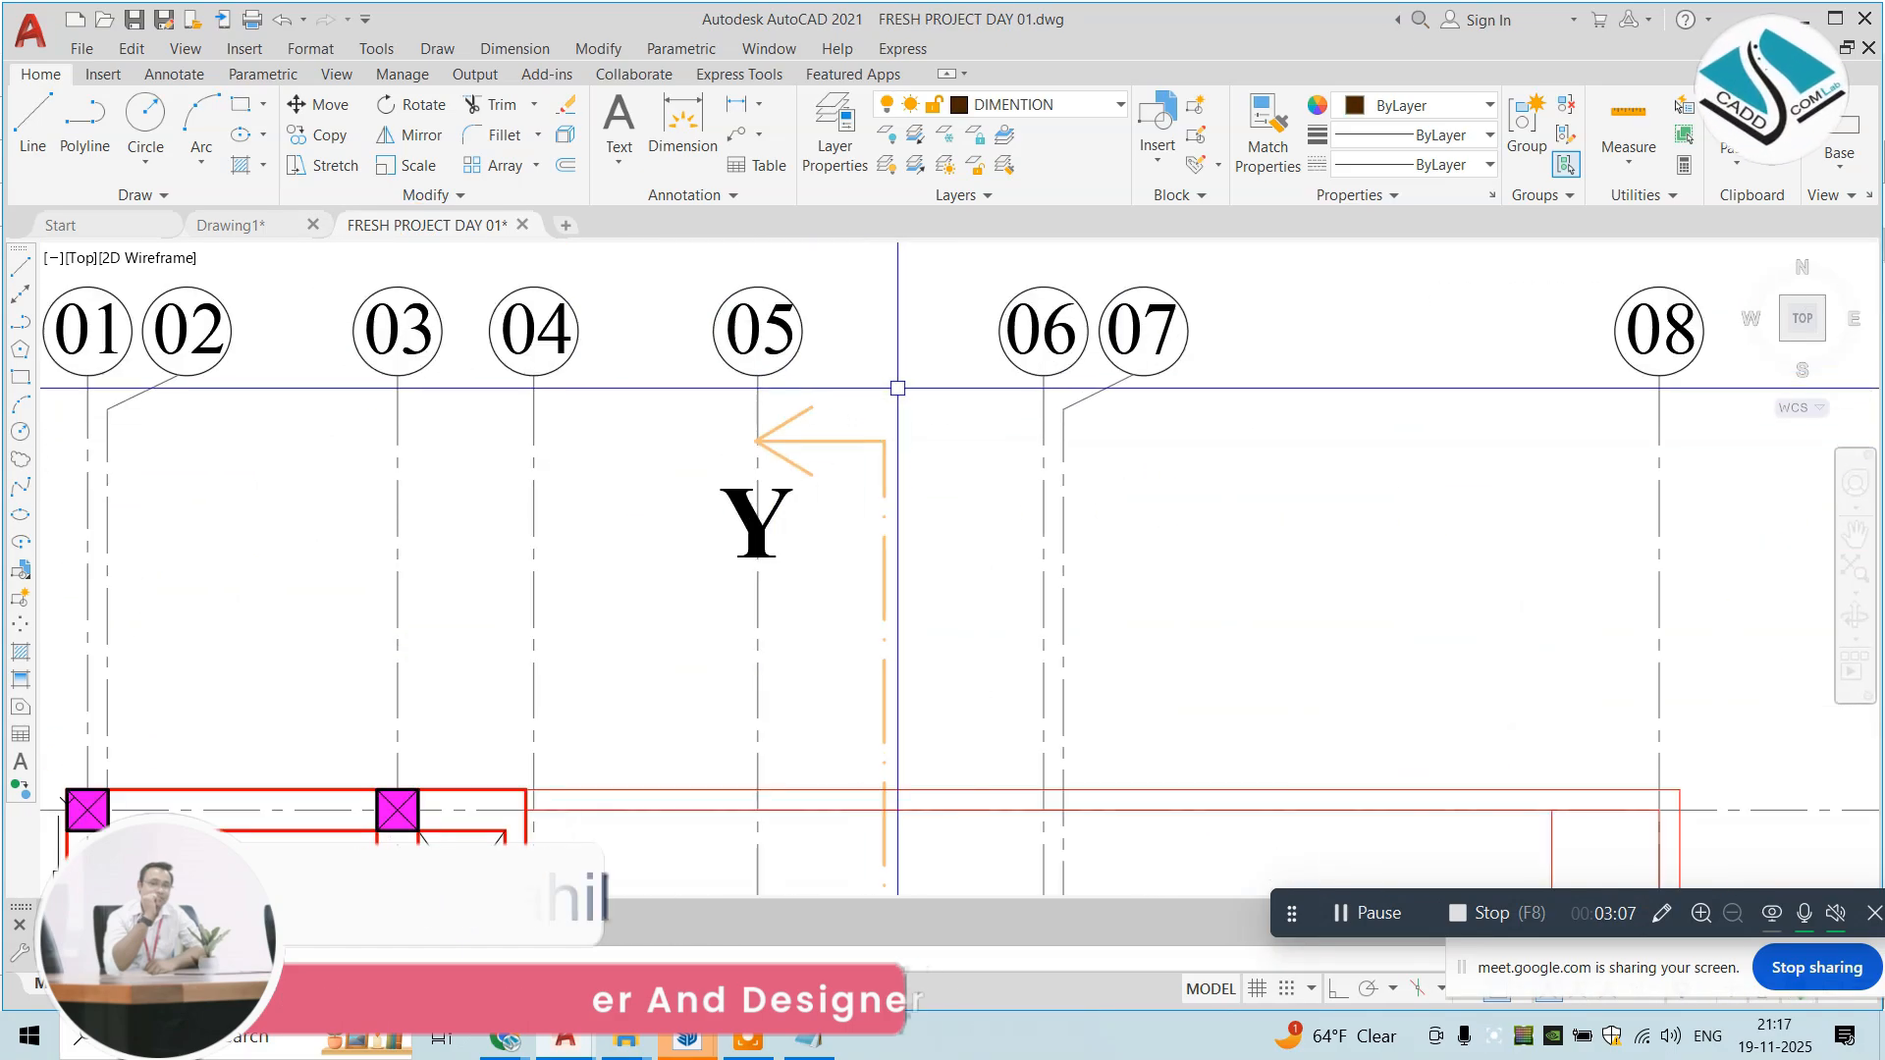
{"action": "left_click", "coordinate": [897, 387]}
{"action": "left_click", "coordinate": [779, 502]}
{"action": "scroll", "coordinate": [785, 491], "scroll_direction": "down", "scroll_amount": 6}
{"action": "scroll", "coordinate": [800, 589], "scroll_direction": "up", "scroll_amount": 8}
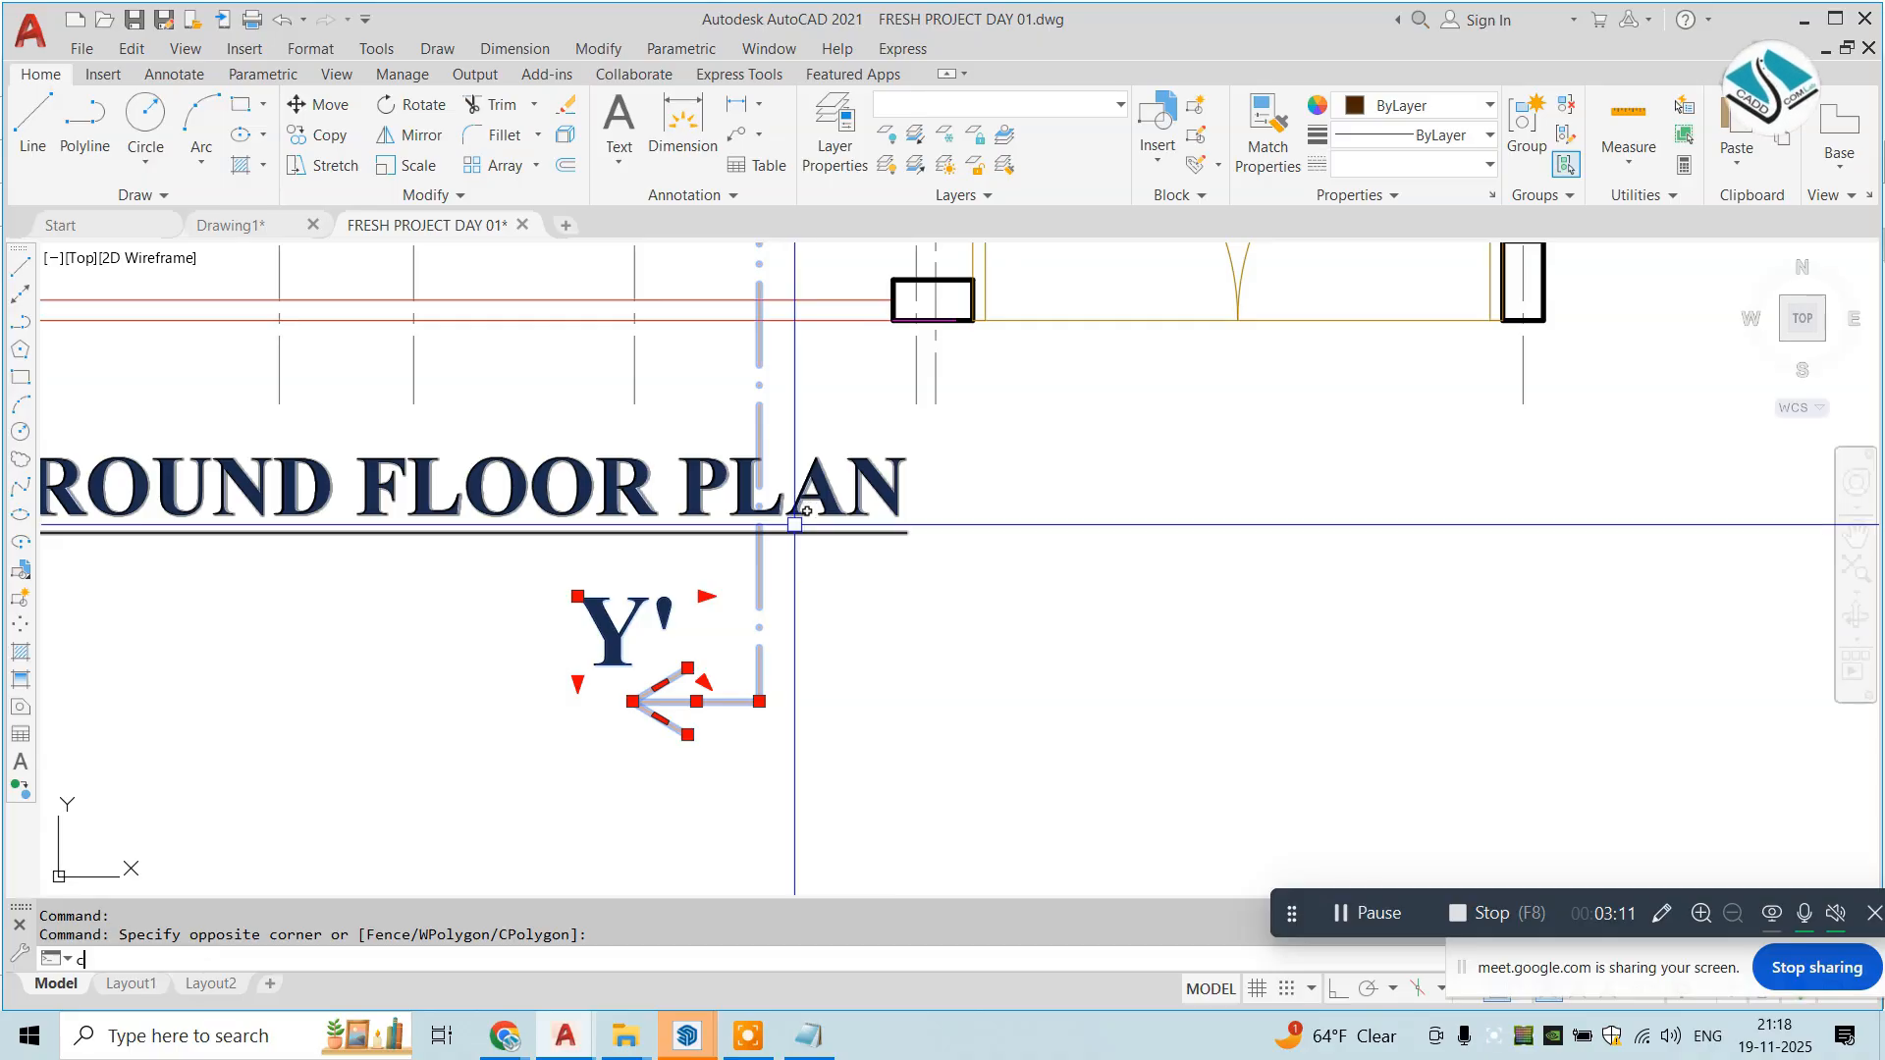
{"action": "scroll", "coordinate": [794, 525], "scroll_direction": "down", "scroll_amount": 12}
{"action": "left_click", "coordinate": [795, 435]}
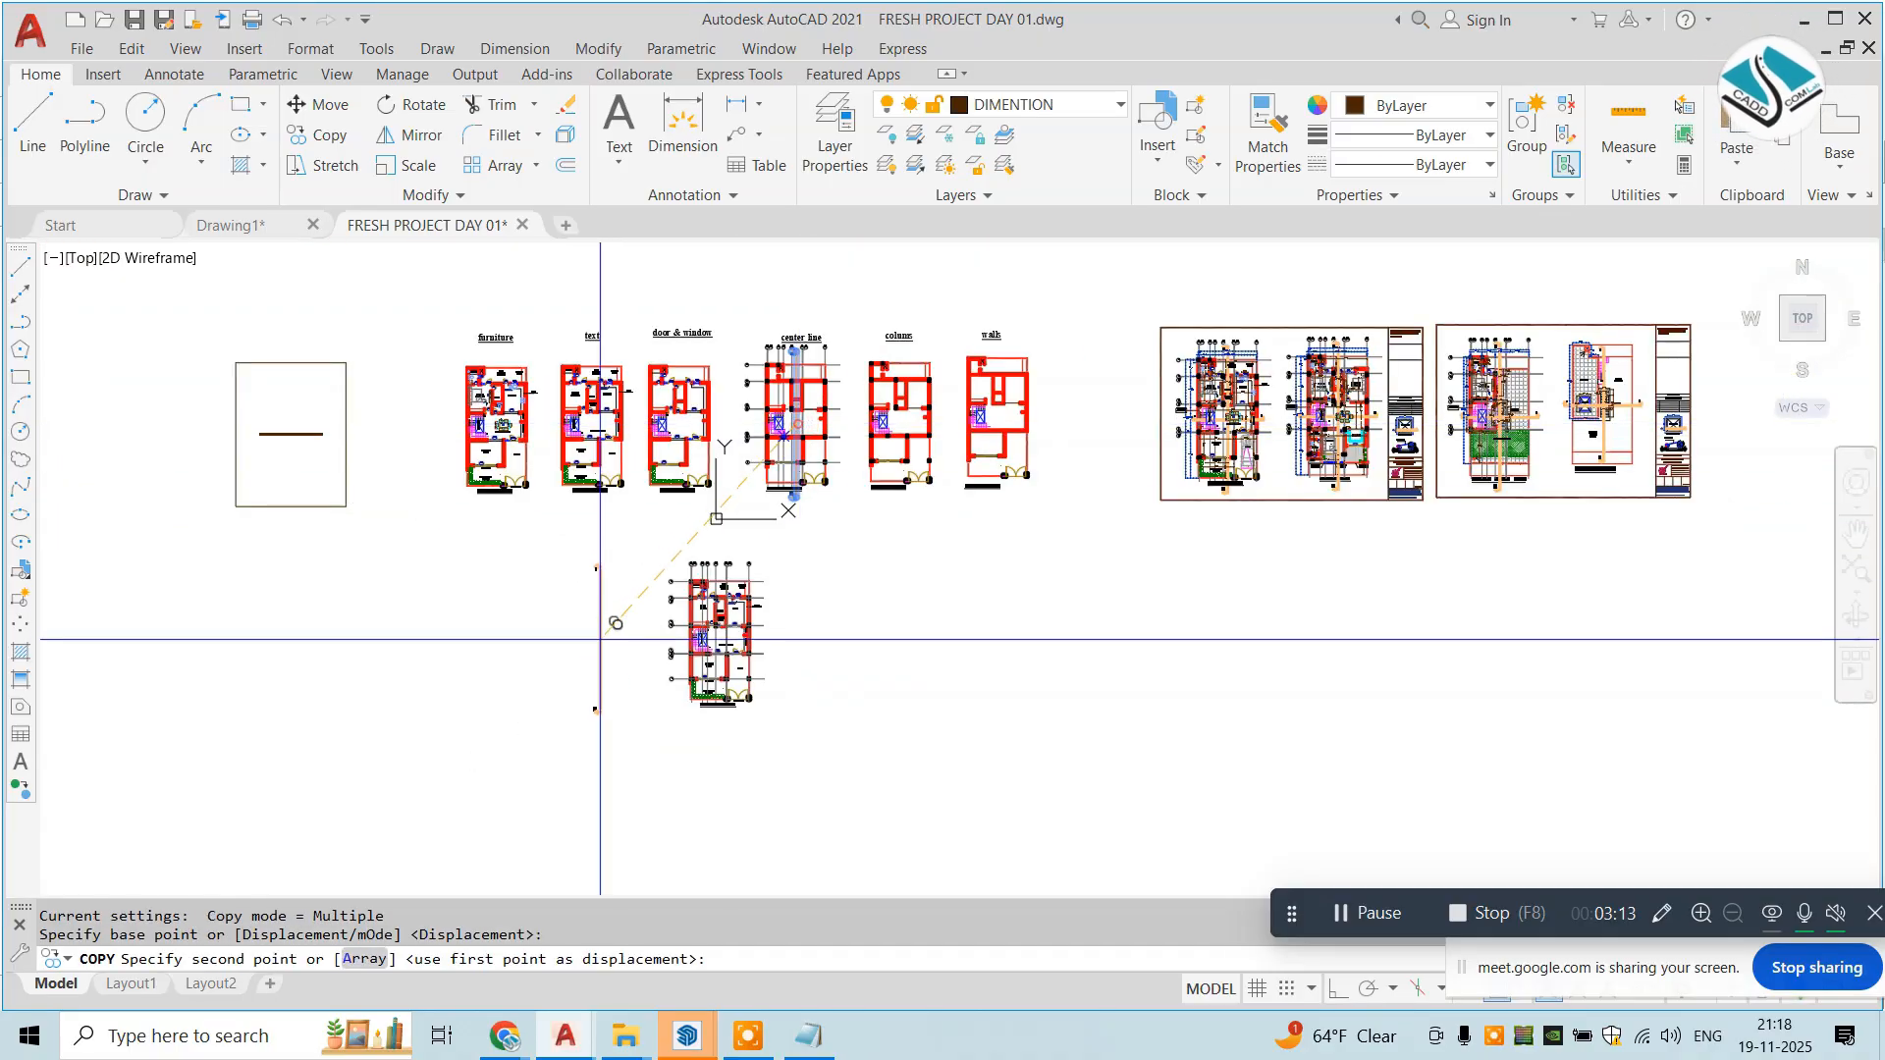
{"action": "scroll", "coordinate": [601, 640], "scroll_direction": "up", "scroll_amount": 6}
{"action": "scroll", "coordinate": [610, 609], "scroll_direction": "down", "scroll_amount": 3}
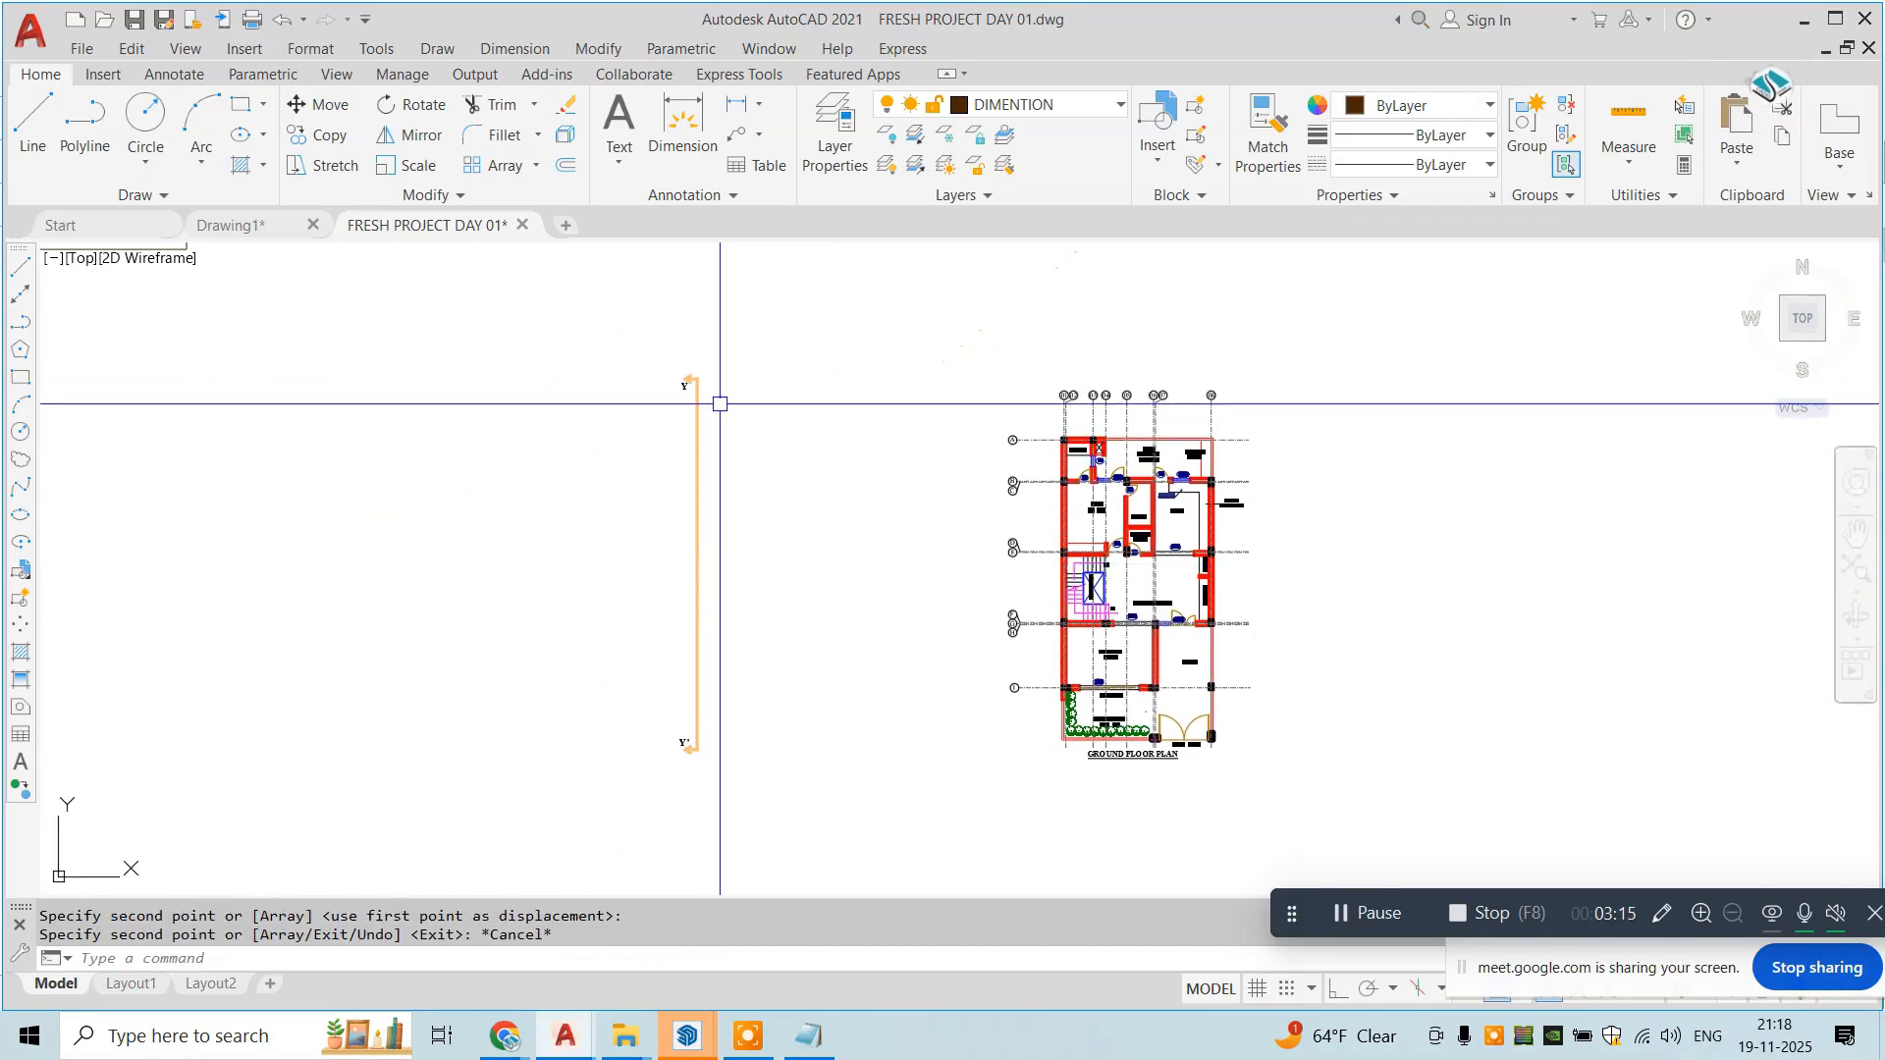
{"action": "scroll", "coordinate": [720, 404], "scroll_direction": "up", "scroll_amount": 5}
{"action": "scroll", "coordinate": [668, 524], "scroll_direction": "down", "scroll_amount": 8}
{"action": "key", "text": "Escape"}
Step: Rotate the copied section line about a point near its middle to horizontal, with ortho on and its arrows pointing up
{"action": "left_click", "coordinate": [702, 477]}
{"action": "left_click", "coordinate": [577, 682]}
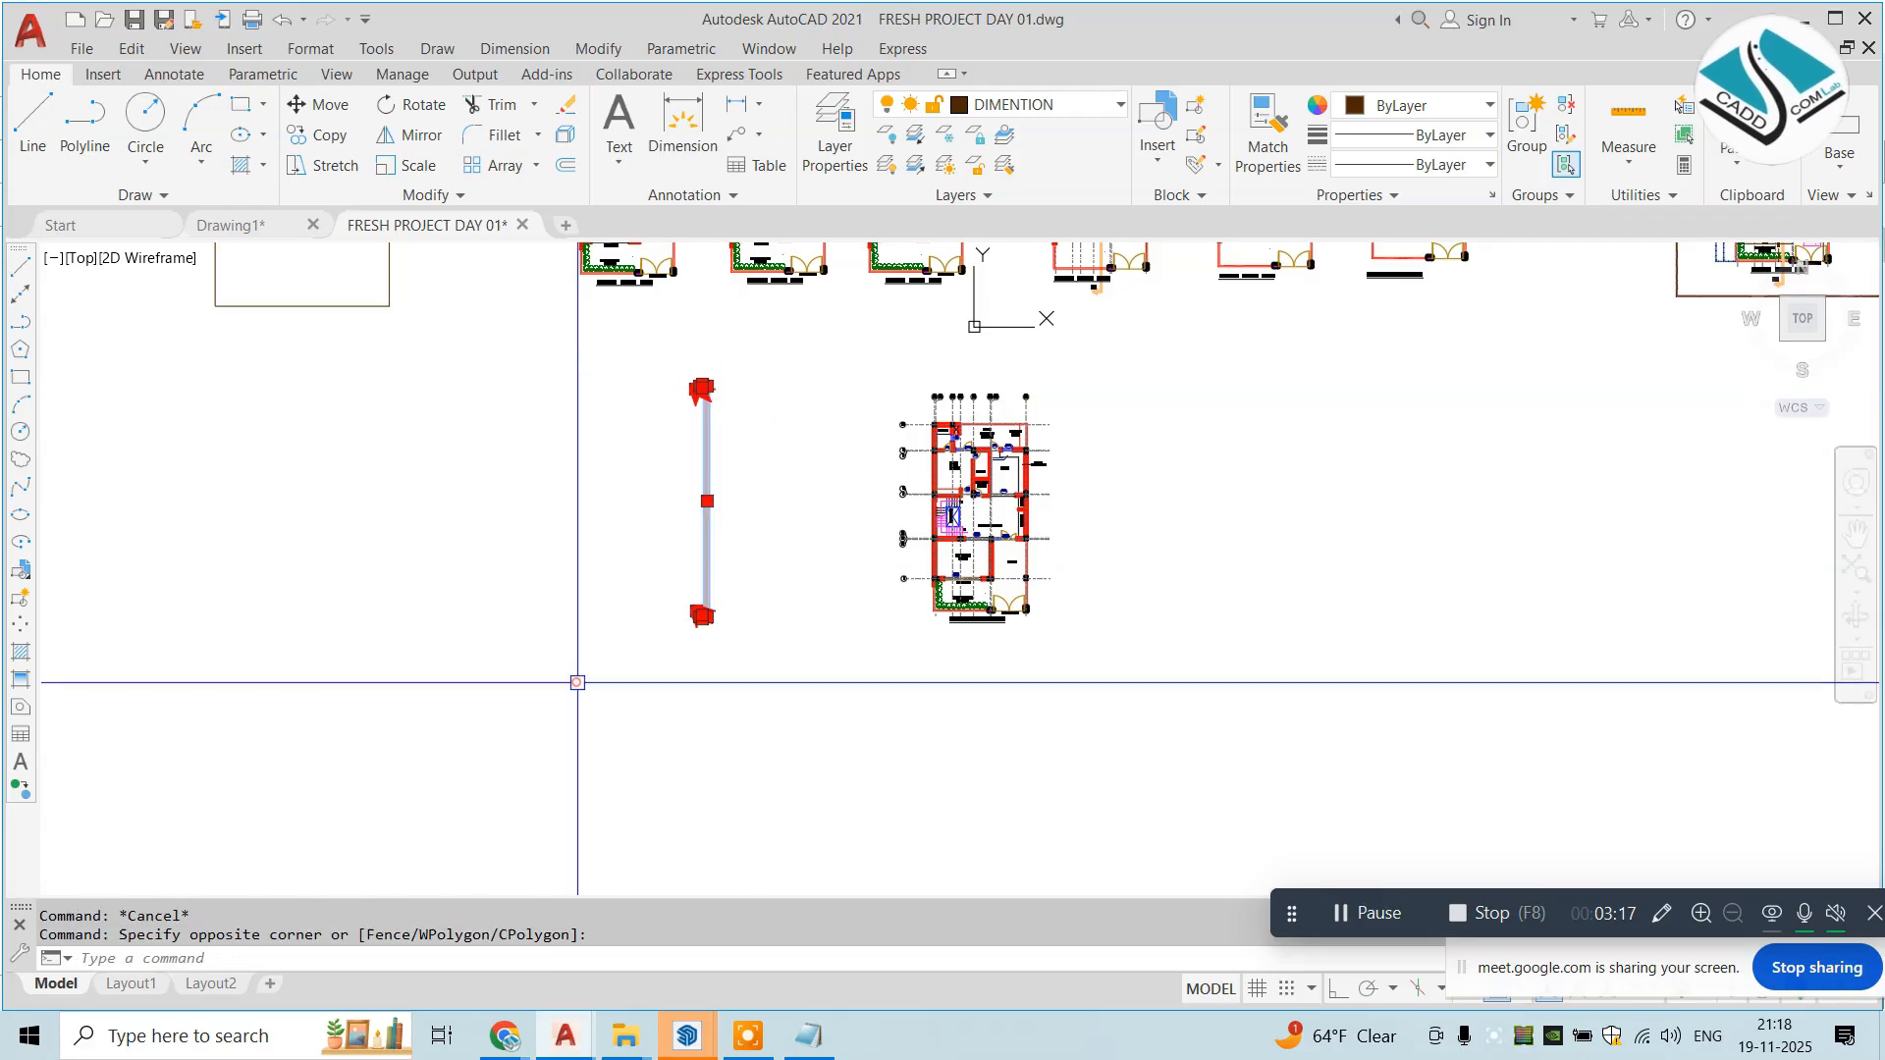
{"action": "type", "text": "ro"}
{"action": "key", "text": "Return"}
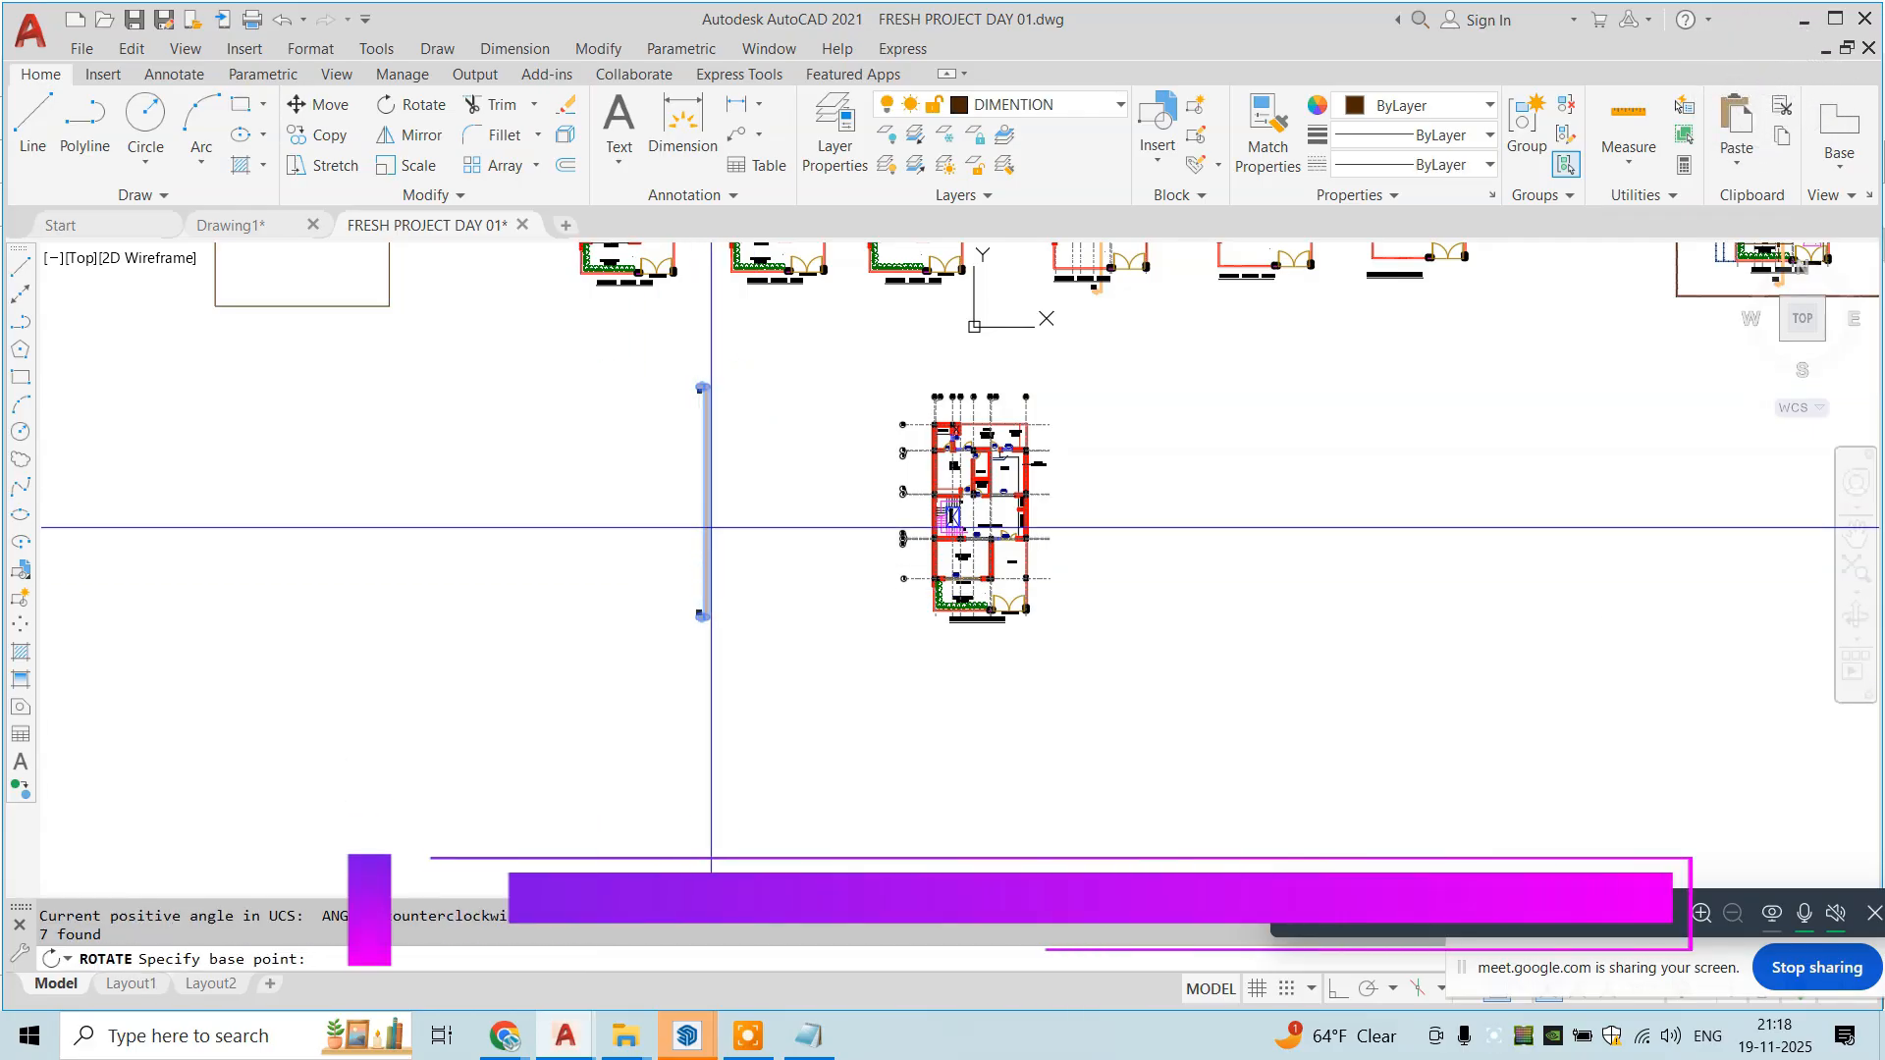
{"action": "left_click", "coordinate": [705, 491]}
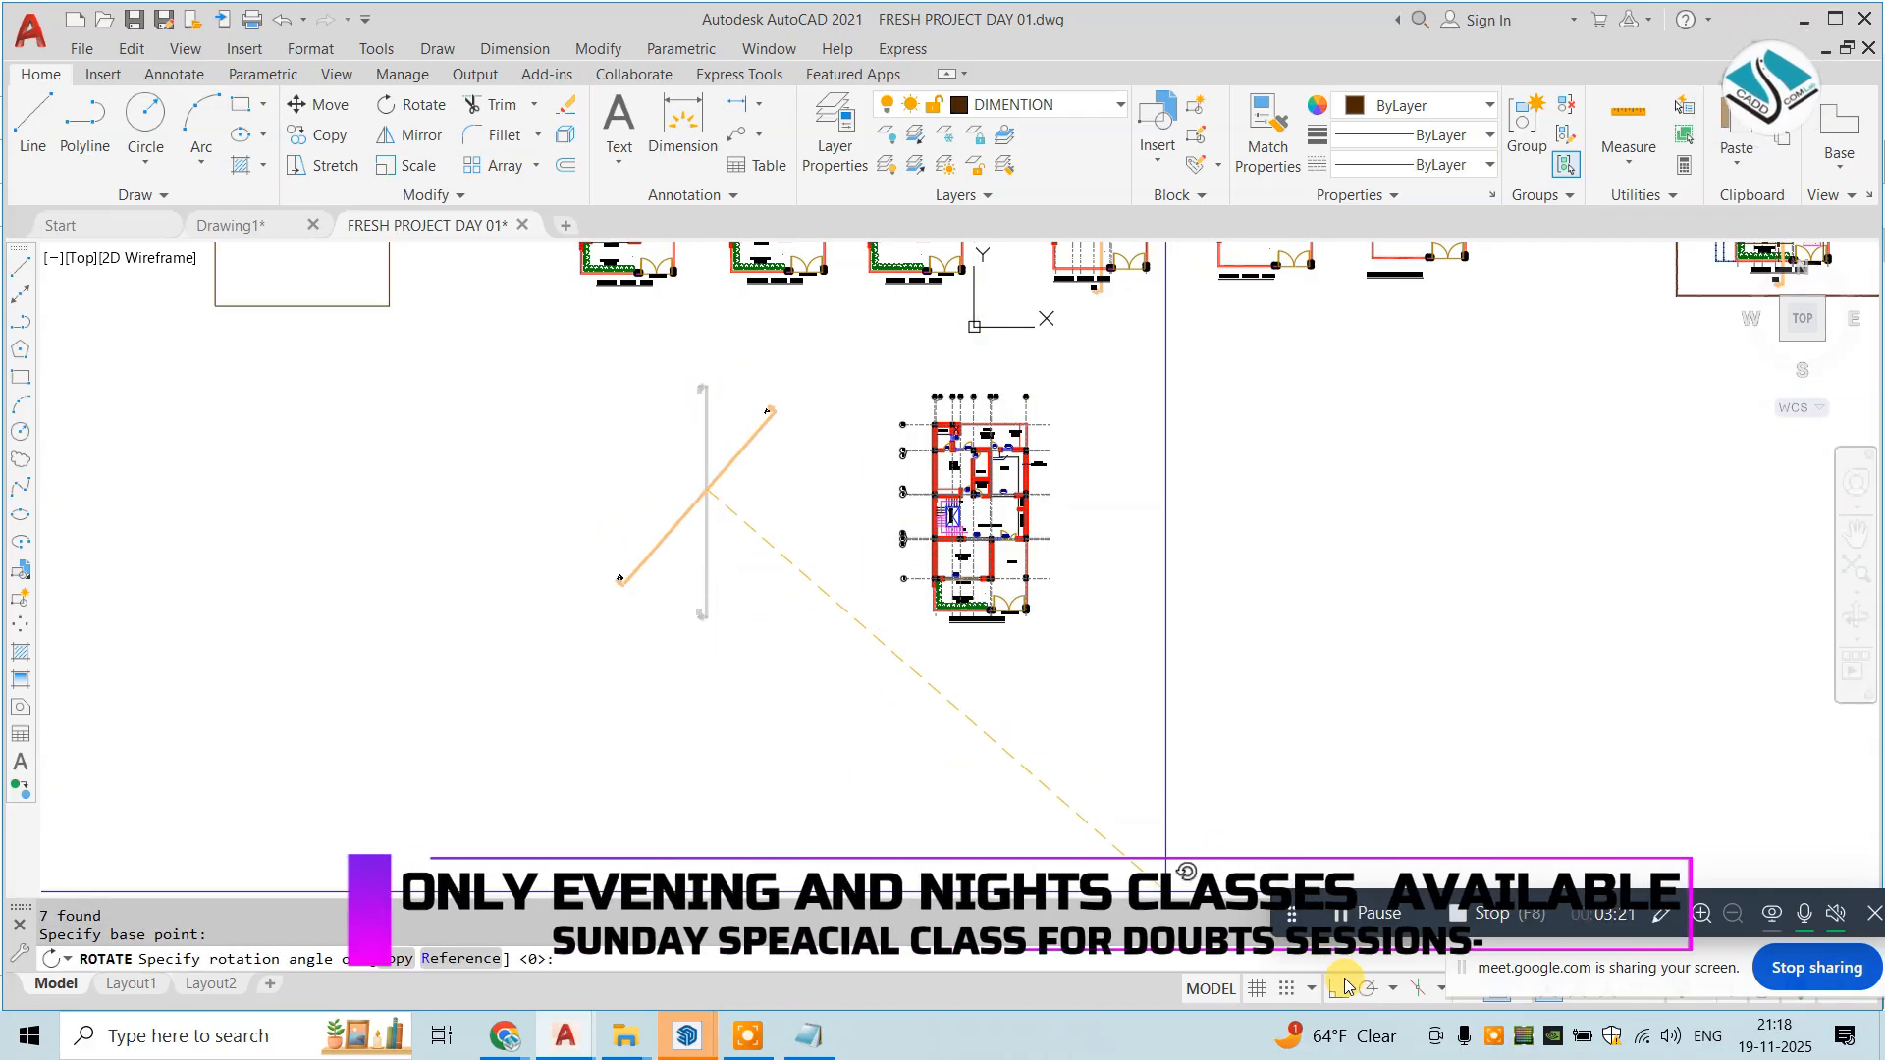
{"action": "key", "text": "F8"}
{"action": "left_click", "coordinate": [694, 491]}
{"action": "left_click", "coordinate": [820, 441]}
{"action": "left_click", "coordinate": [547, 512]}
{"action": "key", "text": "Escape"}
Step: Erase the Y and Y' letters at both ends of the horizontal section line
{"action": "scroll", "coordinate": [571, 475], "scroll_direction": "up", "scroll_amount": 9}
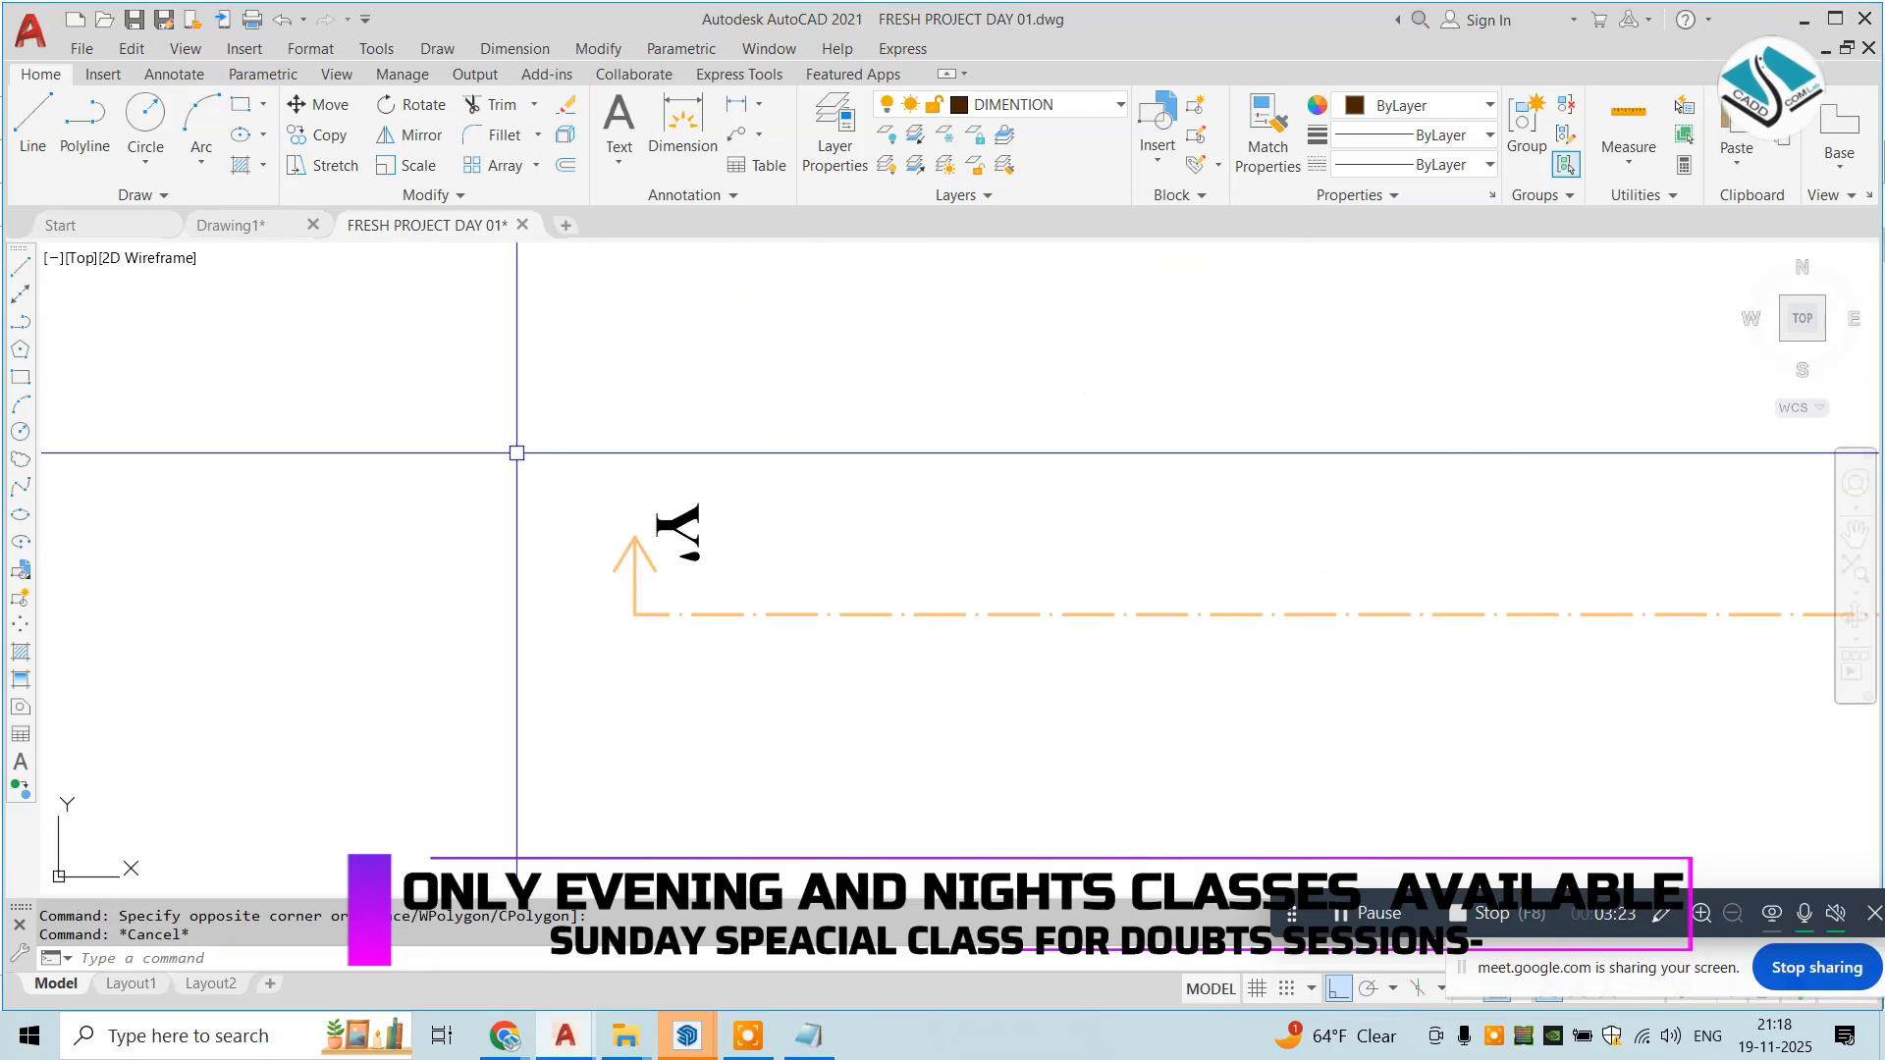
{"action": "scroll", "coordinate": [700, 560], "scroll_direction": "up", "scroll_amount": 2}
{"action": "left_click", "coordinate": [703, 538]}
{"action": "left_click", "coordinate": [640, 518]}
{"action": "scroll", "coordinate": [640, 518], "scroll_direction": "down", "scroll_amount": 5}
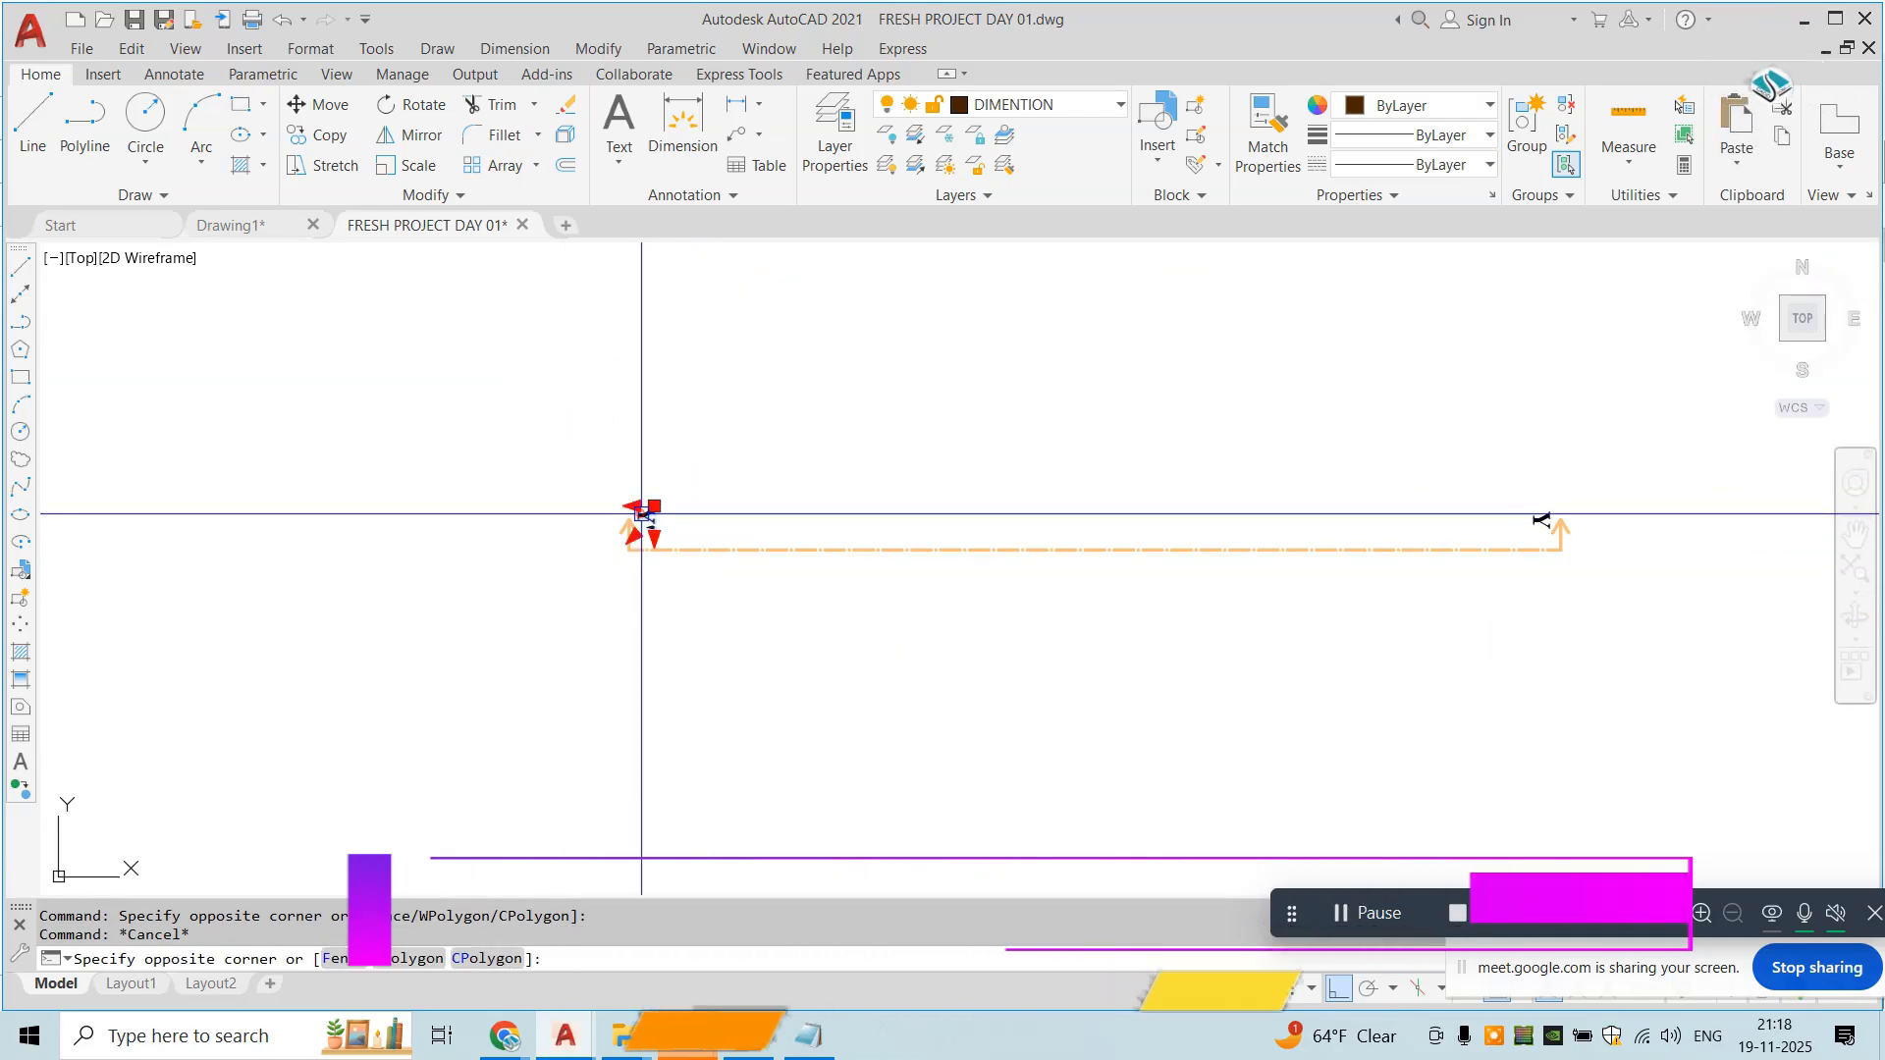
{"action": "type", "text": "e"}
{"action": "key", "text": "Return"}
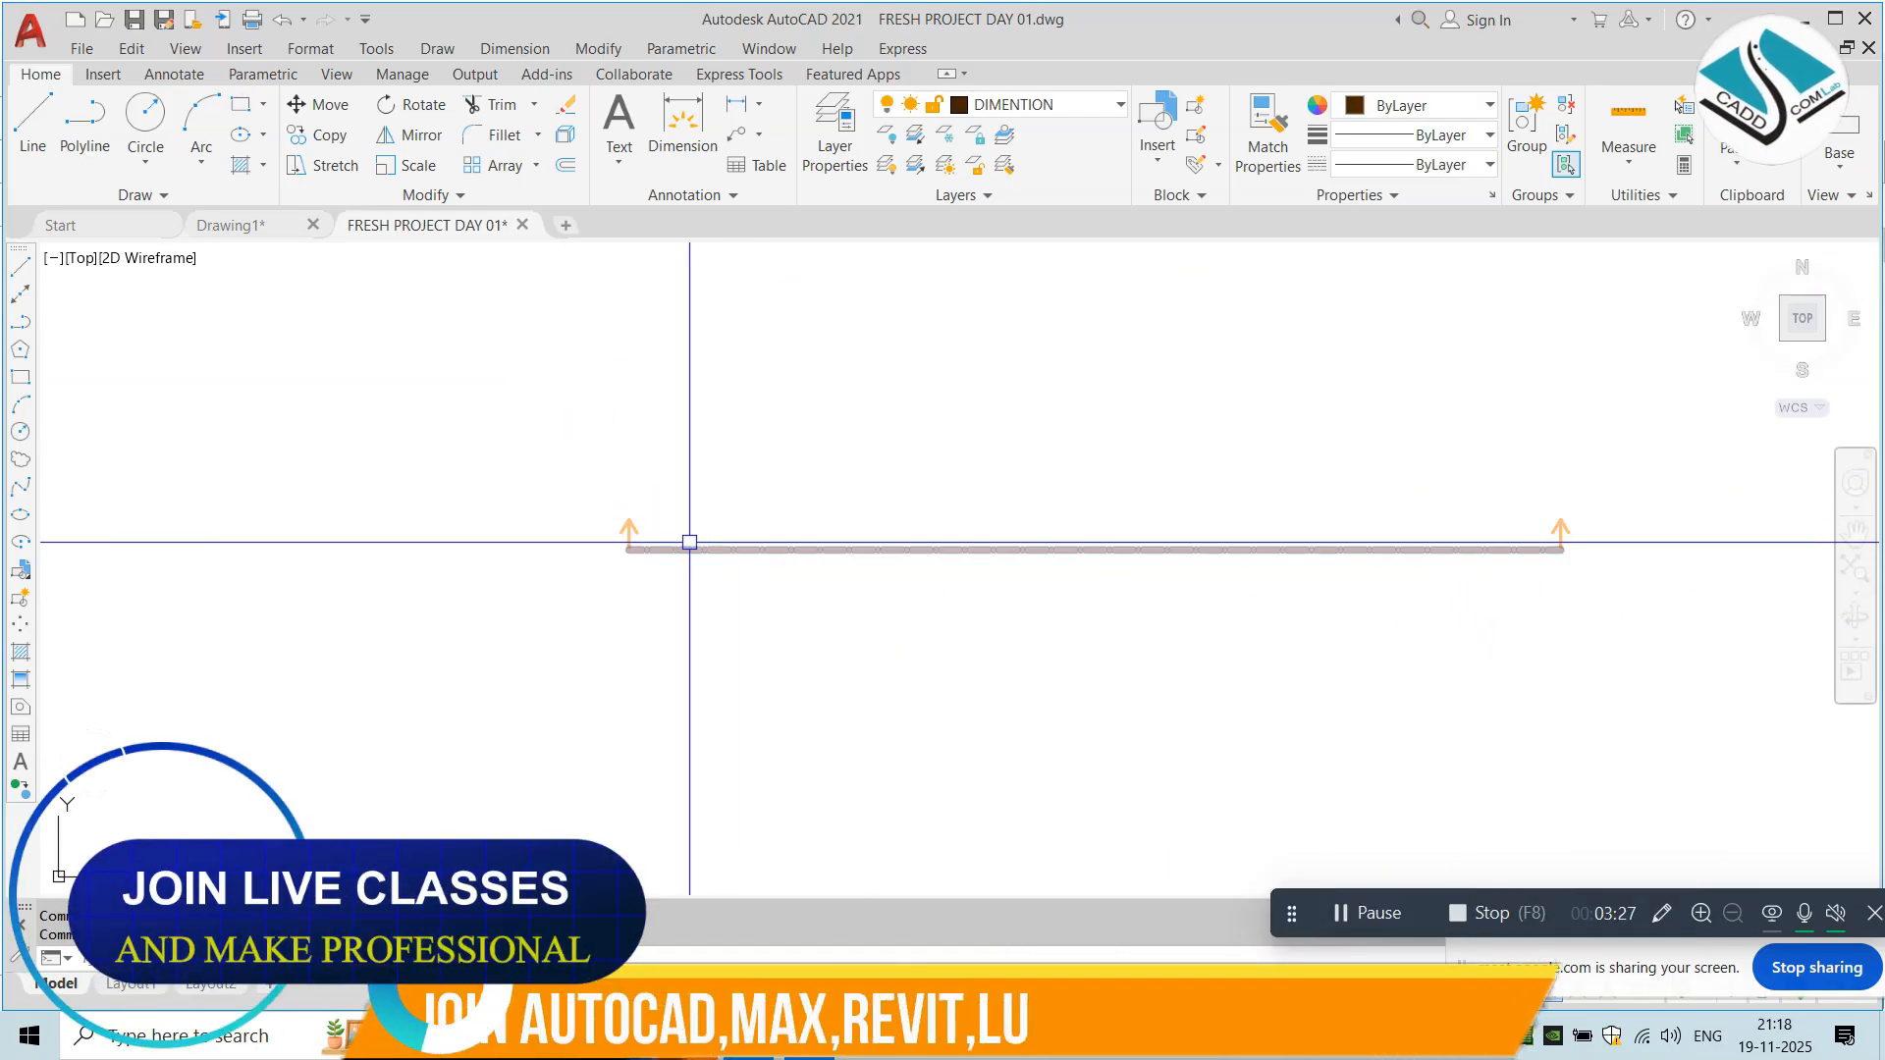
Step: Draw a line across the open base of the left section arrowhead to close it into a triangle
{"action": "scroll", "coordinate": [633, 505], "scroll_direction": "up", "scroll_amount": 8}
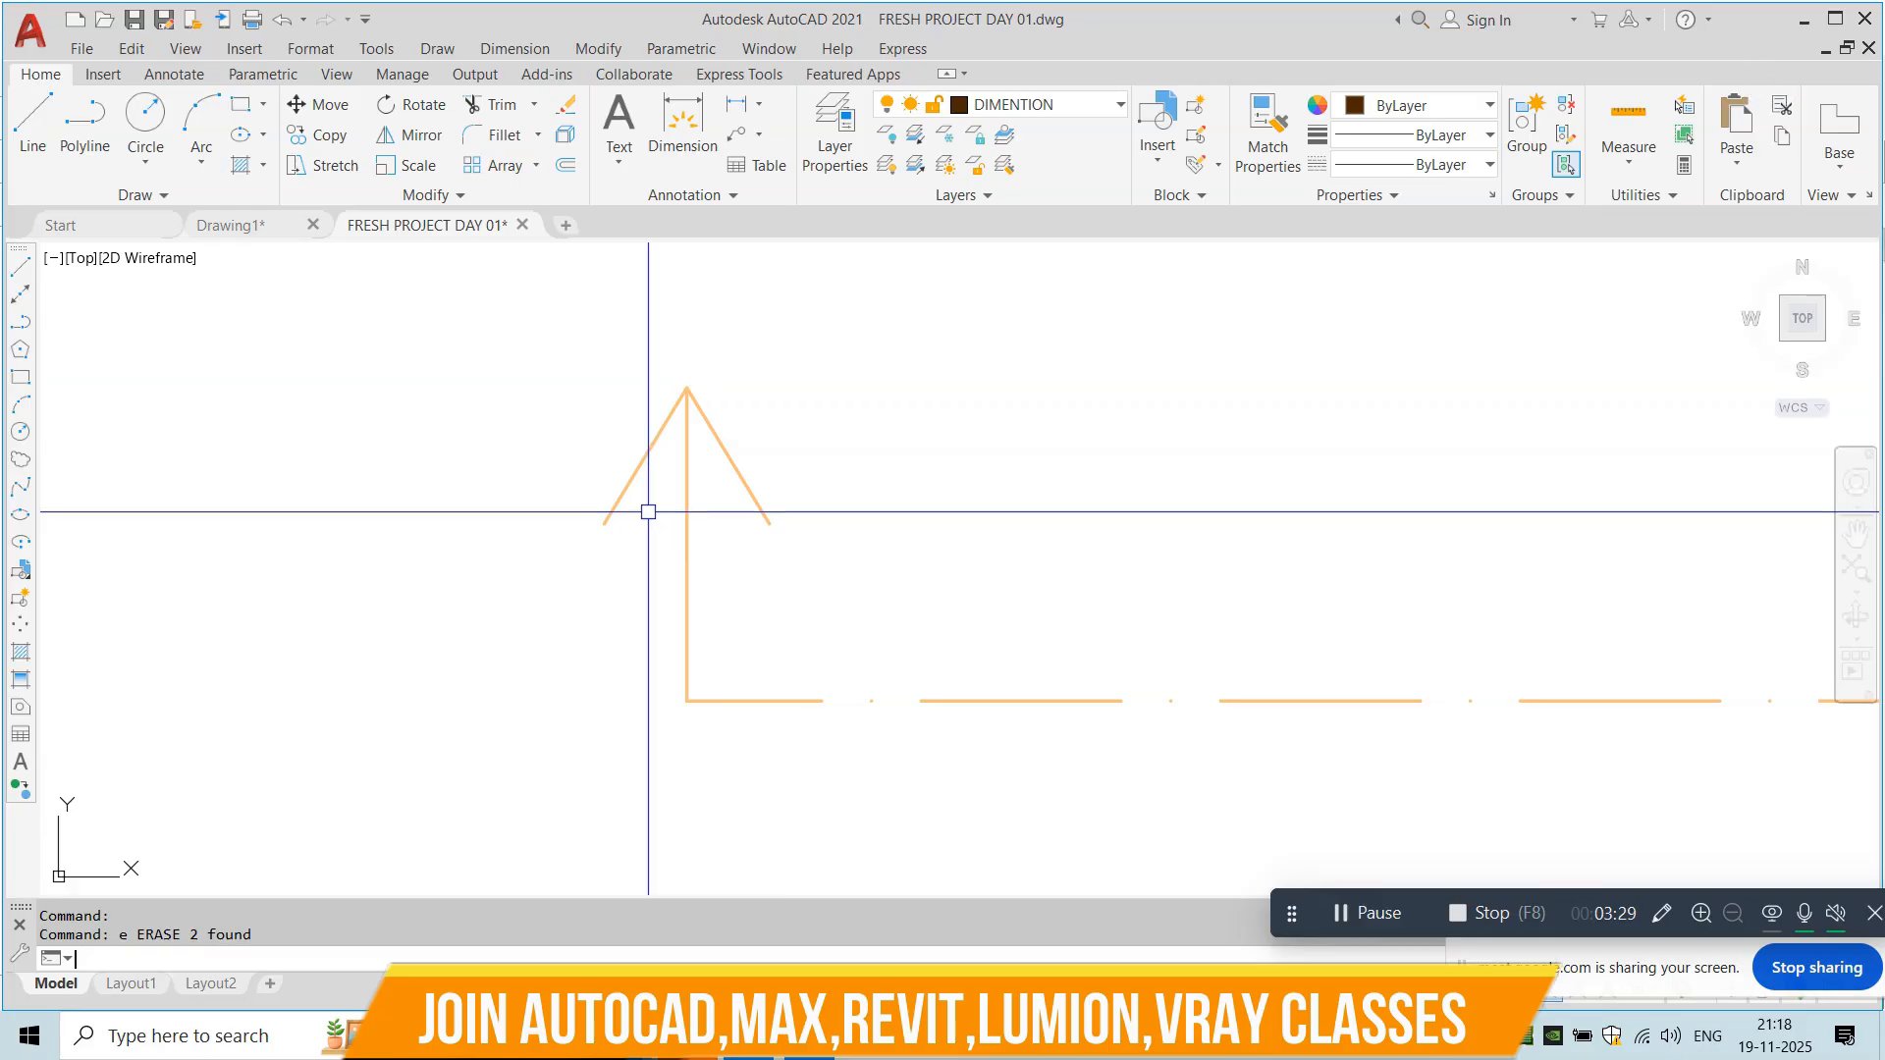
{"action": "type", "text": "l"}
{"action": "key", "text": "Return"}
{"action": "left_click", "coordinate": [771, 523]}
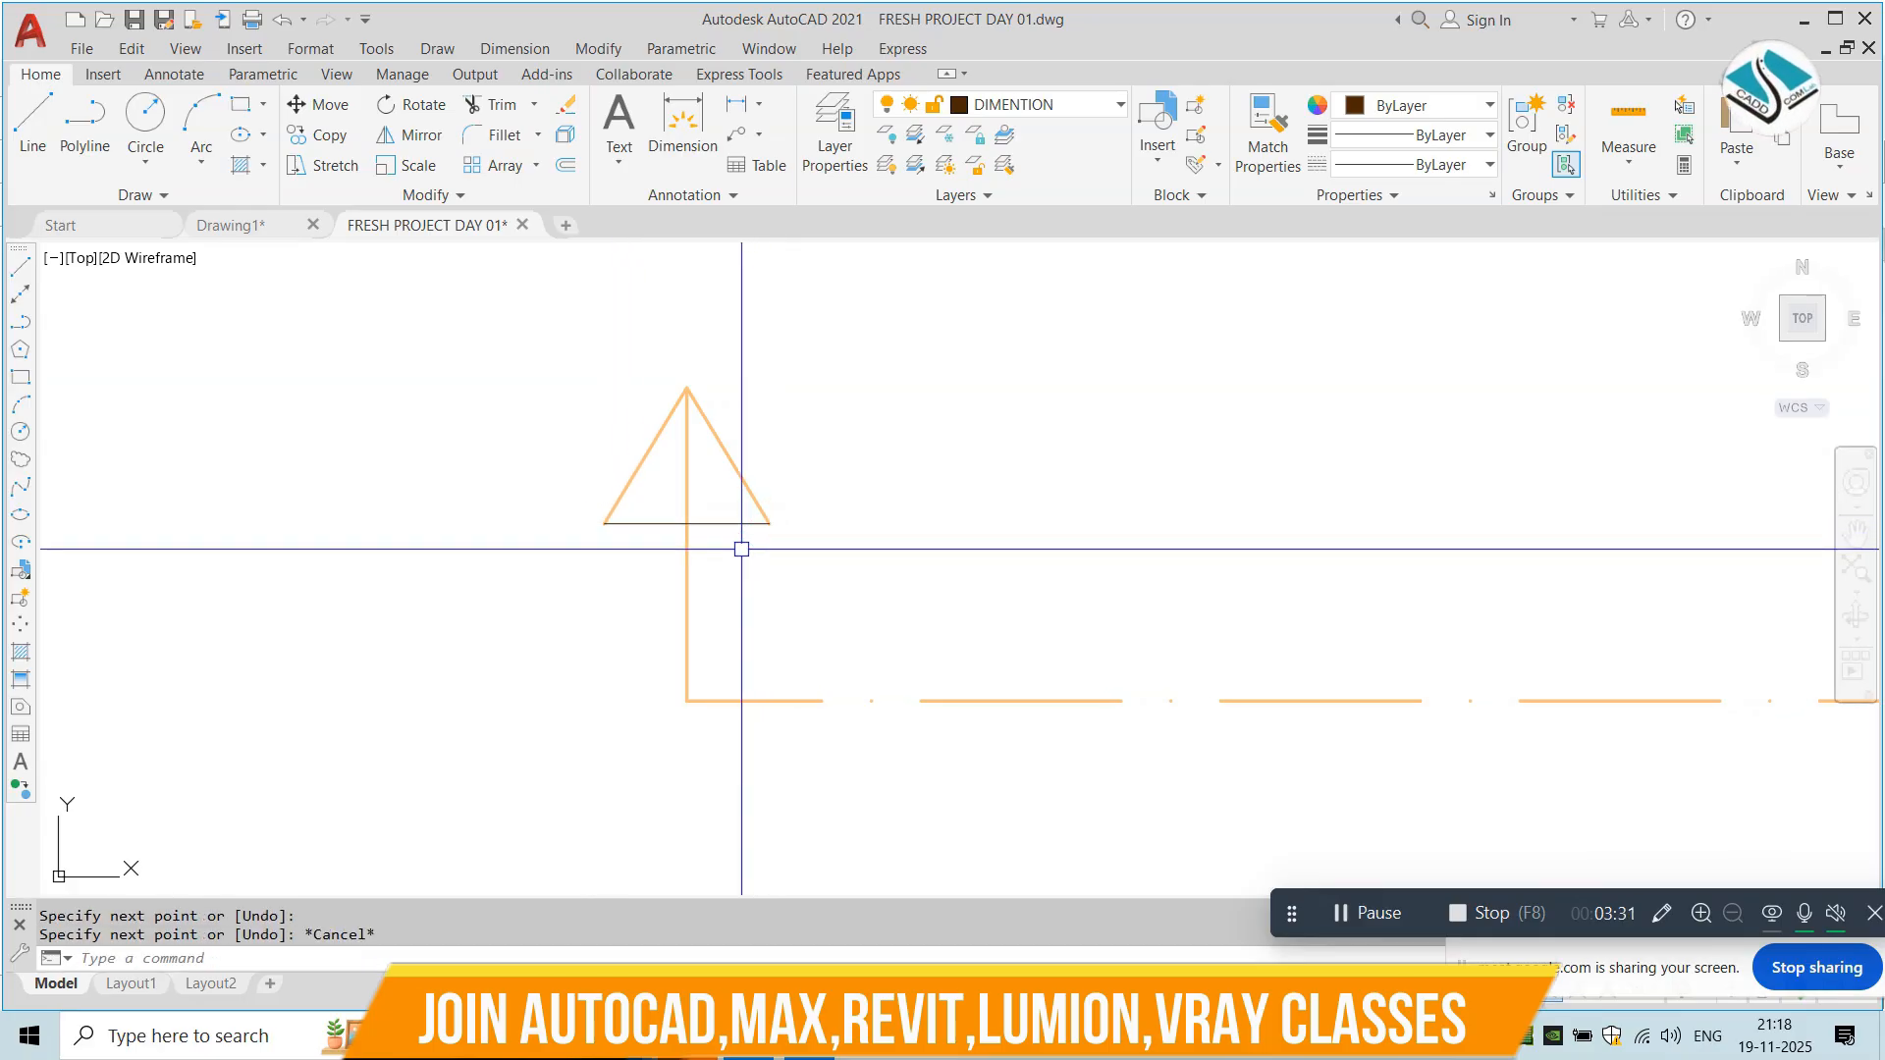
{"action": "key", "text": "Return"}
Step: Trim away the part of the arrow stem inside the left triangular arrowhead
{"action": "type", "text": "tr"}
{"action": "key", "text": "Return"}
{"action": "key", "text": "Escape"}
{"action": "key", "text": "Escape"}
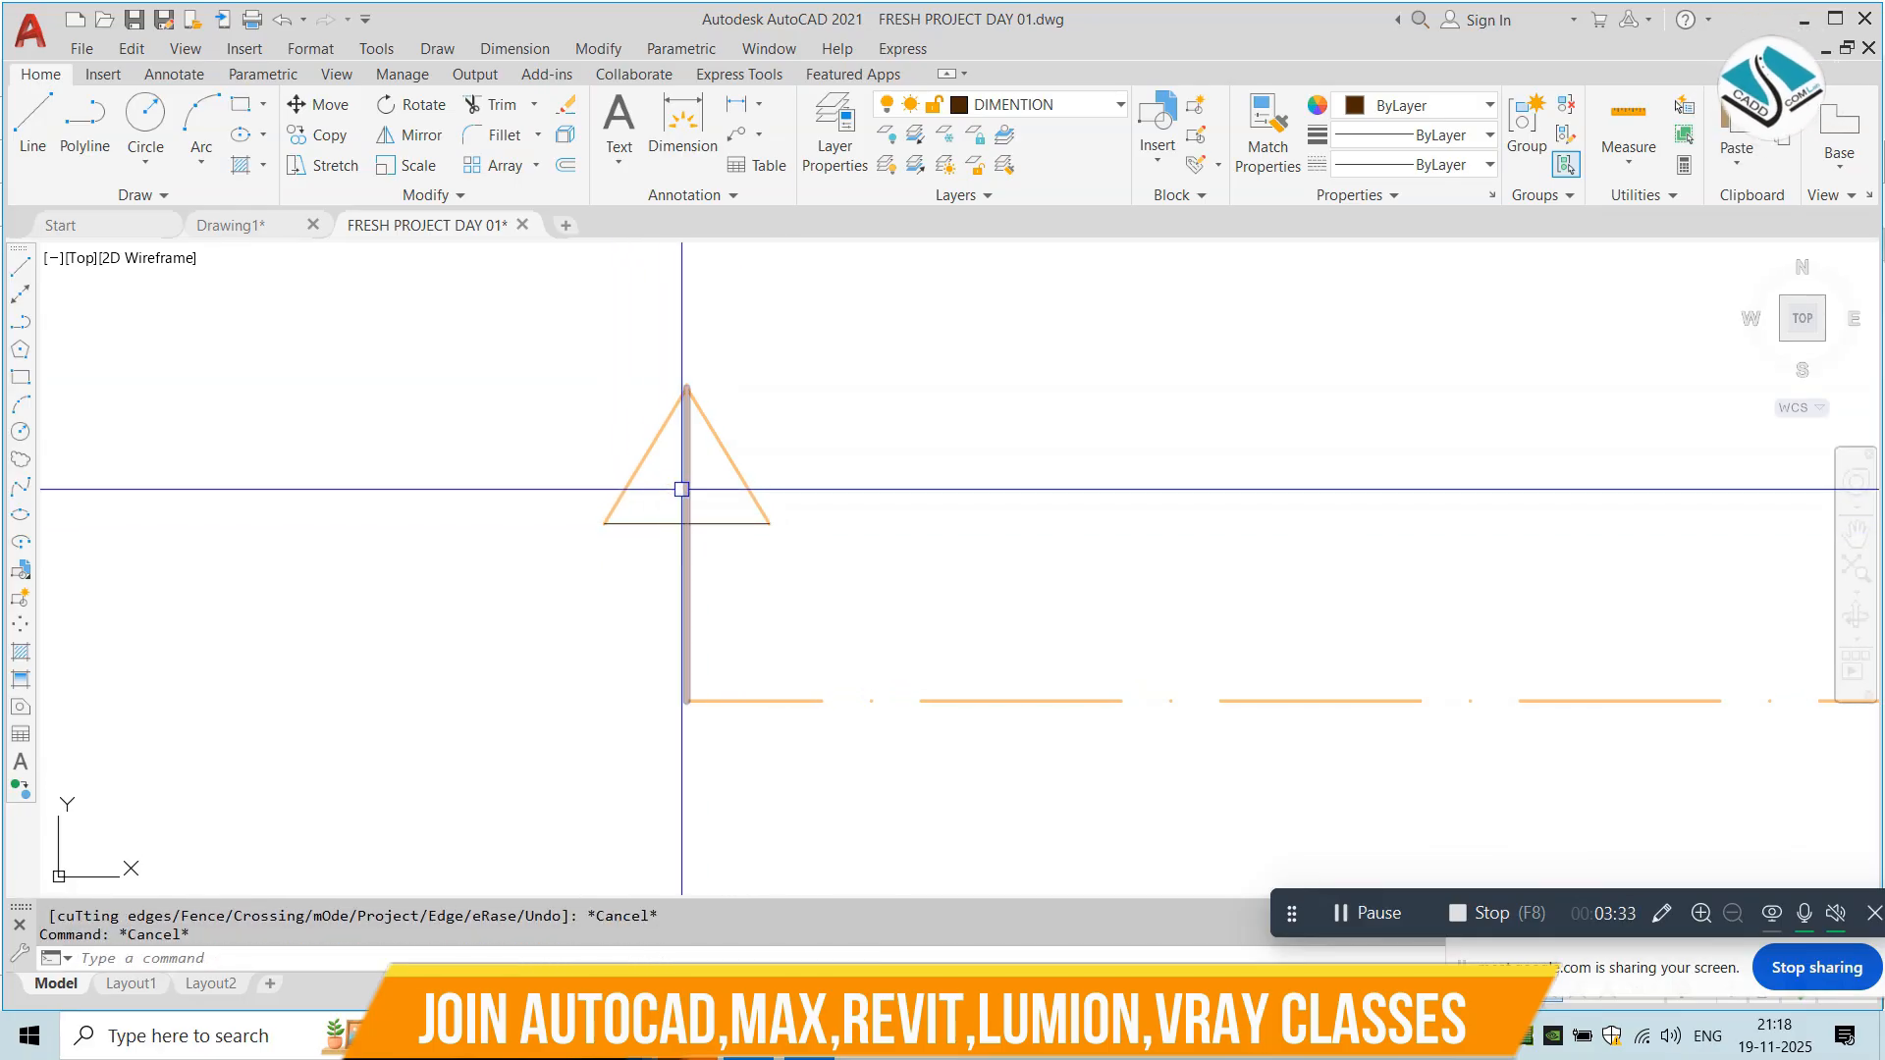
{"action": "type", "text": "tr"}
{"action": "key", "text": "Return"}
{"action": "left_click", "coordinate": [688, 462]}
{"action": "key", "text": "Escape"}
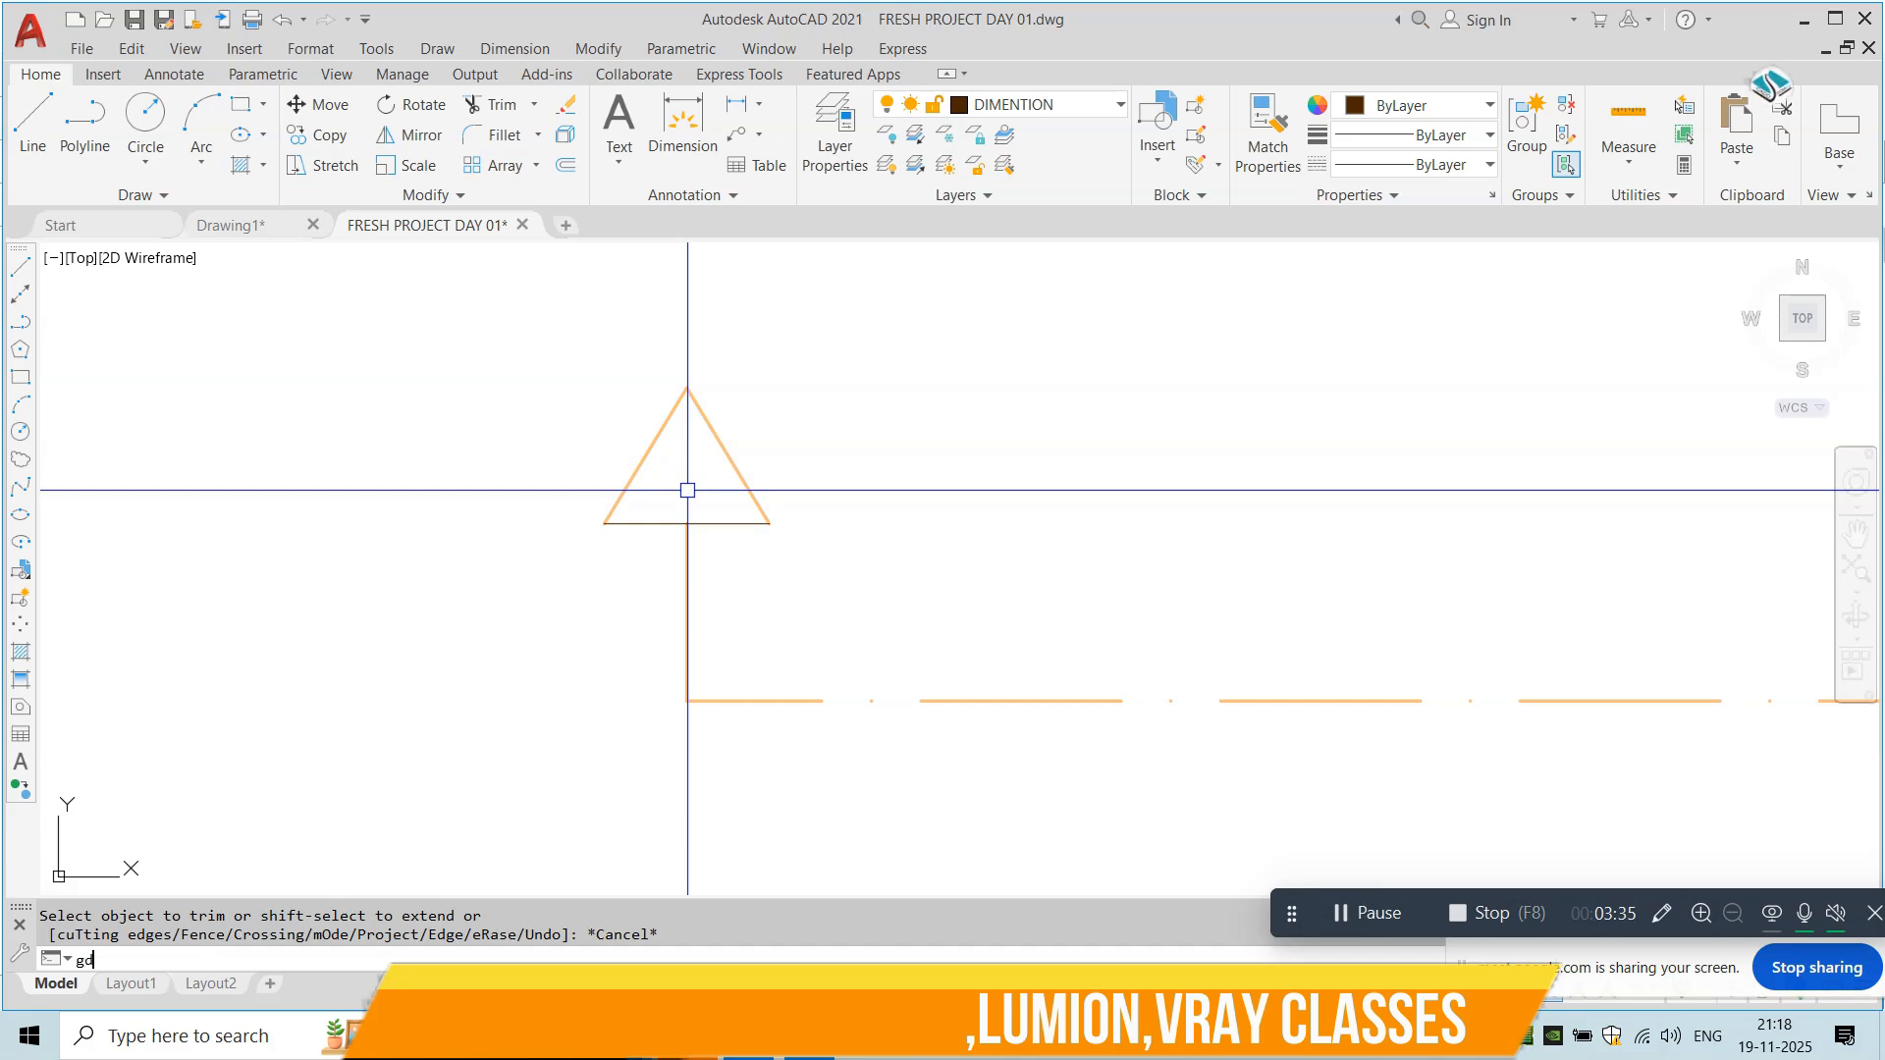
Step: Fill the left triangular arrowhead with a linear gradient using 0,0,0 black for both colours
{"action": "type", "text": "gd"}
{"action": "key", "text": "Return"}
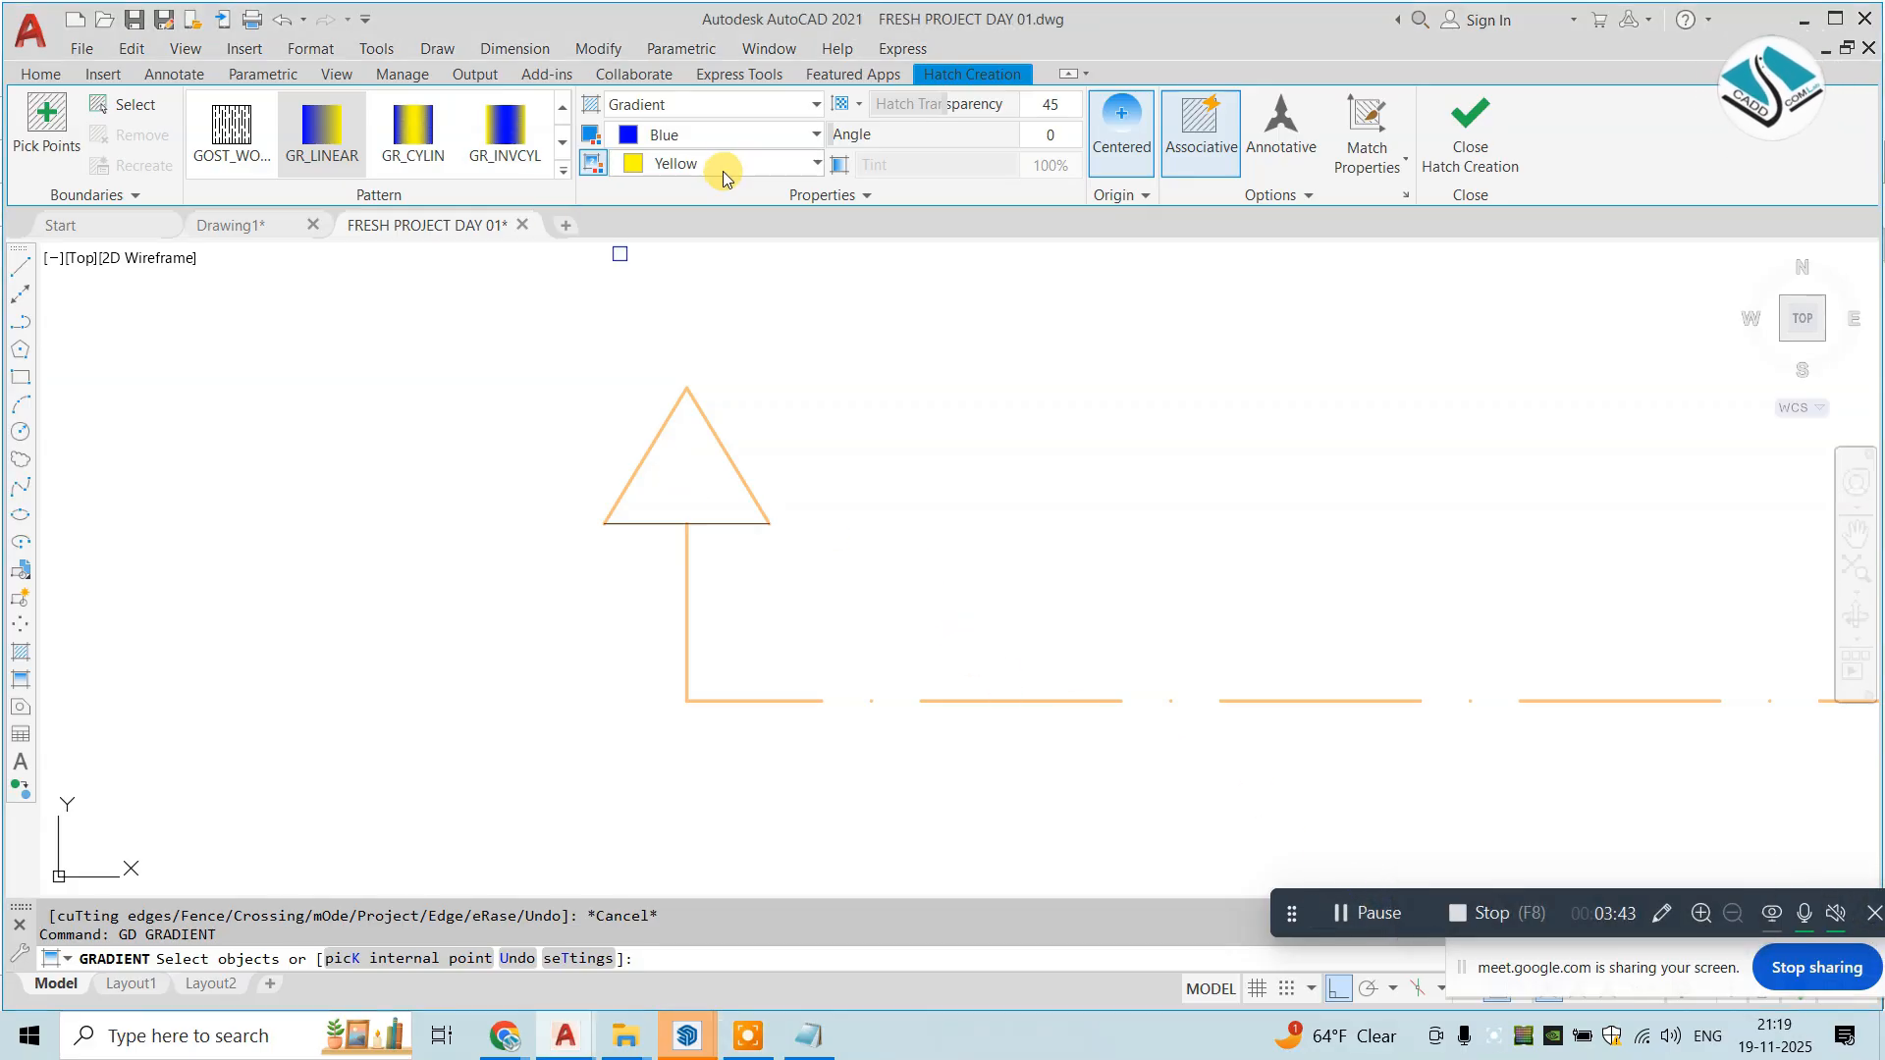
{"action": "left_click", "coordinate": [712, 135]}
{"action": "left_click", "coordinate": [624, 167]}
{"action": "left_click", "coordinate": [633, 163]}
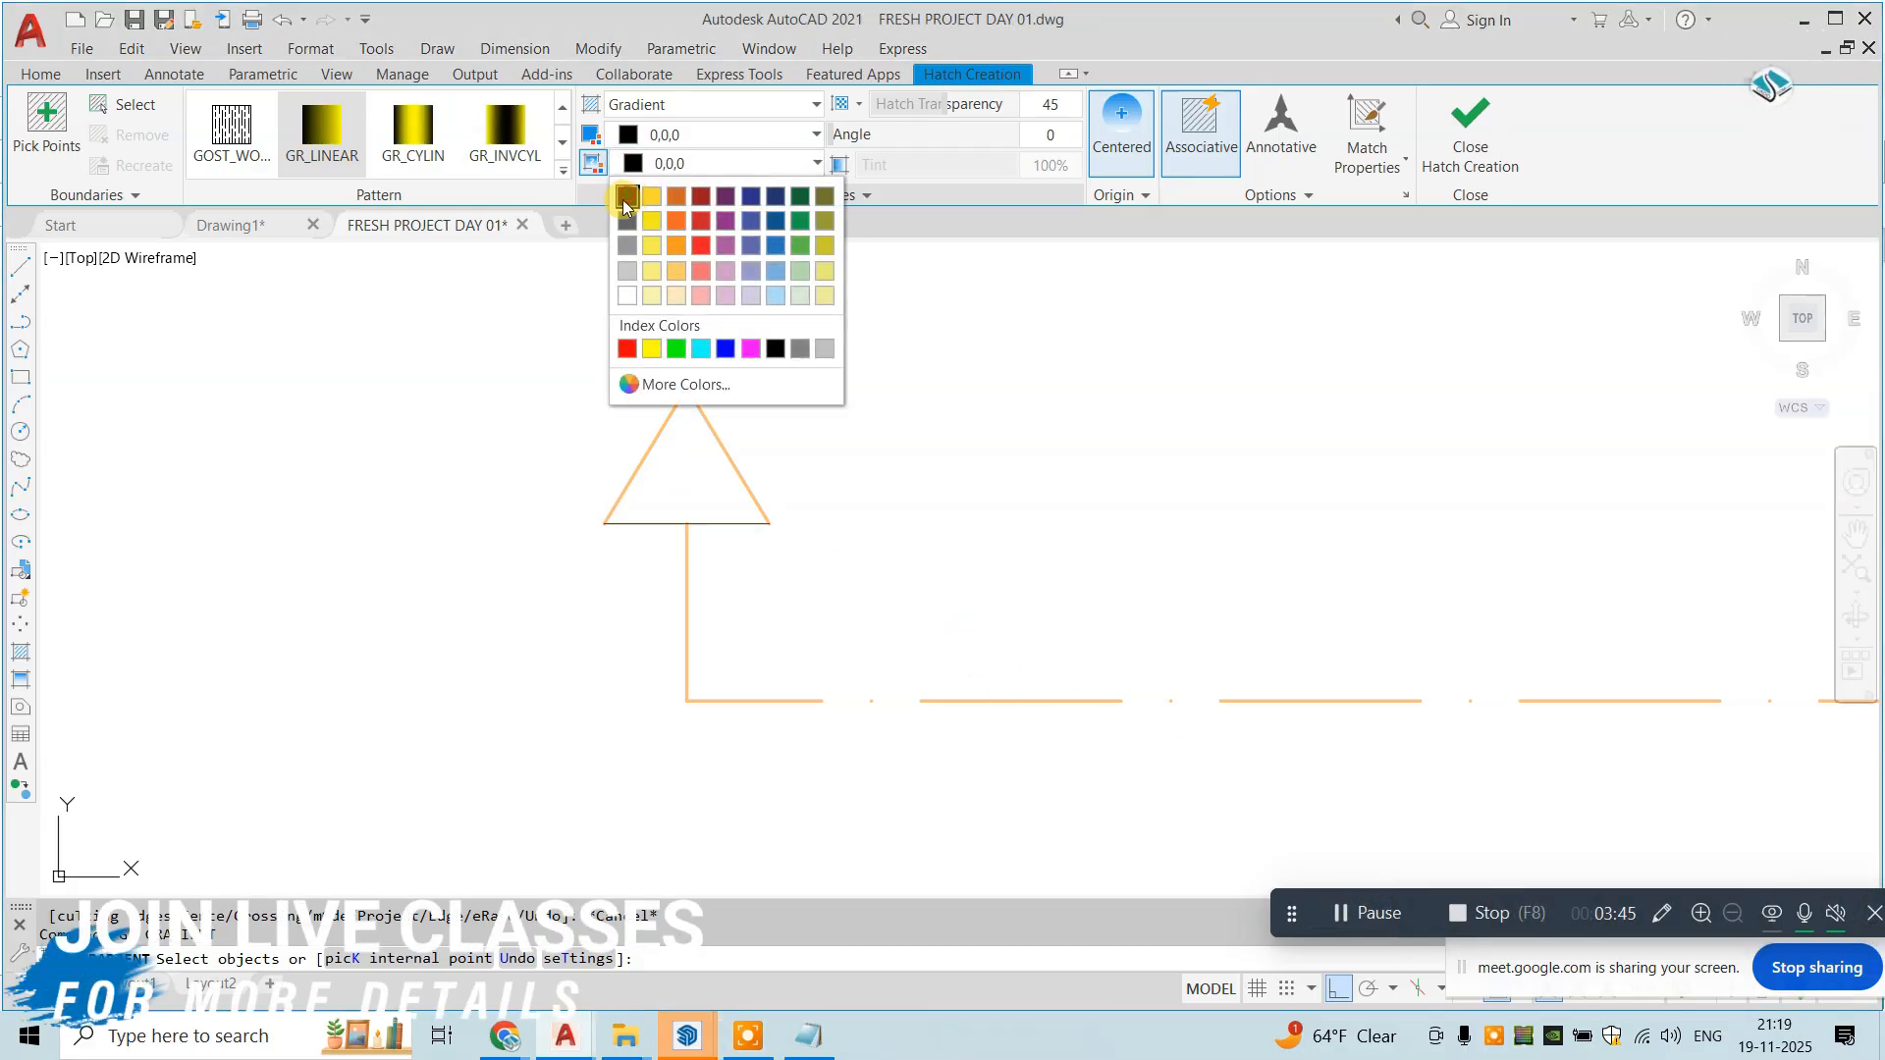
{"action": "left_click", "coordinate": [623, 199]}
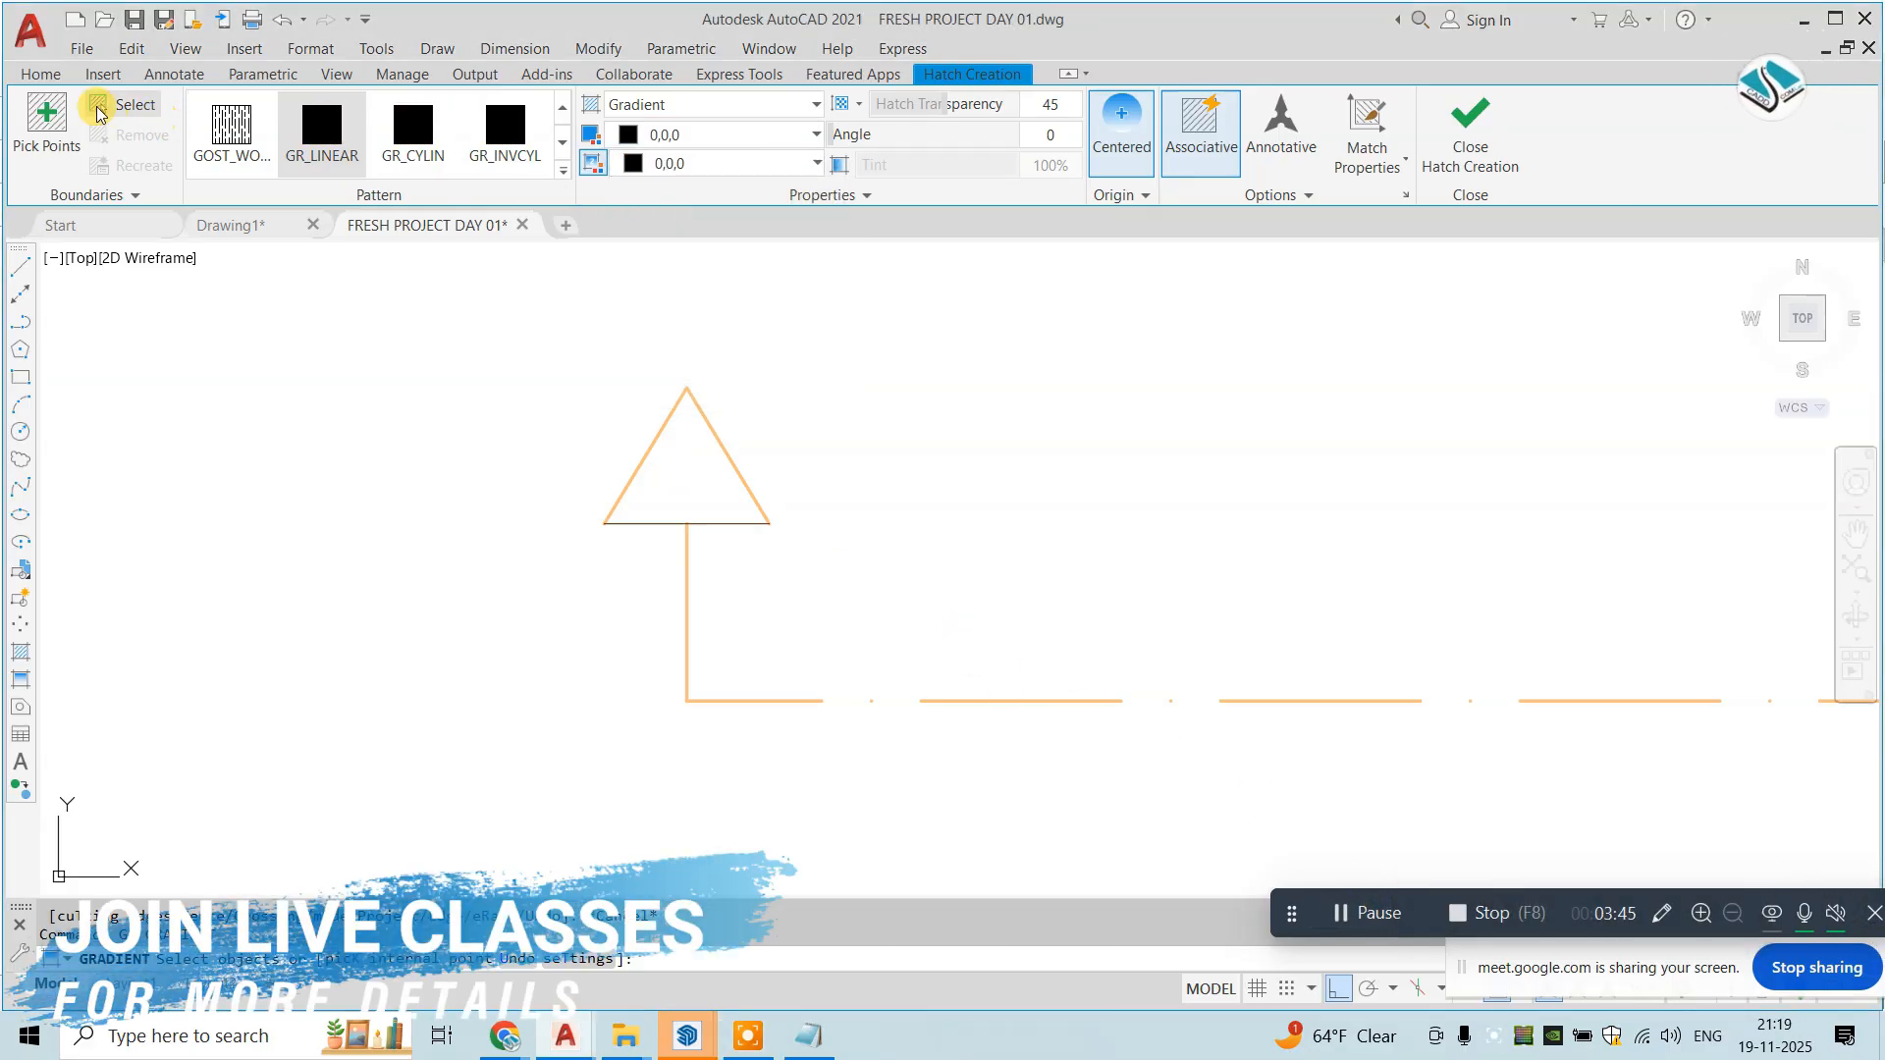
{"action": "key", "text": "k"}
{"action": "key", "text": "Return"}
{"action": "left_click", "coordinate": [711, 493]}
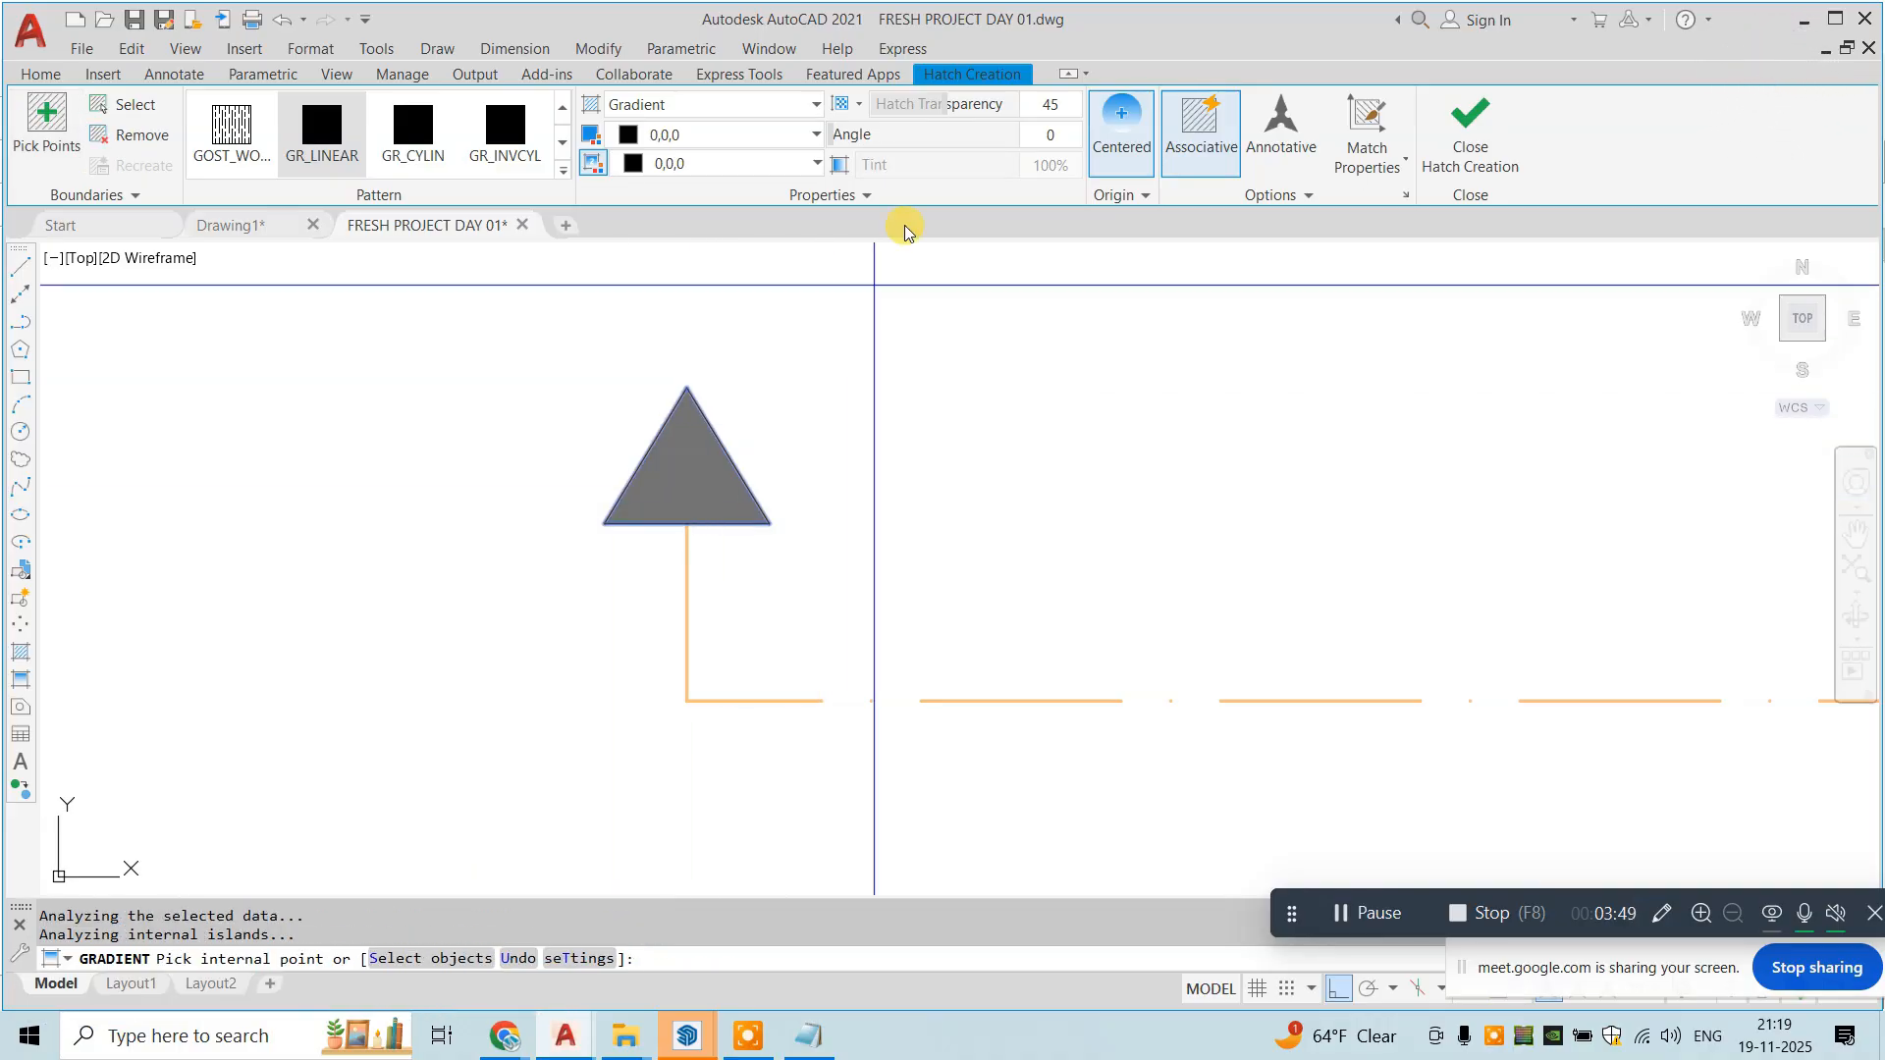
{"action": "left_click", "coordinate": [1432, 158]}
{"action": "scroll", "coordinate": [741, 491], "scroll_direction": "down", "scroll_amount": 5}
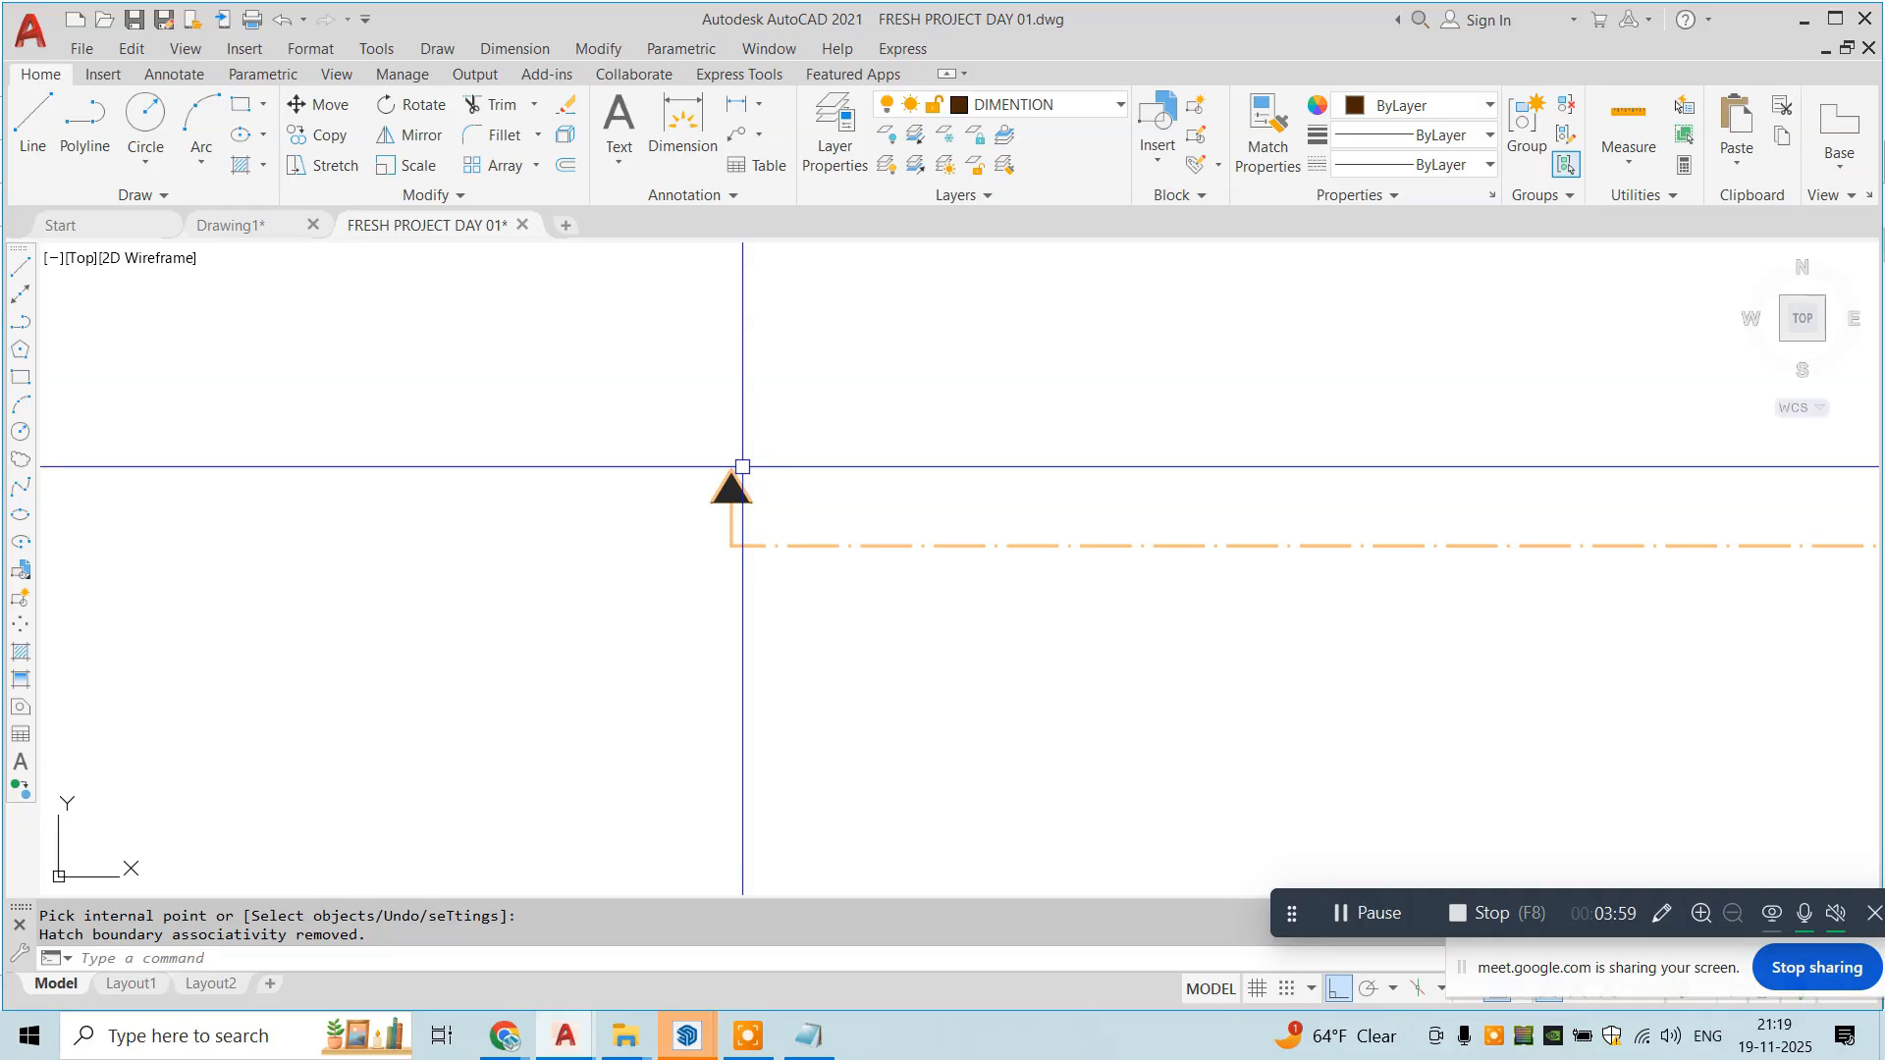
{"action": "left_click", "coordinate": [1374, 913]}
{"action": "left_click", "coordinate": [1364, 921]}
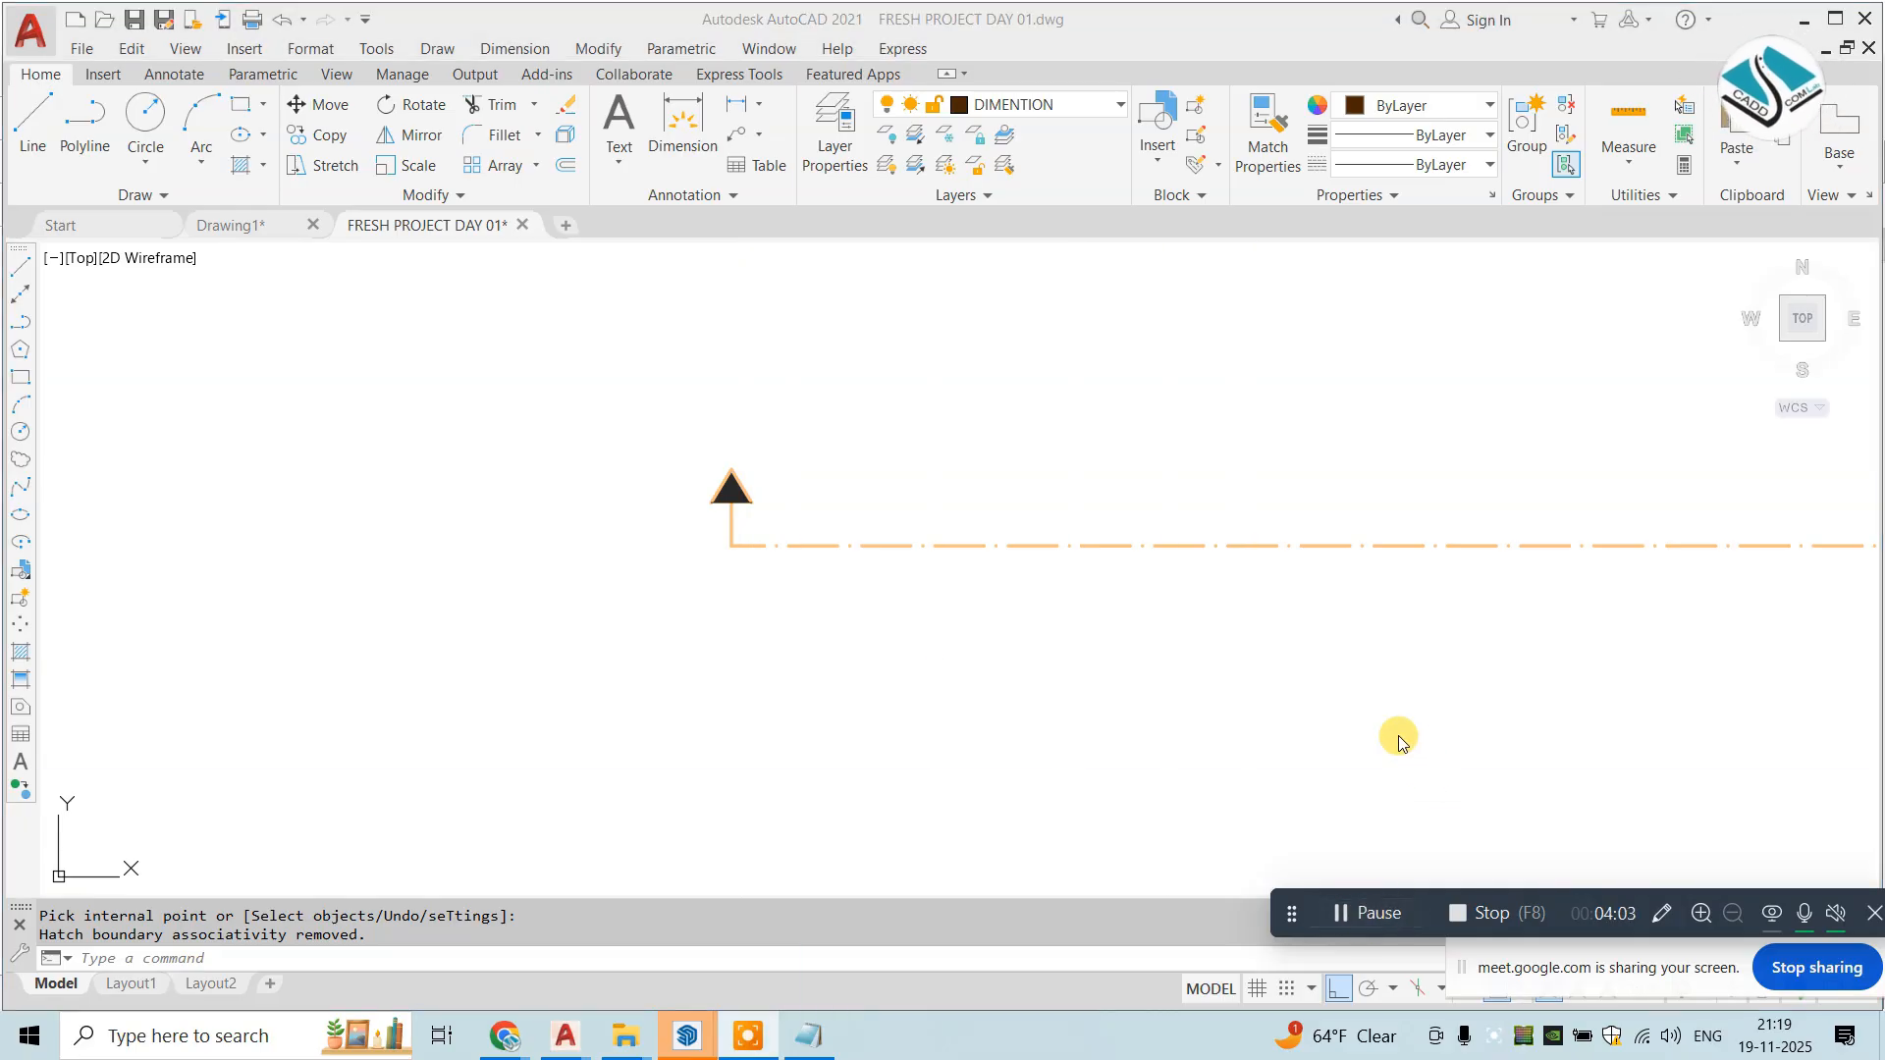
Step: Copy the filled triangular arrowhead from its base midpoint onto the arrow at the right end of the section line
{"action": "scroll", "coordinate": [874, 501], "scroll_direction": "down", "scroll_amount": 3}
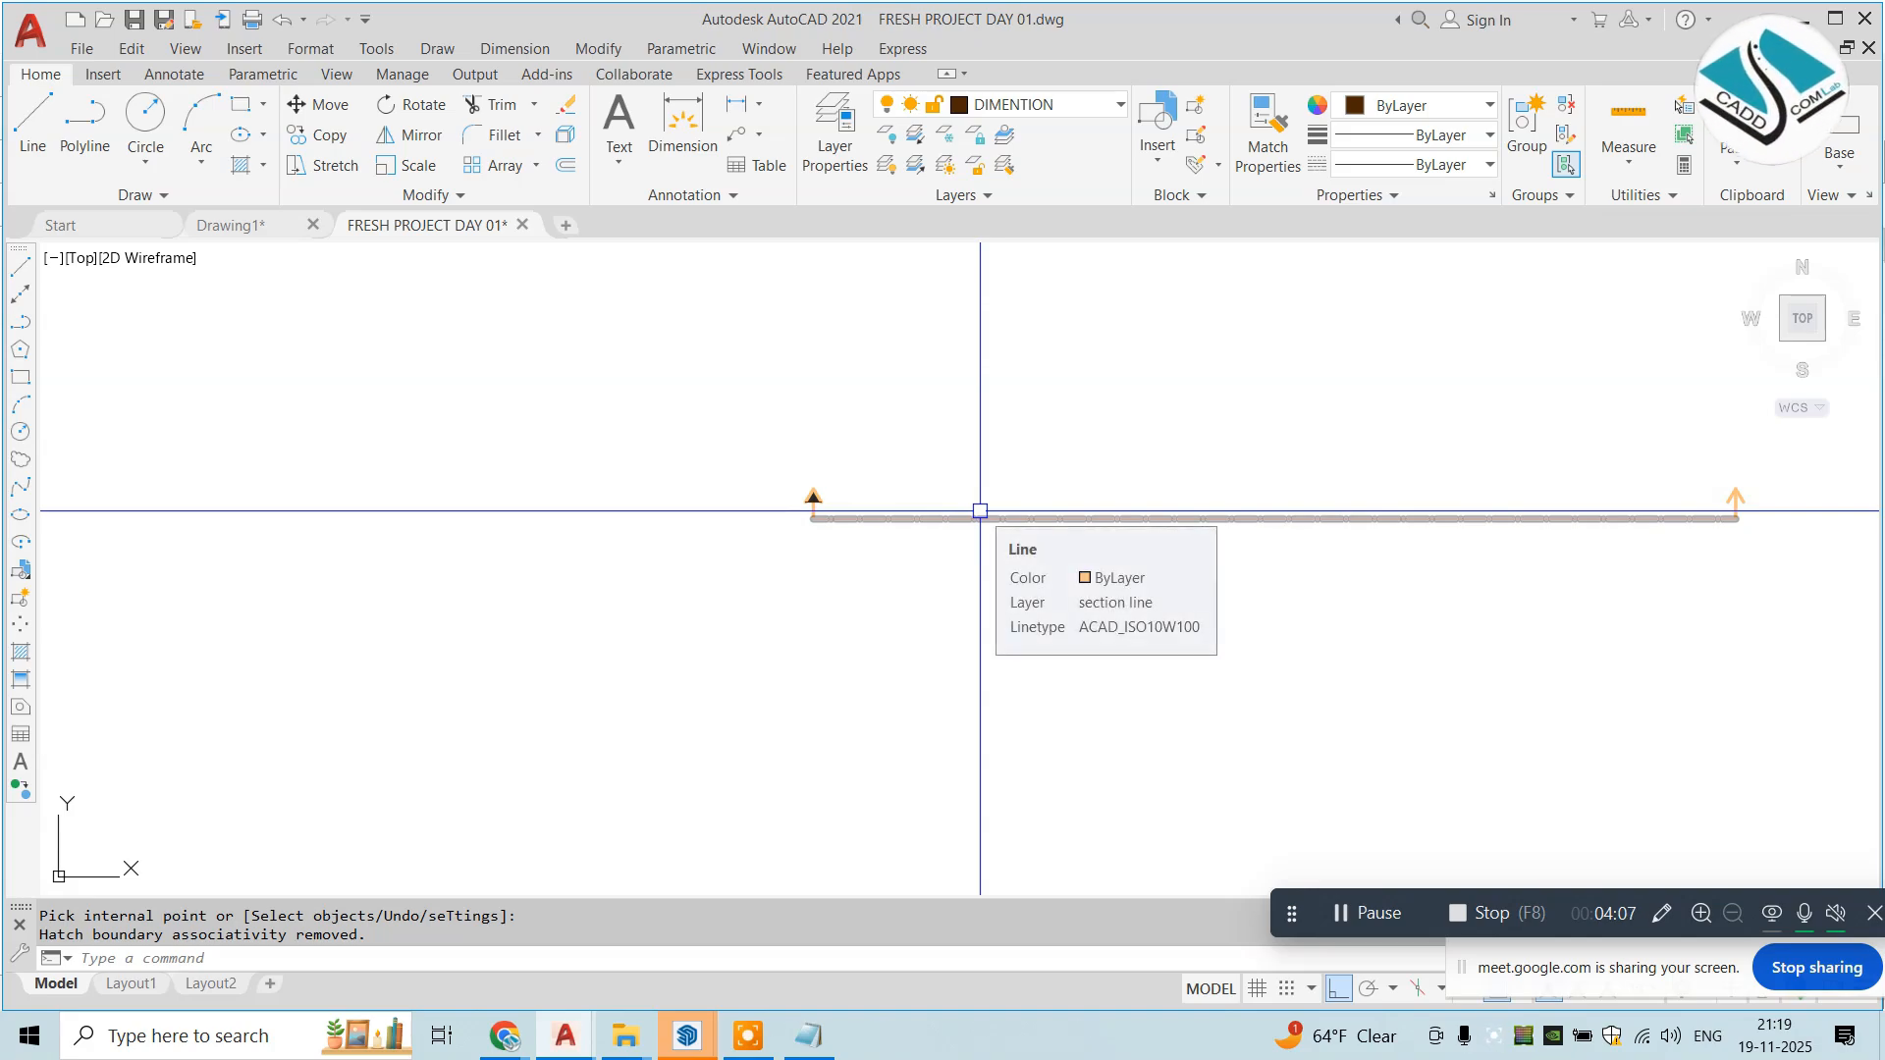
{"action": "key", "text": "Escape"}
{"action": "middle_click_drag", "start_coordinate": [759, 442], "coordinate": [438, 518]}
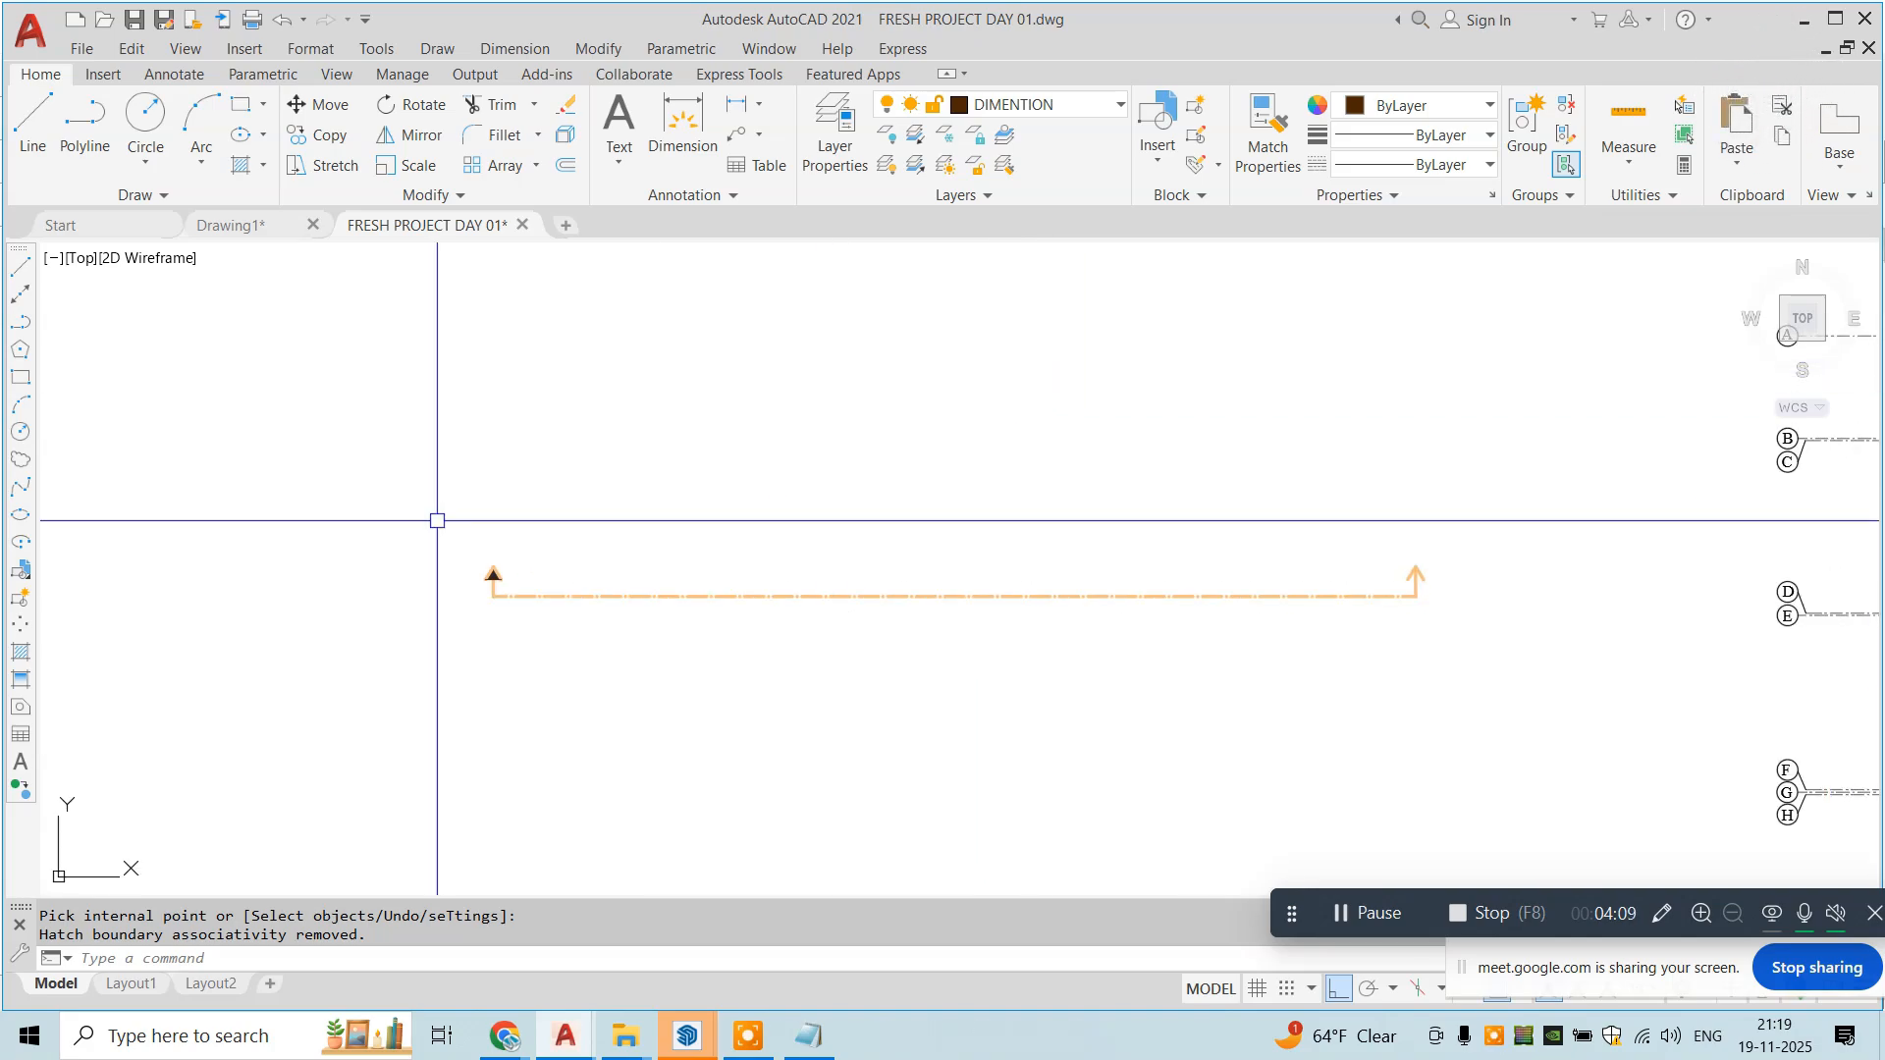
{"action": "scroll", "coordinate": [438, 518], "scroll_direction": "up", "scroll_amount": 10}
{"action": "left_click", "coordinate": [322, 397]}
{"action": "left_click", "coordinate": [770, 733]}
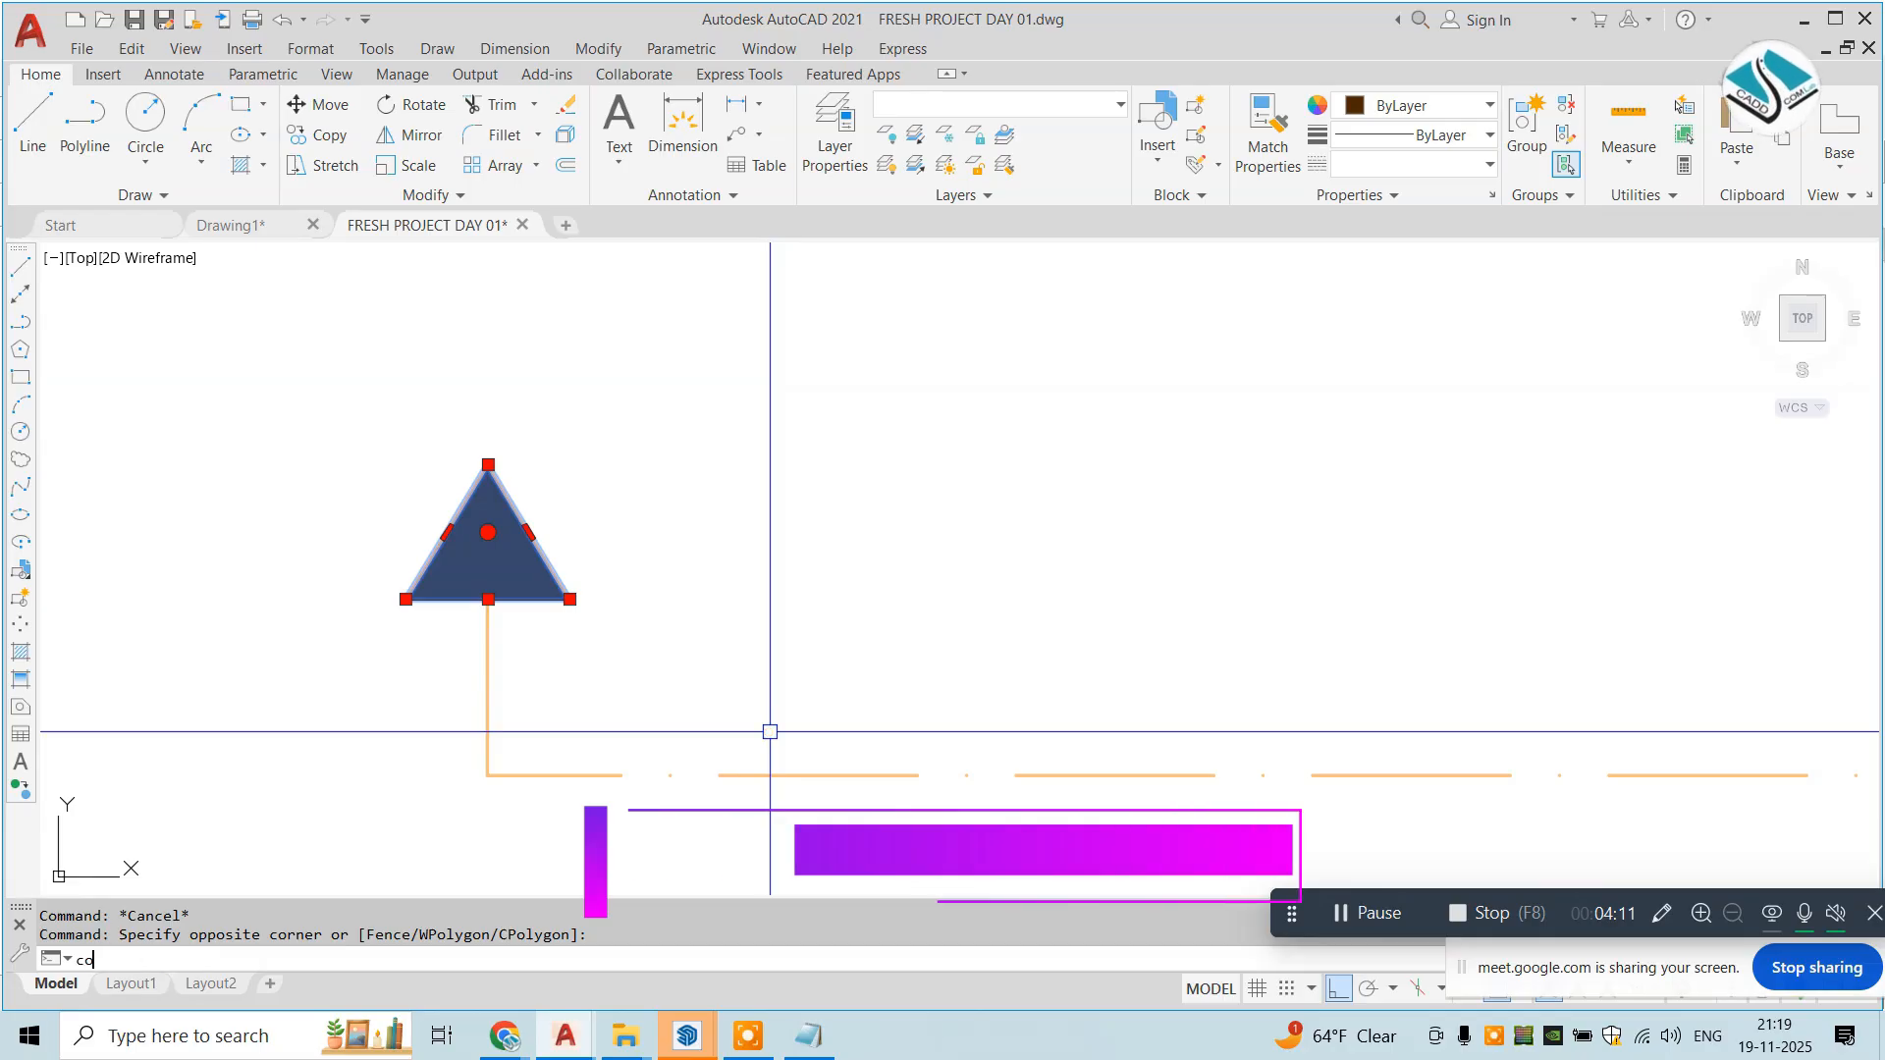
{"action": "type", "text": "co"}
{"action": "key", "text": "Return"}
{"action": "left_click", "coordinate": [488, 599]}
{"action": "scroll", "coordinate": [501, 597], "scroll_direction": "down", "scroll_amount": 8}
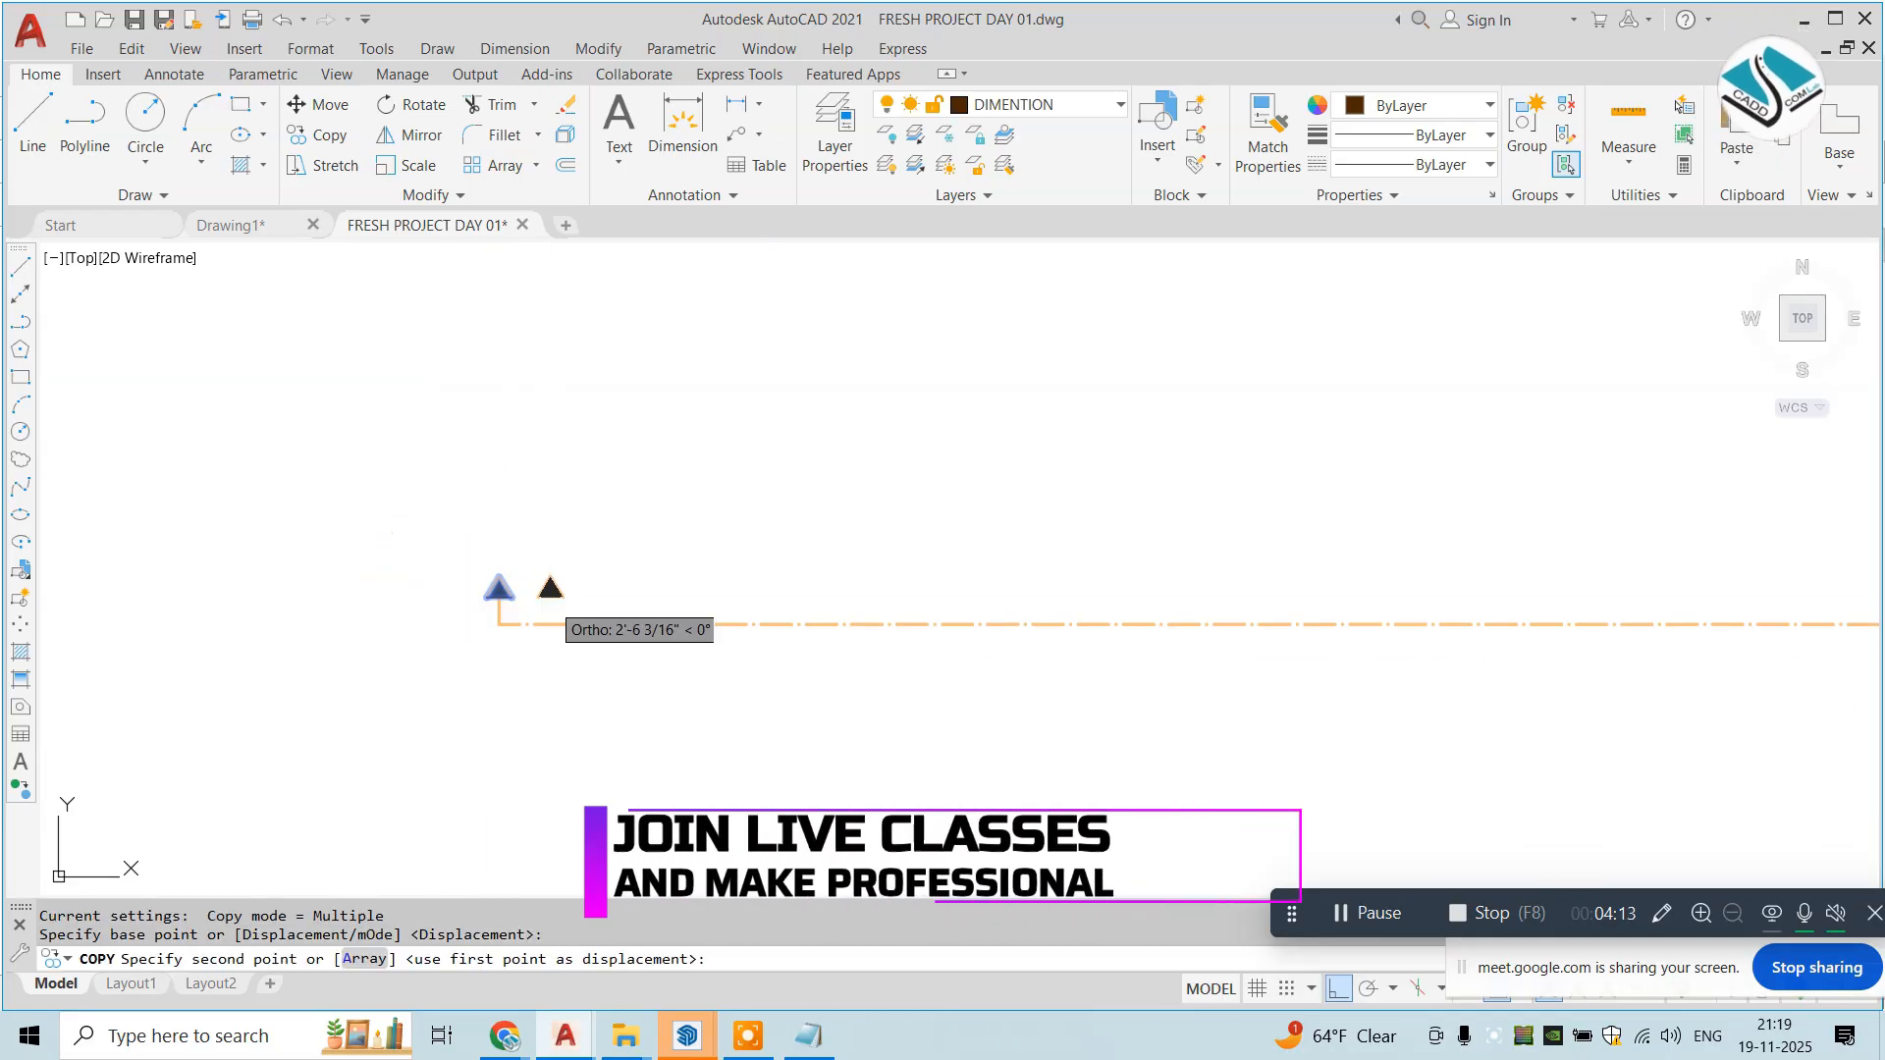
{"action": "scroll", "coordinate": [568, 601], "scroll_direction": "down", "scroll_amount": 2}
{"action": "scroll", "coordinate": [1483, 603], "scroll_direction": "up", "scroll_amount": 9}
{"action": "left_click", "coordinate": [1218, 523]}
{"action": "key", "text": "Escape"}
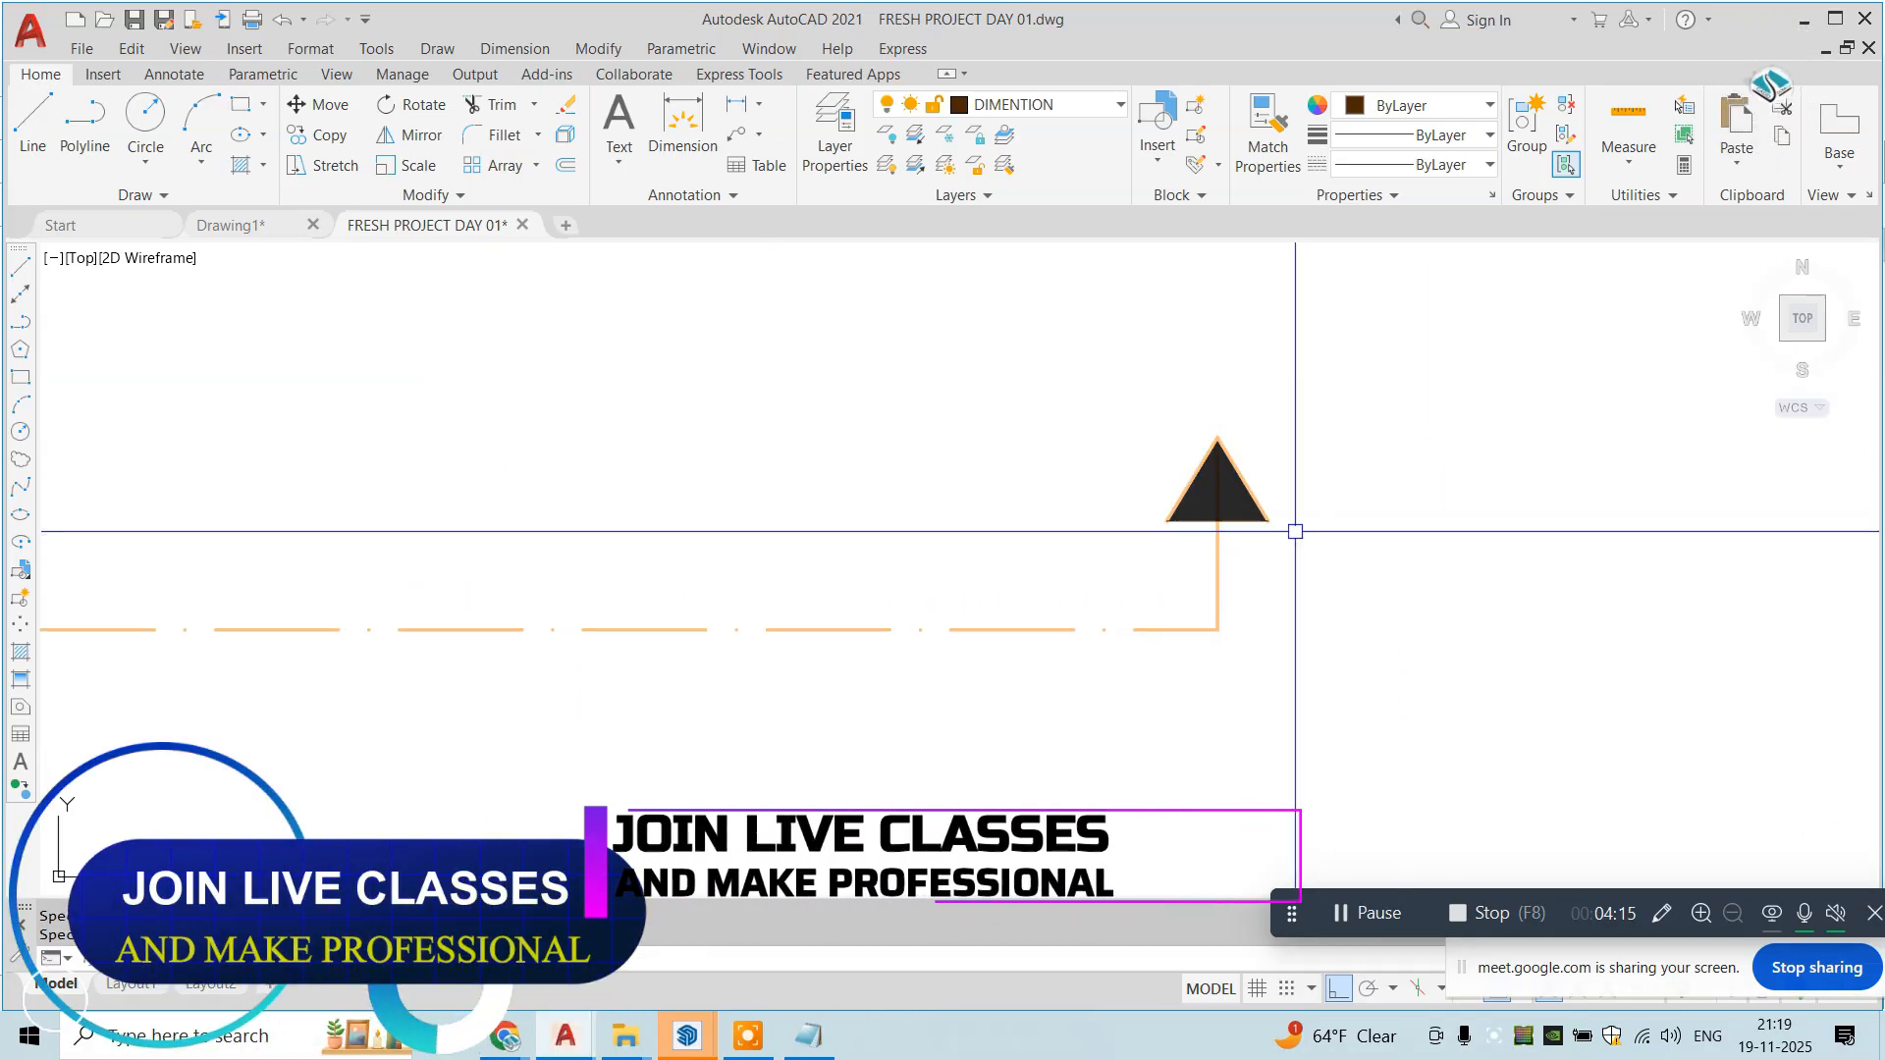
{"action": "scroll", "coordinate": [1313, 547], "scroll_direction": "down", "scroll_amount": 6}
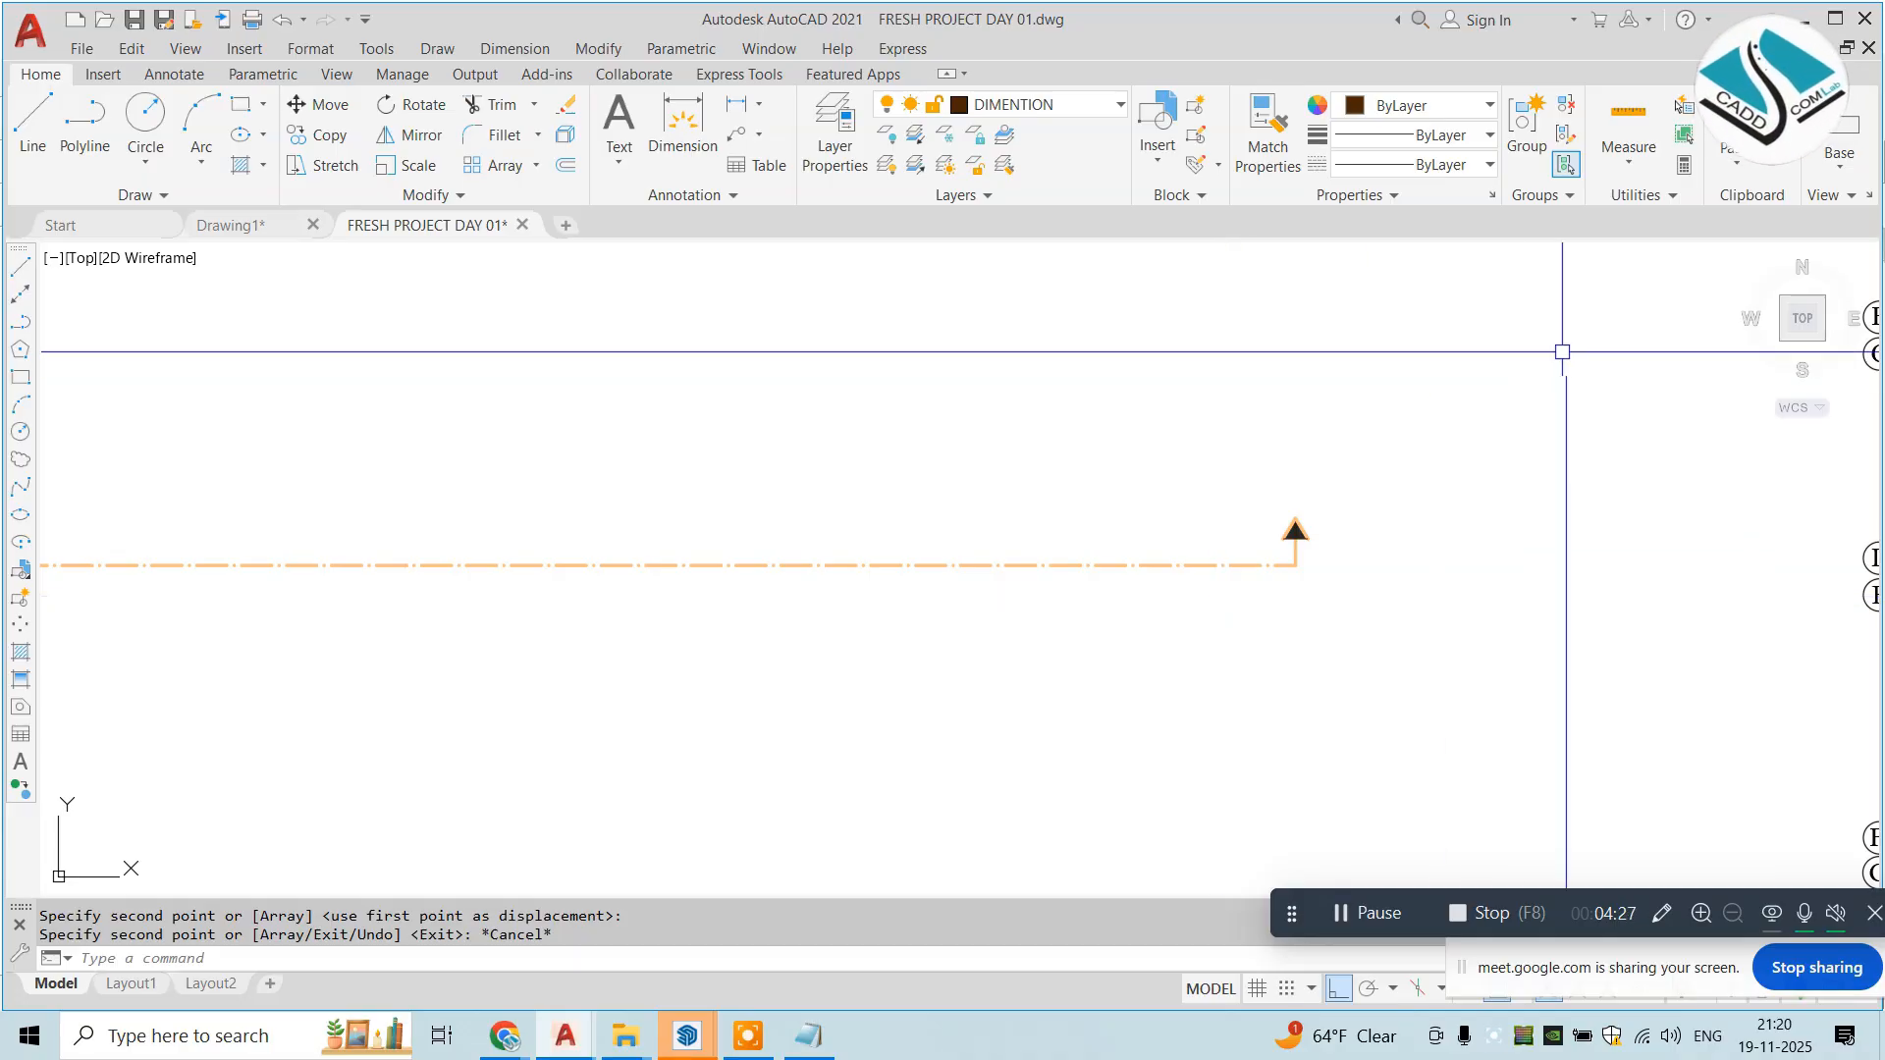
{"action": "scroll", "coordinate": [1215, 514], "scroll_direction": "down", "scroll_amount": 3}
{"action": "scroll", "coordinate": [678, 526], "scroll_direction": "up", "scroll_amount": 2}
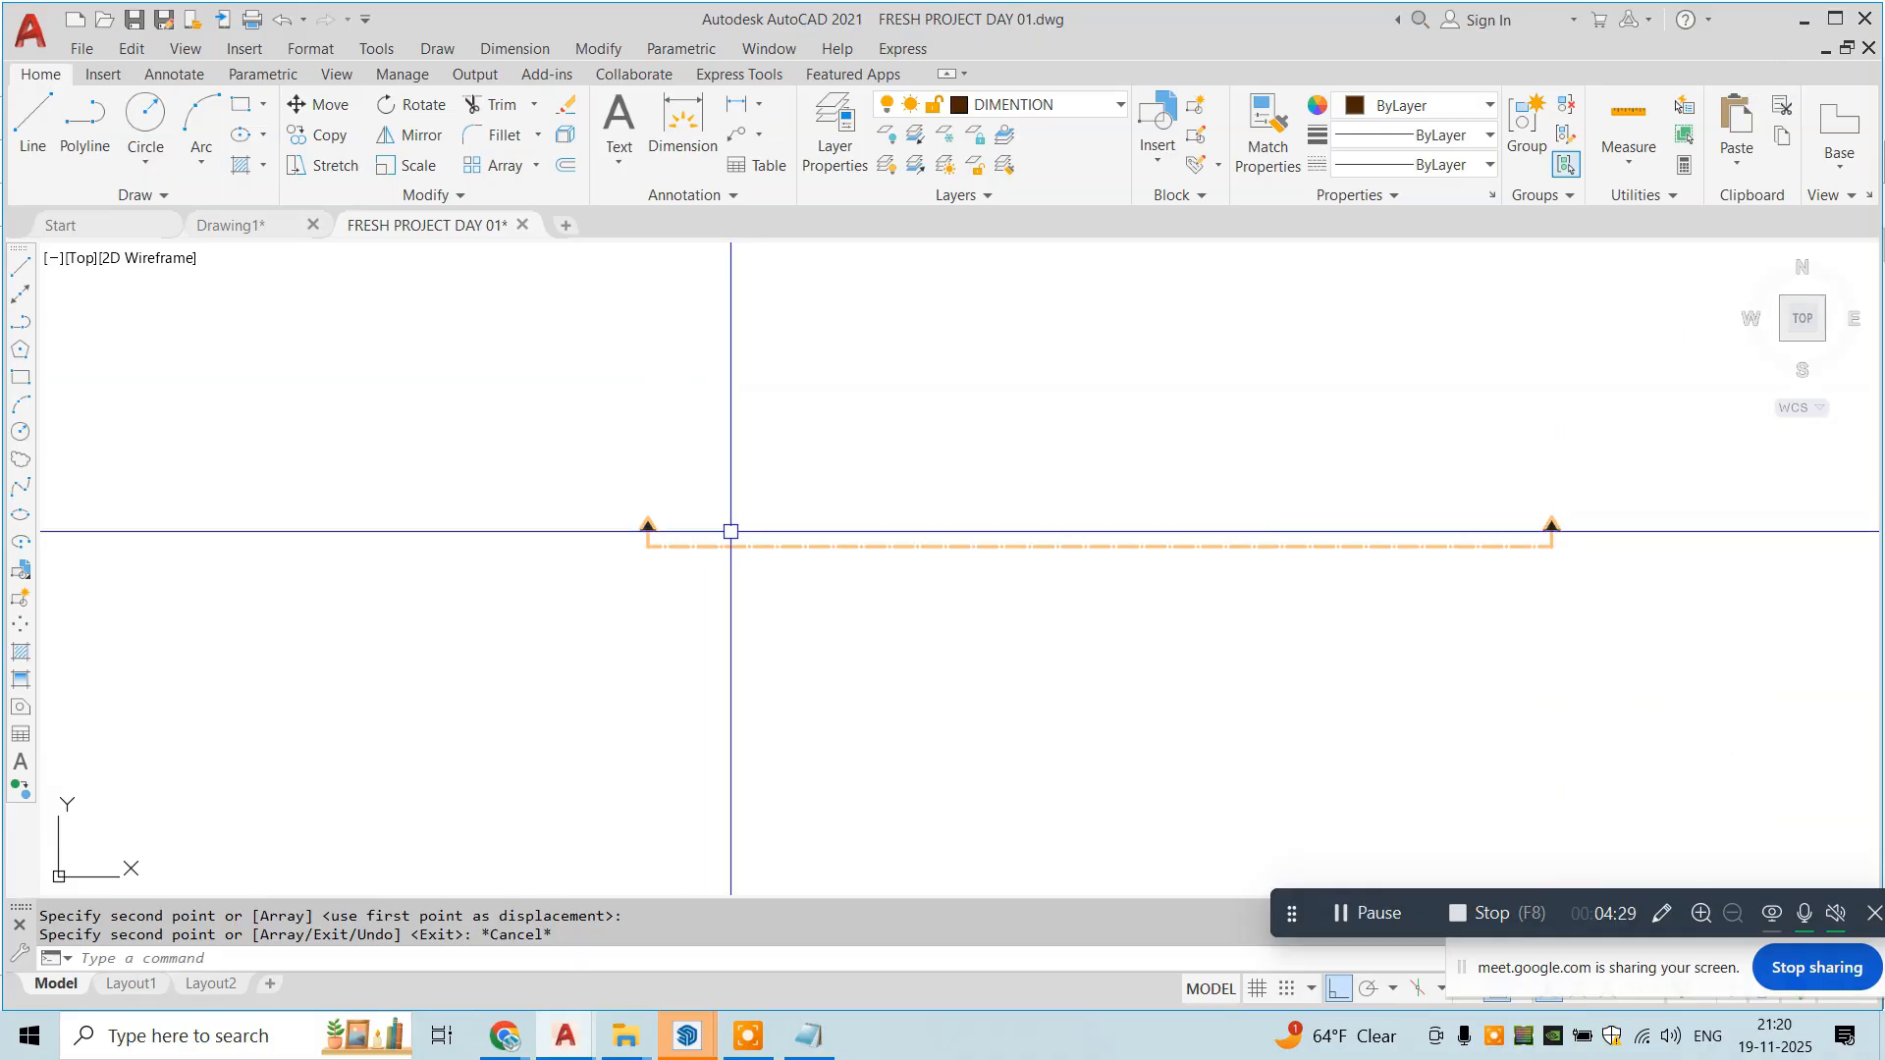
{"action": "scroll", "coordinate": [687, 530], "scroll_direction": "down", "scroll_amount": 2}
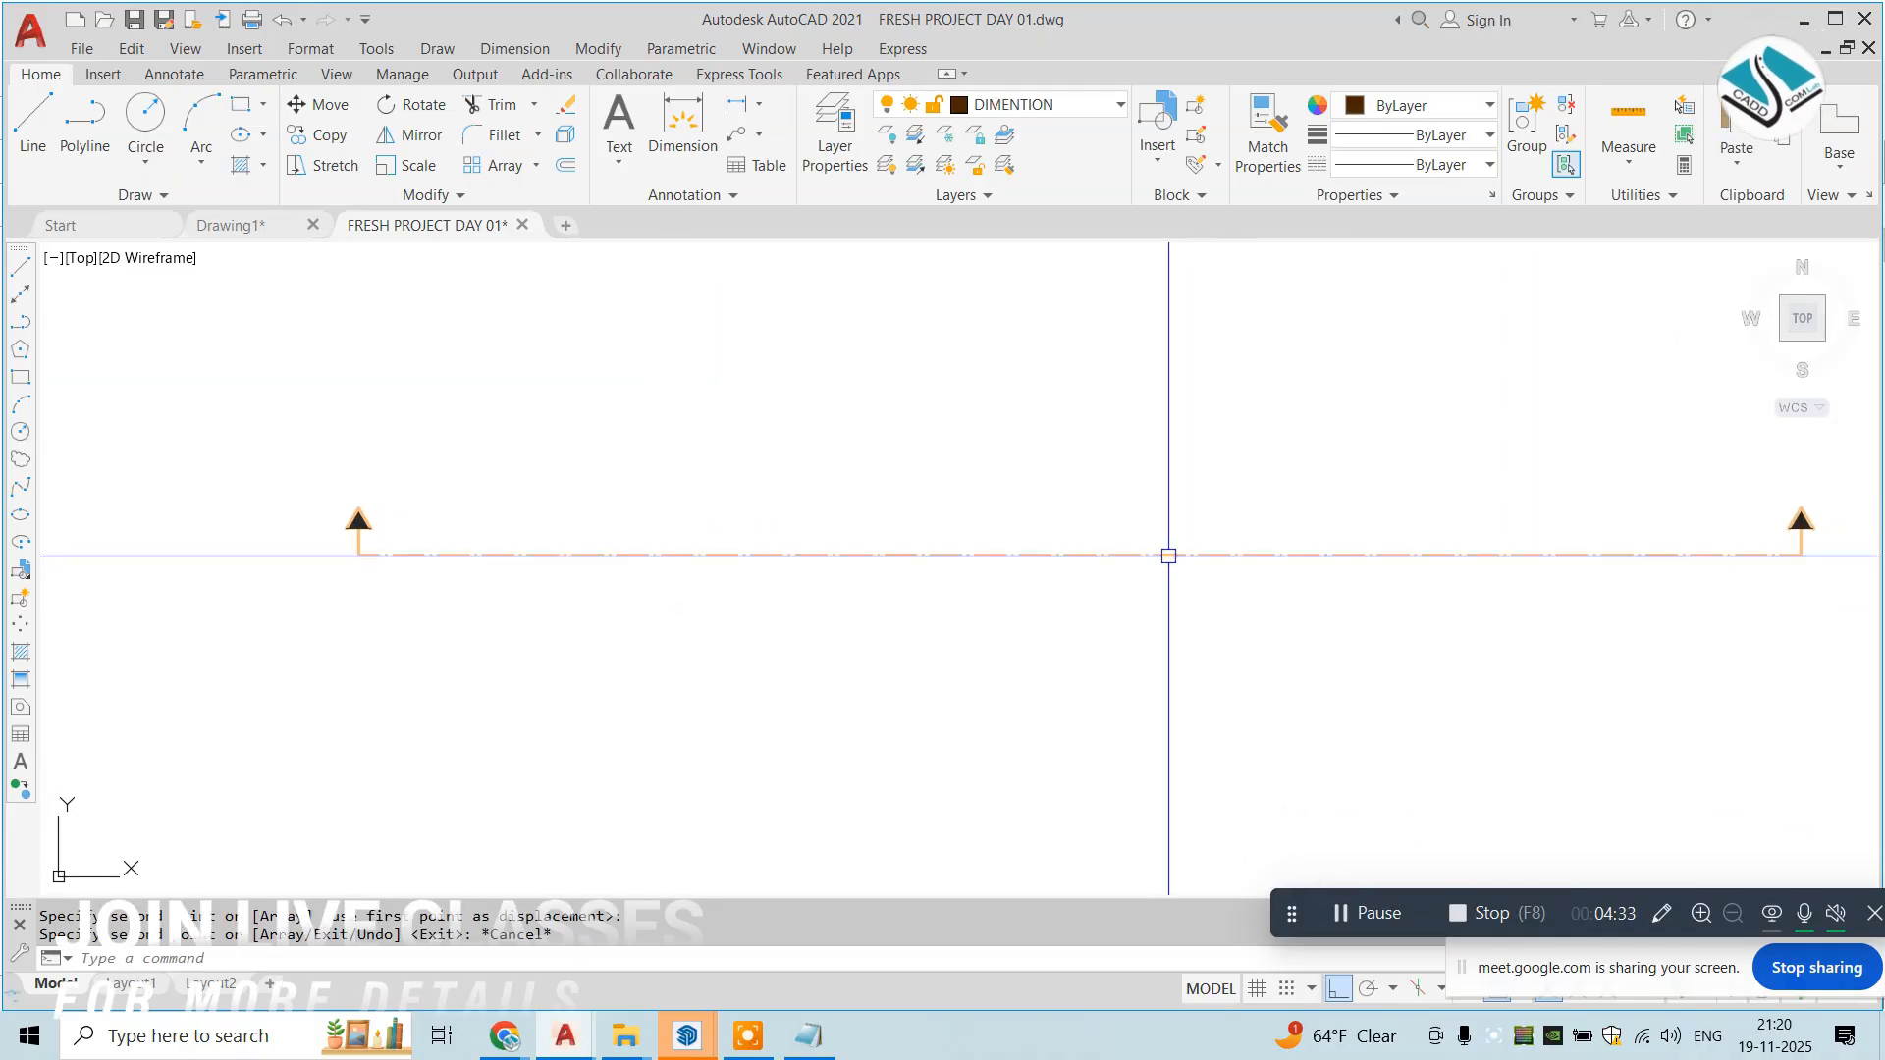
{"action": "middle_click_drag", "start_coordinate": [1161, 560], "coordinate": [1123, 603]}
Step: Switch to the Notepad notes, append "-Att enter" to the "3-Attribute" line, and return to the drawing
{"action": "left_click", "coordinate": [808, 1036]}
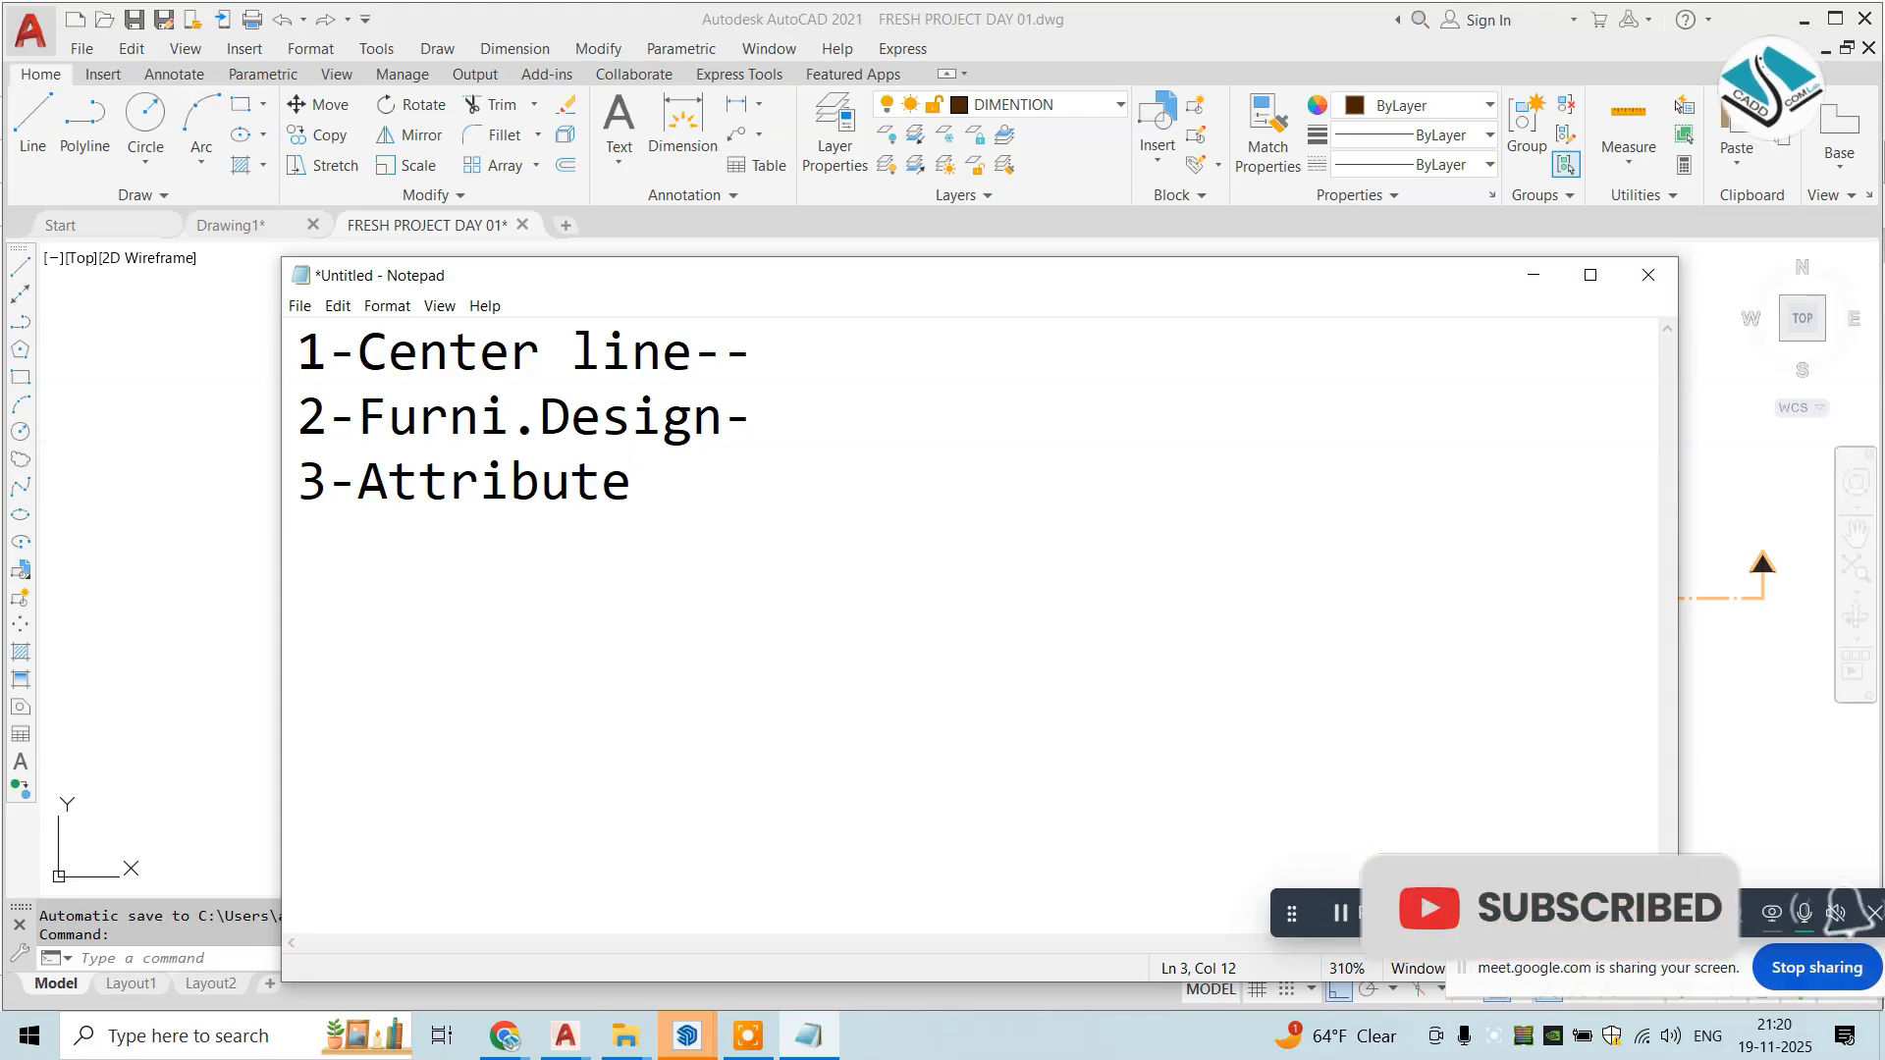
{"action": "type", "text": "-Att e"}
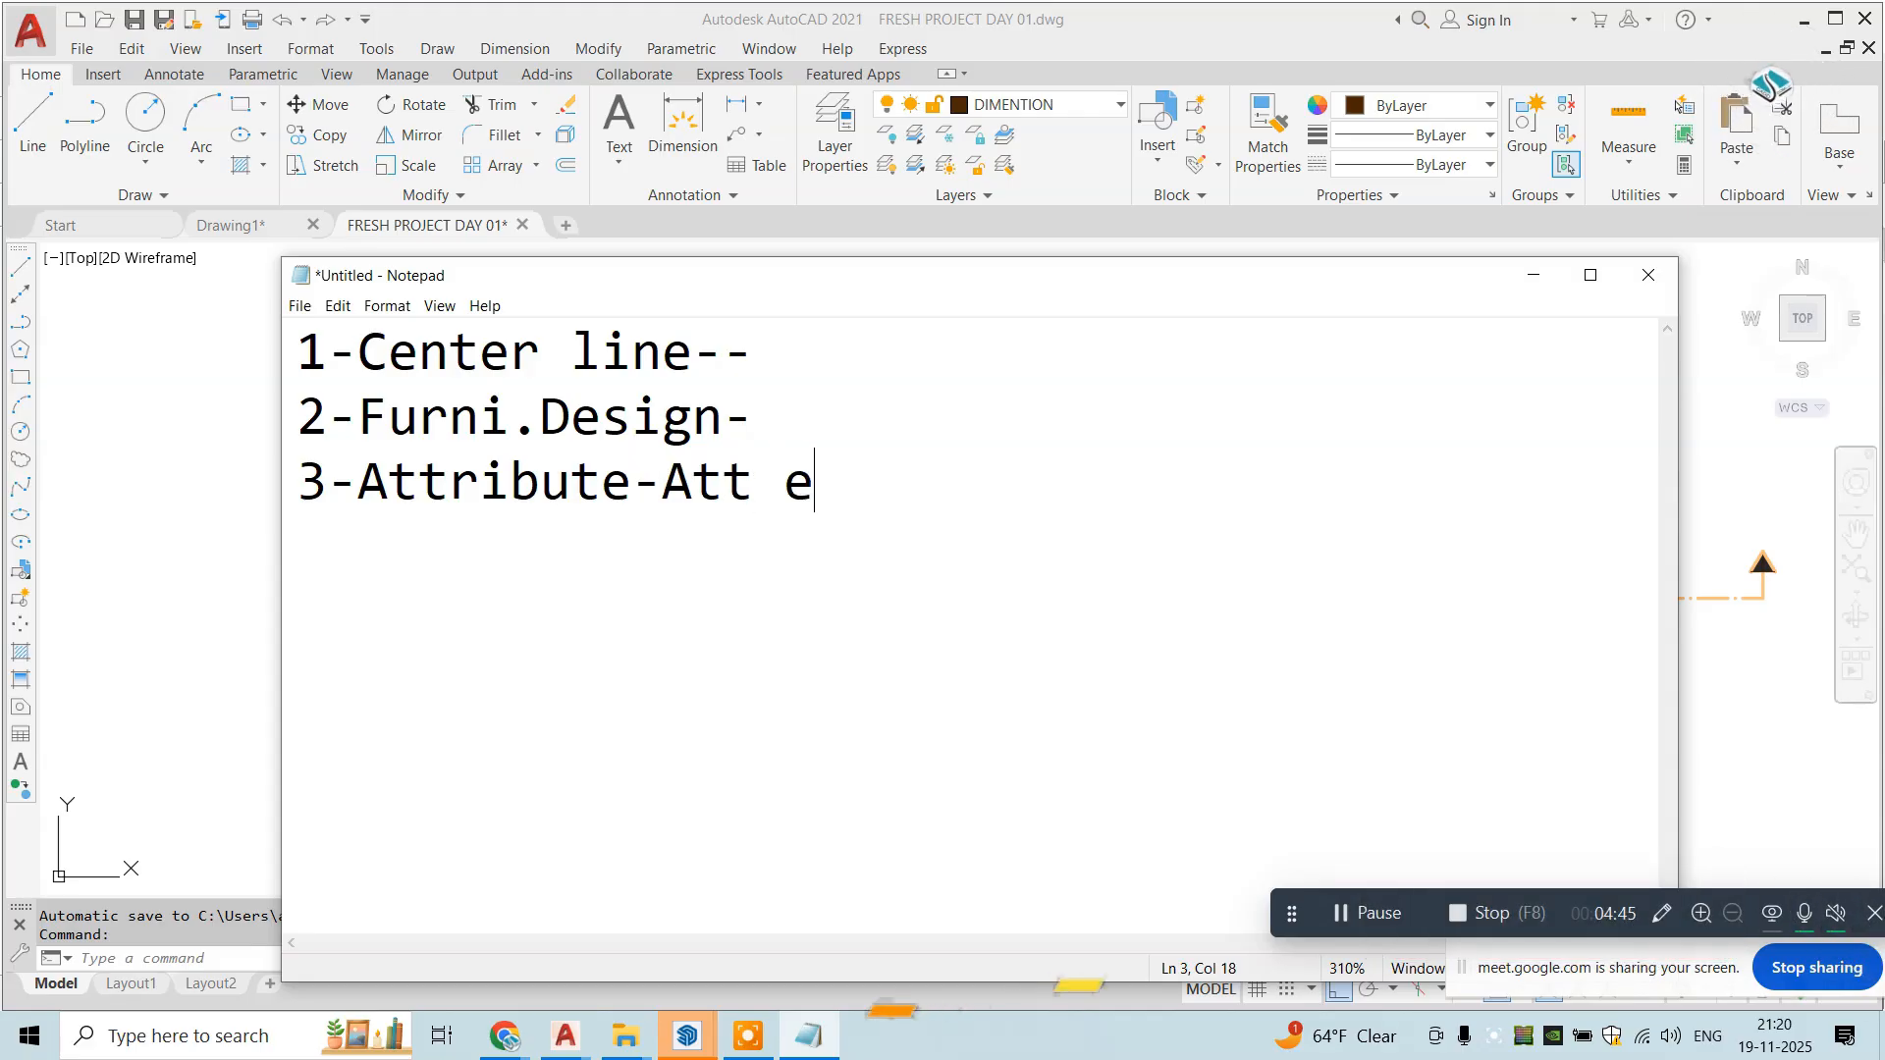
{"action": "type", "text": "nter"}
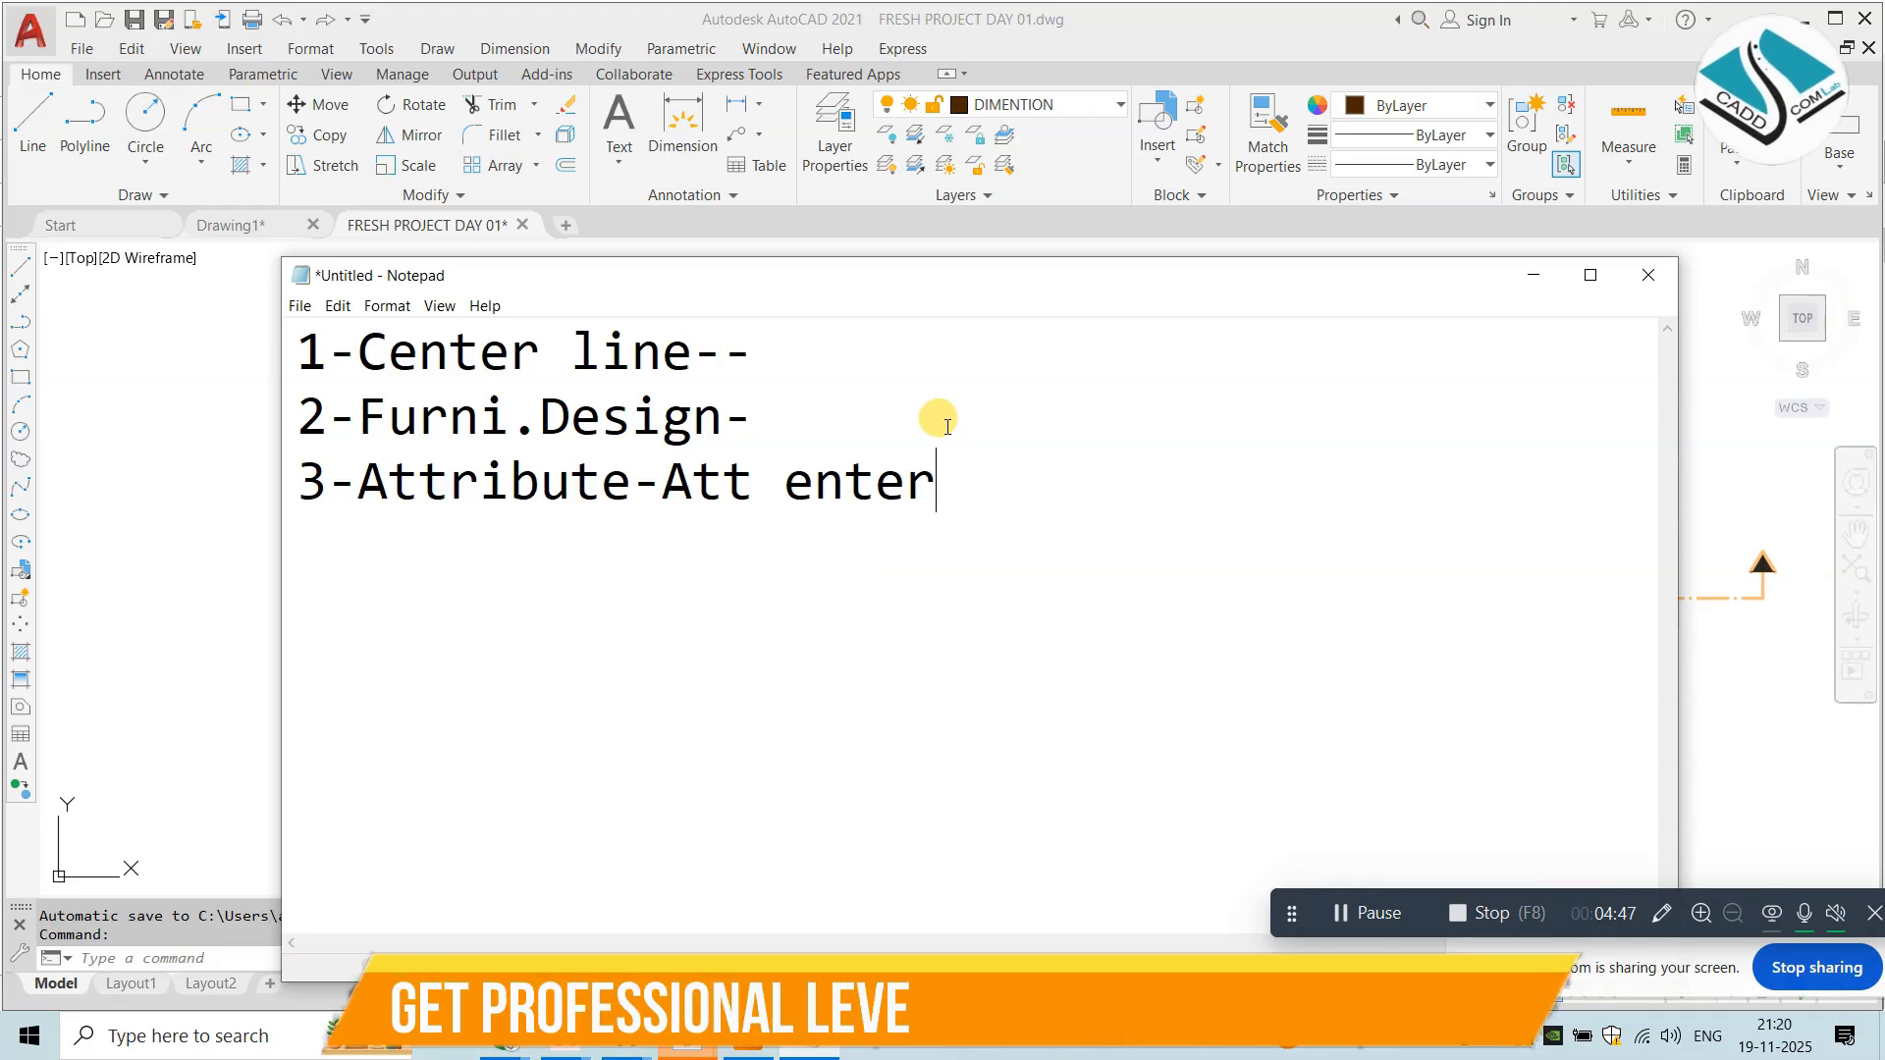
{"action": "left_click", "coordinate": [1537, 280]}
Step: Define an attribute with the tag x and place it just above the section line's left arrowhead
{"action": "scroll", "coordinate": [906, 514], "scroll_direction": "down", "scroll_amount": 1}
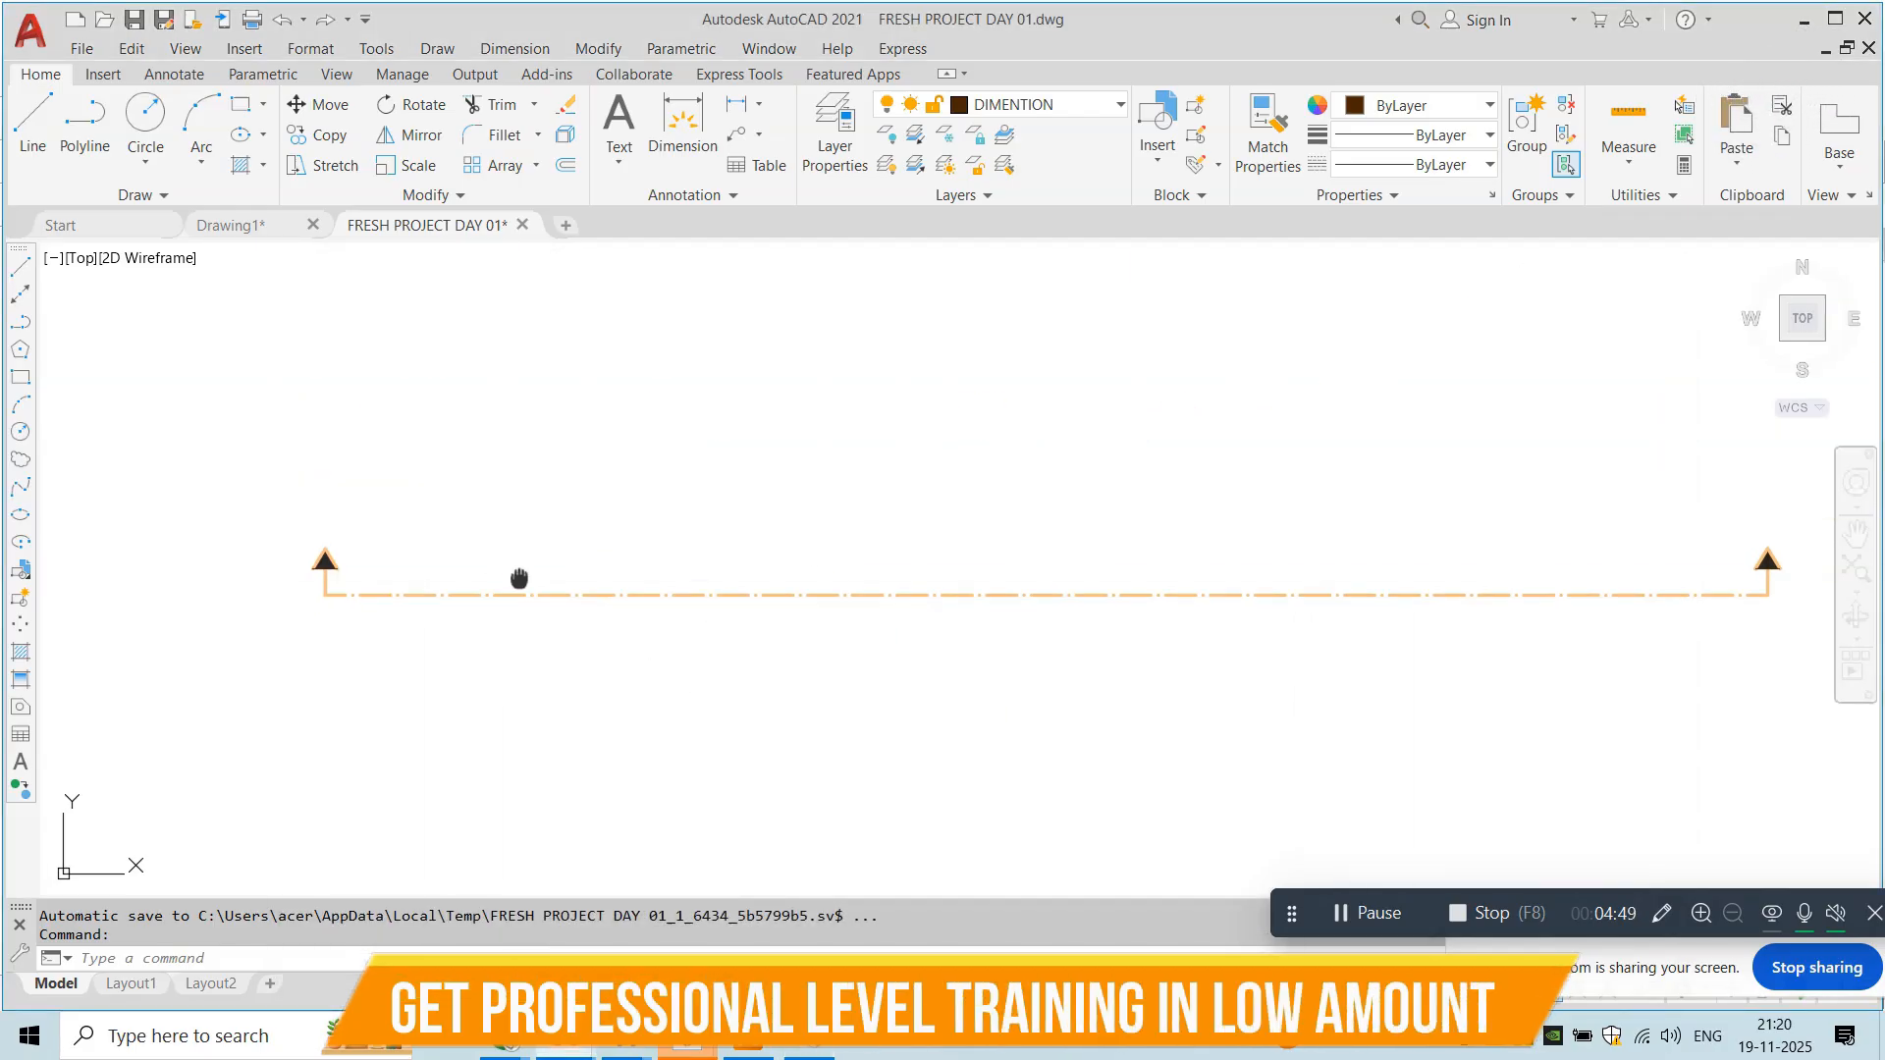
{"action": "scroll", "coordinate": [463, 513], "scroll_direction": "up", "scroll_amount": 5}
{"action": "type", "text": "att"}
{"action": "key", "text": "Return"}
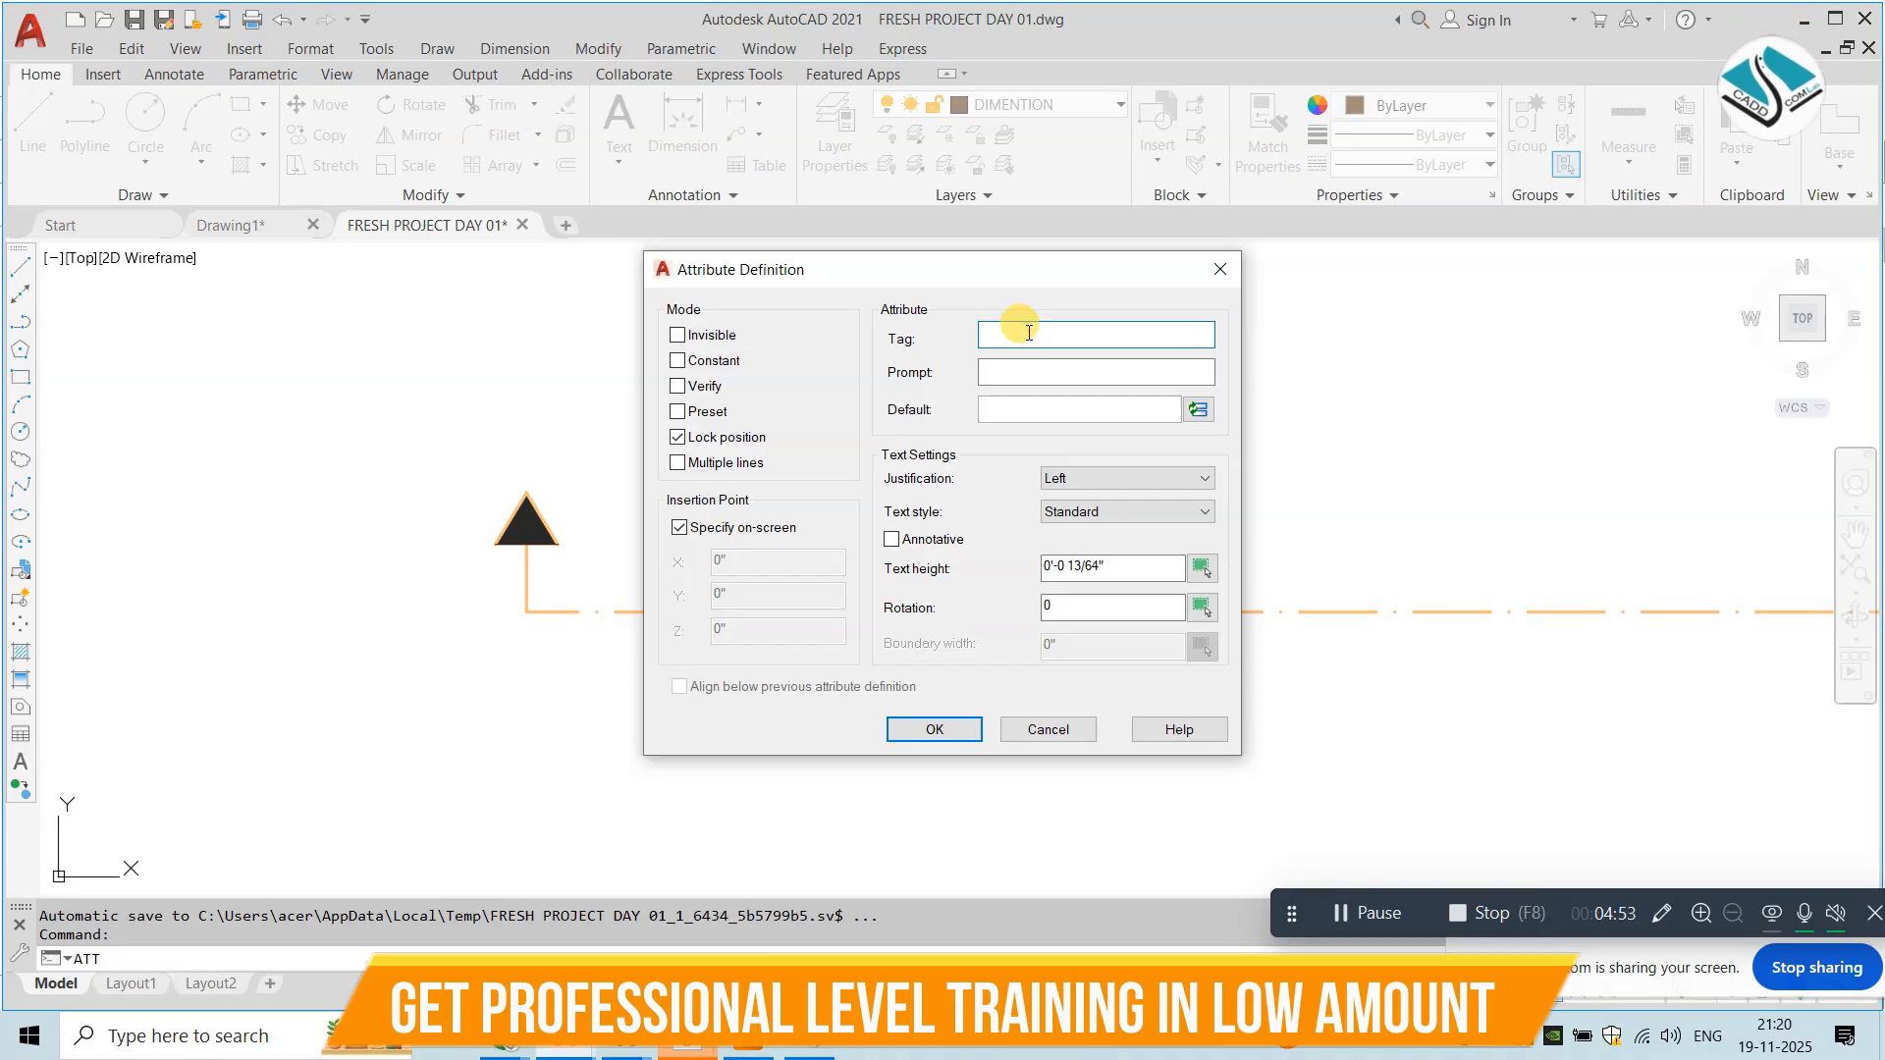
{"action": "type", "text": "x"}
{"action": "left_click_drag", "start_coordinate": [1018, 336], "coordinate": [925, 460]}
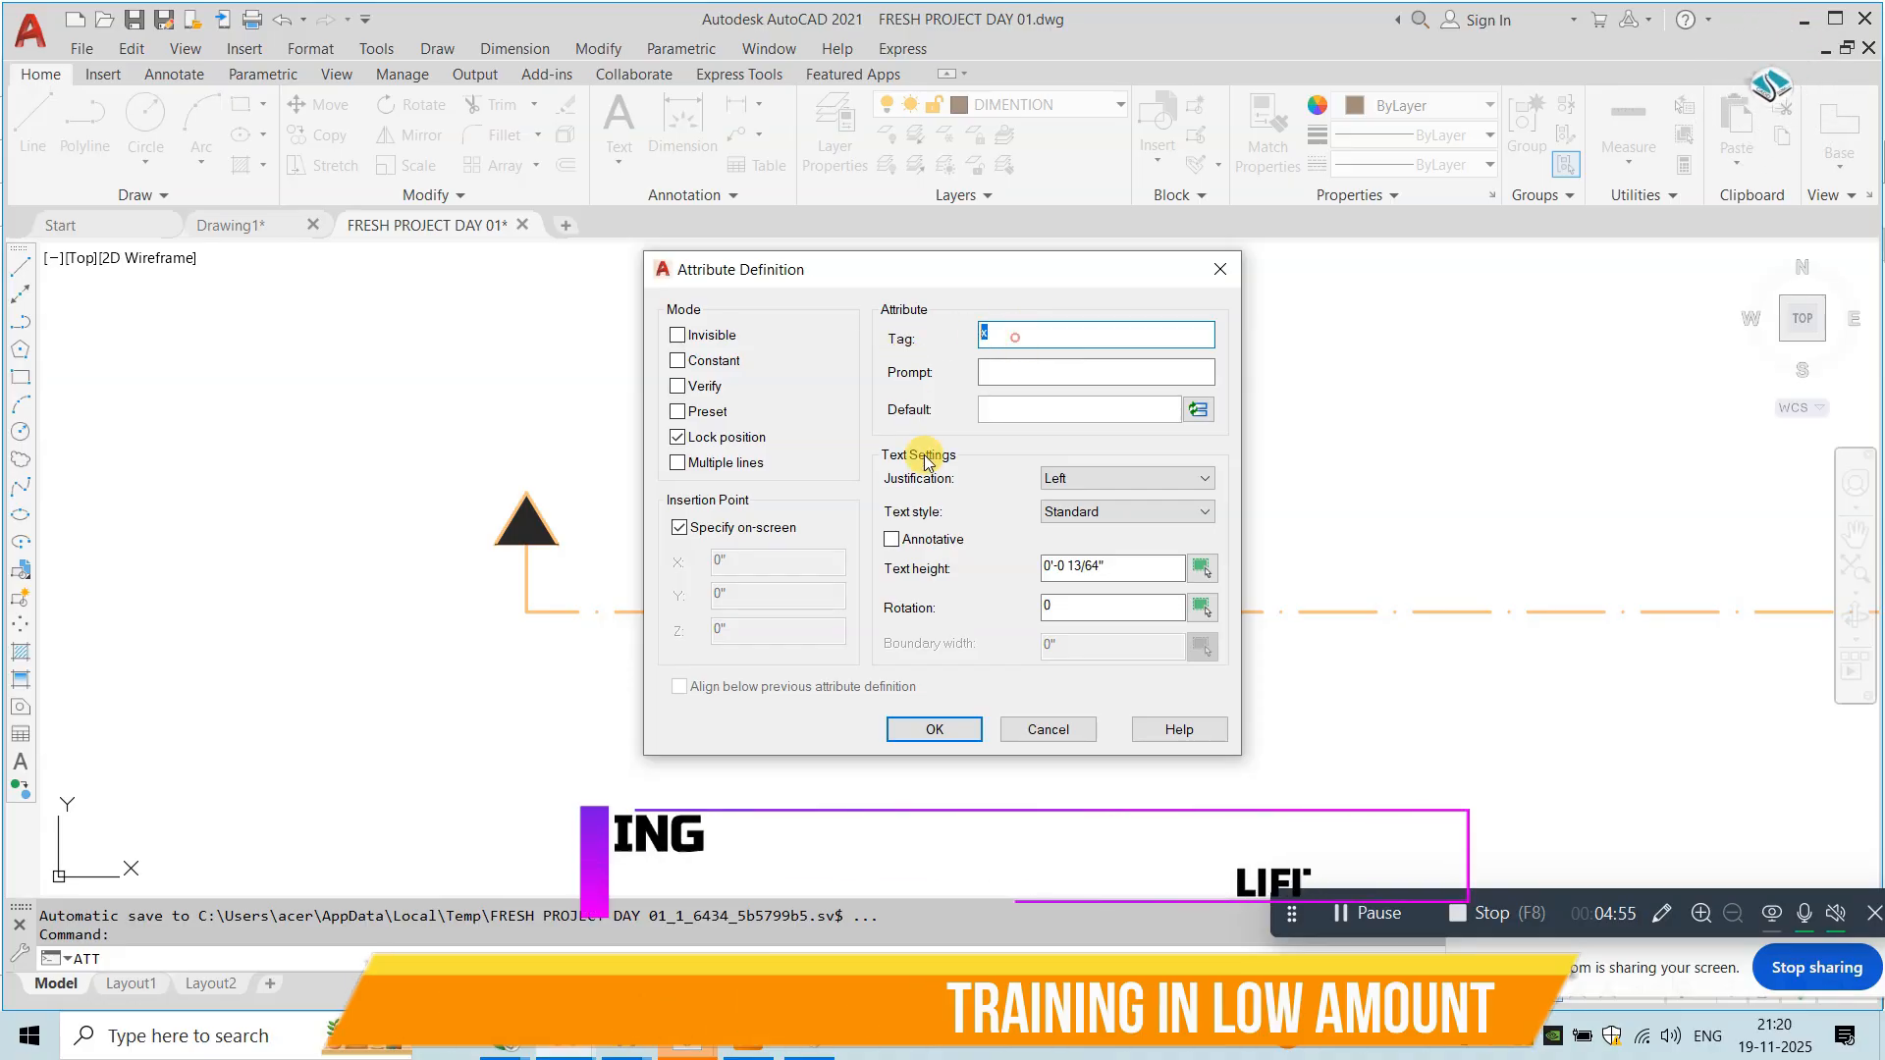
{"action": "left_click", "coordinate": [953, 728]}
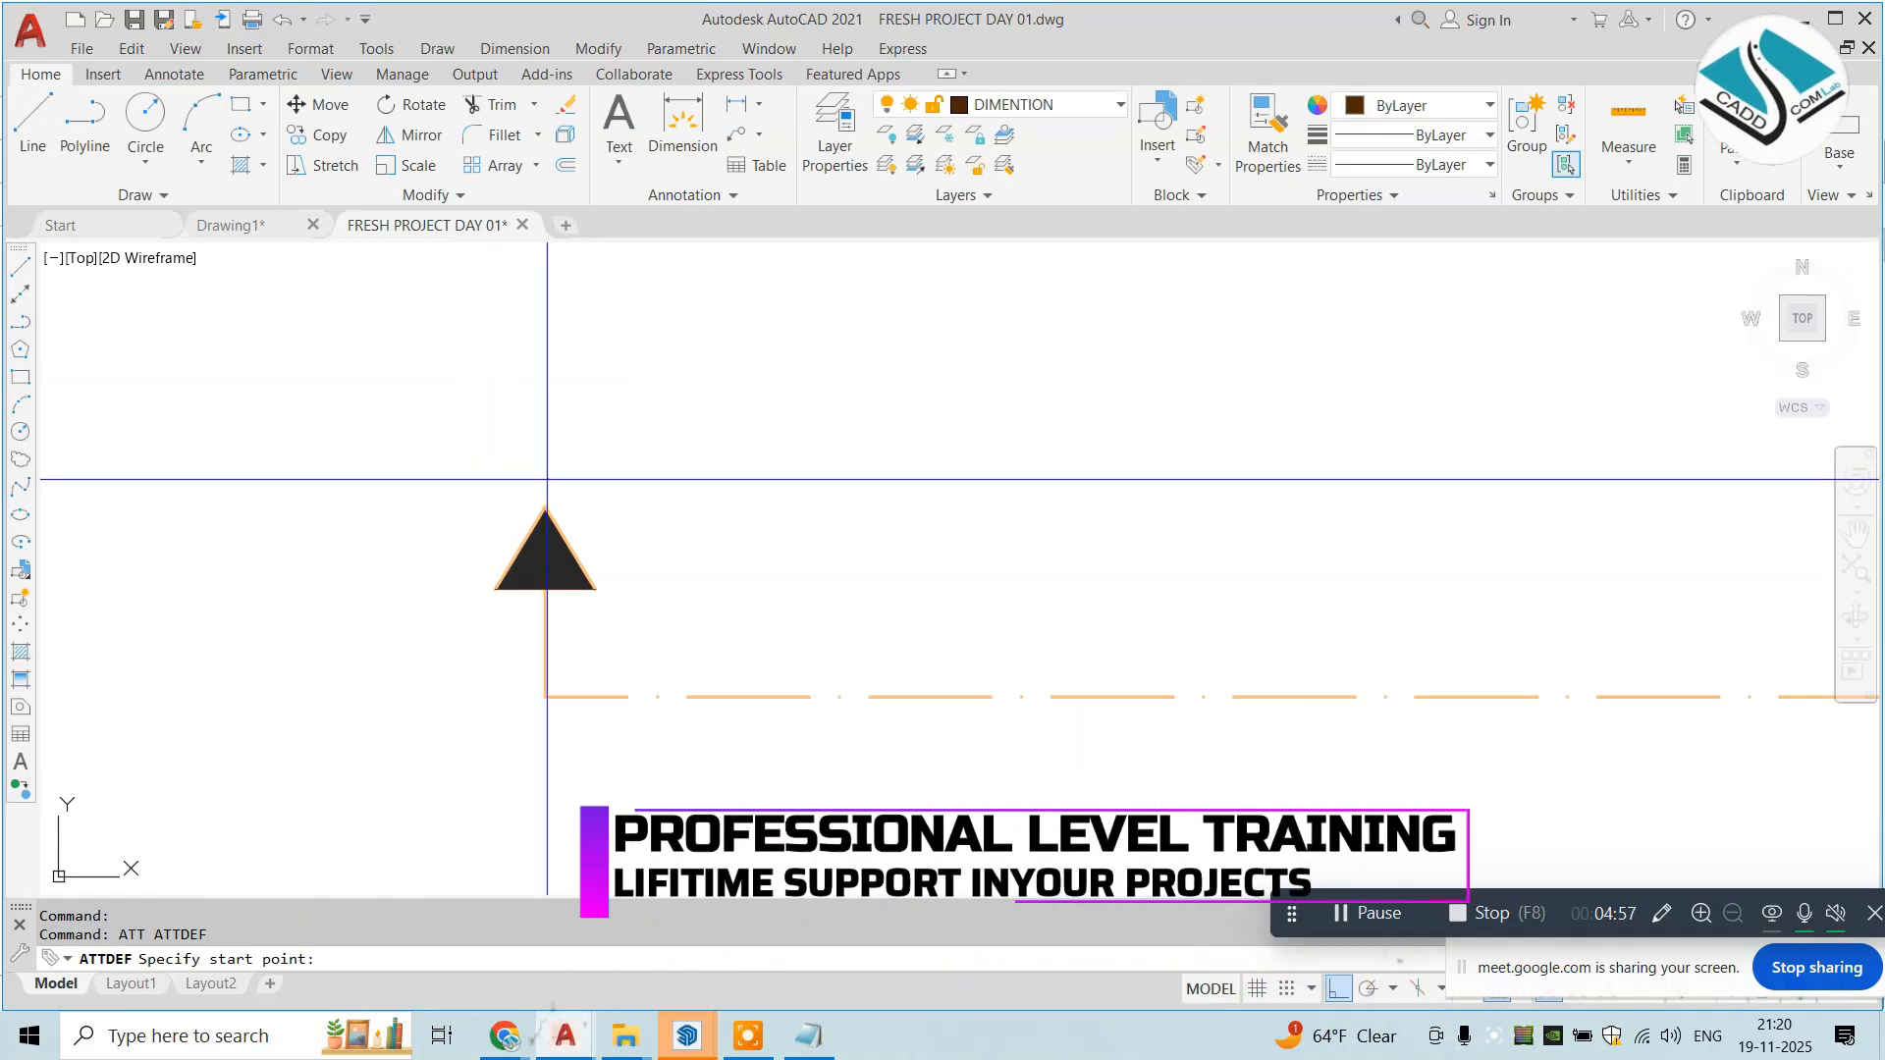
{"action": "left_click", "coordinate": [546, 479]}
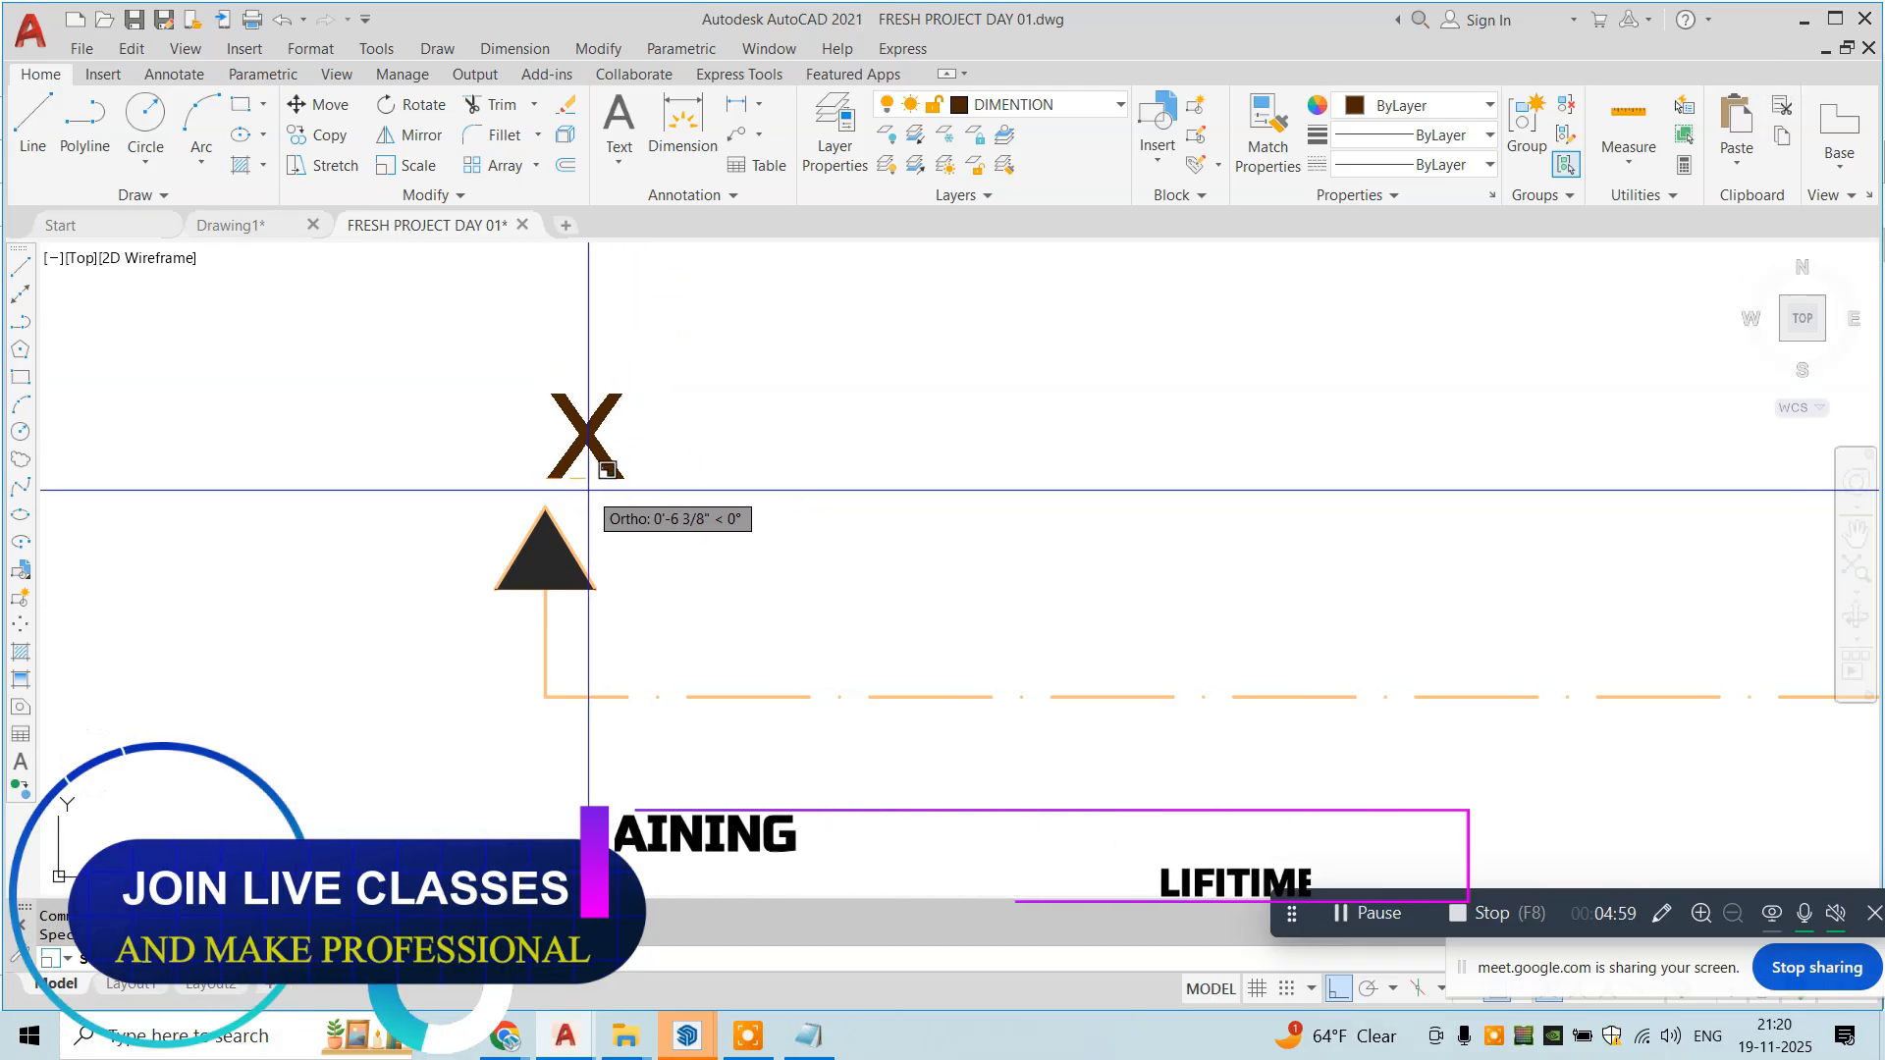
Step: Enlarge the X attribute tag slightly and move it sideways to centre it over the left arrowhead
{"action": "left_click", "coordinate": [593, 488]}
{"action": "left_click", "coordinate": [629, 438]}
{"action": "left_click", "coordinate": [535, 467]}
{"action": "type", "text": "m"}
{"action": "key", "text": "Return"}
{"action": "left_click", "coordinate": [746, 420]}
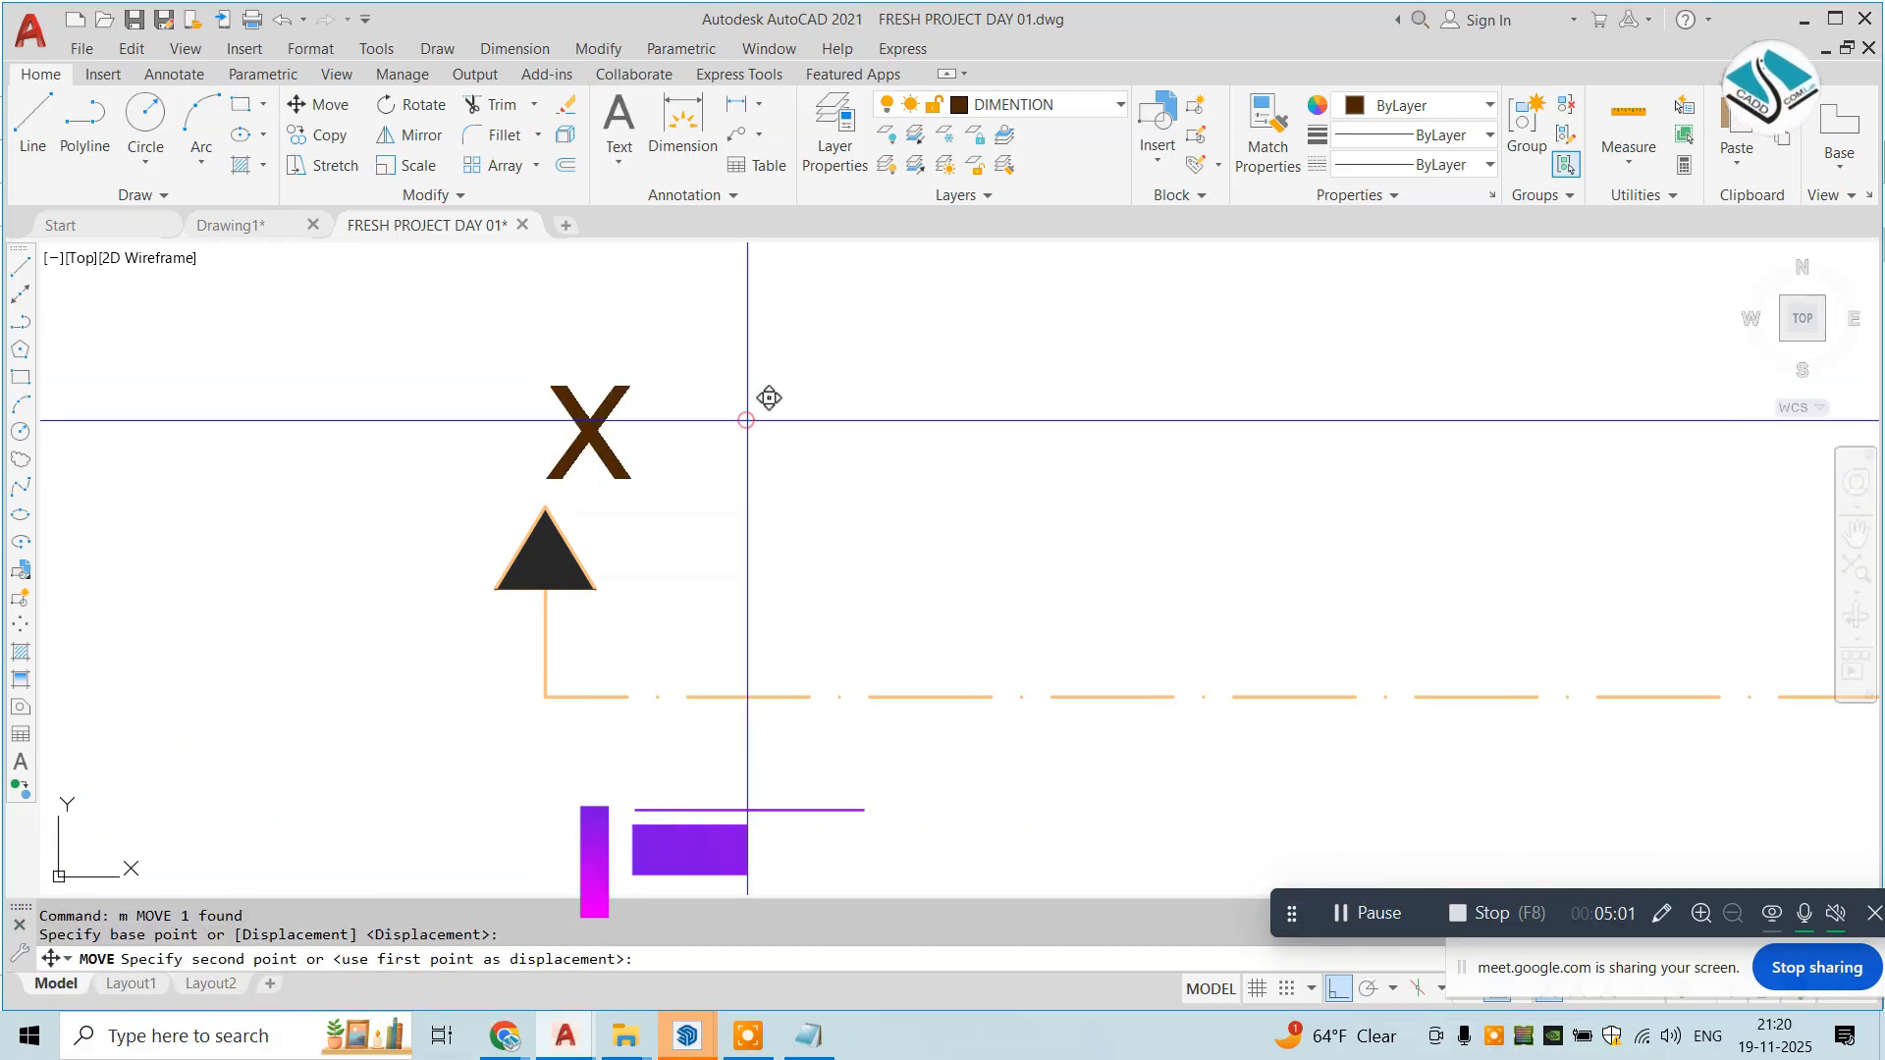
{"action": "left_click", "coordinate": [697, 423]}
Step: Copy the X attribute tag from the left arrowhead to the arrowhead at the section line's right end
{"action": "left_click", "coordinate": [463, 457]}
{"action": "type", "text": "c"}
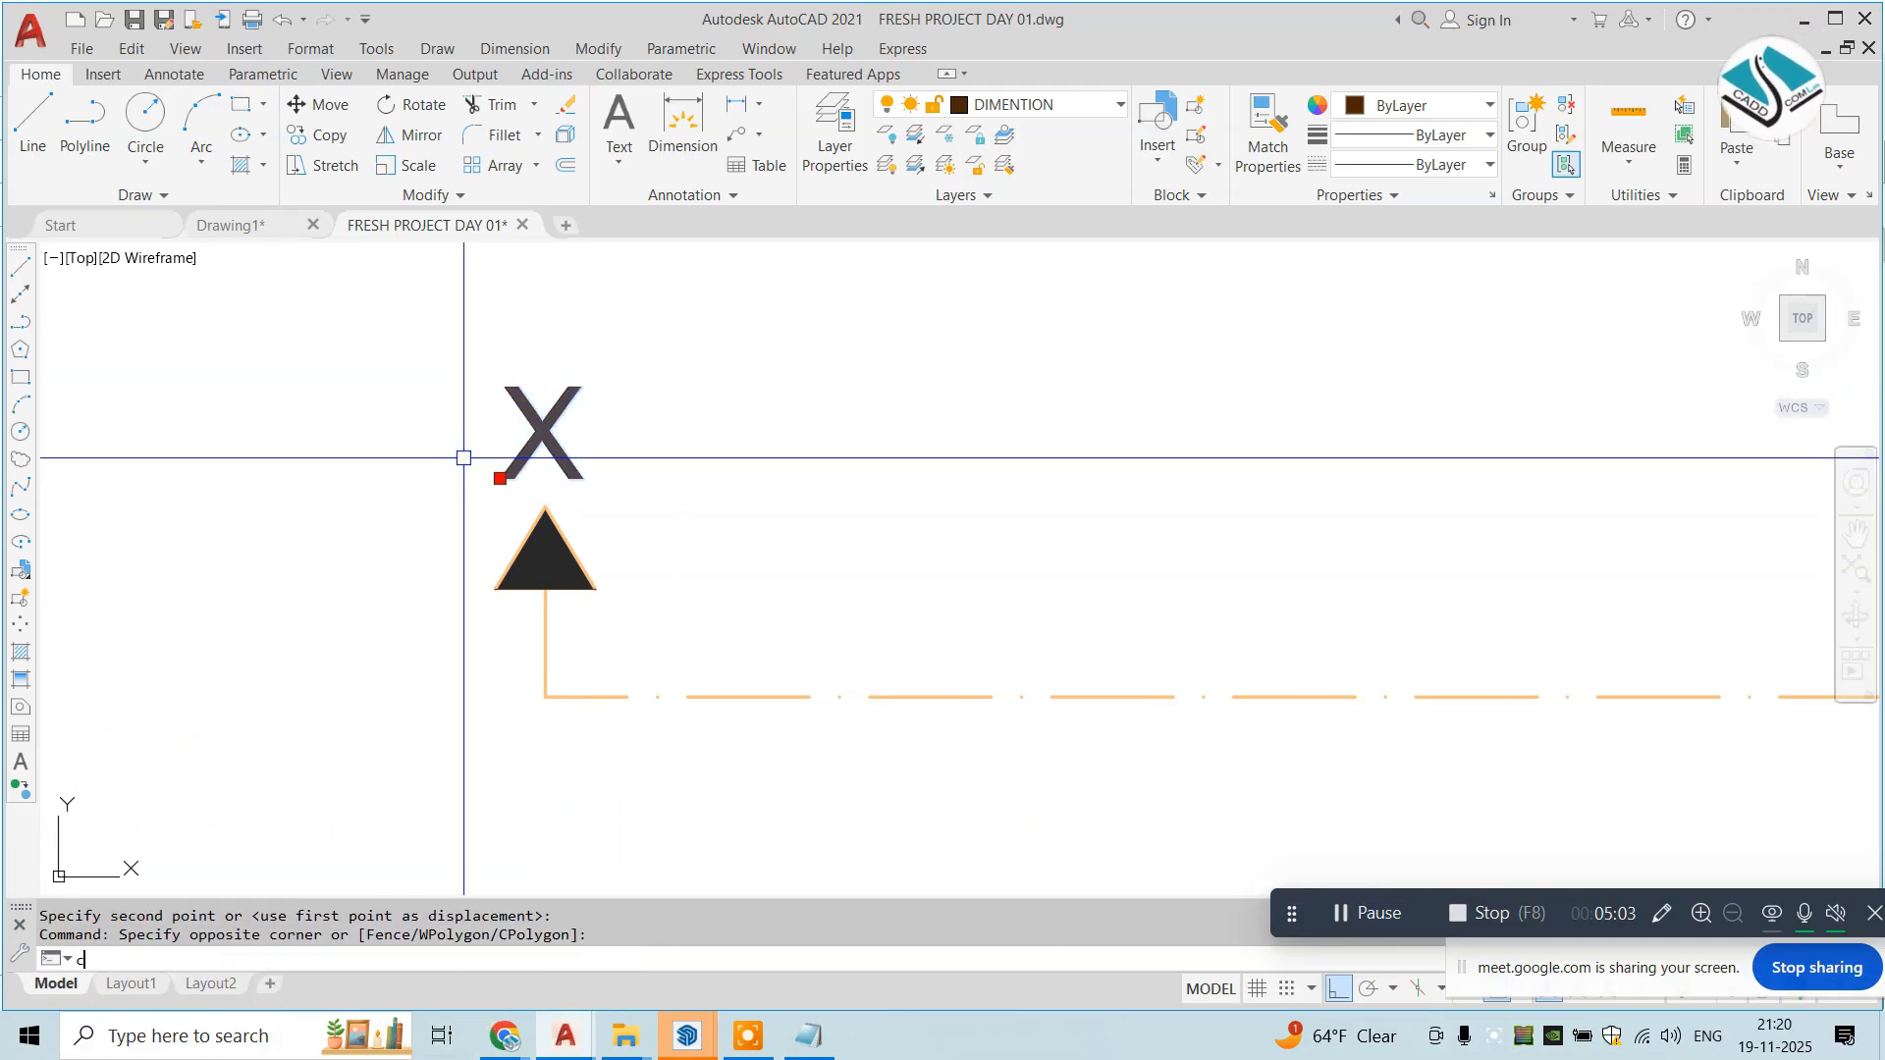
{"action": "type", "text": "o"}
{"action": "key", "text": "Return"}
{"action": "left_click", "coordinate": [539, 462]}
{"action": "scroll", "coordinate": [444, 473], "scroll_direction": "down", "scroll_amount": 6}
{"action": "middle_click_drag", "start_coordinate": [1532, 511], "coordinate": [687, 520]}
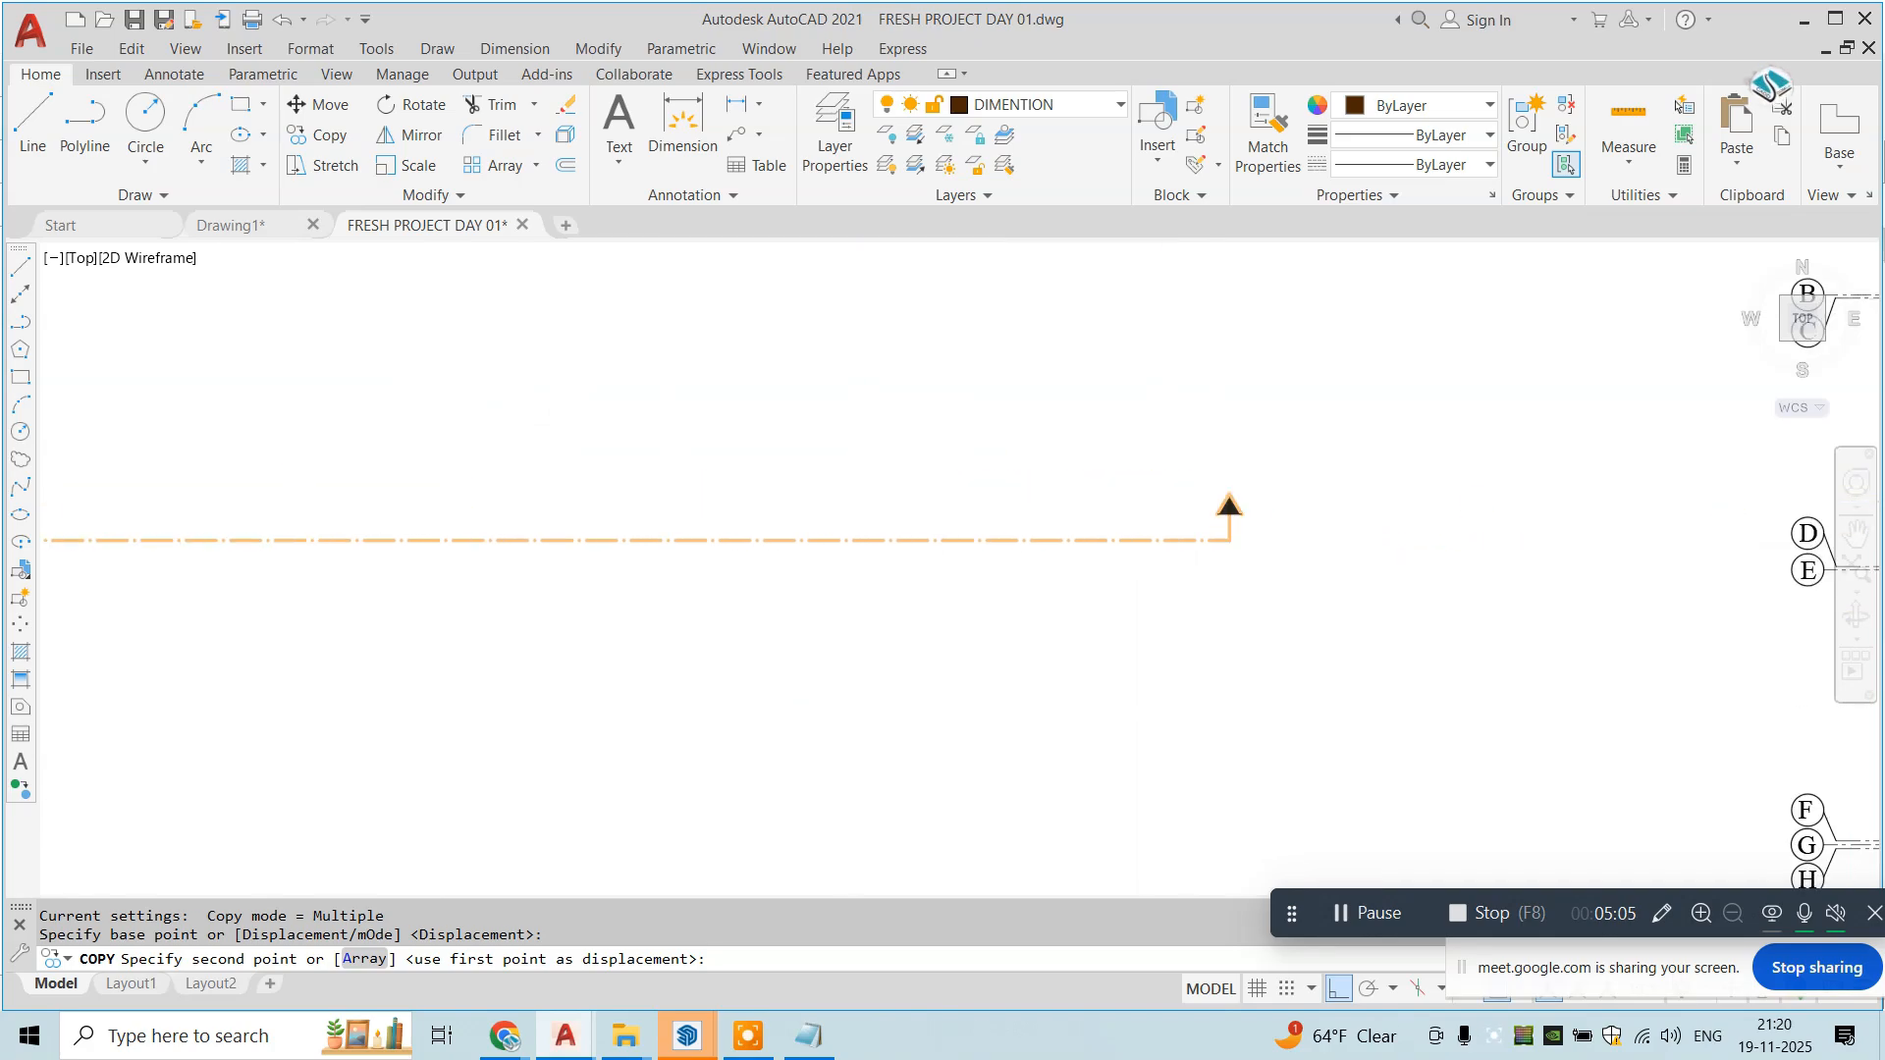
{"action": "scroll", "coordinate": [1277, 452], "scroll_direction": "up", "scroll_amount": 5}
{"action": "left_click", "coordinate": [1293, 434]}
{"action": "key", "text": "Escape"}
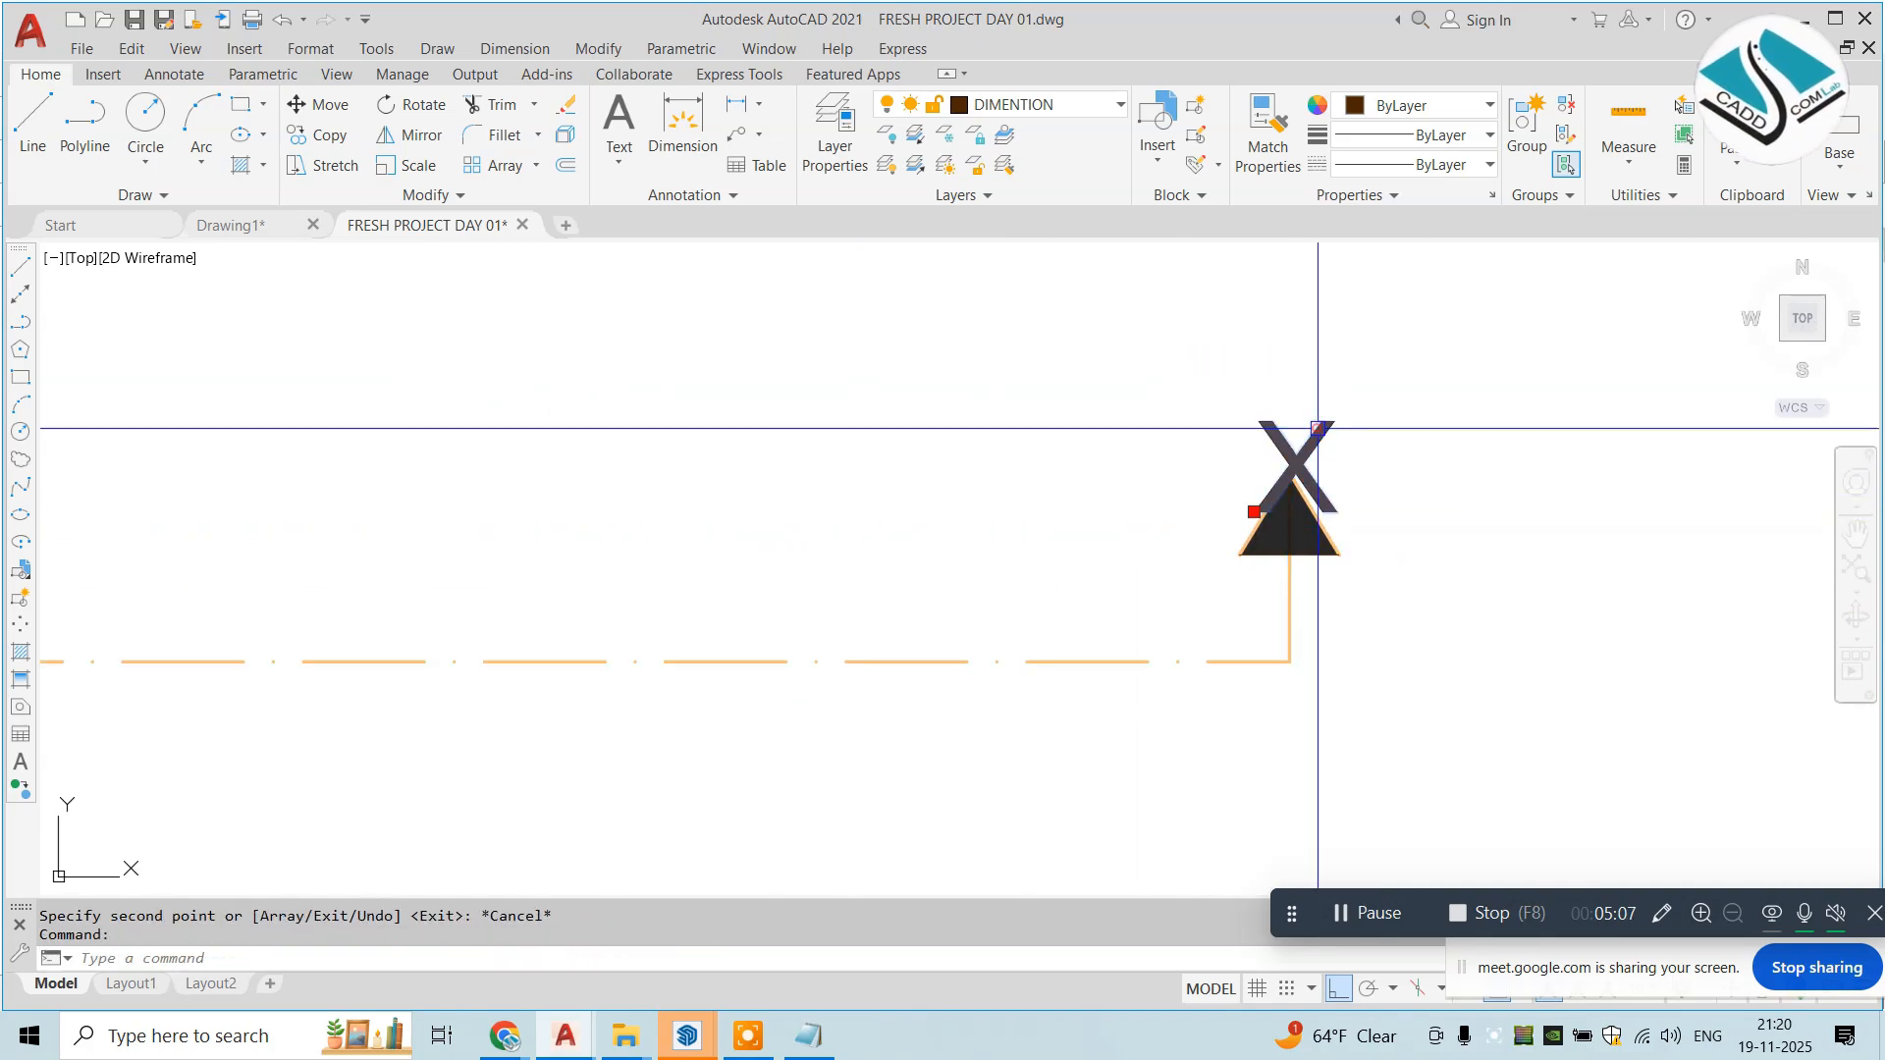
Step: Move the copied X tag straight up so it clears the tip of the right arrowhead
{"action": "type", "text": "m"}
{"action": "key", "text": "Return"}
{"action": "left_click", "coordinate": [1418, 456]}
{"action": "left_click", "coordinate": [1418, 413]}
{"action": "key", "text": "Escape"}
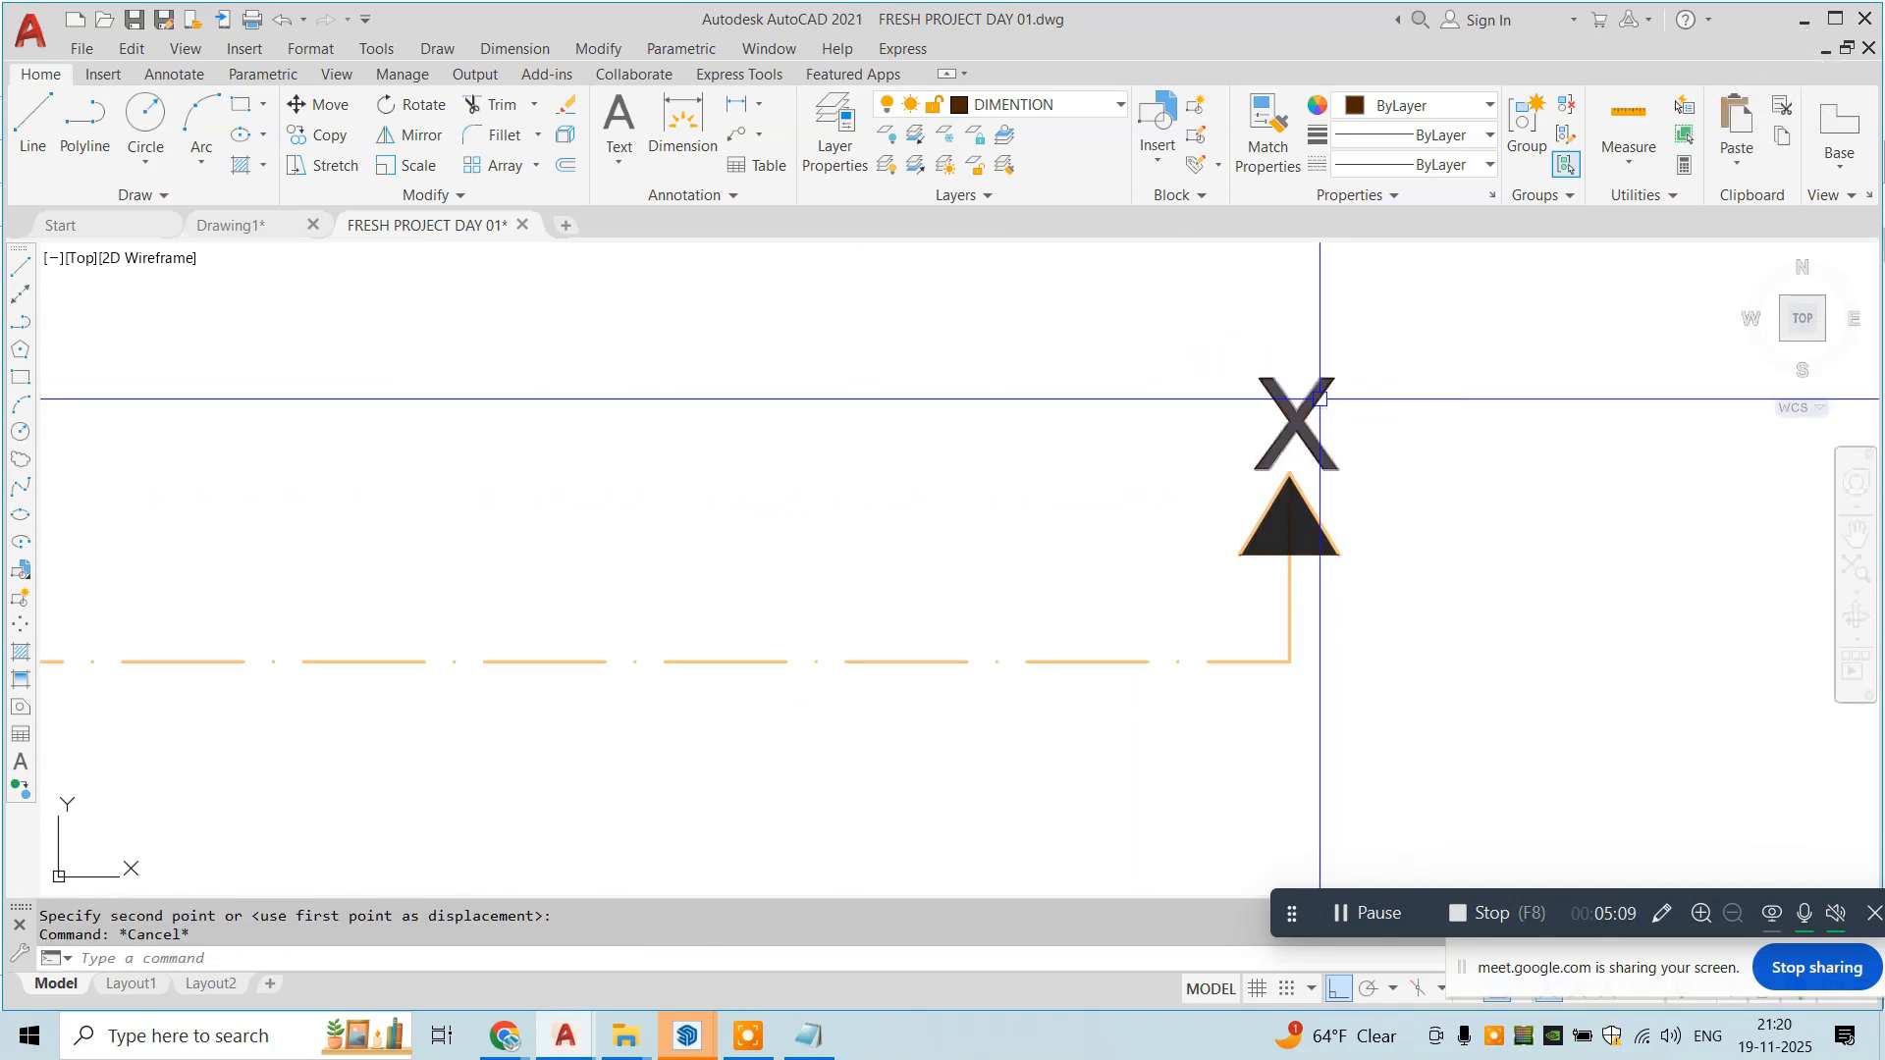
Step: Start a block definition named dasdsad and select the whole section line with both arrowheads and X tags
{"action": "scroll", "coordinate": [1319, 396], "scroll_direction": "down", "scroll_amount": 6}
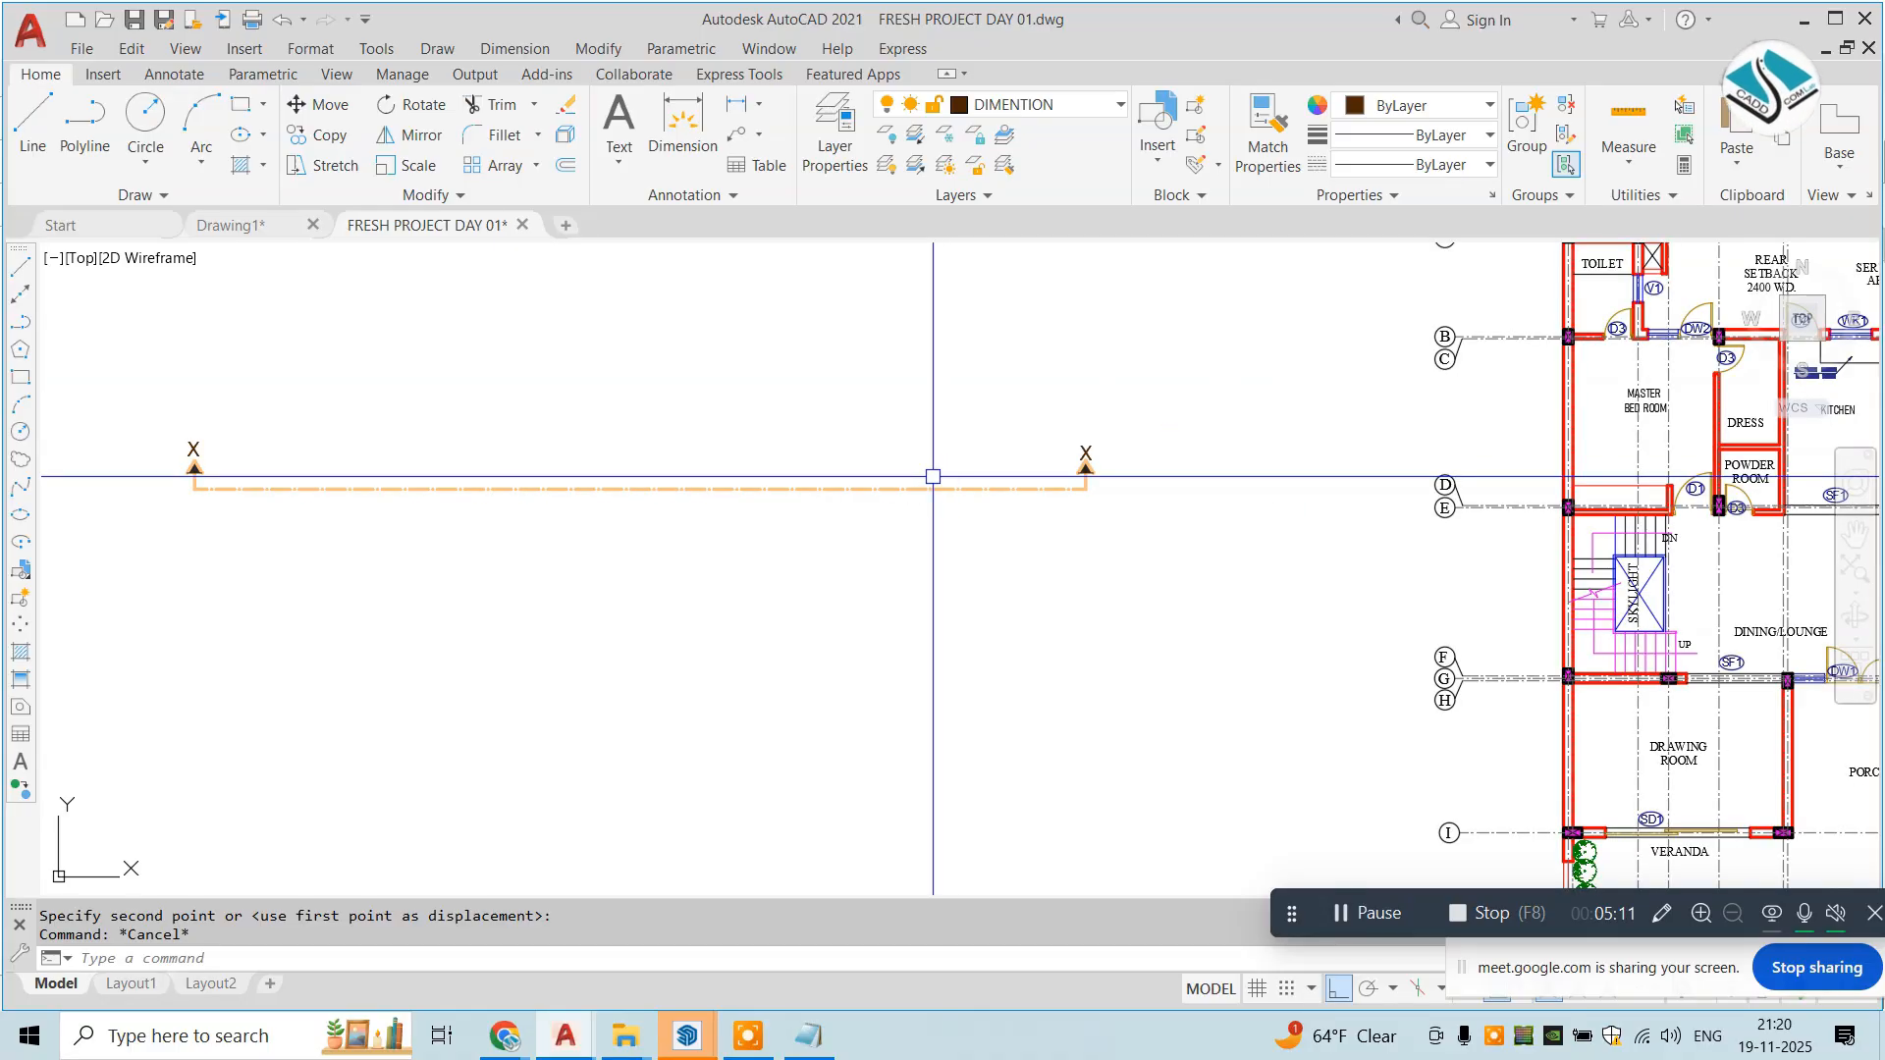
{"action": "middle_click_drag", "start_coordinate": [729, 471], "coordinate": [858, 495]}
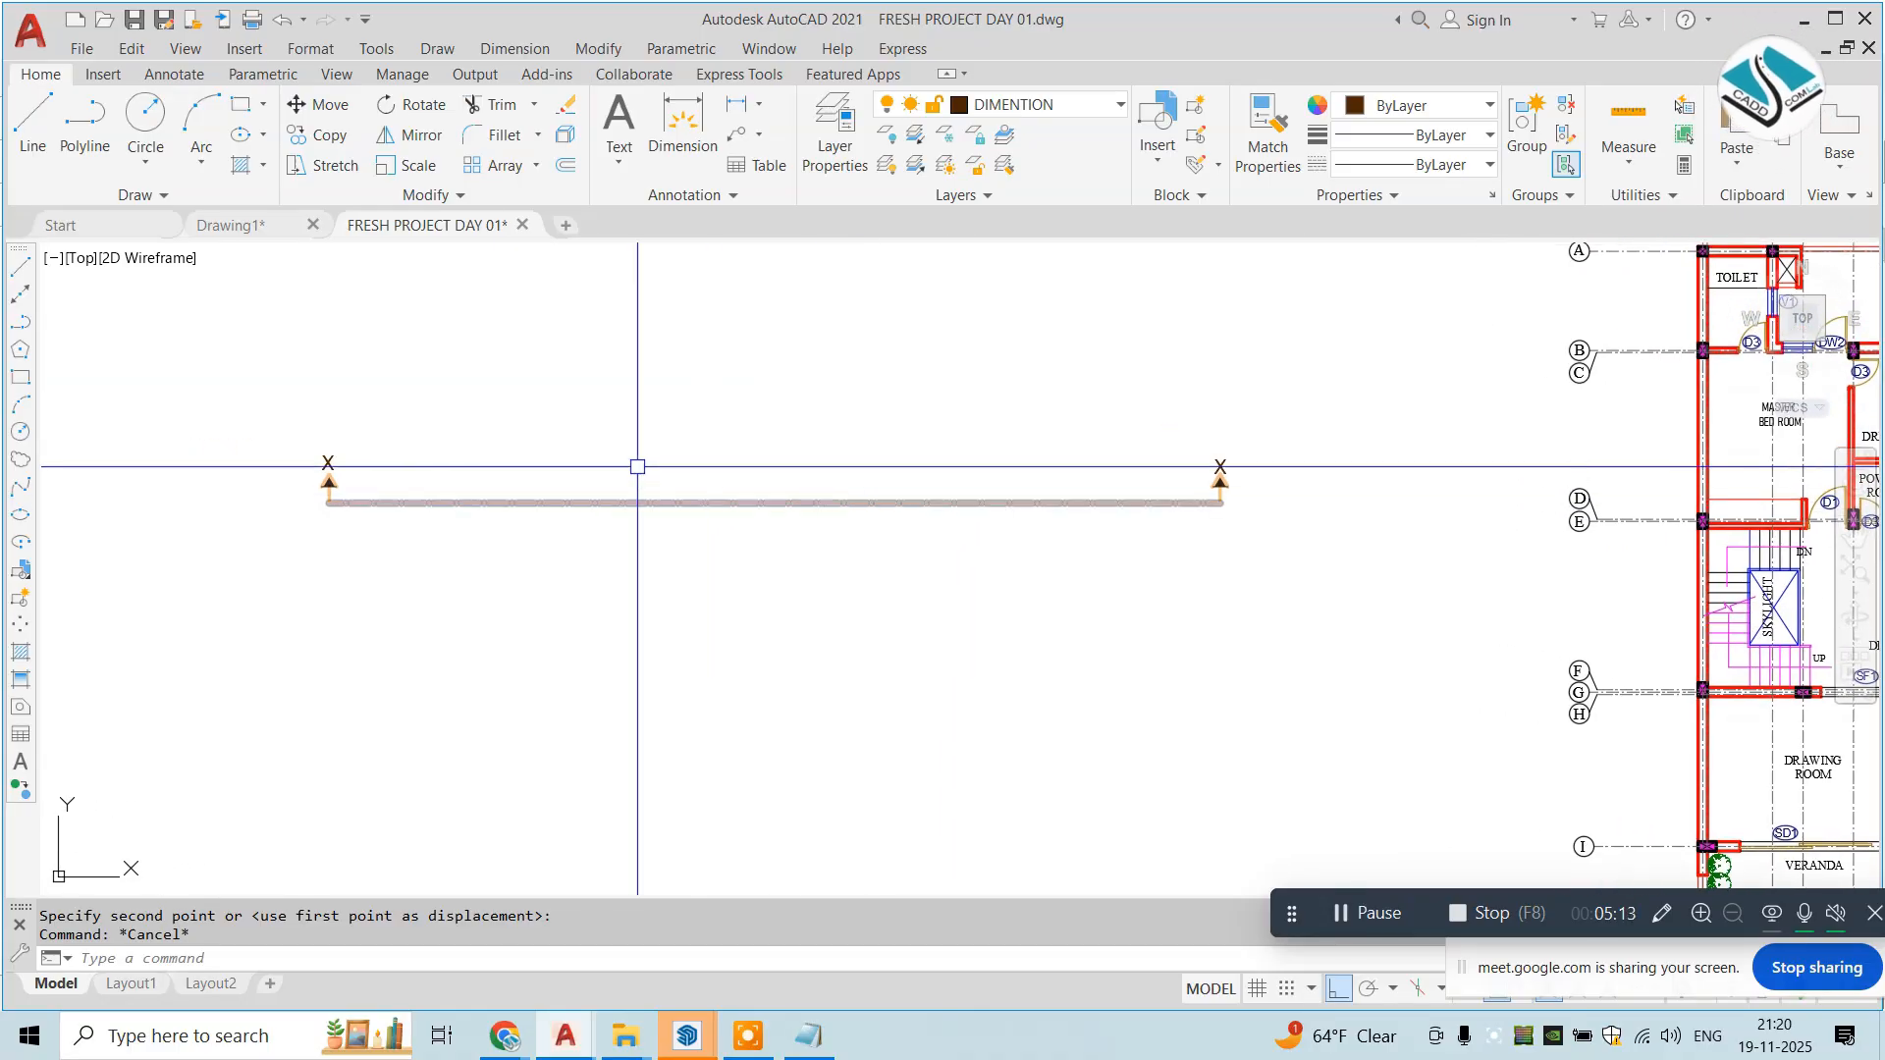
{"action": "scroll", "coordinate": [517, 458], "scroll_direction": "up", "scroll_amount": 2}
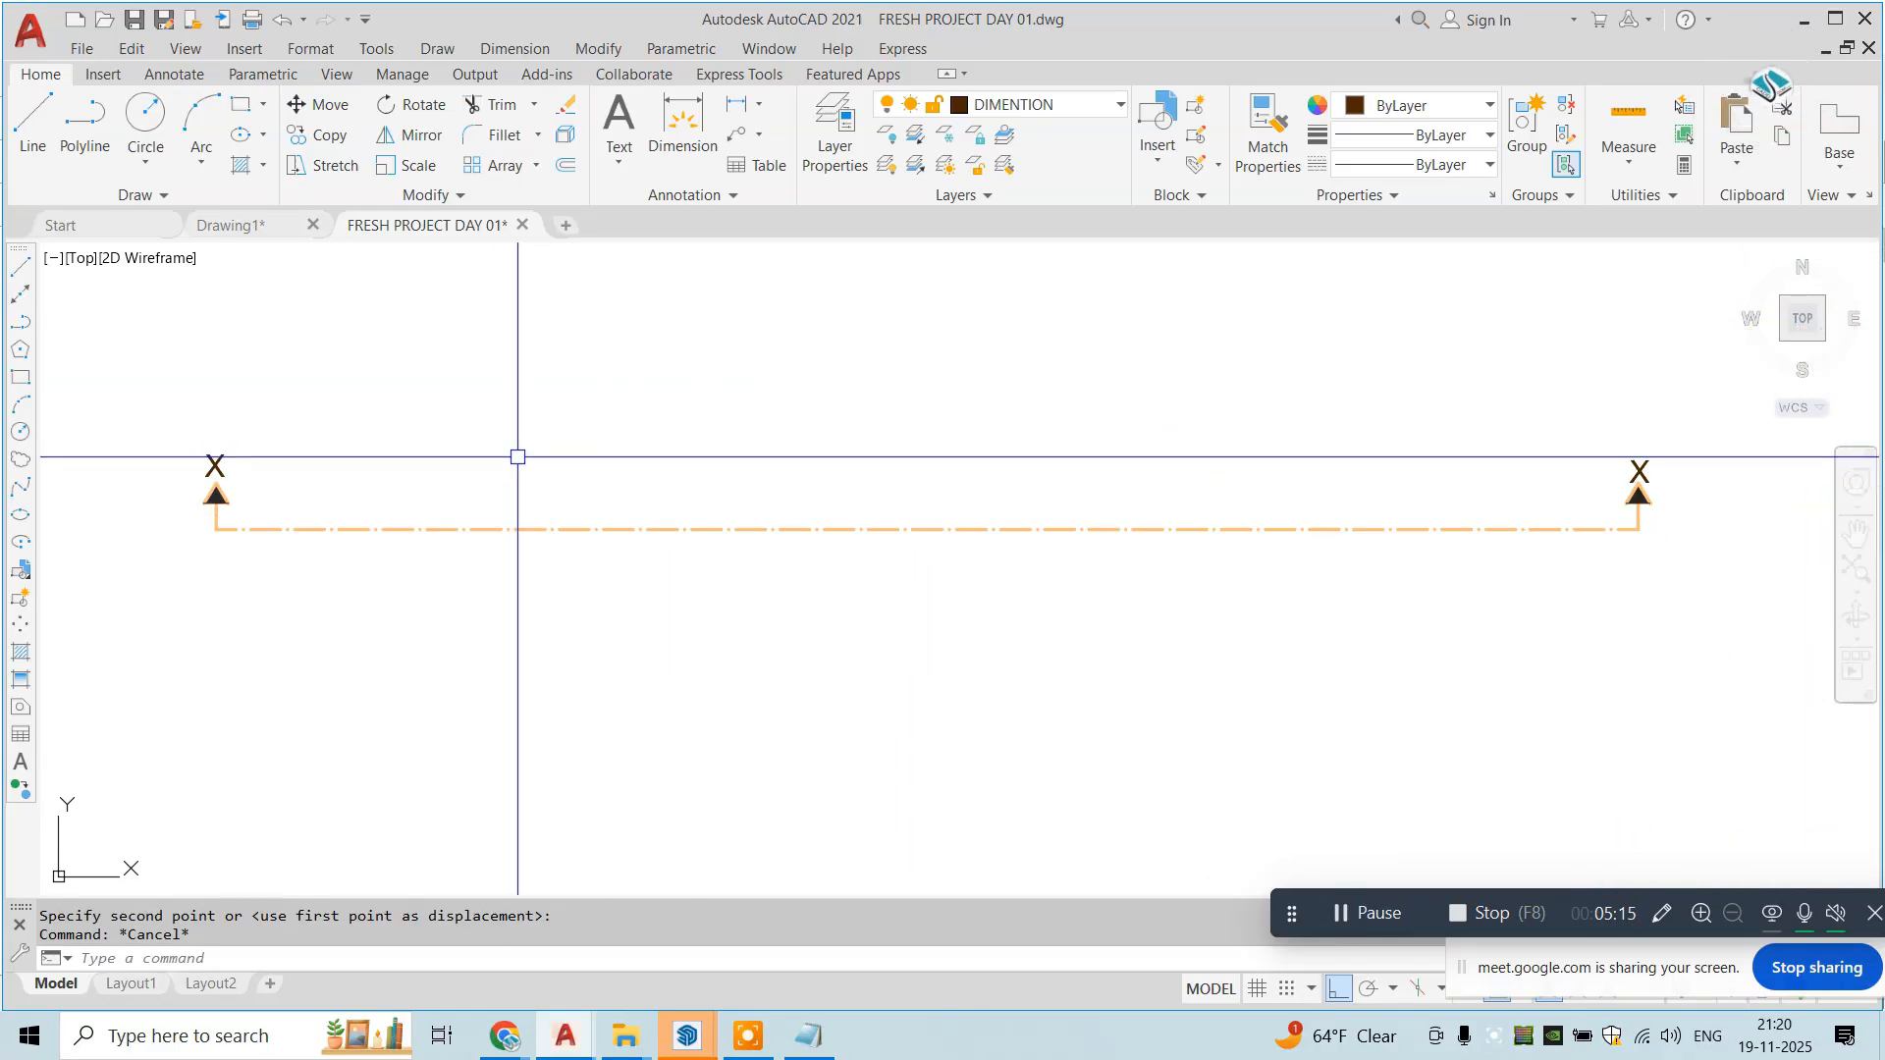
{"action": "type", "text": "b"}
{"action": "key", "text": "Return"}
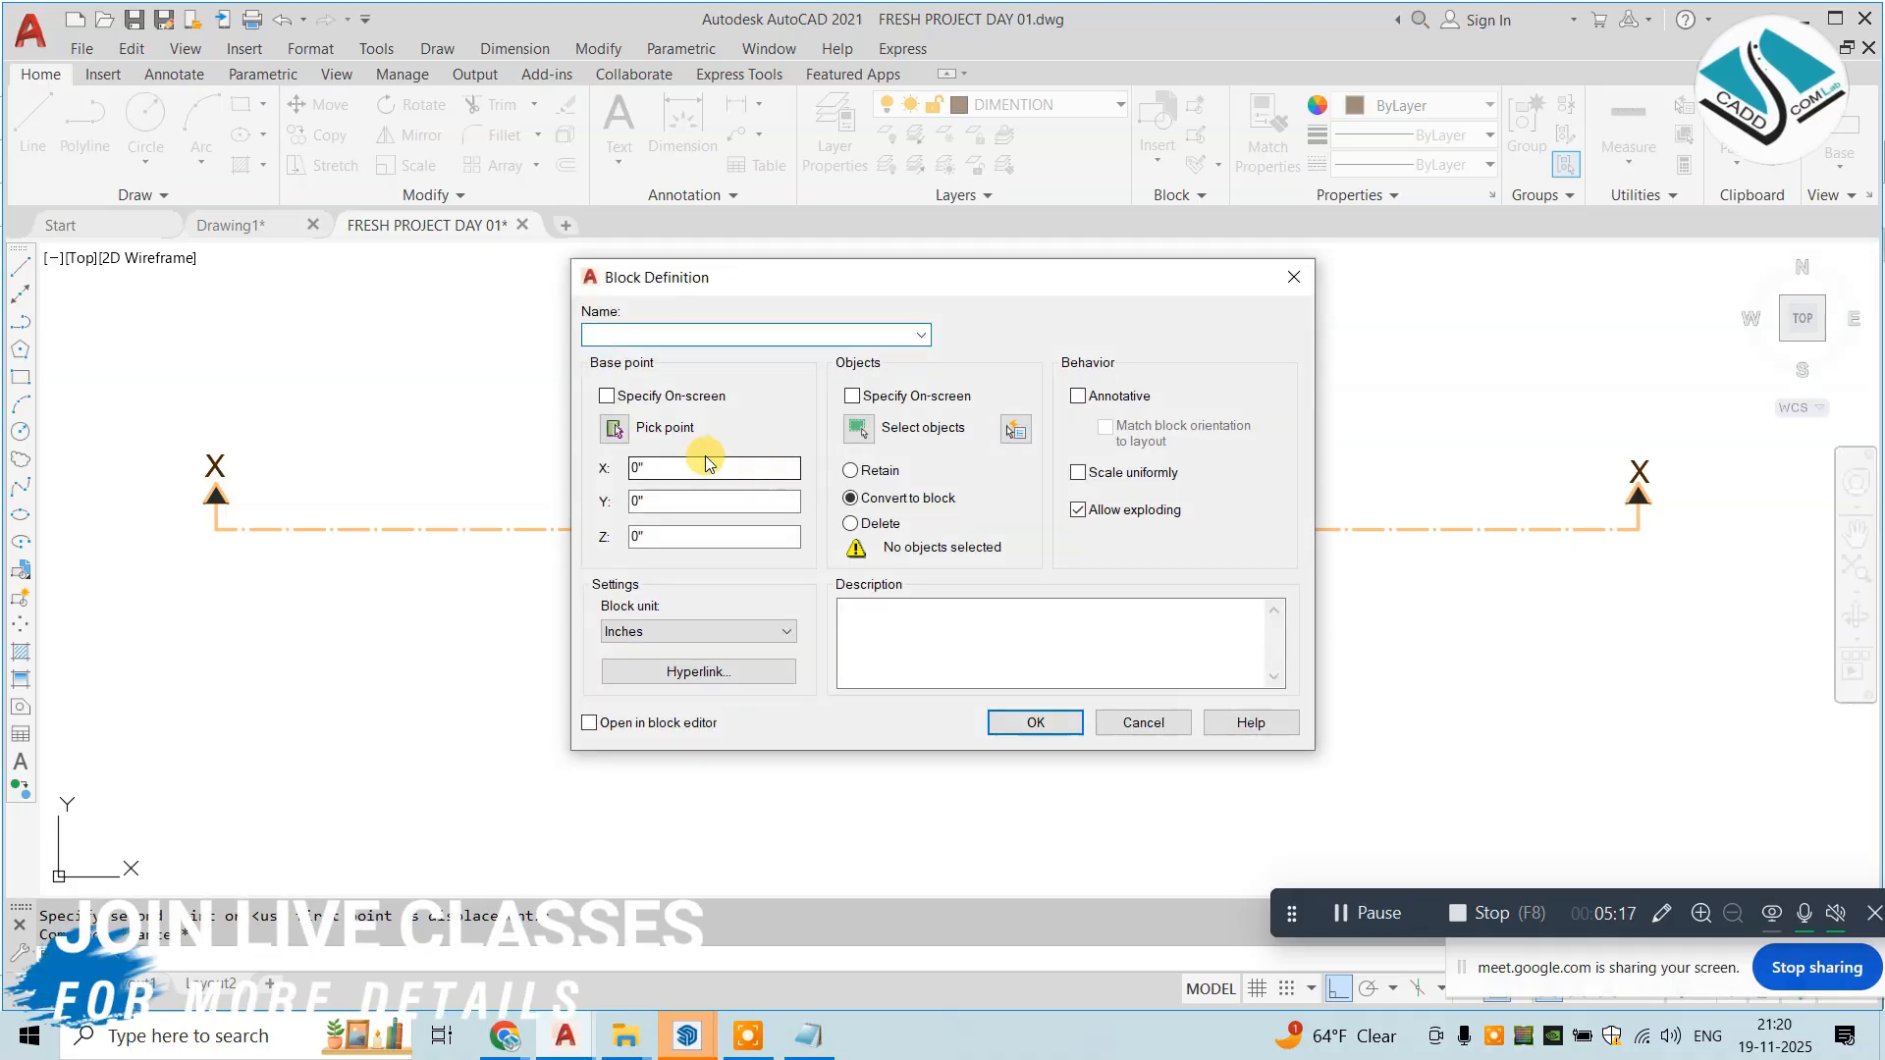
{"action": "type", "text": "dasdasd"}
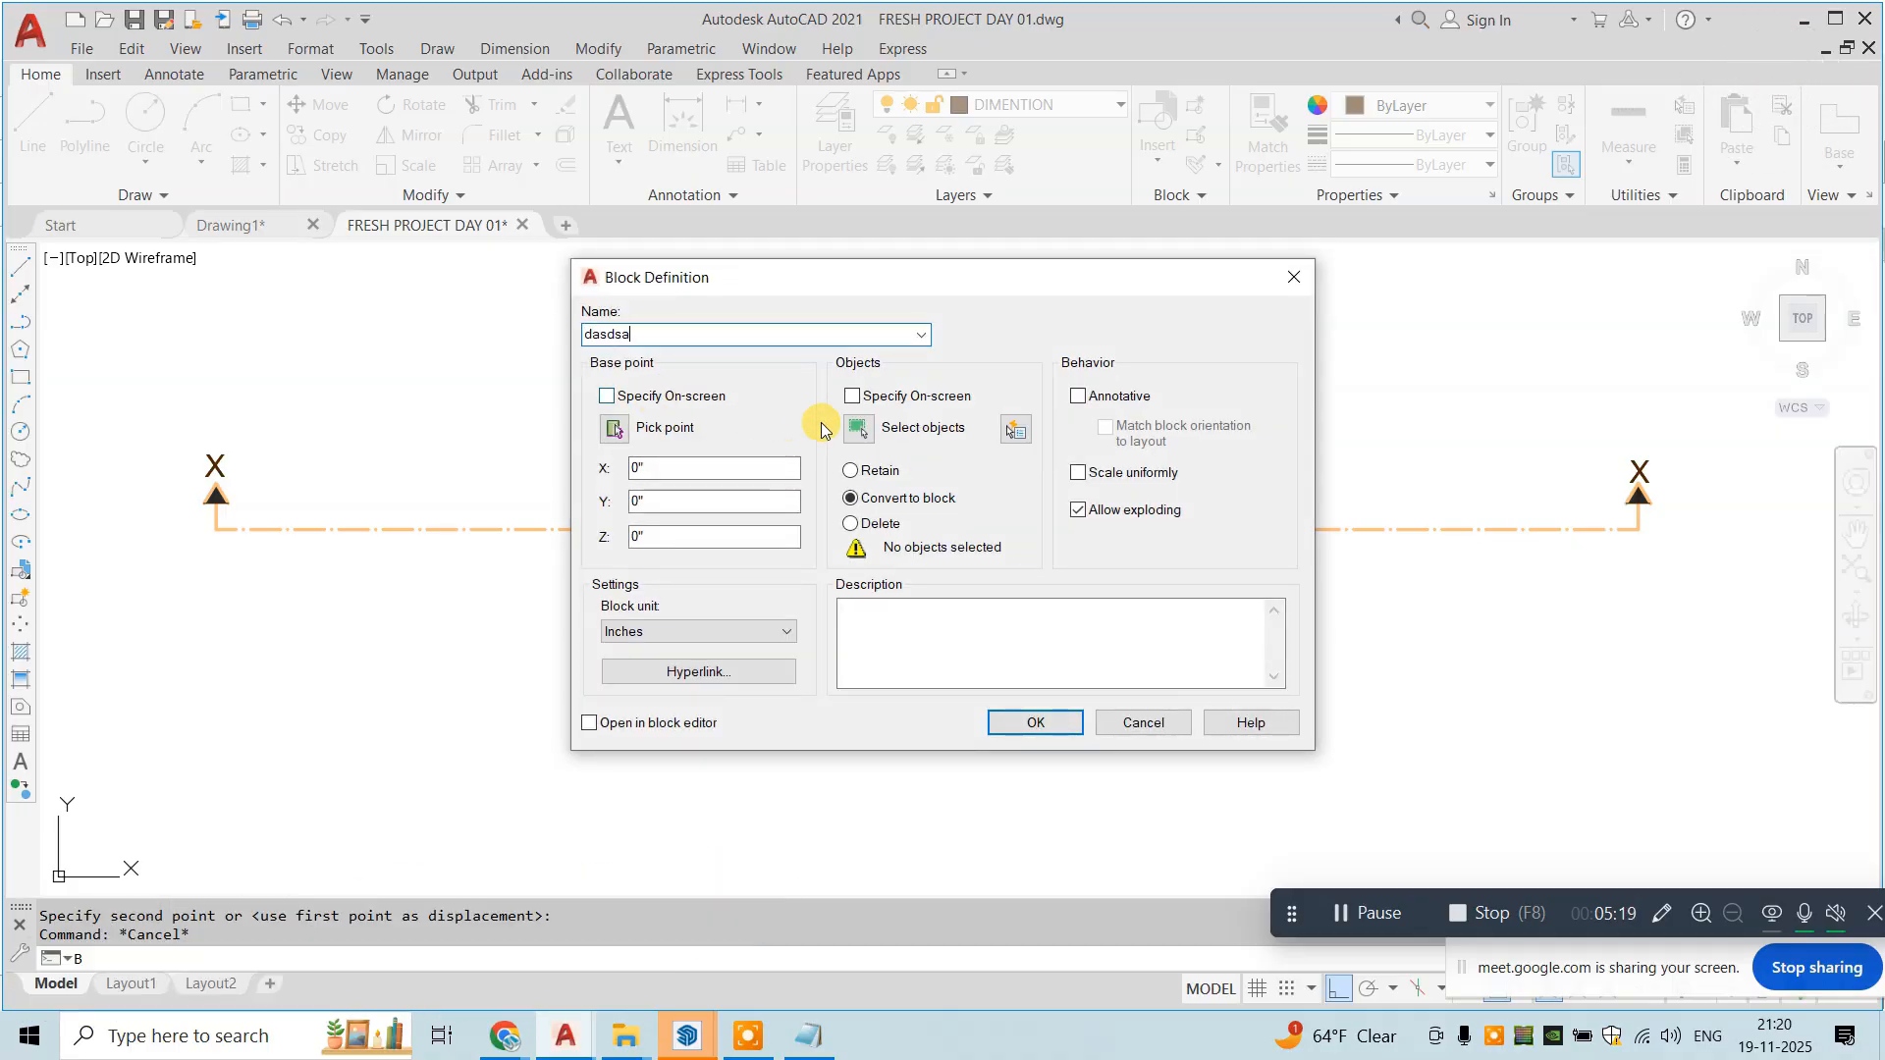
{"action": "left_click", "coordinate": [848, 434]}
{"action": "scroll", "coordinate": [847, 435], "scroll_direction": "down", "scroll_amount": 2}
{"action": "left_click", "coordinate": [1375, 401]}
{"action": "left_click", "coordinate": [590, 528]}
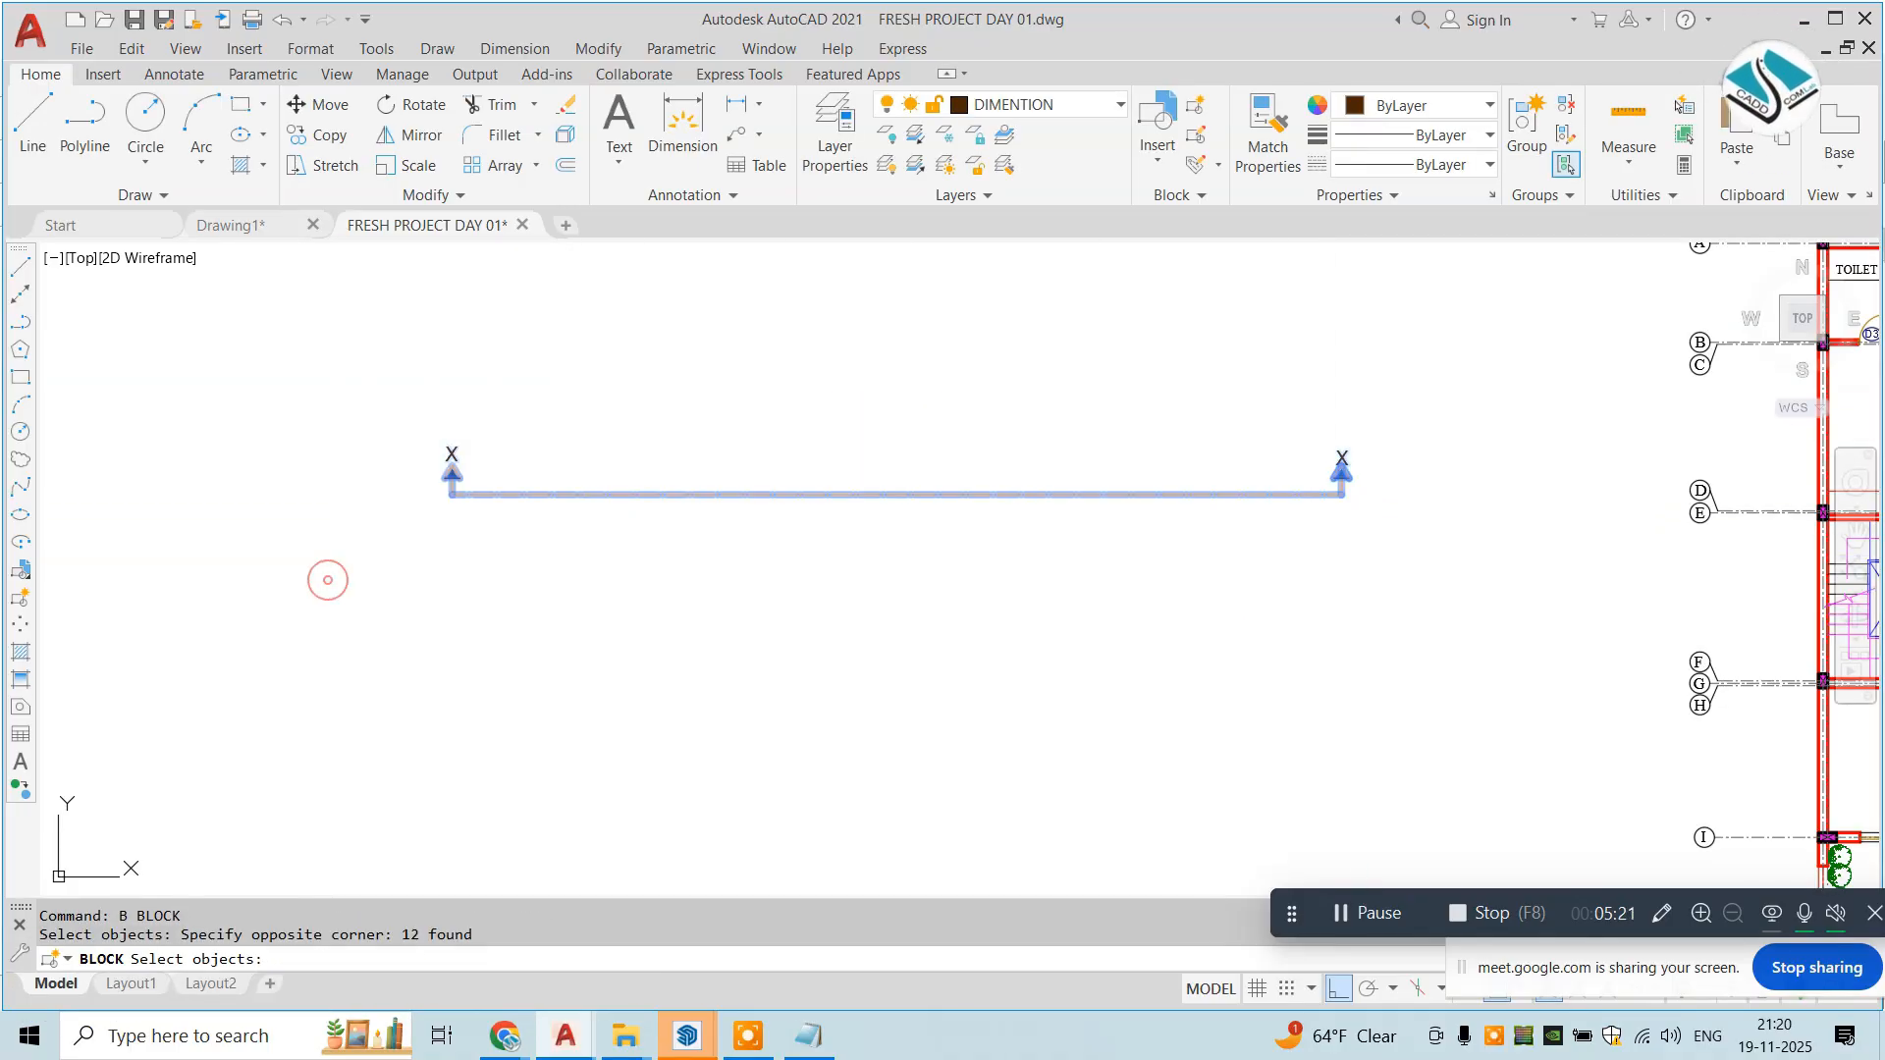
{"action": "key", "text": "Return"}
Step: Set the block's base point at the section line's left corner and create it with attribute values x and x'
{"action": "left_click", "coordinate": [614, 429]}
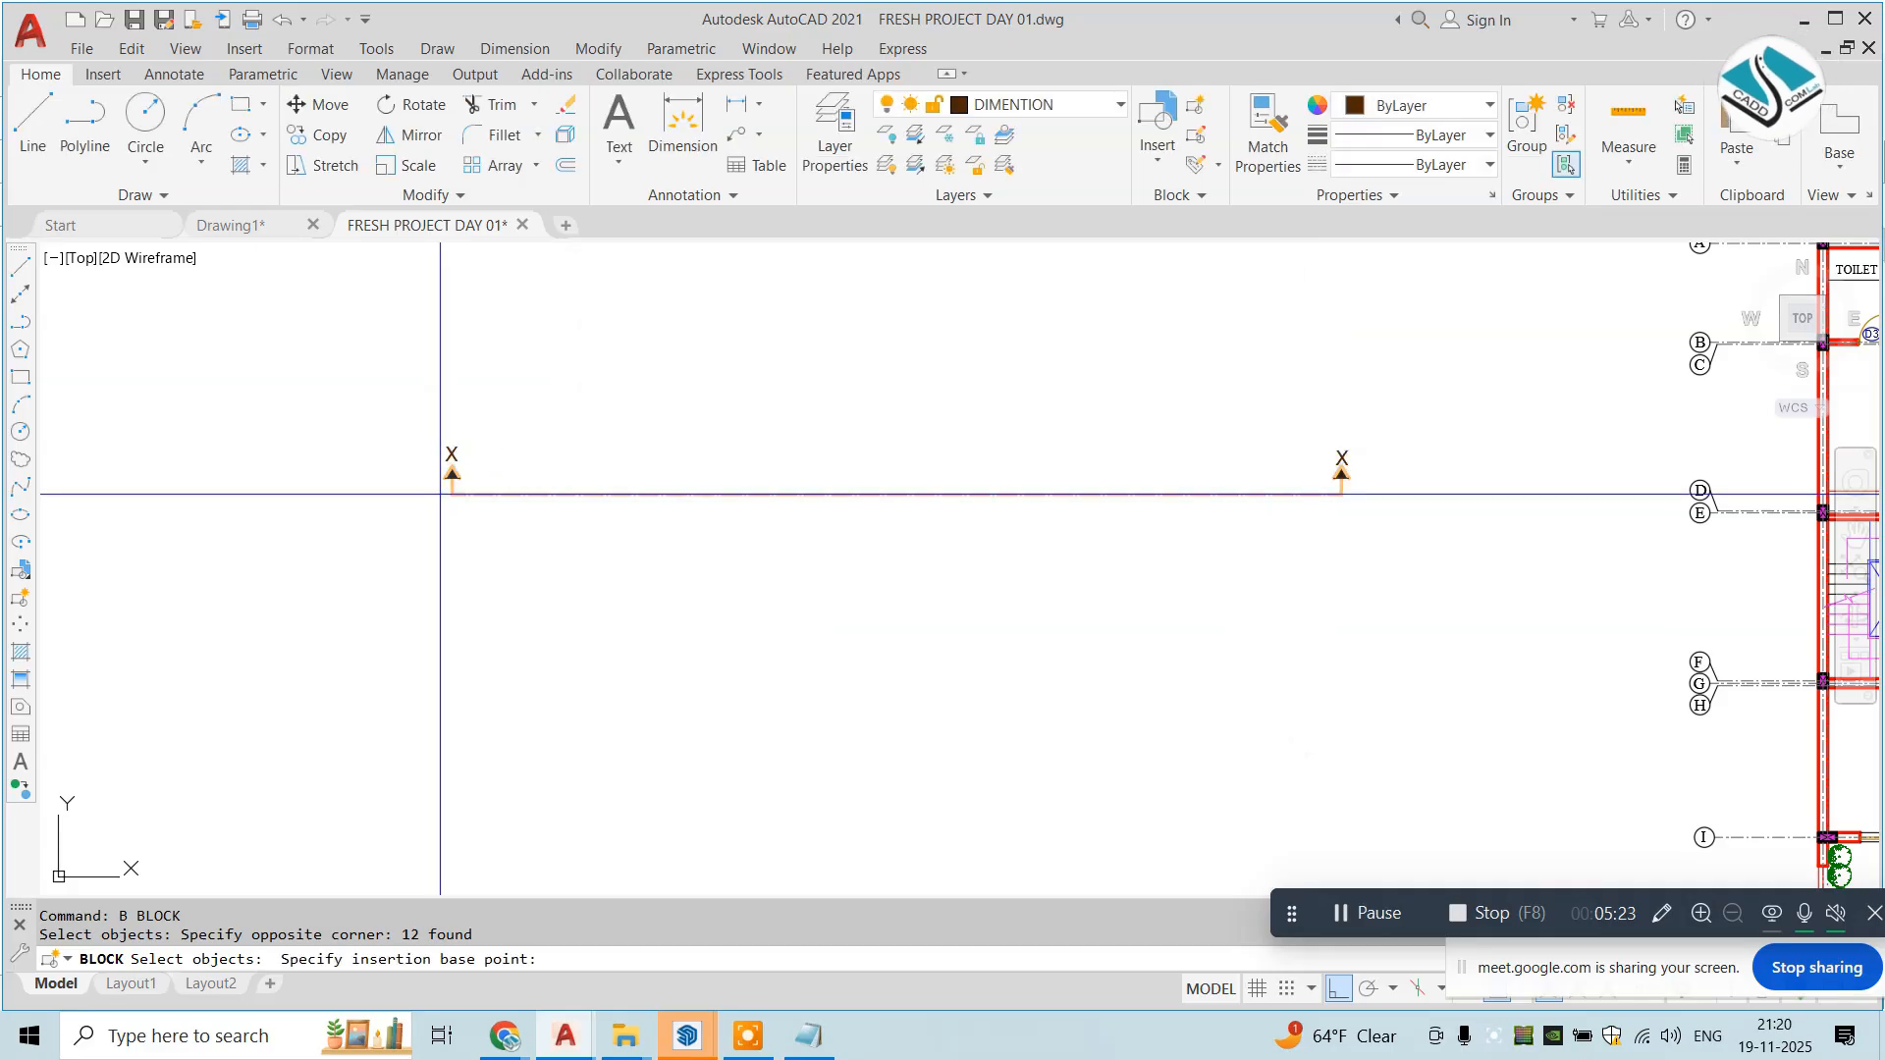
{"action": "left_click", "coordinate": [453, 493]}
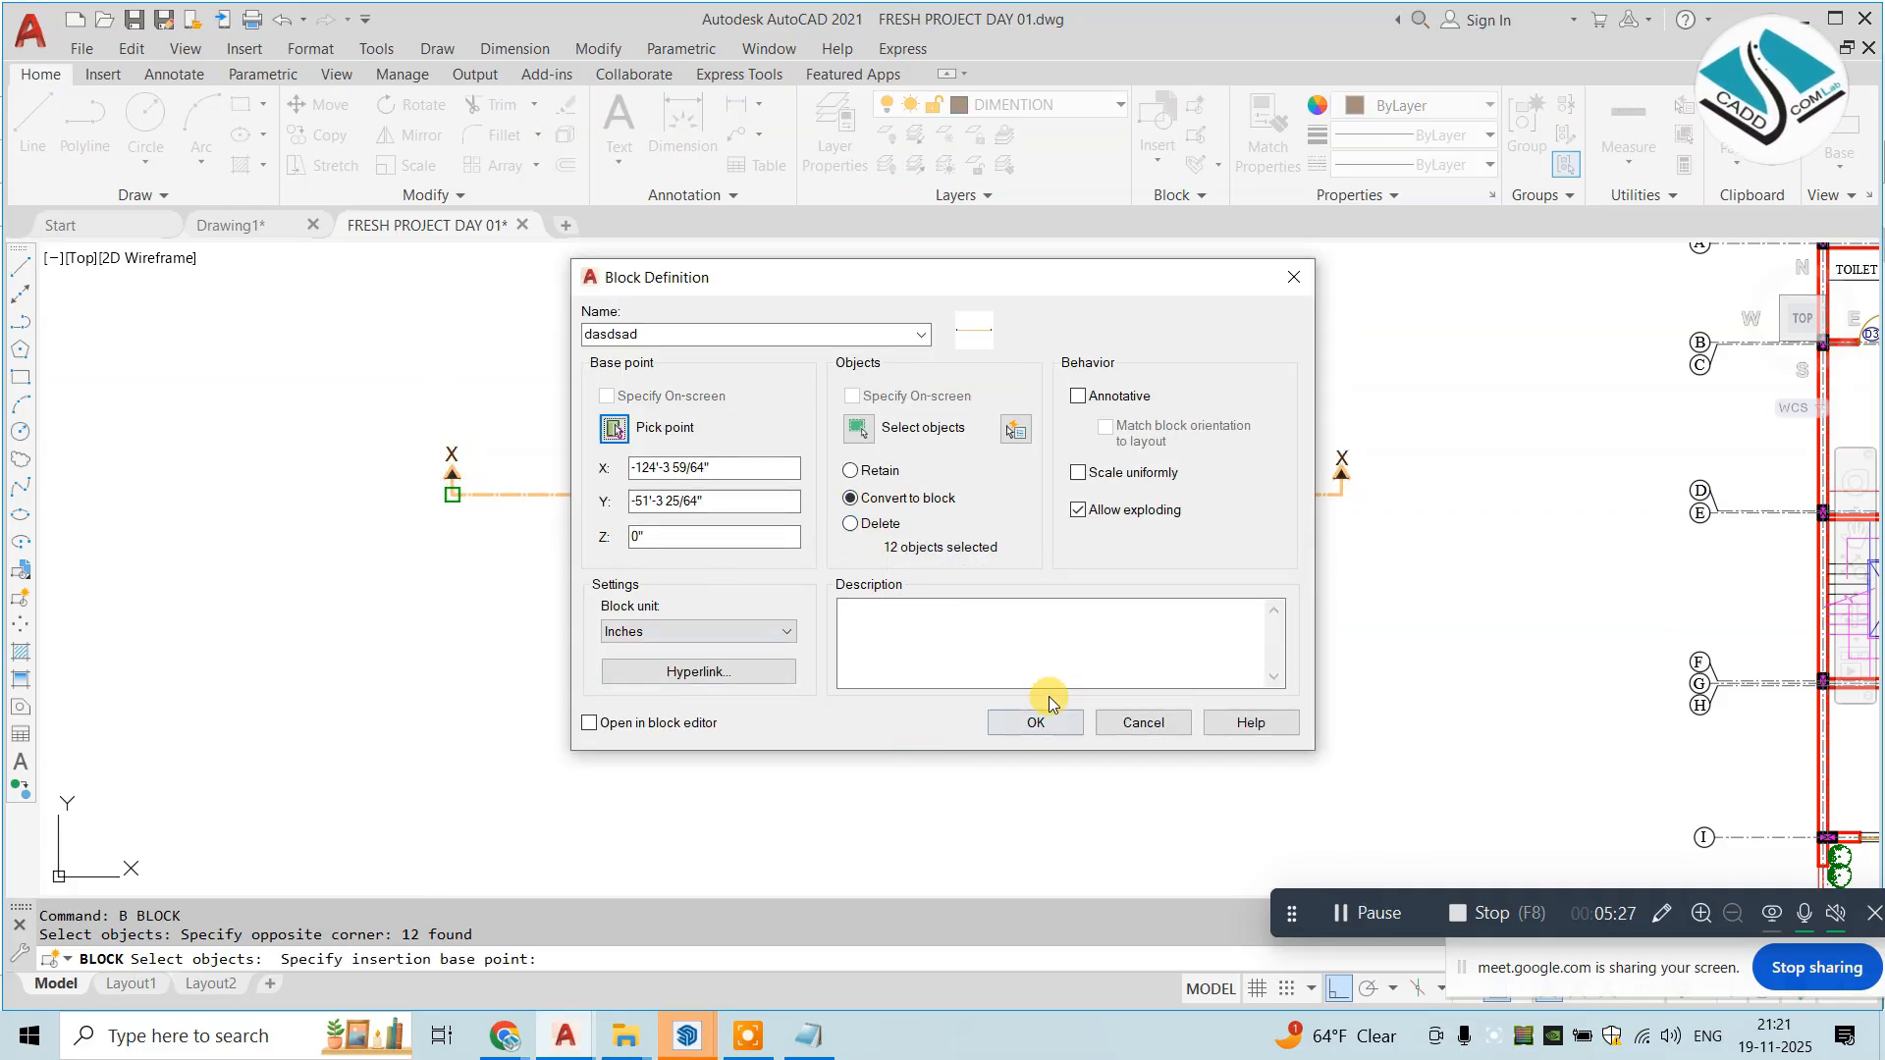
{"action": "left_click", "coordinate": [1035, 722]}
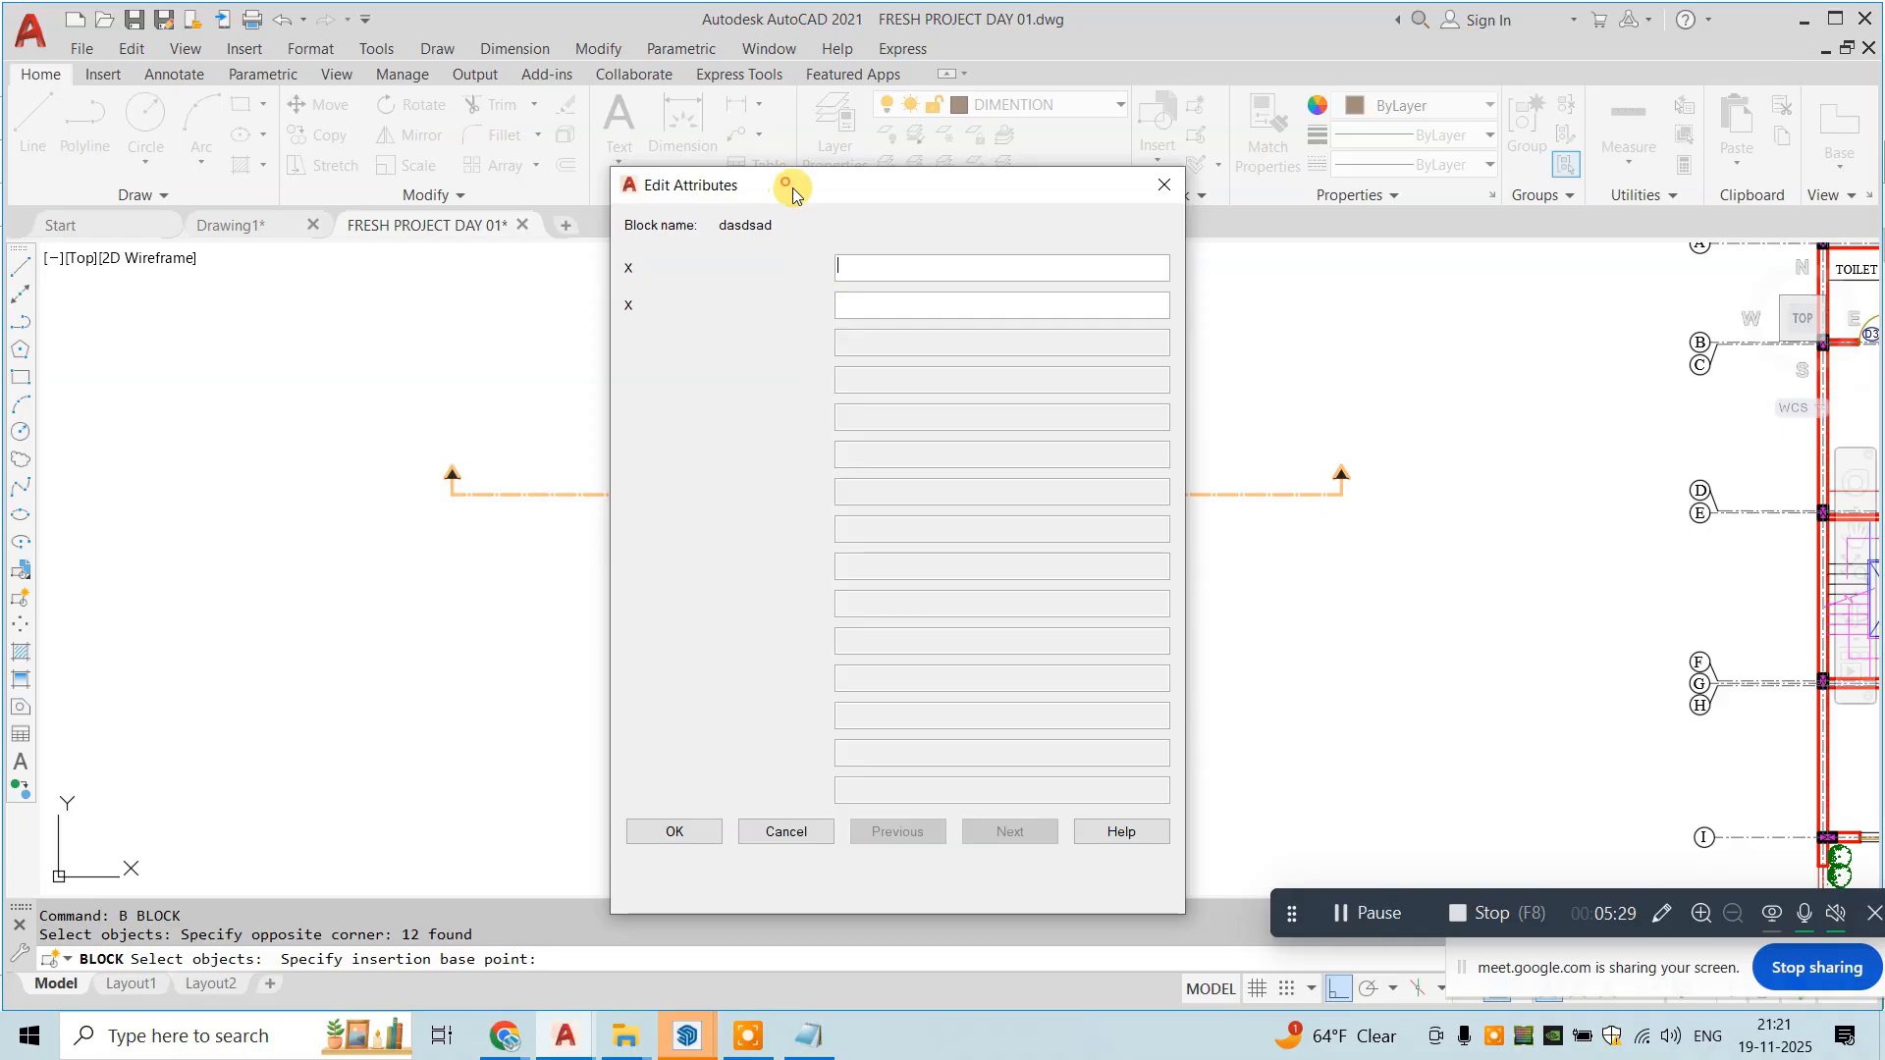
{"action": "left_click_drag", "start_coordinate": [793, 194], "coordinate": [933, 249]}
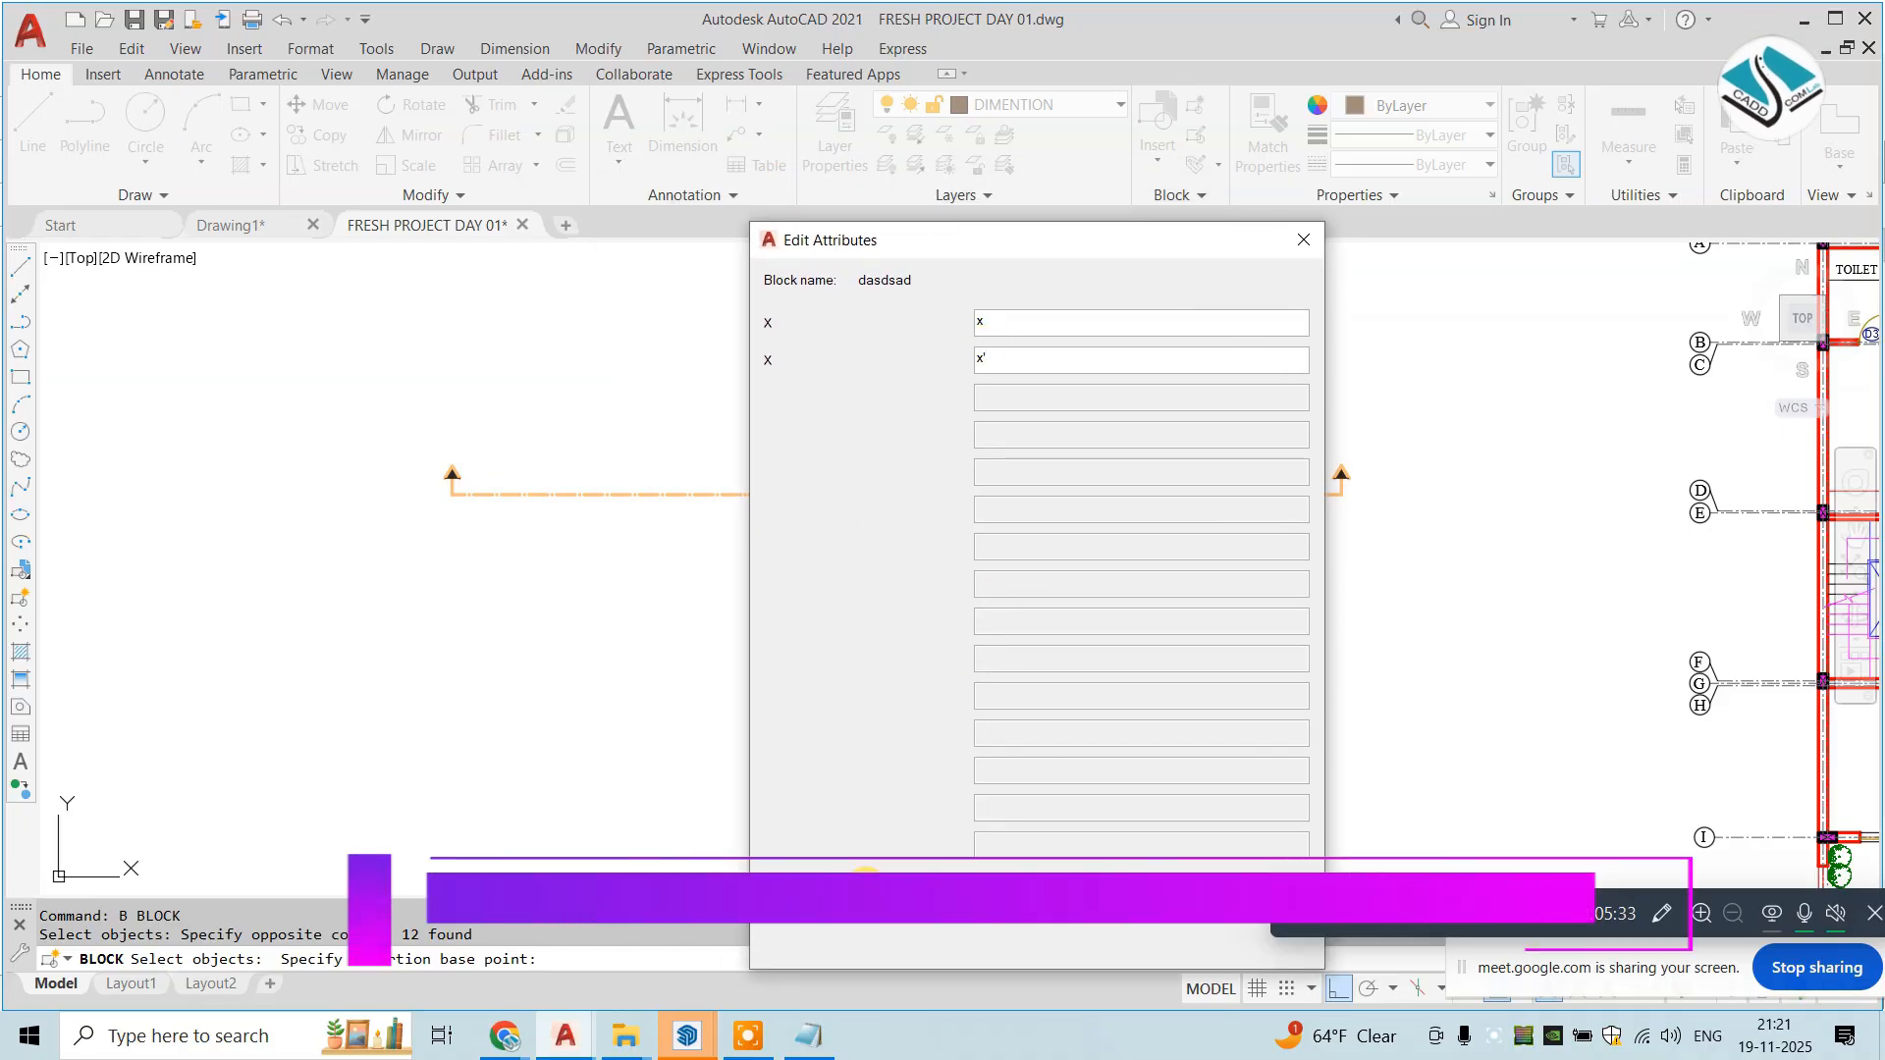
{"action": "key", "text": "Return"}
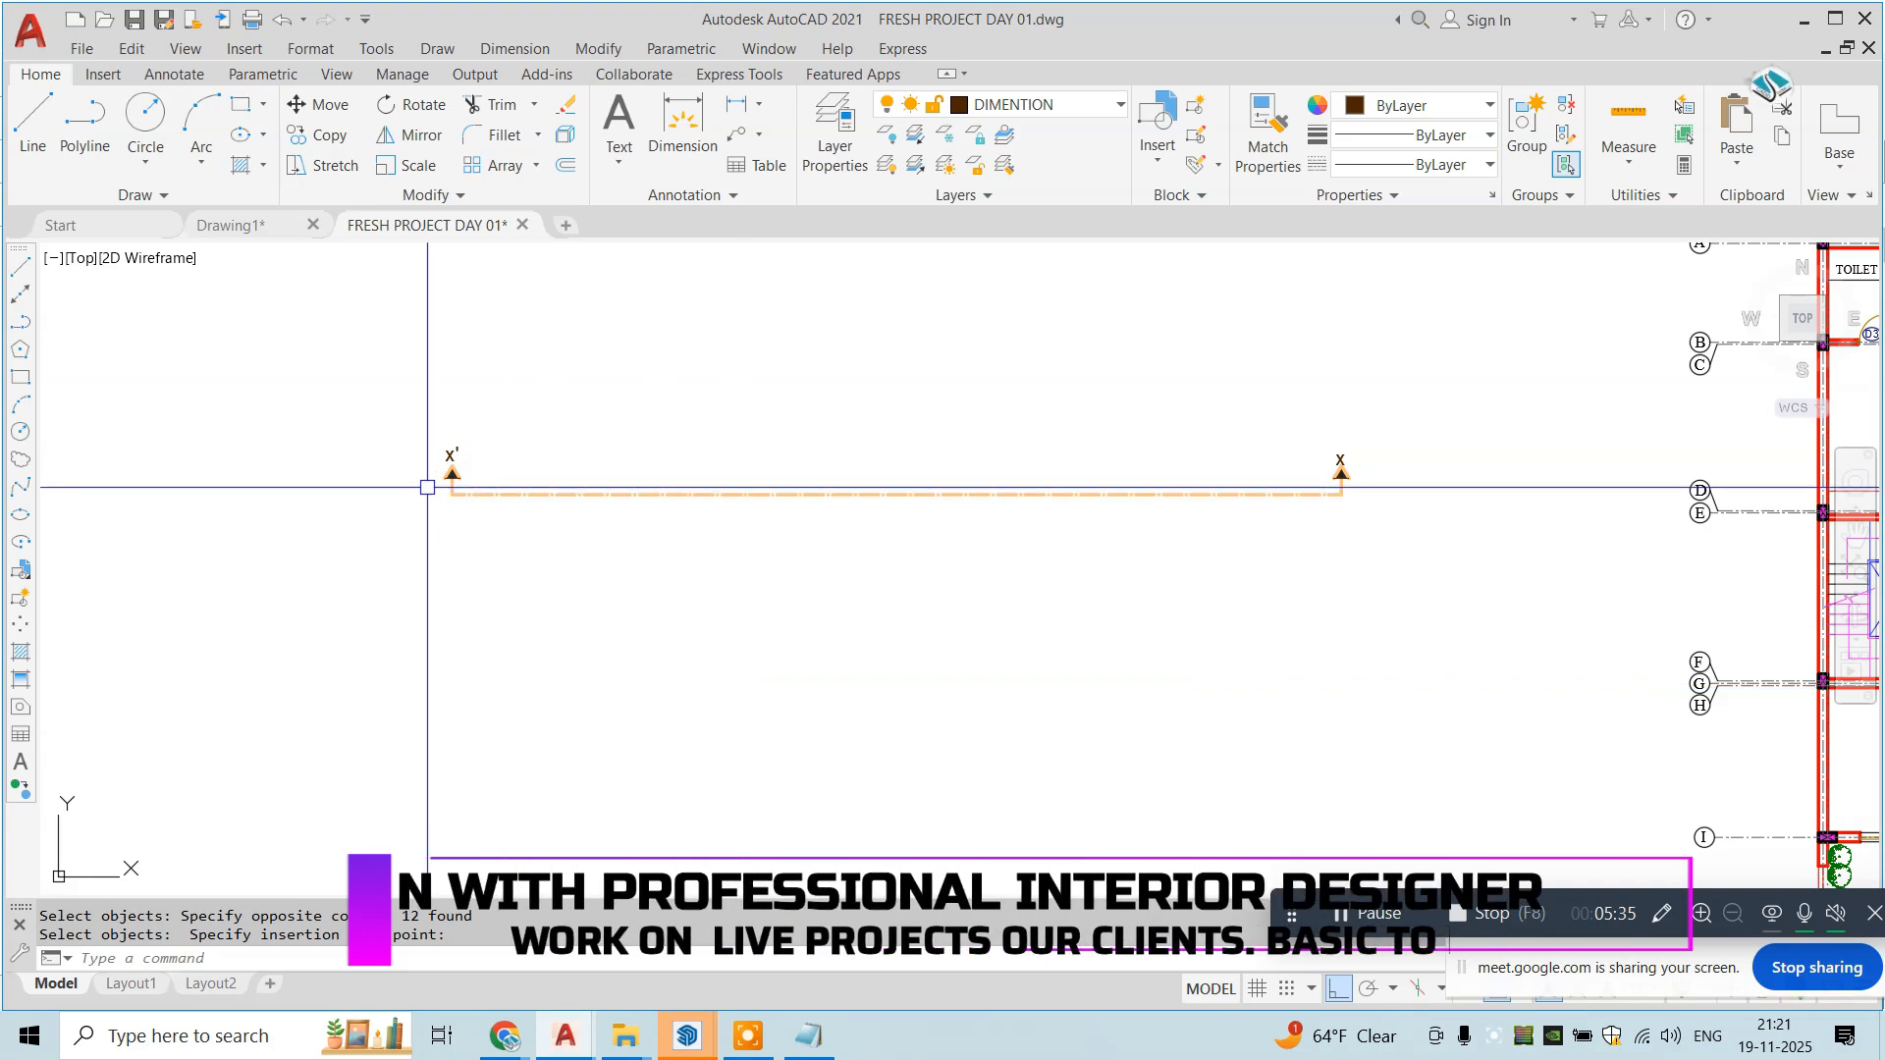
Step: Copy the section line block straight up to make a second one above the original
{"action": "scroll", "coordinate": [433, 475], "scroll_direction": "up", "scroll_amount": 2}
{"action": "scroll", "coordinate": [715, 455], "scroll_direction": "down", "scroll_amount": 3}
{"action": "scroll", "coordinate": [954, 447], "scroll_direction": "up", "scroll_amount": 3}
{"action": "key", "text": "Escape"}
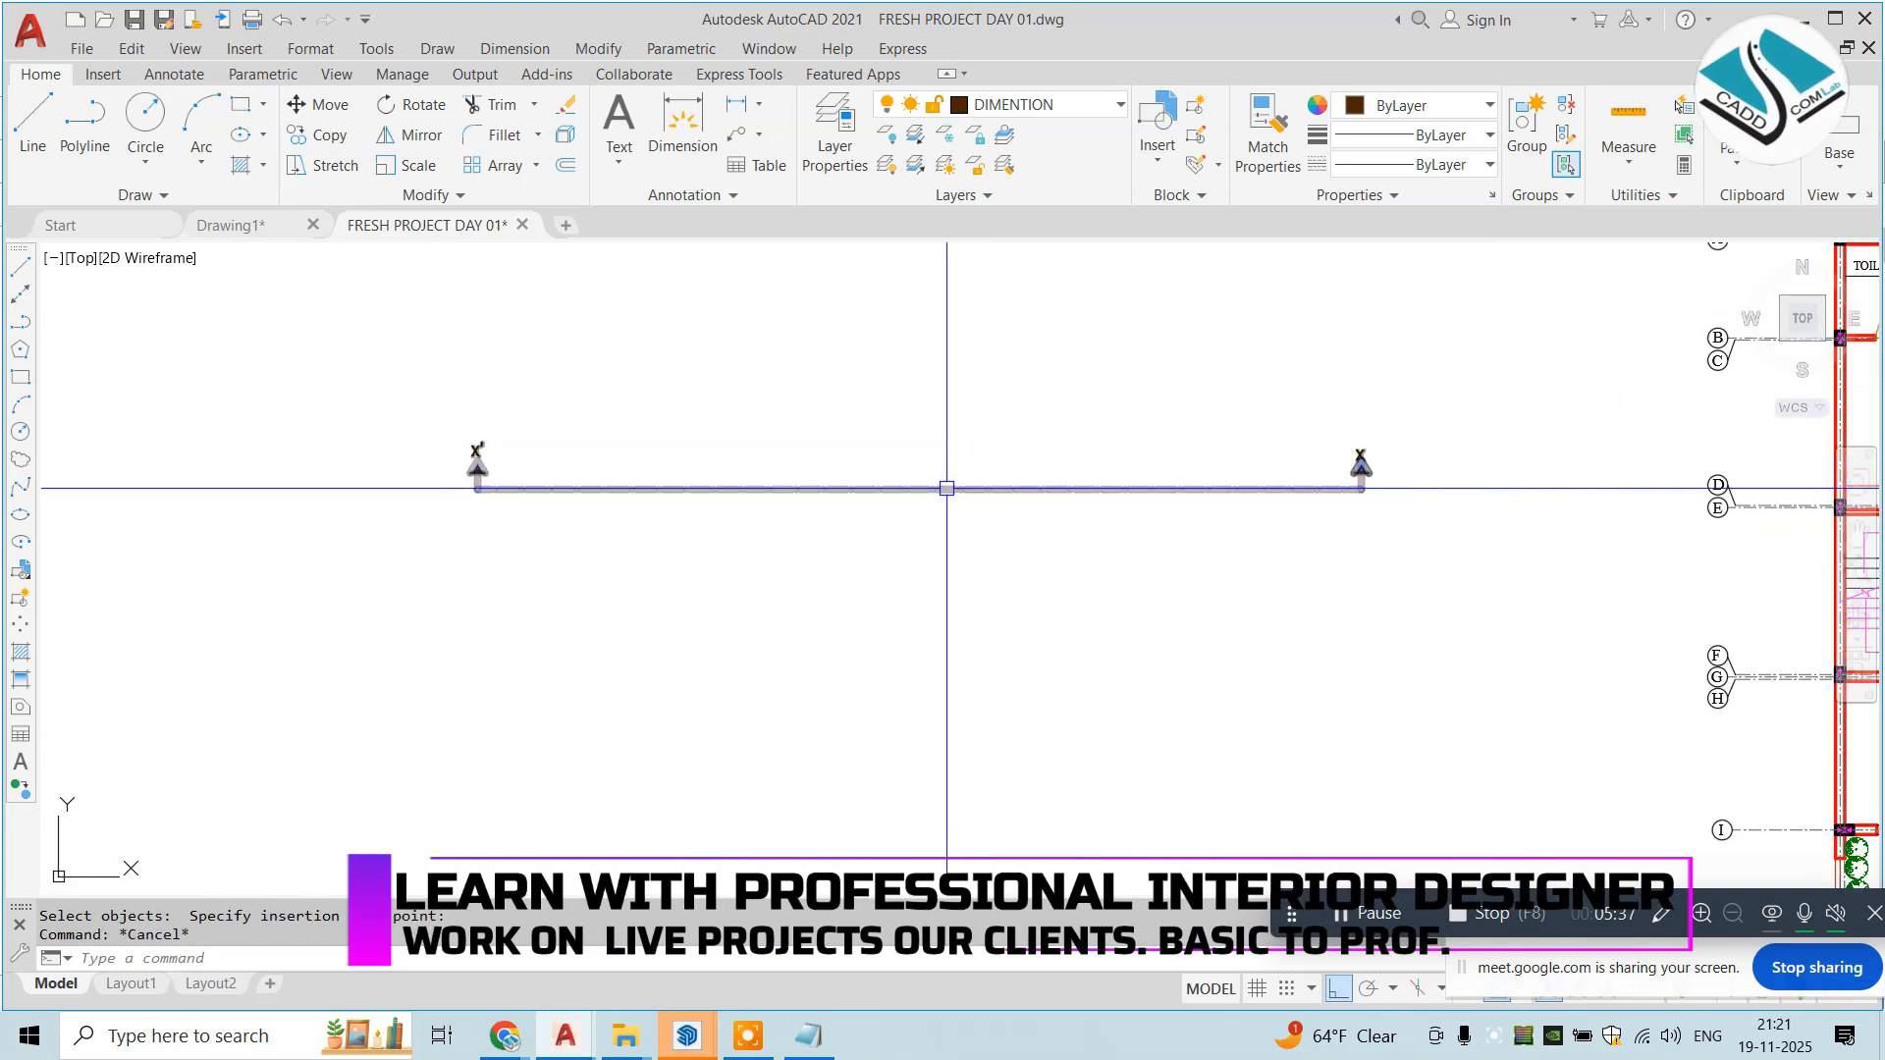
{"action": "key", "text": "Escape"}
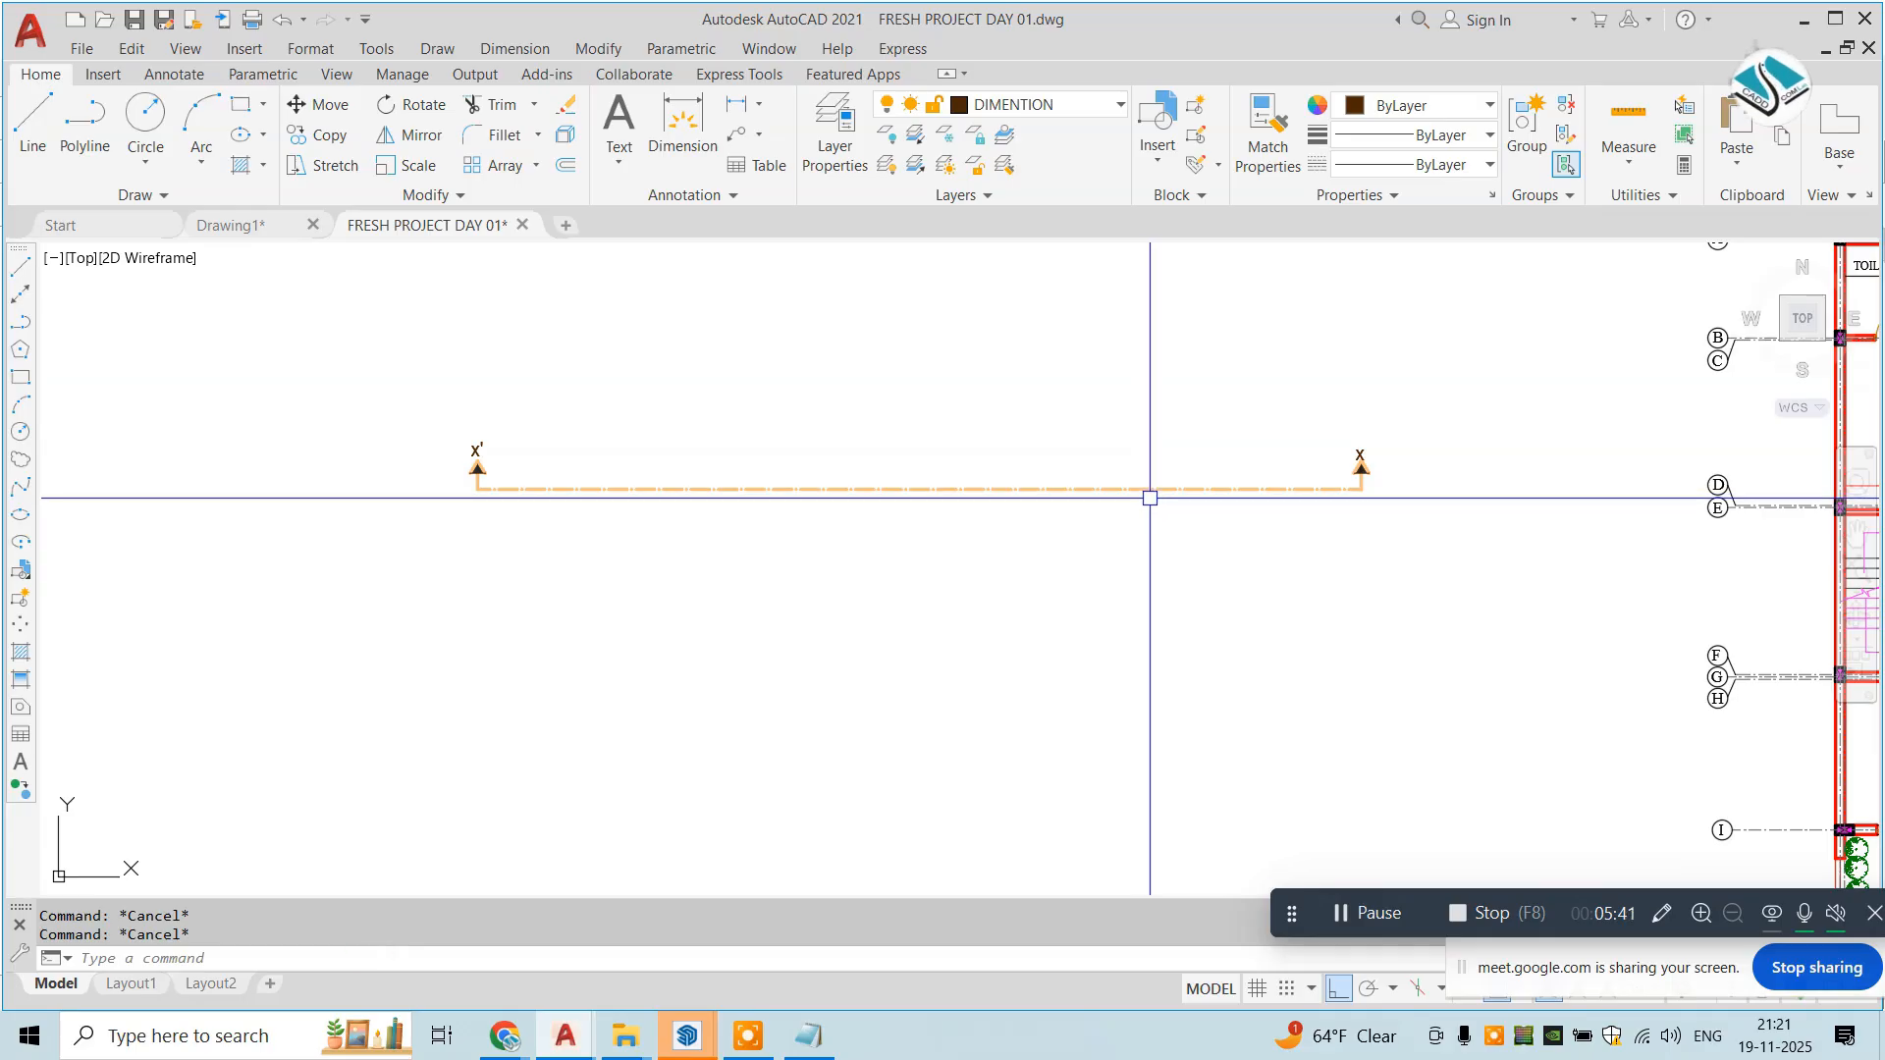
{"action": "left_click", "coordinate": [1165, 450]}
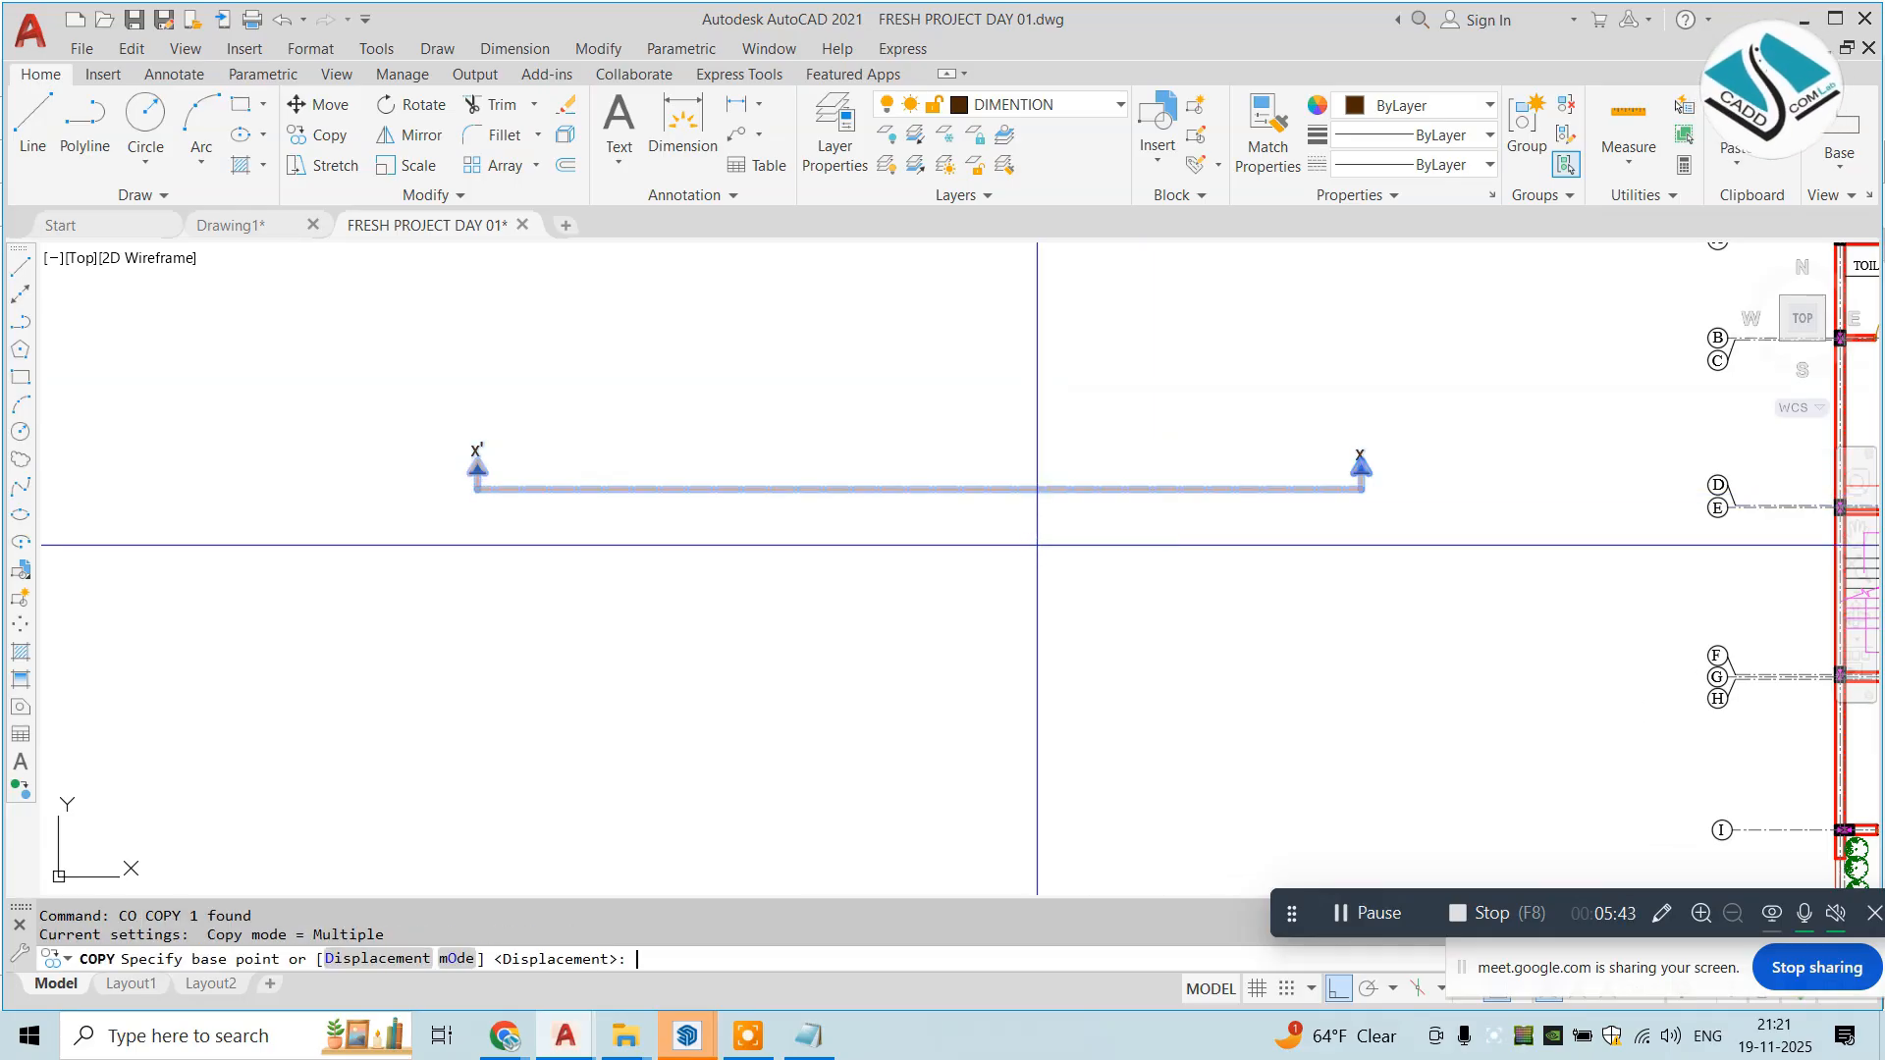
{"action": "left_click", "coordinate": [1035, 544]}
{"action": "left_click", "coordinate": [1044, 432]}
{"action": "key", "text": "Escape"}
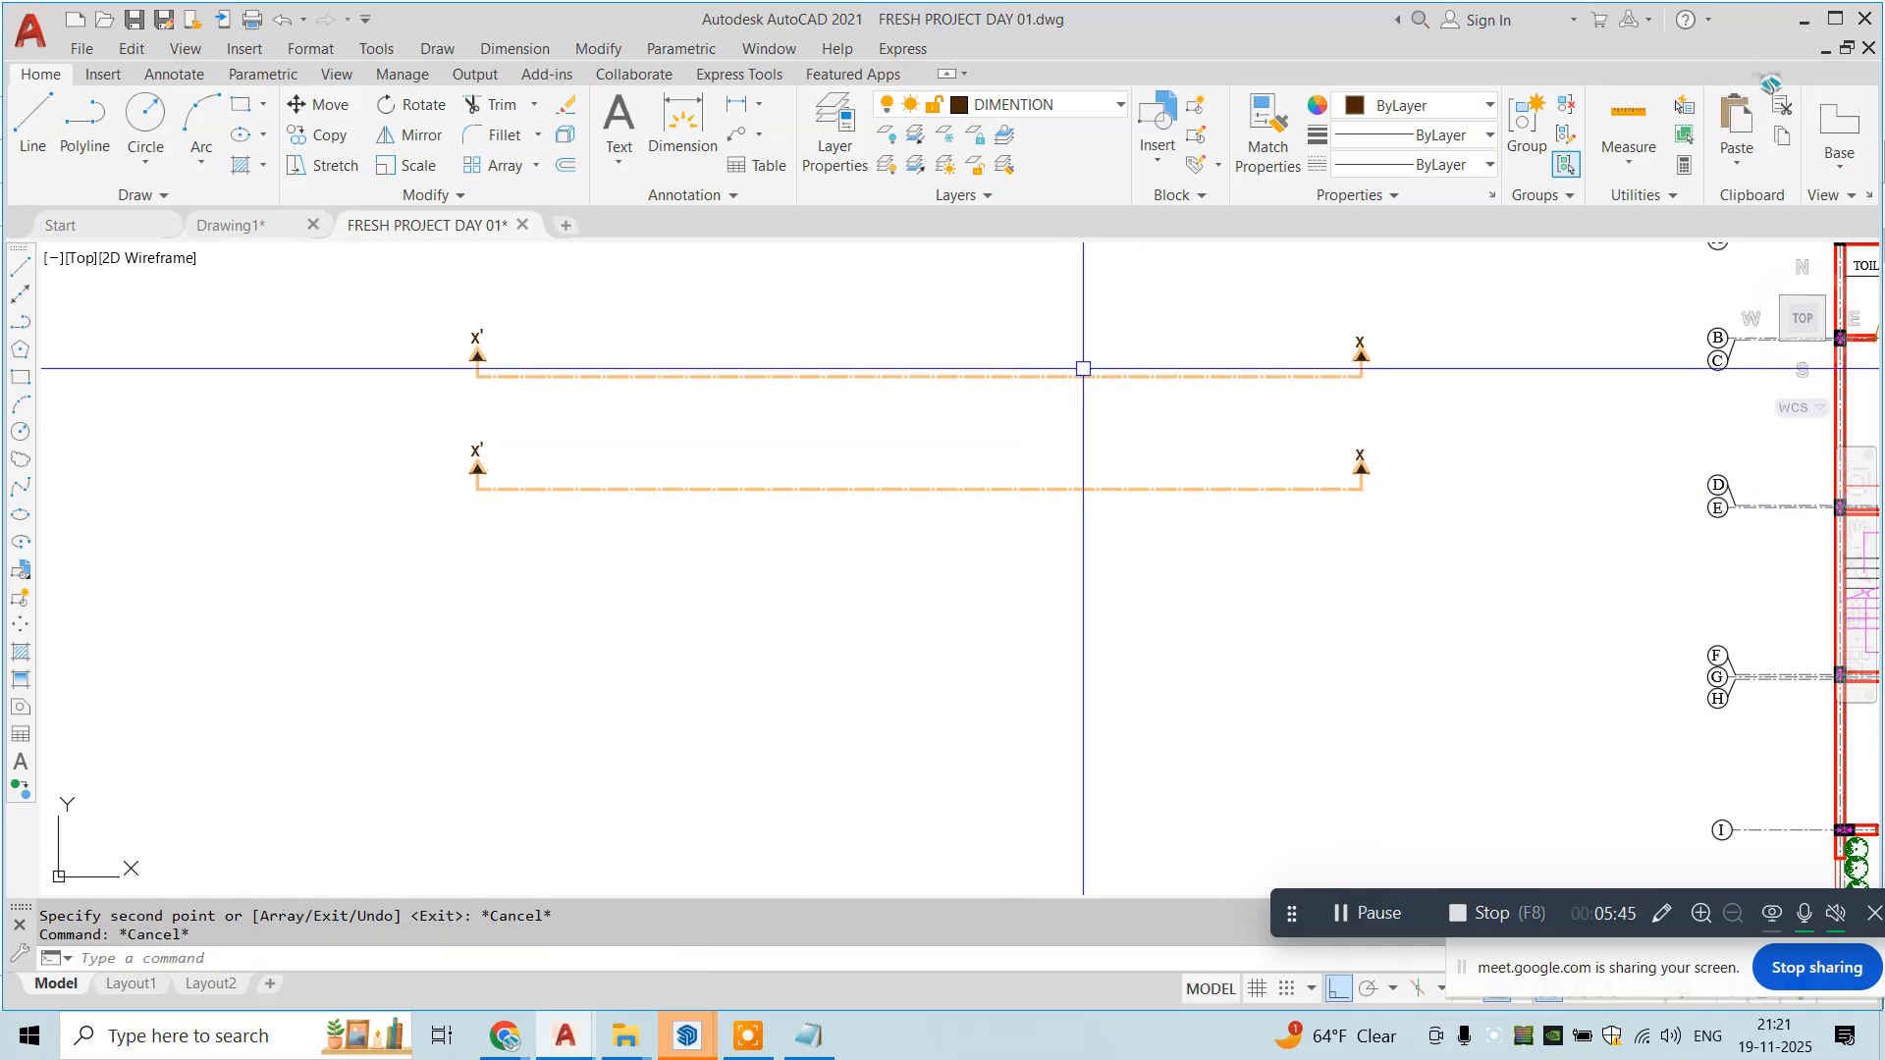
Step: Rotate the upper section line block by 270 degrees so it runs vertically
{"action": "left_click", "coordinate": [1017, 406]}
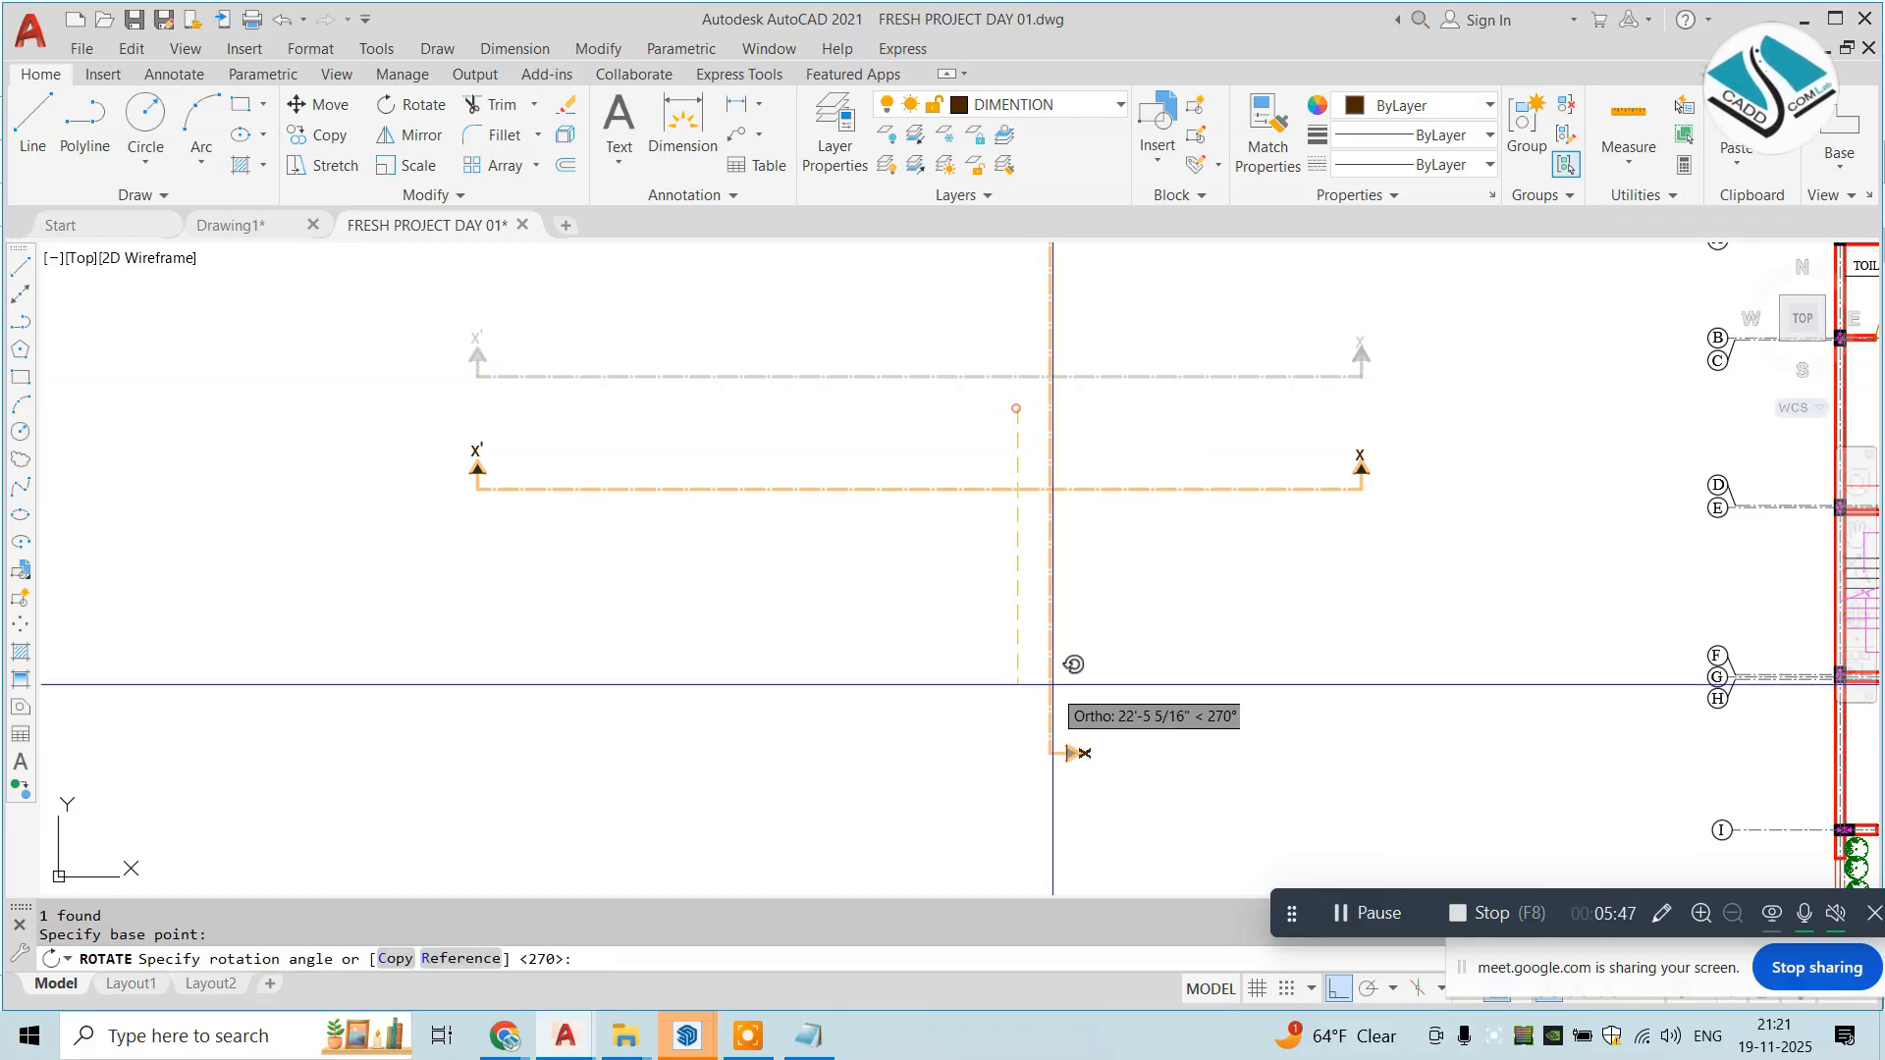
{"action": "left_click", "coordinate": [1060, 737]}
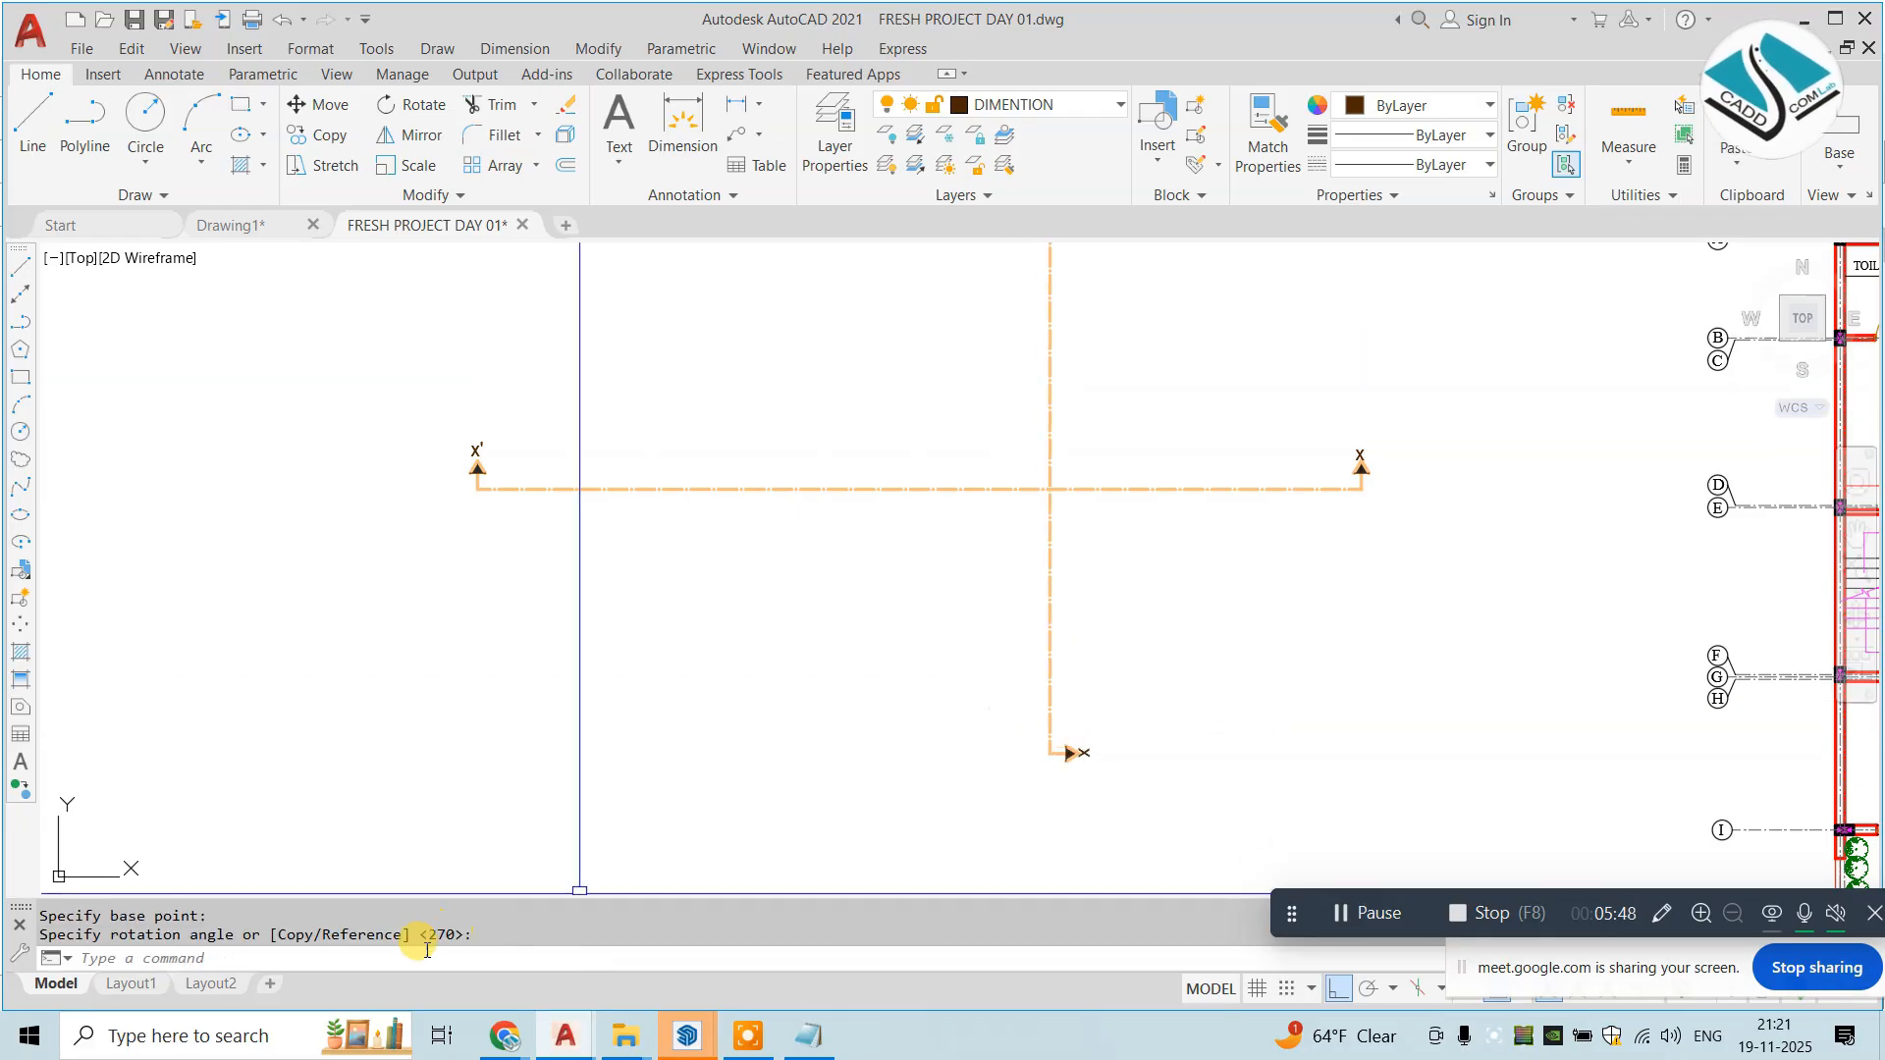
{"action": "left_click", "coordinate": [1370, 916]}
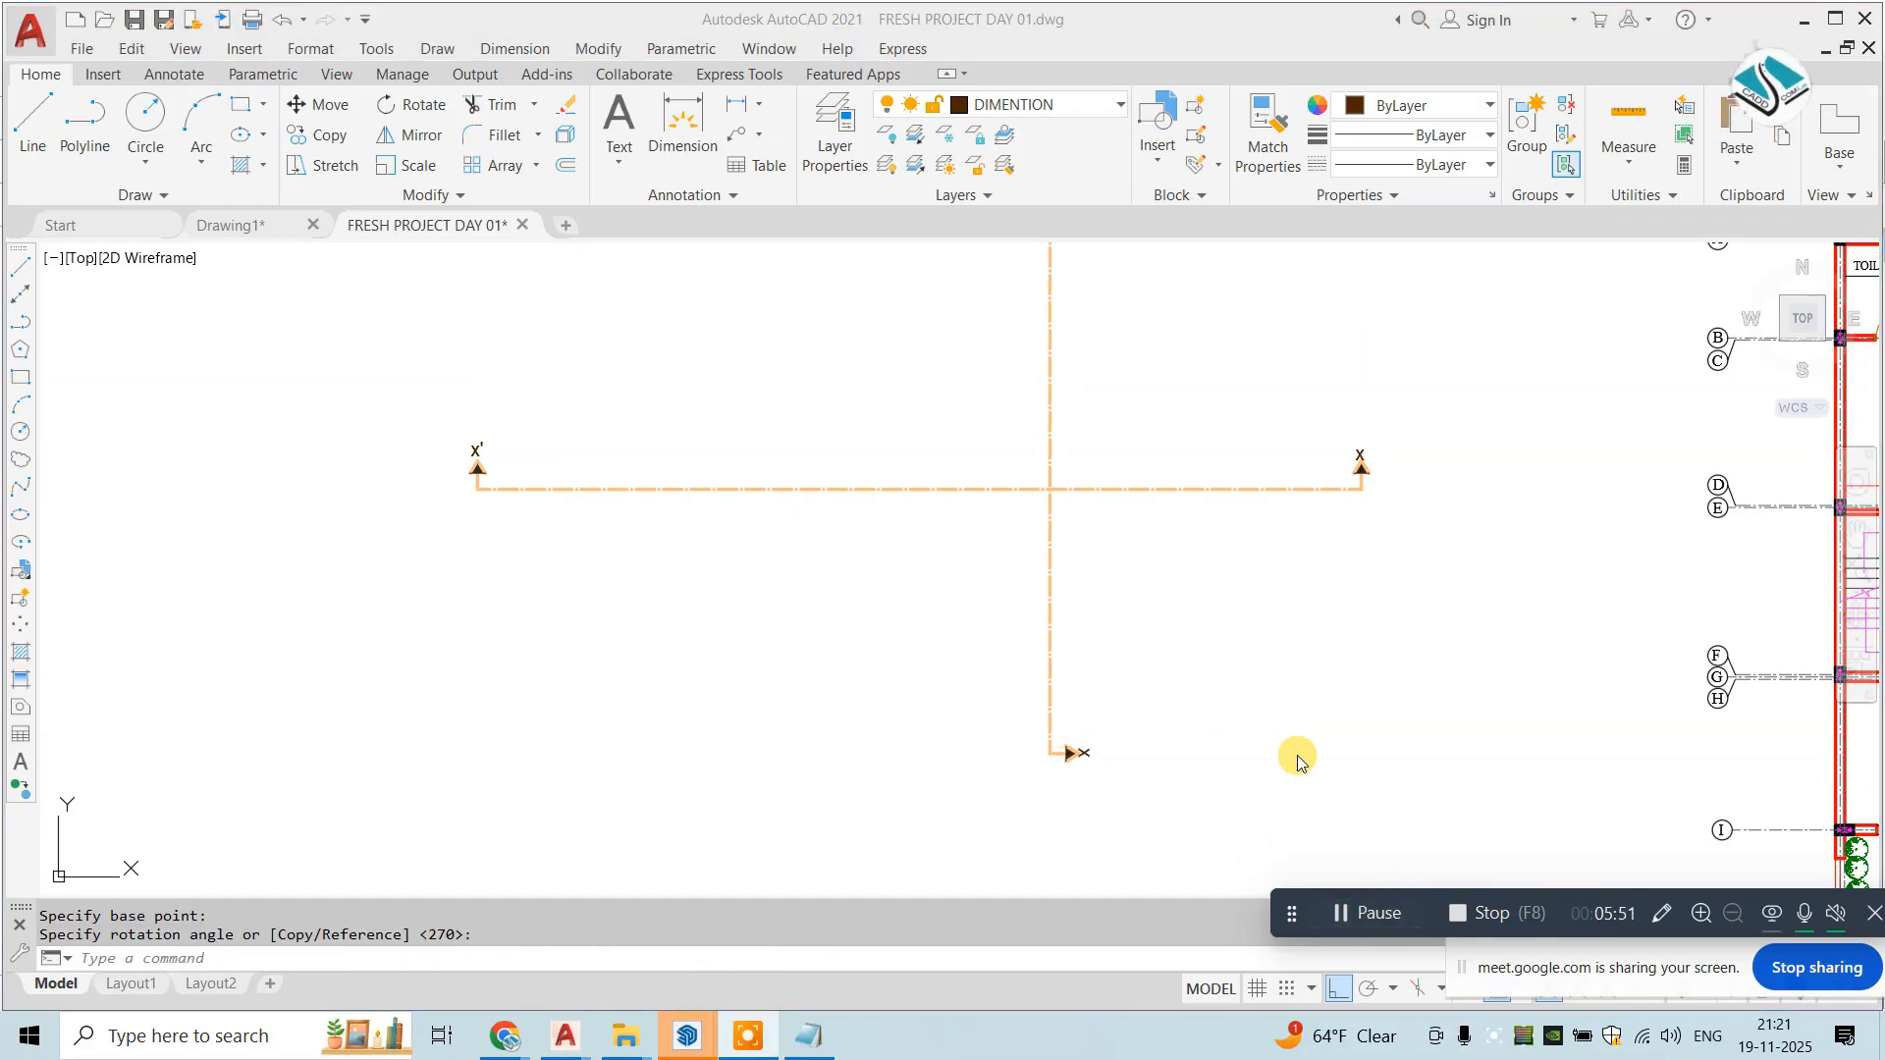
{"action": "left_click", "coordinate": [1297, 755]}
Step: Move the vertical section line freely, with Ortho off, so it crosses the horizontal section line near its midpoint
{"action": "middle_click_drag", "start_coordinate": [1077, 550], "coordinate": [1006, 674]}
{"action": "left_click", "coordinate": [1021, 481]}
{"action": "left_click", "coordinate": [885, 530]}
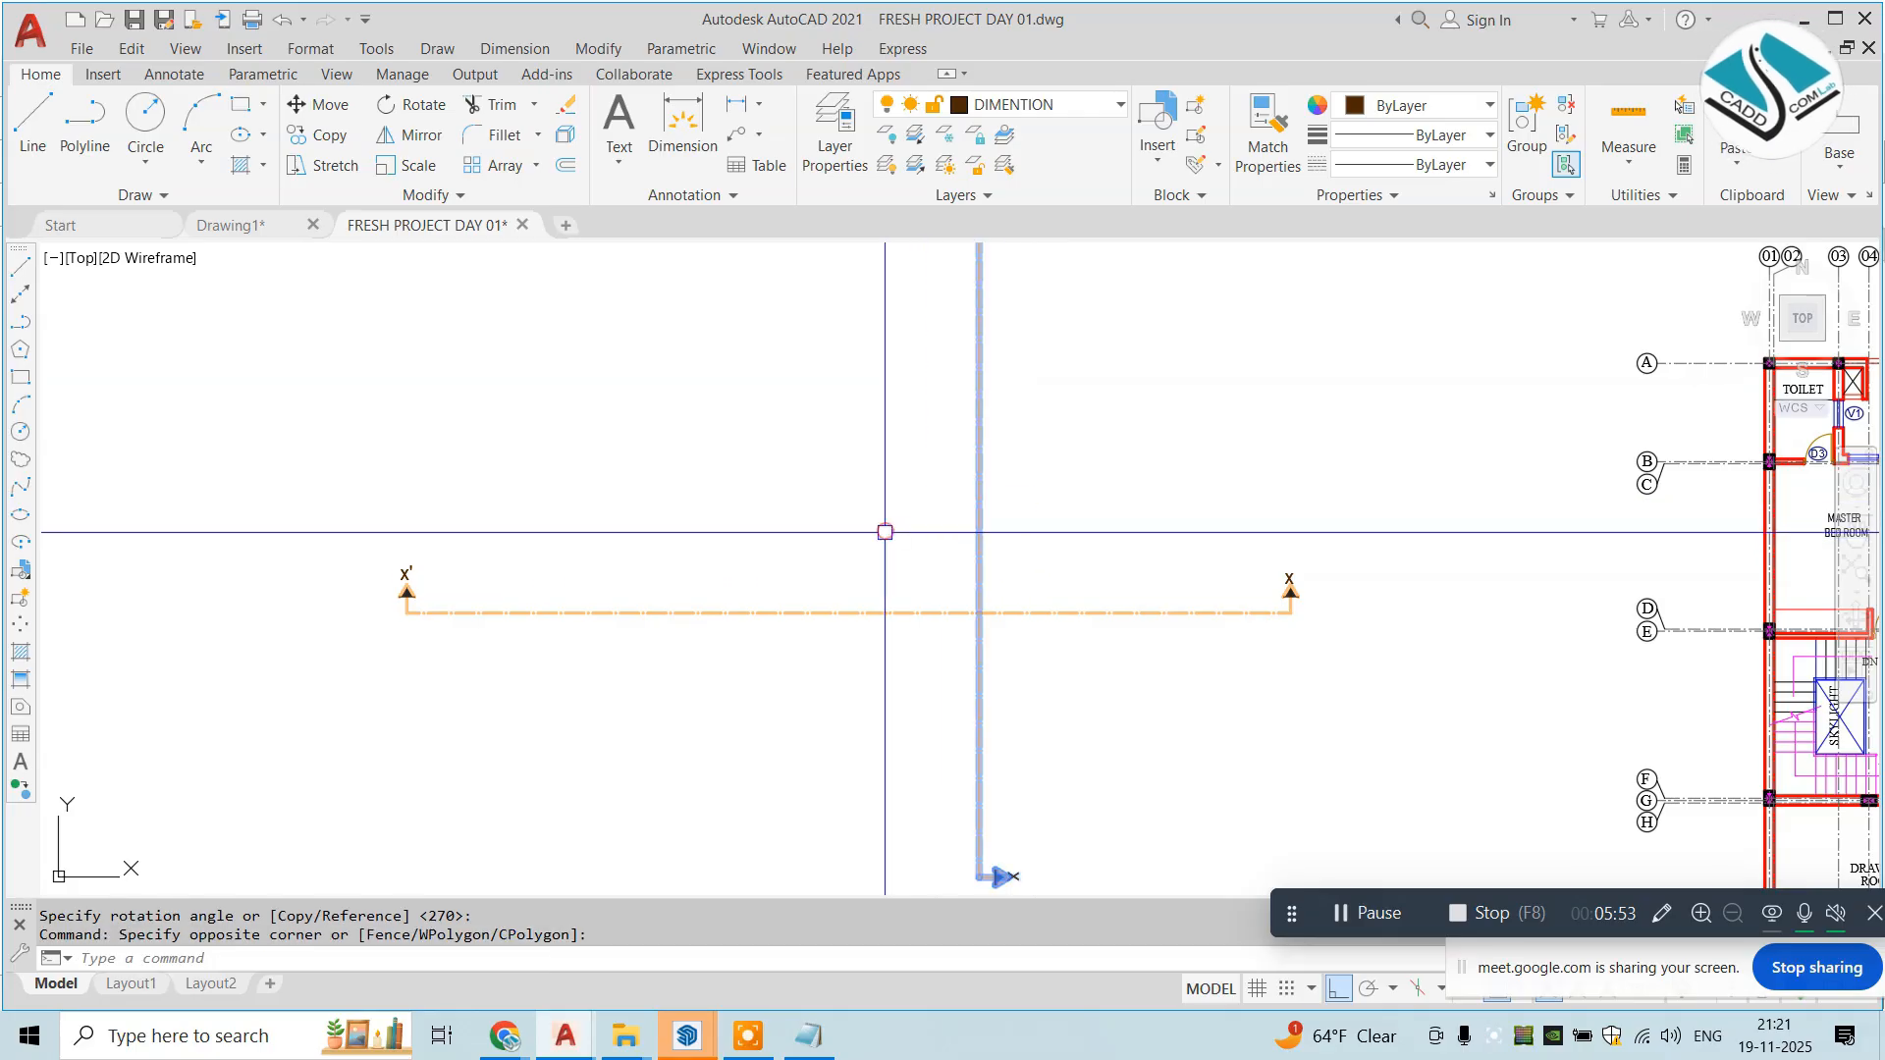
{"action": "type", "text": "m"}
{"action": "key", "text": "Return"}
{"action": "scroll", "coordinate": [956, 574], "scroll_direction": "down", "scroll_amount": 2}
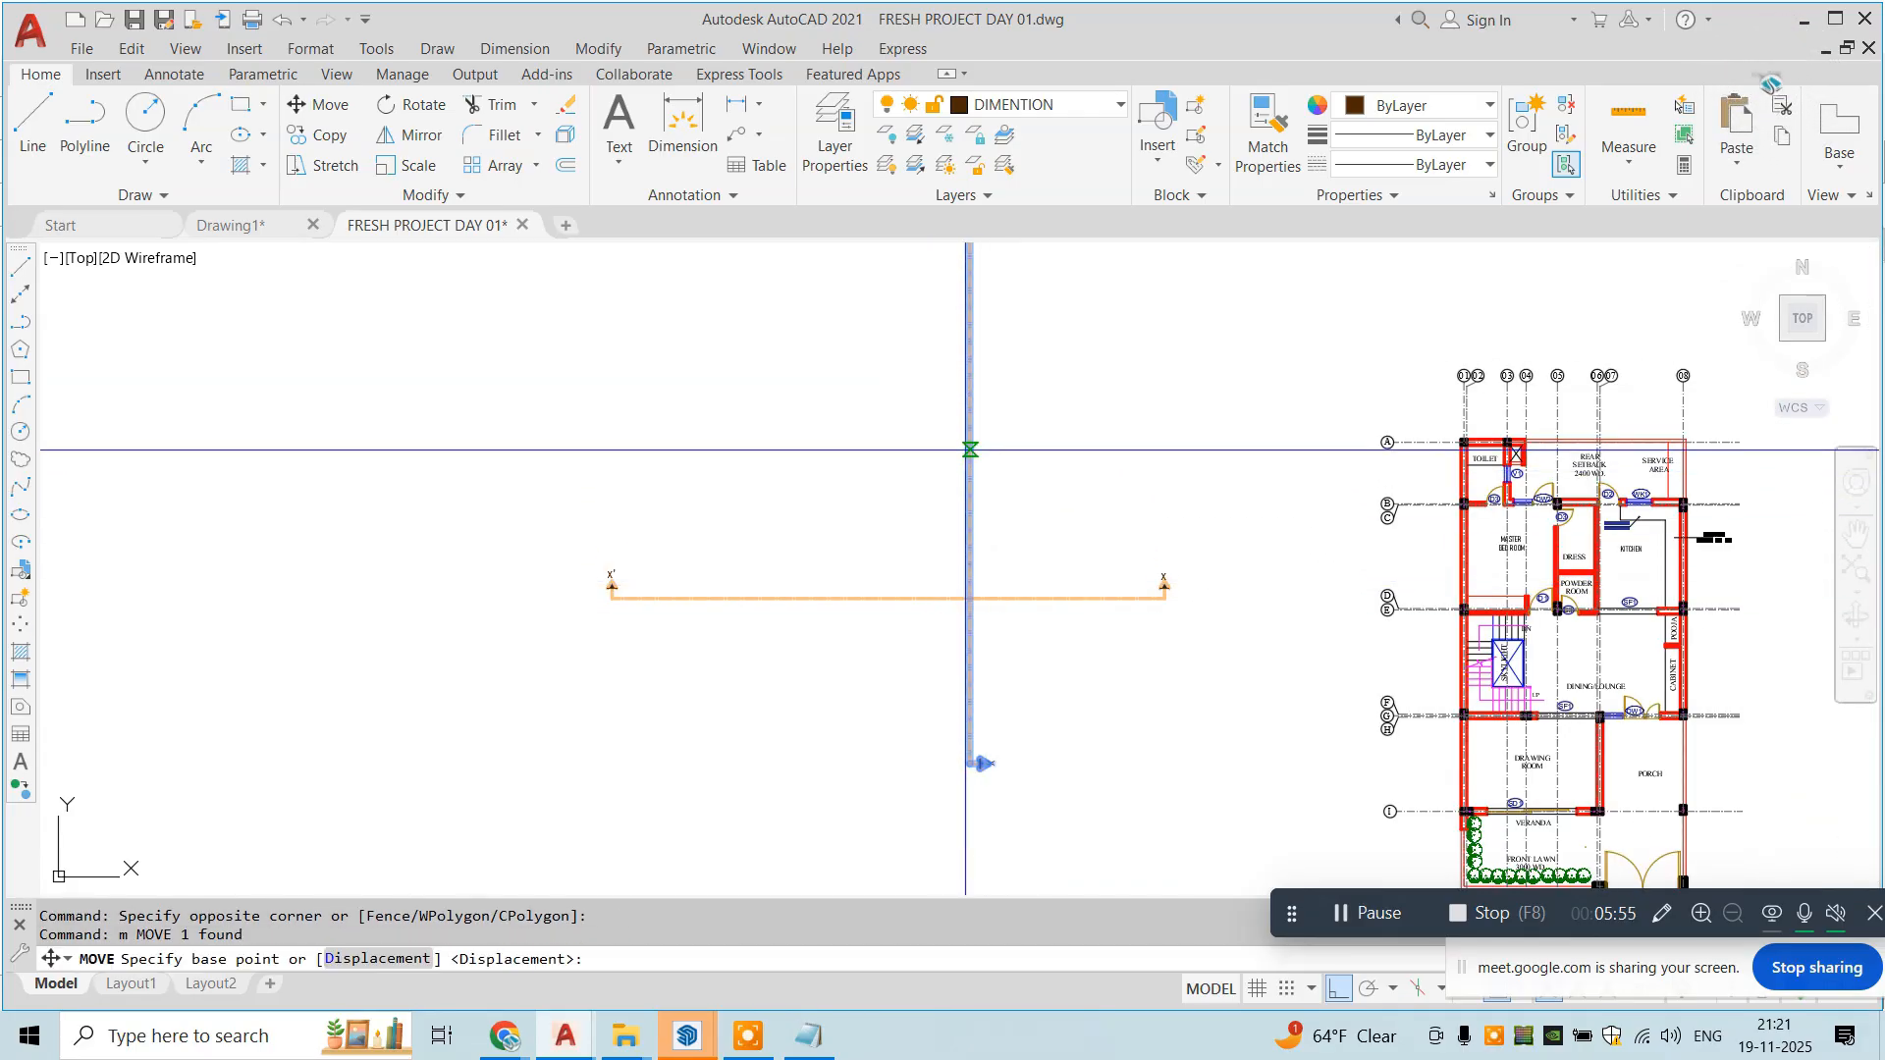
{"action": "left_click", "coordinate": [972, 462]}
{"action": "left_click", "coordinate": [1338, 990]}
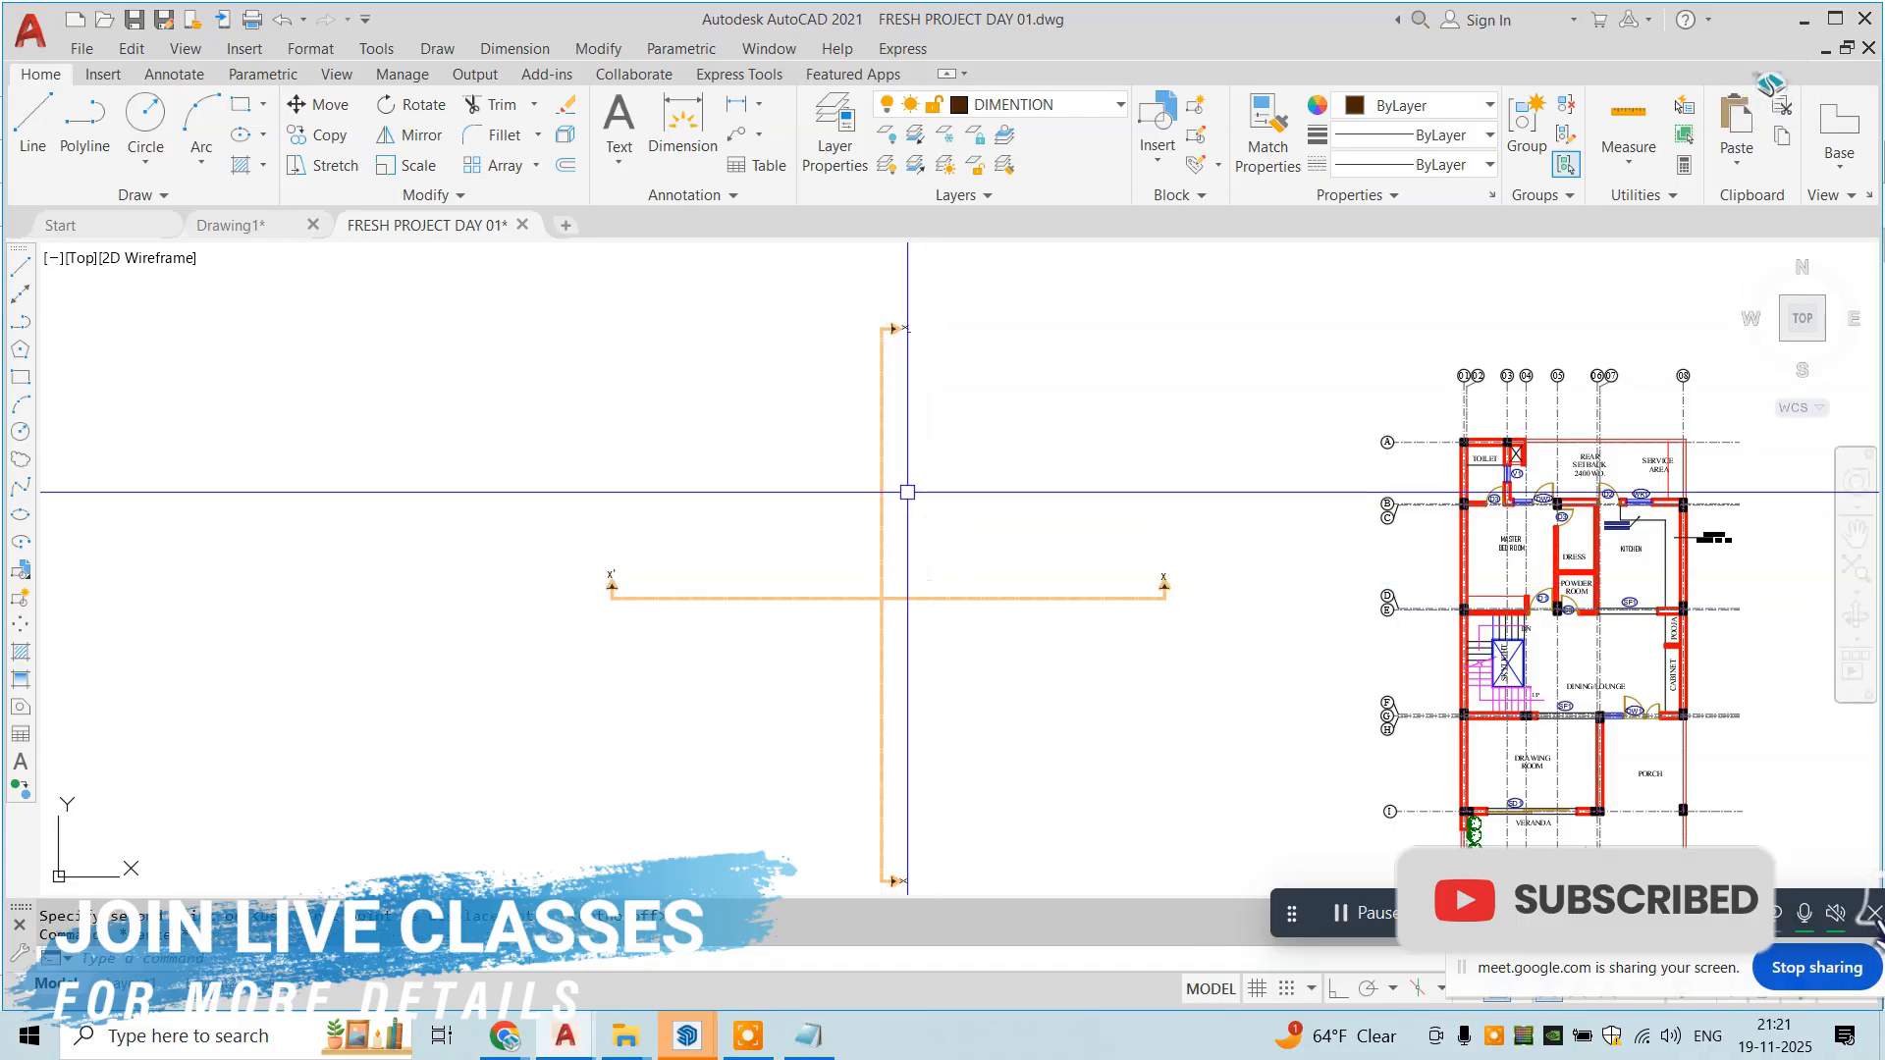
{"action": "key", "text": "Escape"}
Step: Change the vertical section line block's attribute values to y and y'
{"action": "scroll", "coordinate": [909, 324], "scroll_direction": "up", "scroll_amount": 6}
{"action": "double_click", "coordinate": [918, 312]}
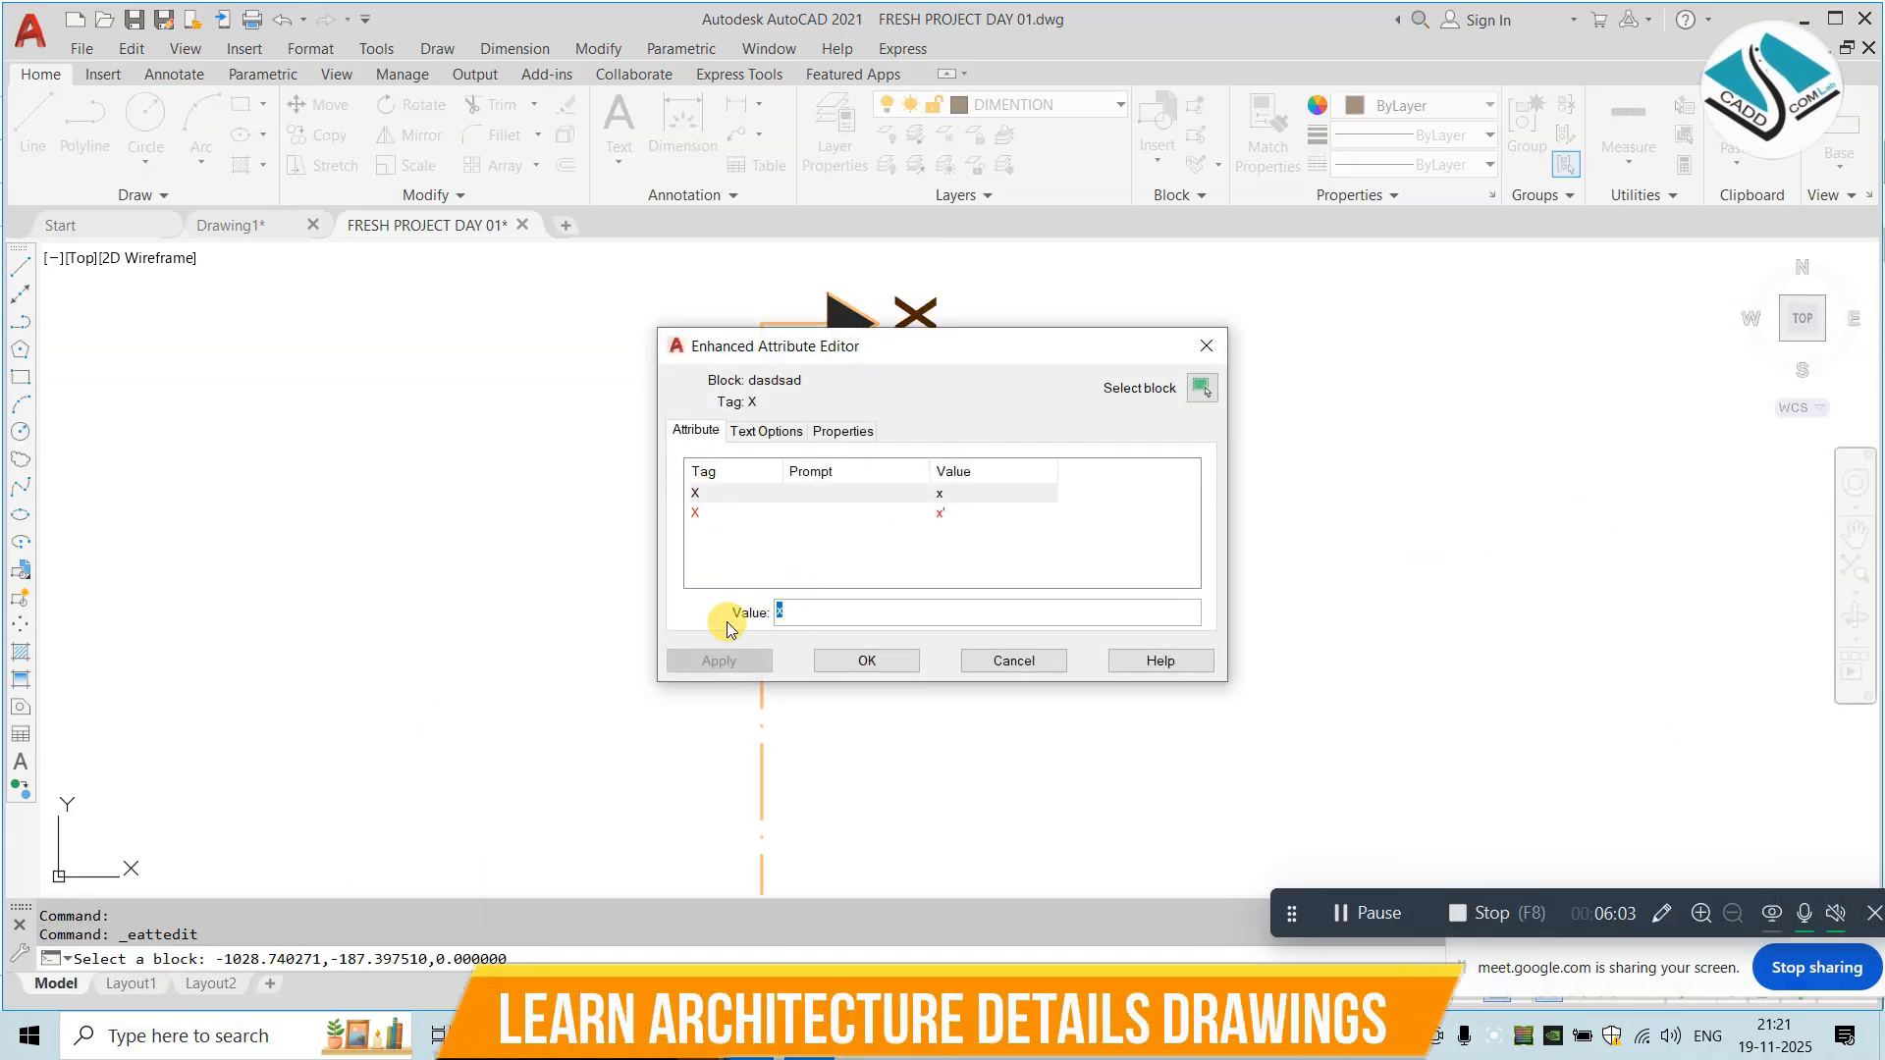
{"action": "type", "text": "y"}
{"action": "left_click", "coordinate": [703, 512]}
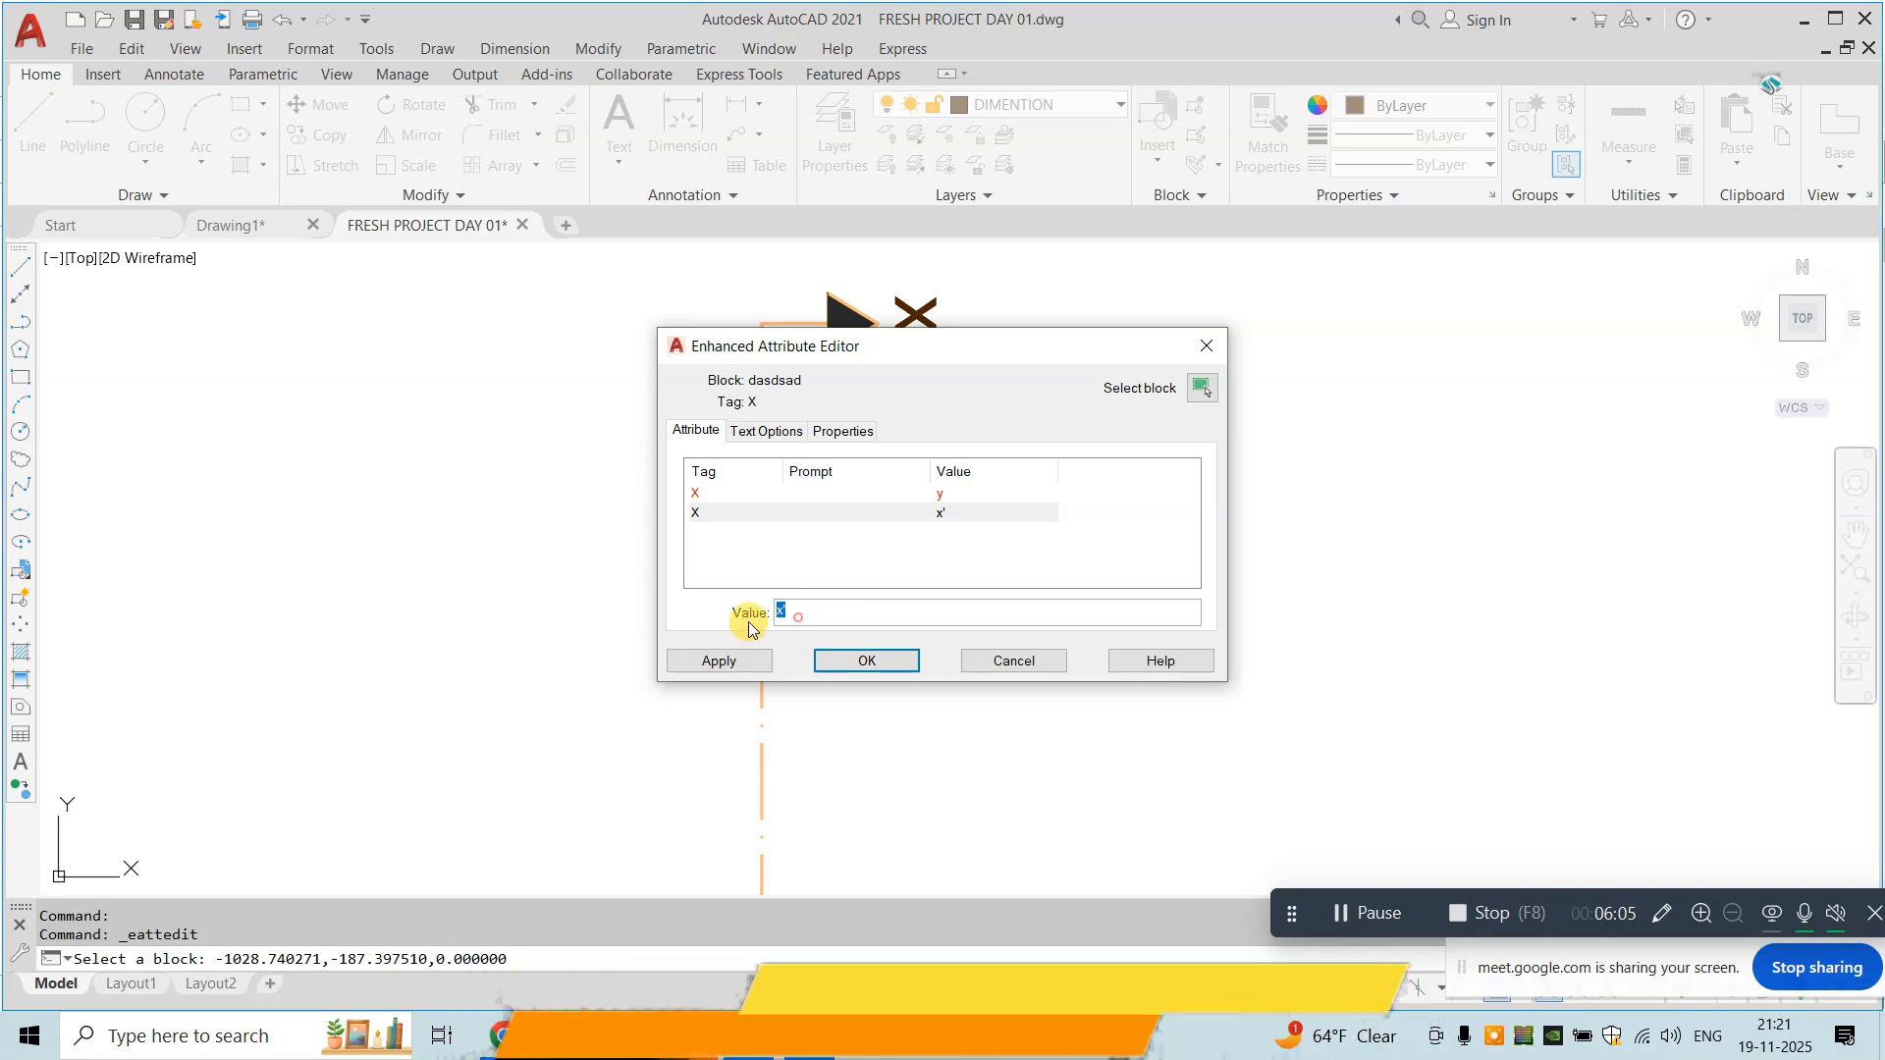
{"action": "type", "text": "y"}
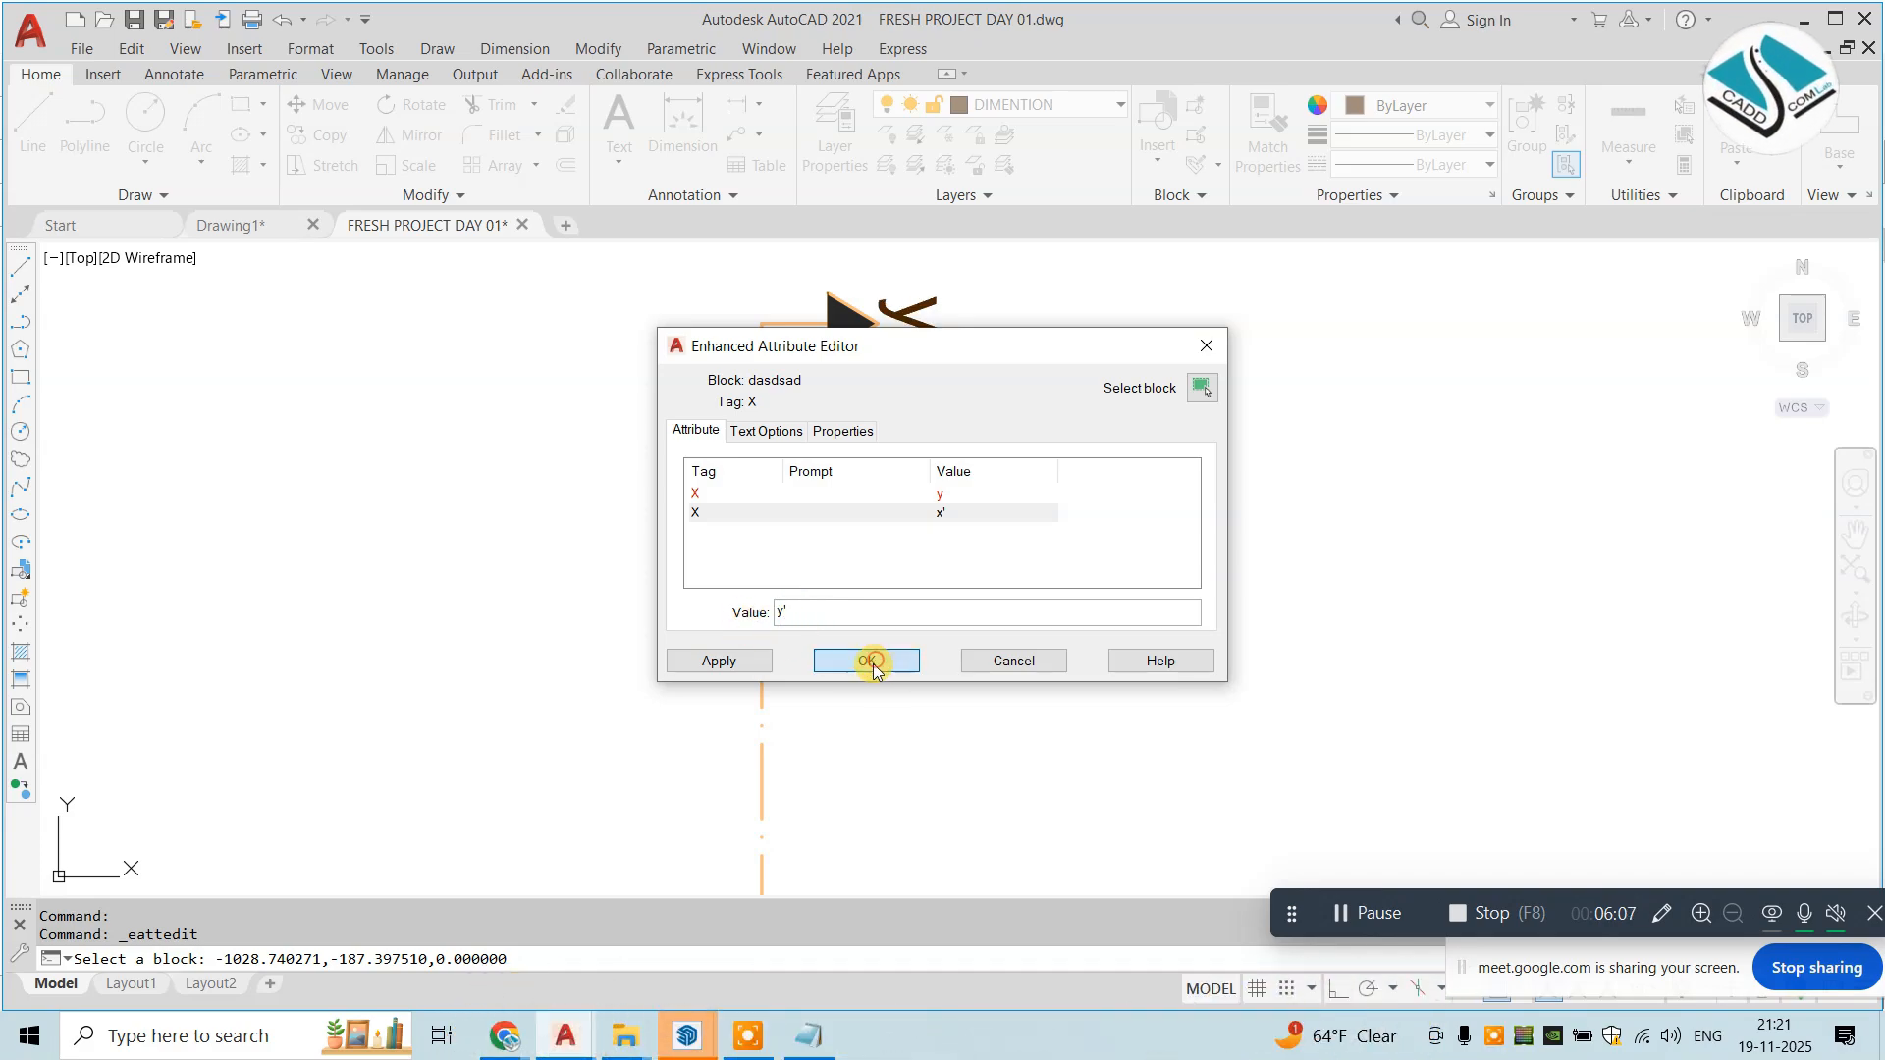
{"action": "left_click", "coordinate": [874, 663]}
{"action": "scroll", "coordinate": [837, 484], "scroll_direction": "down", "scroll_amount": 7}
{"action": "key", "text": "Escape"}
Step: Move the vertical section line onto the ground floor plan so it cuts through the dress, powder room and dining/lounge
{"action": "middle_click_drag", "start_coordinate": [976, 753], "coordinate": [892, 589]}
{"action": "scroll", "coordinate": [891, 589], "scroll_direction": "down", "scroll_amount": 2}
{"action": "scroll", "coordinate": [892, 589], "scroll_direction": "up", "scroll_amount": 2}
{"action": "left_click", "coordinate": [788, 627]}
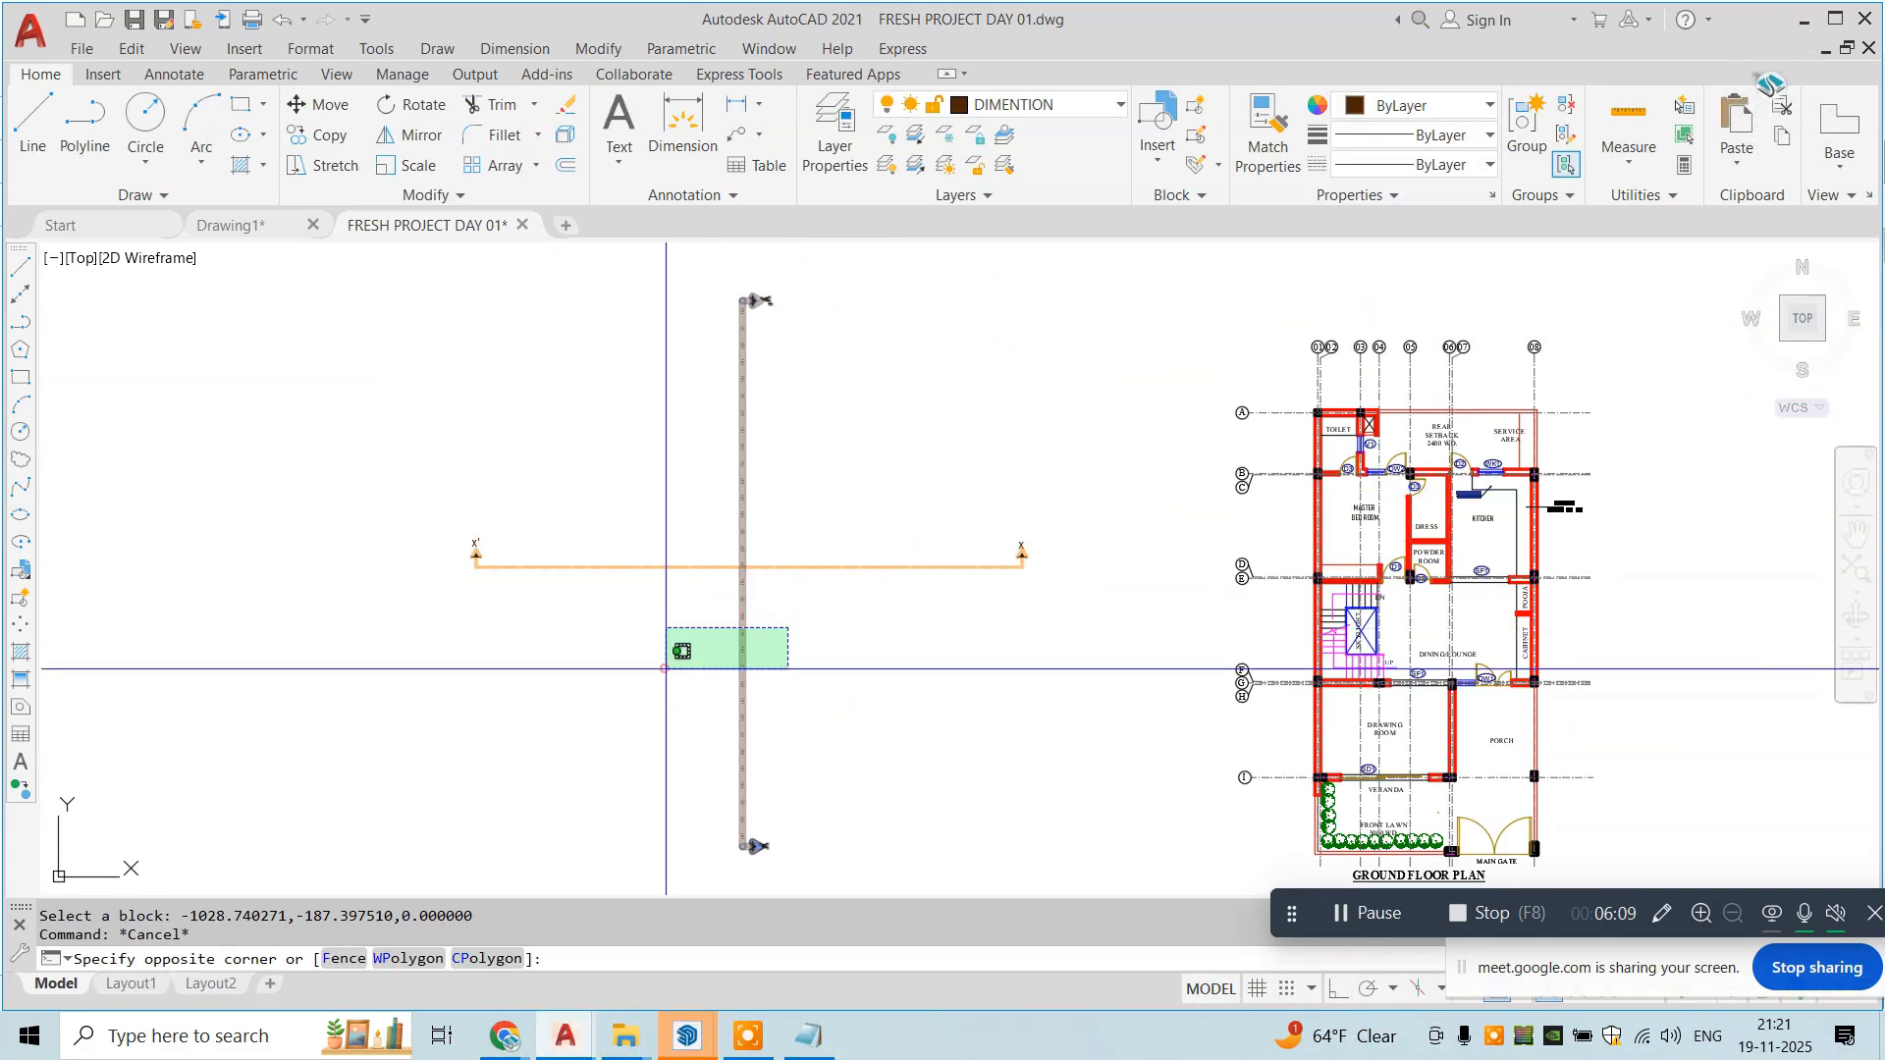
{"action": "left_click", "coordinate": [665, 669]}
{"action": "type", "text": "m"}
{"action": "key", "text": "Return"}
{"action": "left_click", "coordinate": [743, 566]}
{"action": "scroll", "coordinate": [1019, 639], "scroll_direction": "up", "scroll_amount": 5}
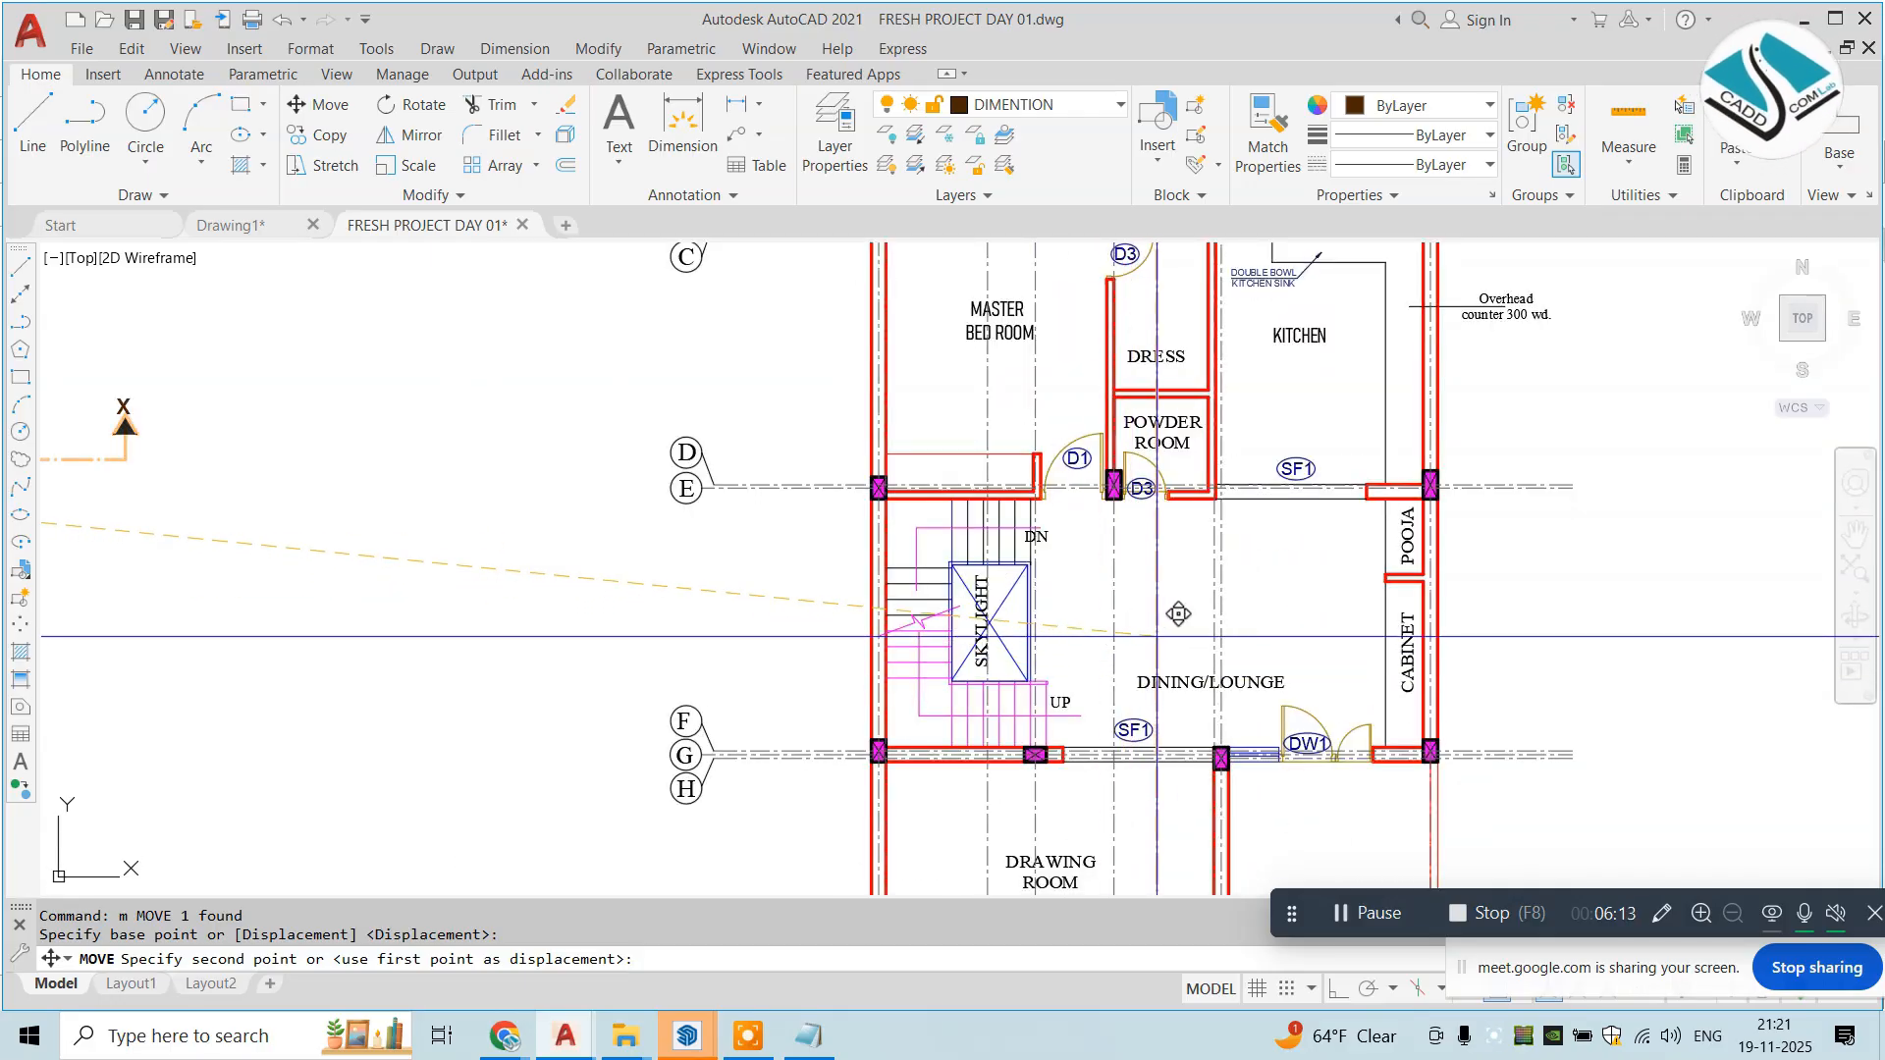
{"action": "left_click", "coordinate": [1157, 637]}
{"action": "scroll", "coordinate": [1043, 630], "scroll_direction": "down", "scroll_amount": 7}
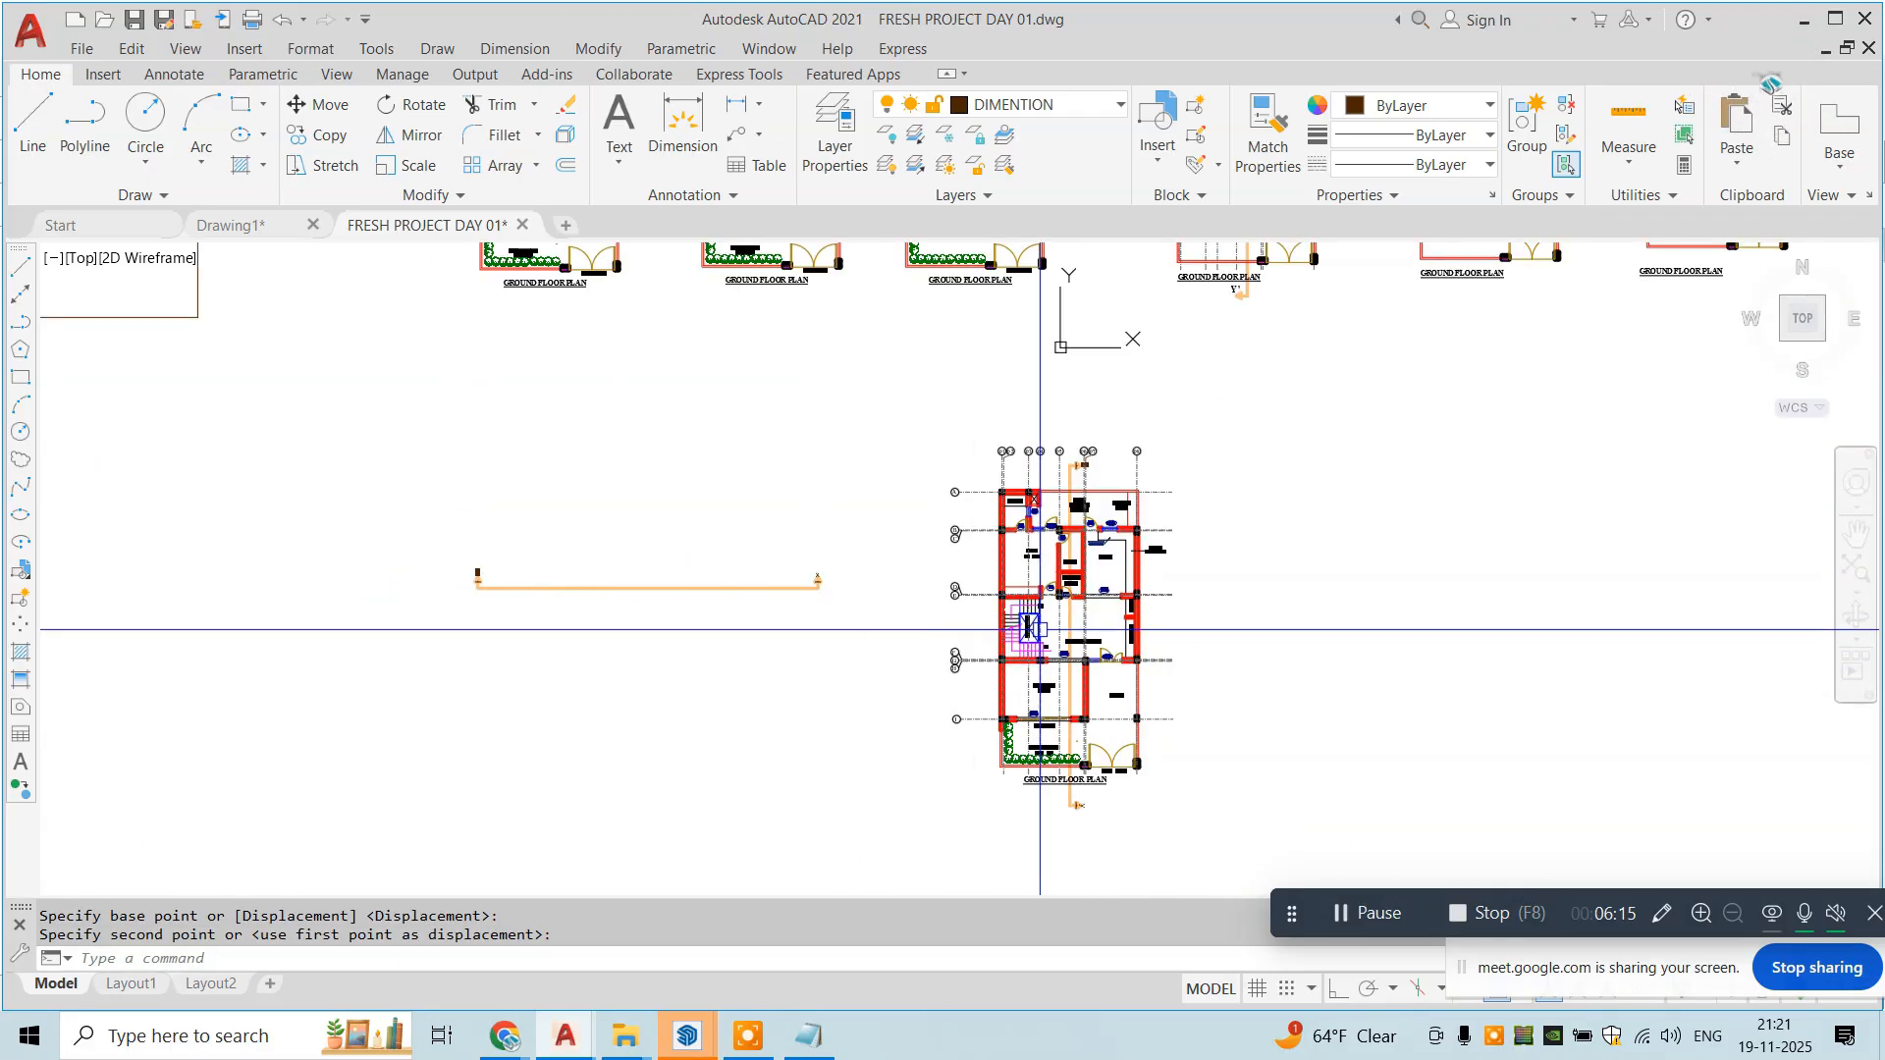
Step: Shift the vertical section line slightly upward so its ends extend beyond the plan
{"action": "scroll", "coordinate": [1090, 503], "scroll_direction": "up", "scroll_amount": 4}
{"action": "key", "text": "space"}
{"action": "scroll", "coordinate": [1044, 432], "scroll_direction": "down", "scroll_amount": 2}
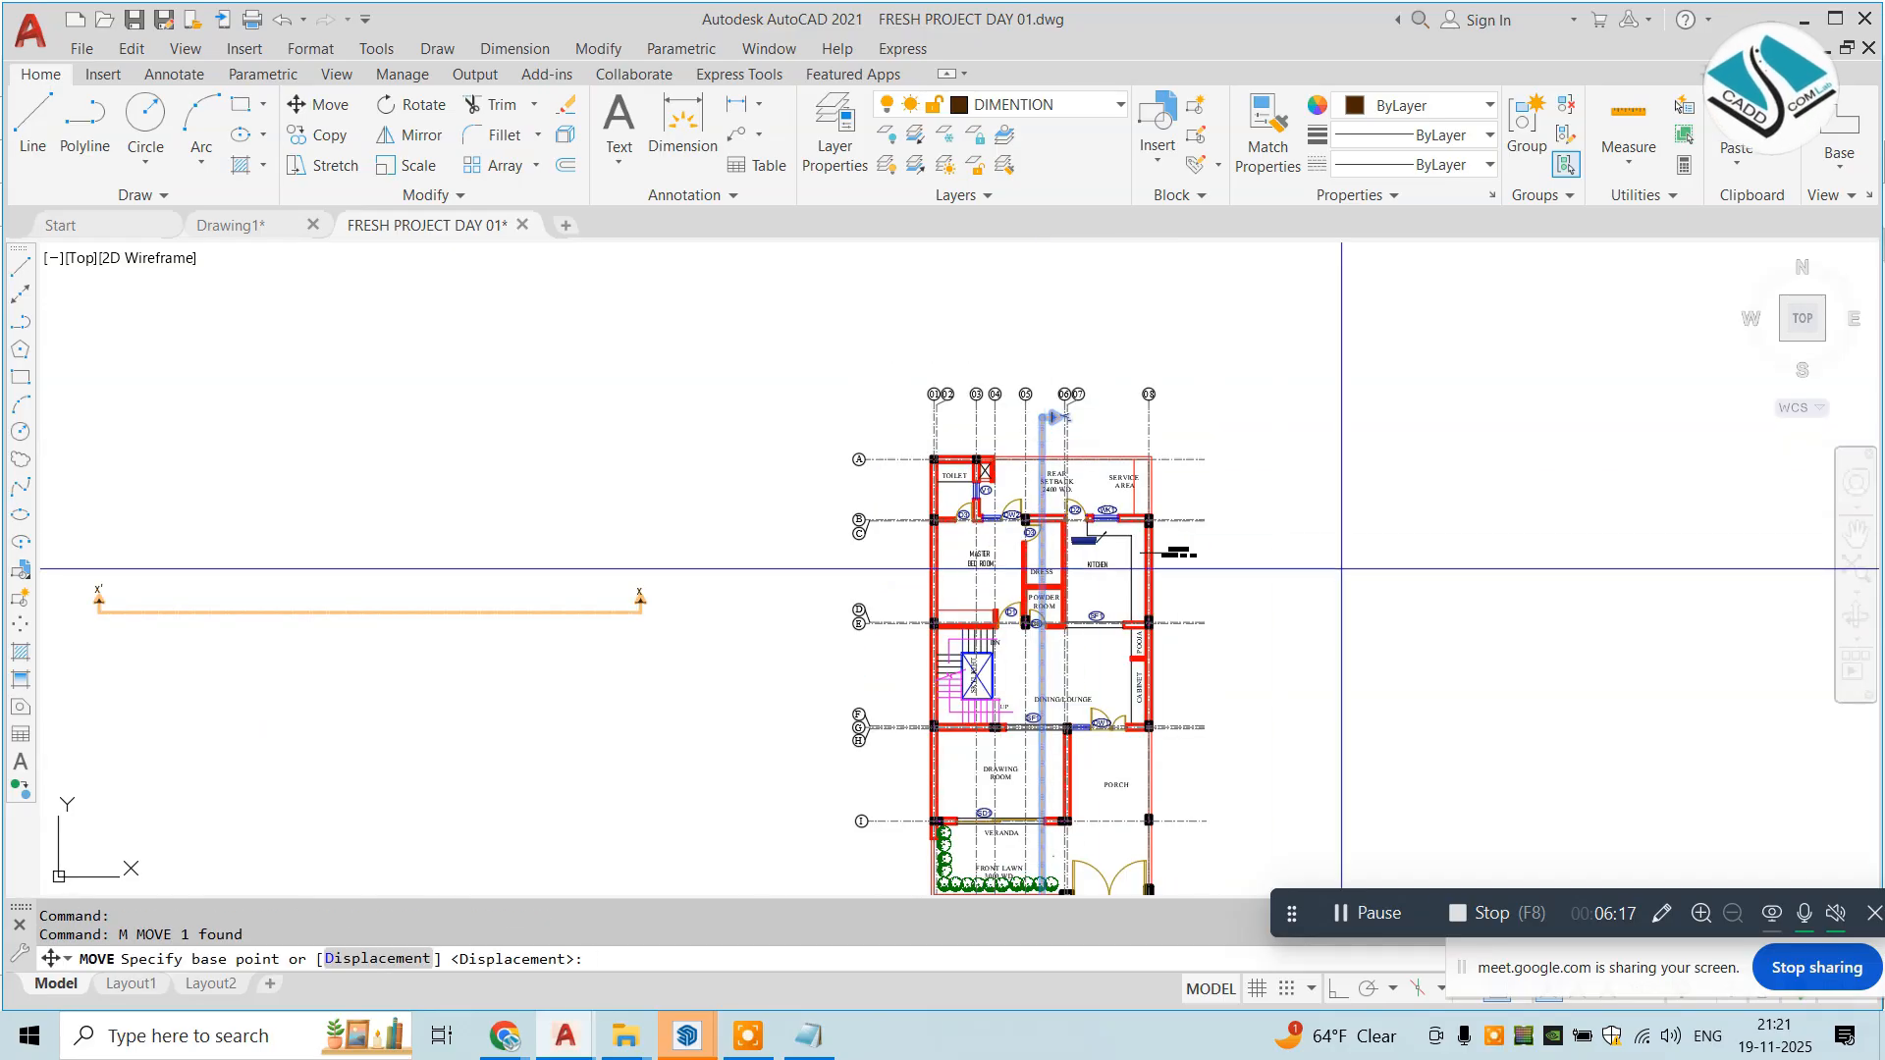
{"action": "scroll", "coordinate": [1342, 575], "scroll_direction": "down", "scroll_amount": 2}
{"action": "middle_click_drag", "start_coordinate": [1346, 585], "coordinate": [1234, 530]}
{"action": "scroll", "coordinate": [1234, 530], "scroll_direction": "up", "scroll_amount": 2}
{"action": "left_click", "coordinate": [1273, 554]}
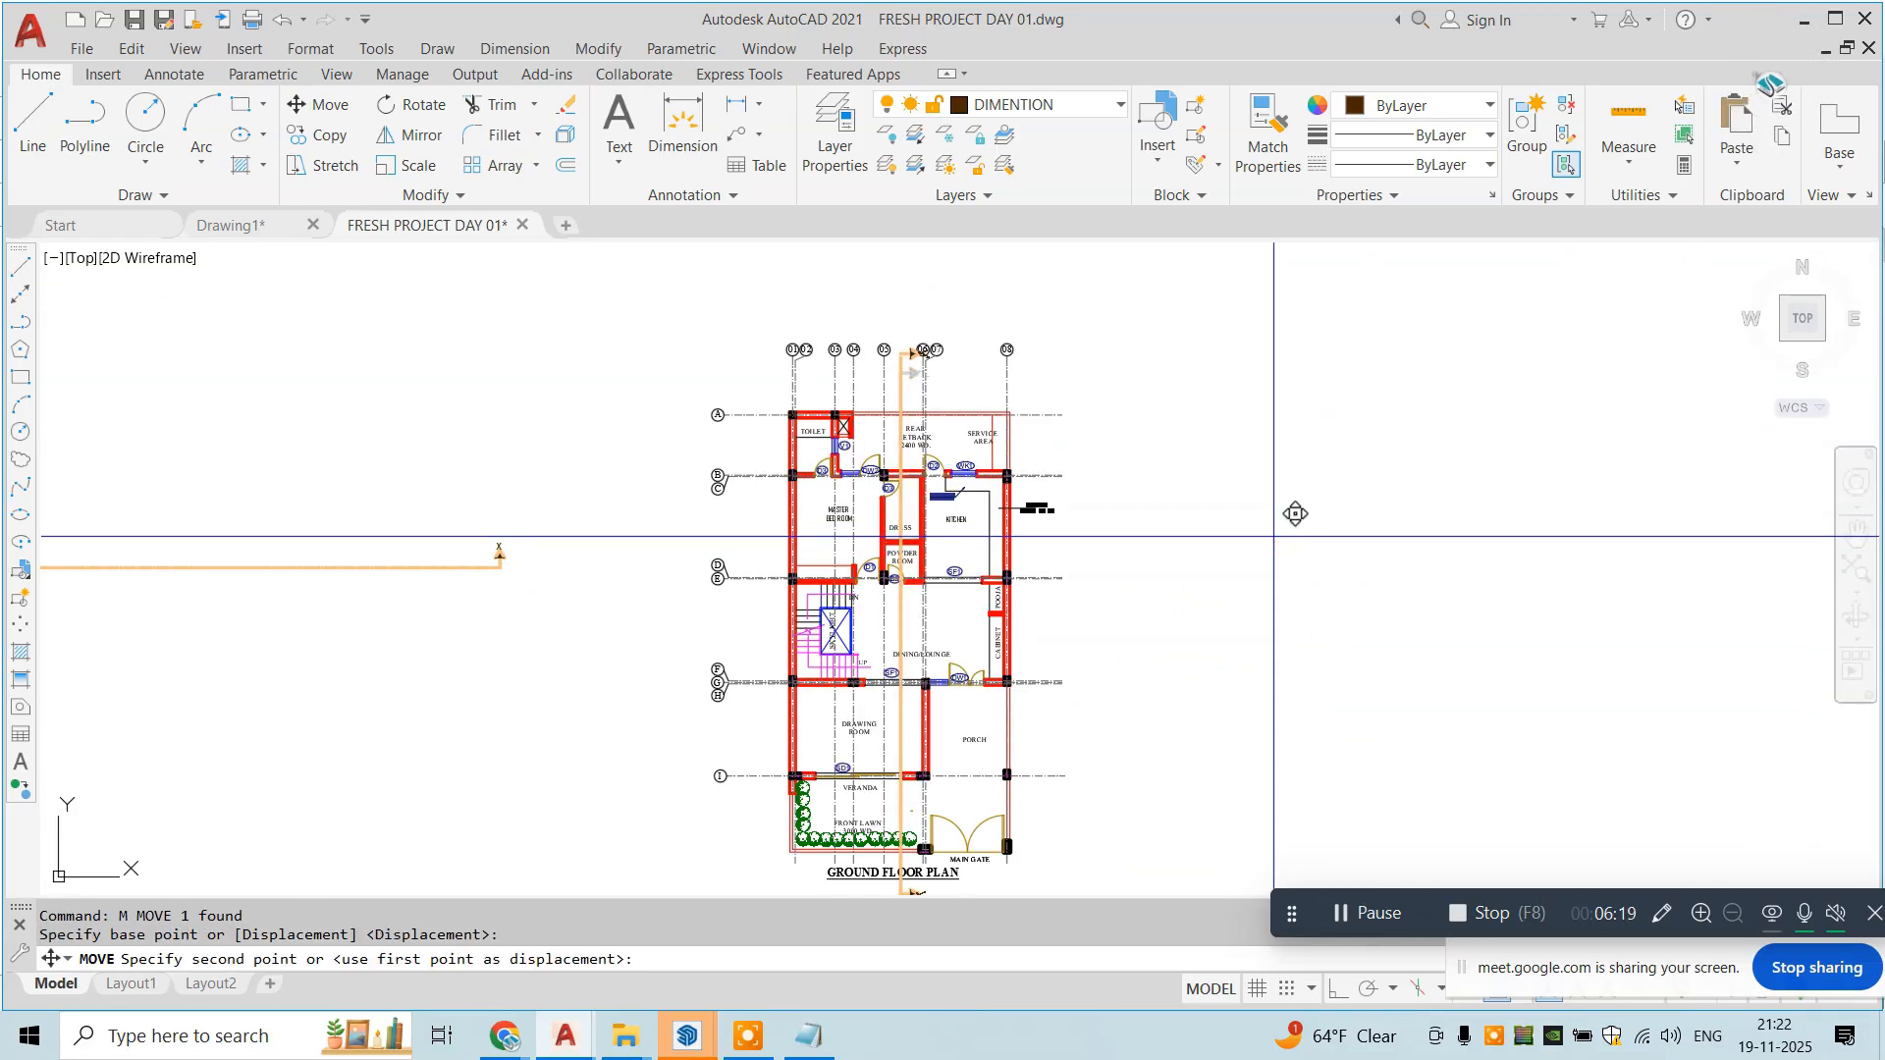
{"action": "left_click", "coordinate": [1274, 535]}
Step: Move the horizontal section line onto the plan so it cuts through the skylight staircase and dining/lounge
{"action": "middle_click_drag", "start_coordinate": [871, 517], "coordinate": [1101, 511]}
{"action": "left_click", "coordinate": [834, 484]}
{"action": "left_click", "coordinate": [648, 579]}
{"action": "type", "text": "m"}
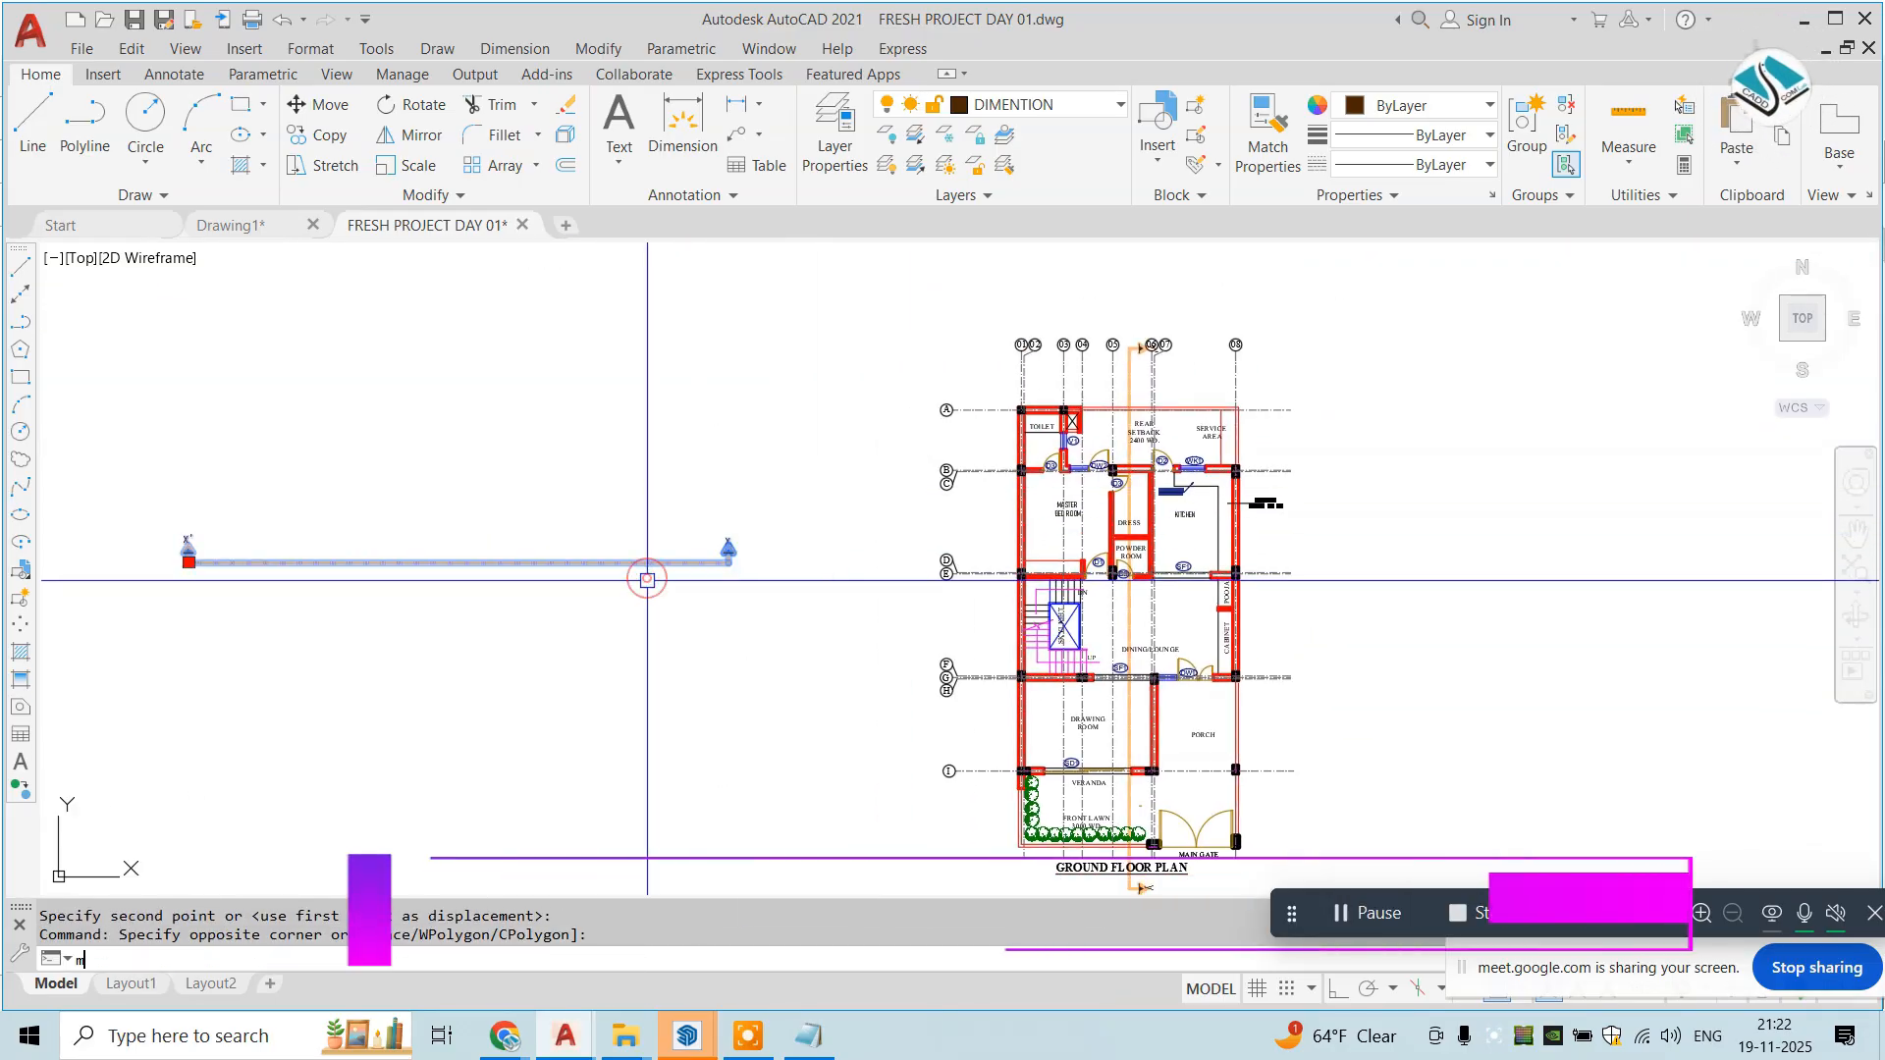
{"action": "key", "text": "space"}
{"action": "left_click", "coordinate": [466, 562]}
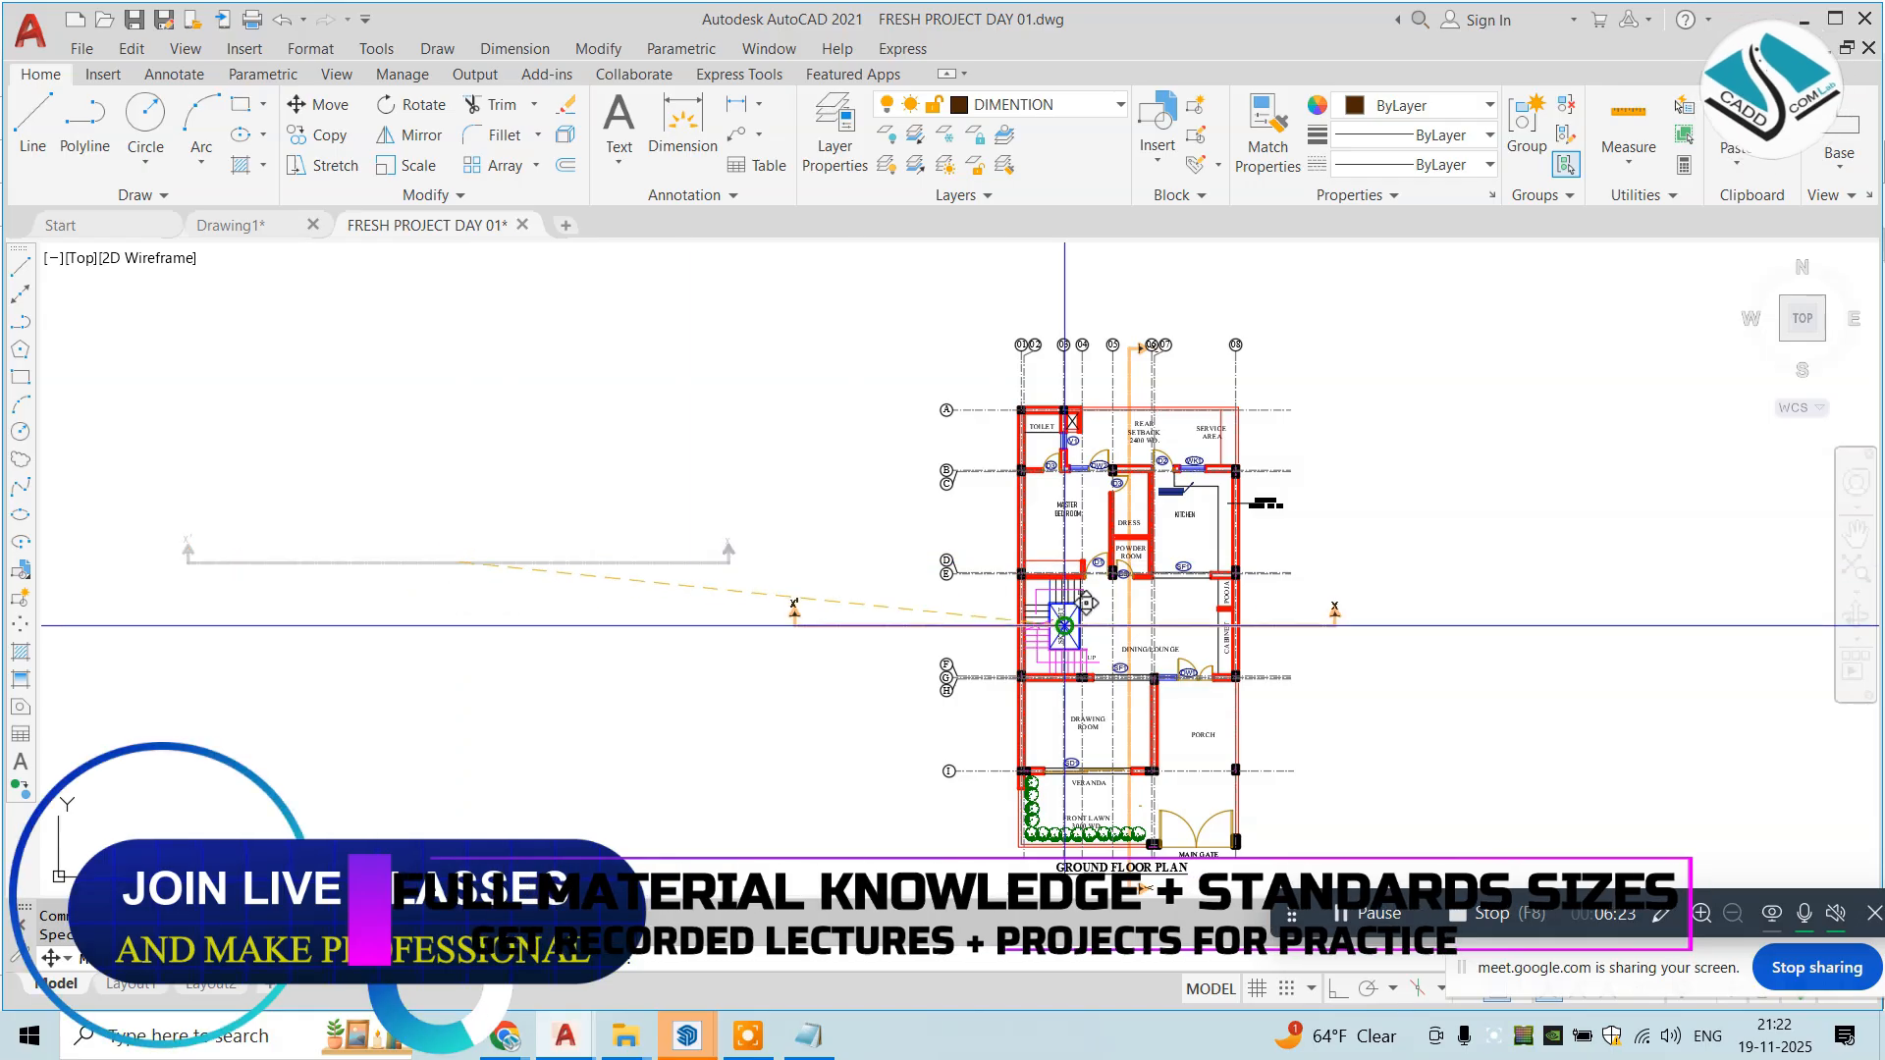
{"action": "left_click", "coordinate": [1152, 625]}
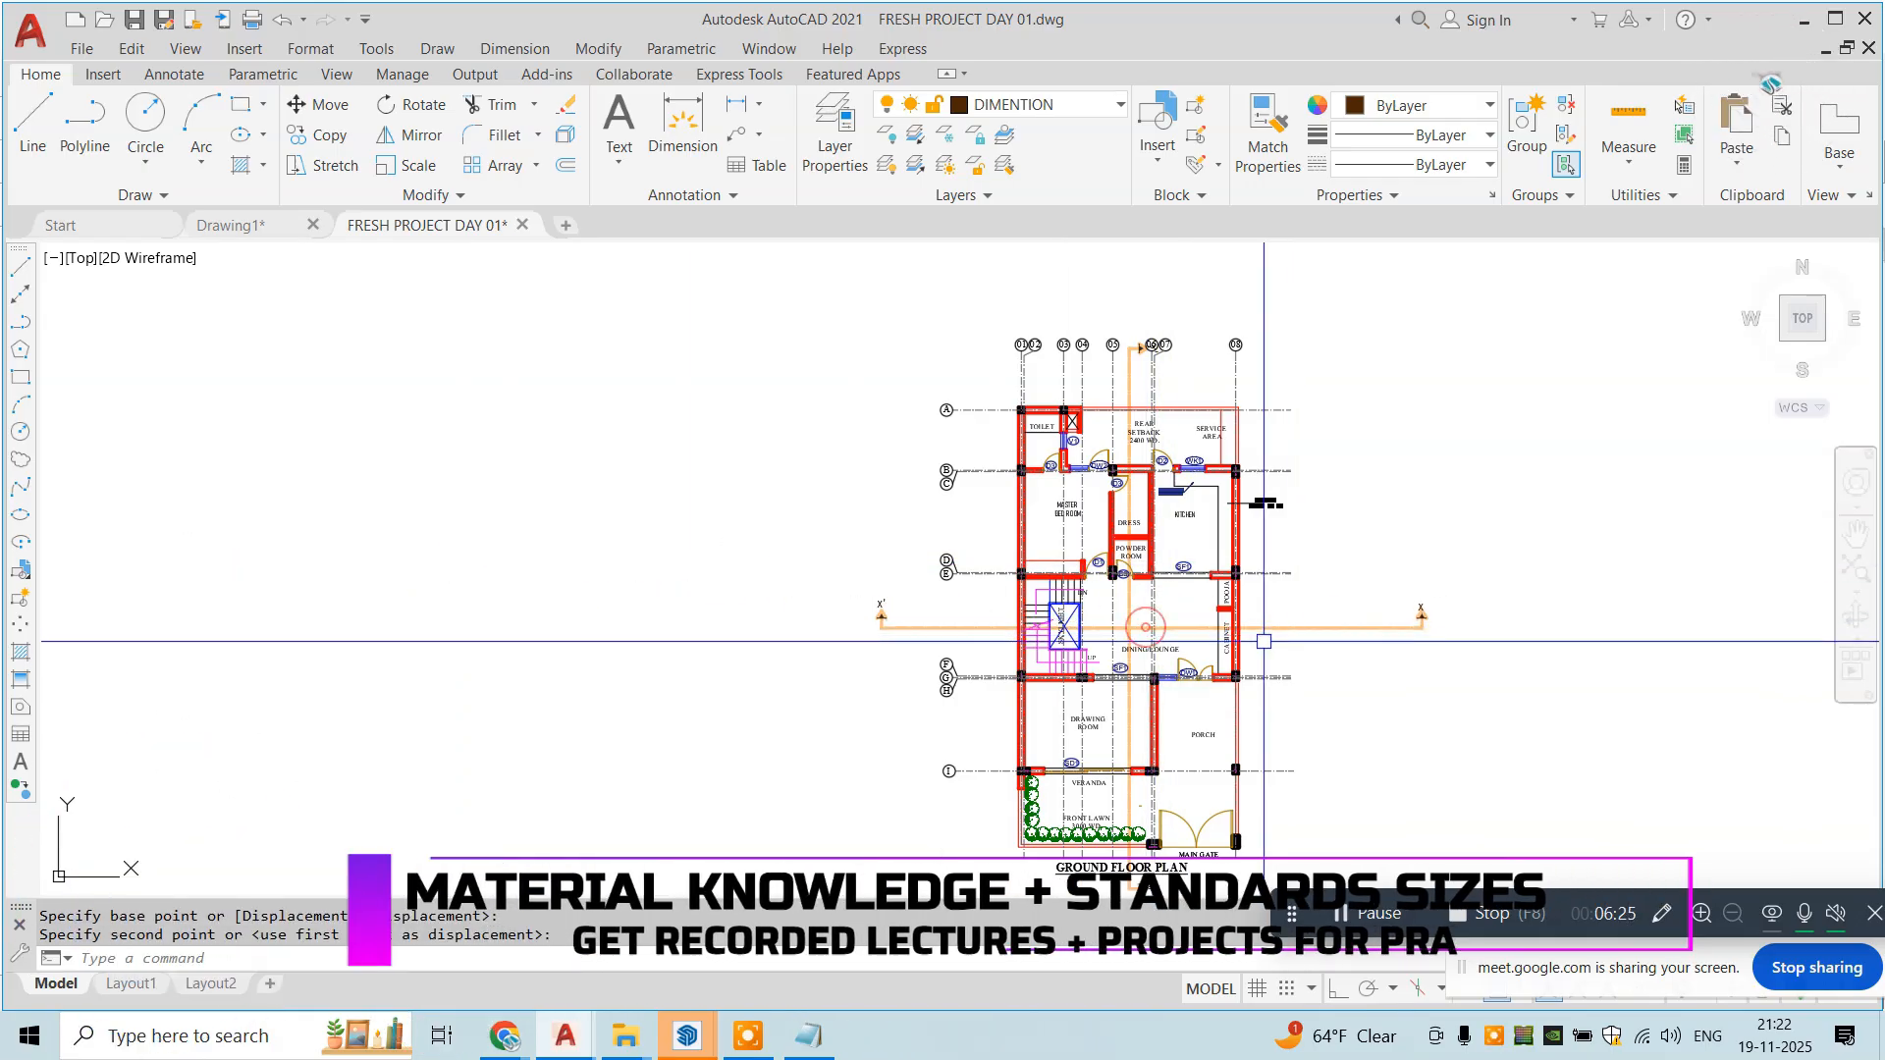
Step: Scale the horizontal section line down from a base point on it so it extends only a little beyond the plan's side walls
{"action": "scroll", "coordinate": [1394, 627], "scroll_direction": "up", "scroll_amount": 2}
{"action": "left_click", "coordinate": [1213, 629]}
{"action": "type", "text": "sc"}
{"action": "key", "text": "space"}
{"action": "left_click", "coordinate": [1009, 628]}
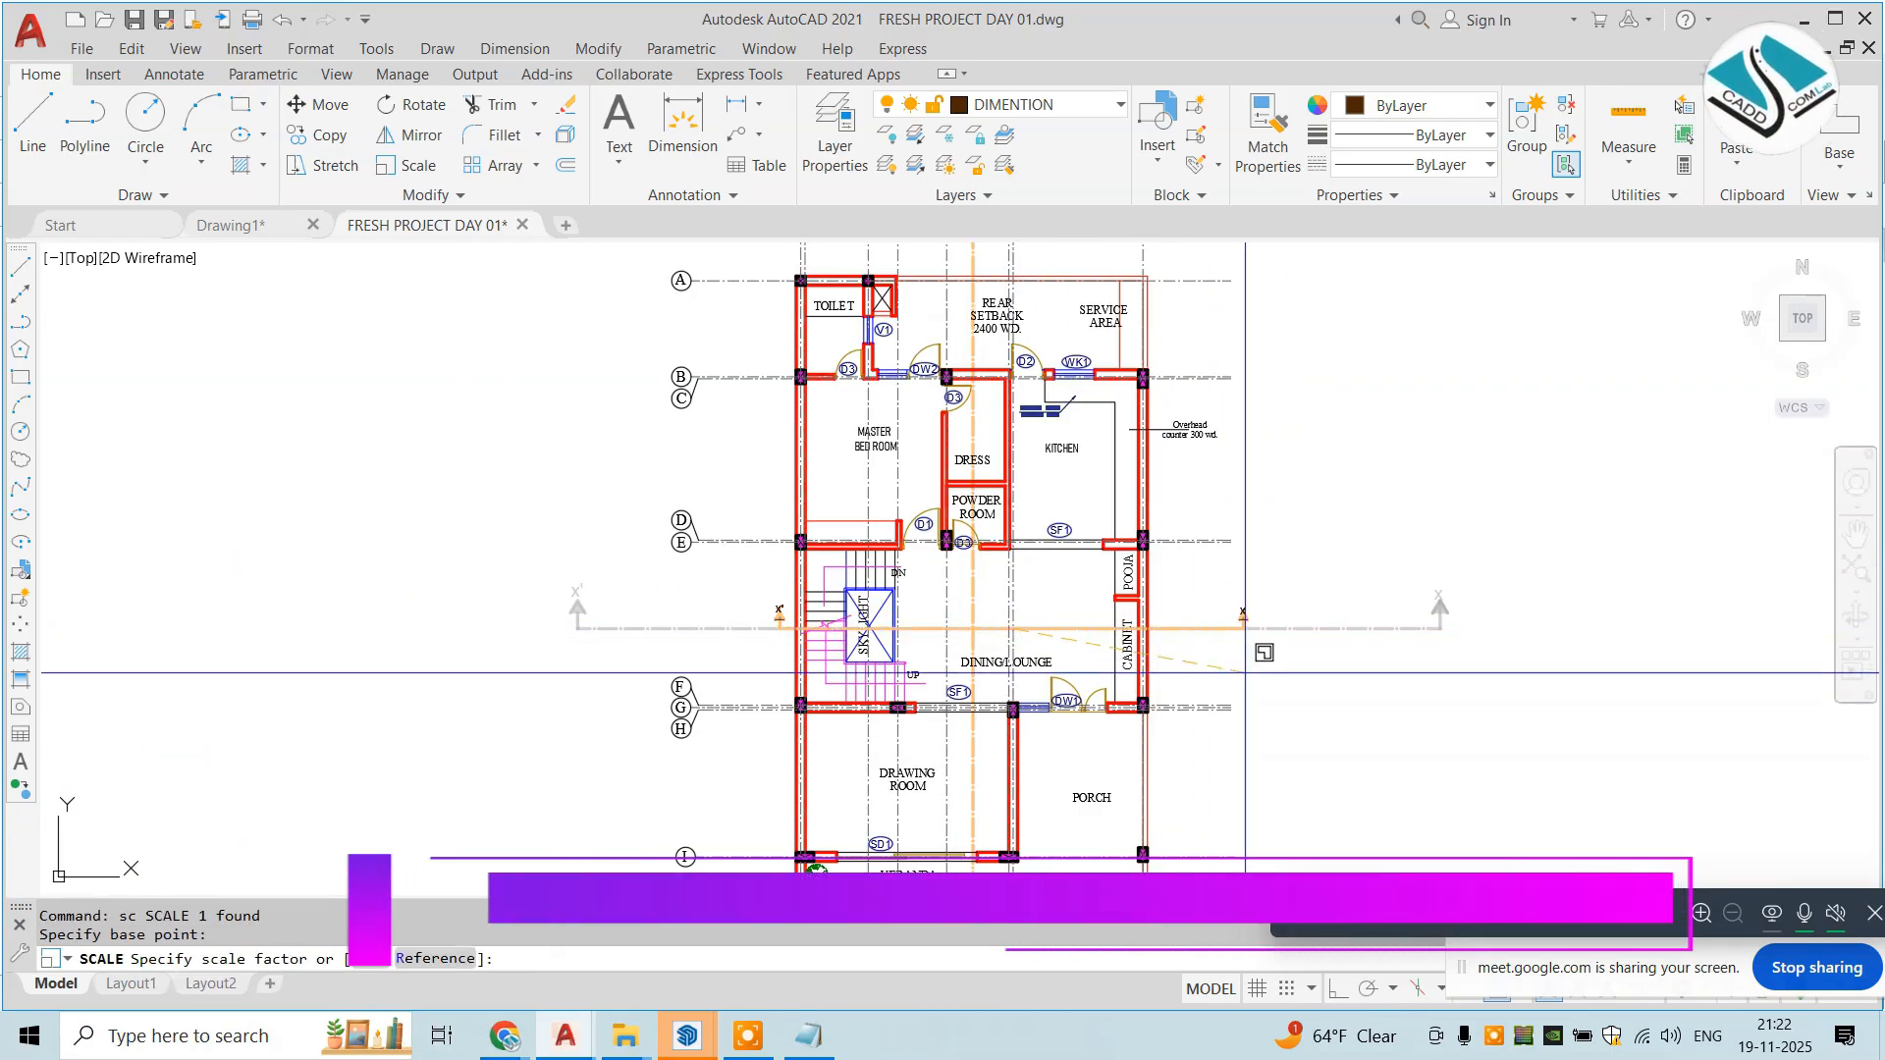
{"action": "left_click", "coordinate": [1269, 677]}
{"action": "scroll", "coordinate": [985, 606], "scroll_direction": "down", "scroll_amount": 2}
{"action": "middle_click_drag", "start_coordinate": [1182, 601], "coordinate": [1140, 597]}
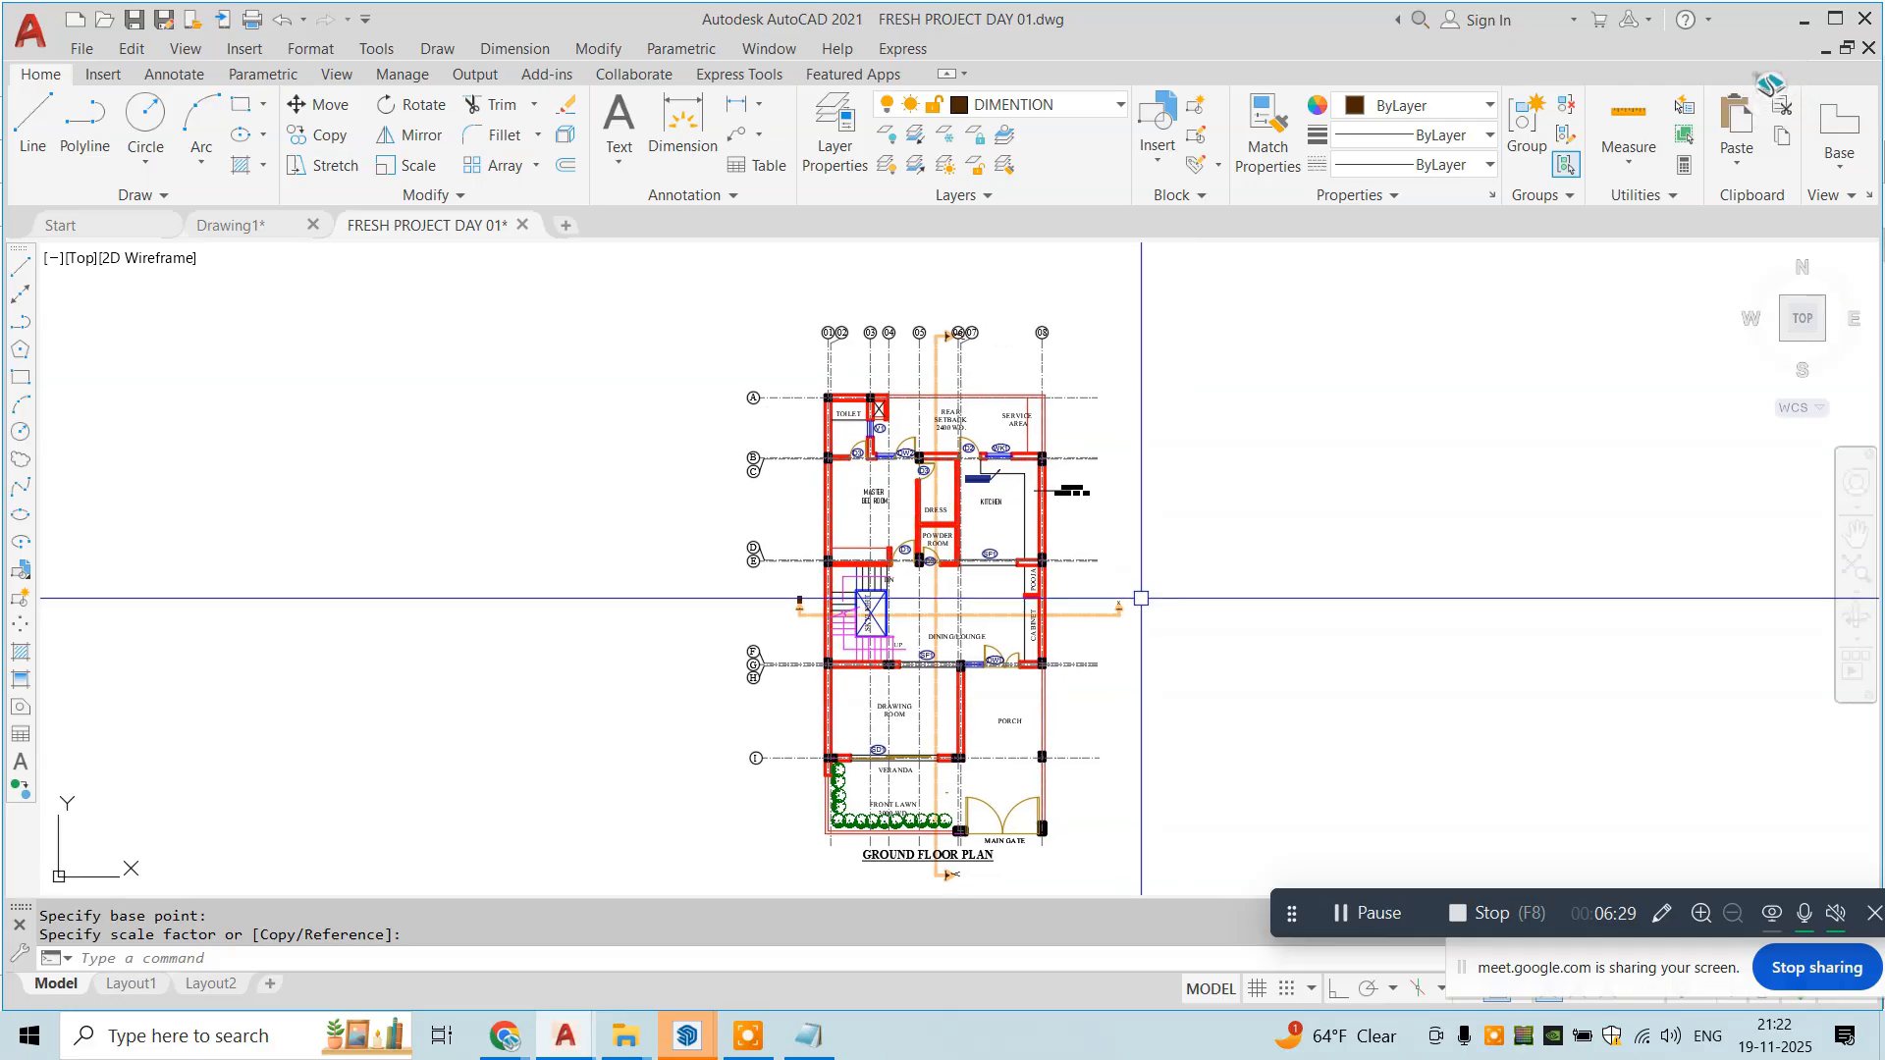
Step: Shift the horizontal section line slightly to the left to balance its overhang on both sides of the plan
{"action": "scroll", "coordinate": [1056, 623], "scroll_direction": "up", "scroll_amount": 2}
{"action": "left_click", "coordinate": [1114, 611]}
{"action": "type", "text": "m"}
{"action": "key", "text": "space"}
{"action": "left_click", "coordinate": [1350, 661]}
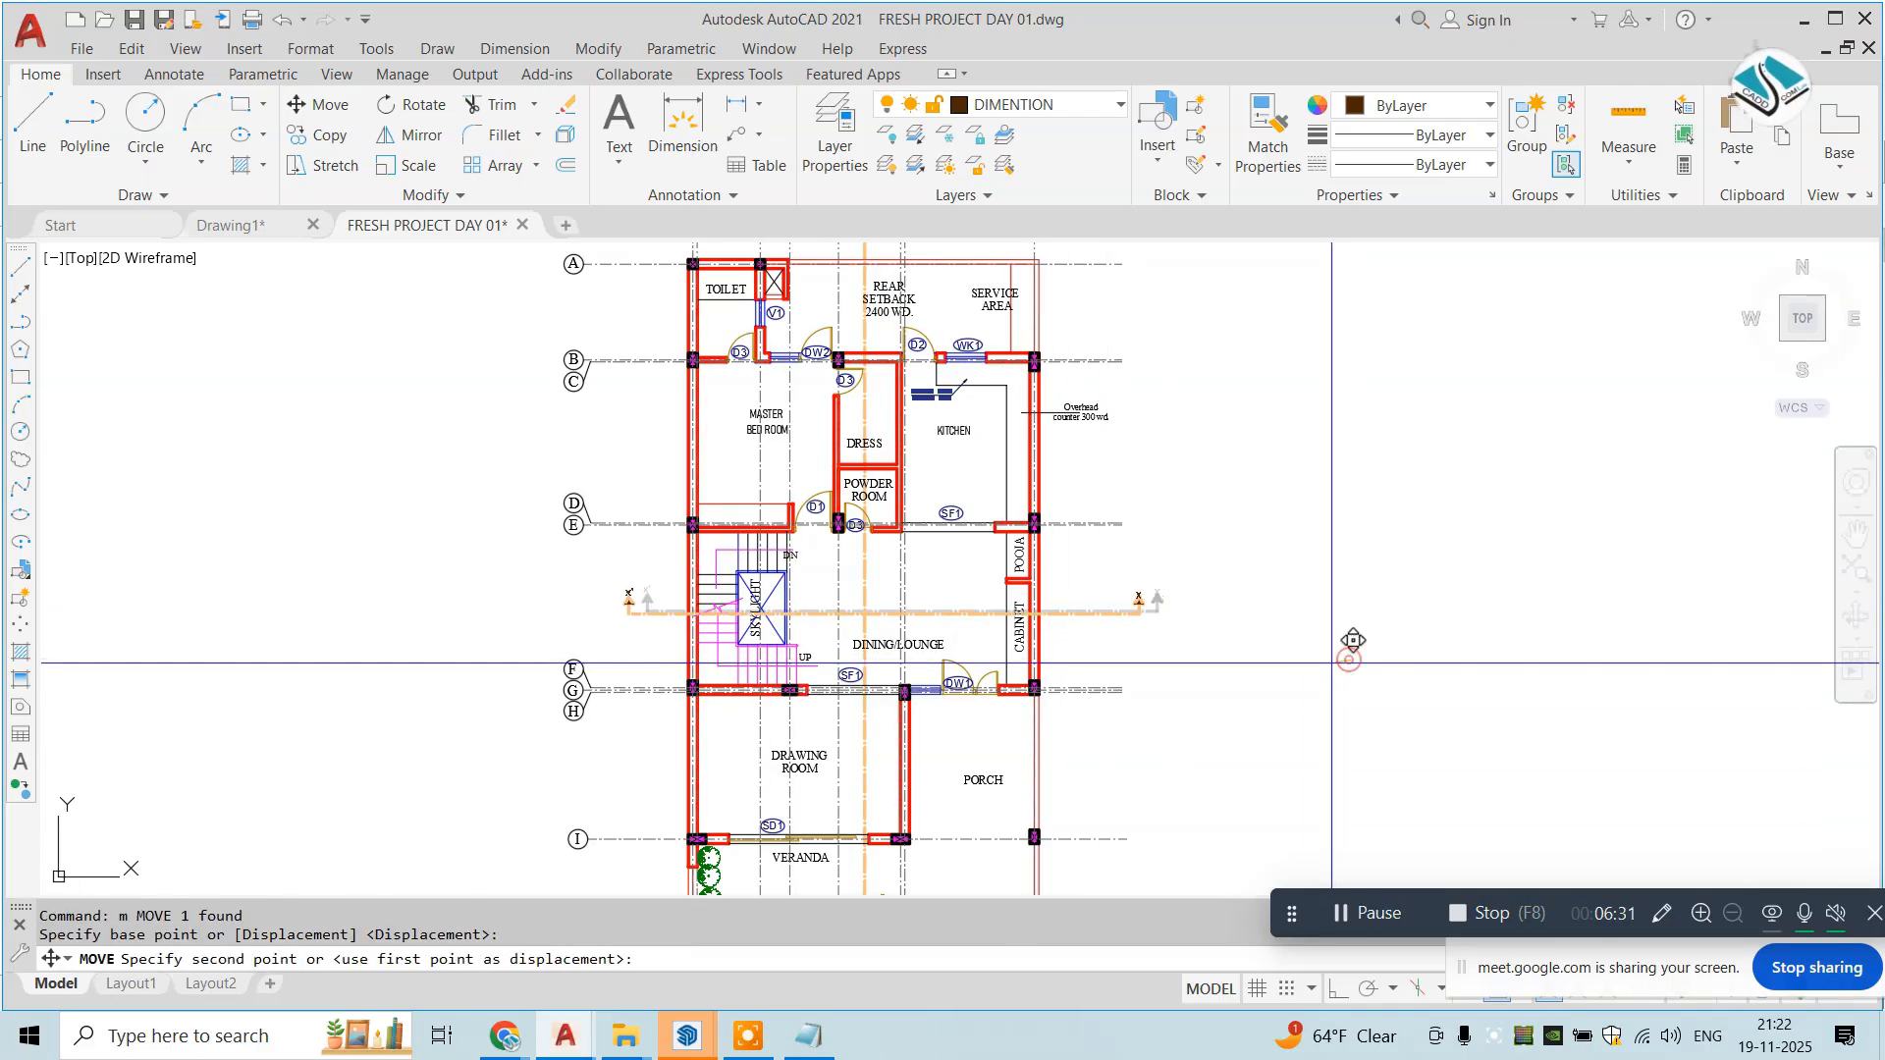
{"action": "key", "text": "Escape"}
{"action": "scroll", "coordinate": [982, 550], "scroll_direction": "down", "scroll_amount": 2}
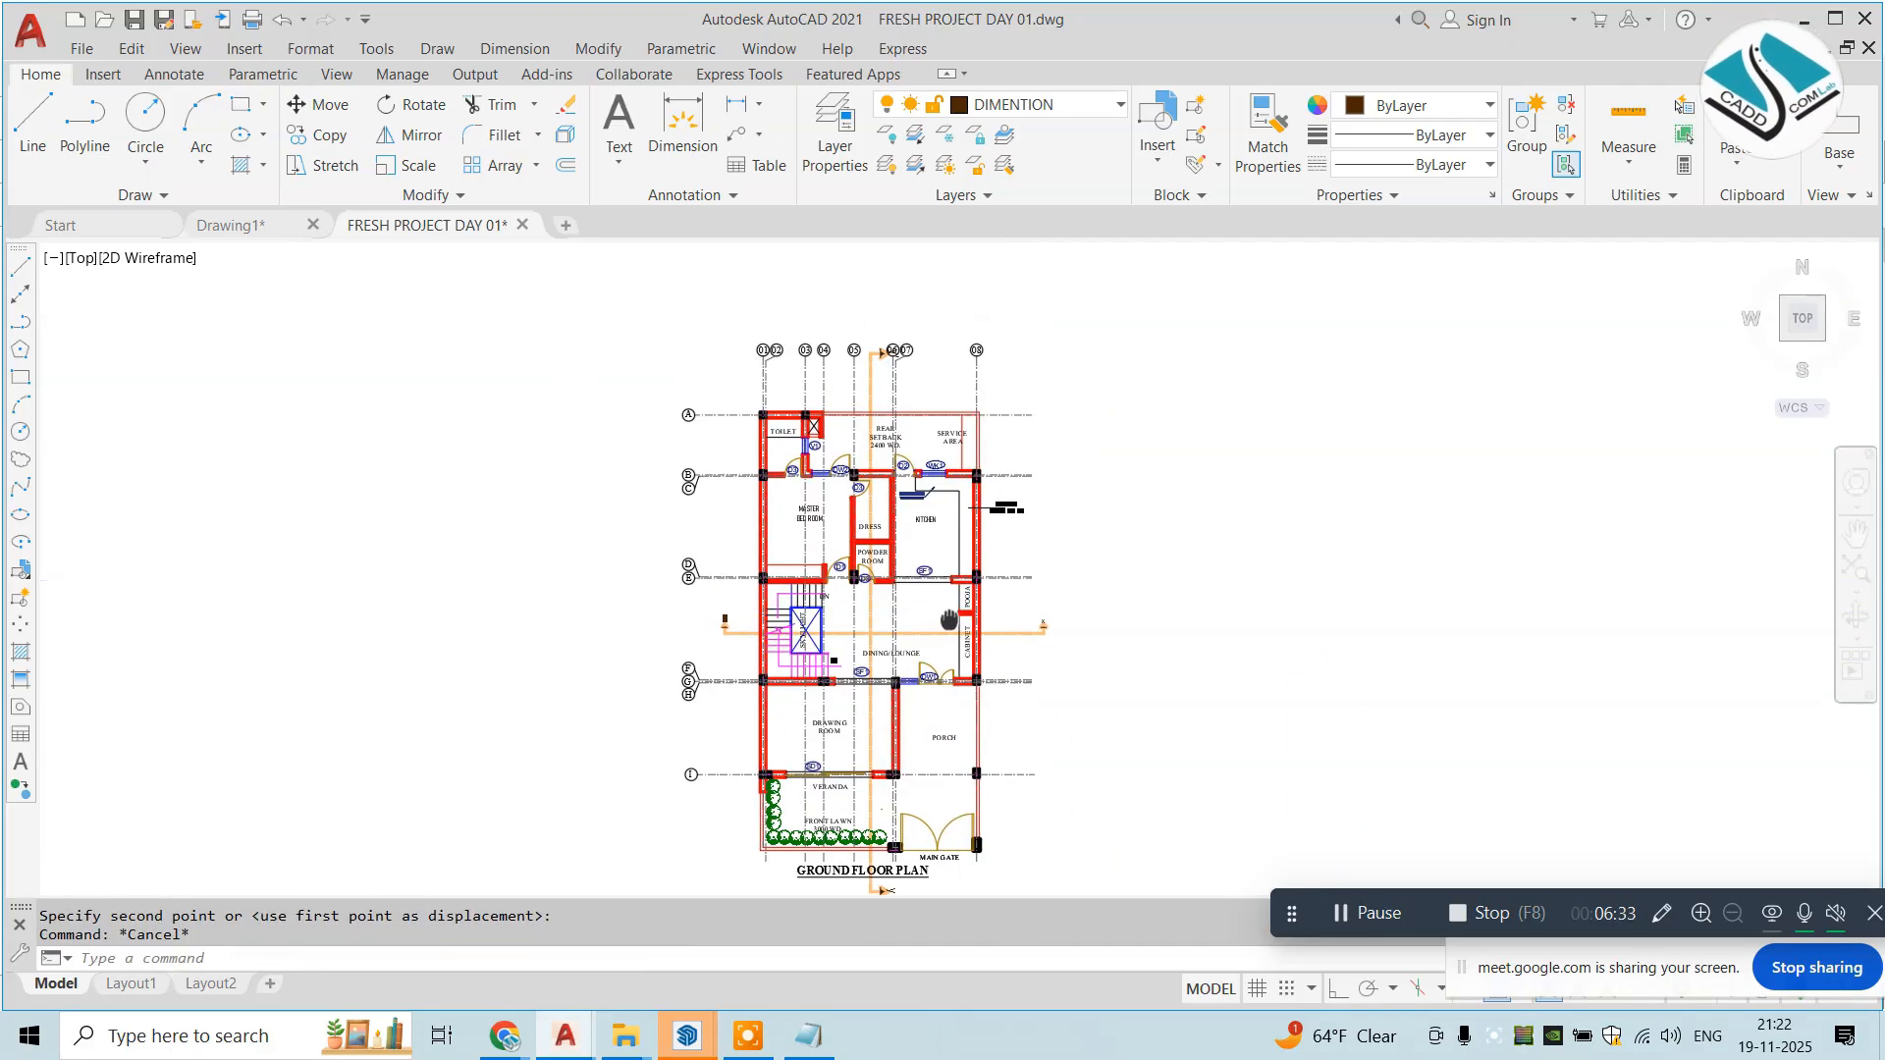
{"action": "scroll", "coordinate": [864, 481], "scroll_direction": "up", "scroll_amount": 2}
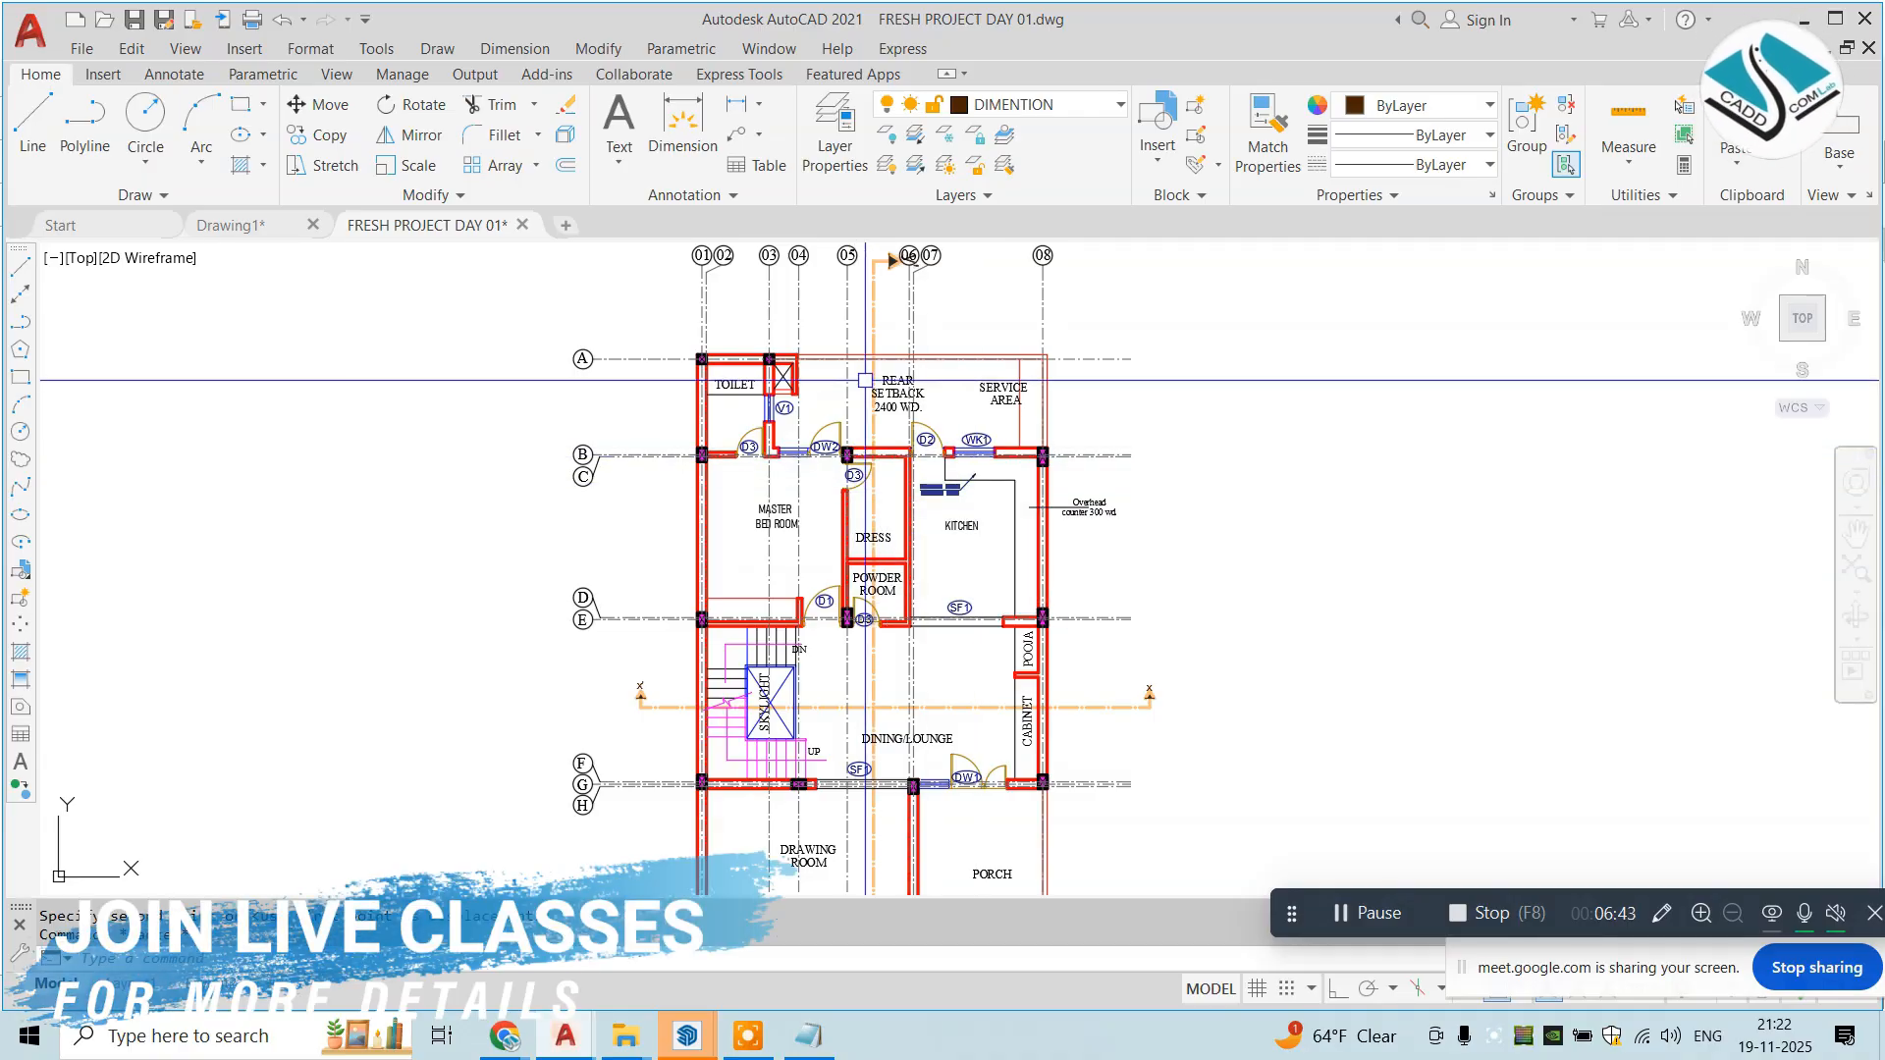
{"action": "scroll", "coordinate": [809, 379], "scroll_direction": "up", "scroll_amount": 4}
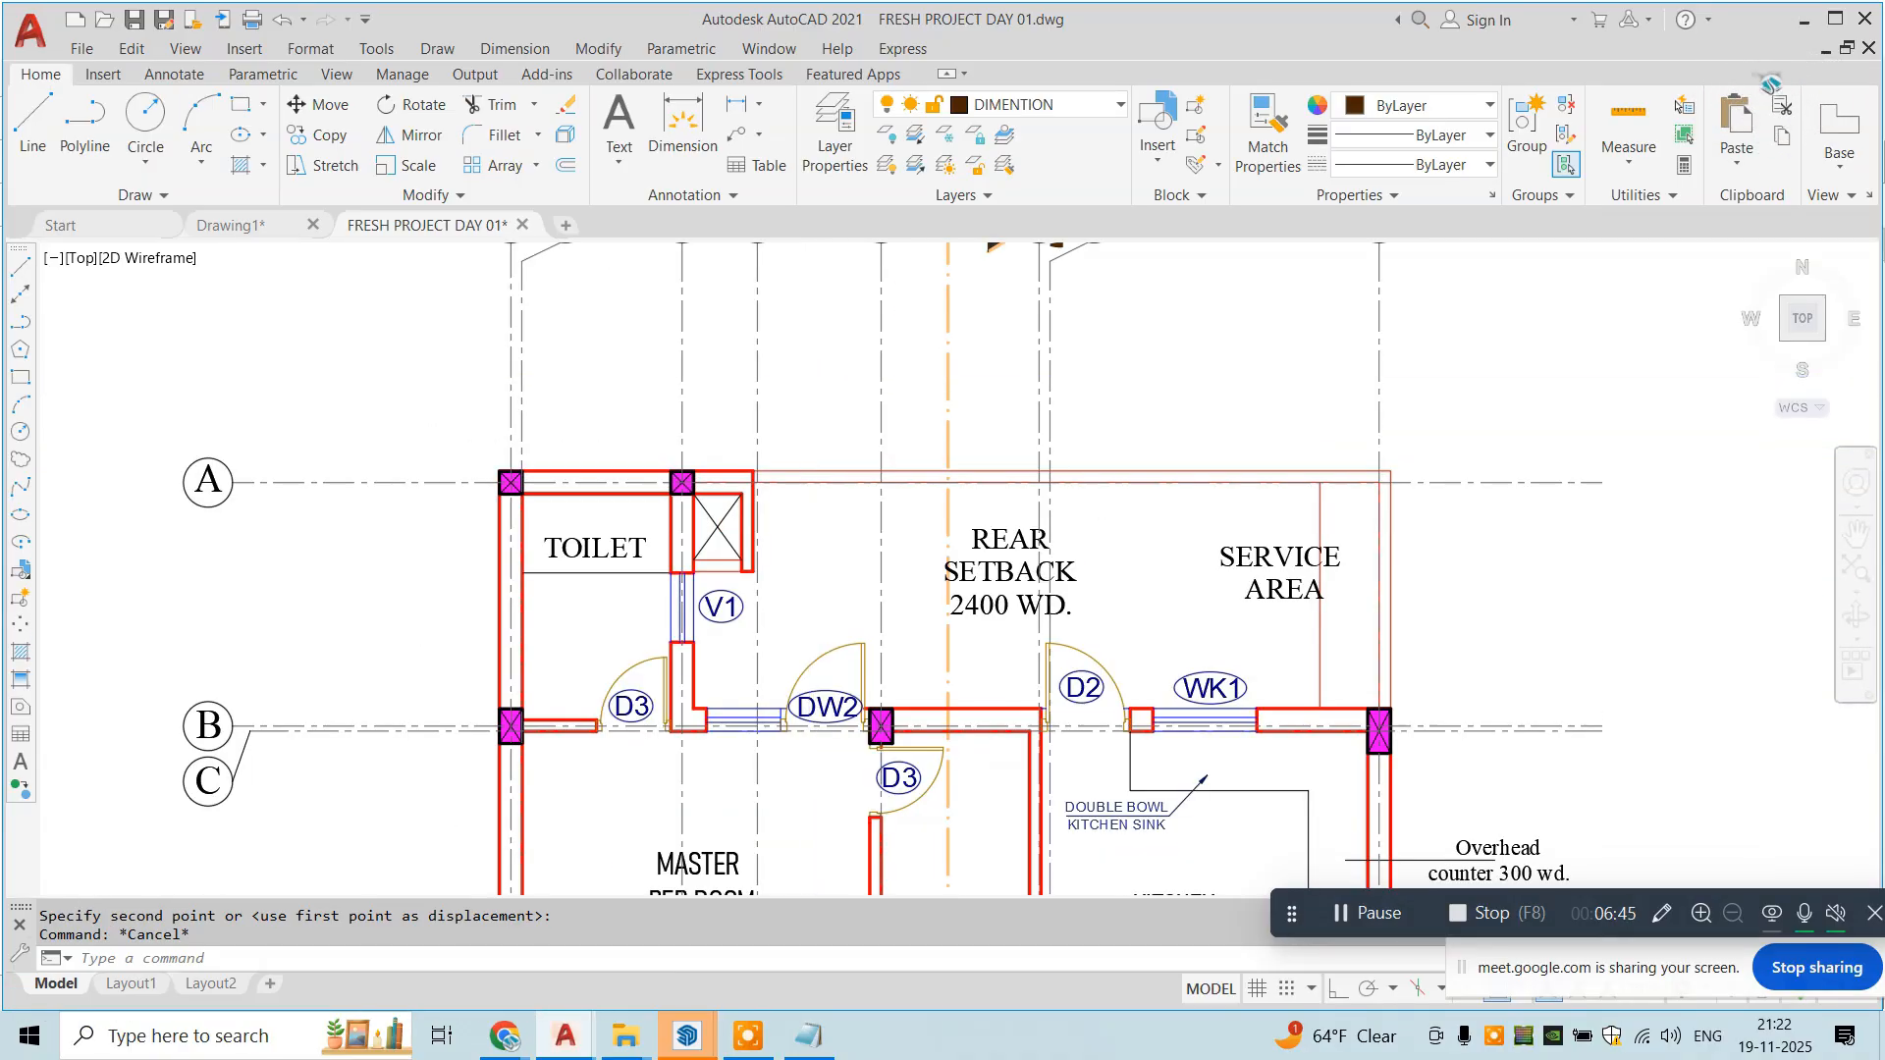
{"action": "scroll", "coordinate": [832, 397], "scroll_direction": "down", "scroll_amount": 2}
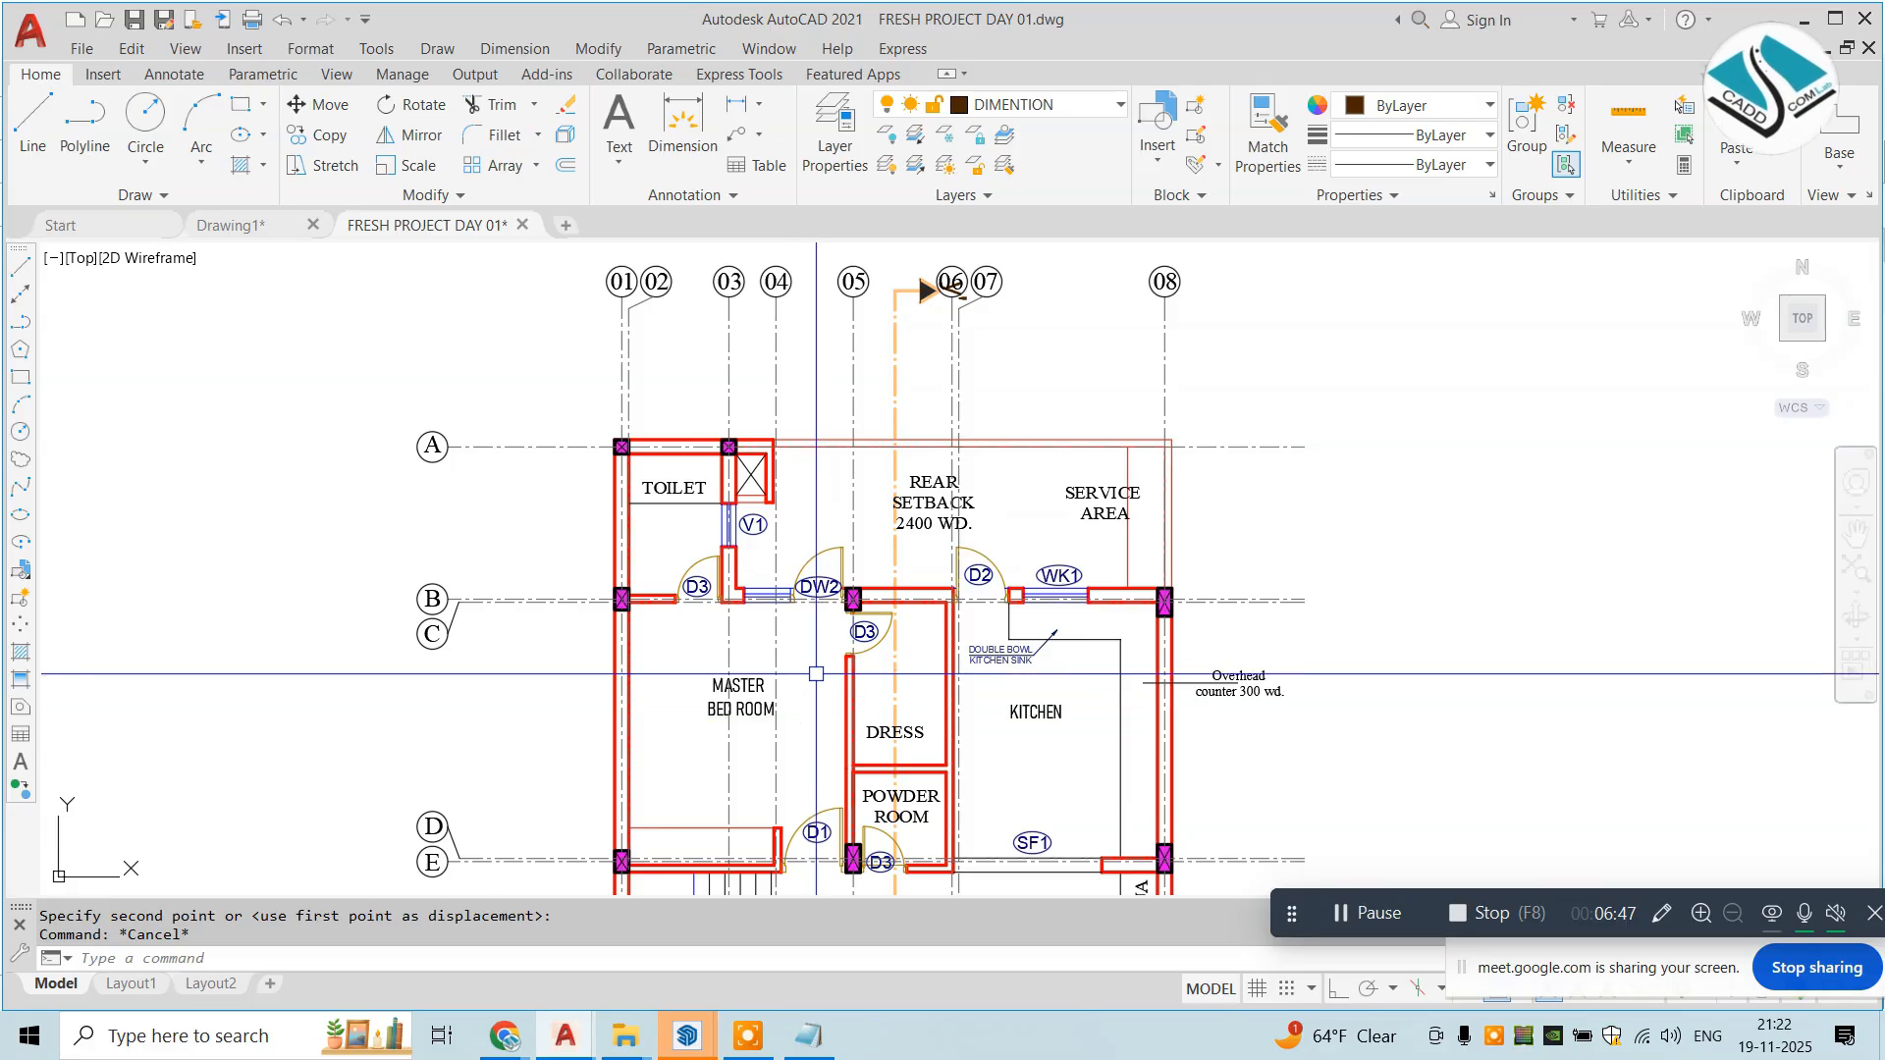
{"action": "middle_click_drag", "start_coordinate": [859, 411], "coordinate": [830, 491]}
{"action": "scroll", "coordinate": [830, 491], "scroll_direction": "up", "scroll_amount": 2}
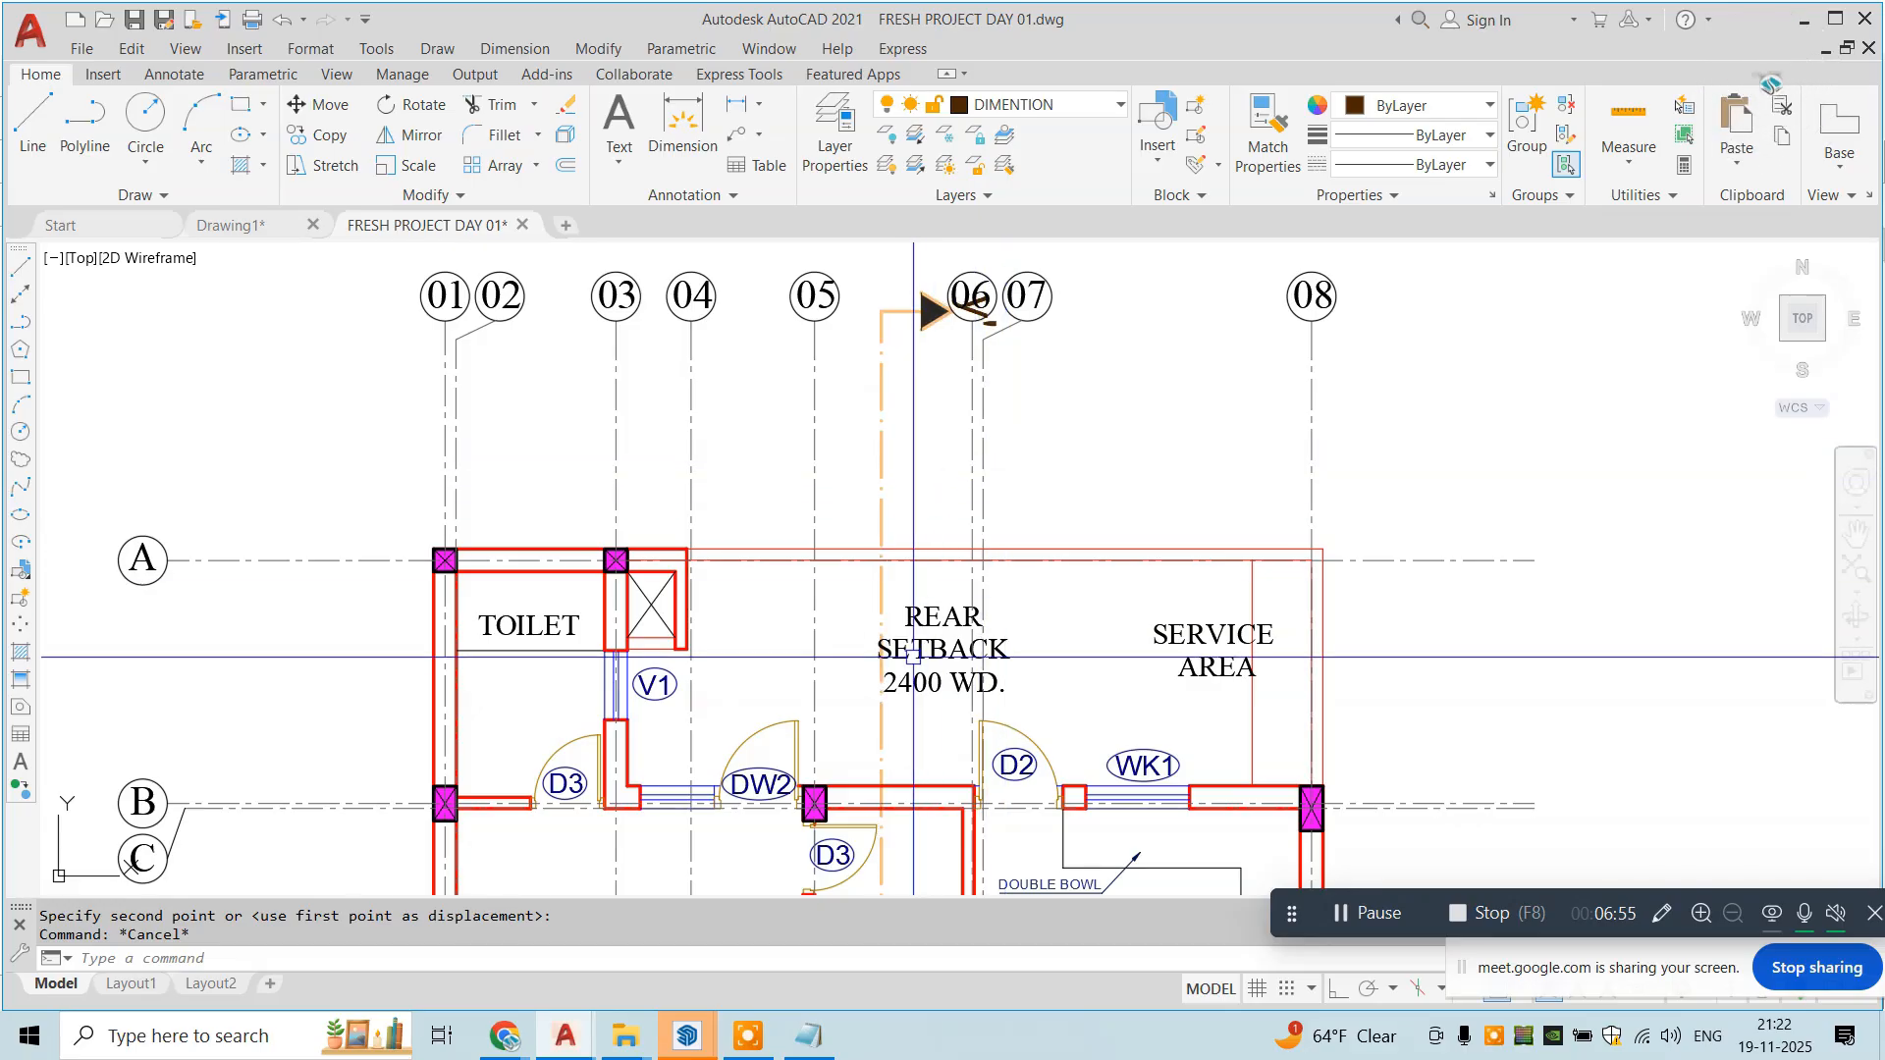
{"action": "type", "text": "s"}
{"action": "key", "text": "Return"}
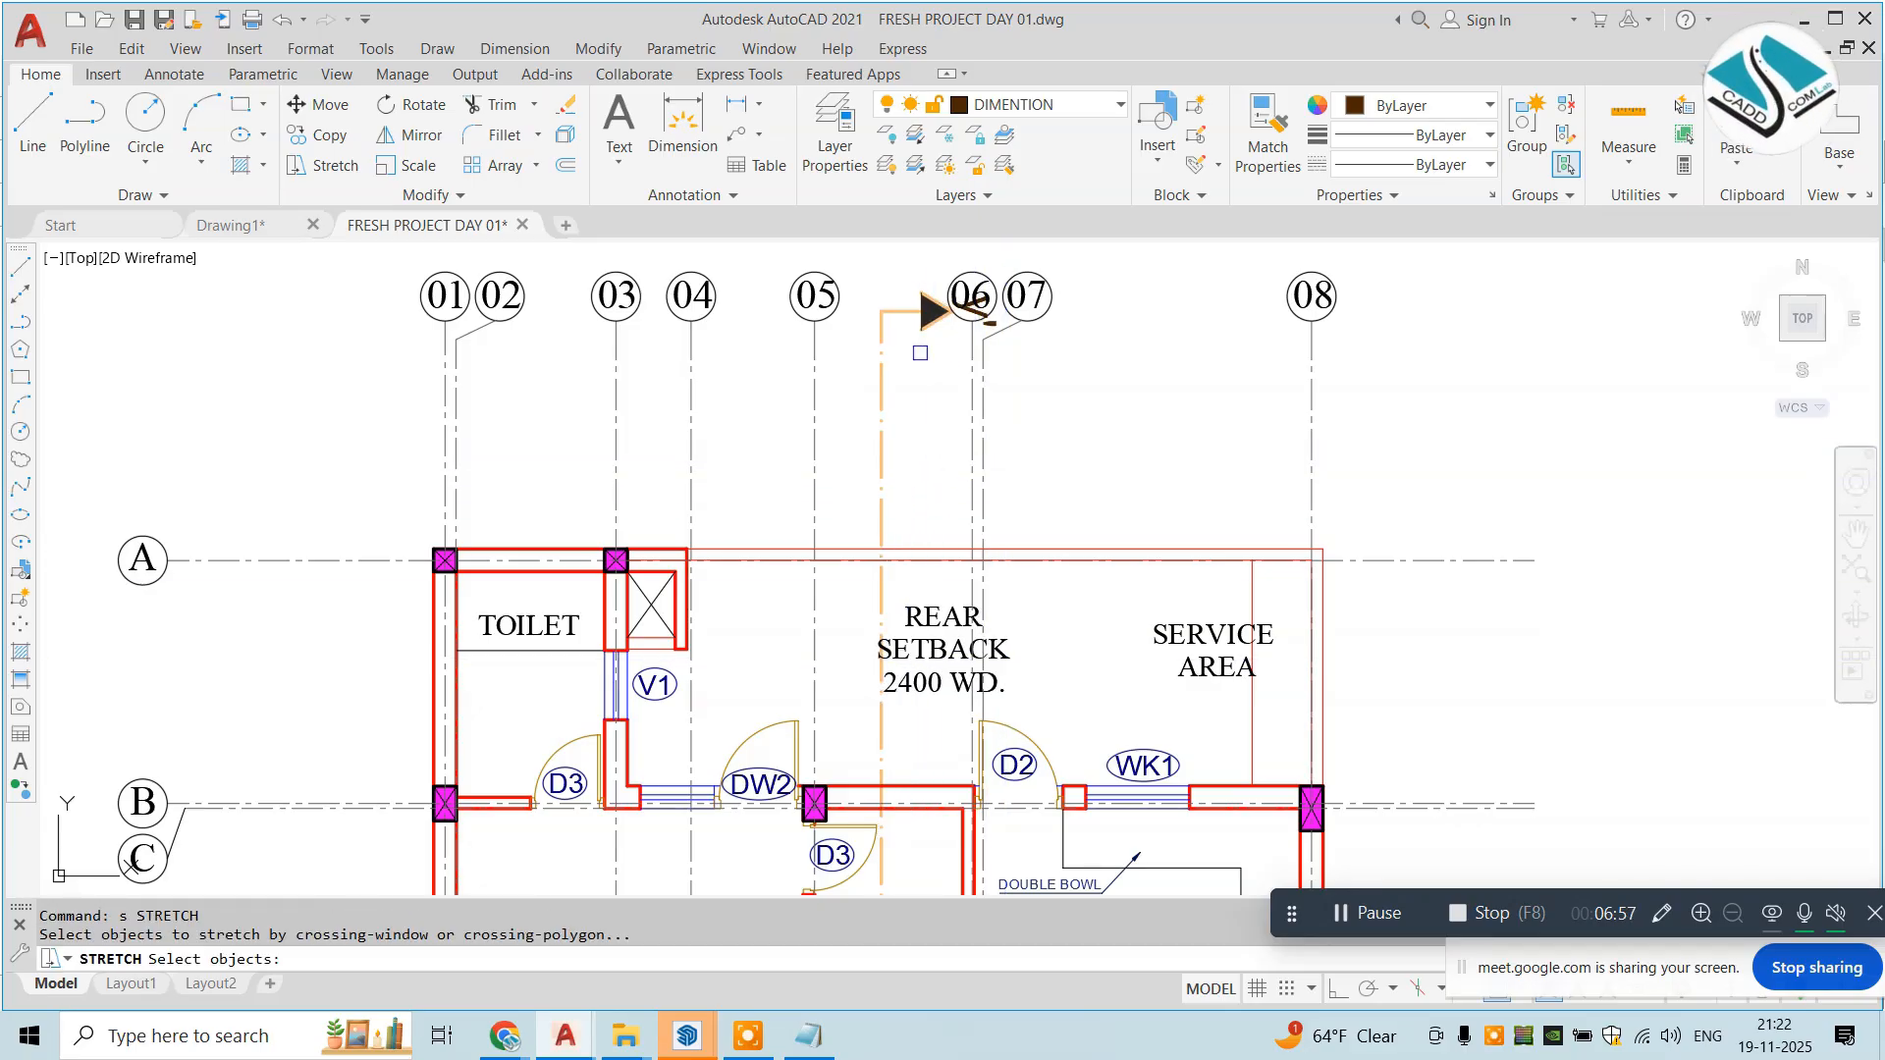
Step: Create a new dimension style named Outer Dim- based on interior dim and continue to its settings
{"action": "type", "text": "d"}
{"action": "key", "text": "Return"}
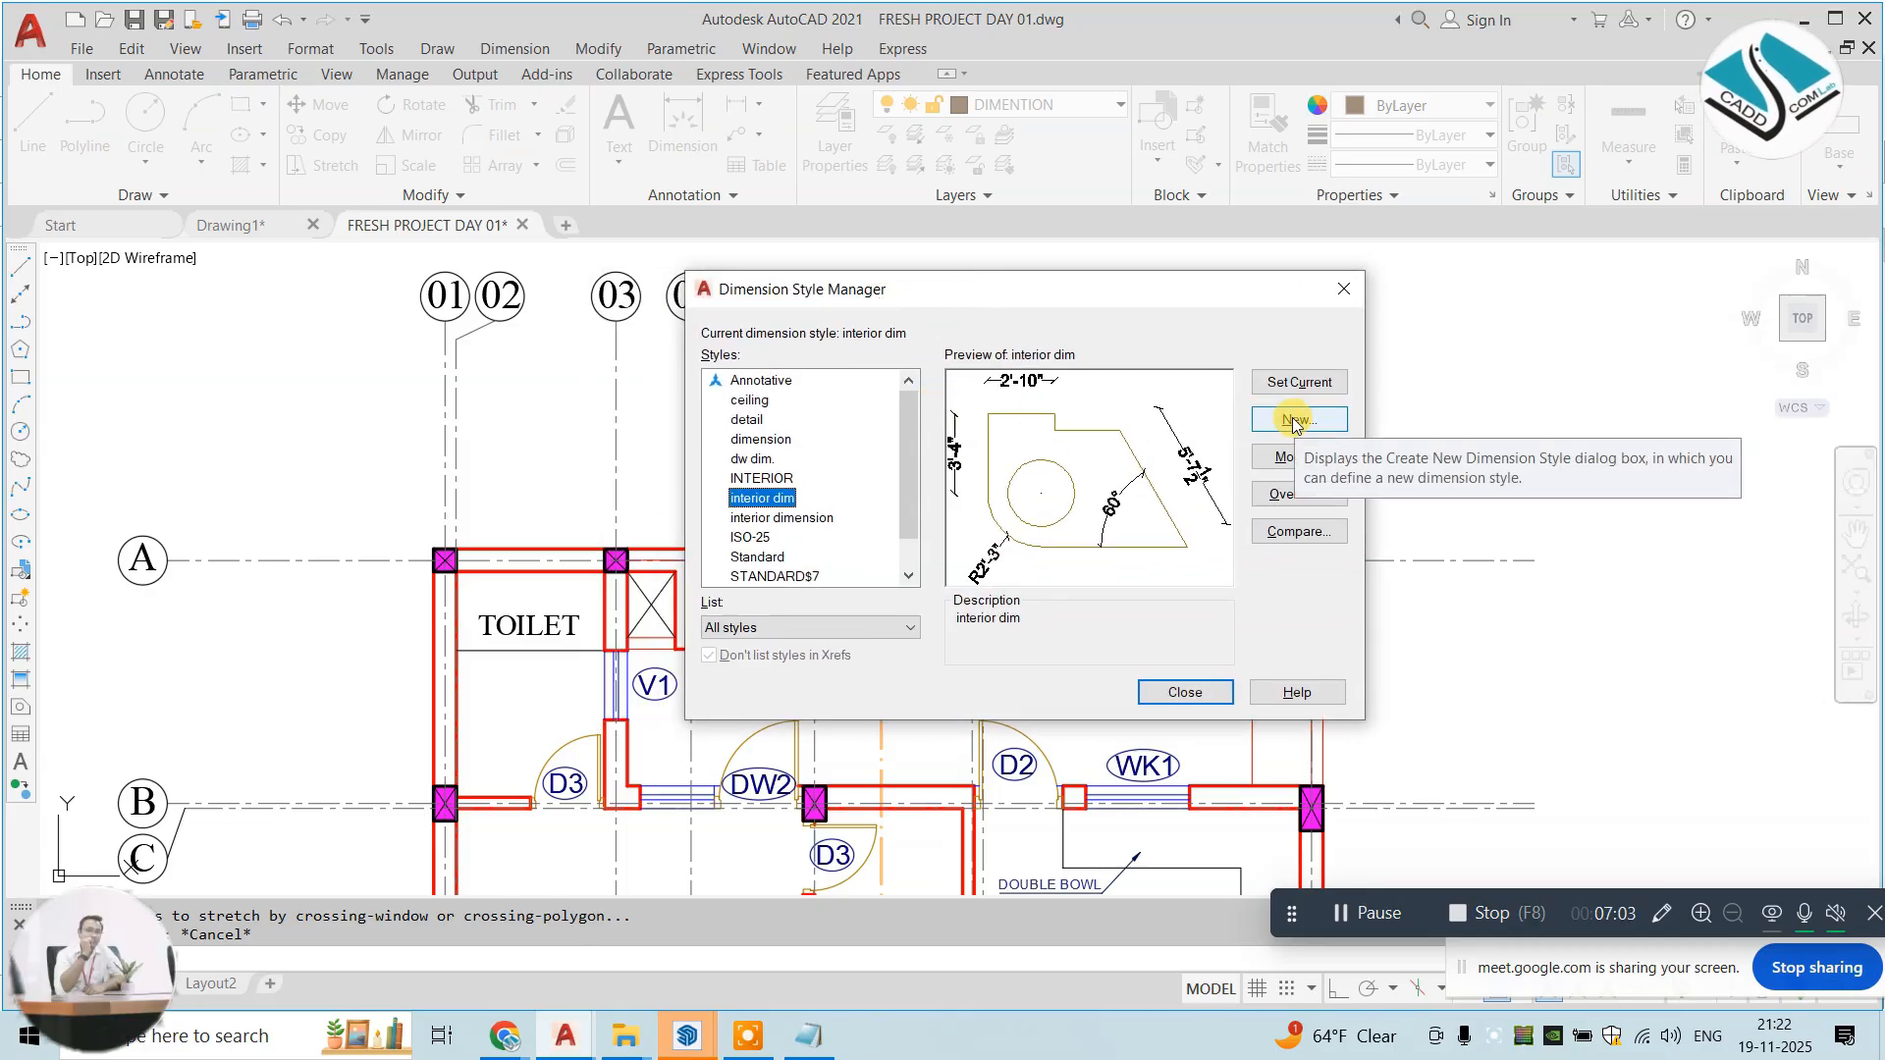
{"action": "left_click", "coordinate": [1293, 420]}
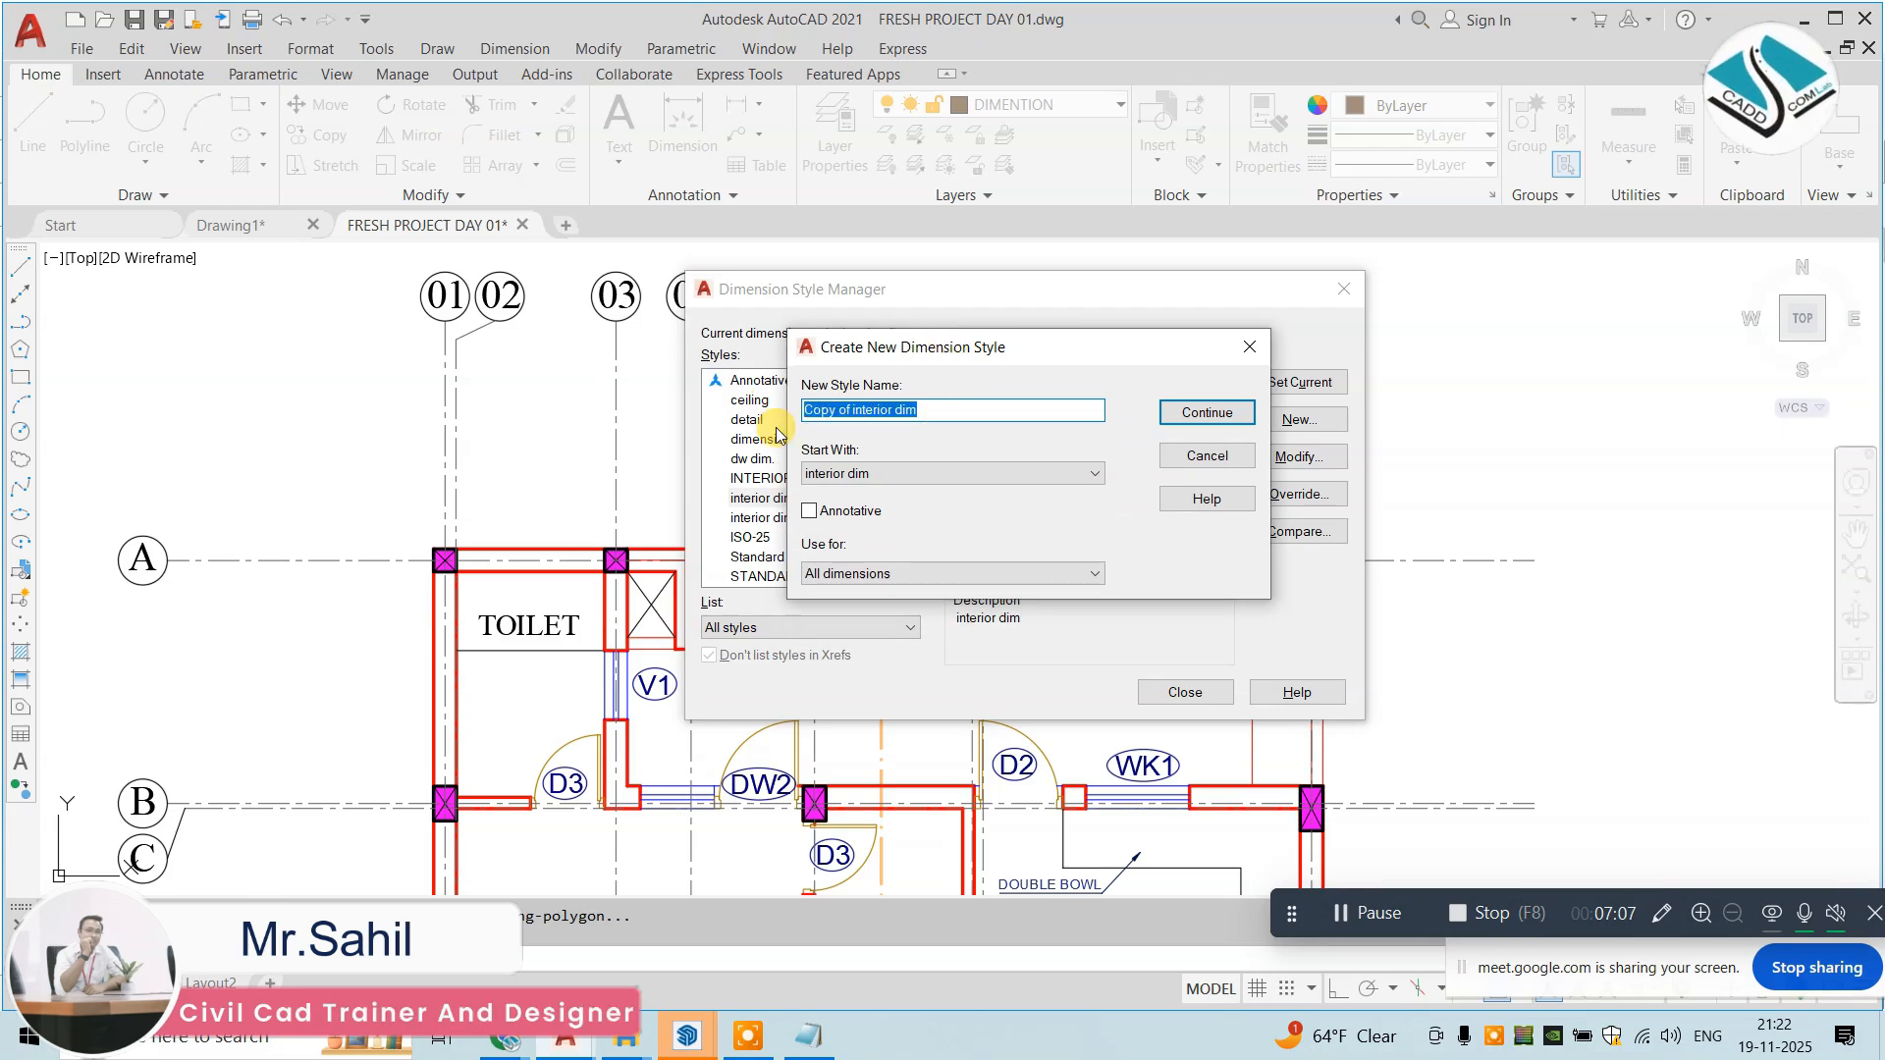
{"action": "type", "text": "Outer Dim"}
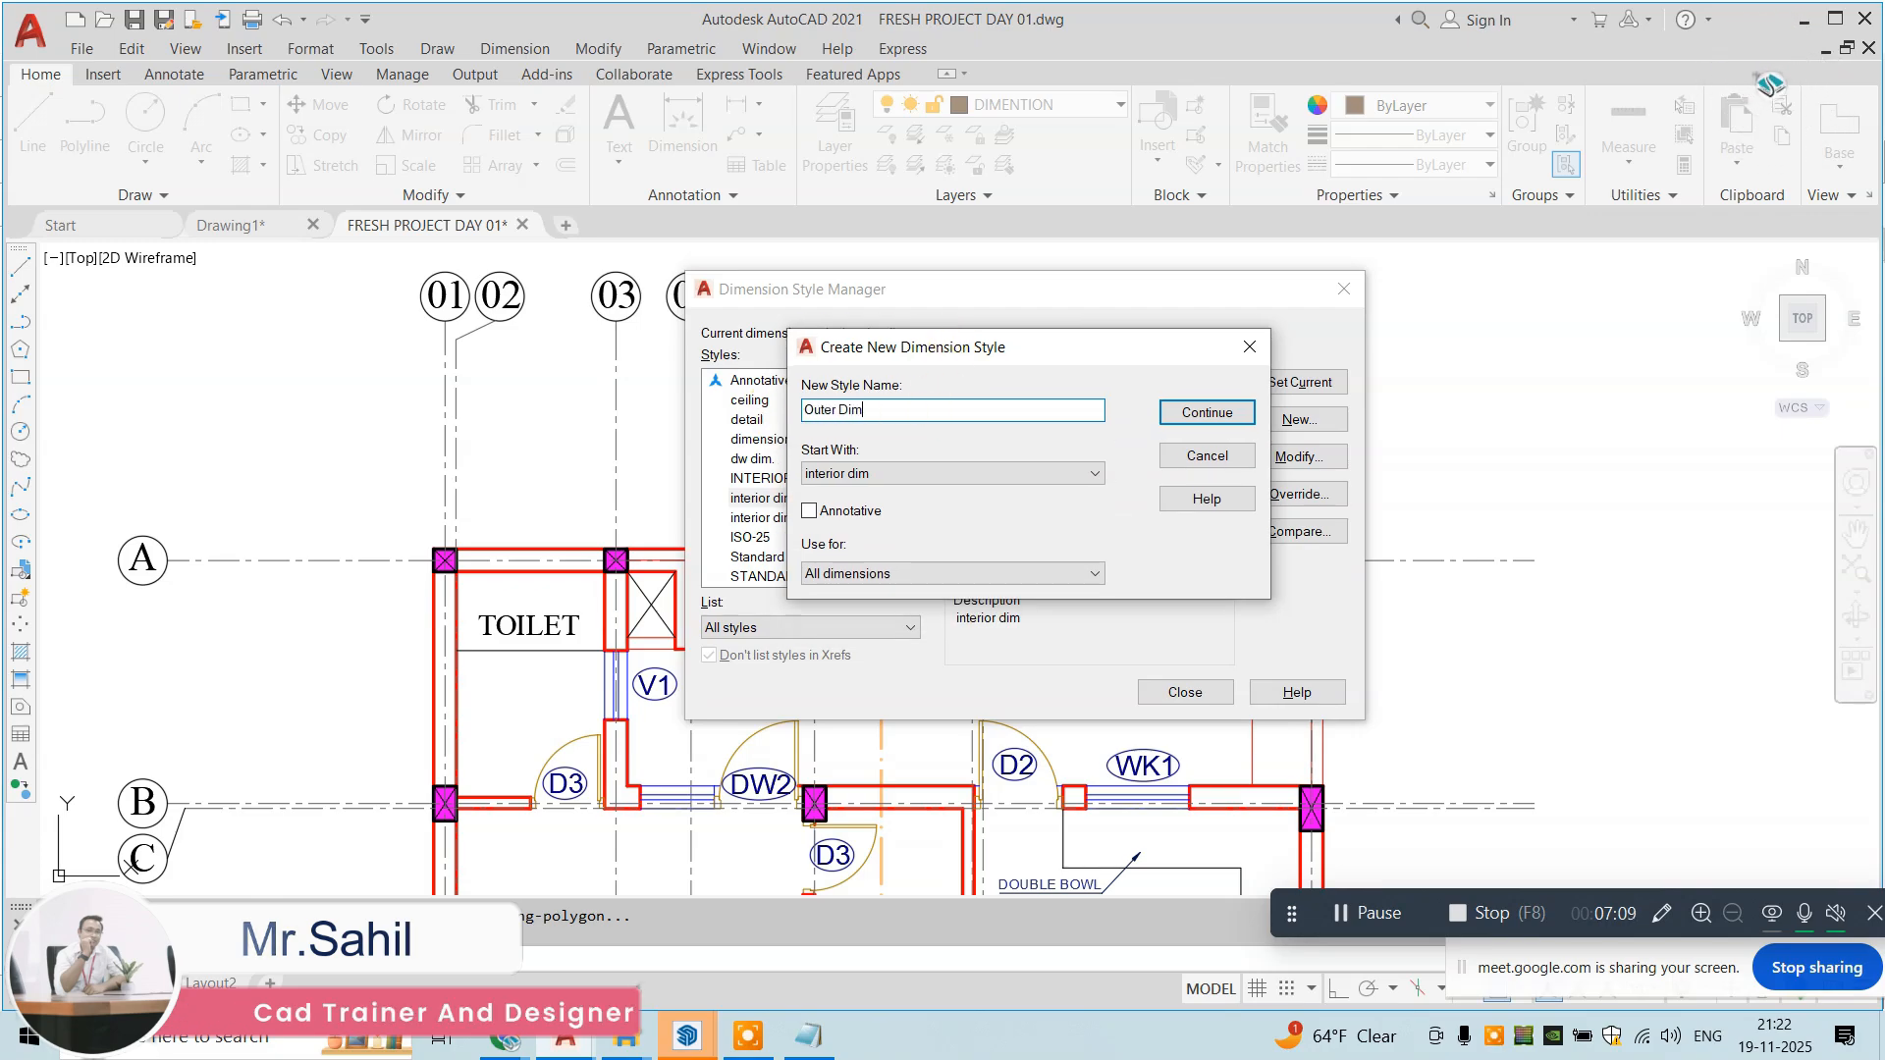
{"action": "type", "text": "-"}
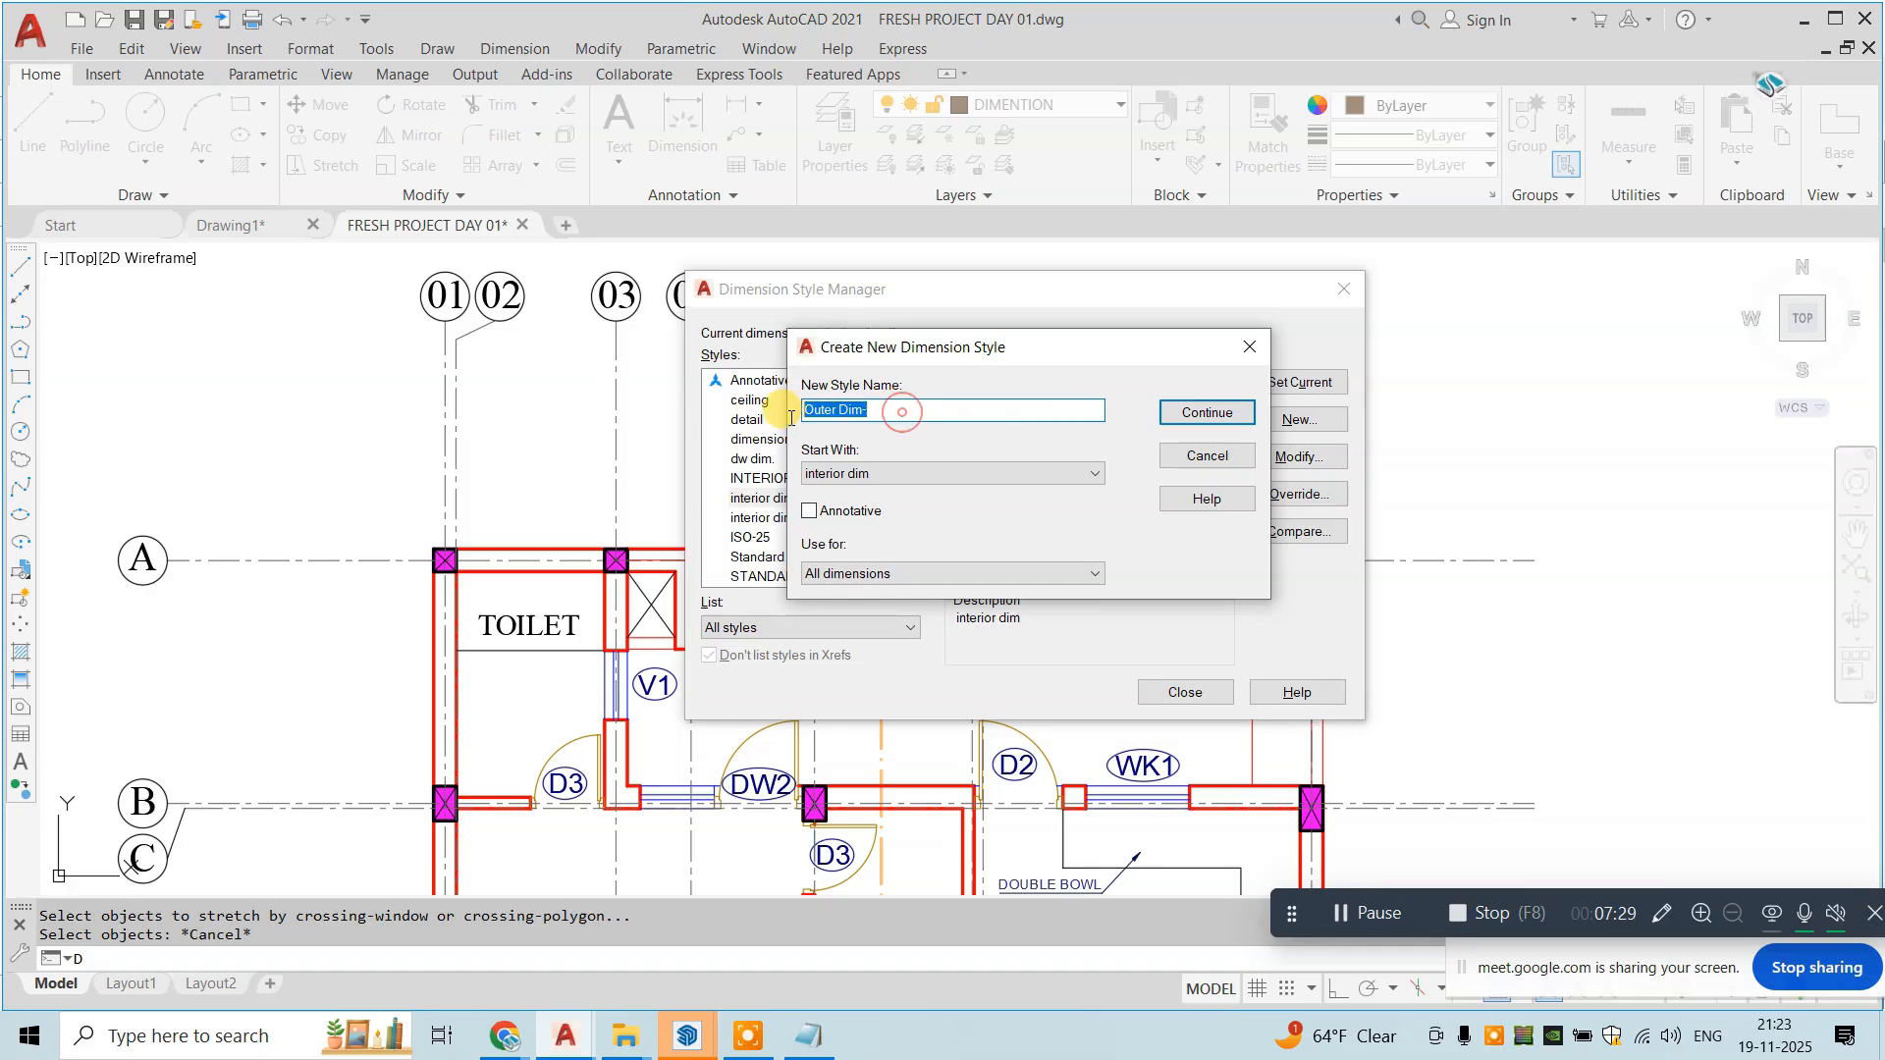
{"action": "left_click", "coordinate": [1213, 417]}
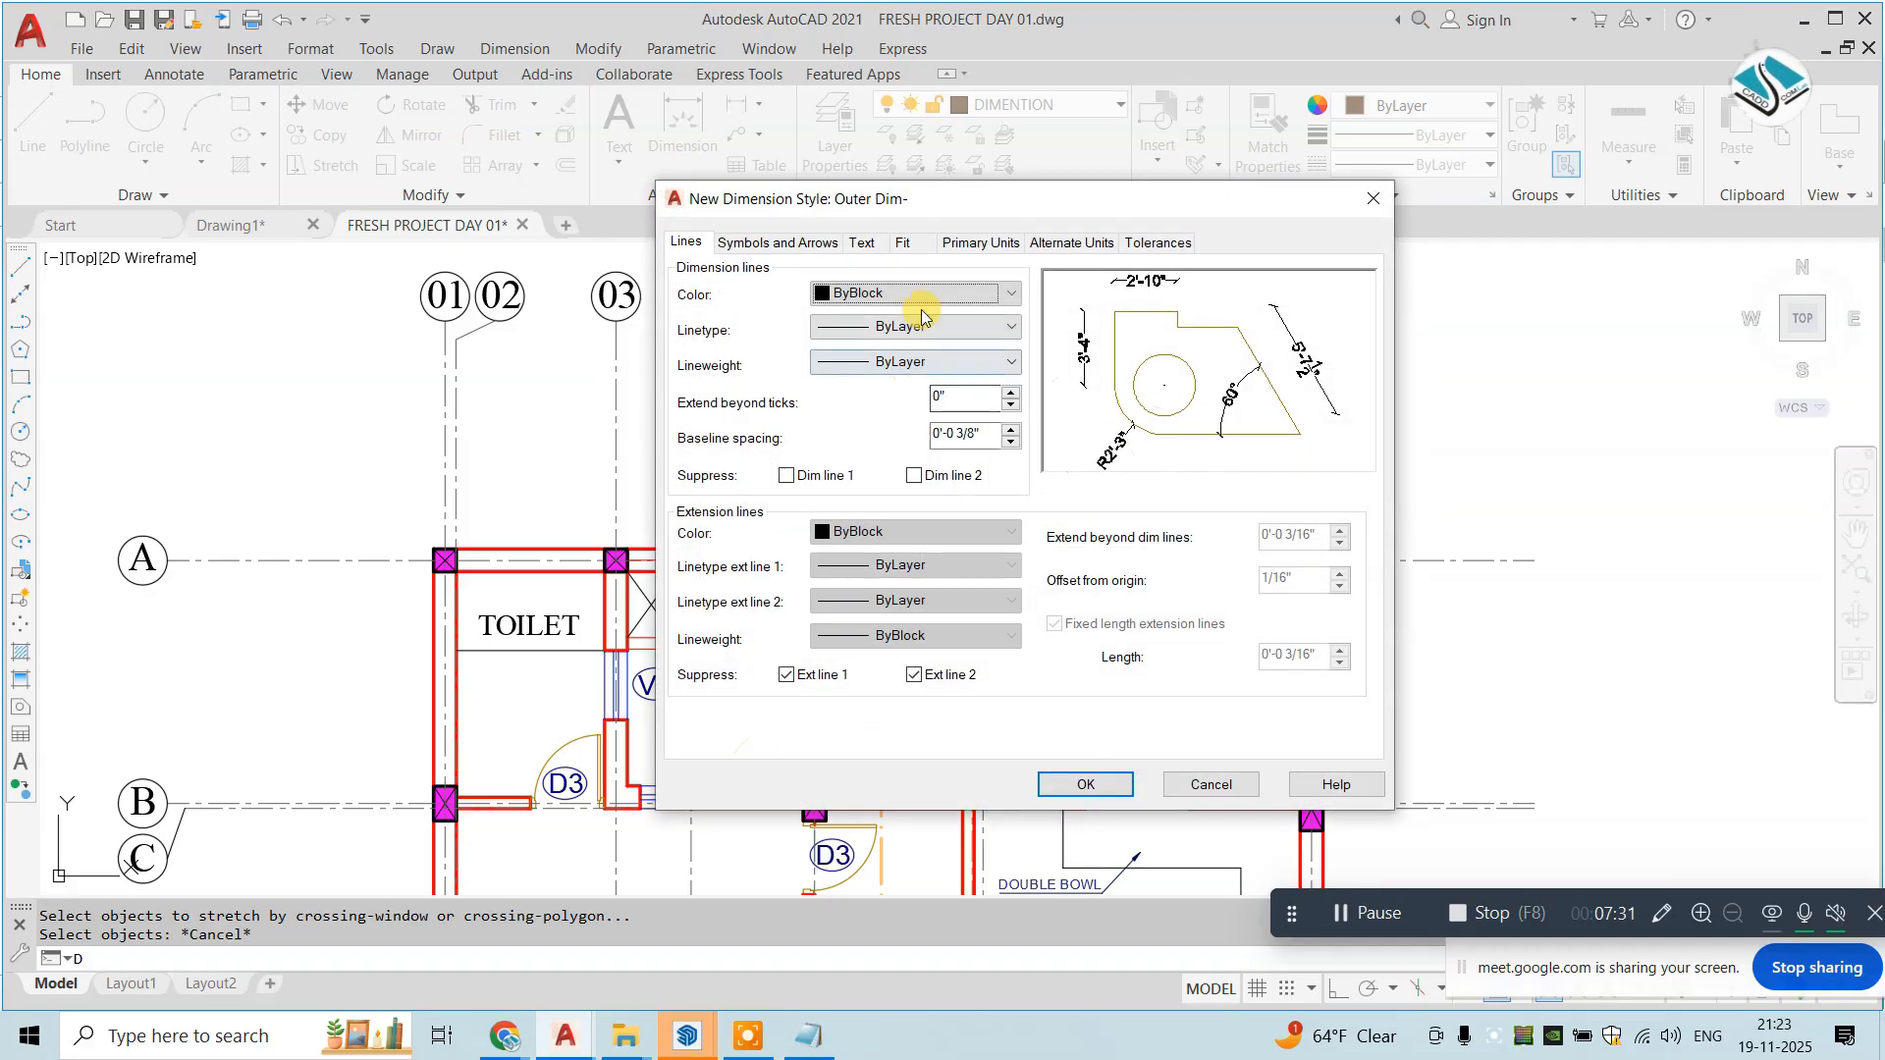
Step: Change the Standard text style's font to Times New Roman, set it current and save the change
{"action": "left_click", "coordinate": [966, 244]}
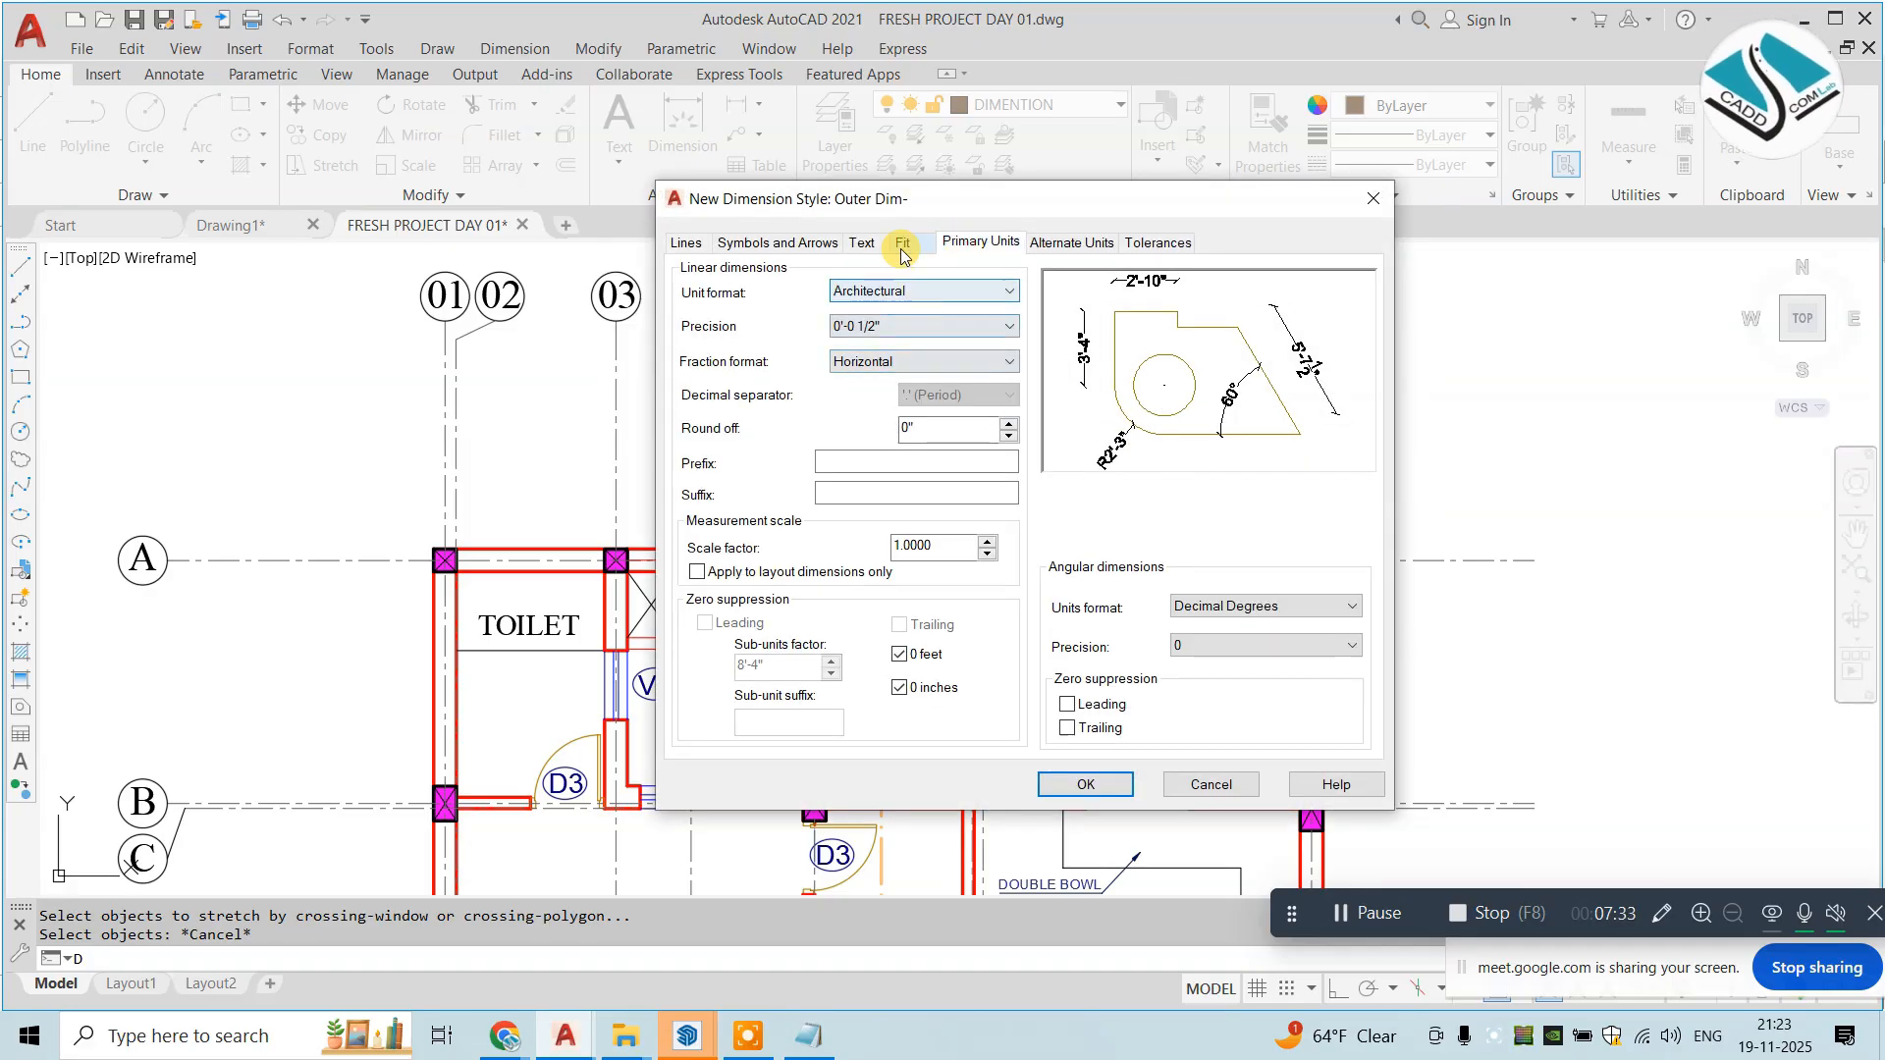
{"action": "left_click", "coordinate": [907, 246]}
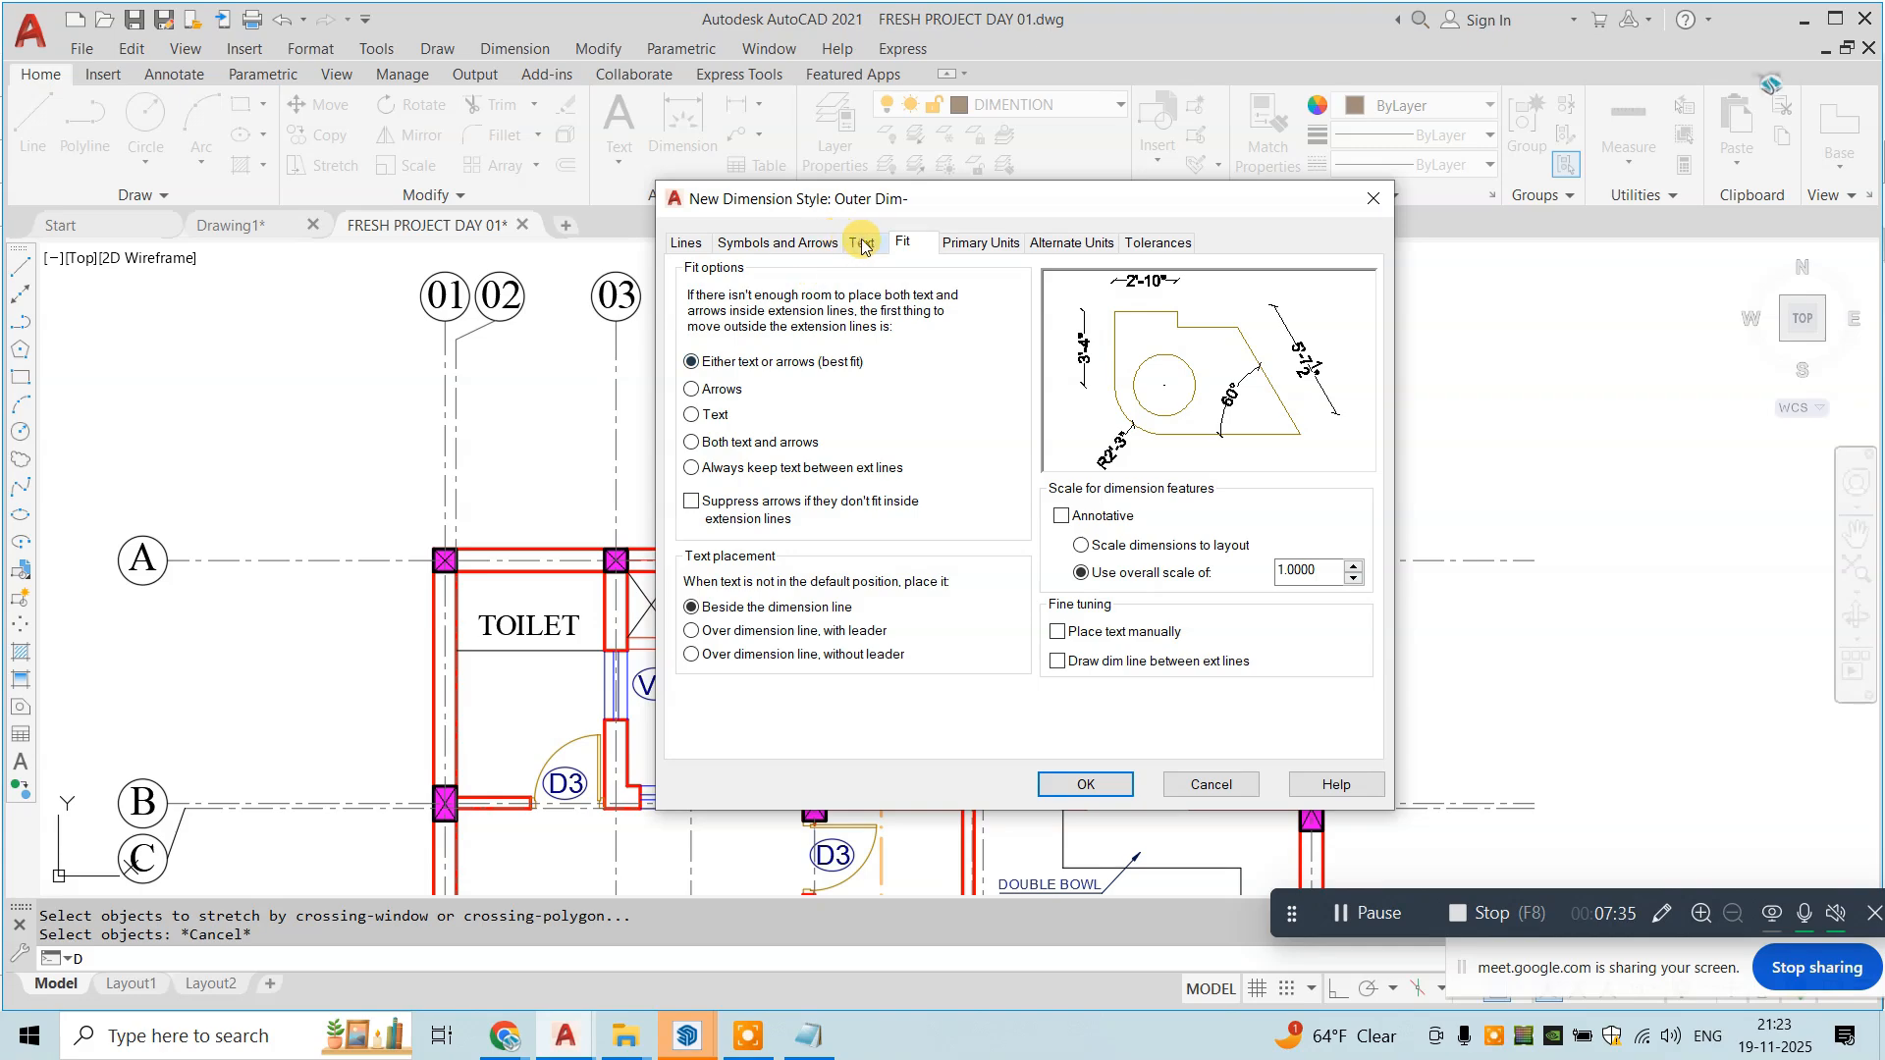
{"action": "left_click", "coordinate": [861, 244]}
{"action": "left_click", "coordinate": [1012, 303]}
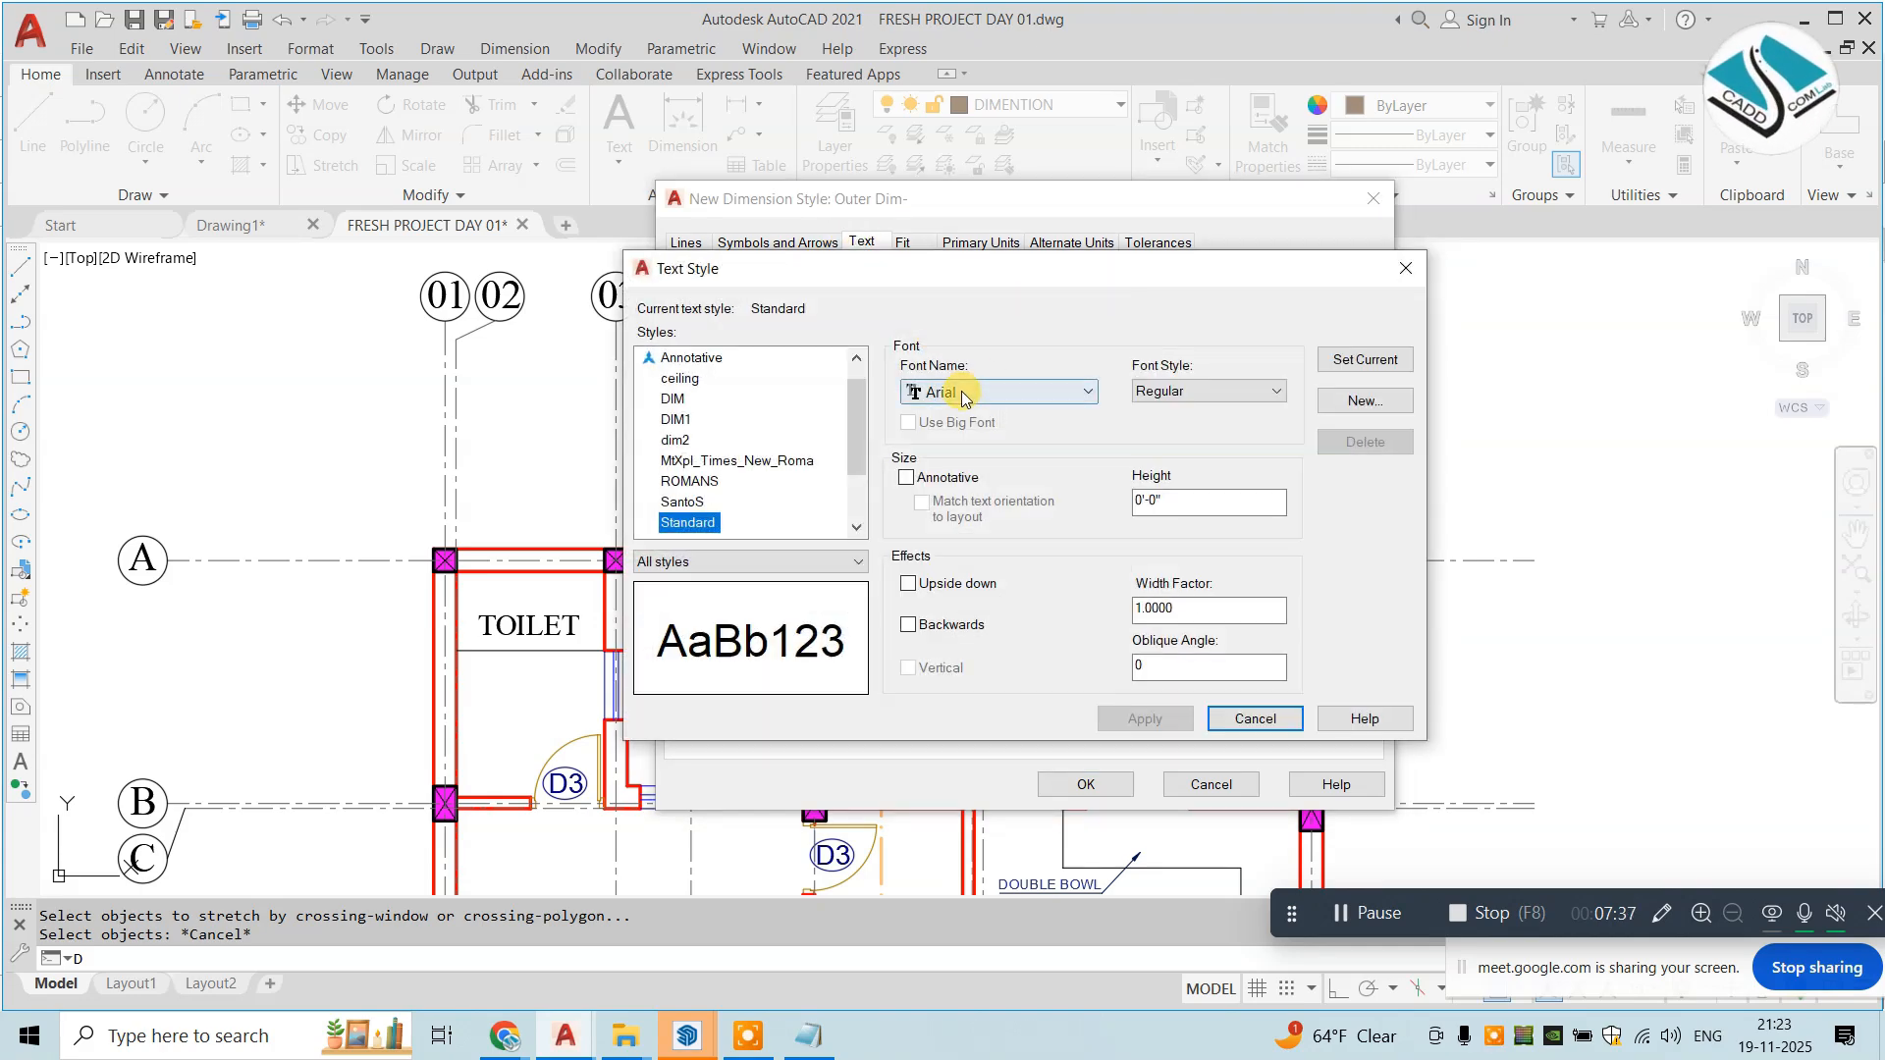
{"action": "left_click", "coordinate": [990, 389]}
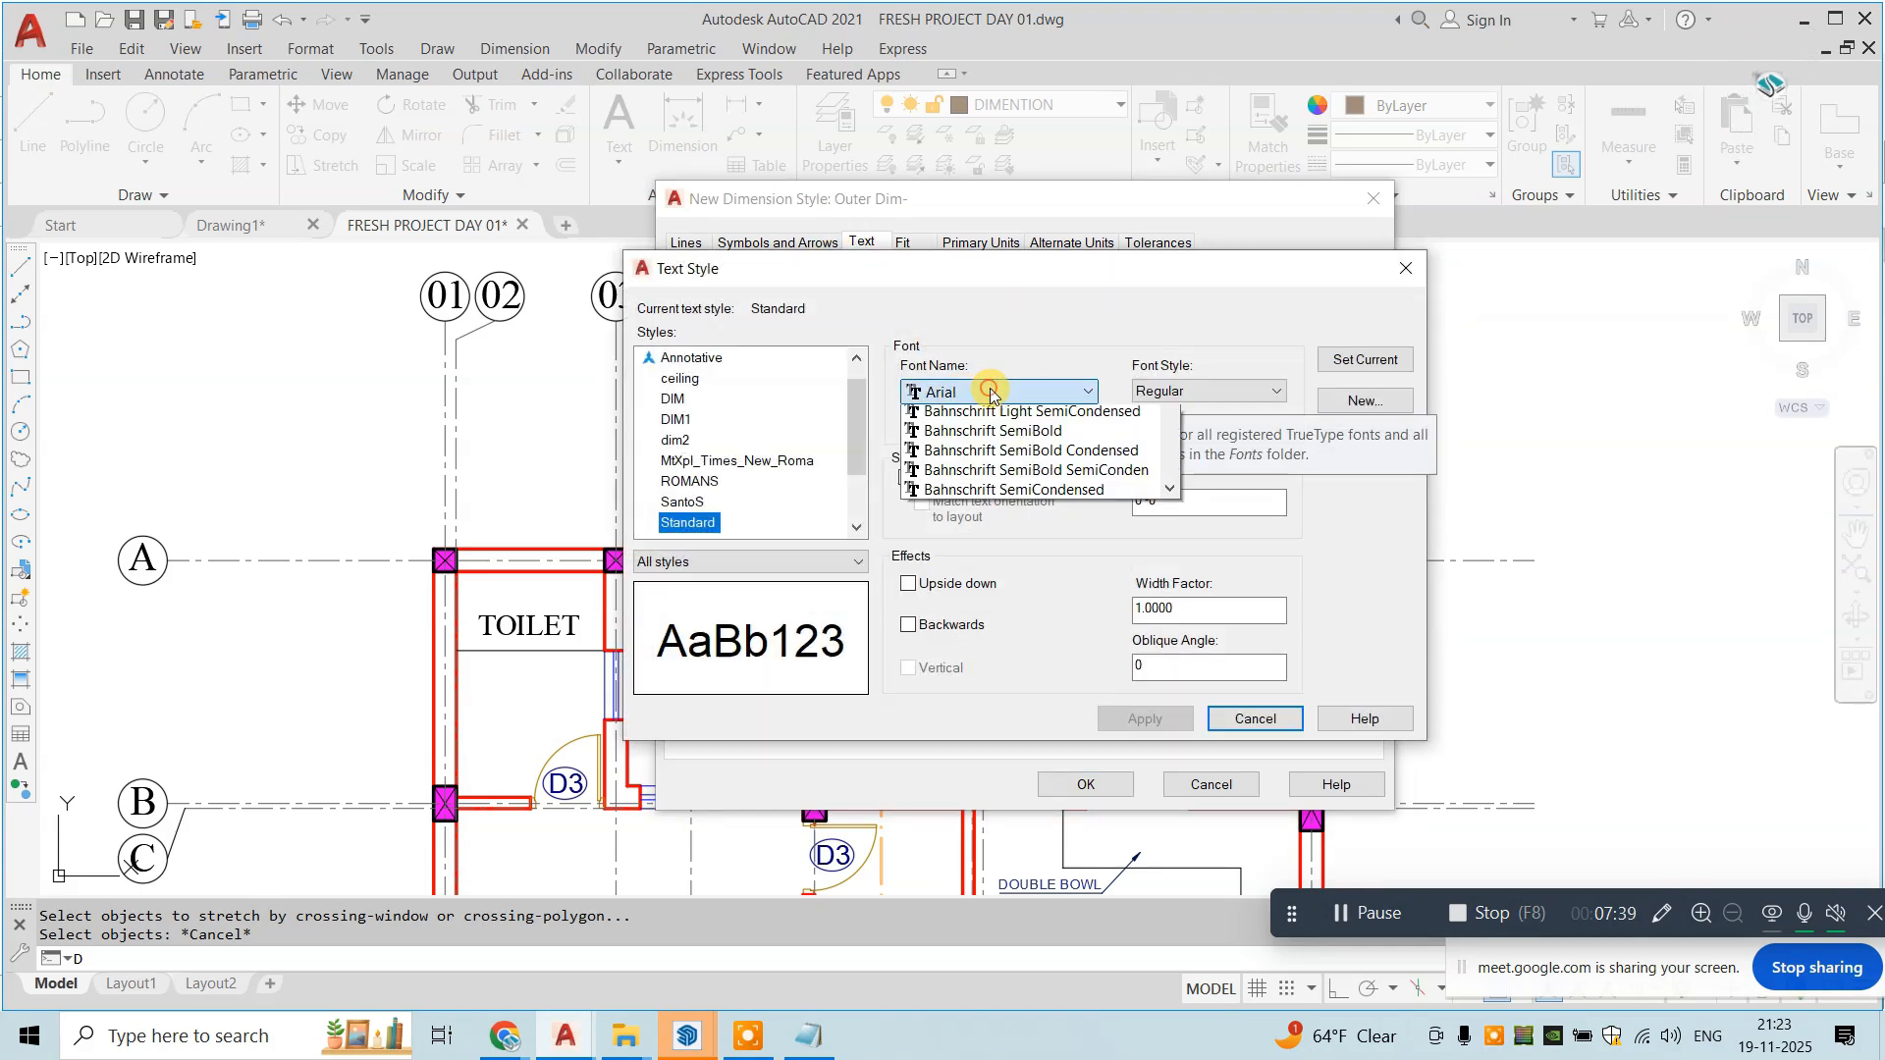
{"action": "key", "text": "t"}
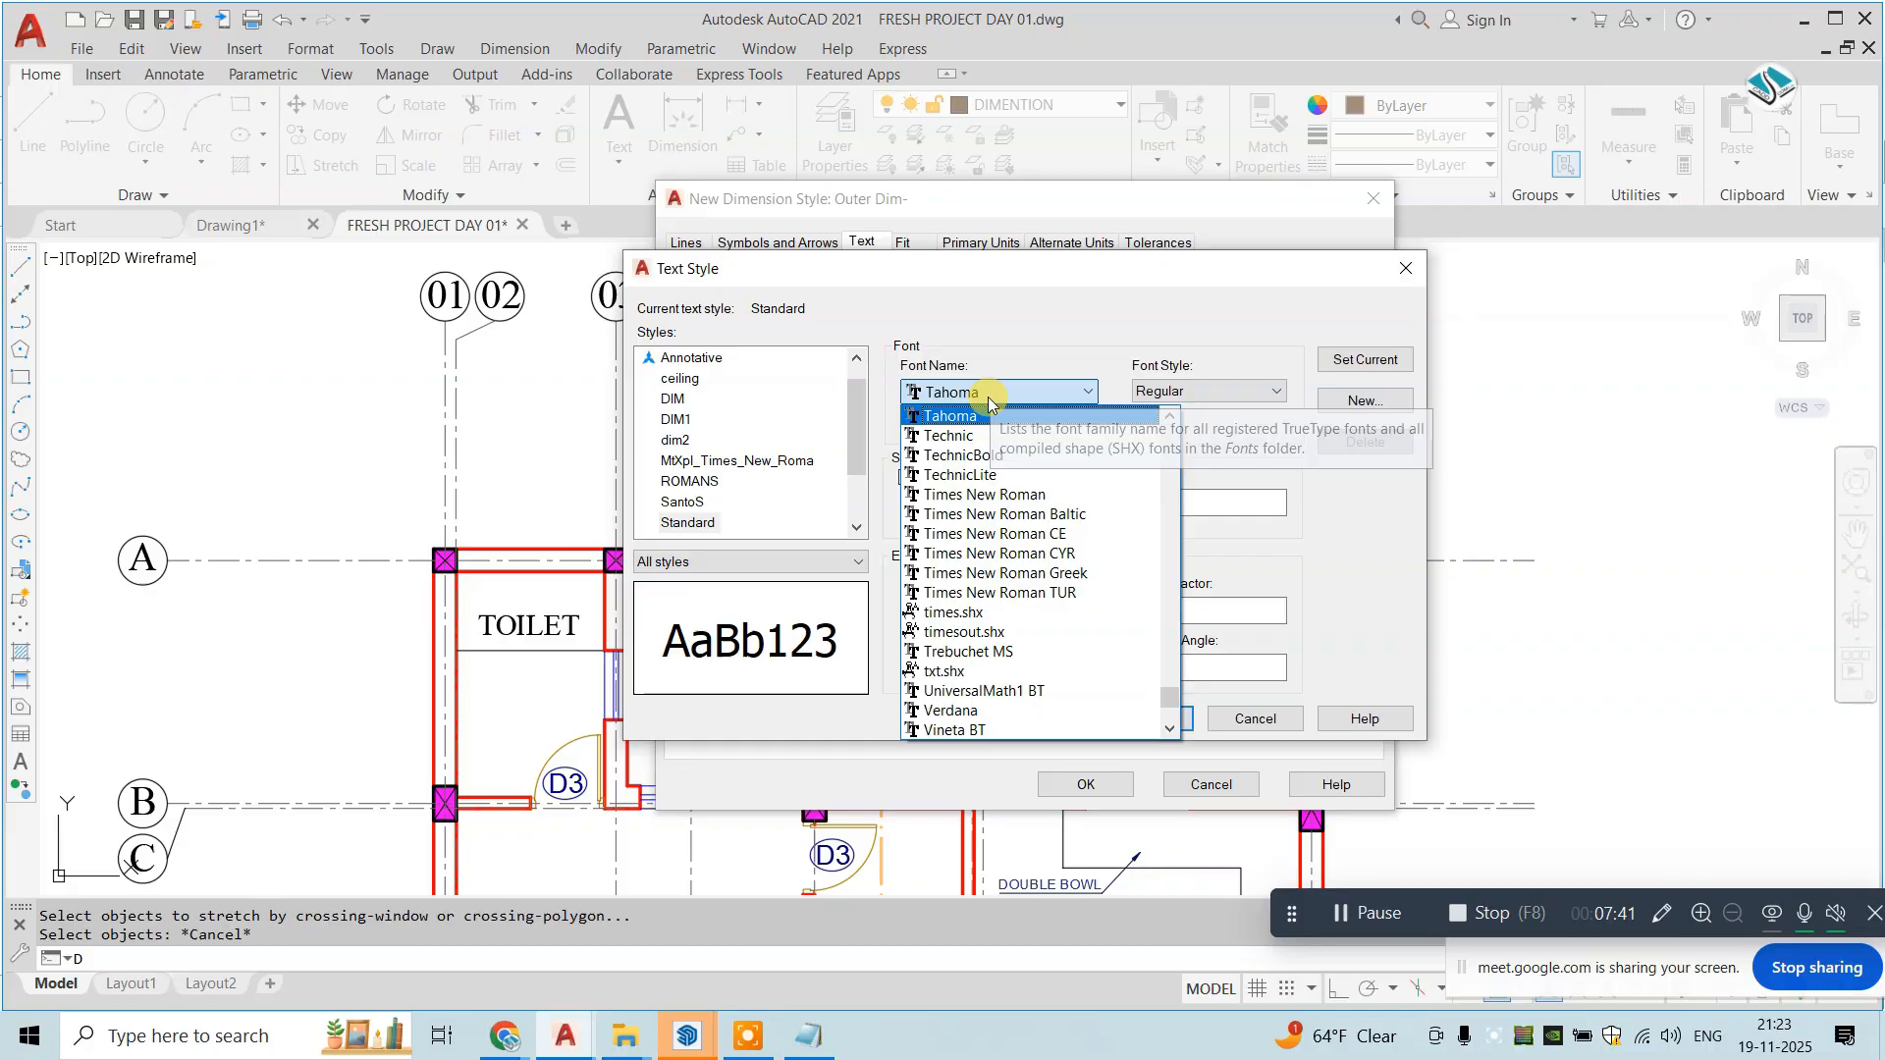
{"action": "left_click", "coordinate": [1012, 496]}
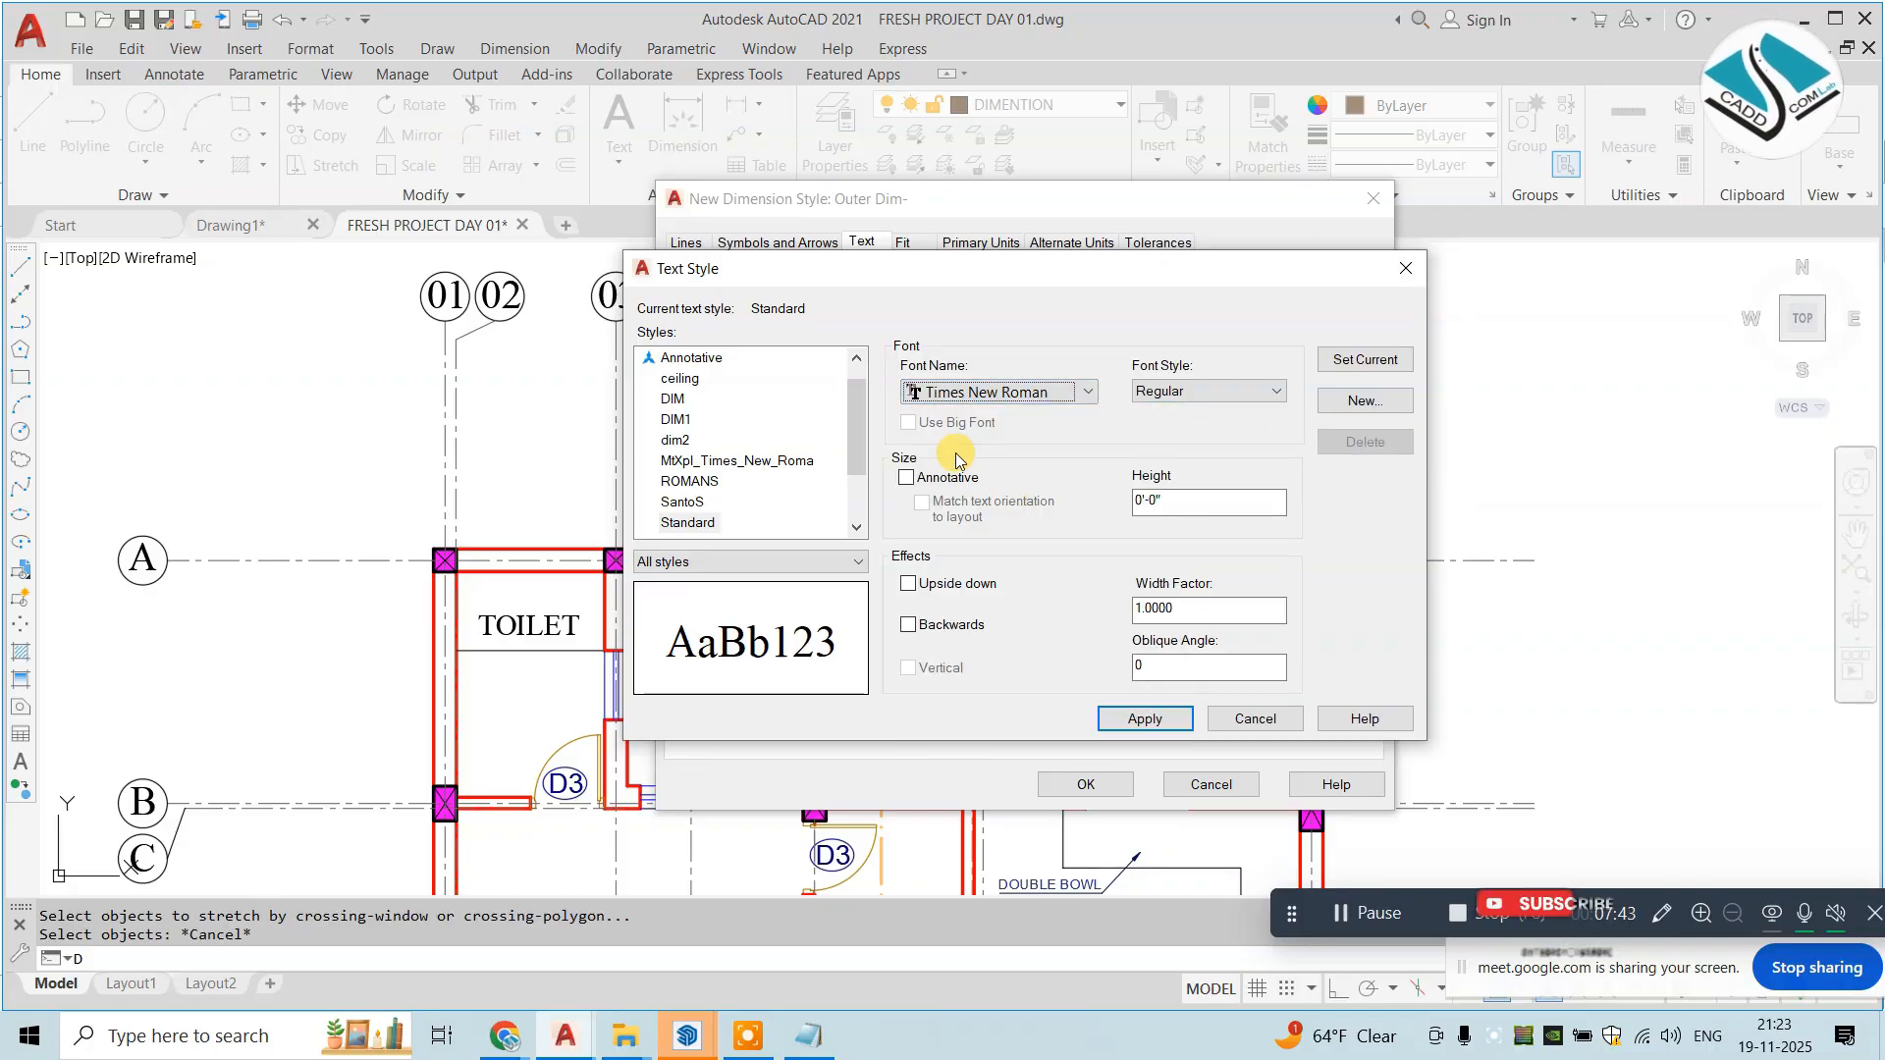
{"action": "left_click", "coordinate": [1364, 362]}
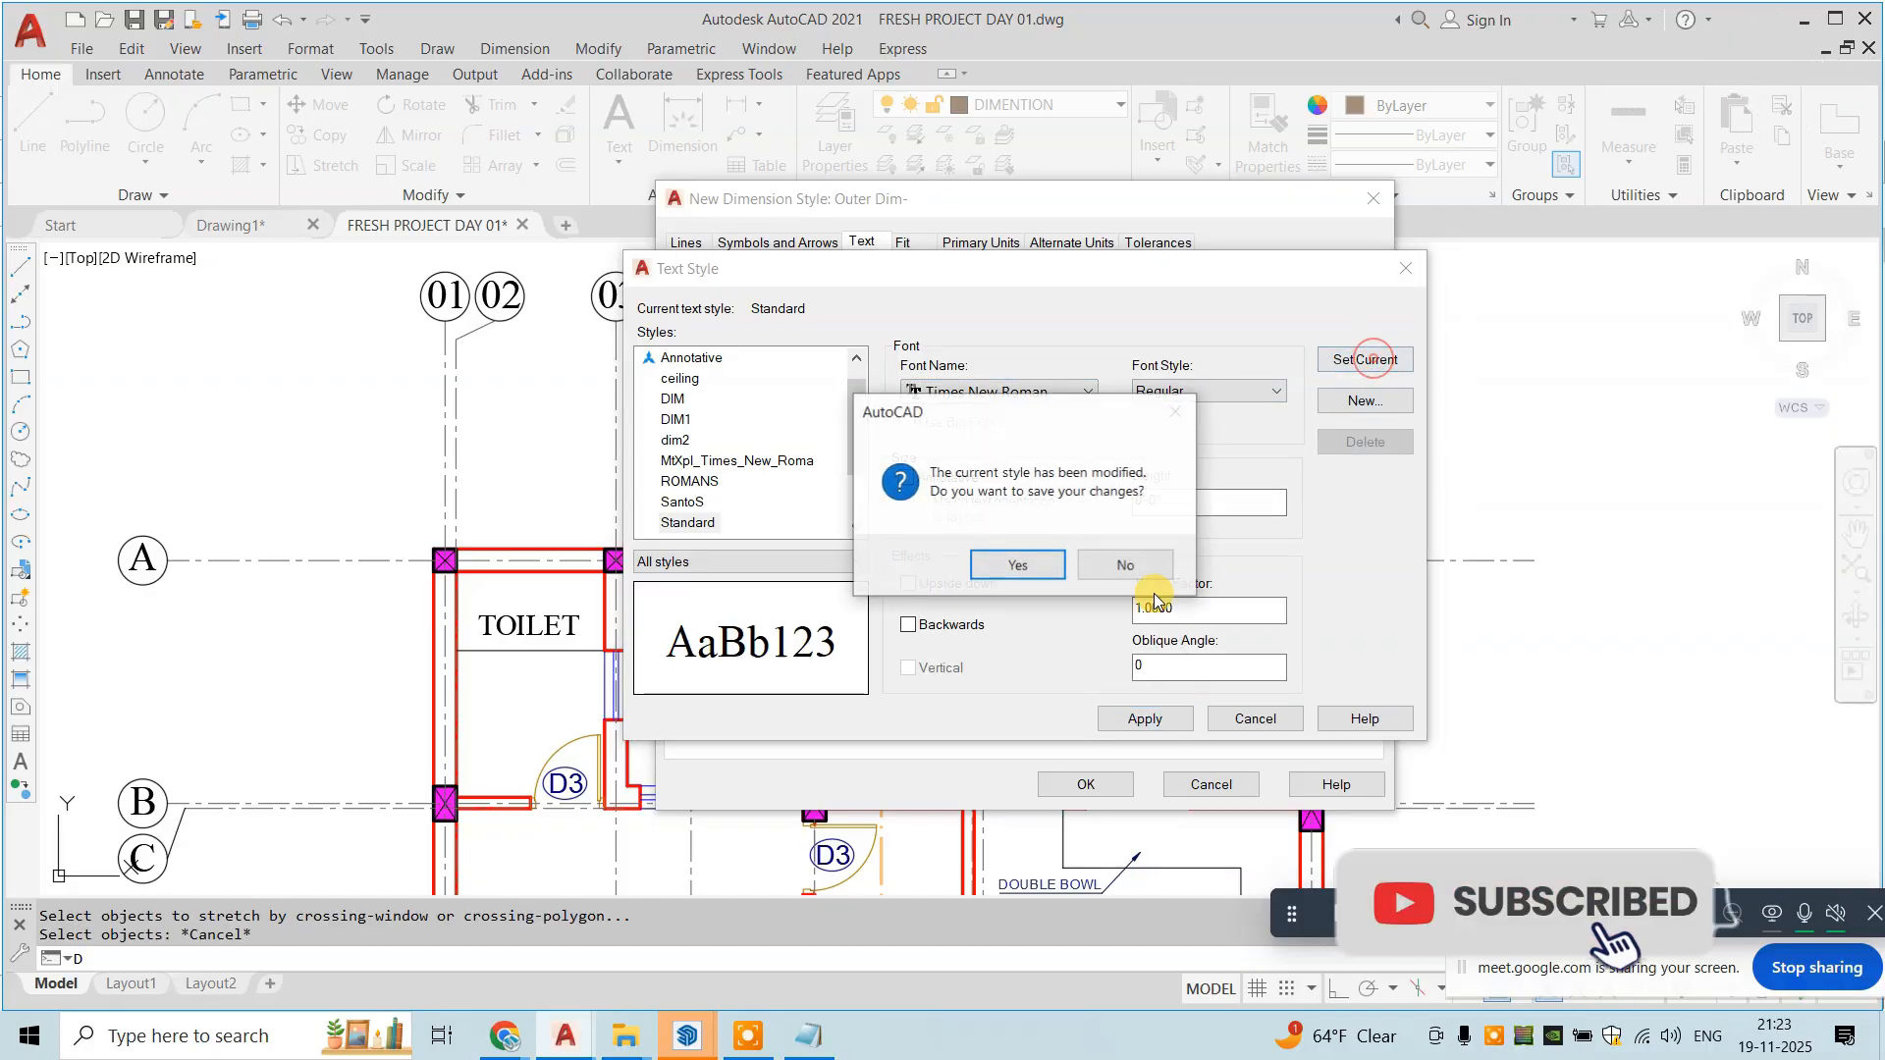
{"action": "left_click", "coordinate": [1027, 573]}
{"action": "left_click", "coordinate": [1239, 719]}
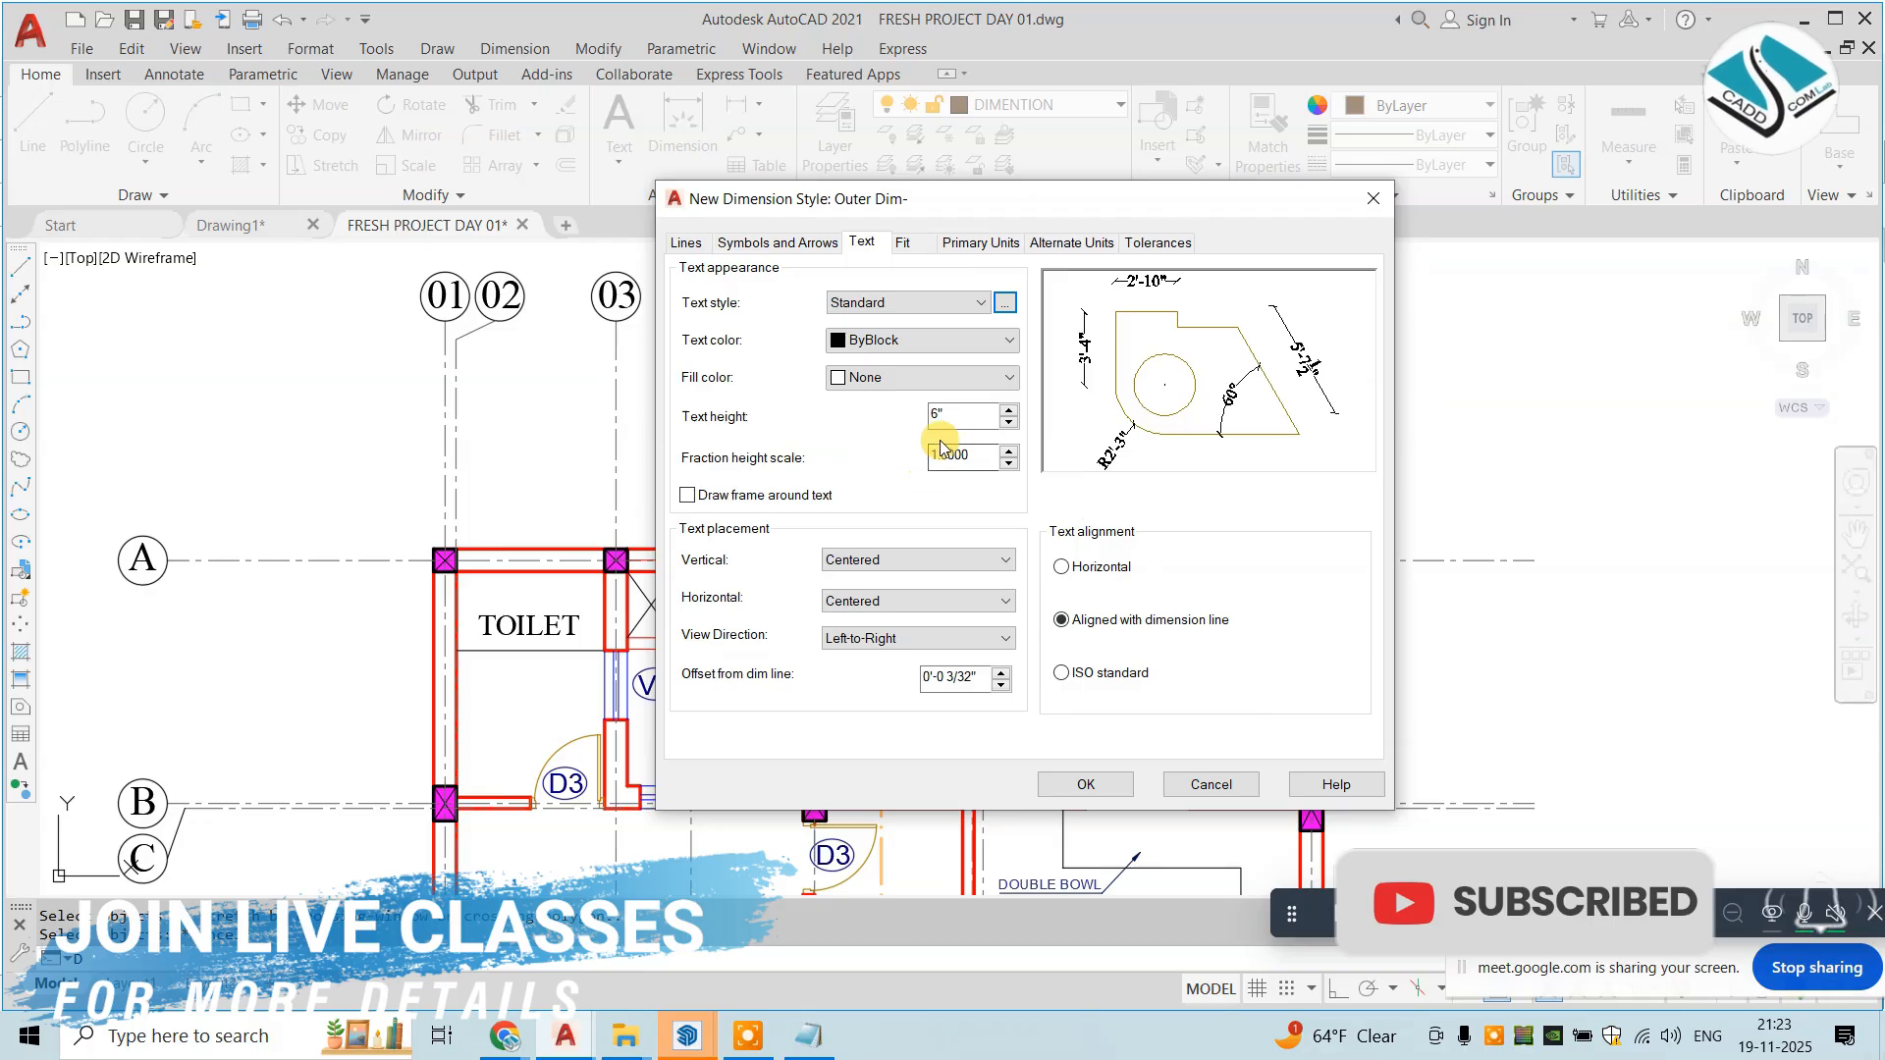
Step: Set the Outer Dim- style's text height to 7" and arrow size to 6", and save the style
{"action": "double_click", "coordinate": [947, 414]}
{"action": "type", "text": "7"}
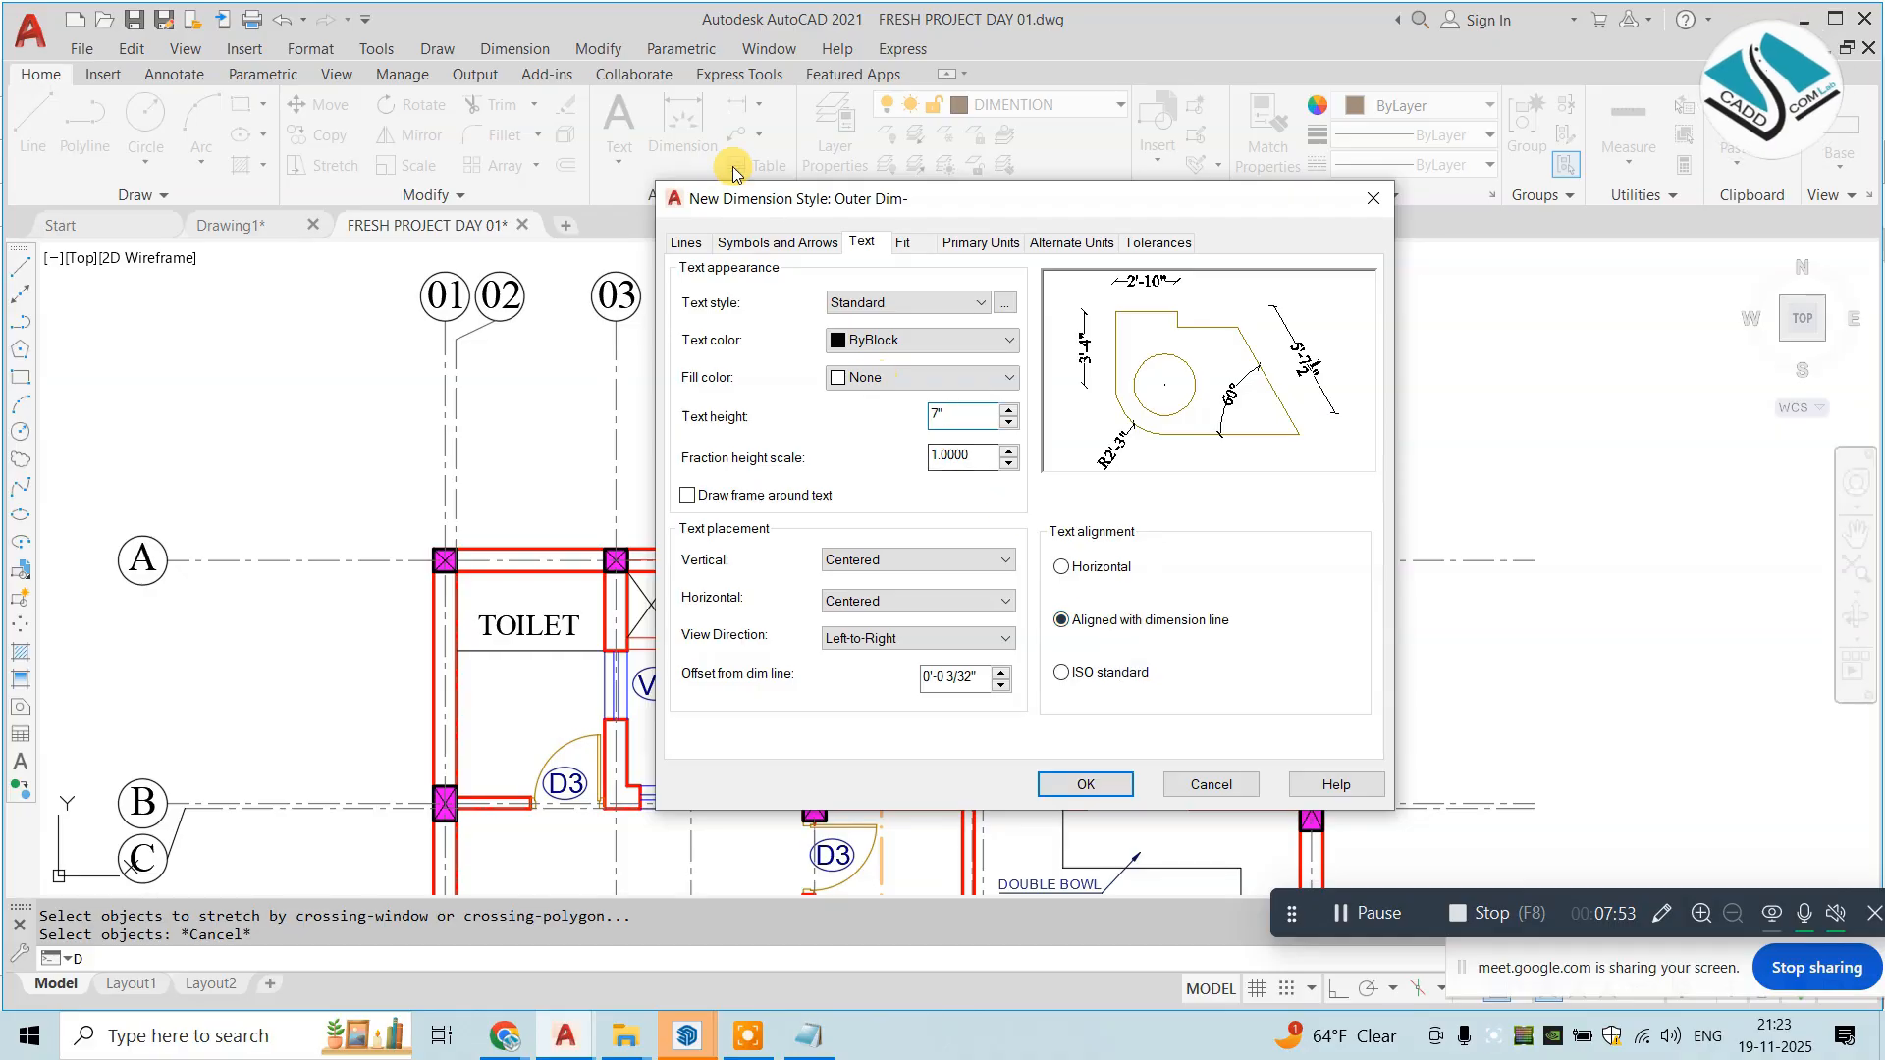
{"action": "left_click", "coordinate": [777, 245]}
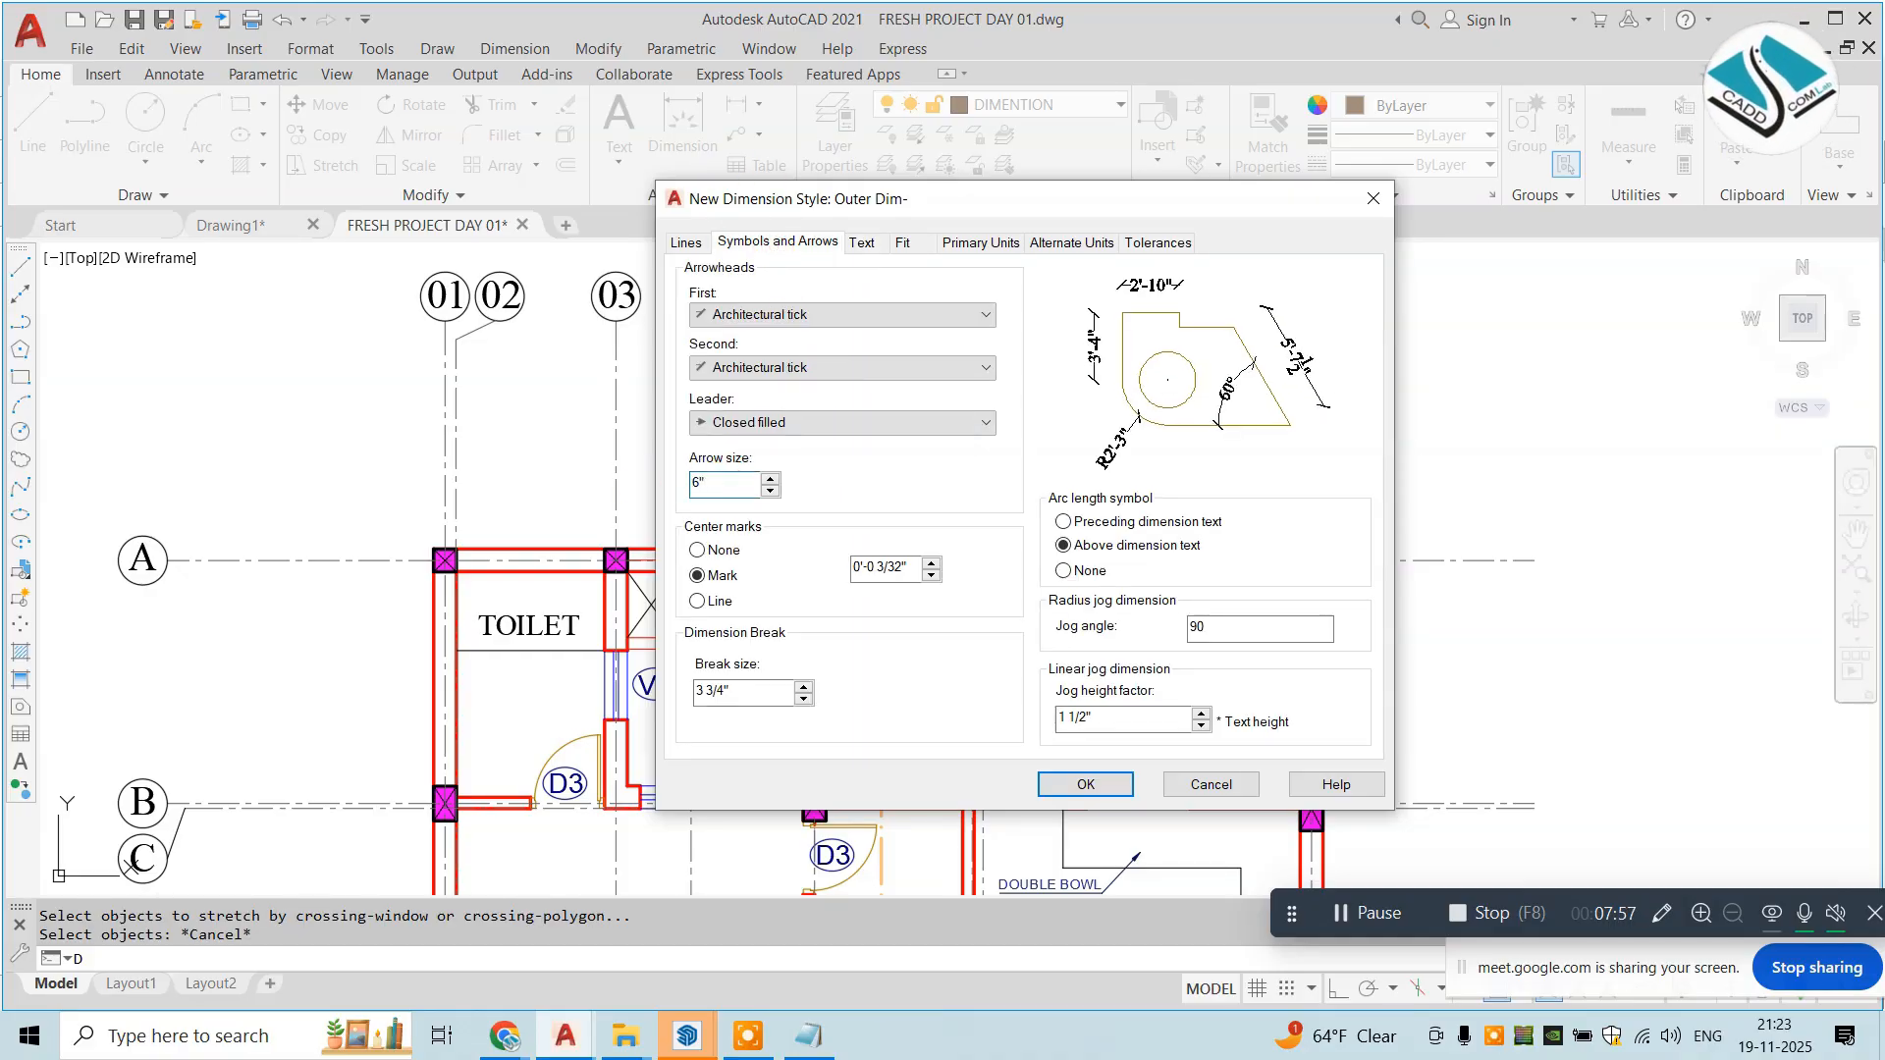
{"action": "left_click", "coordinate": [684, 245]}
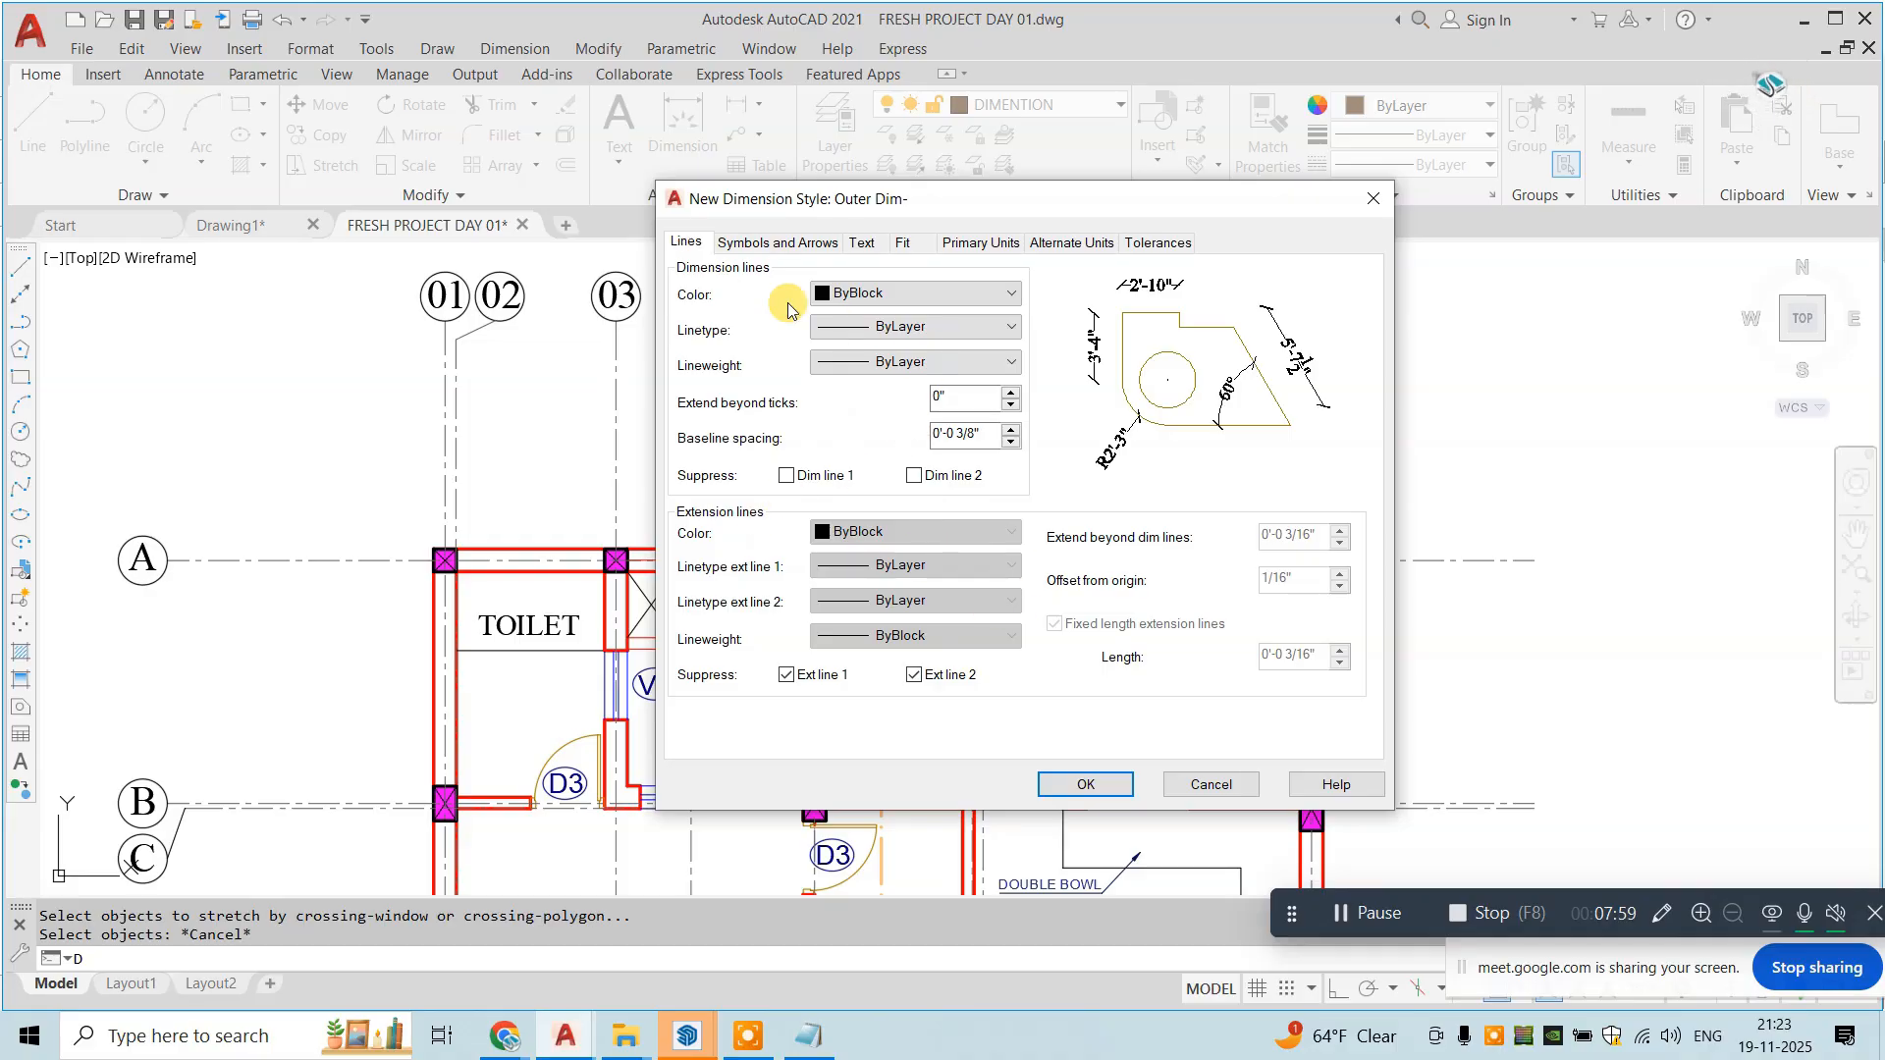
{"action": "left_click", "coordinate": [777, 239]}
{"action": "left_click", "coordinate": [1086, 786]}
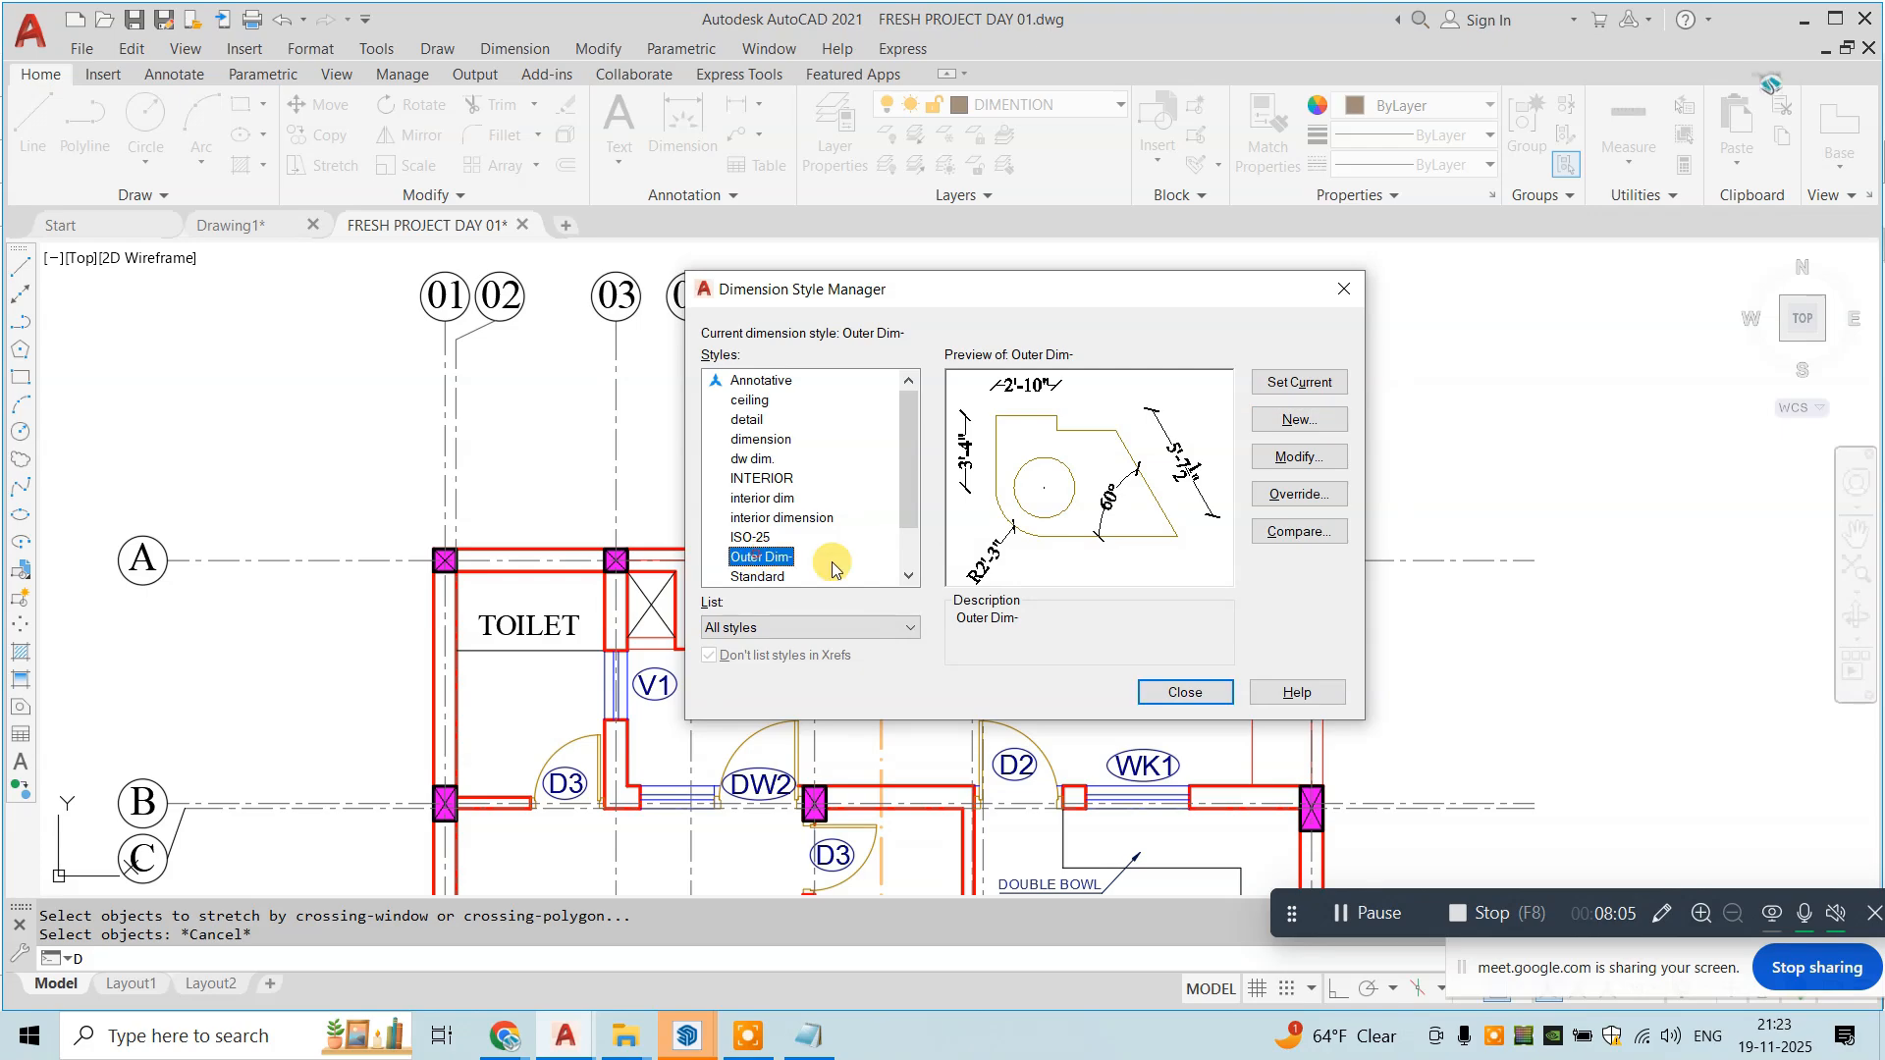
Step: Create a new dimension style named Inner Dim based on Outer Dim- and continue to its settings
{"action": "left_click", "coordinate": [1309, 422]}
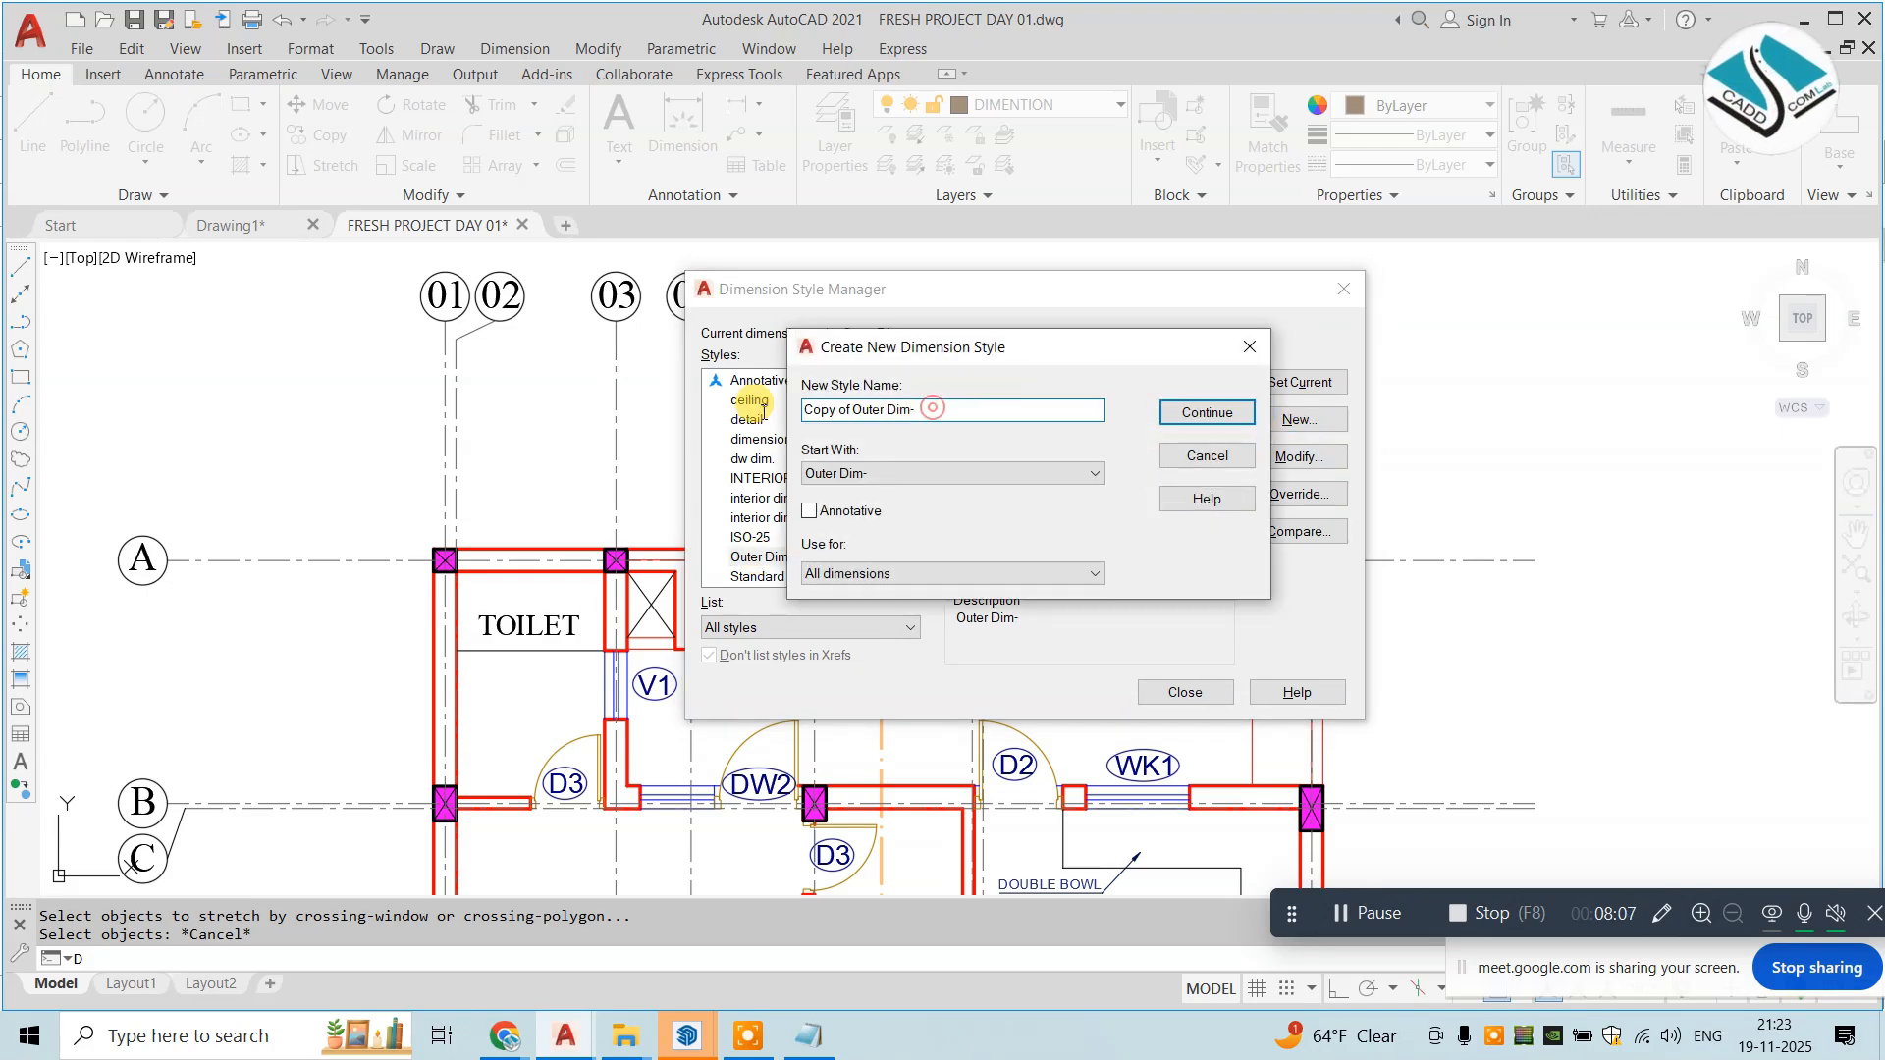
{"action": "type", "text": "Inner Dim"}
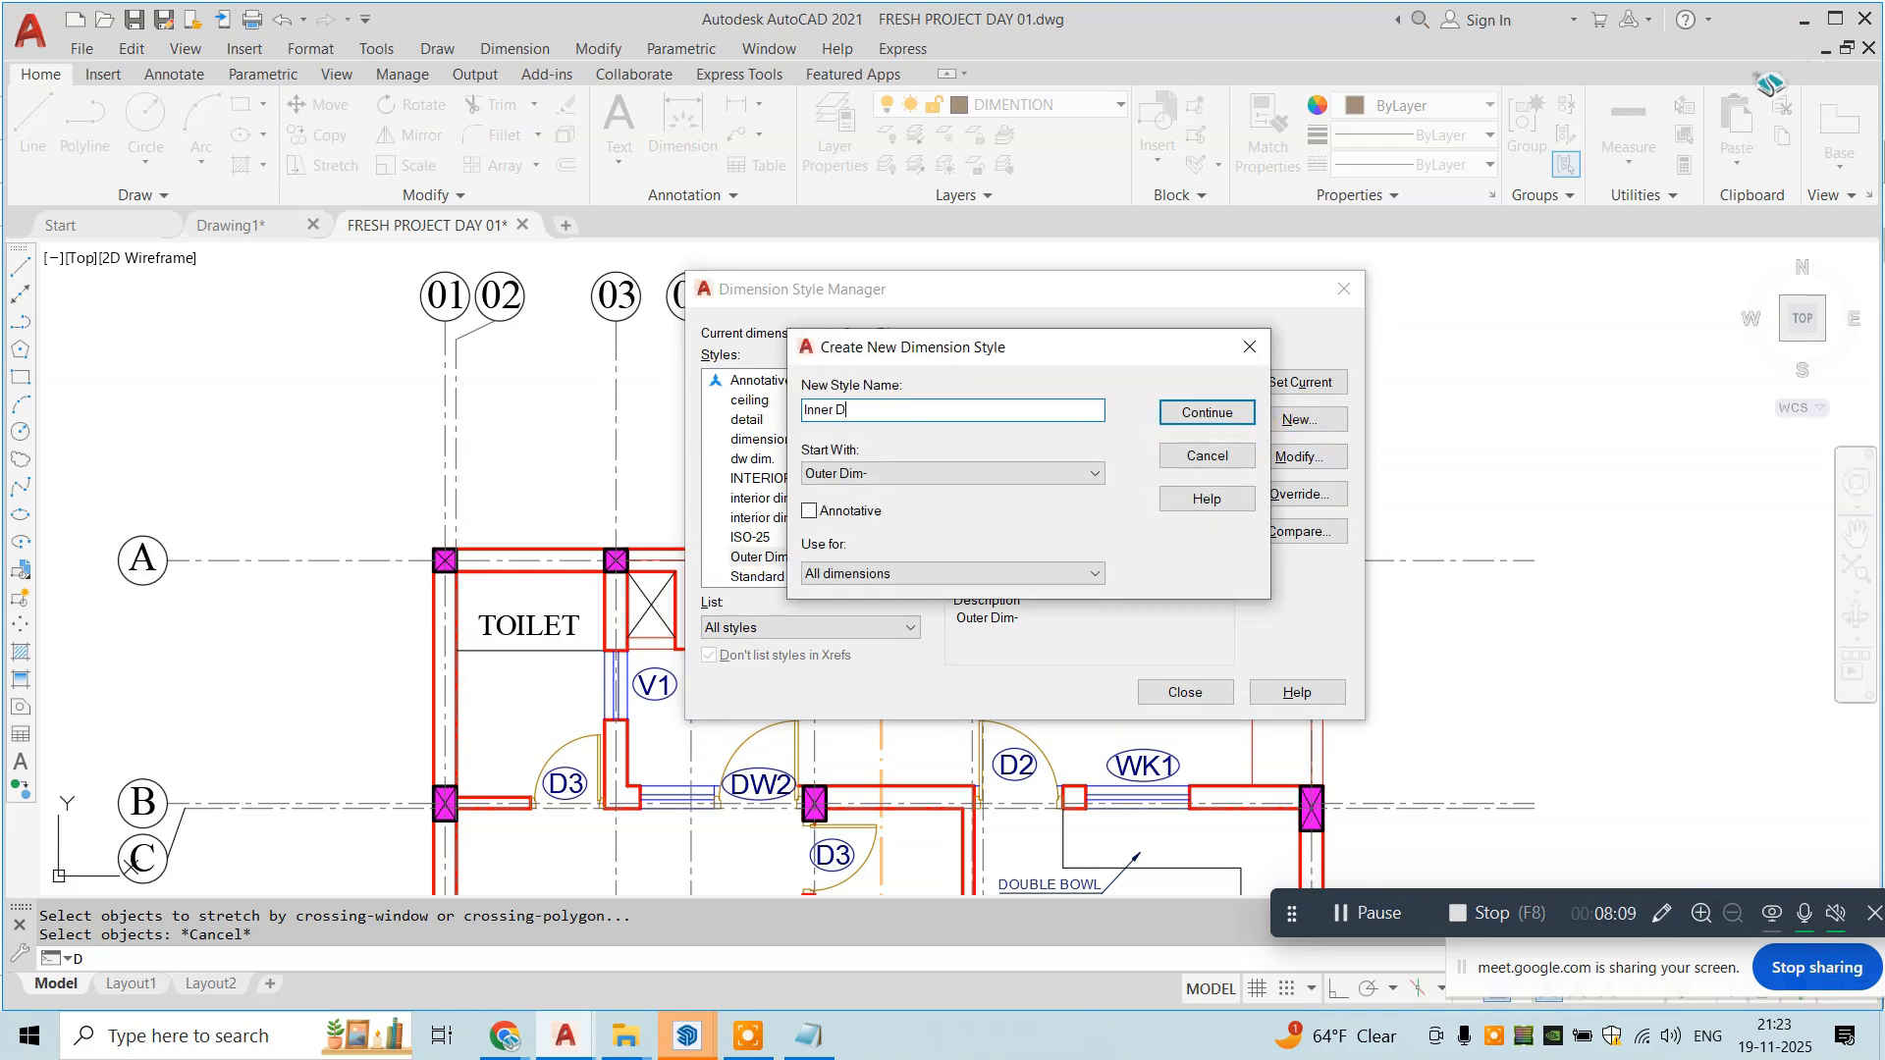
{"action": "left_click", "coordinate": [1178, 414]}
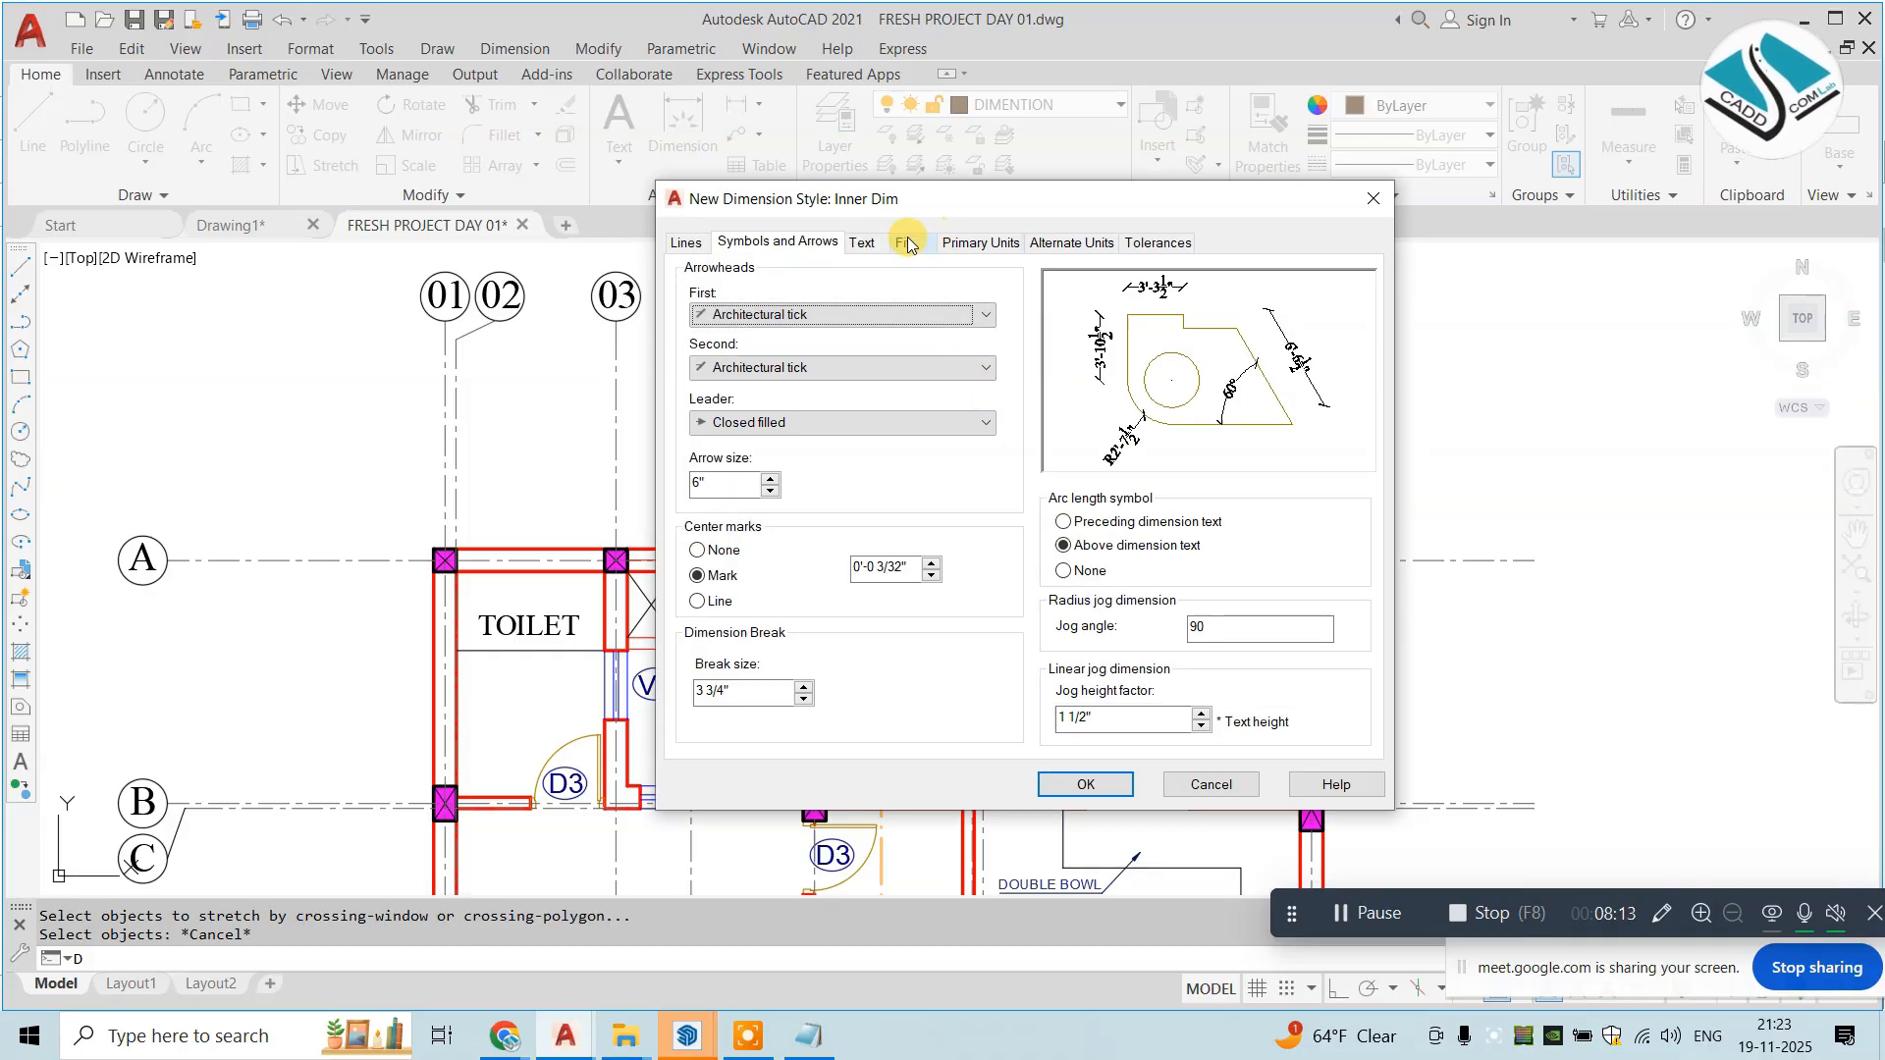
Step: Change the Standard text style's font to Bahnschrift Light Condensed, set it current and save the change
{"action": "left_click", "coordinate": [905, 242]}
{"action": "left_click", "coordinate": [864, 242]}
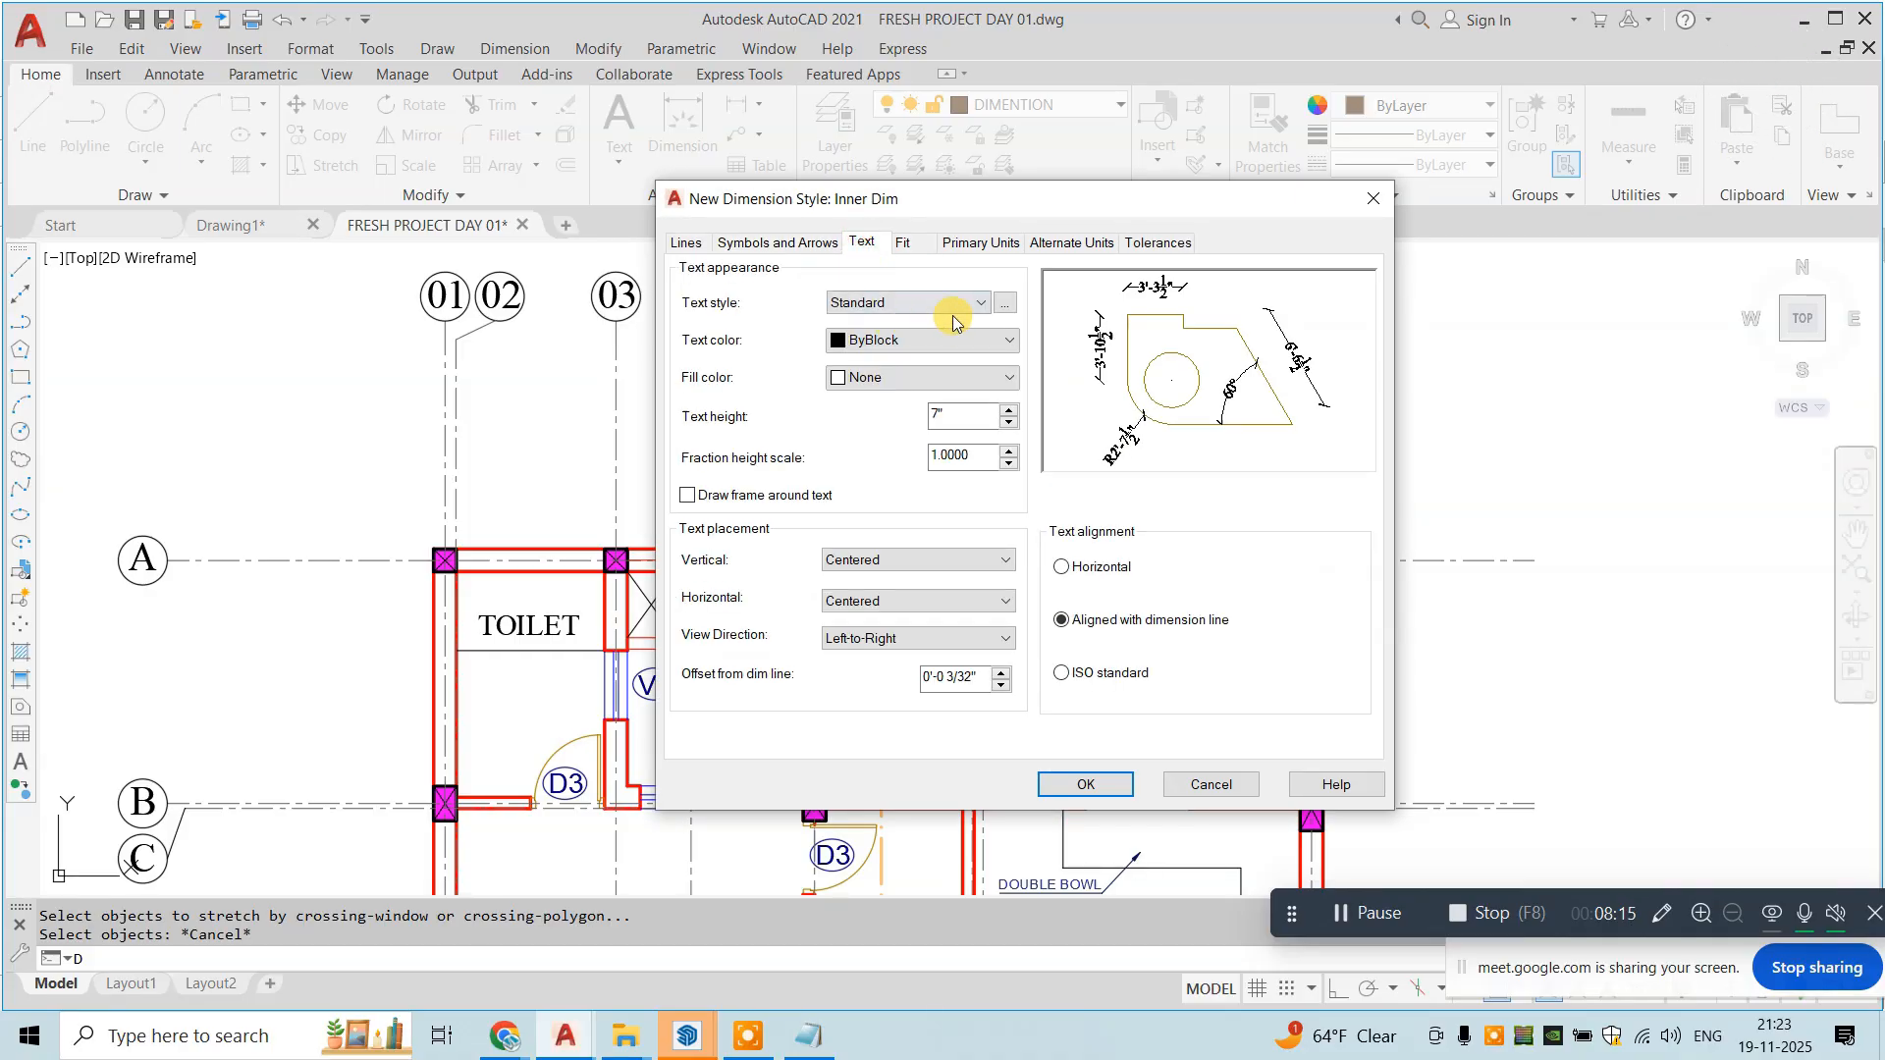
{"action": "left_click", "coordinate": [1006, 306]}
{"action": "left_click", "coordinate": [988, 397]}
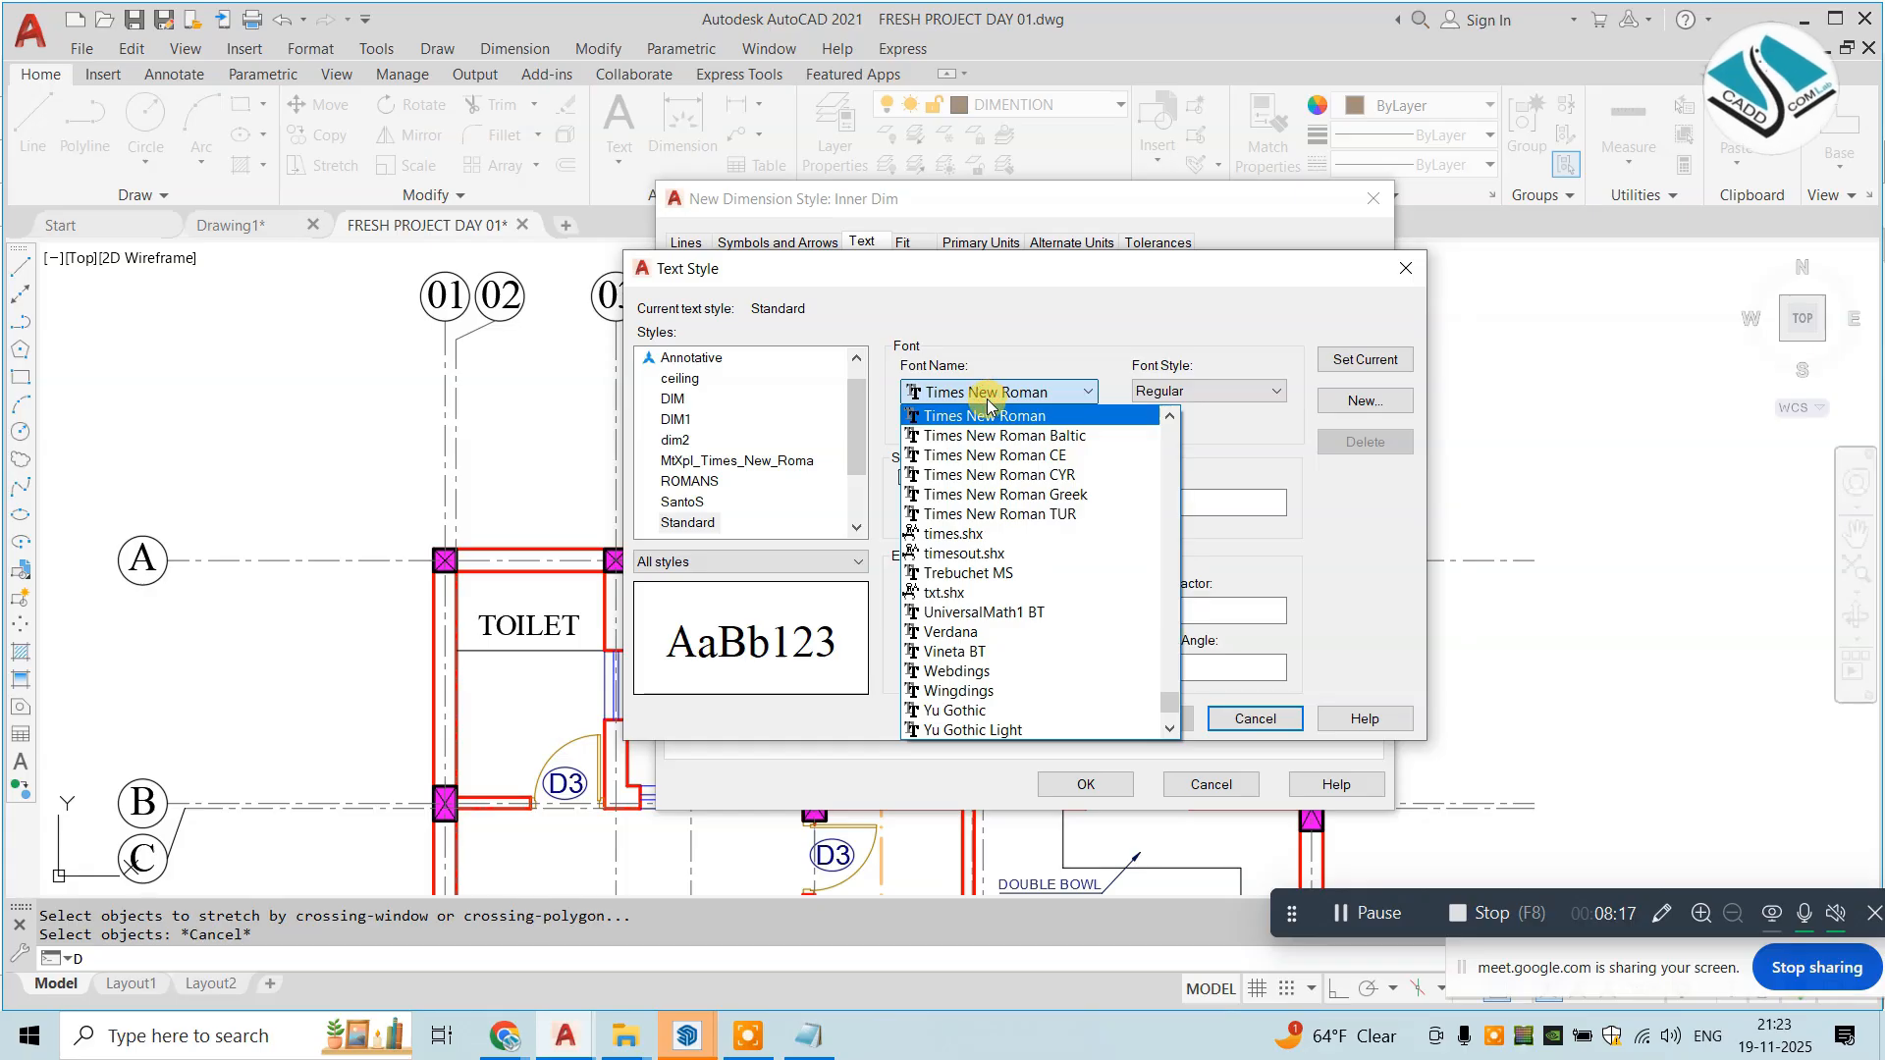
{"action": "key", "text": "b"}
{"action": "left_click", "coordinate": [1090, 477]}
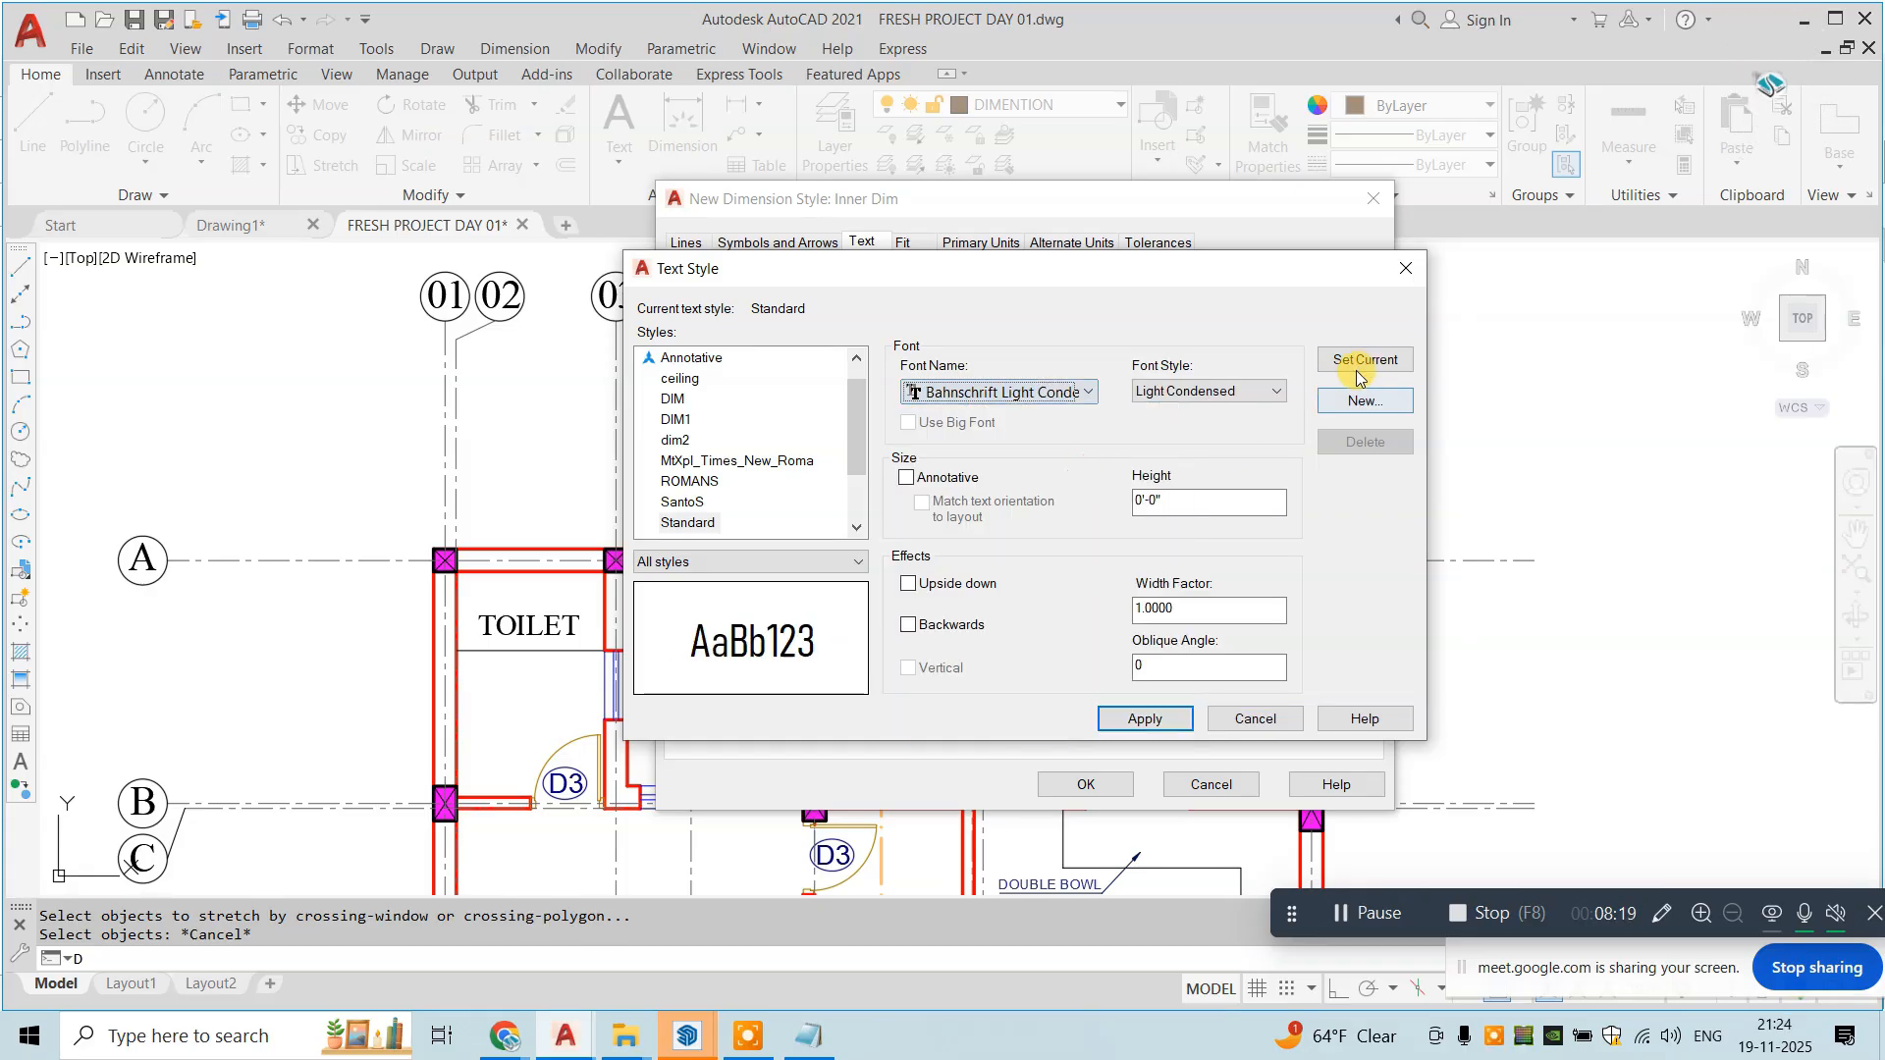
{"action": "left_click", "coordinate": [1360, 360]}
{"action": "left_click", "coordinate": [1039, 568]}
{"action": "left_click", "coordinate": [1252, 719]}
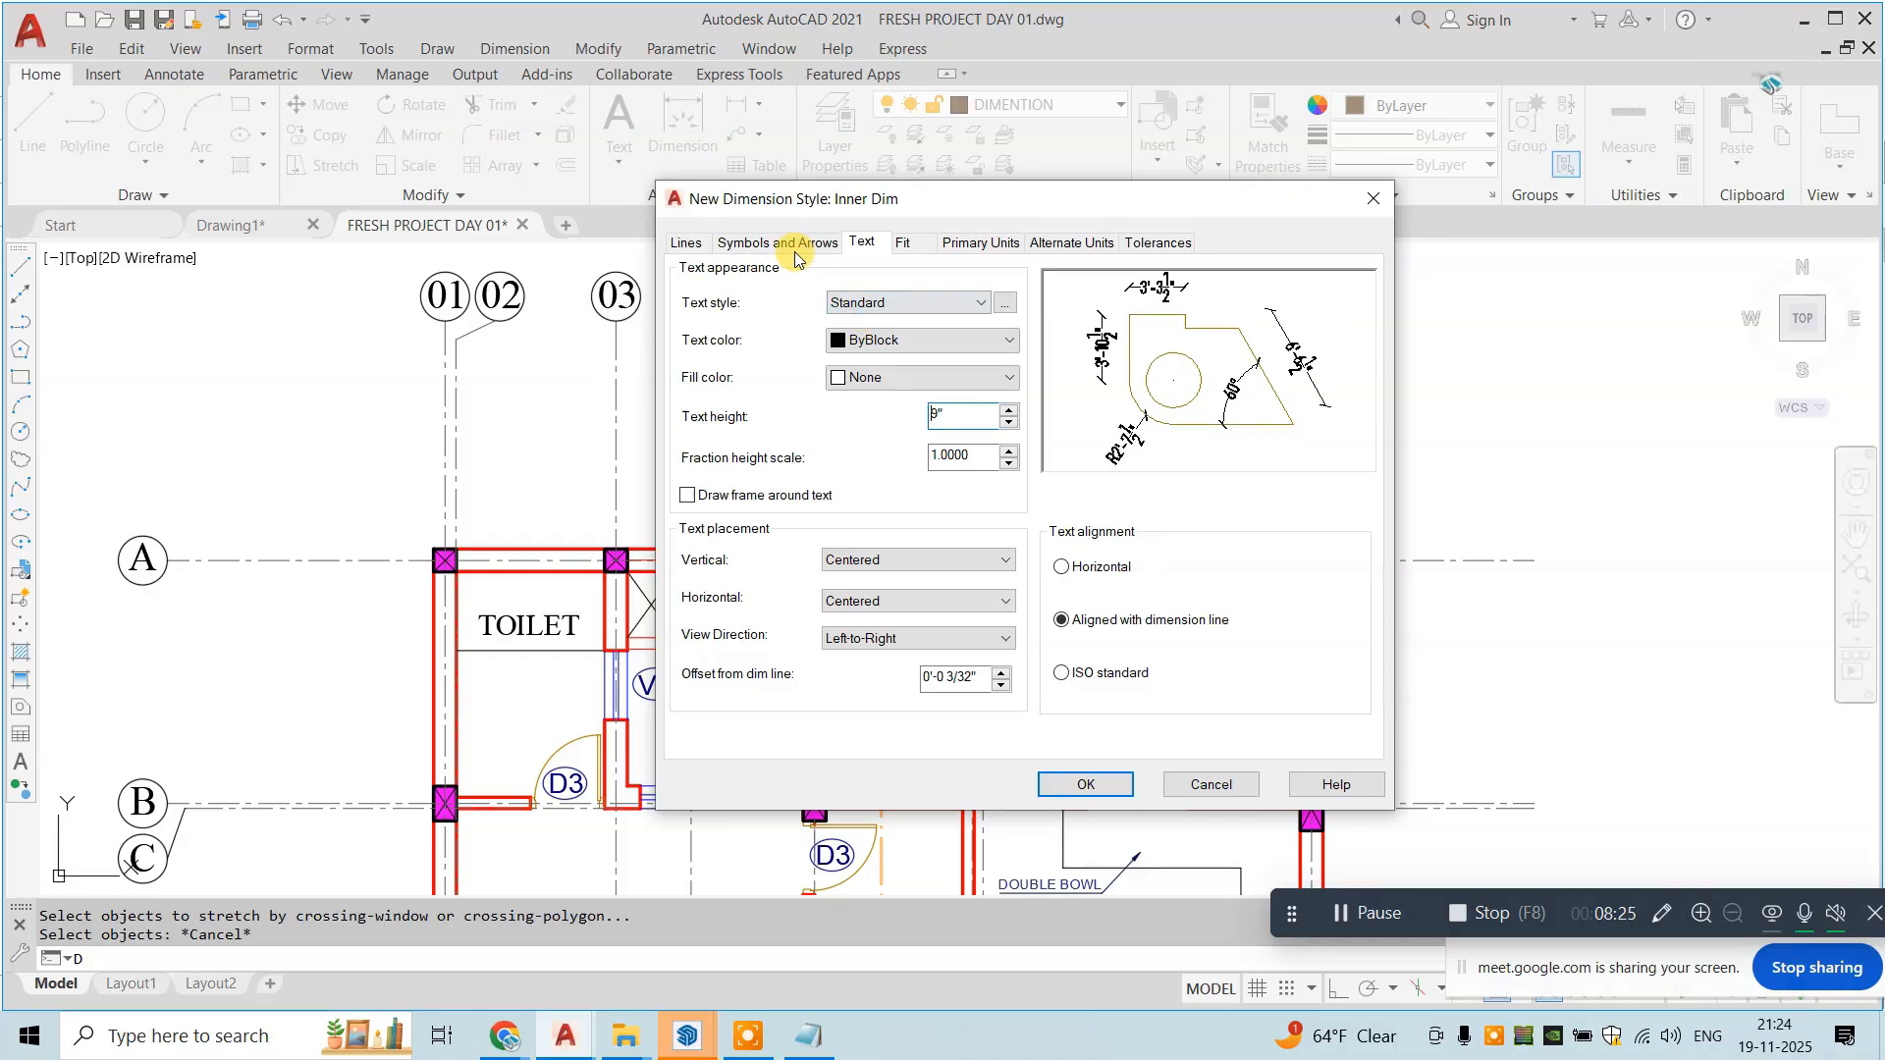
Step: Set the Inner Dim style's arrow size to 5", save the style and make it the current dimension style
{"action": "left_click", "coordinate": [794, 250]}
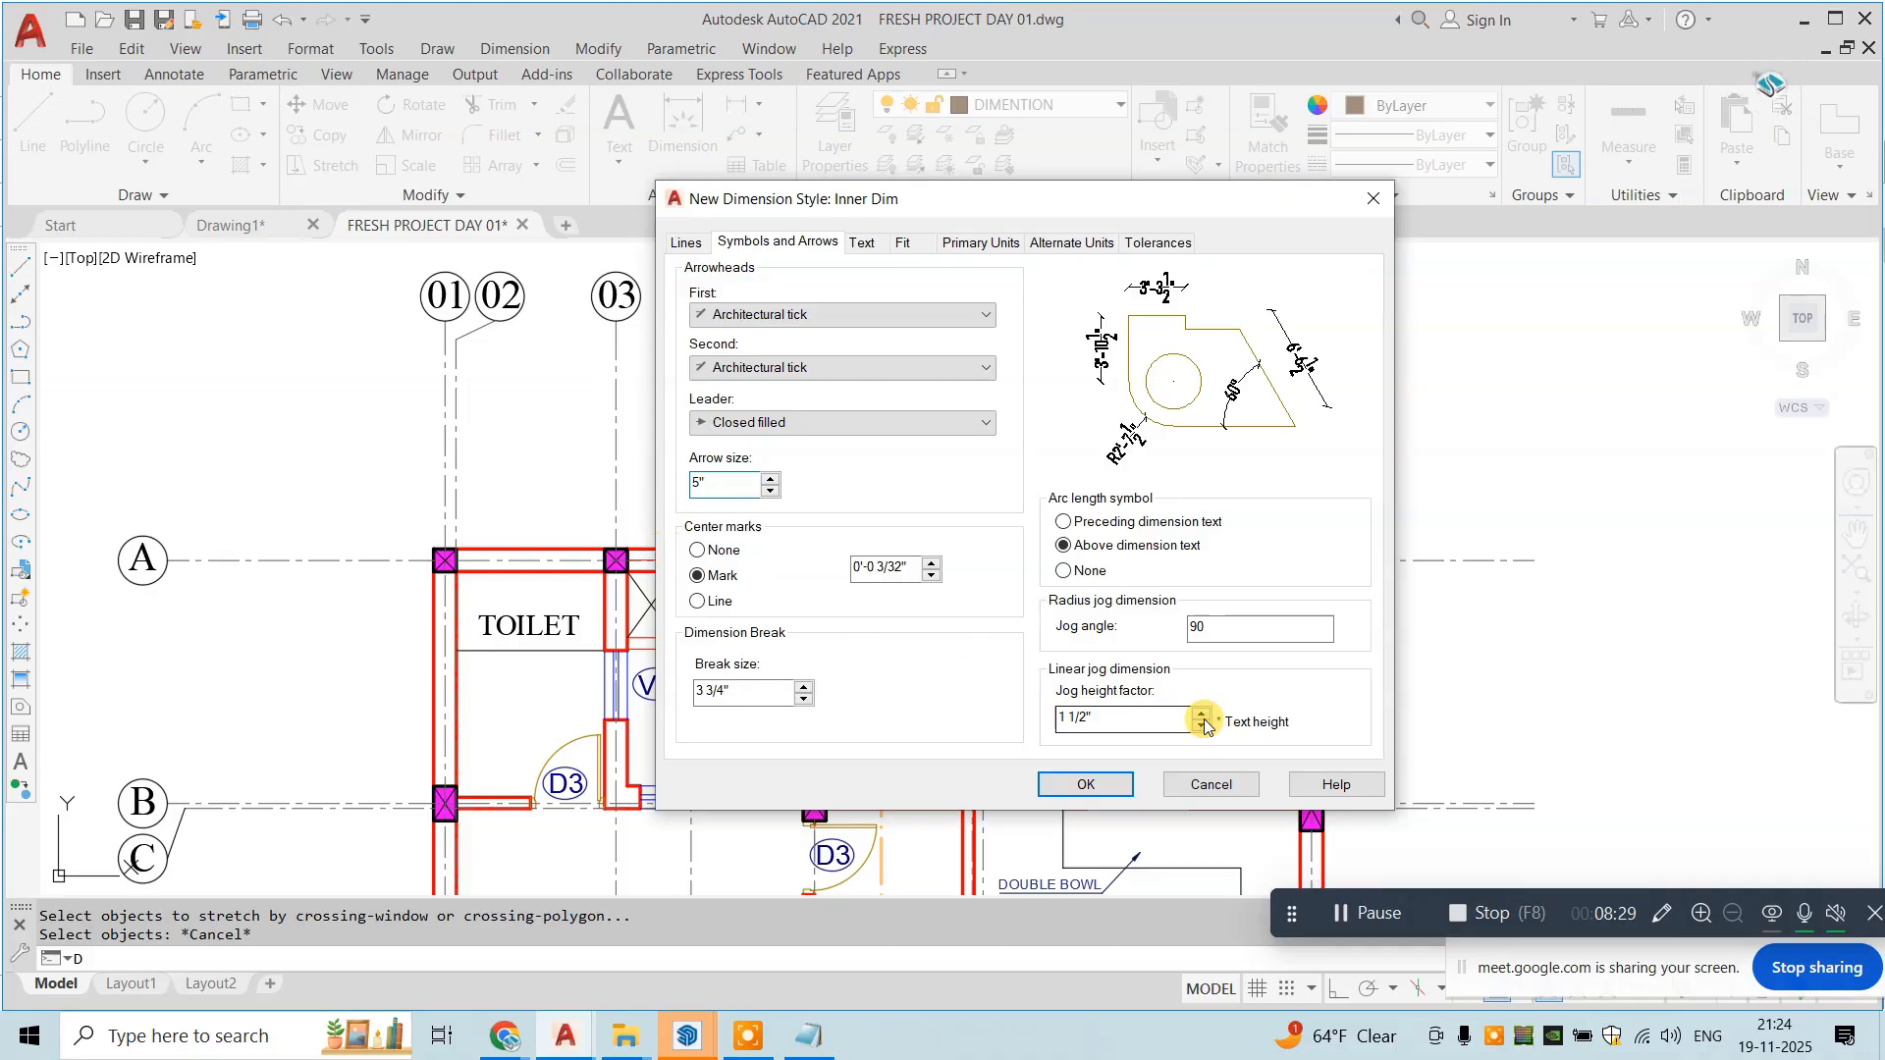
{"action": "left_click", "coordinate": [1111, 783]}
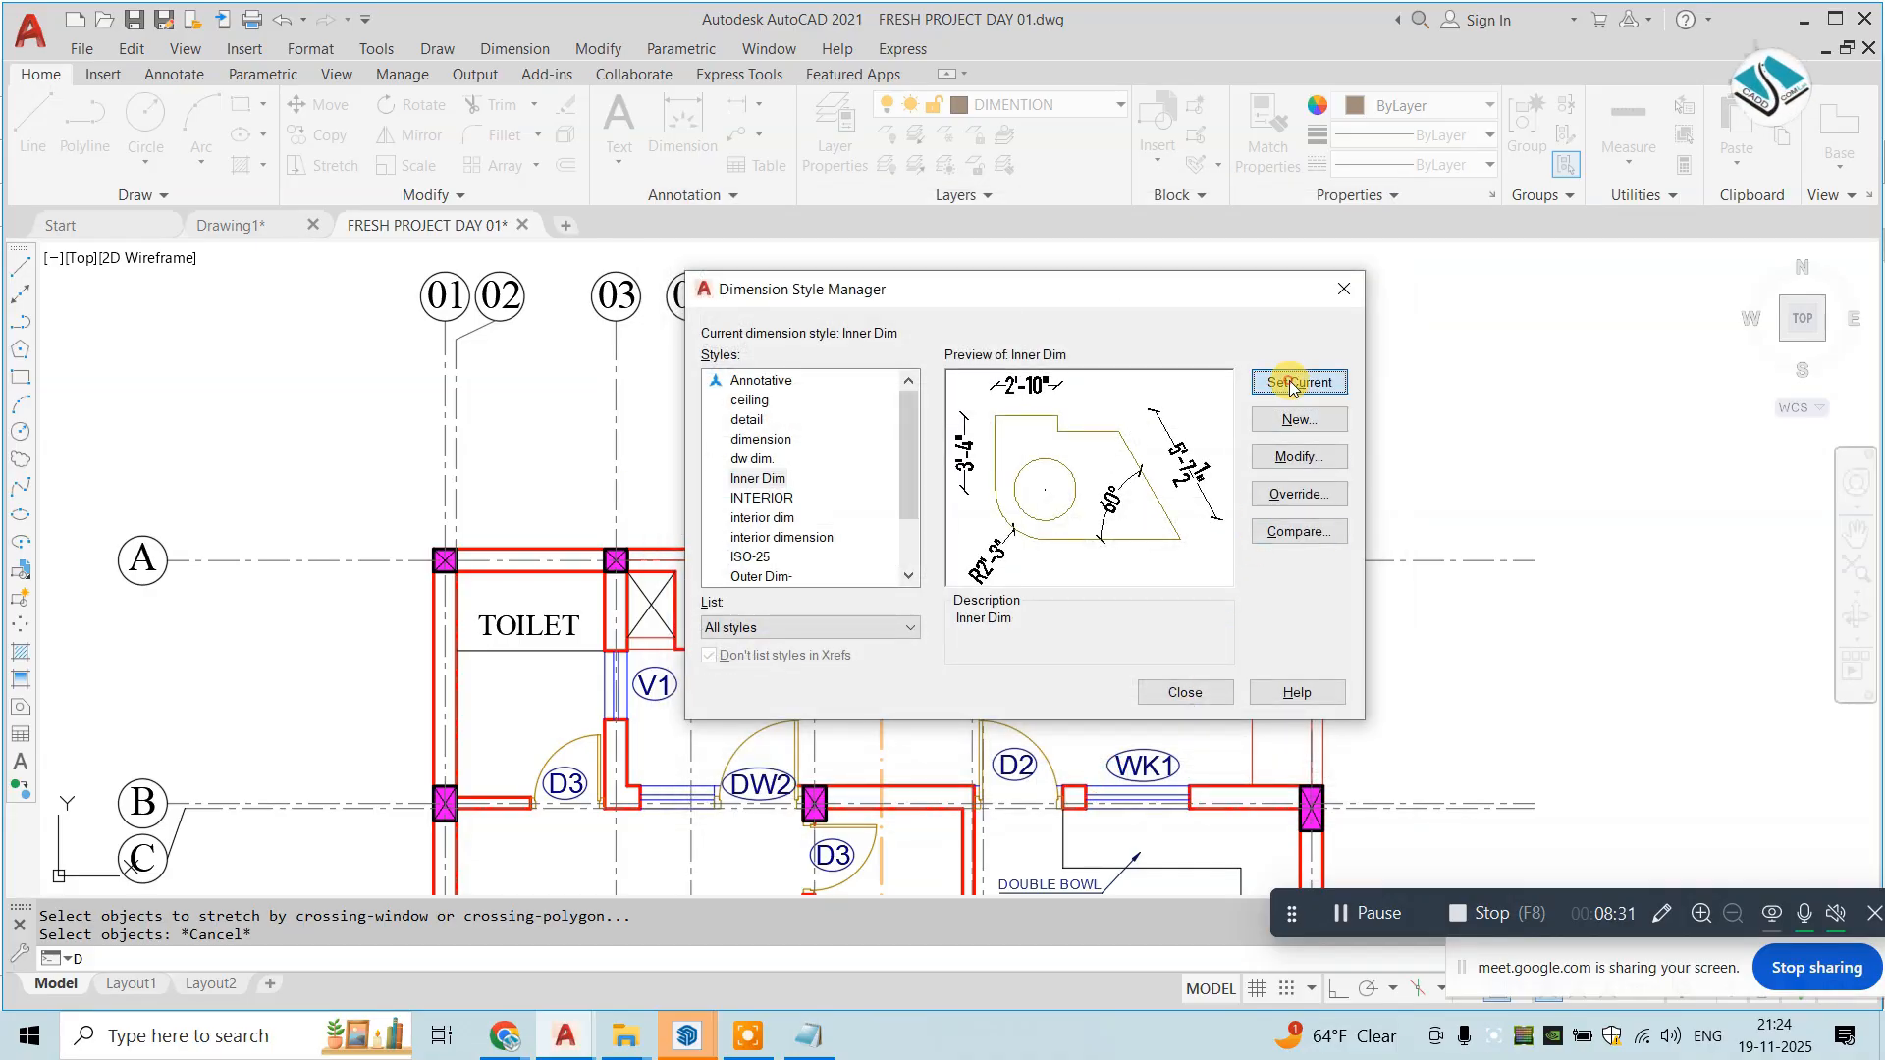
{"action": "left_click", "coordinate": [1185, 694]}
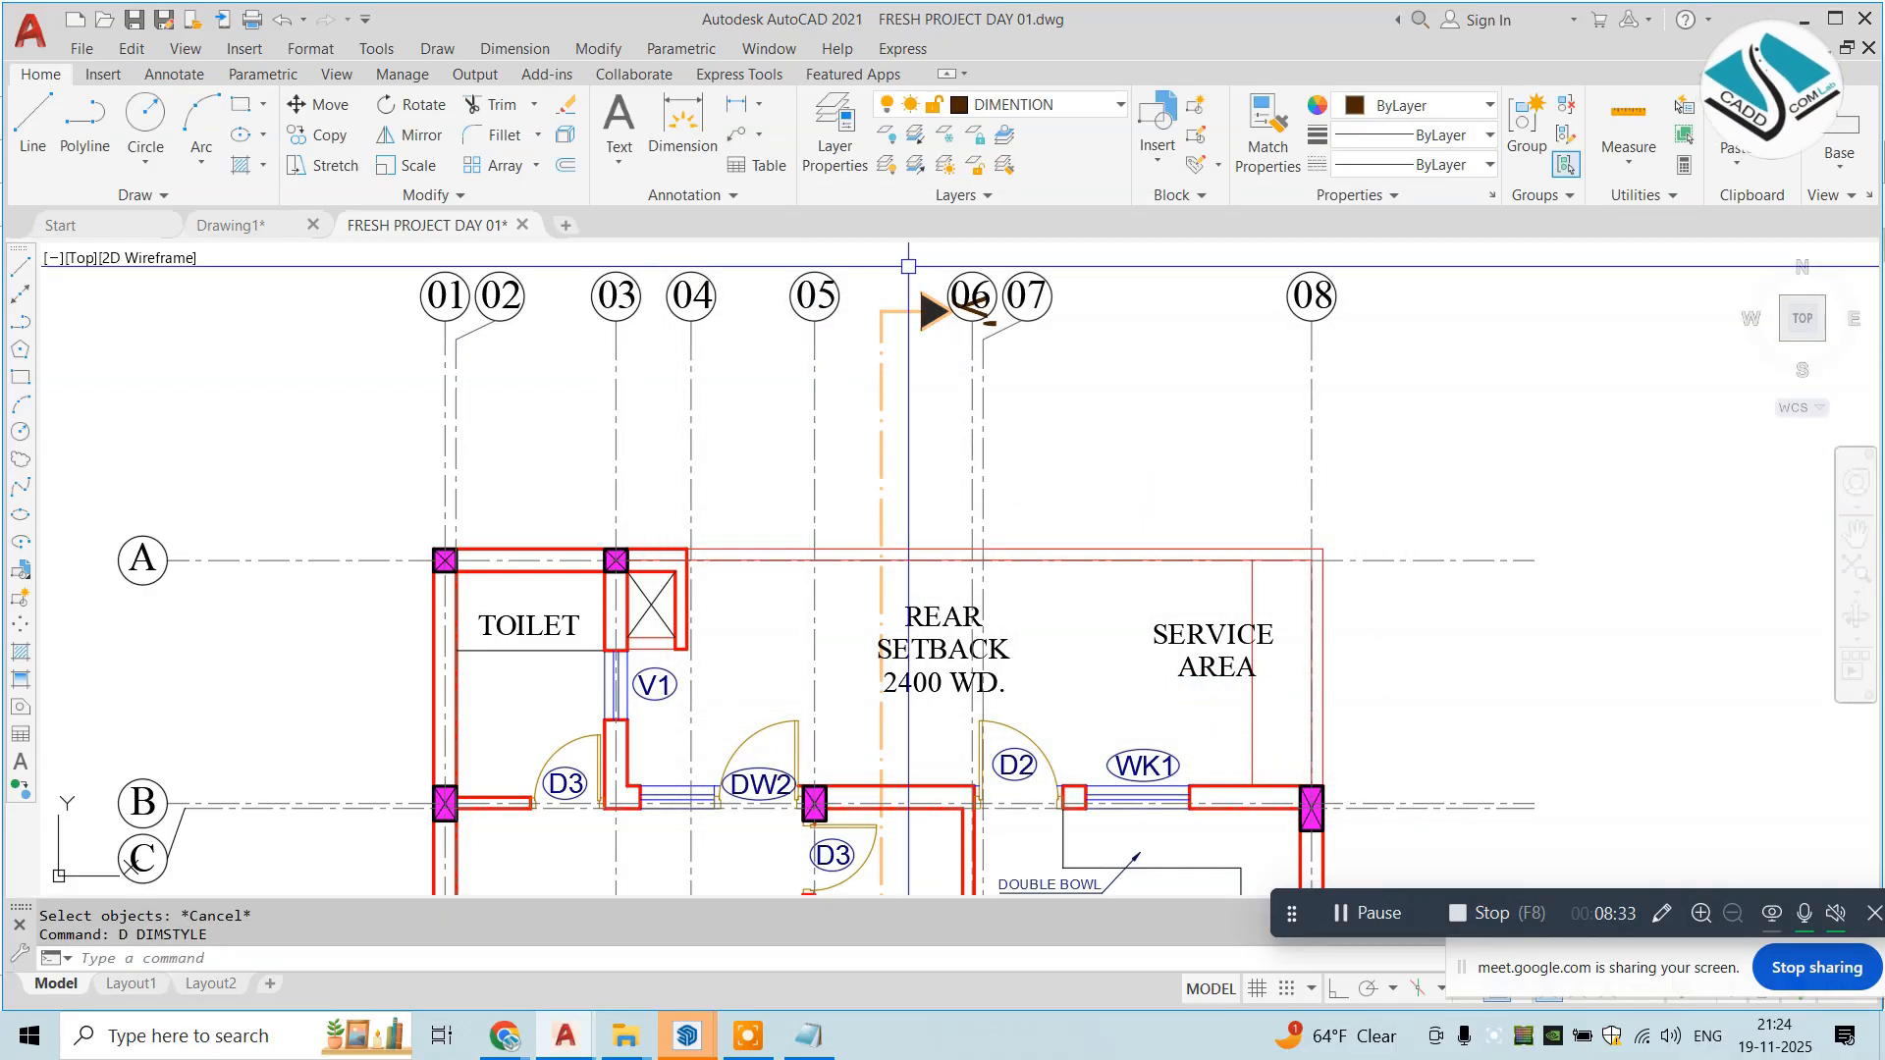
Step: Make DIMENSIONS the current layer
{"action": "left_click", "coordinate": [1033, 119]}
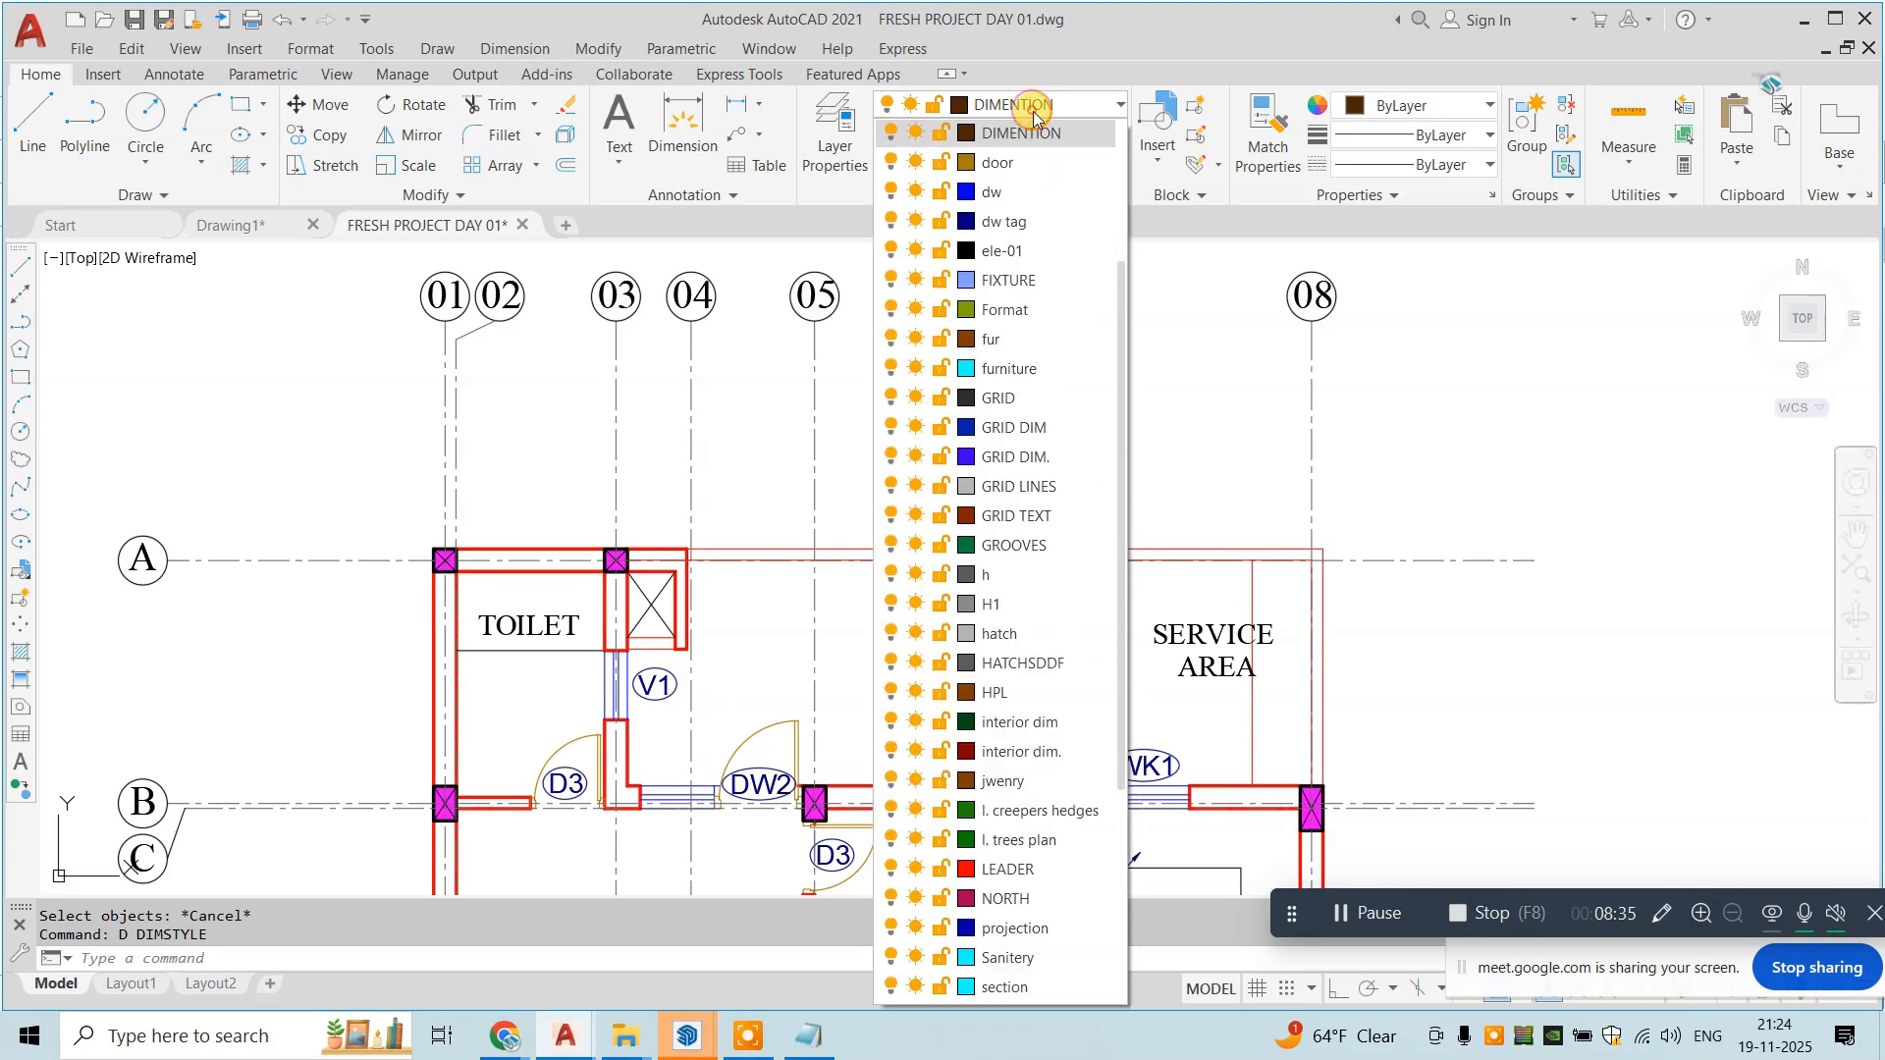
{"action": "scroll", "coordinate": [1023, 383], "scroll_direction": "up", "scroll_amount": 2}
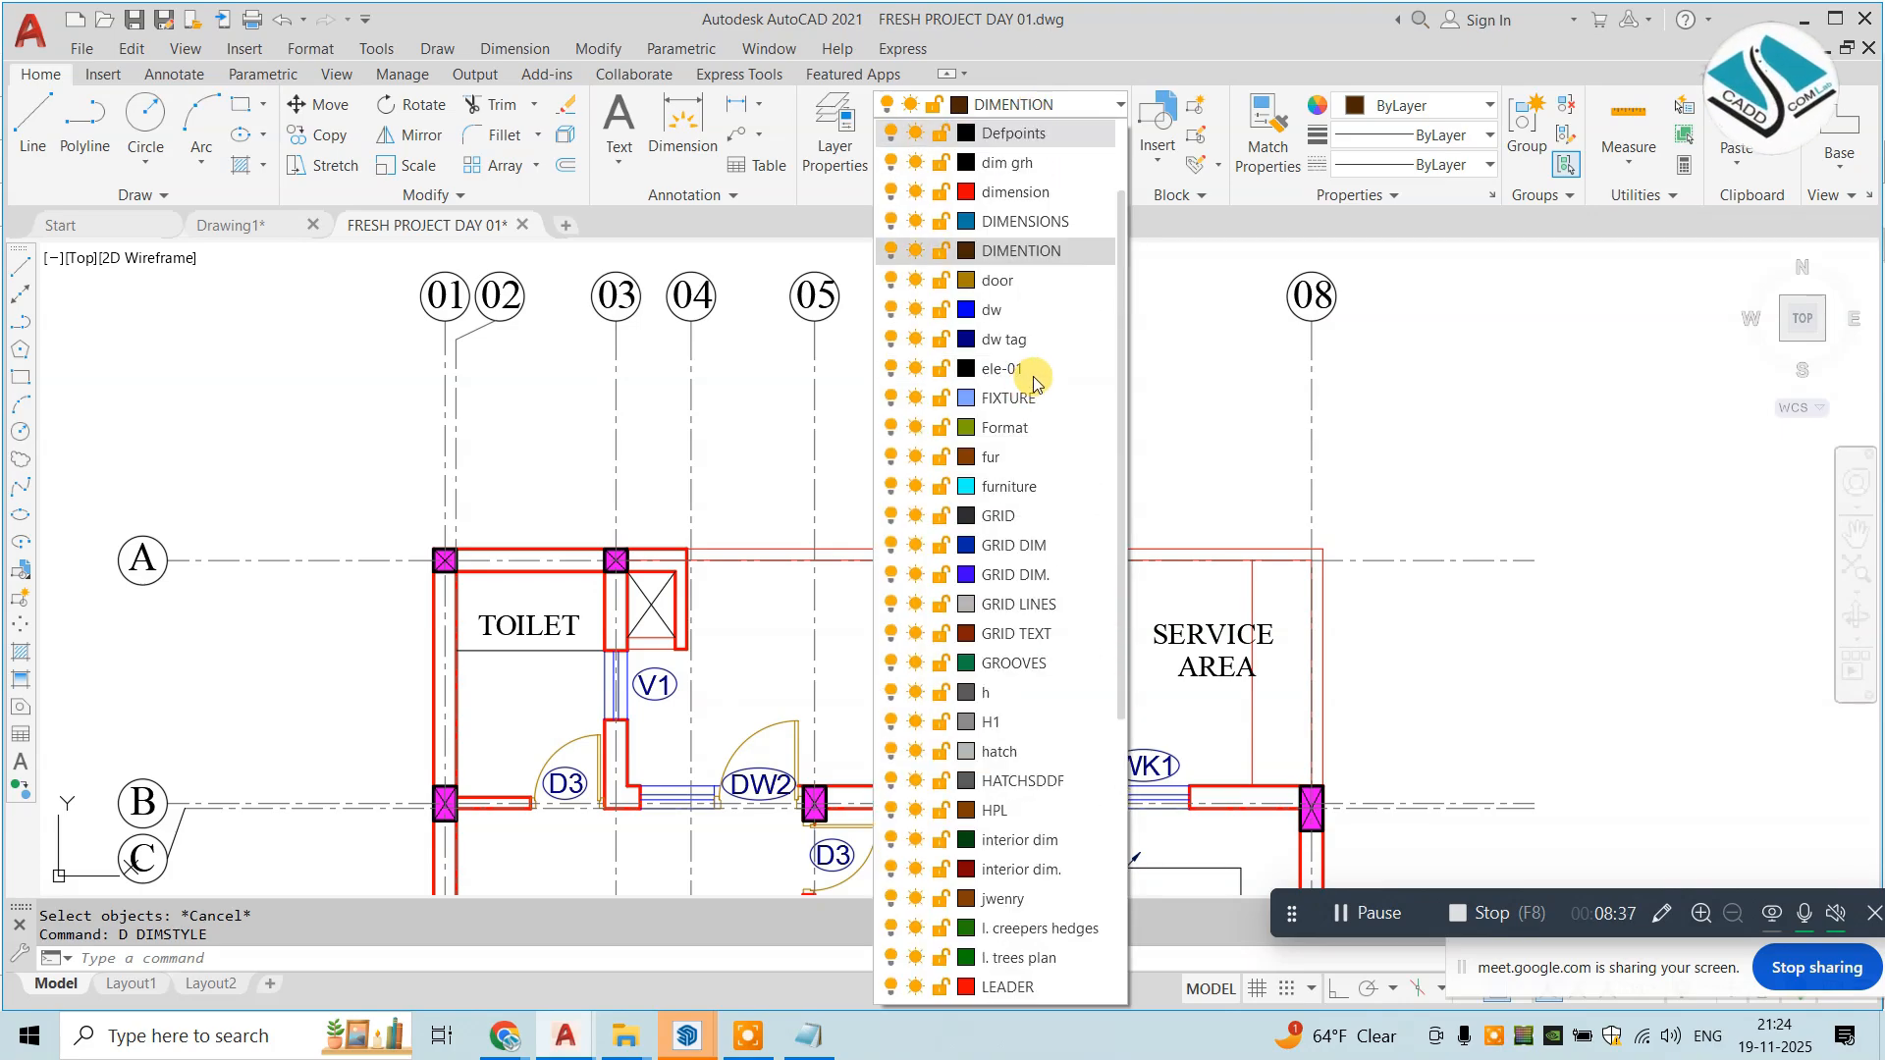
{"action": "left_click", "coordinate": [1022, 223]}
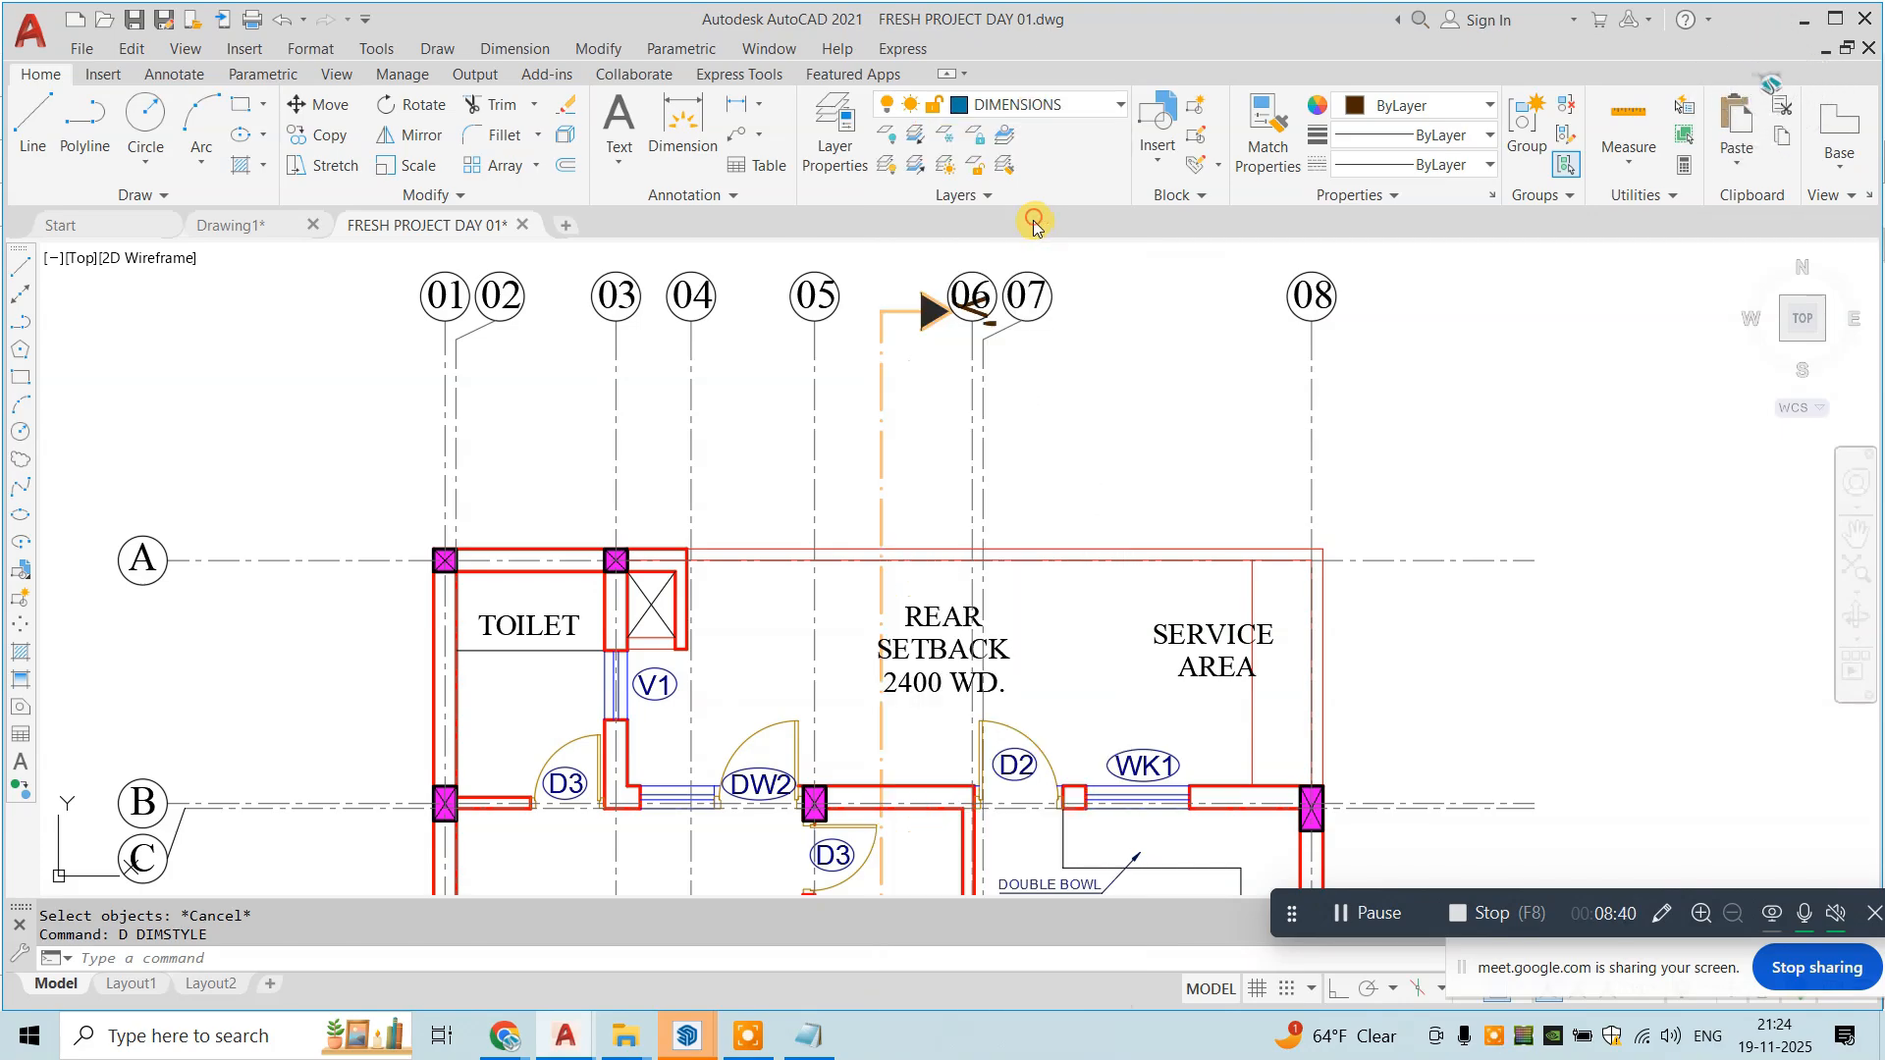
Step: Add a linear dimension above the plan spanning its overall width between the outer corners of the rear side
{"action": "left_click", "coordinate": [514, 51]}
{"action": "left_click", "coordinate": [539, 115]}
{"action": "scroll", "coordinate": [443, 563], "scroll_direction": "up", "scroll_amount": 6}
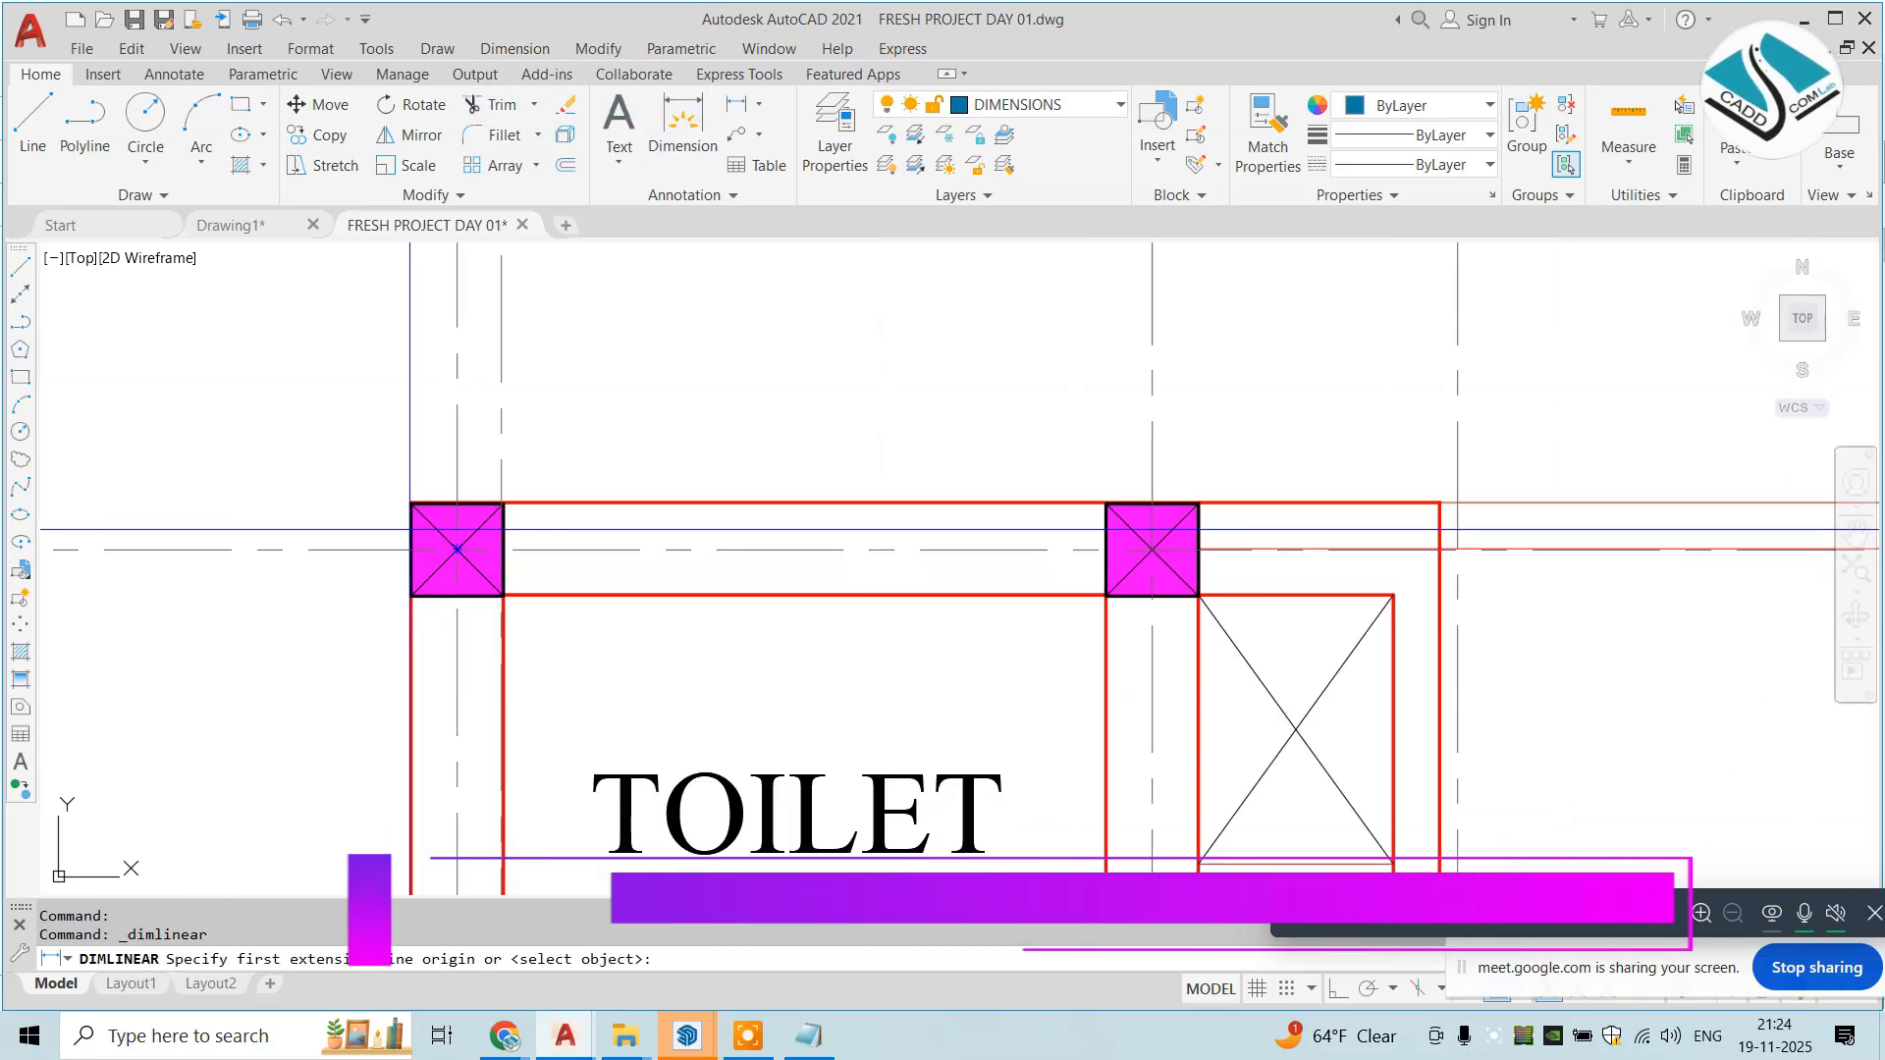
{"action": "left_click", "coordinate": [411, 503]}
{"action": "scroll", "coordinate": [493, 499], "scroll_direction": "down", "scroll_amount": 4}
{"action": "scroll", "coordinate": [410, 503], "scroll_direction": "down", "scroll_amount": 3}
{"action": "scroll", "coordinate": [1277, 502], "scroll_direction": "up", "scroll_amount": 3}
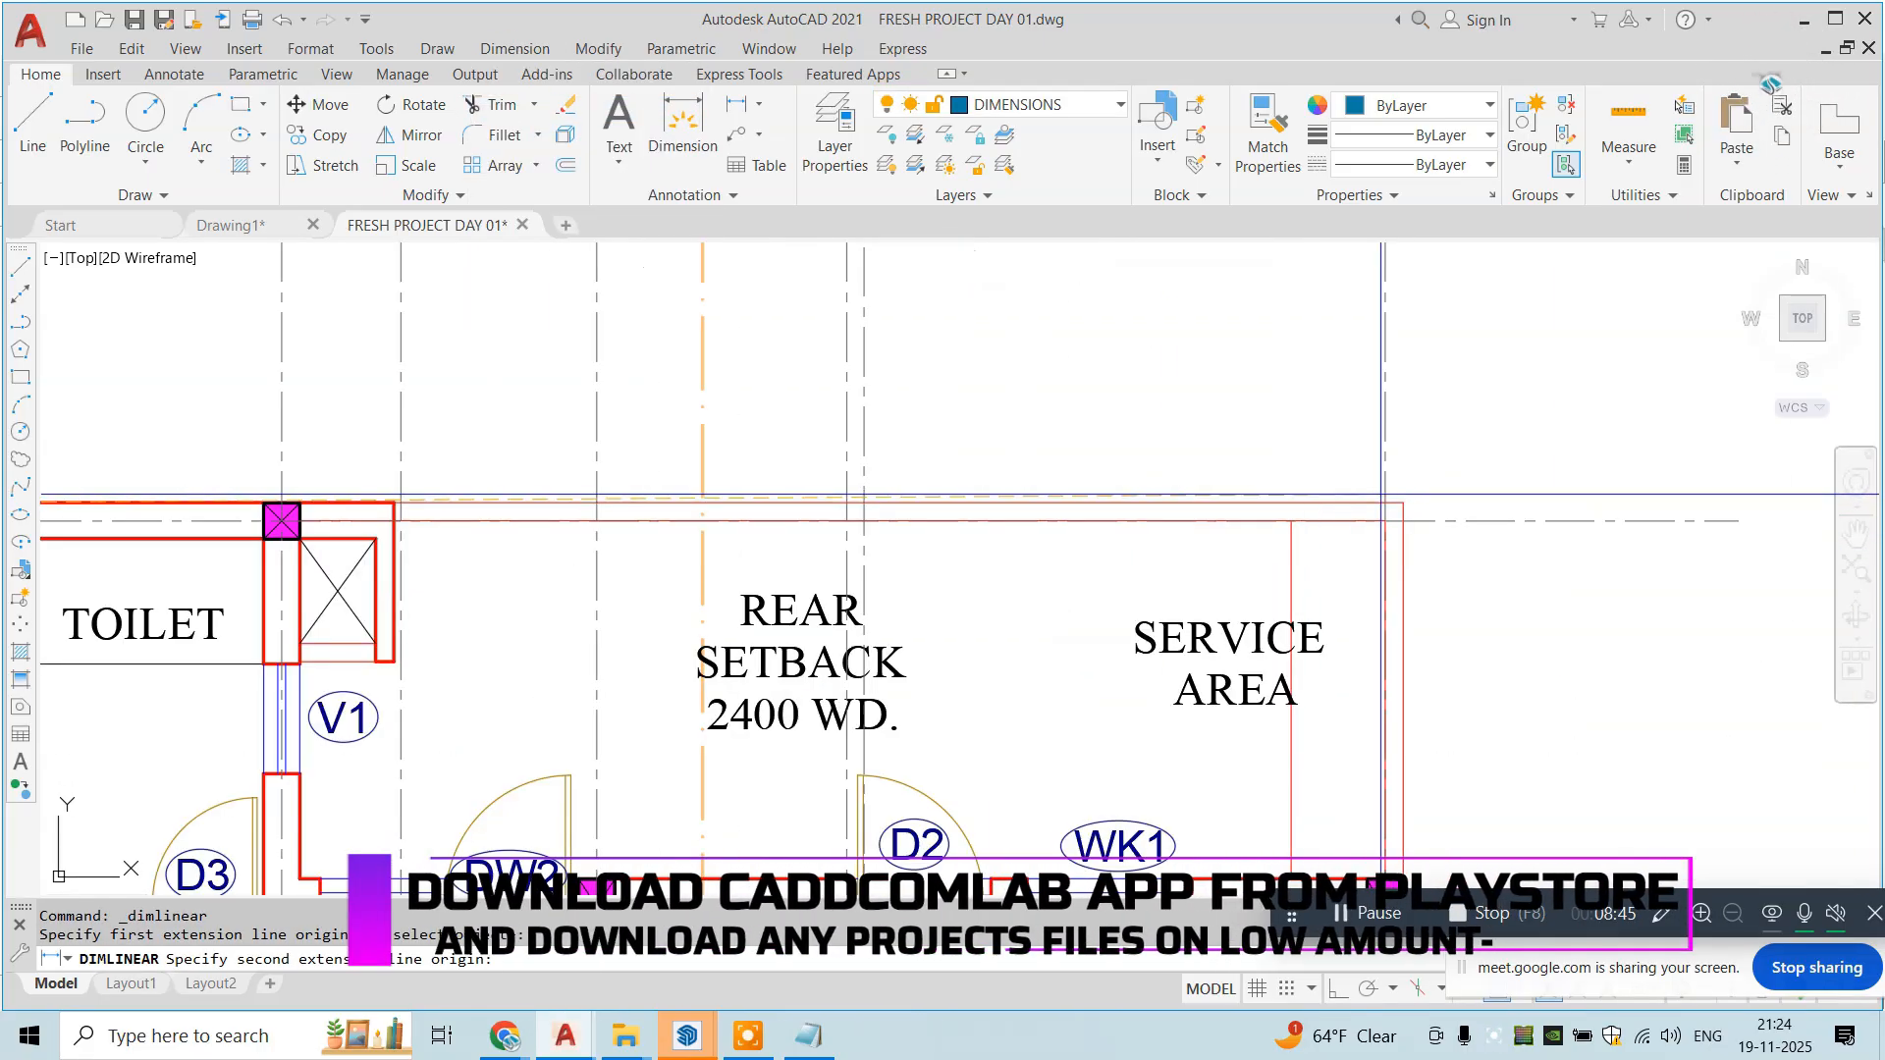
{"action": "left_click", "coordinate": [1399, 503]}
{"action": "scroll", "coordinate": [946, 350], "scroll_direction": "down", "scroll_amount": 3}
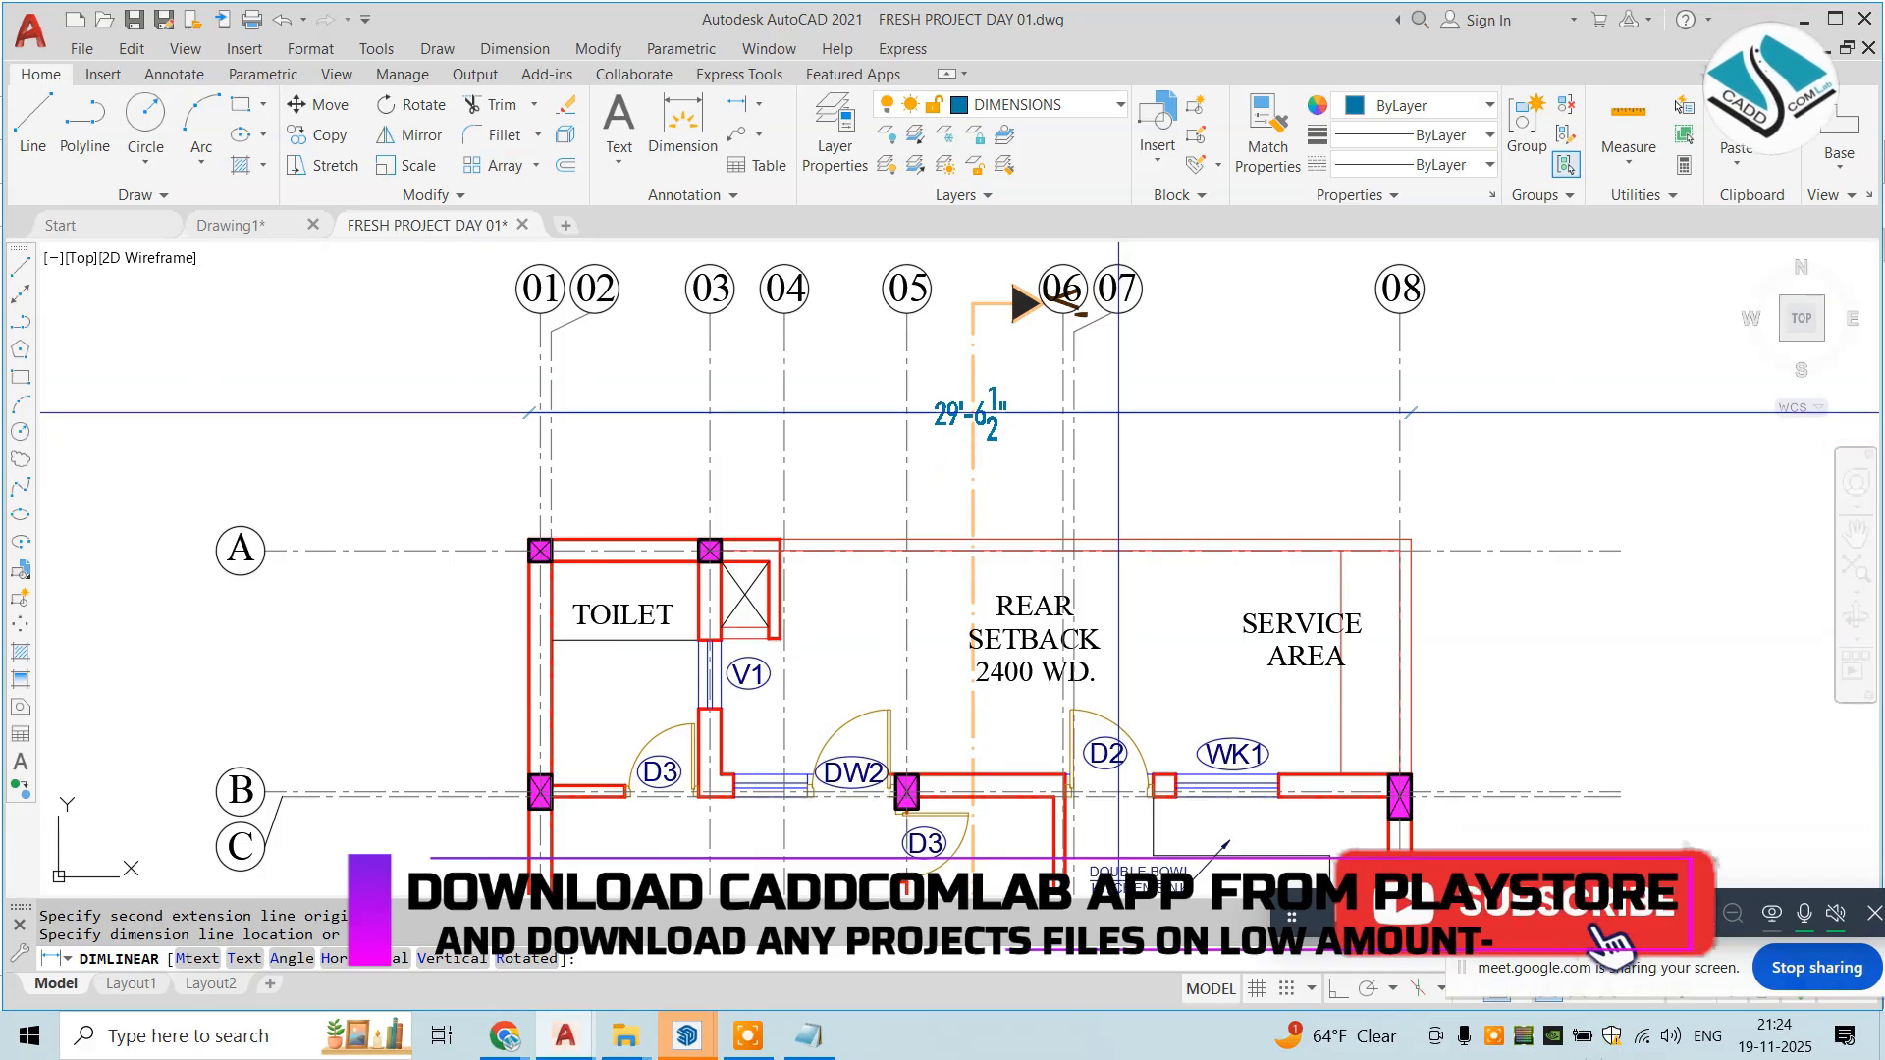
{"action": "left_click", "coordinate": [962, 409]}
Step: Add a linear dimension between grid lines 01 and 03 above the toilet, just below the overall width dimension
{"action": "scroll", "coordinate": [796, 511], "scroll_direction": "up", "scroll_amount": 3}
{"action": "left_click", "coordinate": [514, 48]}
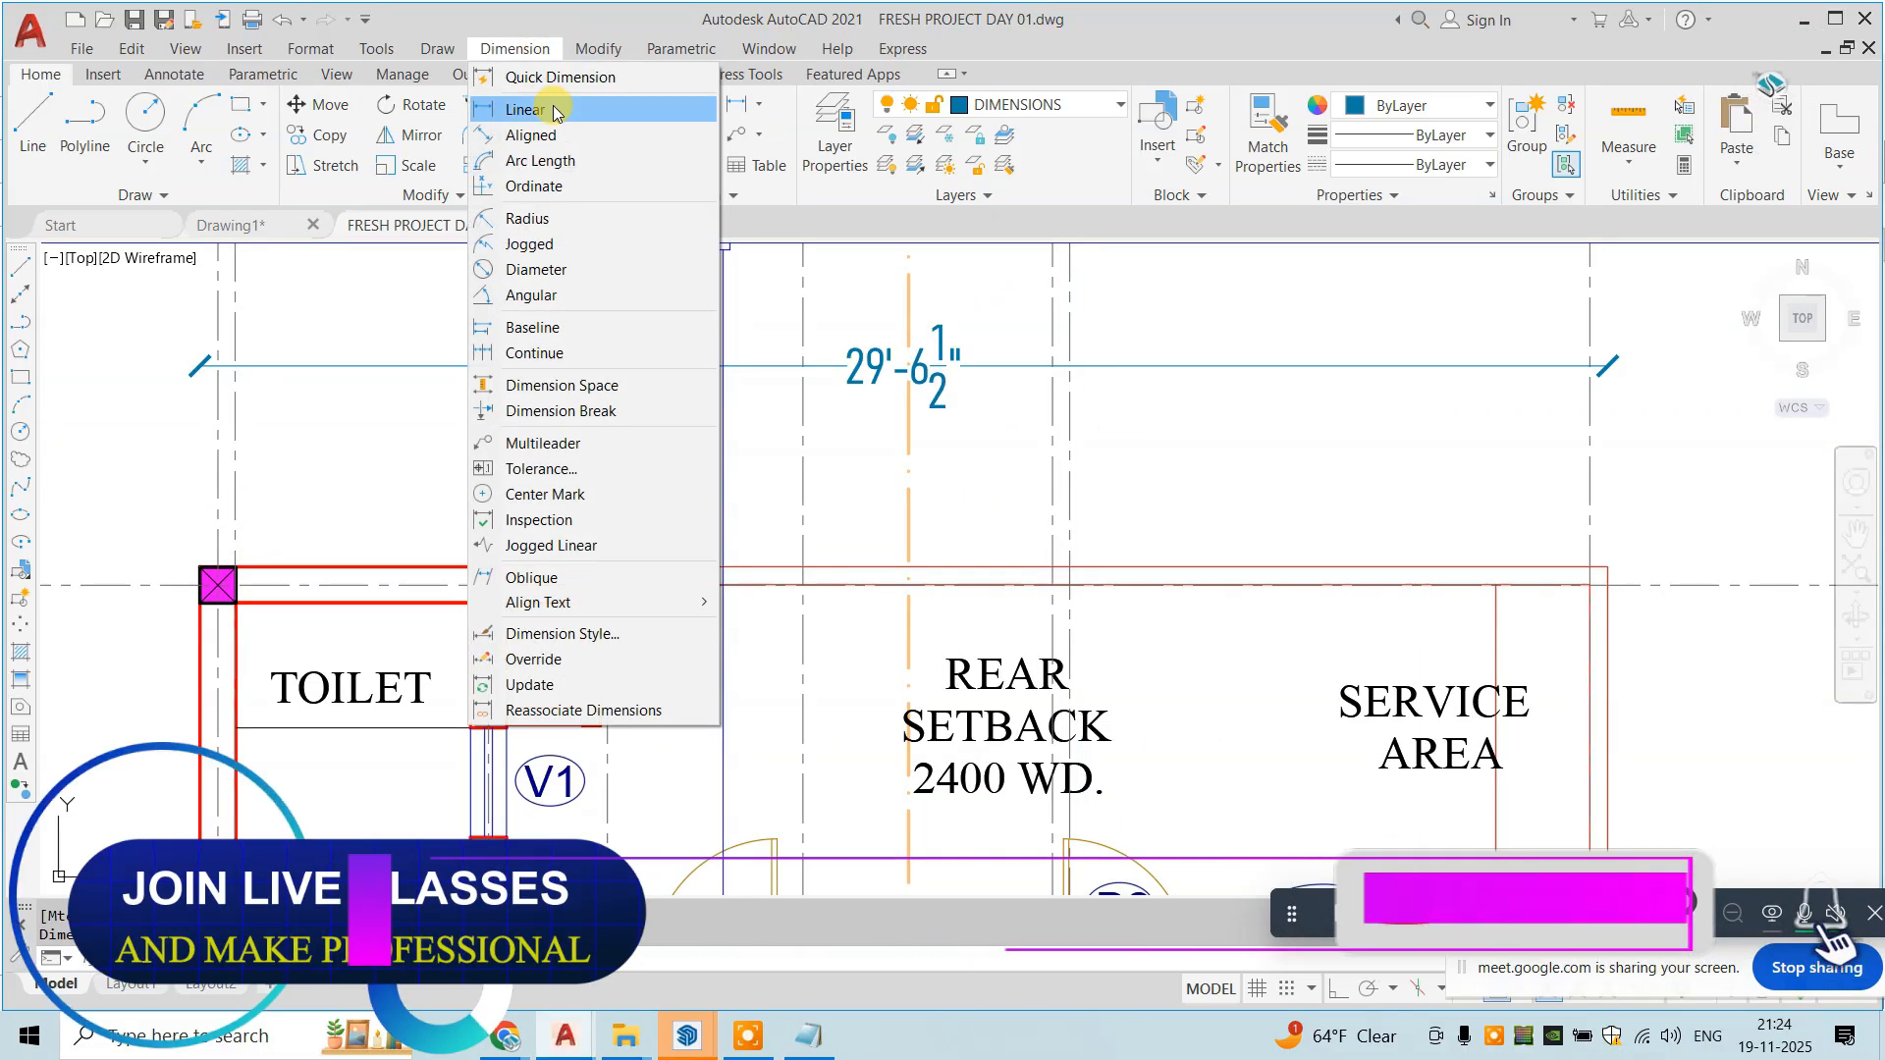
{"action": "left_click", "coordinate": [539, 115]}
{"action": "left_click", "coordinate": [218, 567]}
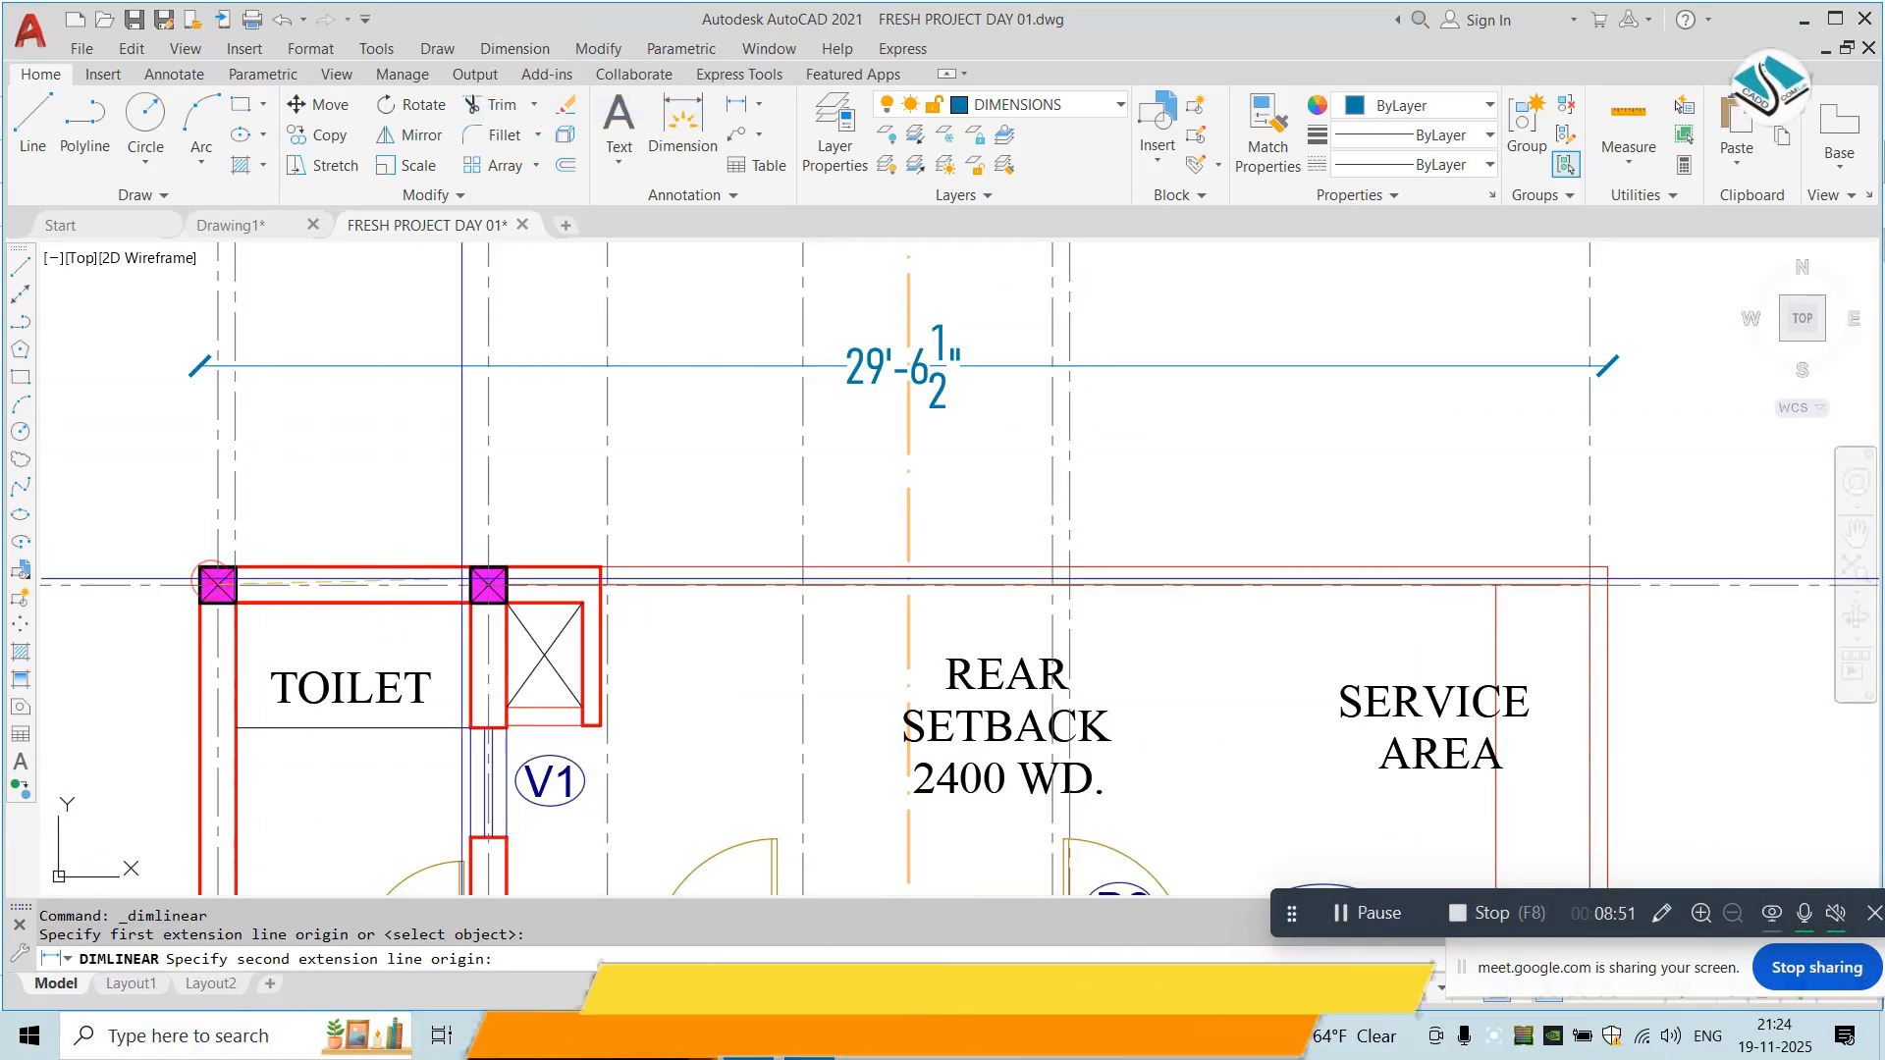
{"action": "left_click", "coordinate": [488, 566]}
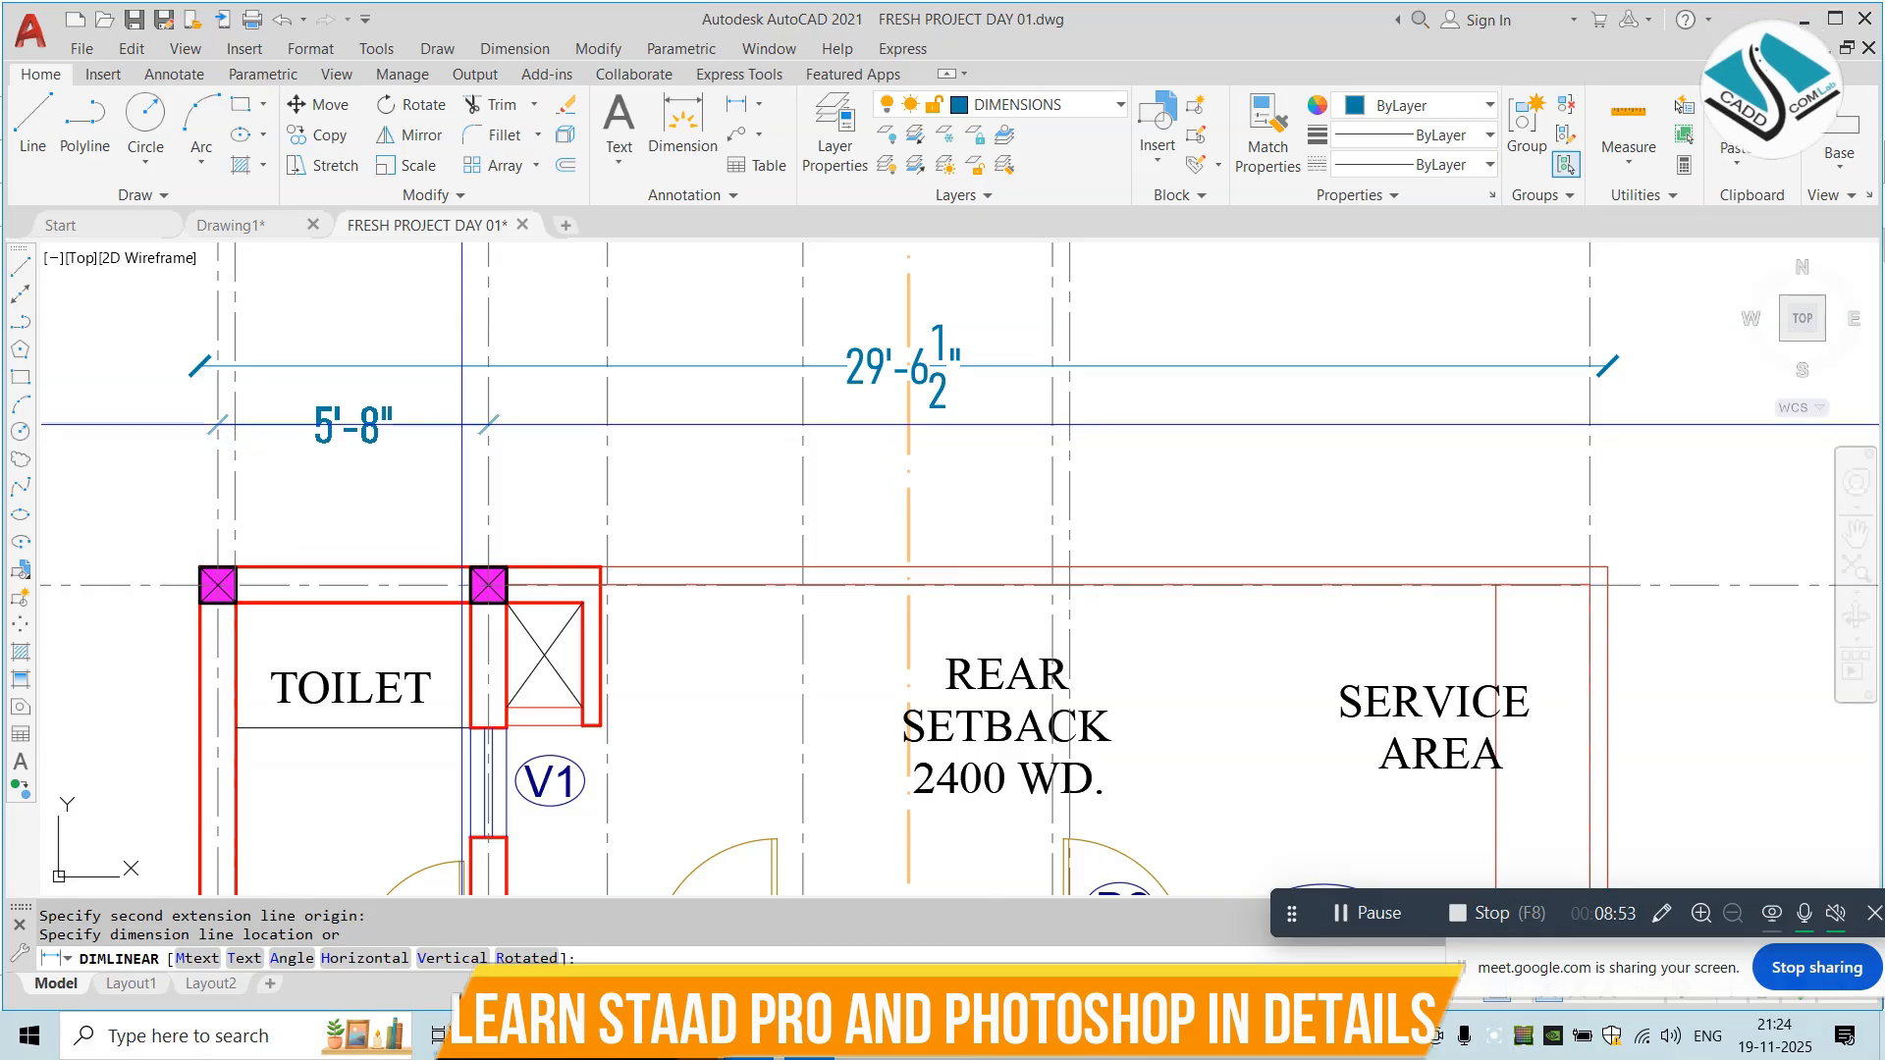
{"action": "left_click", "coordinate": [462, 424]}
Step: Continue the grid dimension chain from grid line 03 through 04, 05, 06 and 07 to grid line 08
{"action": "left_click", "coordinate": [506, 47]}
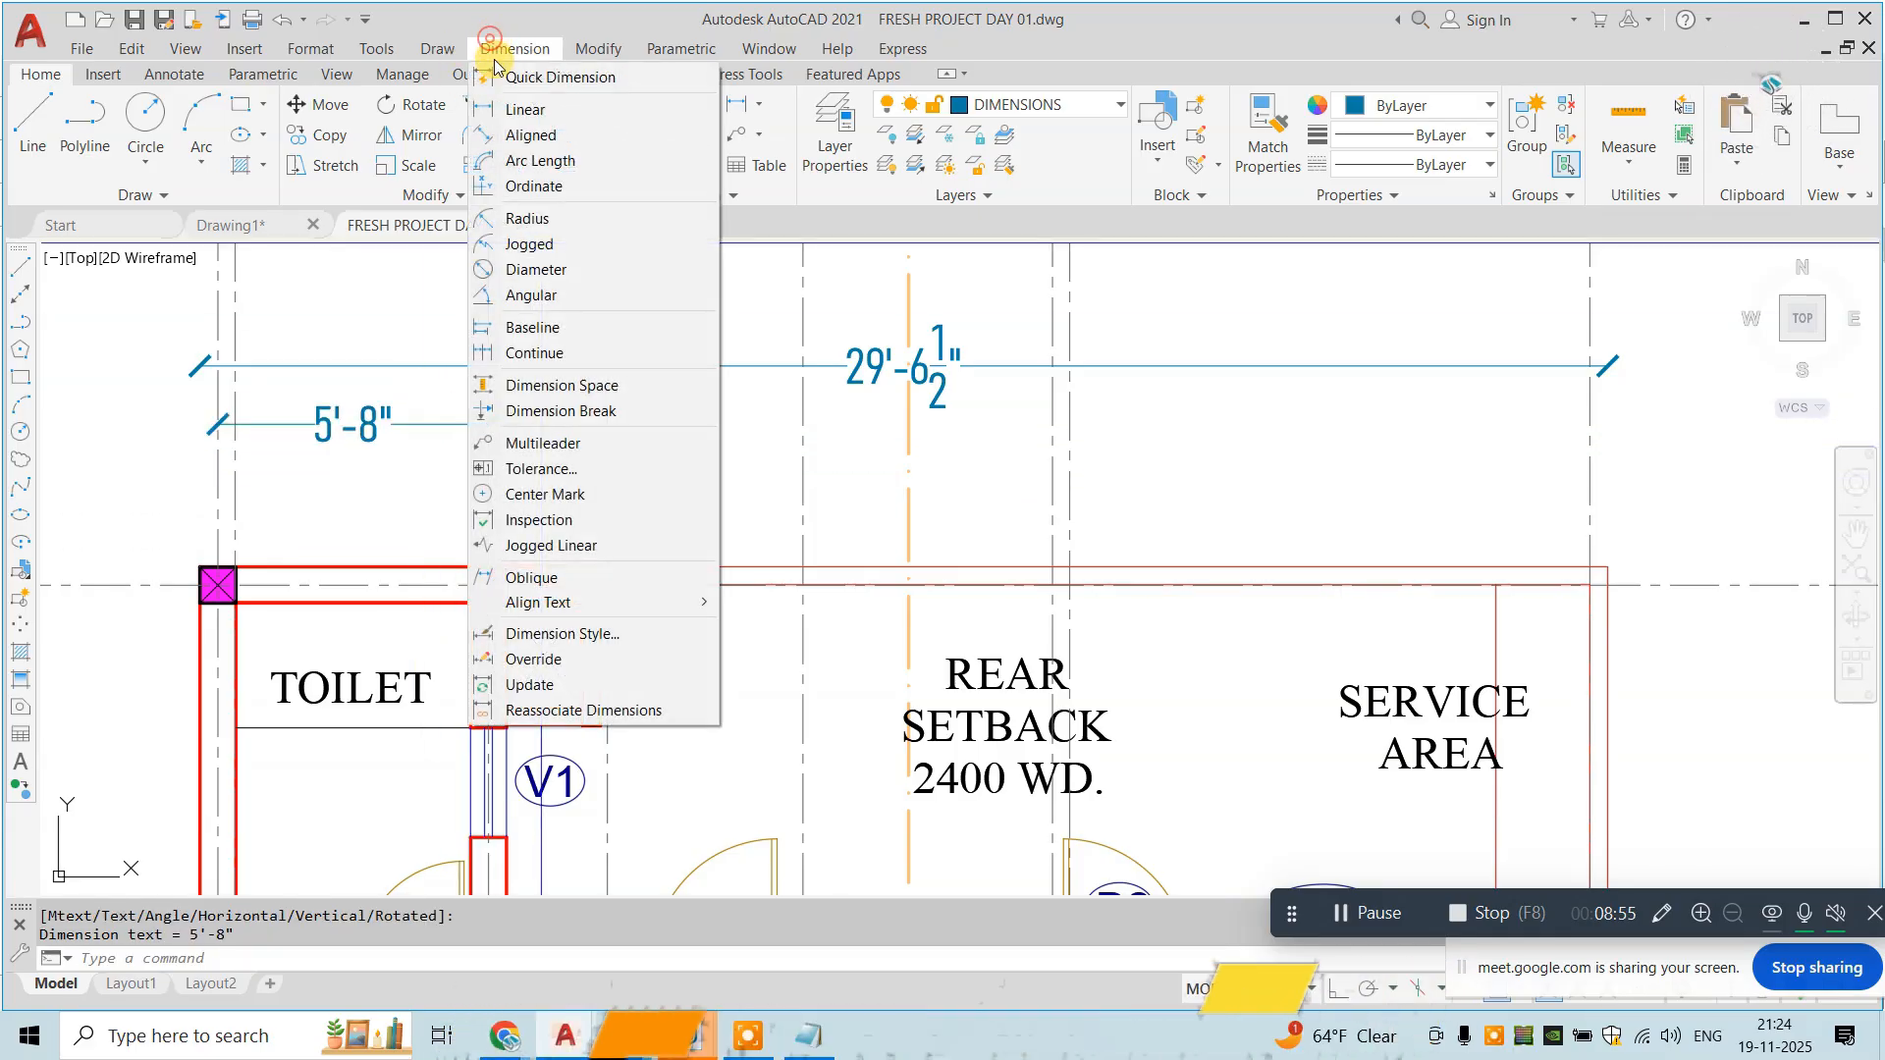
{"action": "left_click", "coordinate": [538, 353]}
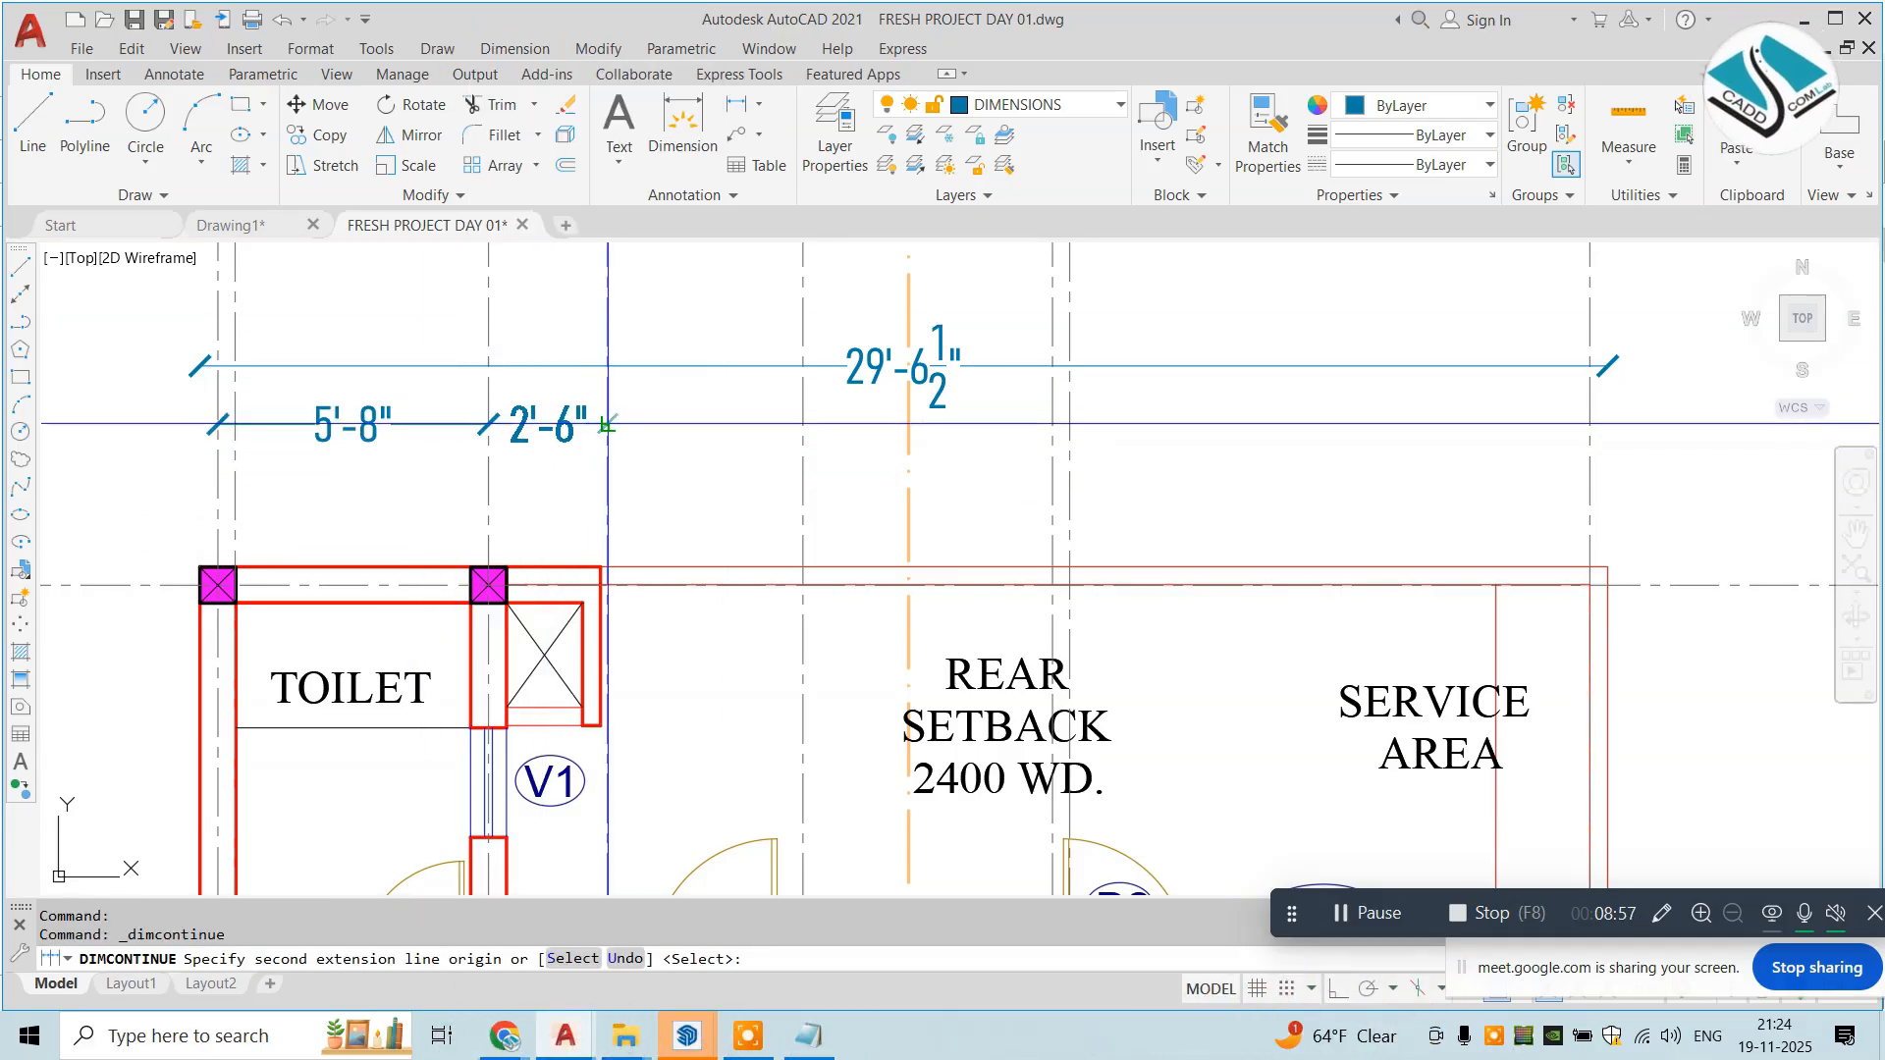
{"action": "left_click", "coordinate": [803, 424]}
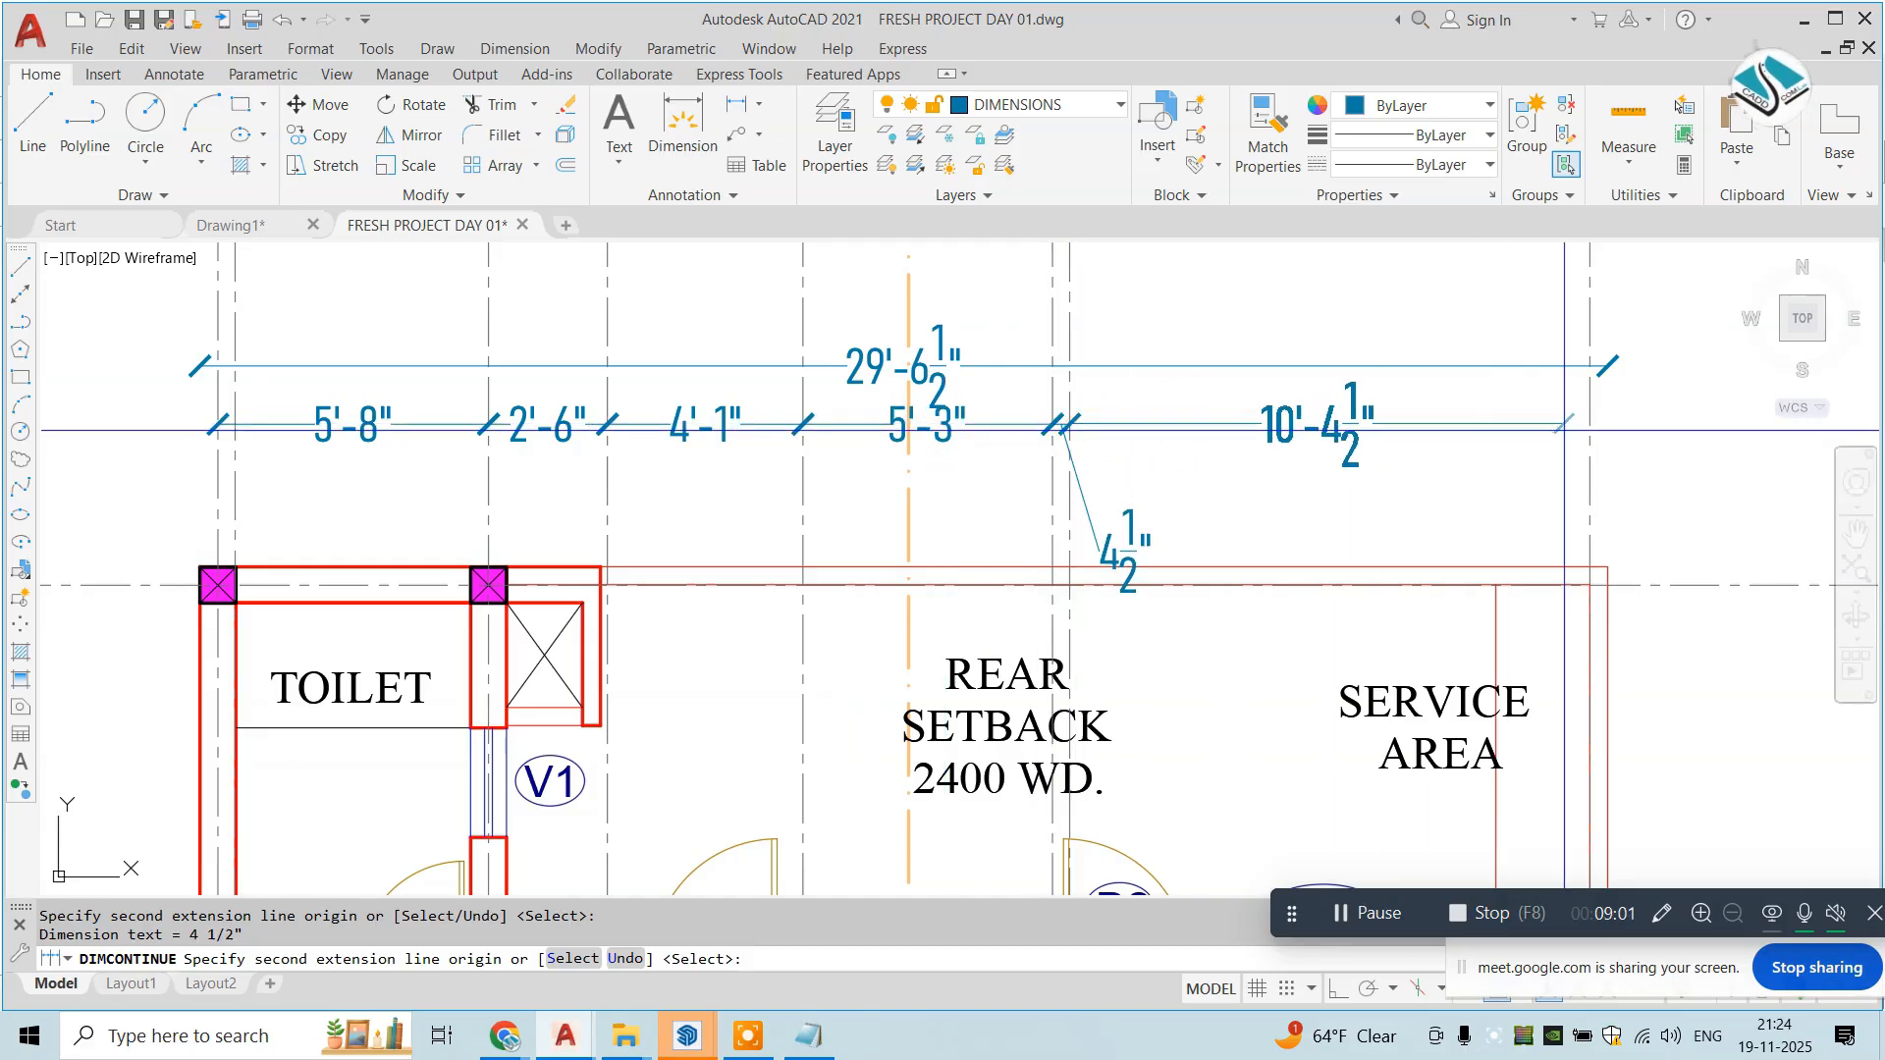
{"action": "left_click", "coordinate": [1590, 425]}
{"action": "key", "text": "Escape"}
{"action": "scroll", "coordinate": [1092, 398], "scroll_direction": "down", "scroll_amount": 8}
{"action": "scroll", "coordinate": [647, 255], "scroll_direction": "up", "scroll_amount": 6}
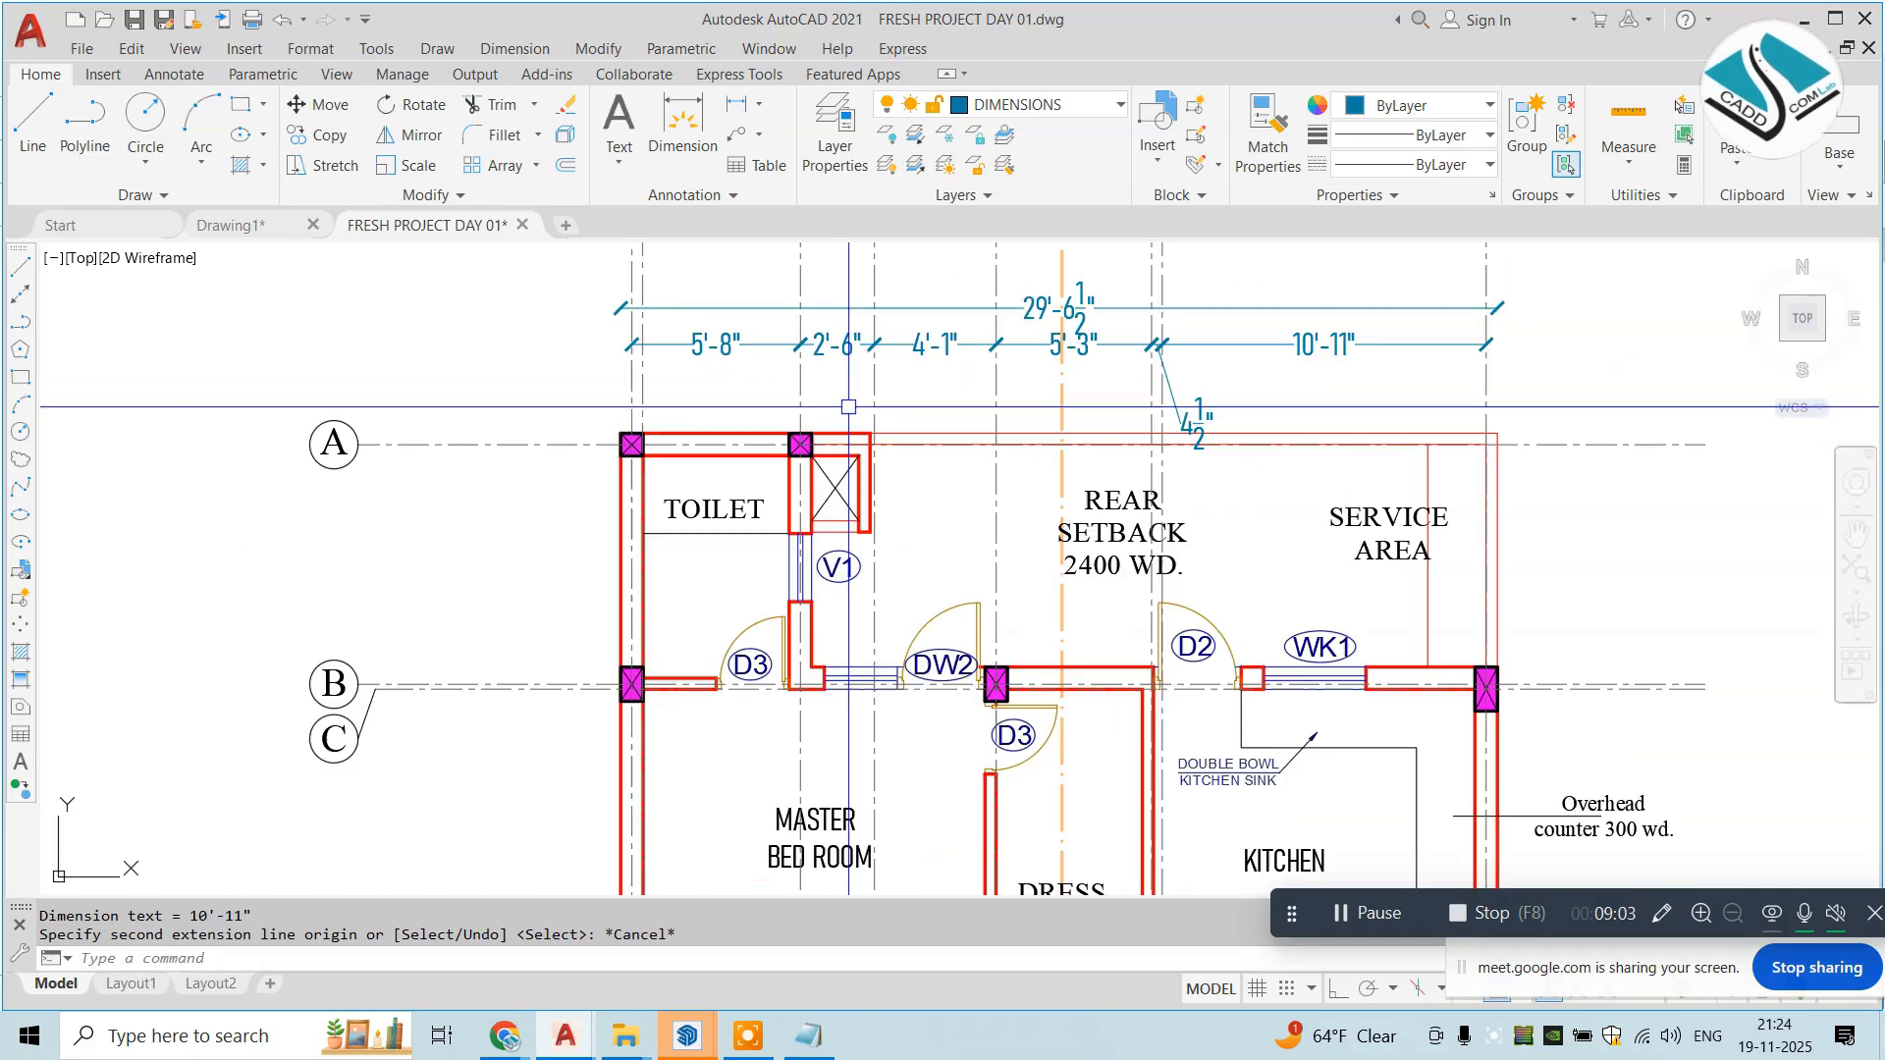
Step: Add a vertical linear dimension beside the toilet side of the plan, spanning its overall depth between the rear and front outer corners
{"action": "left_click", "coordinate": [483, 51]}
{"action": "left_click", "coordinate": [506, 114]}
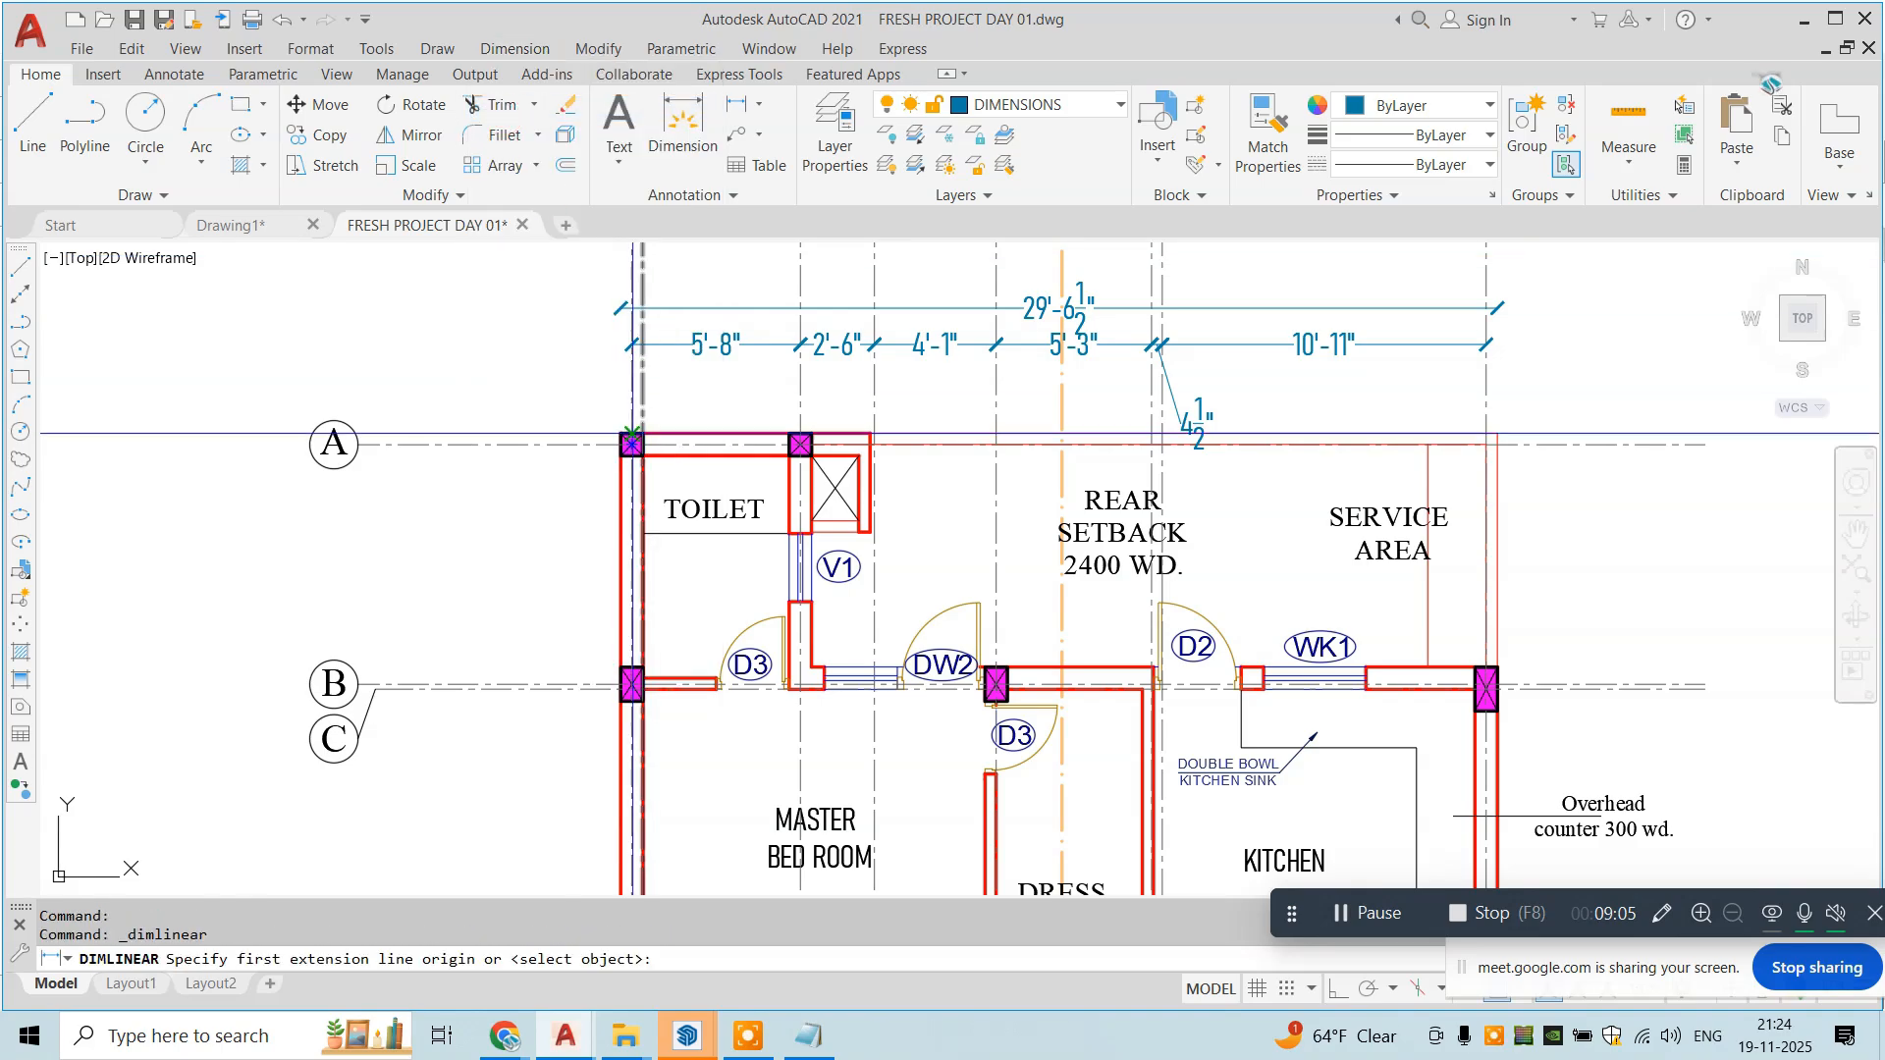
{"action": "scroll", "coordinate": [599, 428], "scroll_direction": "up", "scroll_amount": 3}
{"action": "scroll", "coordinate": [599, 428], "scroll_direction": "down", "scroll_amount": 3}
{"action": "scroll", "coordinate": [620, 359], "scroll_direction": "down", "scroll_amount": 2}
{"action": "mouse_move", "coordinate": [629, 736]}
{"action": "middle_mouse_down"}
{"action": "mouse_move", "coordinate": [599, 354]}
{"action": "mouse_move", "coordinate": [638, 569]}
{"action": "middle_mouse_up"}
{"action": "middle_click_drag", "start_coordinate": [628, 741], "coordinate": [618, 623]}
{"action": "scroll", "coordinate": [621, 625], "scroll_direction": "up", "scroll_amount": 6}
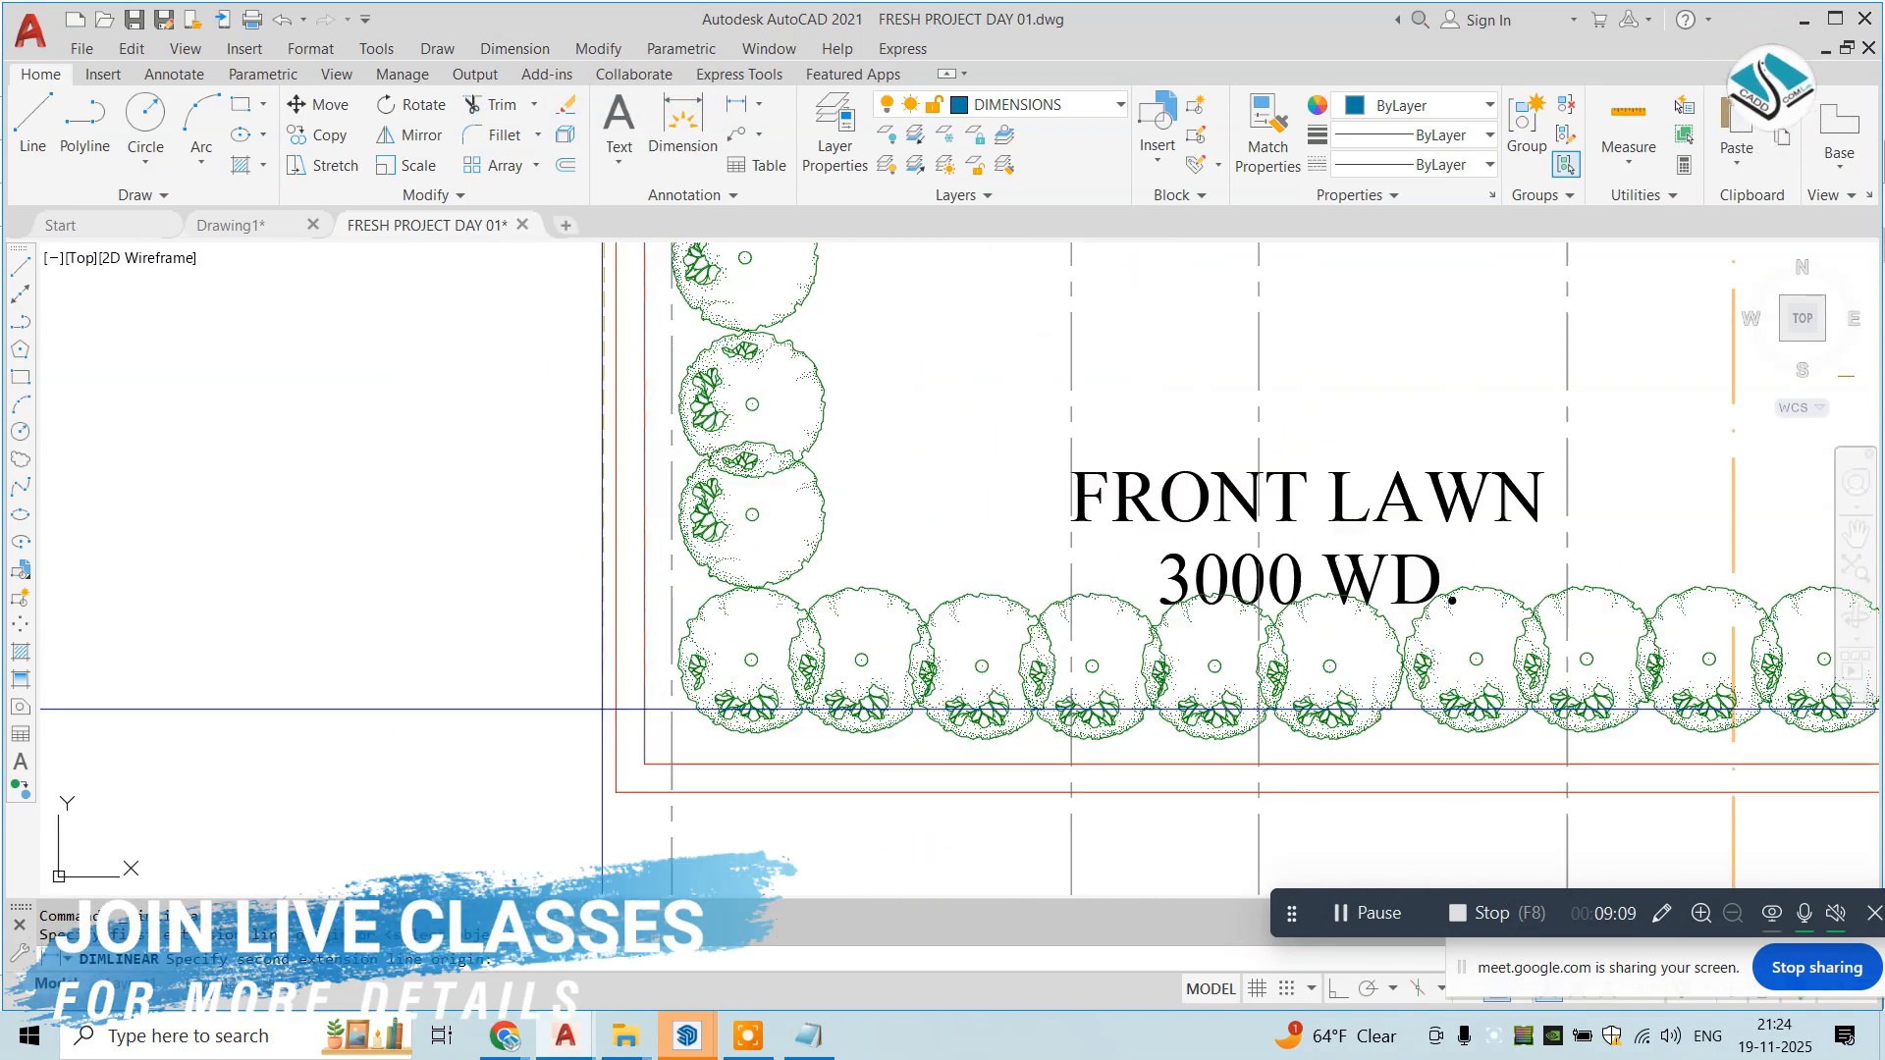
{"action": "left_click", "coordinate": [616, 785]}
{"action": "scroll", "coordinate": [622, 785], "scroll_direction": "down", "scroll_amount": 4}
{"action": "scroll", "coordinate": [590, 550], "scroll_direction": "up", "scroll_amount": 2}
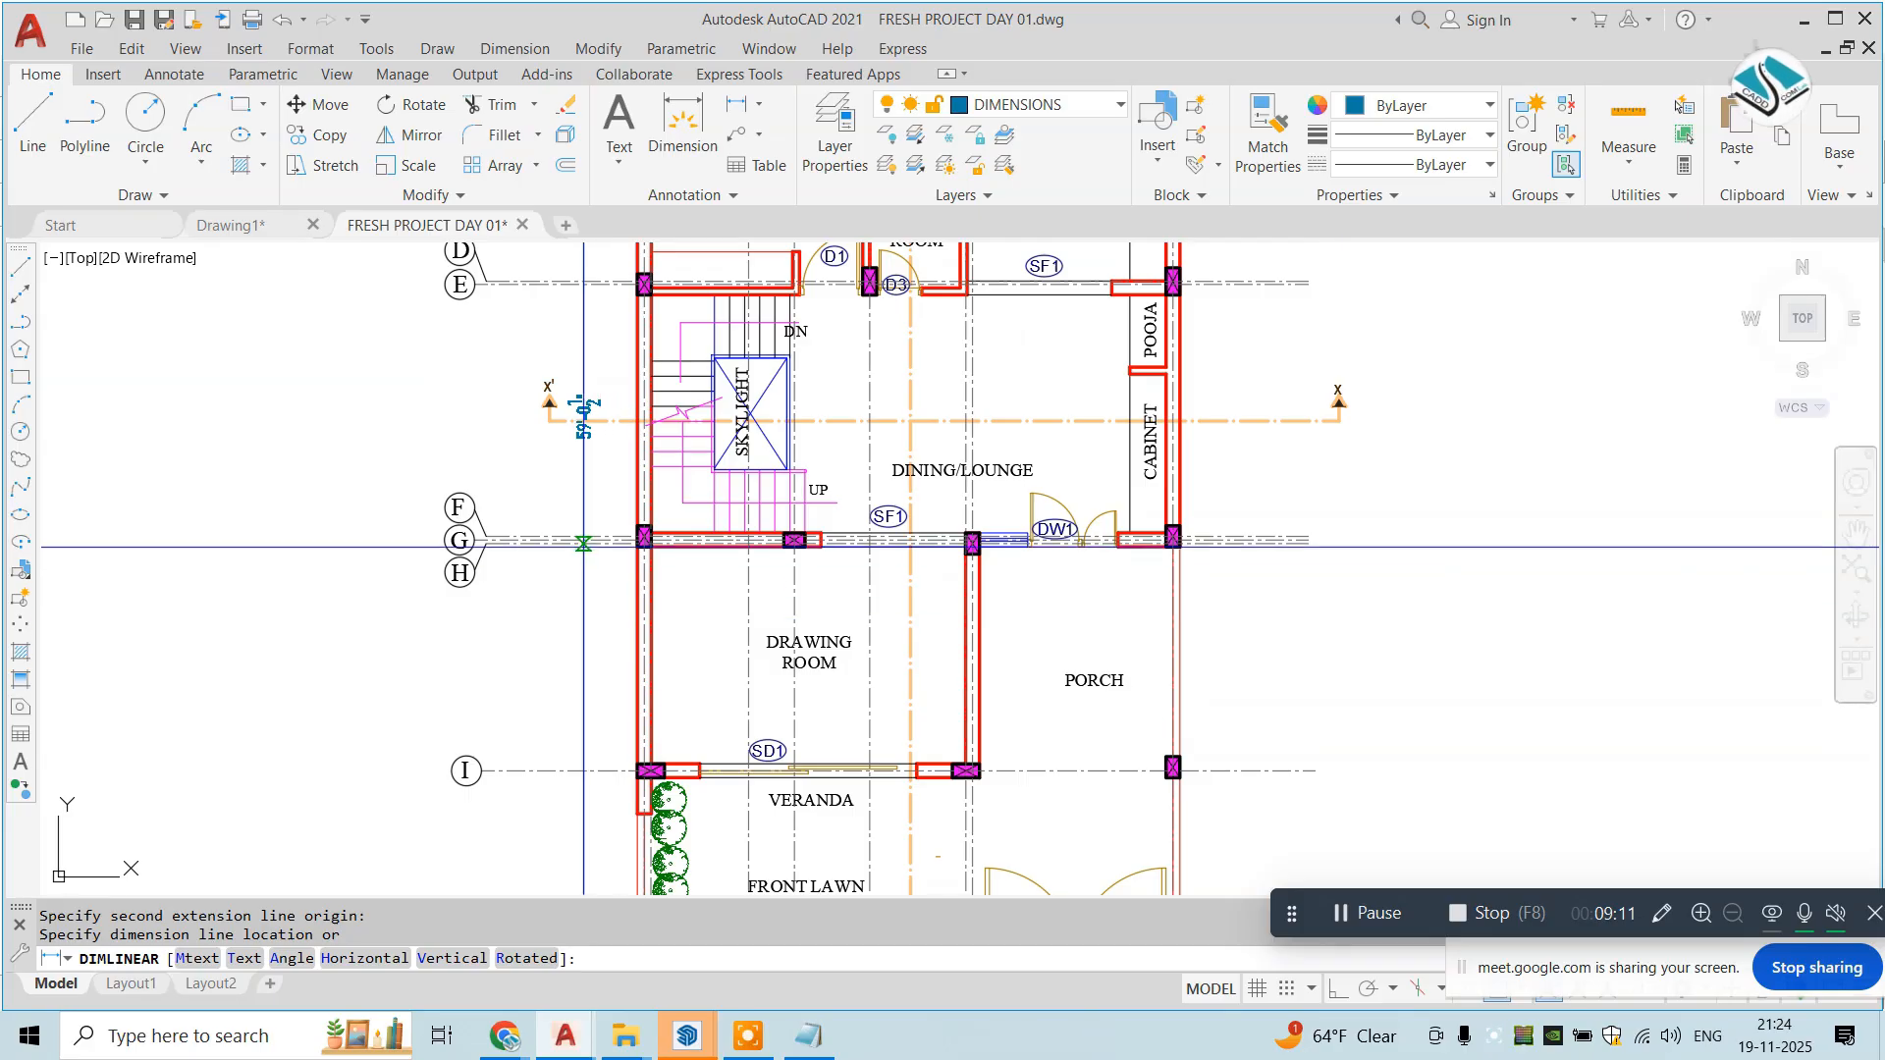
{"action": "left_click", "coordinate": [583, 543]}
Step: Add a vertical linear dimension between grid lines A and B beside the toilet, just inside the overall depth dimension
{"action": "left_click", "coordinate": [547, 49]}
{"action": "left_click", "coordinate": [530, 101]}
{"action": "middle_click_drag", "start_coordinate": [668, 295], "coordinate": [699, 543]}
{"action": "middle_click_drag", "start_coordinate": [694, 380], "coordinate": [700, 397]}
{"action": "scroll", "coordinate": [697, 401], "scroll_direction": "up", "scroll_amount": 6}
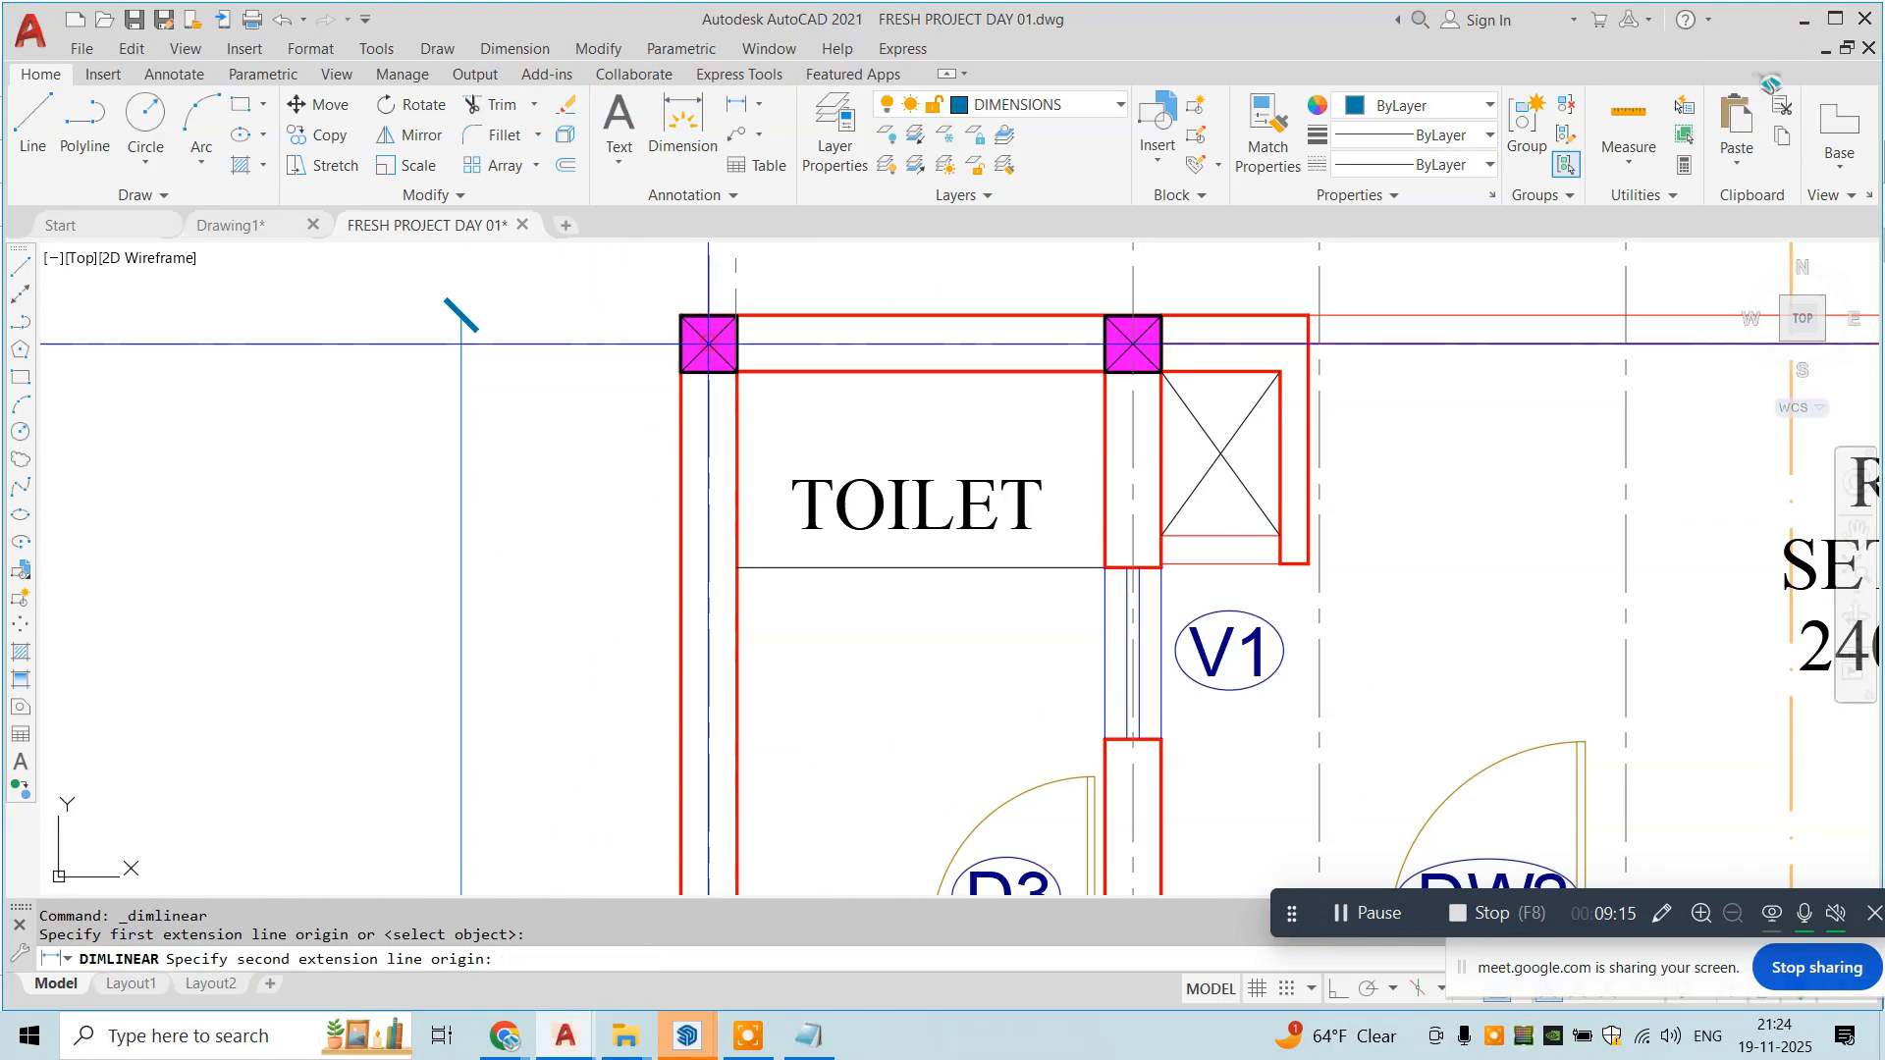
{"action": "scroll", "coordinate": [709, 344], "scroll_direction": "down", "scroll_amount": 4}
{"action": "scroll", "coordinate": [709, 586], "scroll_direction": "up", "scroll_amount": 2}
{"action": "left_click", "coordinate": [555, 579]}
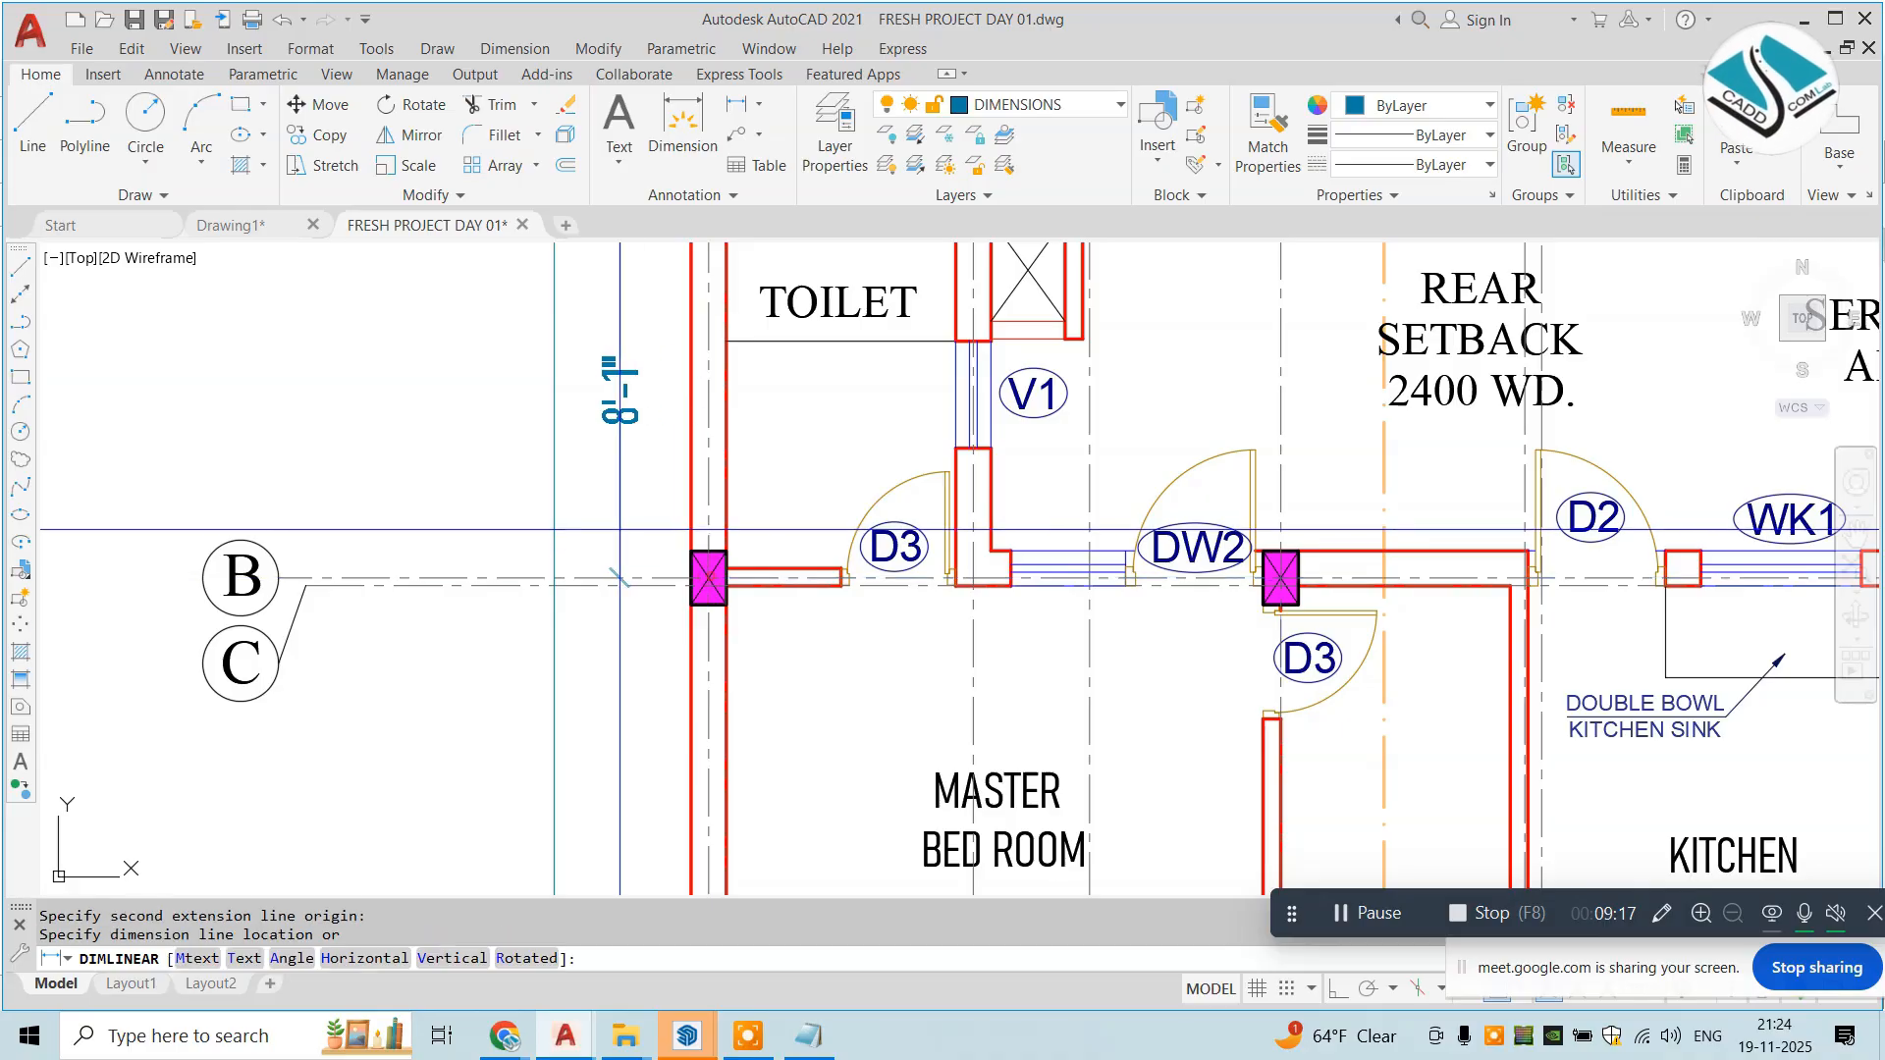
{"action": "left_click", "coordinate": [623, 369]}
Step: Continue the vertical grid dimension chain from grid line B past the staircase through grid lines F, G and H
{"action": "left_click", "coordinate": [514, 49]}
{"action": "left_click", "coordinate": [531, 354]}
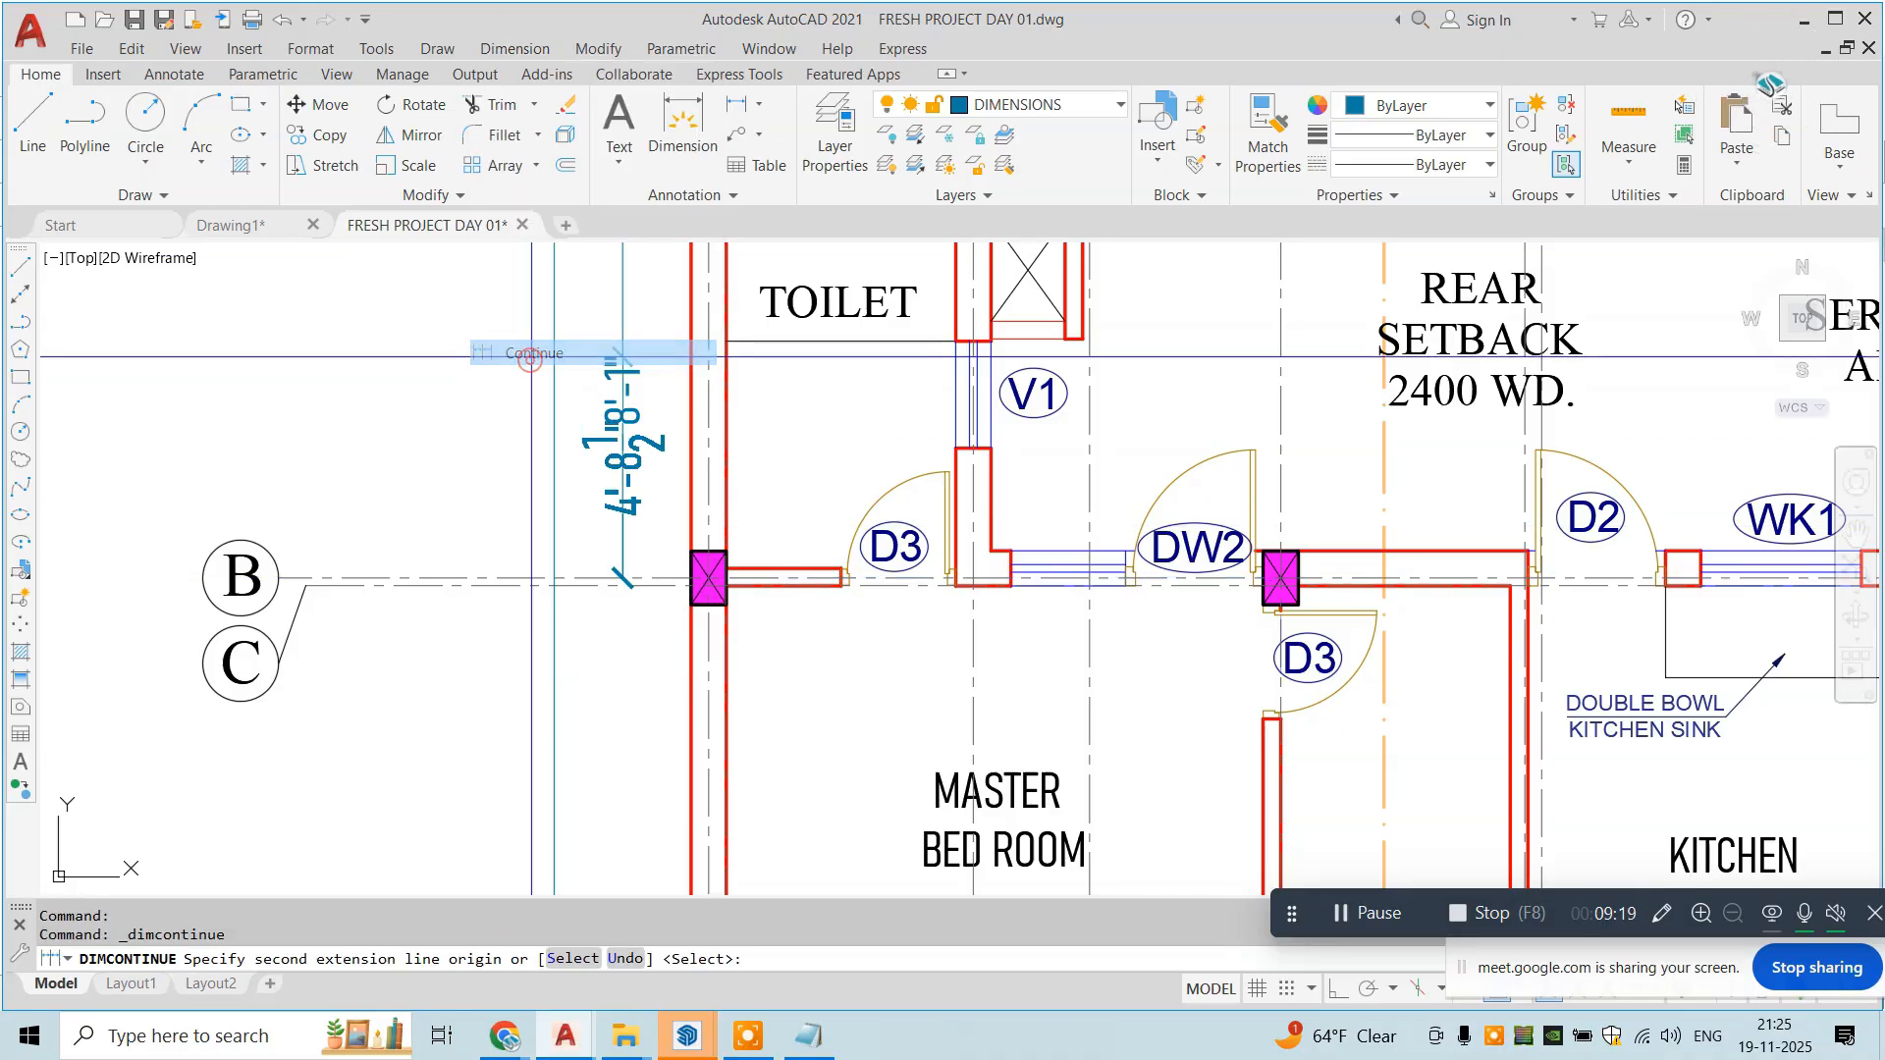
{"action": "scroll", "coordinate": [676, 732], "scroll_direction": "down", "scroll_amount": 2}
{"action": "middle_click_drag", "start_coordinate": [676, 732], "coordinate": [625, 366]}
{"action": "scroll", "coordinate": [626, 365], "scroll_direction": "down", "scroll_amount": 2}
{"action": "scroll", "coordinate": [595, 590], "scroll_direction": "up", "scroll_amount": 6}
{"action": "scroll", "coordinate": [629, 587], "scroll_direction": "up", "scroll_amount": 2}
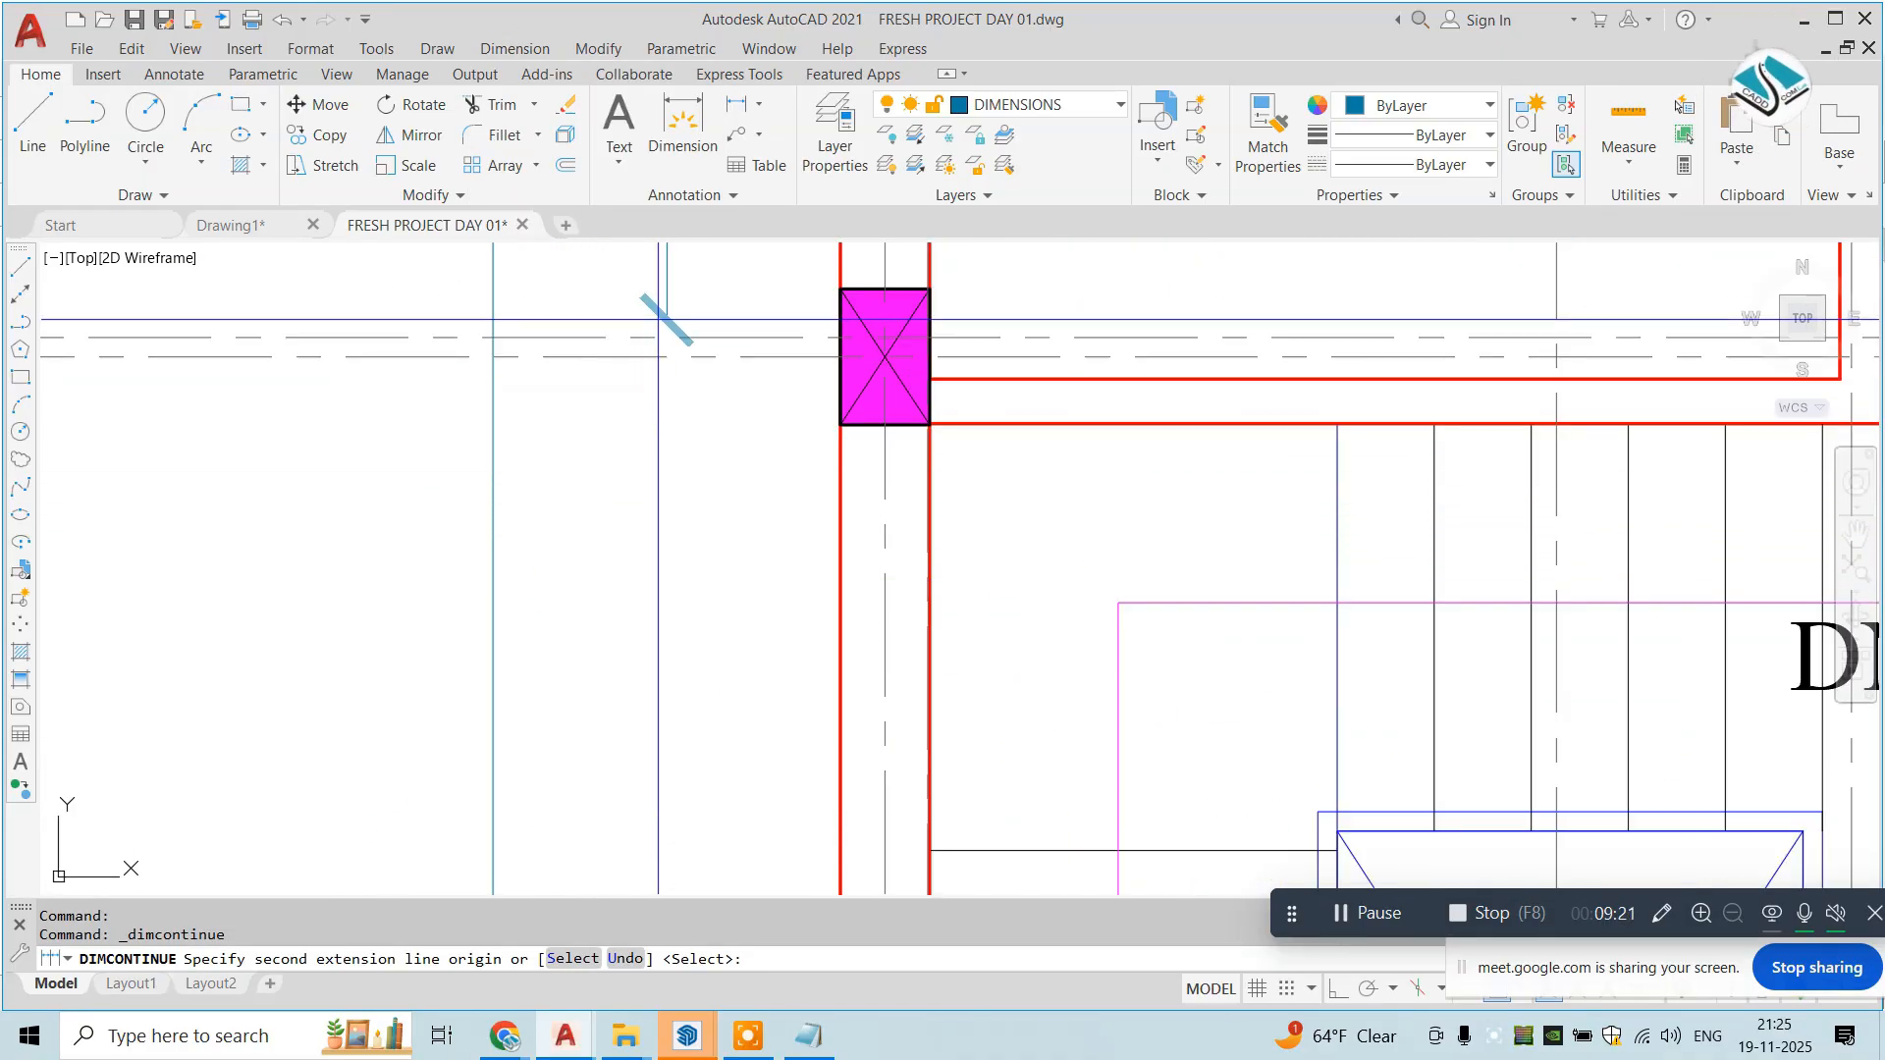
{"action": "scroll", "coordinate": [642, 388], "scroll_direction": "down", "scroll_amount": 6}
{"action": "middle_click_drag", "start_coordinate": [652, 635], "coordinate": [648, 438]}
{"action": "scroll", "coordinate": [648, 501], "scroll_direction": "up", "scroll_amount": 4}
{"action": "scroll", "coordinate": [646, 571], "scroll_direction": "down", "scroll_amount": 4}
{"action": "scroll", "coordinate": [643, 521], "scroll_direction": "up", "scroll_amount": 4}
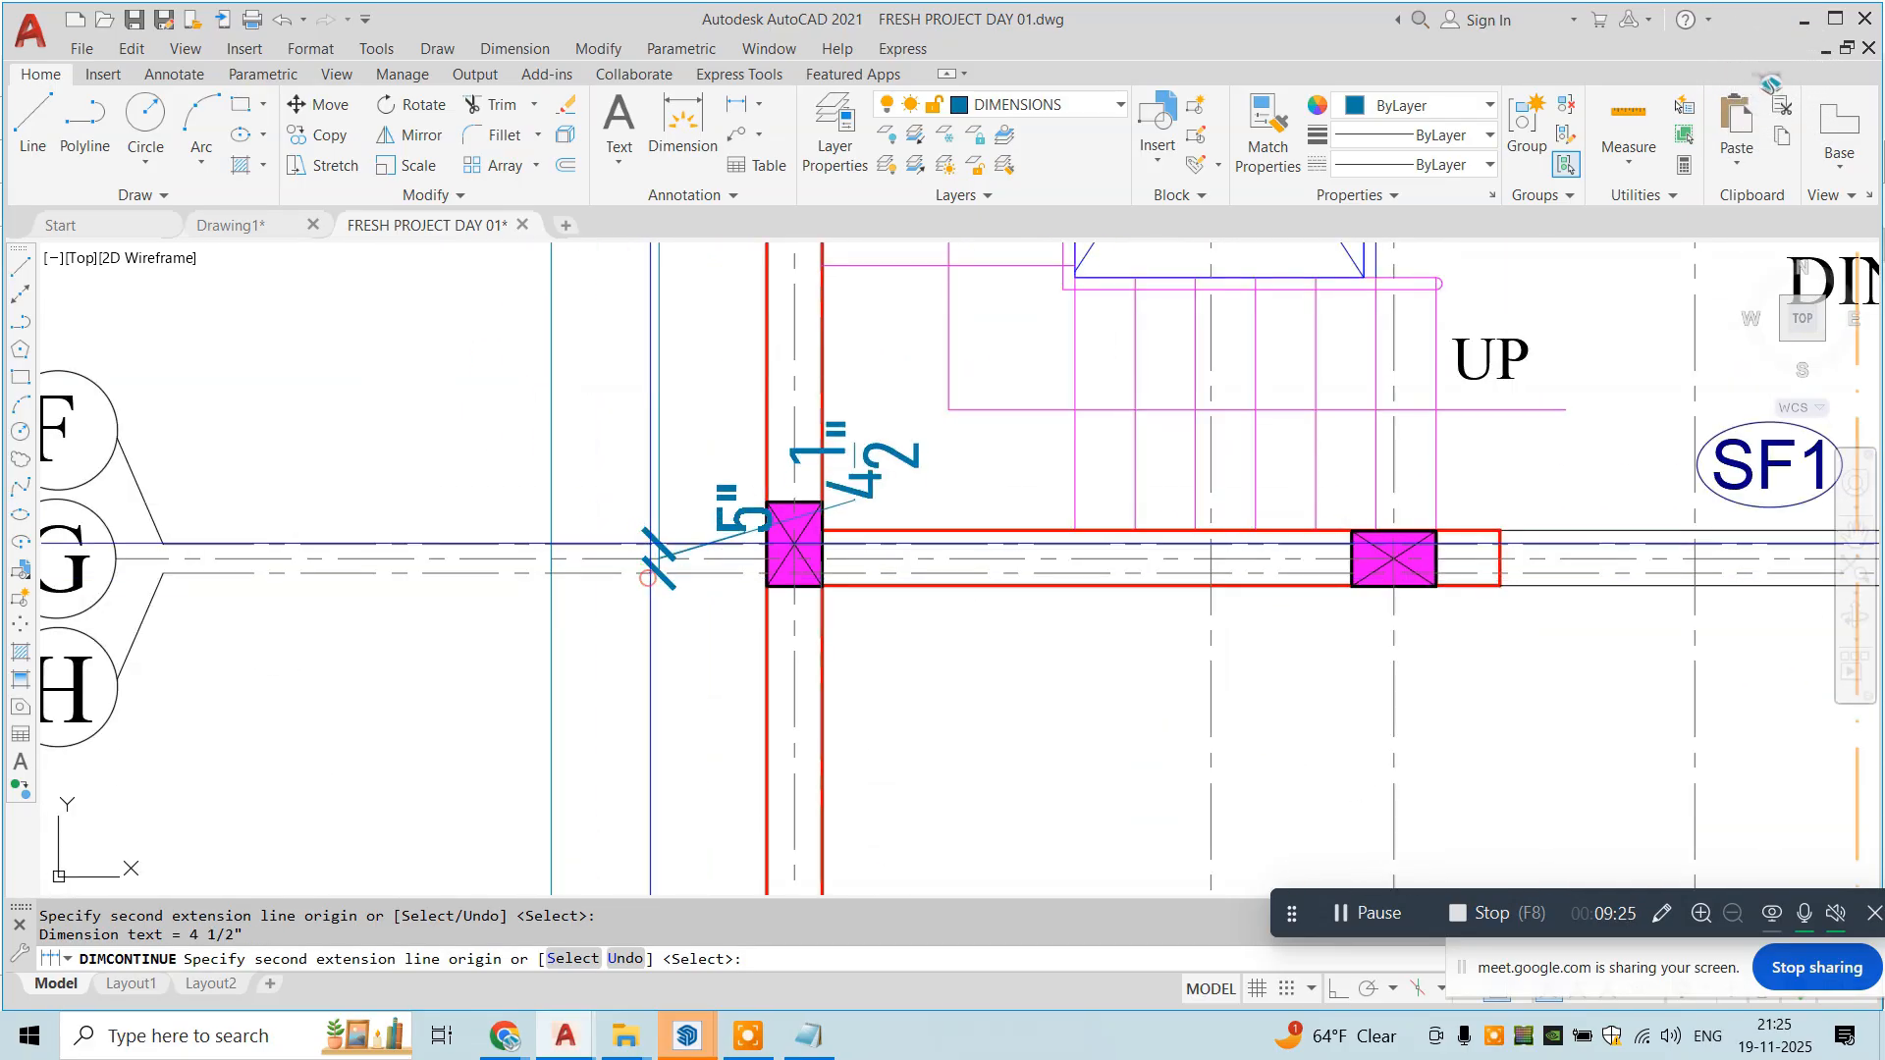
Step: Extend the vertical grid dimension chain from grid line H to grid line I and end the chain
{"action": "scroll", "coordinate": [648, 578], "scroll_direction": "down", "scroll_amount": 6}
{"action": "left_click", "coordinate": [648, 763]}
{"action": "middle_click_drag", "start_coordinate": [648, 763], "coordinate": [645, 538]}
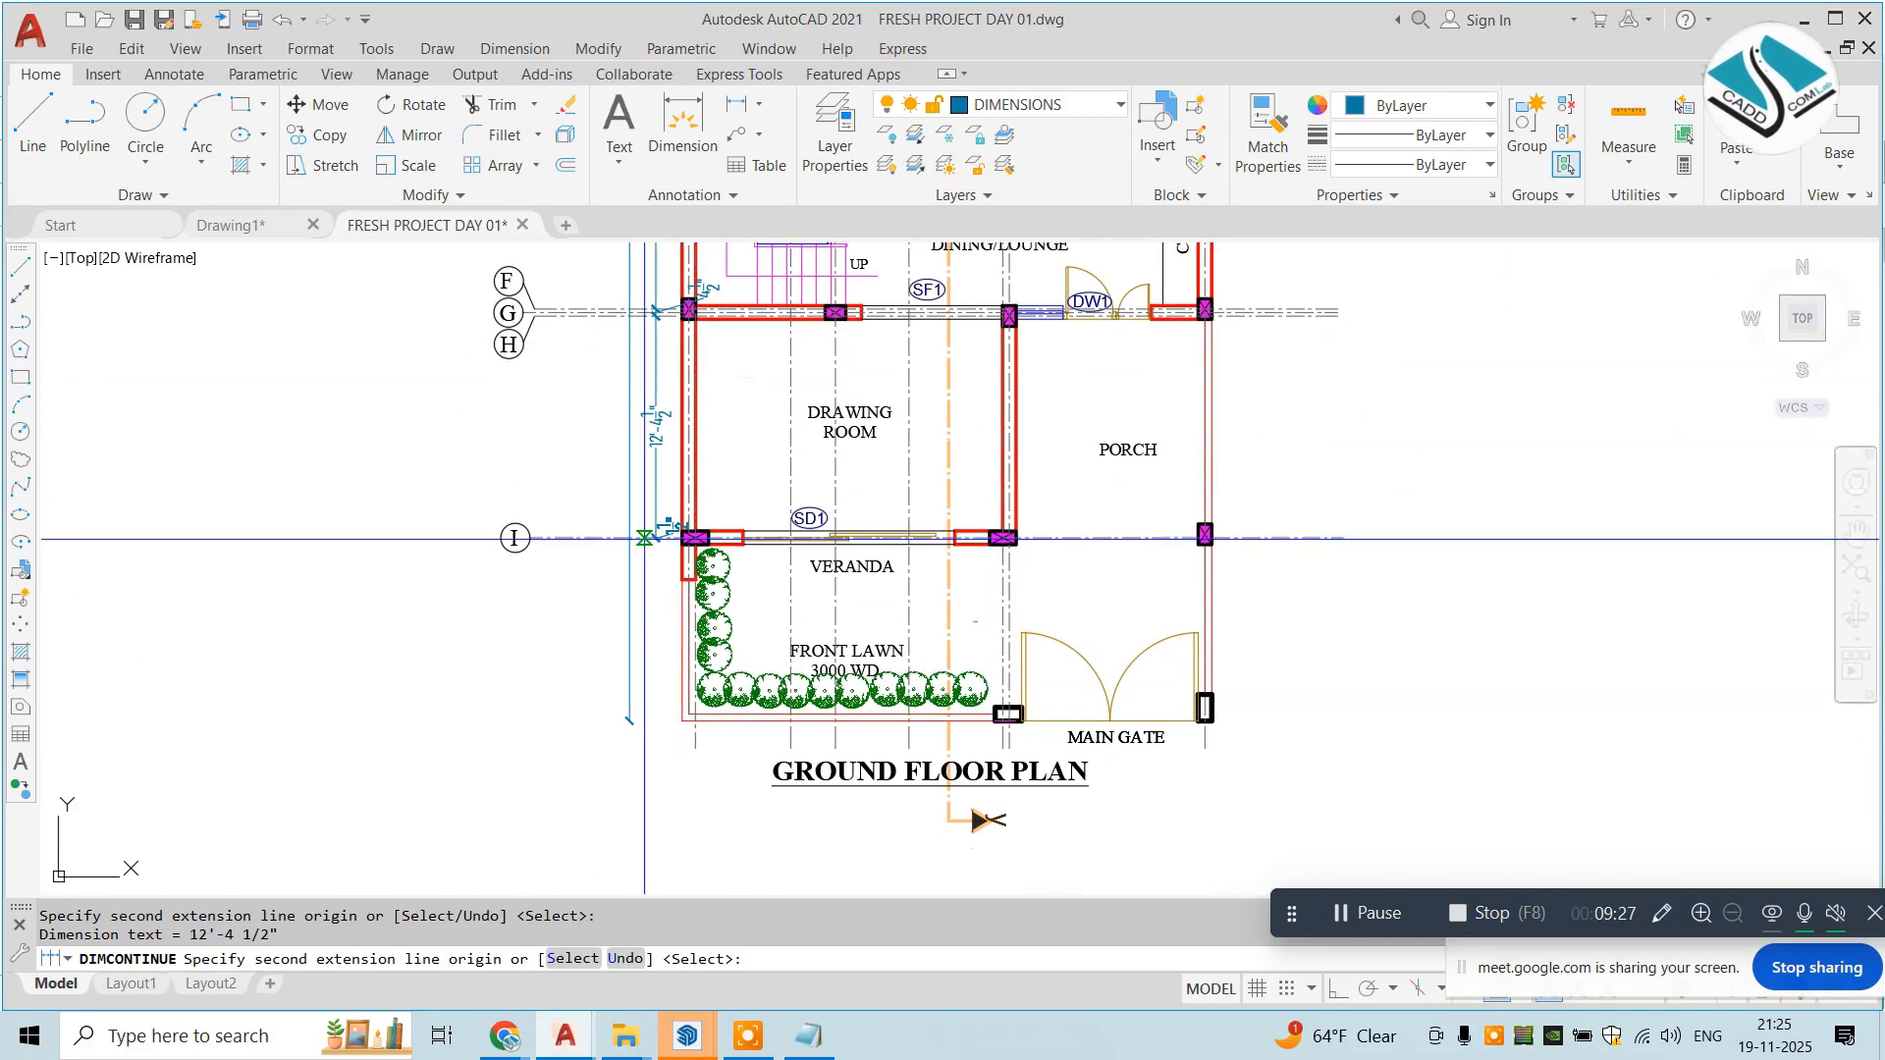
{"action": "key", "text": "Escape"}
Step: Move the text of the 4 1/2" dimension above the rear setback up over its dimension line, beside the overall width dimension
{"action": "middle_click_drag", "start_coordinate": [762, 376], "coordinate": [778, 823]}
{"action": "middle_click_drag", "start_coordinate": [897, 405], "coordinate": [853, 682]}
{"action": "scroll", "coordinate": [880, 339], "scroll_direction": "up", "scroll_amount": 2}
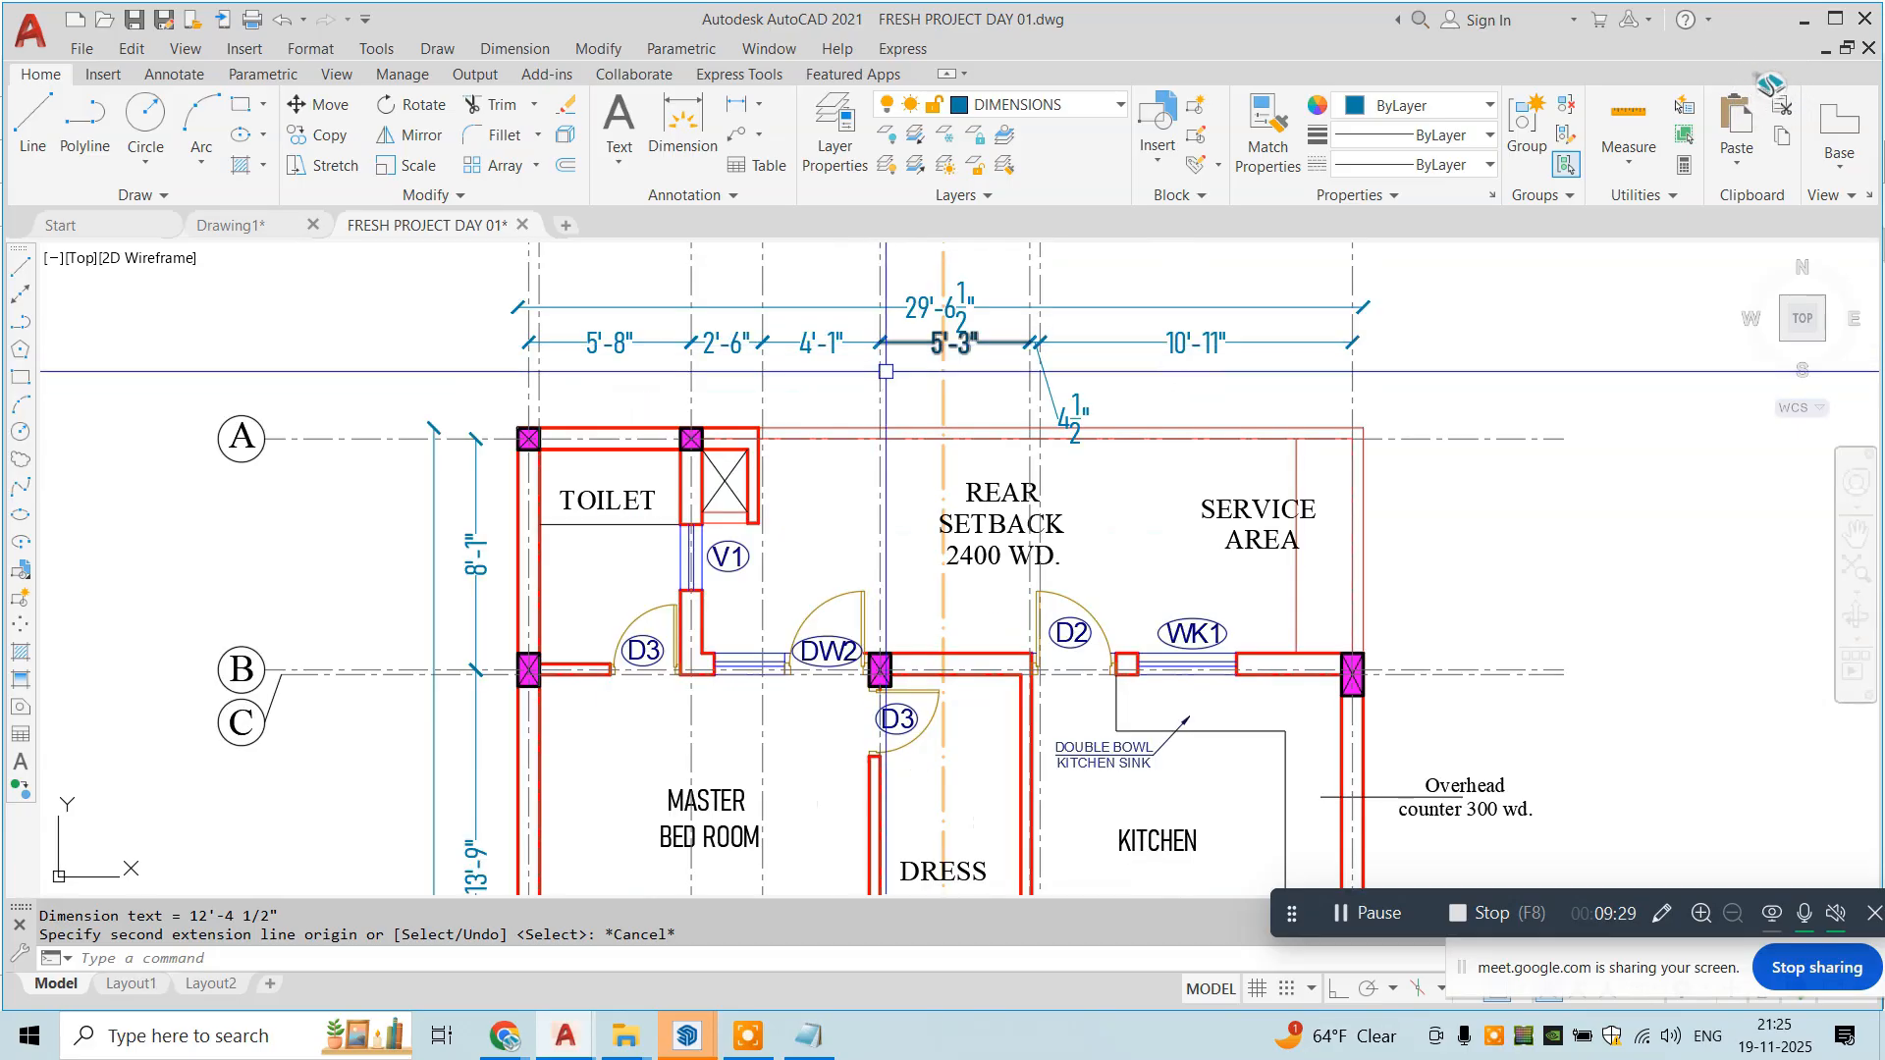
{"action": "middle_click_drag", "start_coordinate": [885, 371], "coordinate": [886, 389]}
{"action": "scroll", "coordinate": [1068, 426], "scroll_direction": "up", "scroll_amount": 4}
{"action": "left_click", "coordinate": [1072, 428]}
{"action": "key", "text": "Escape"}
{"action": "left_click", "coordinate": [1084, 410]}
{"action": "middle_click_drag", "start_coordinate": [1036, 447], "coordinate": [987, 577]}
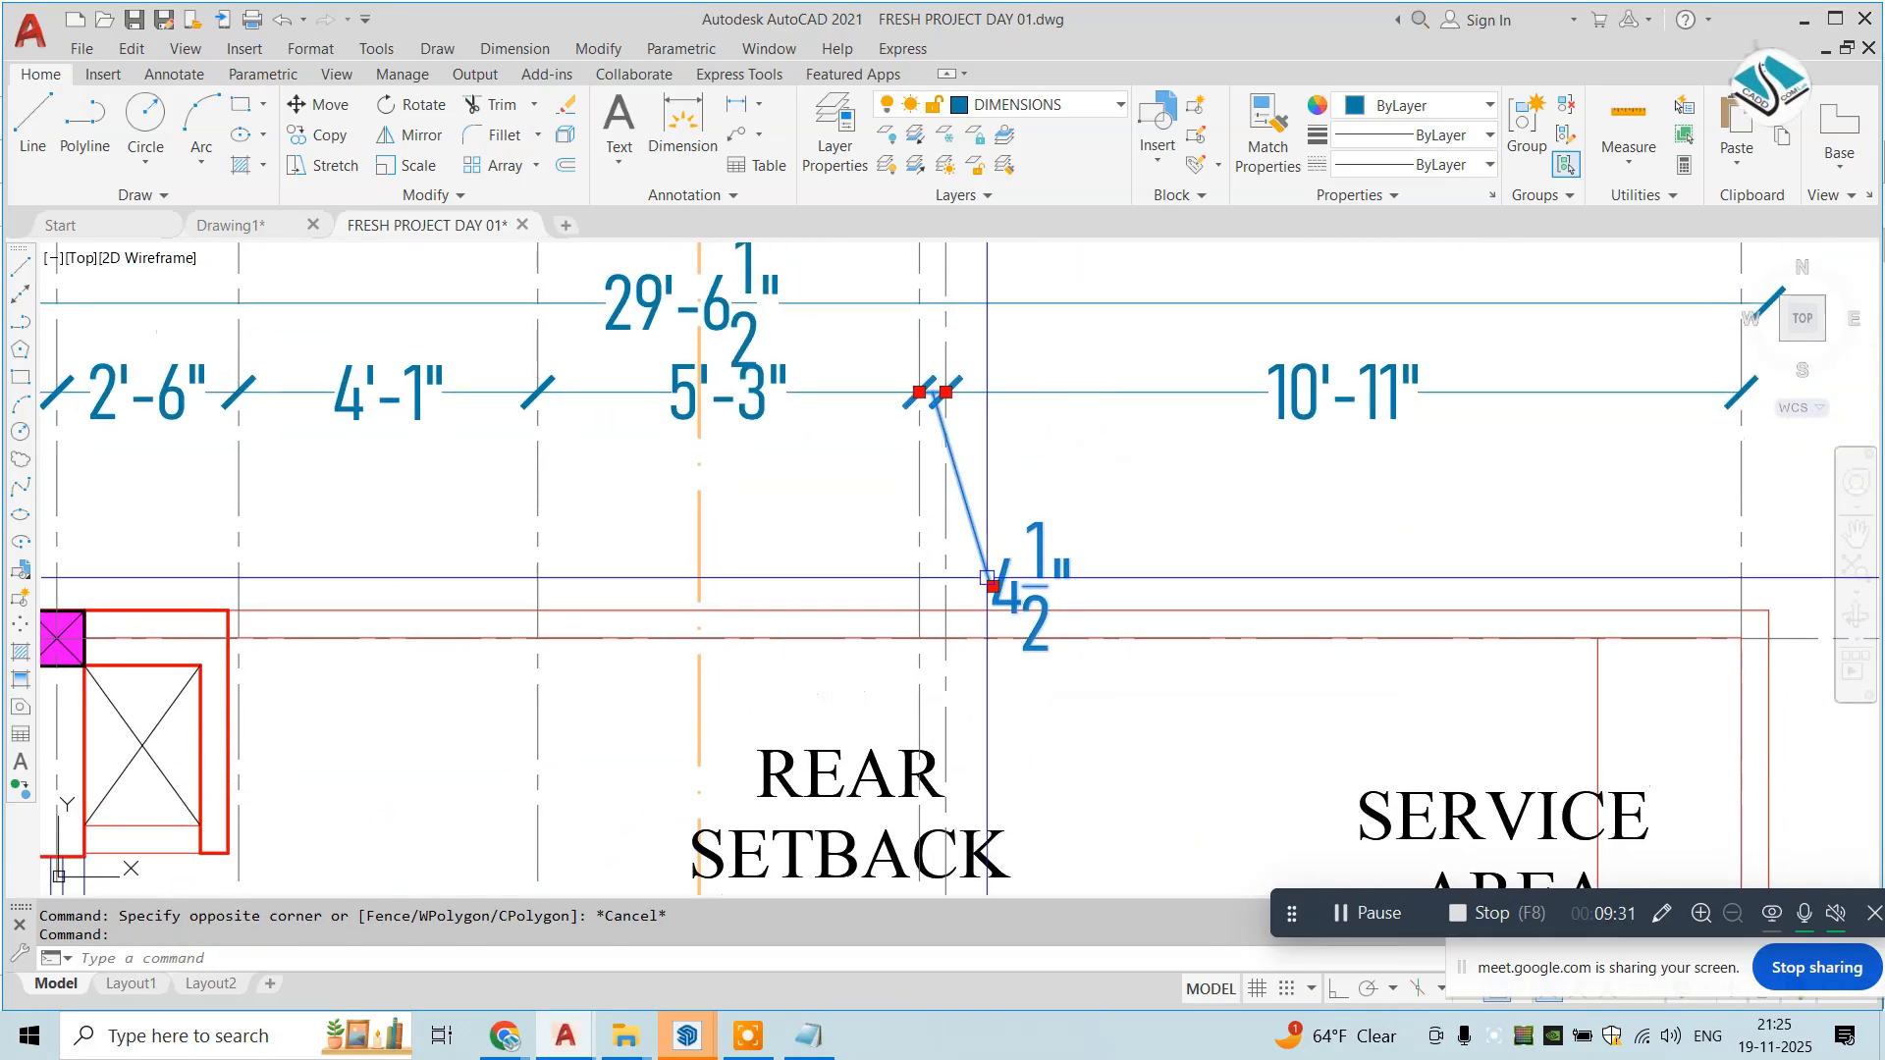
{"action": "left_click", "coordinate": [993, 585]}
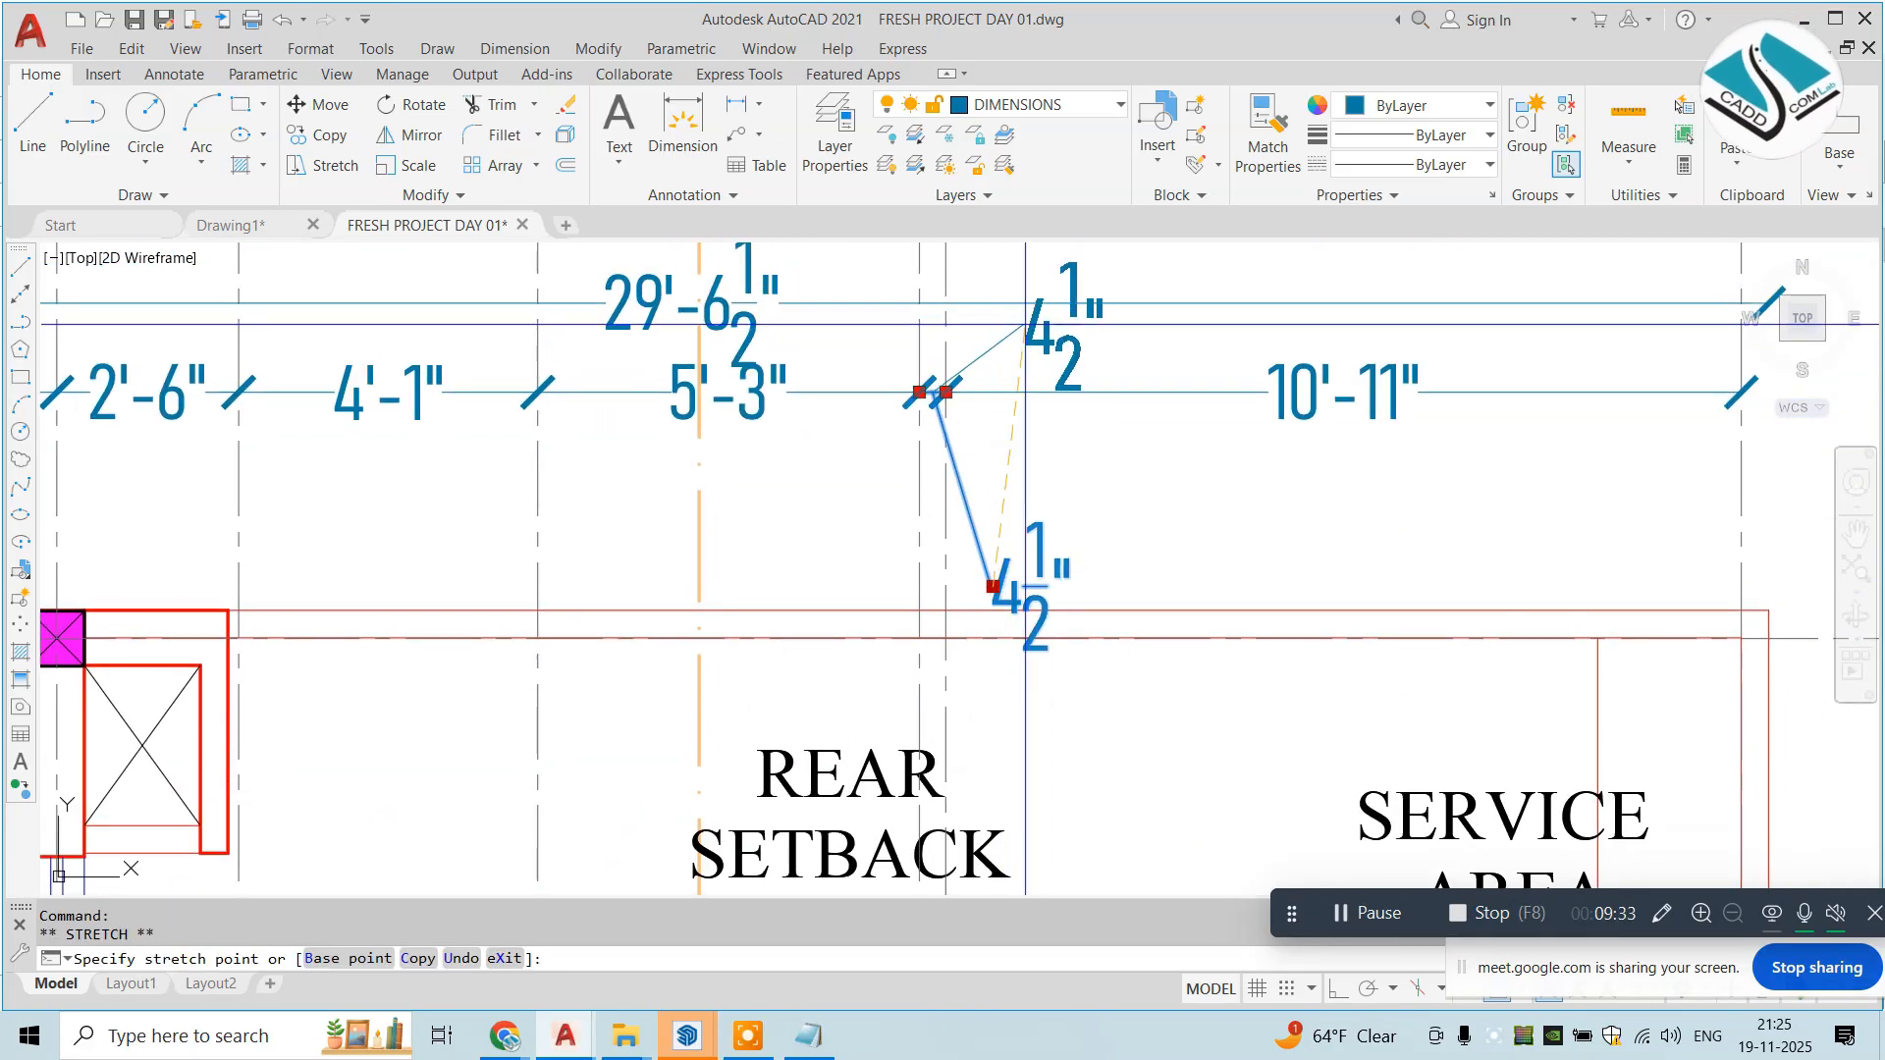
{"action": "key", "text": "Escape"}
{"action": "scroll", "coordinate": [836, 557], "scroll_direction": "down", "scroll_amount": 3}
{"action": "middle_click_drag", "start_coordinate": [837, 557], "coordinate": [837, 466]}
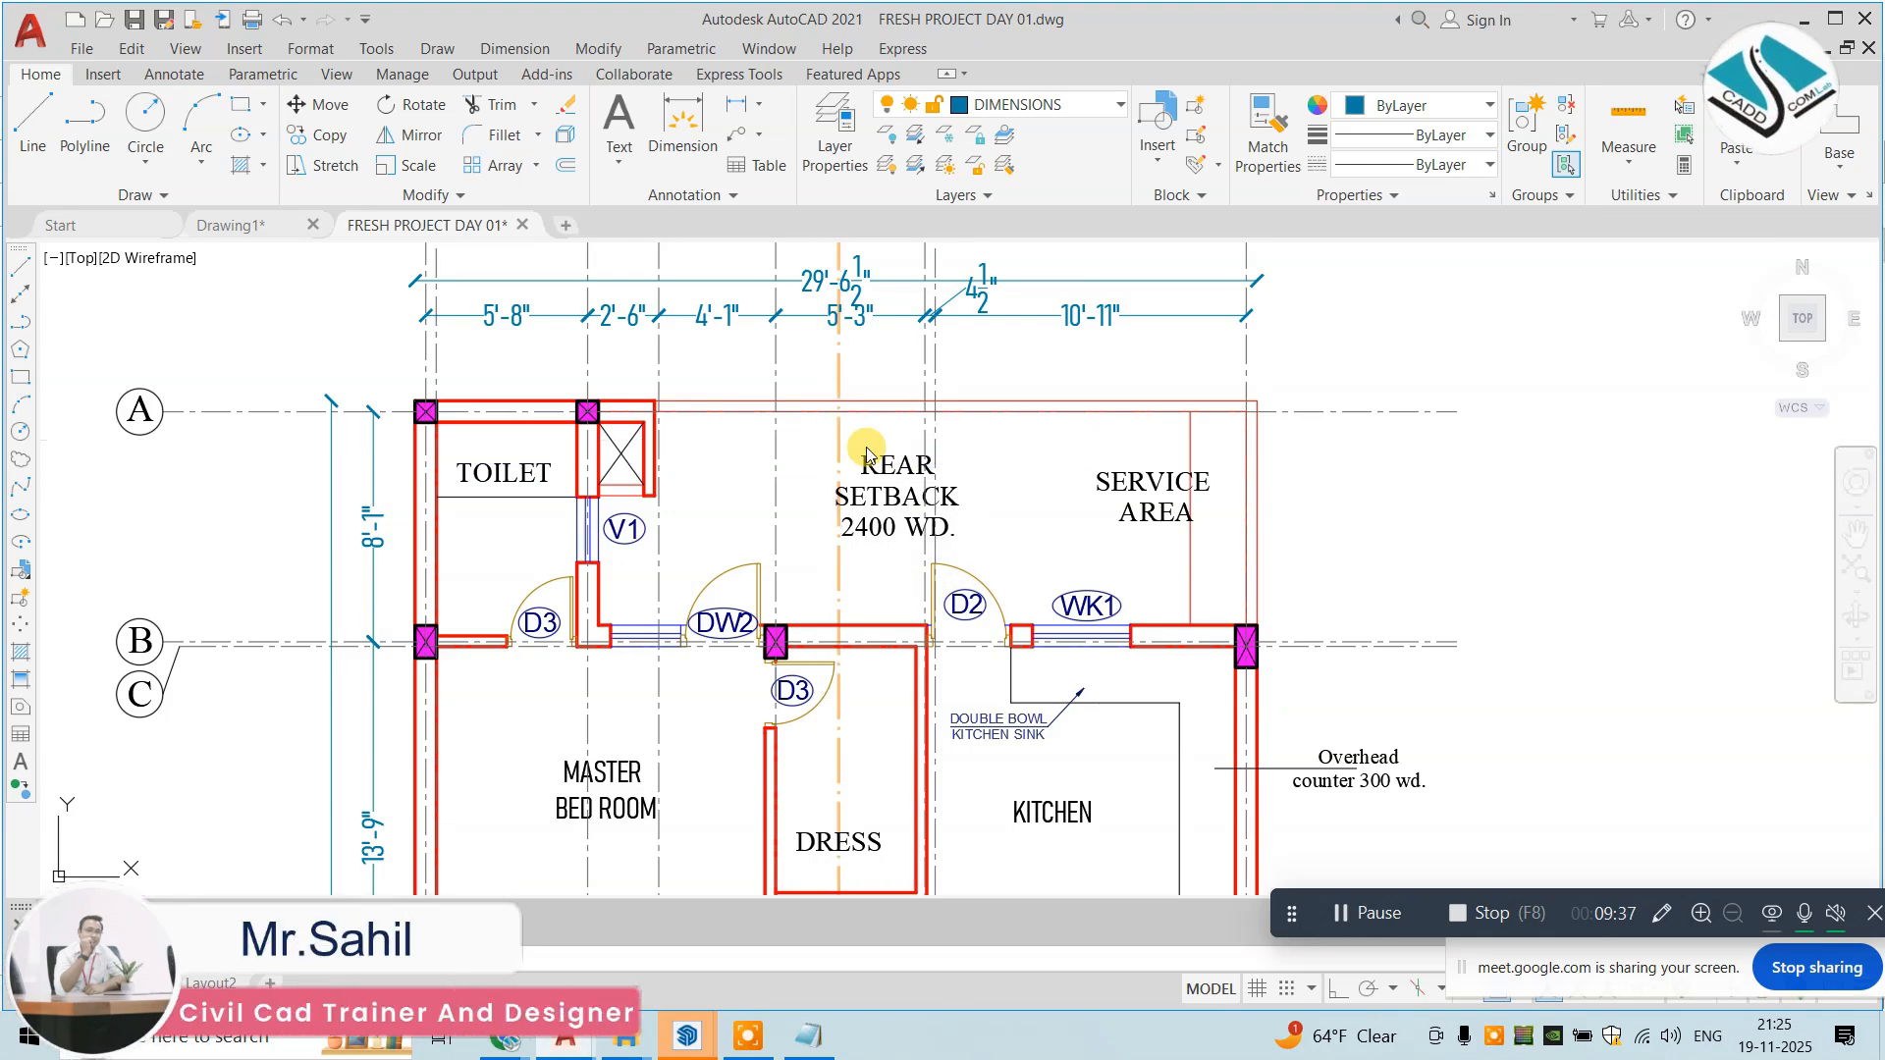
Step: Make INTERIOR the current dimension style and DIMENTION the current layer
{"action": "type", "text": "d"}
{"action": "key", "text": "Return"}
{"action": "left_click", "coordinate": [678, 507]}
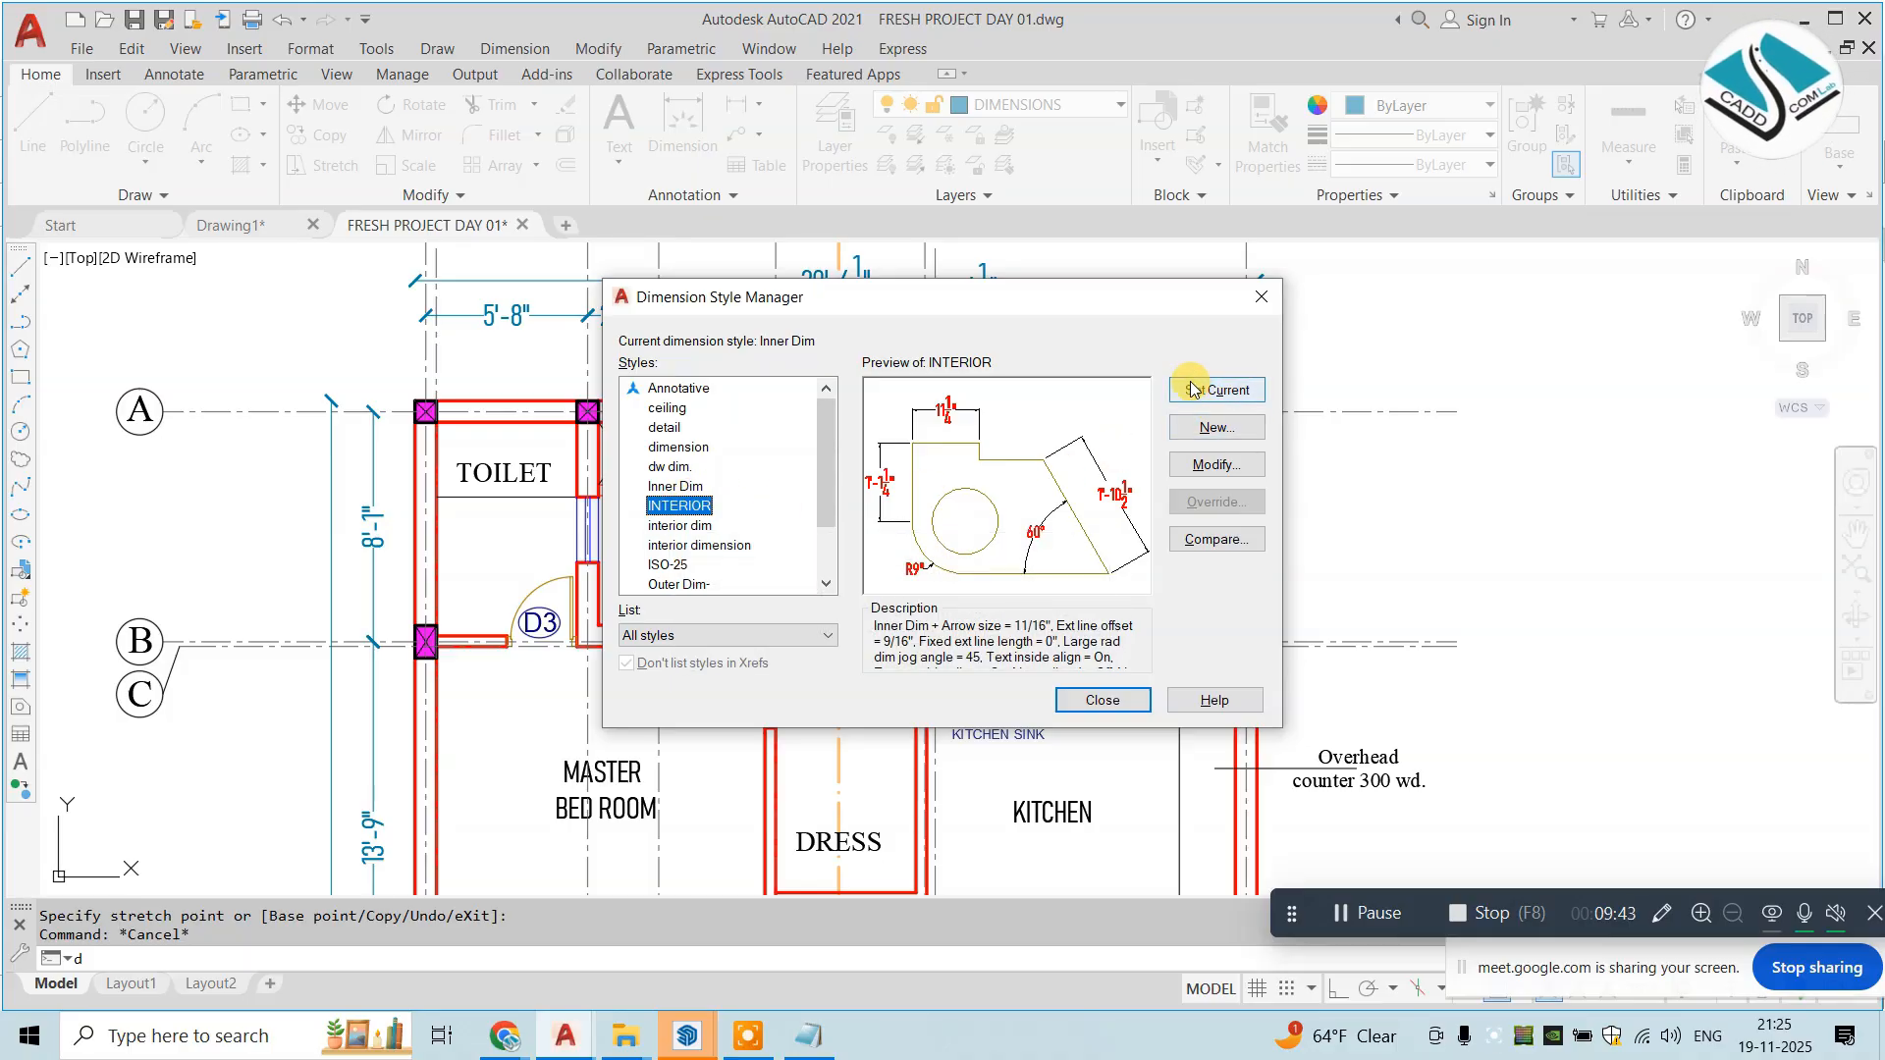
{"action": "left_click", "coordinate": [1104, 700]}
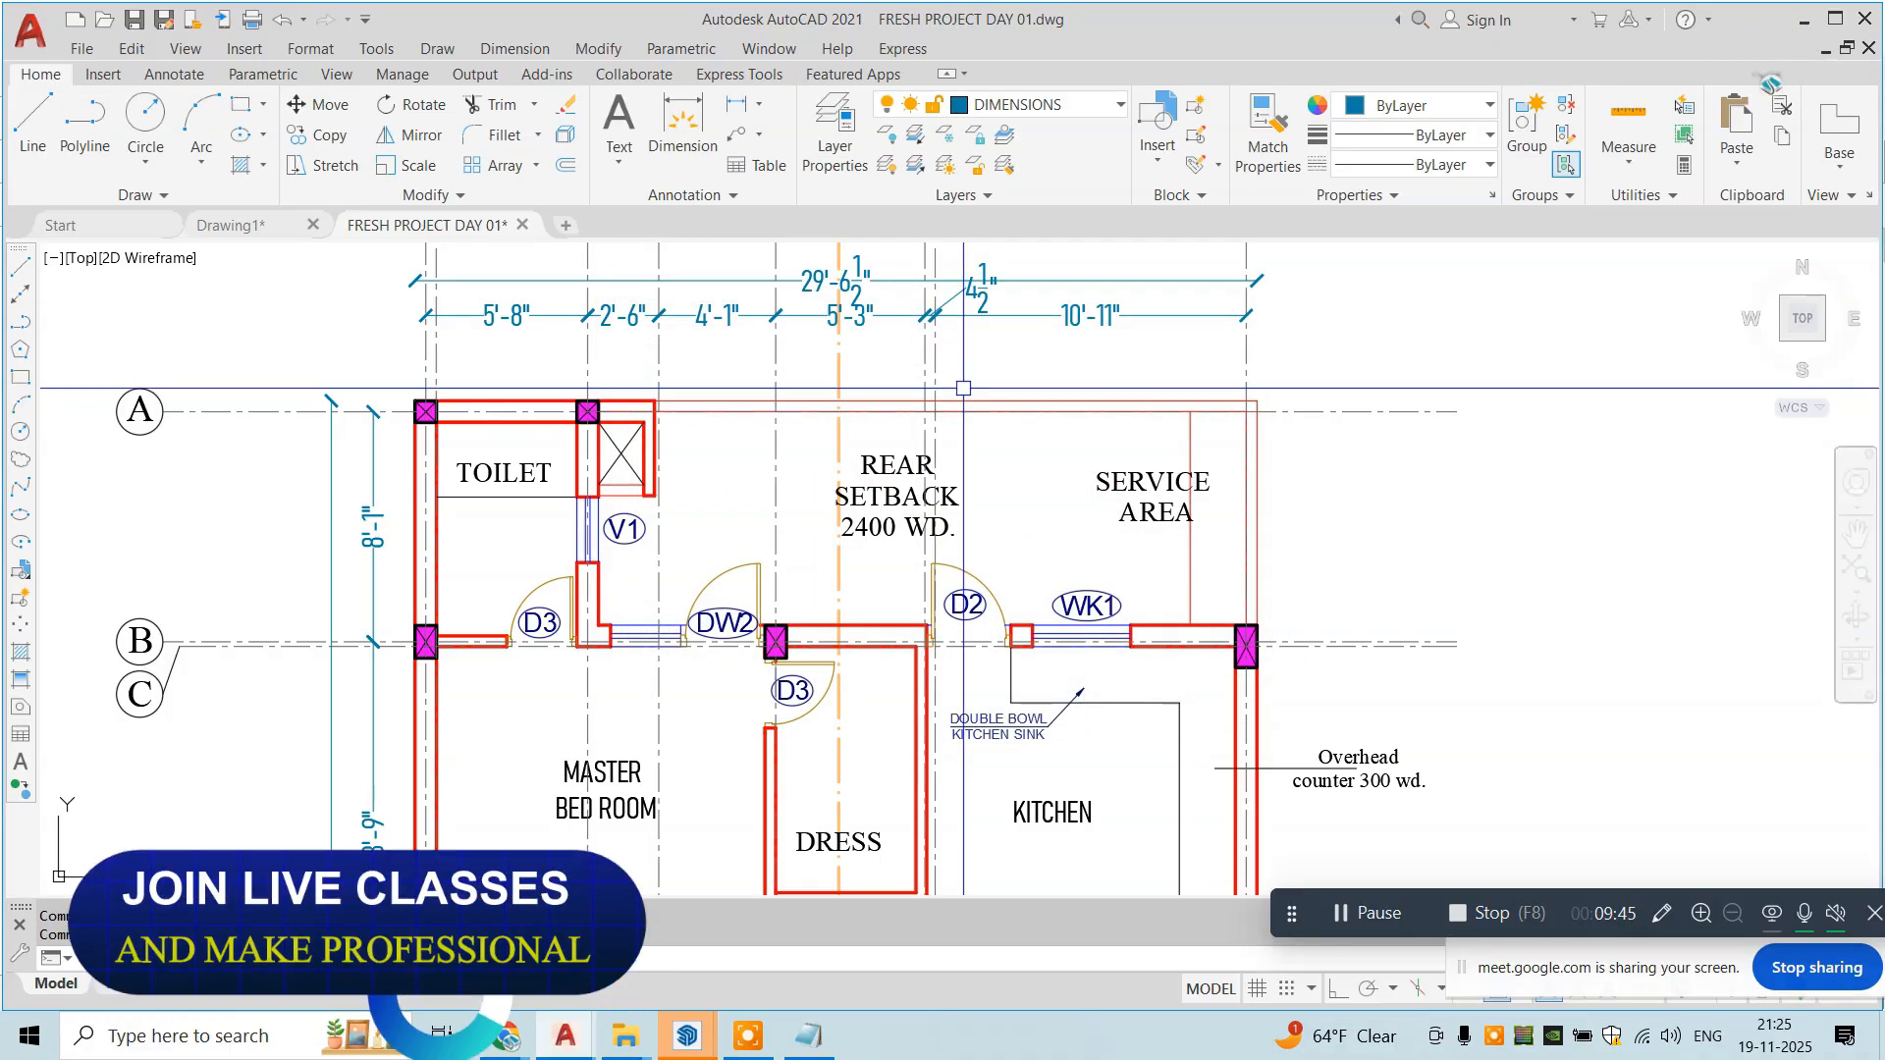
{"action": "left_click", "coordinate": [1037, 104]}
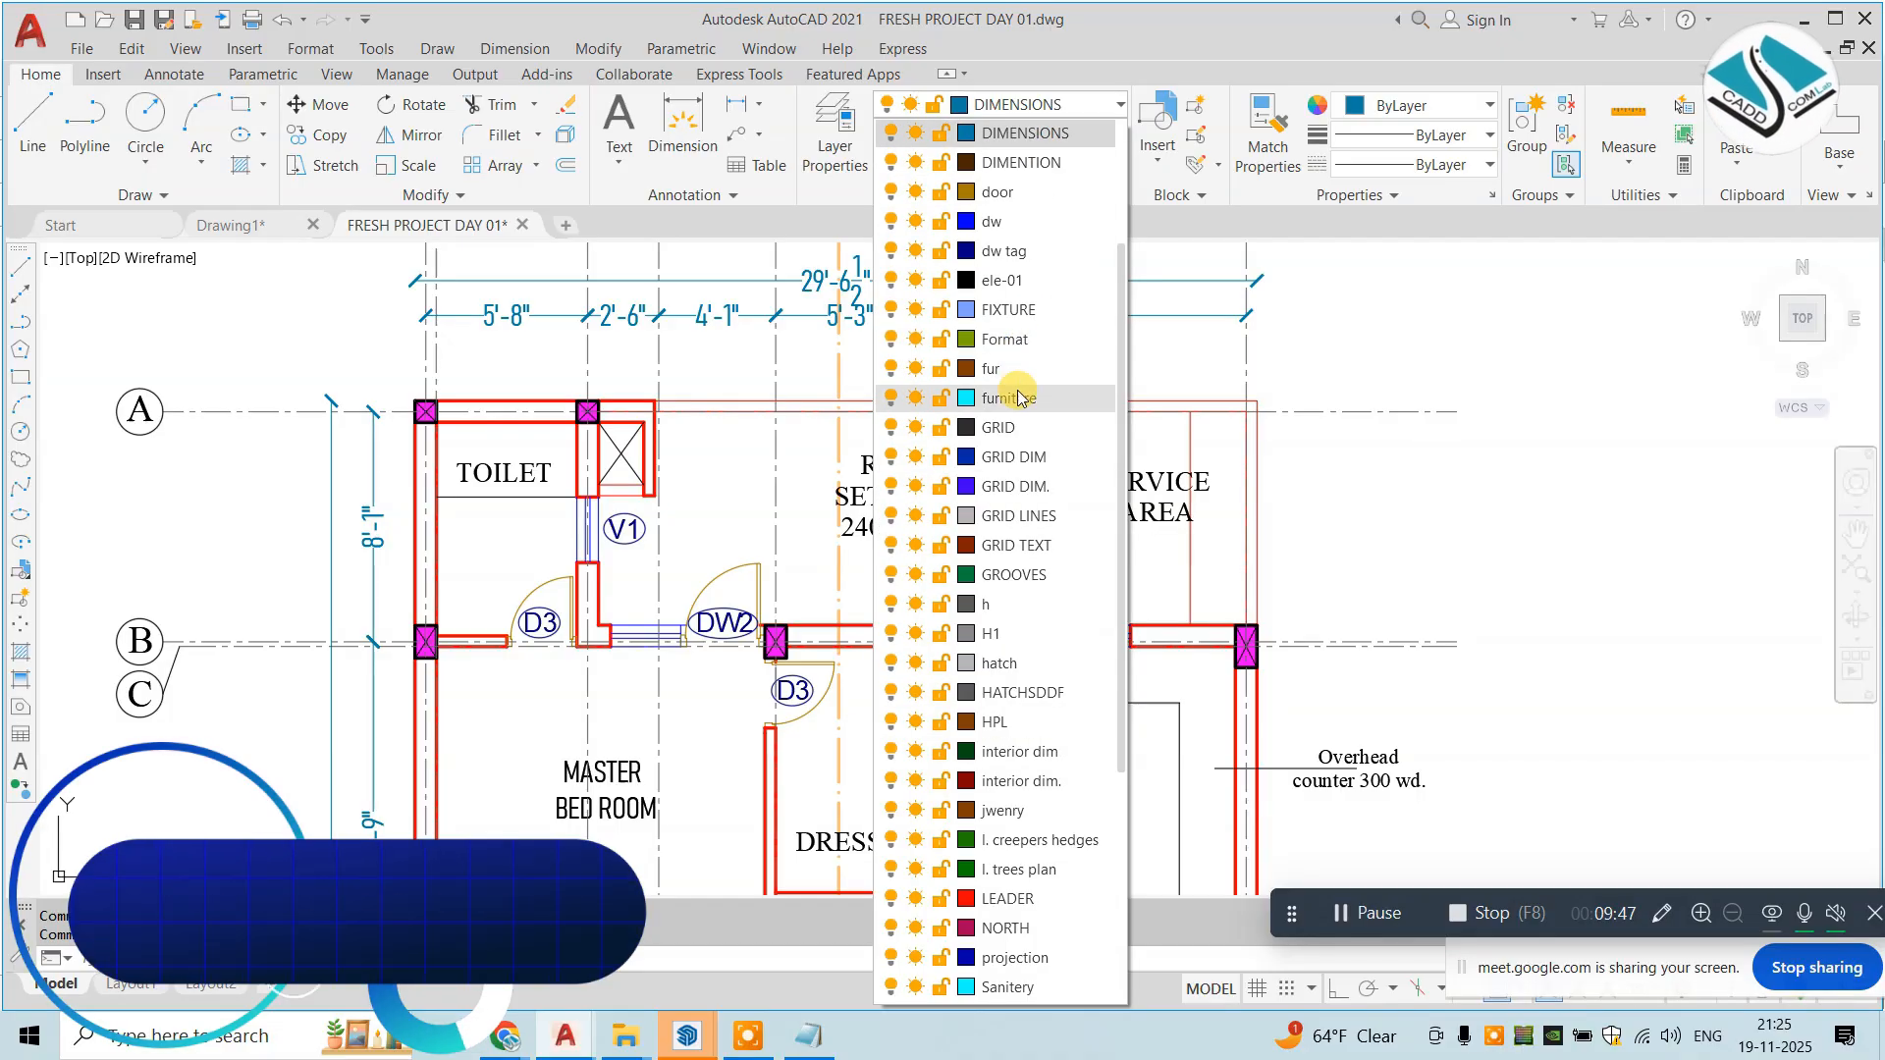
{"action": "left_click", "coordinate": [1021, 163]}
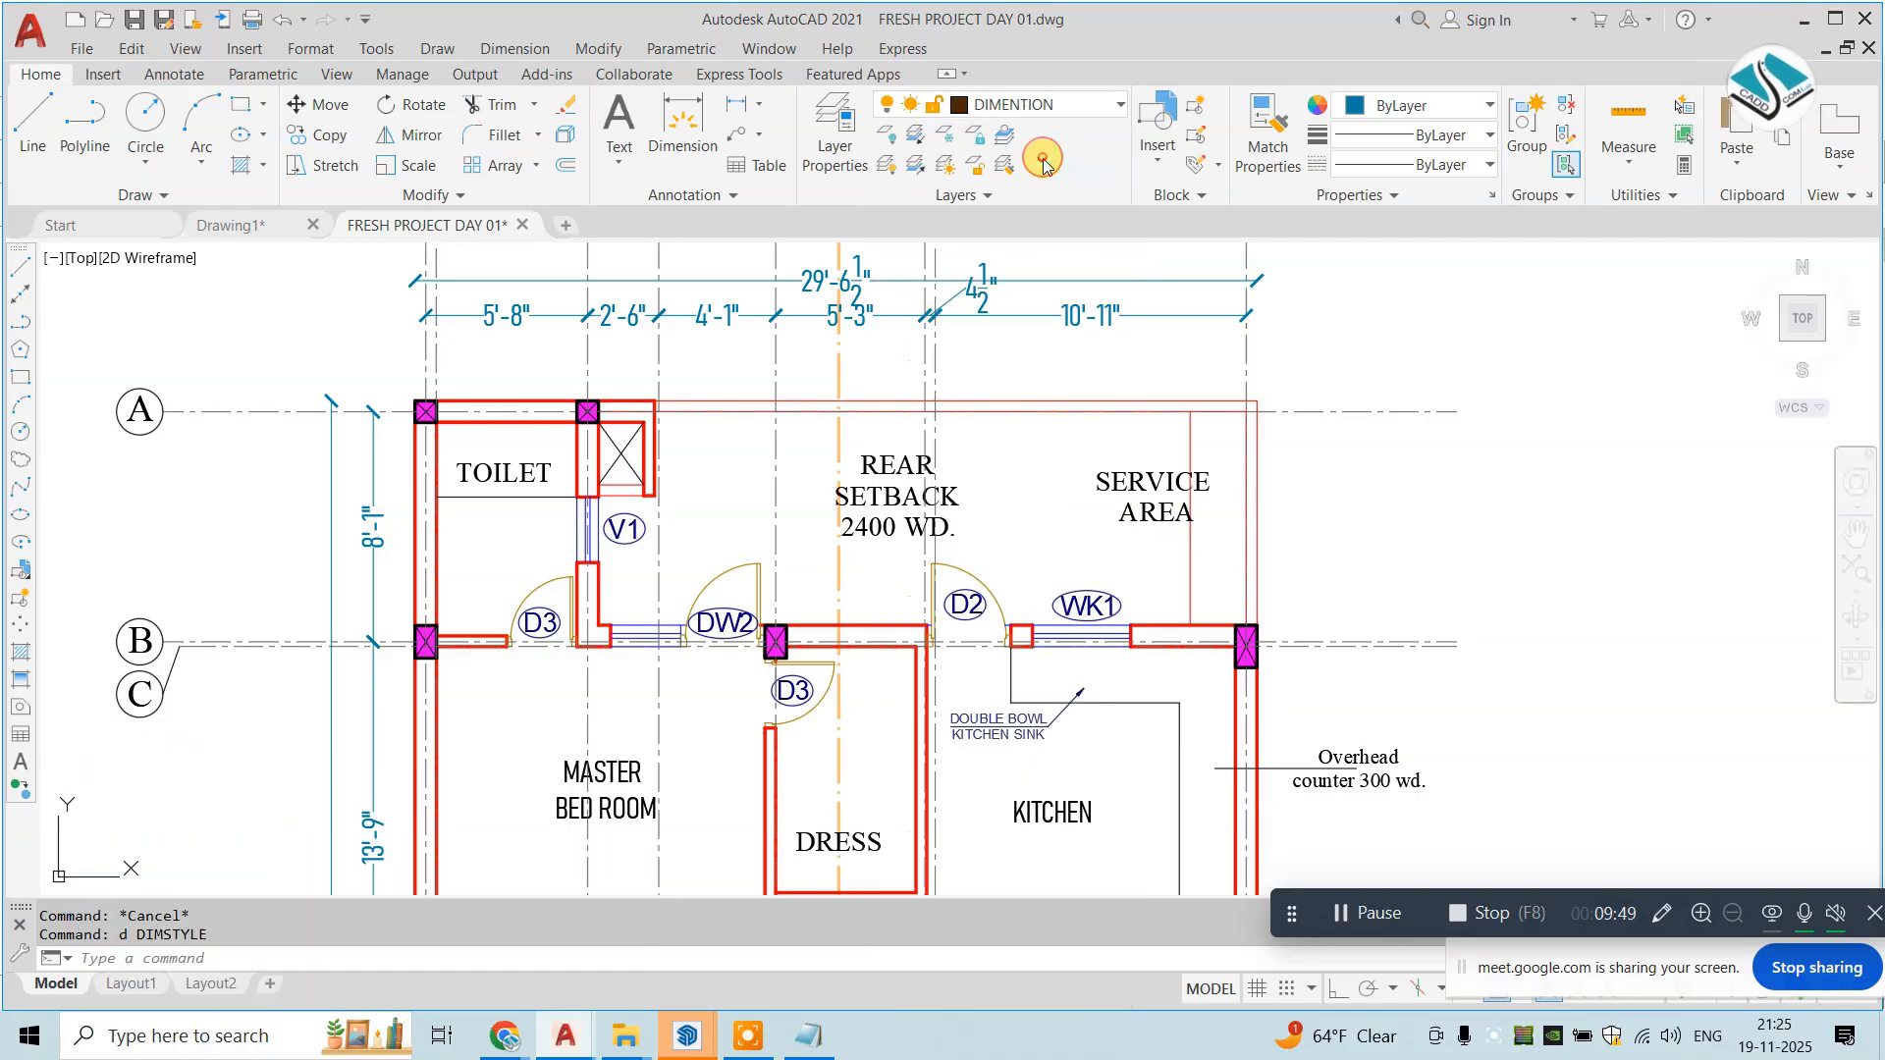
Step: Add a vertical linear dimension inside the toilet between its rear wall and the door D3 wall, and check its text size
{"action": "left_click", "coordinate": [483, 49]}
{"action": "left_click", "coordinate": [510, 105]}
{"action": "scroll", "coordinate": [471, 478], "scroll_direction": "up", "scroll_amount": 2}
{"action": "middle_click_drag", "start_coordinate": [178, 397], "coordinate": [409, 411]}
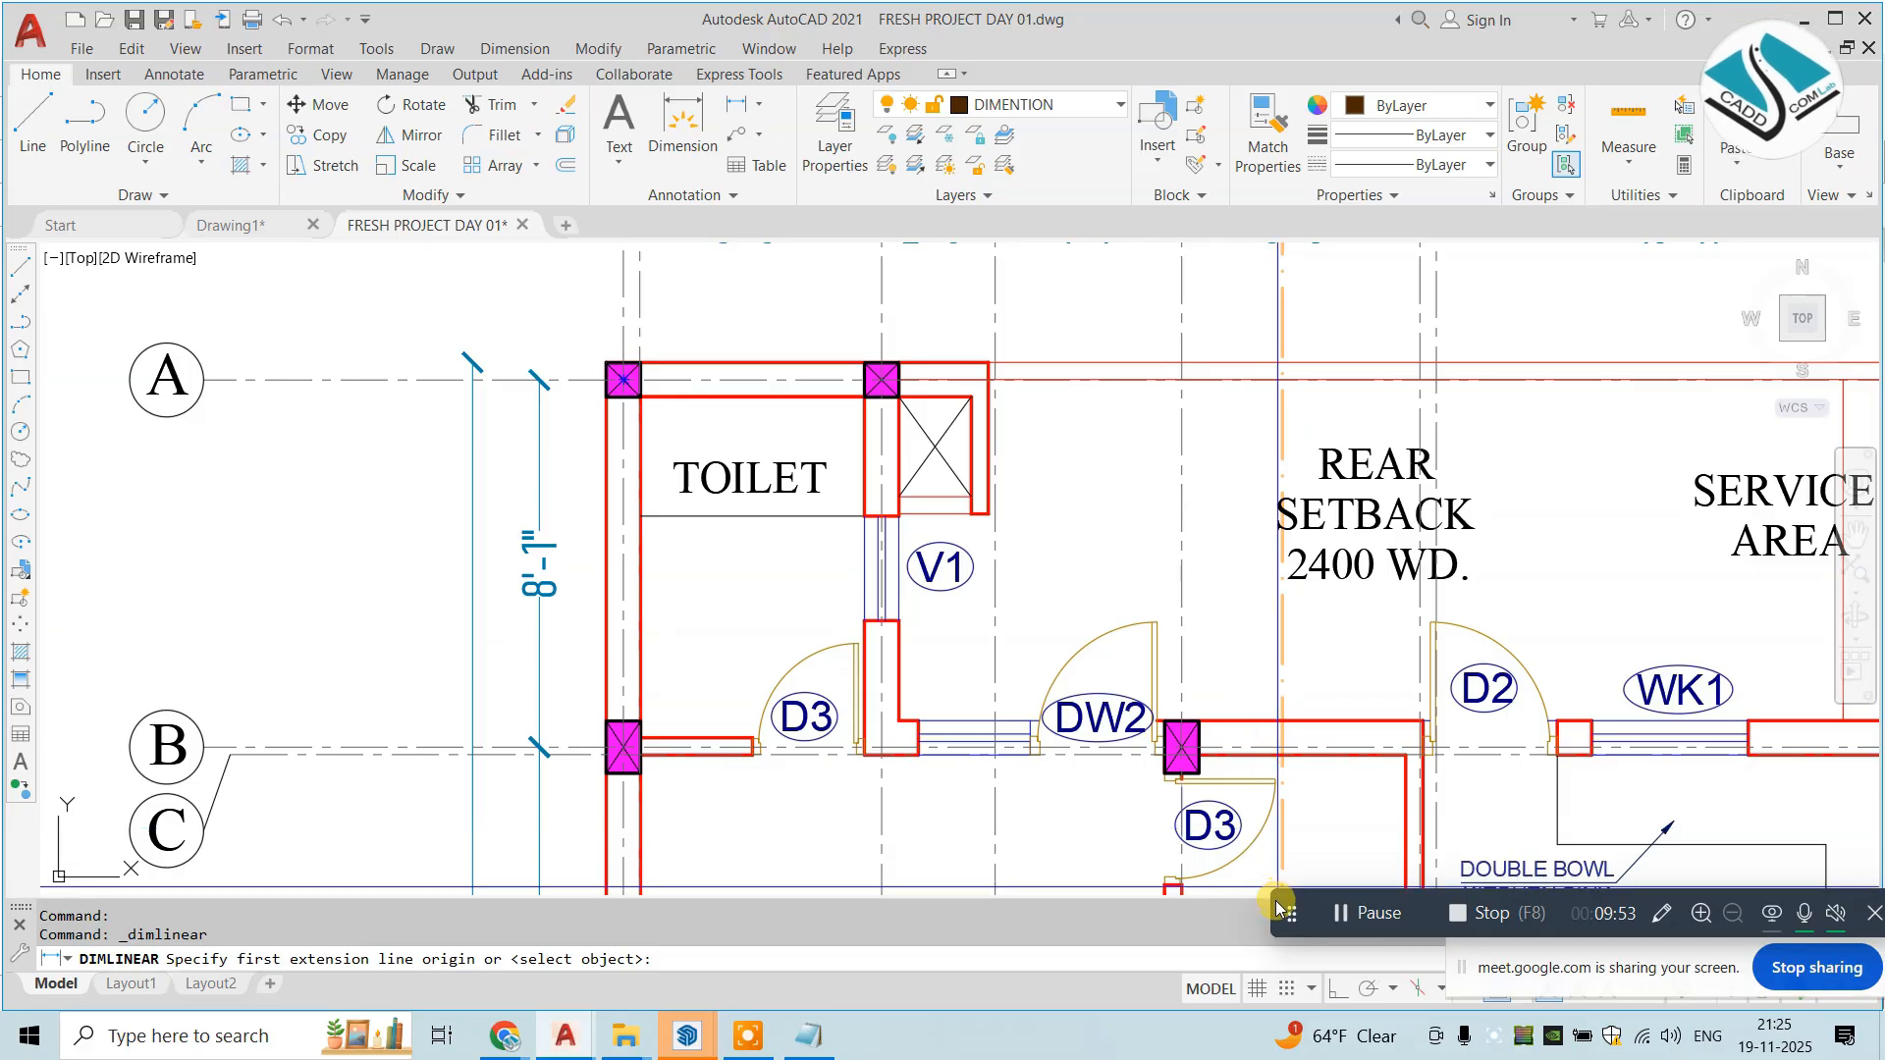
{"action": "left_click_drag", "start_coordinate": [1279, 908], "coordinate": [21, 920]}
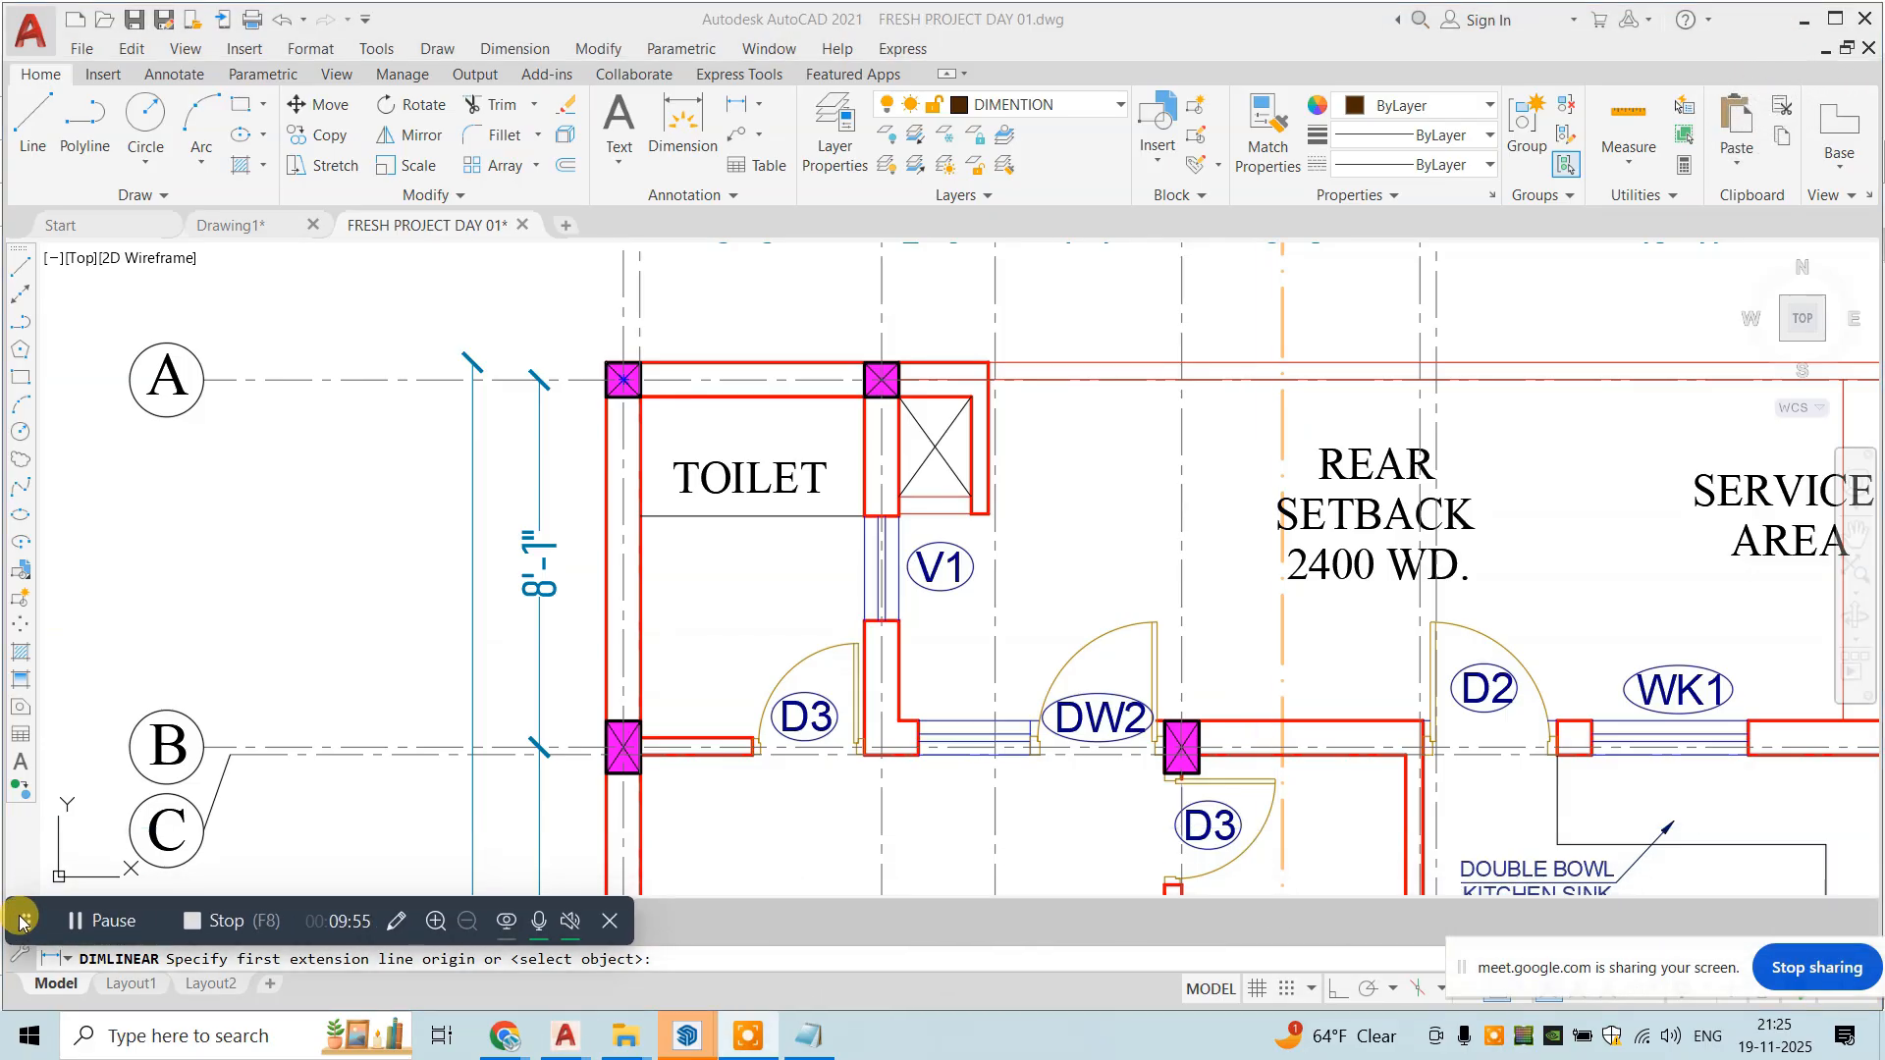
{"action": "left_click", "coordinate": [631, 481]}
{"action": "left_click", "coordinate": [719, 398]}
{"action": "left_click", "coordinate": [733, 736]}
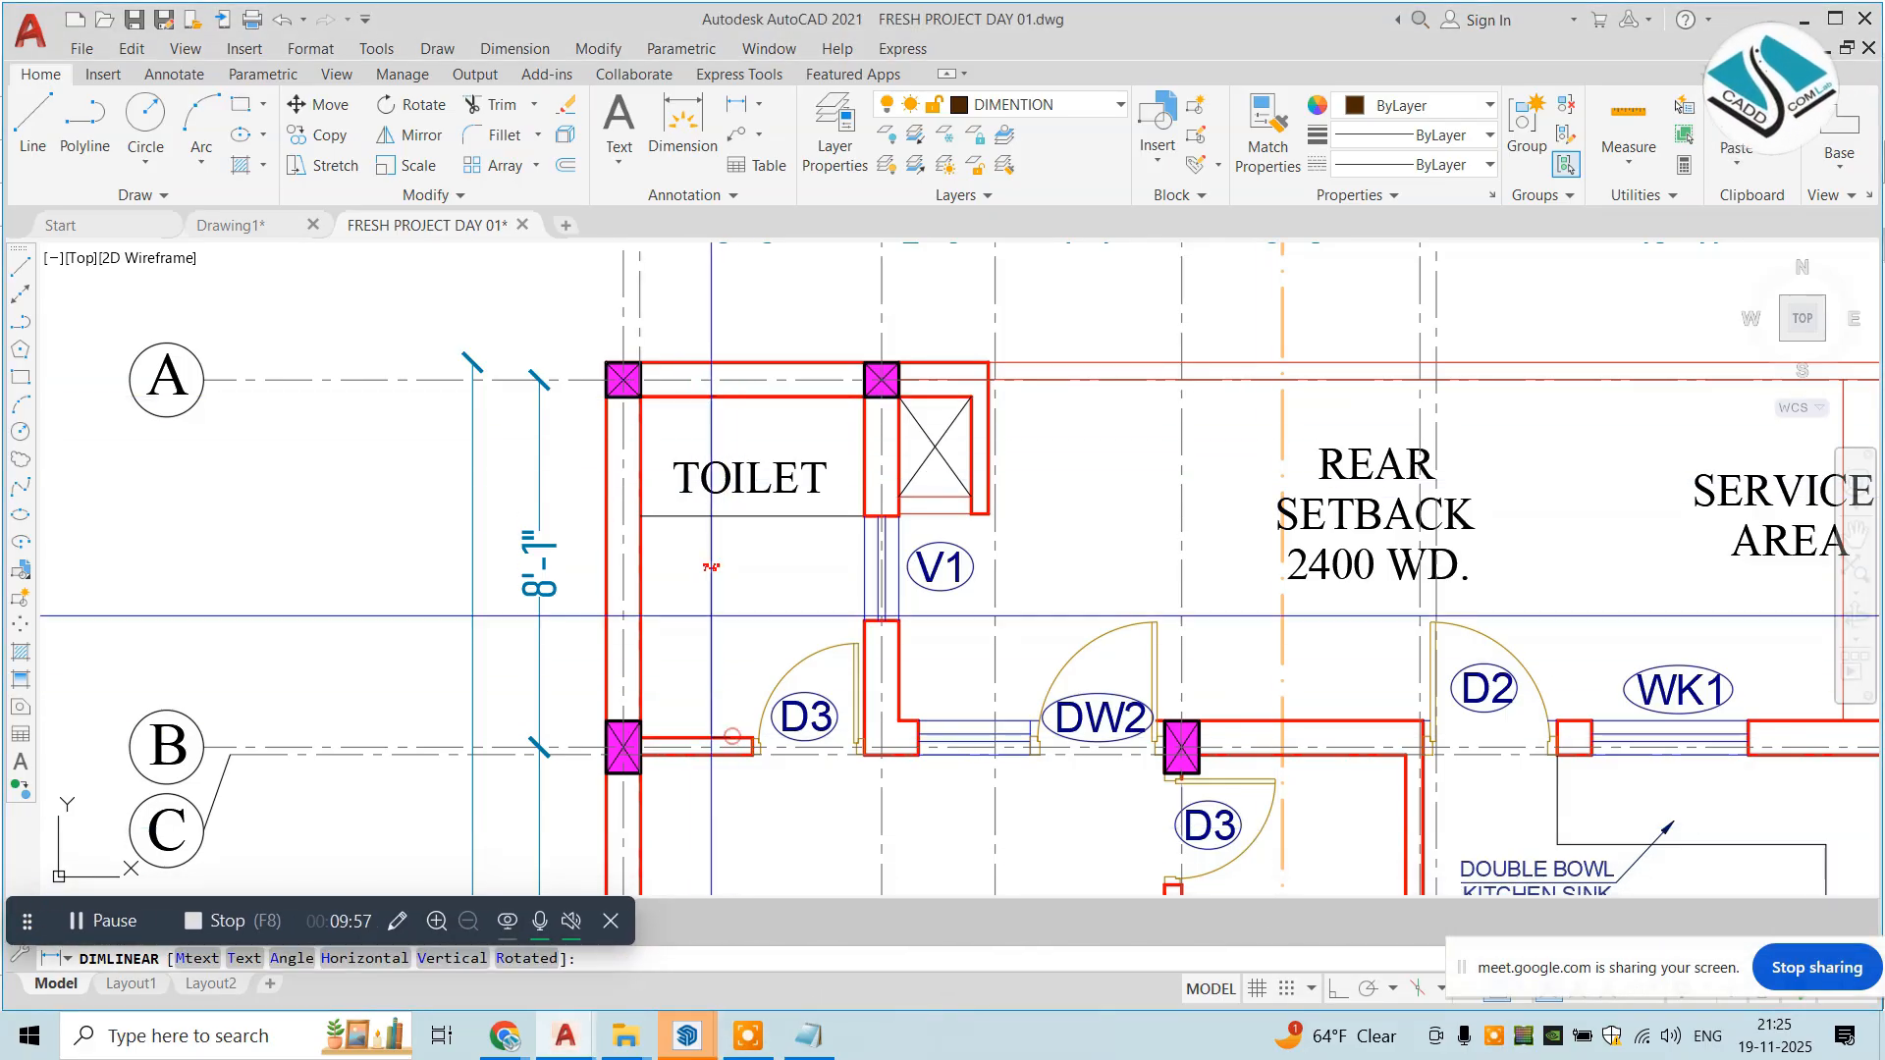
{"action": "scroll", "coordinate": [711, 616], "scroll_direction": "up", "scroll_amount": 2}
{"action": "left_click", "coordinate": [638, 527]}
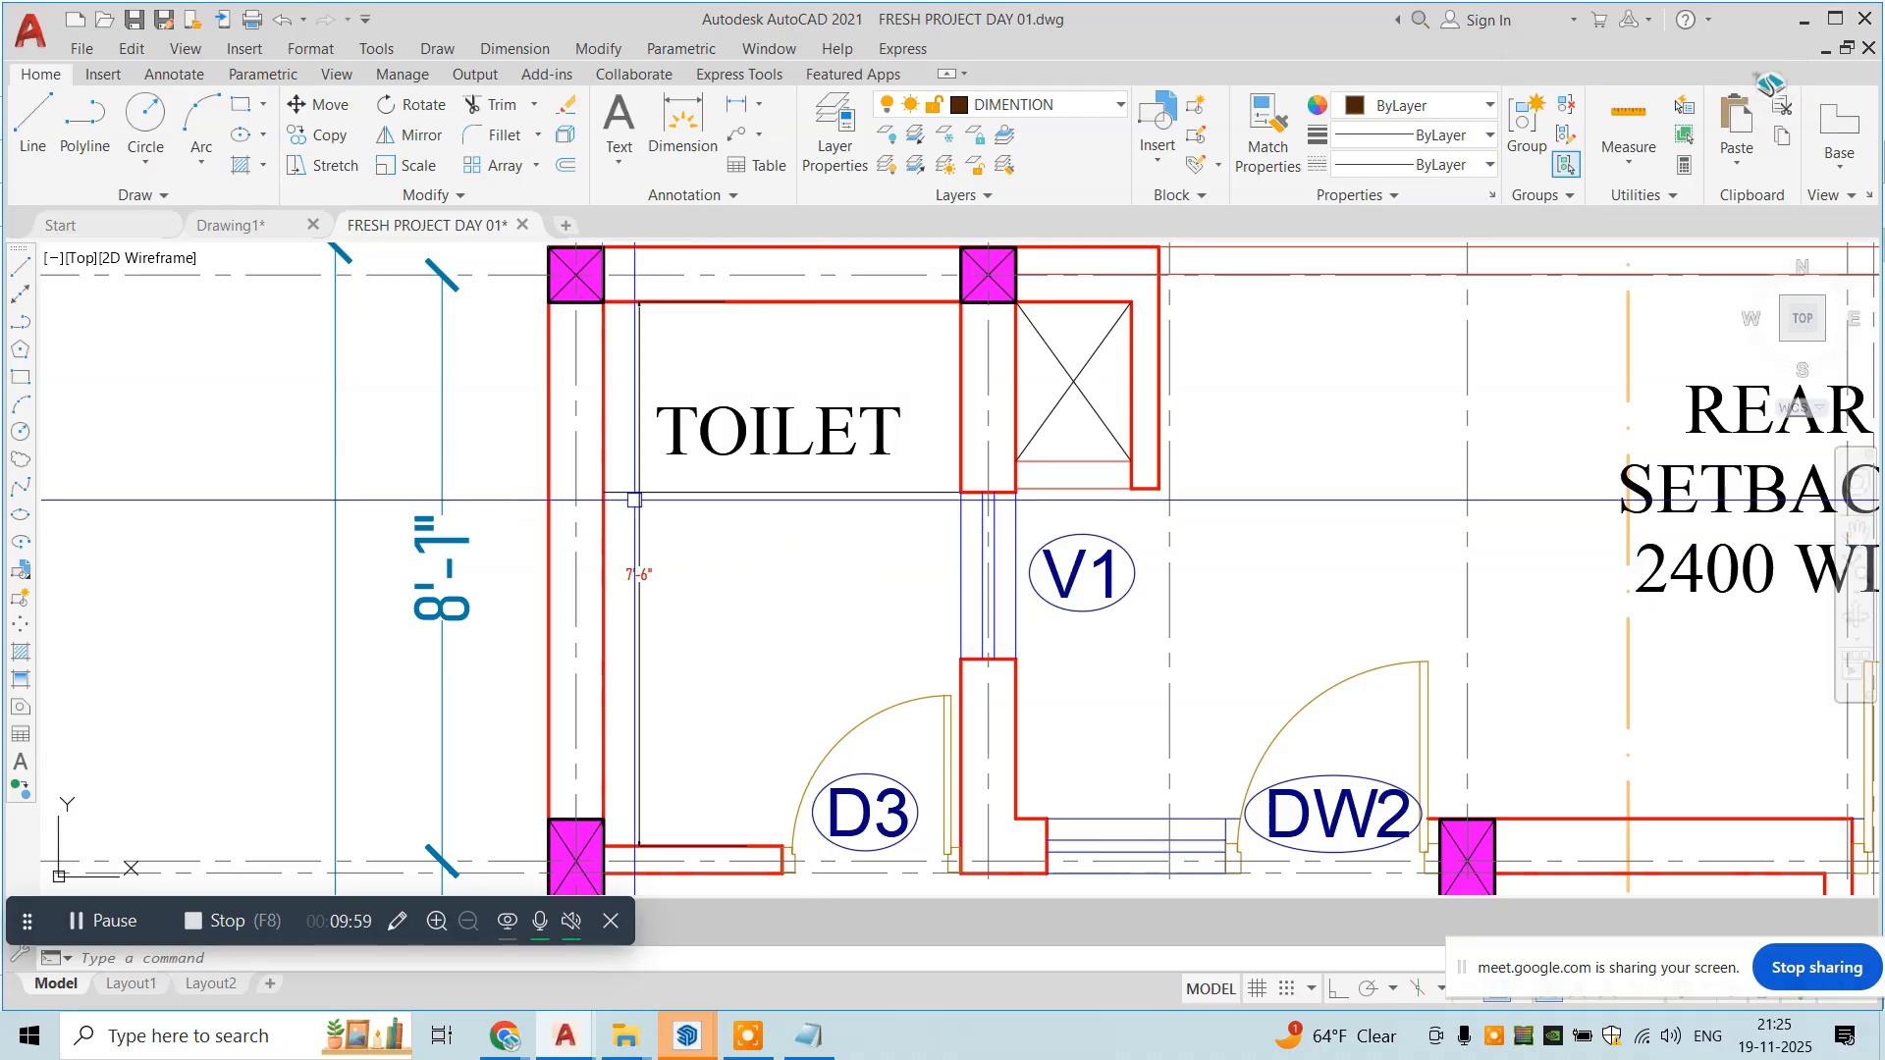
{"action": "scroll", "coordinate": [634, 527], "scroll_direction": "up", "scroll_amount": 5}
{"action": "scroll", "coordinate": [563, 544], "scroll_direction": "down", "scroll_amount": 5}
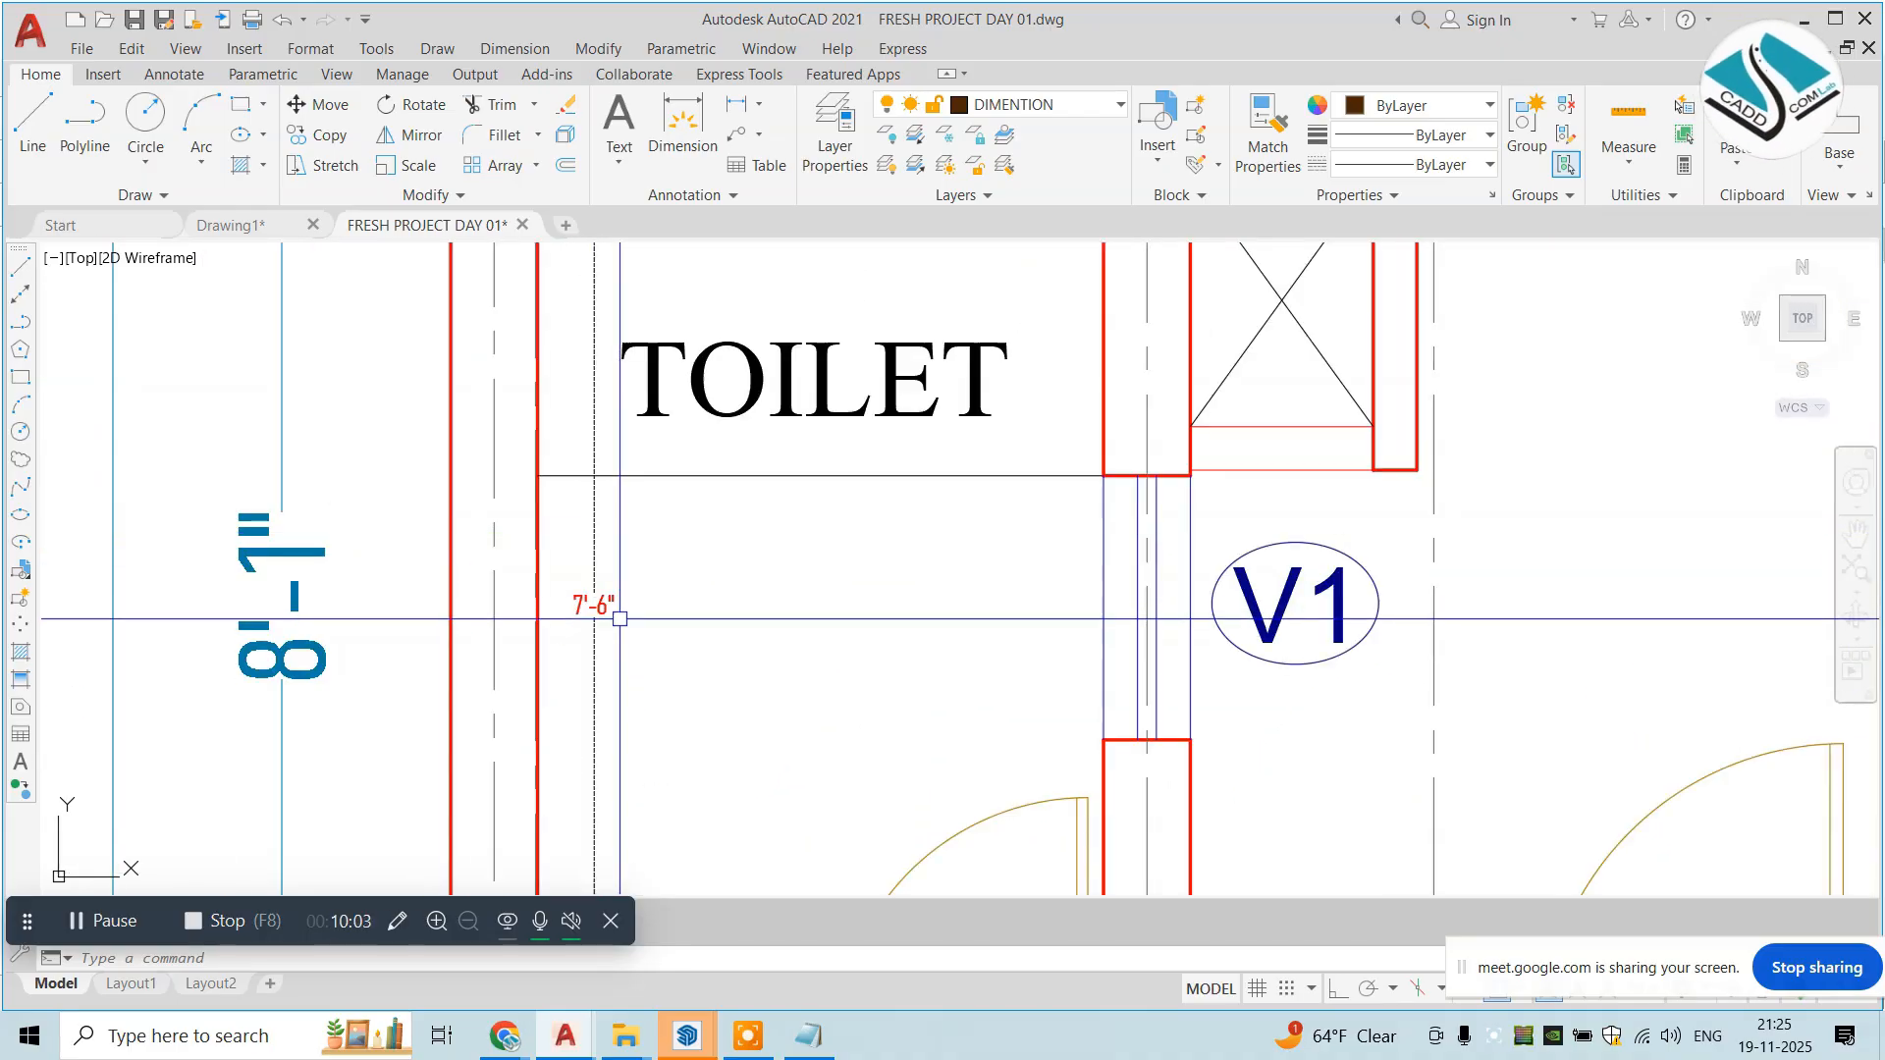
Step: Delete the vertical dimension inside the toilet
{"action": "scroll", "coordinate": [592, 608], "scroll_direction": "down", "scroll_amount": 2}
{"action": "left_click", "coordinate": [591, 608]}
{"action": "key", "text": "Delete"}
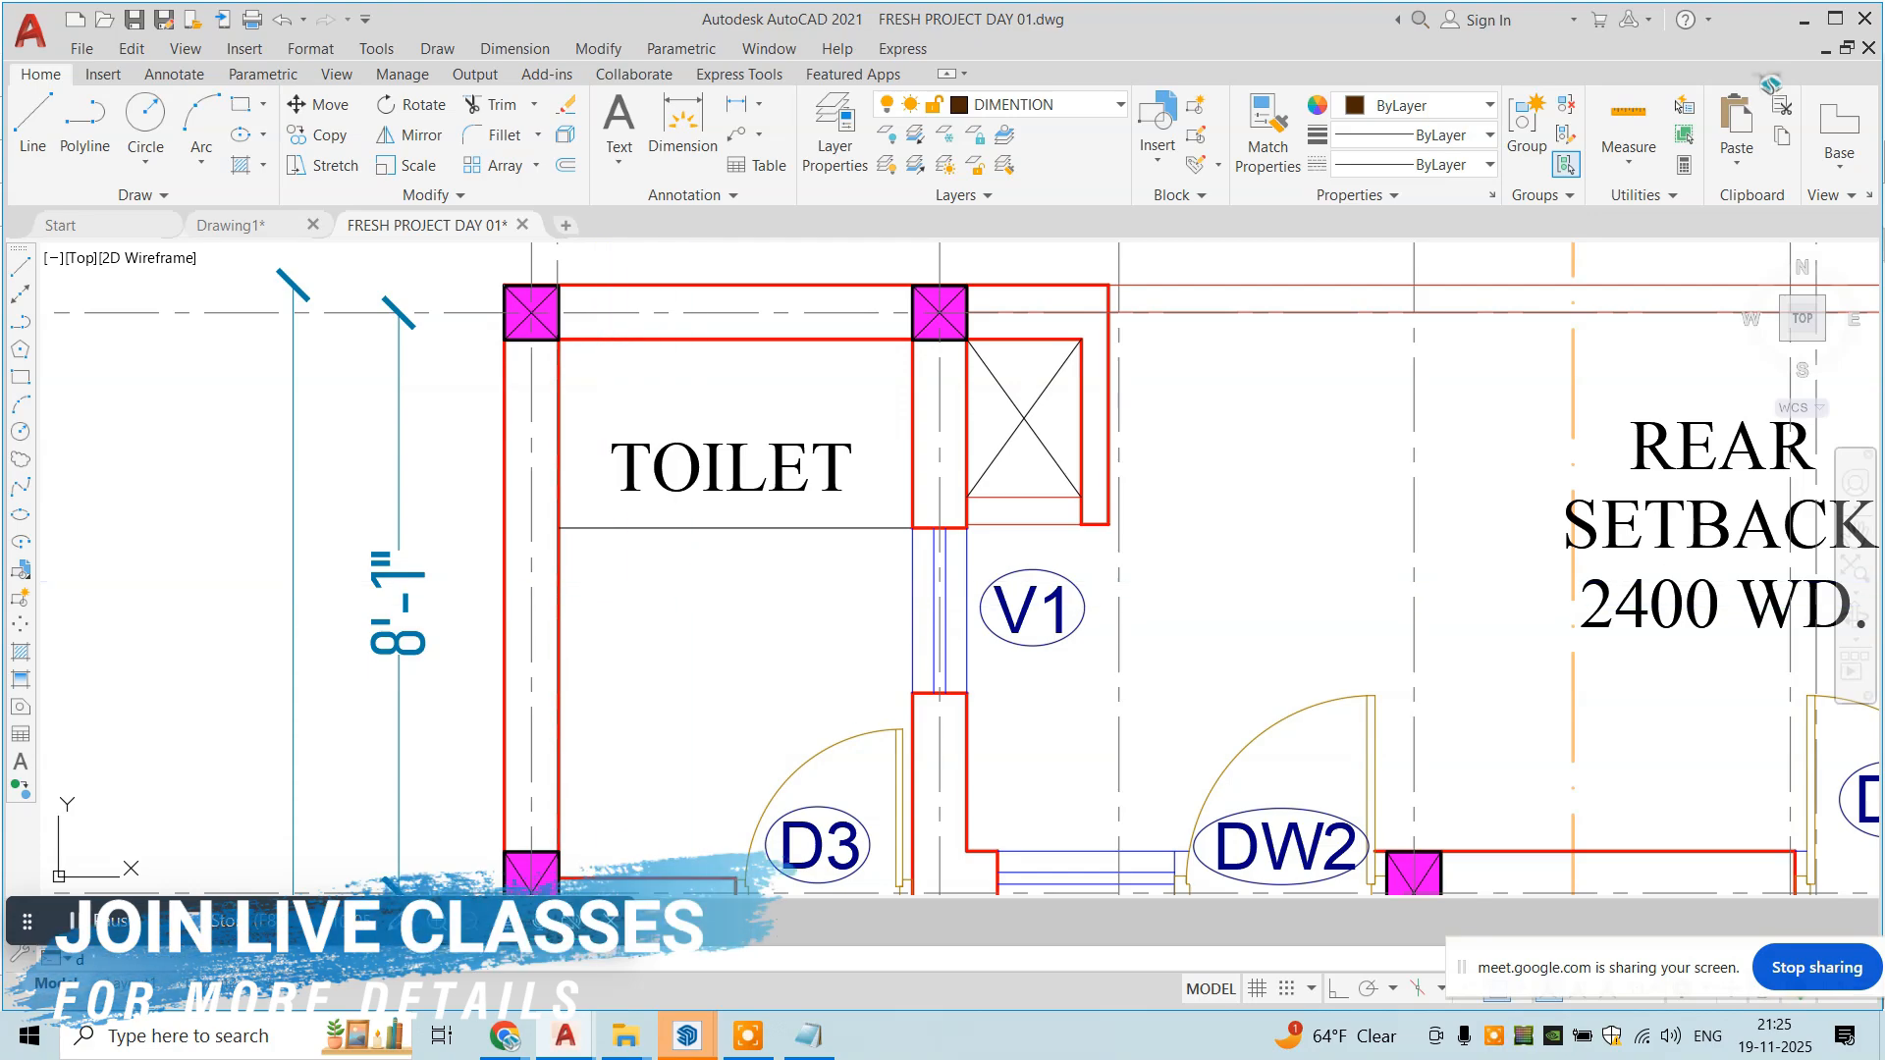
Step: Make interior dim the current dimension style
{"action": "type", "text": "d"}
{"action": "key", "text": "Return"}
{"action": "left_click", "coordinate": [690, 527]}
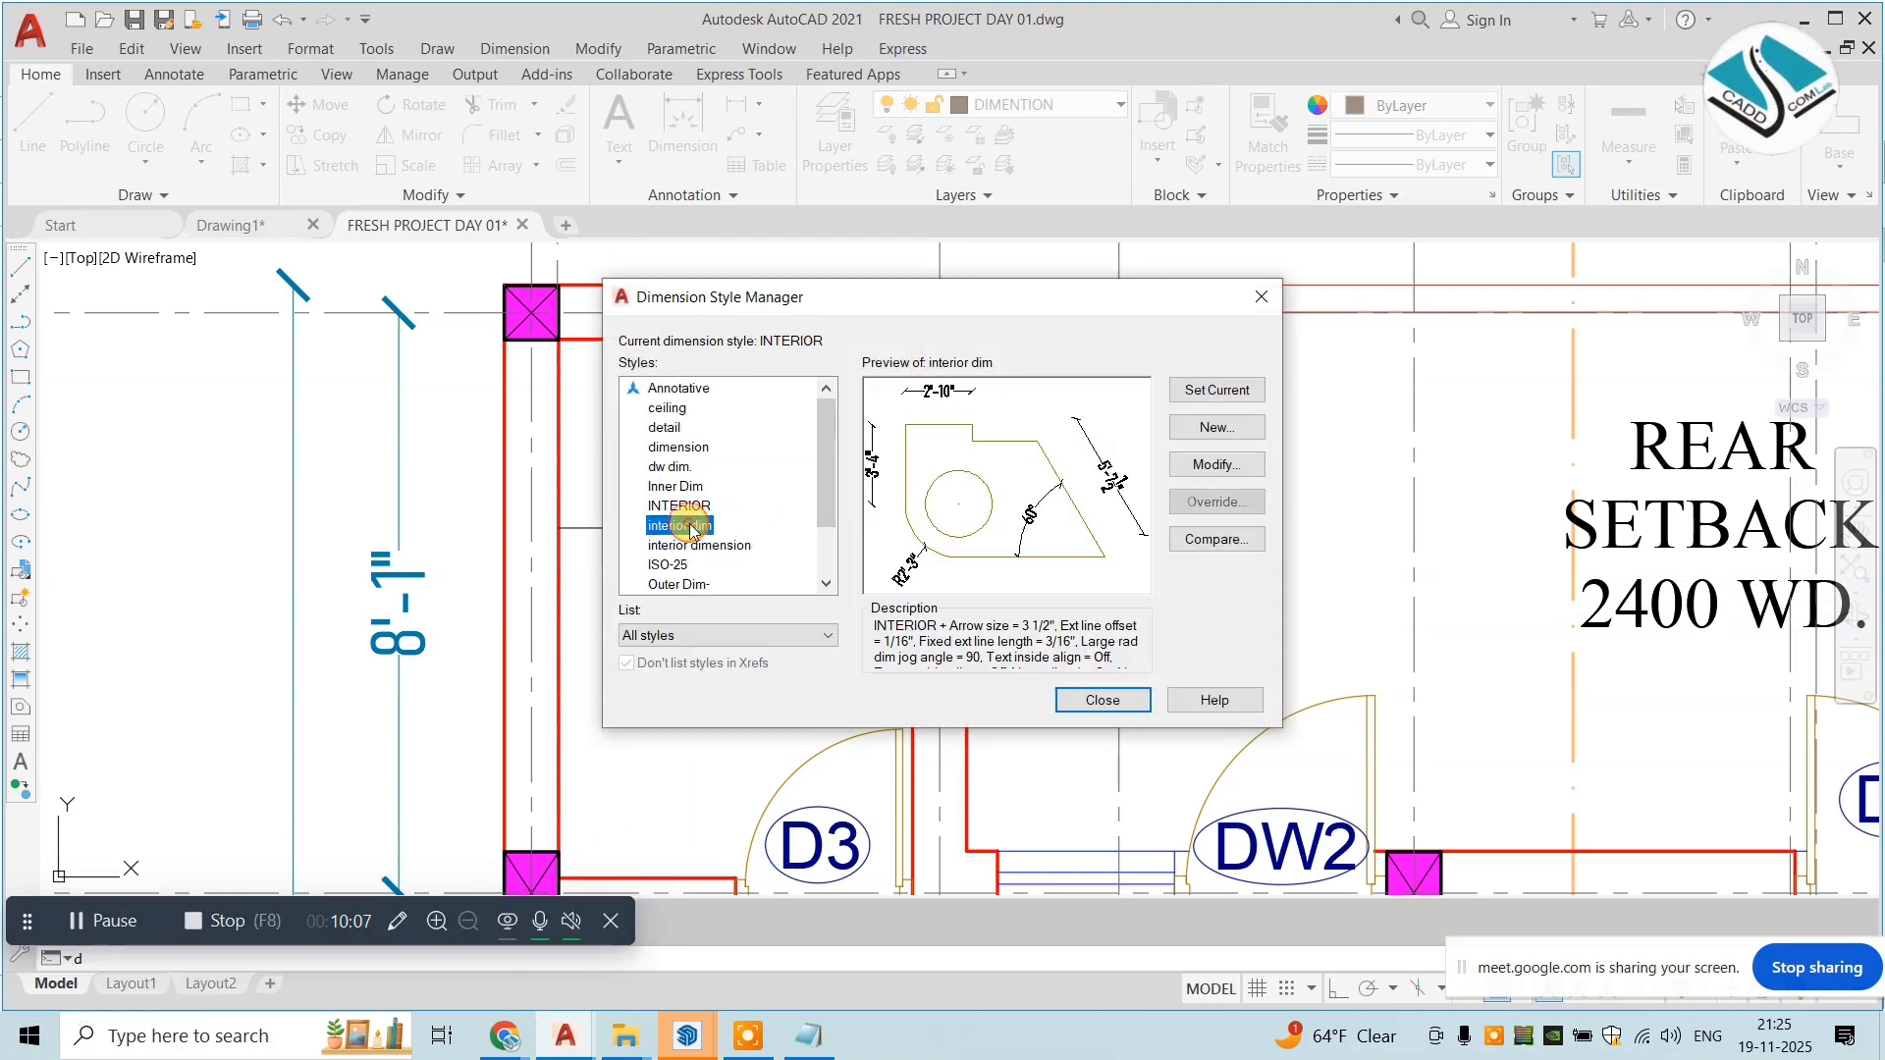
{"action": "left_click", "coordinate": [1101, 700]}
Step: Dimension the toilet's inside depth from the rear wall to the door D3 wall, close to its outer side wall
{"action": "left_click", "coordinate": [514, 48]}
{"action": "left_click", "coordinate": [526, 95]}
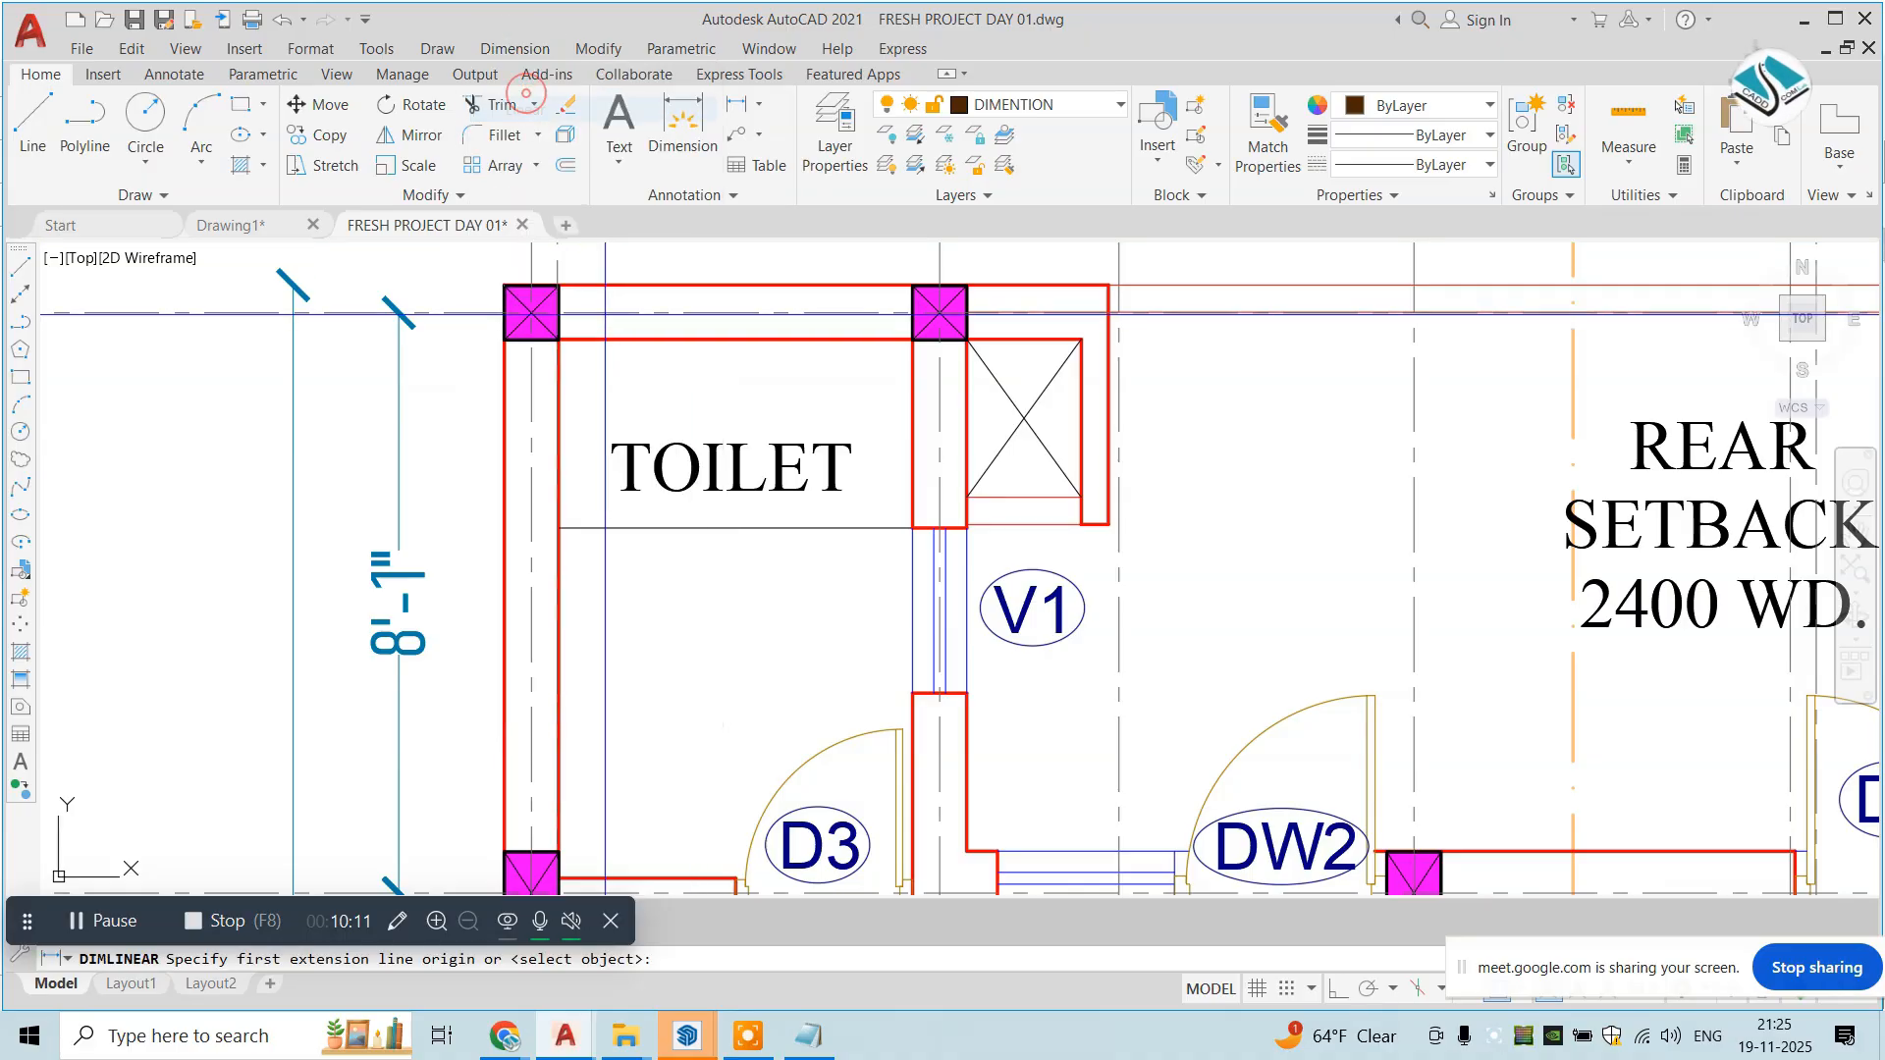
{"action": "left_click", "coordinate": [559, 339]}
{"action": "left_click", "coordinate": [560, 877]}
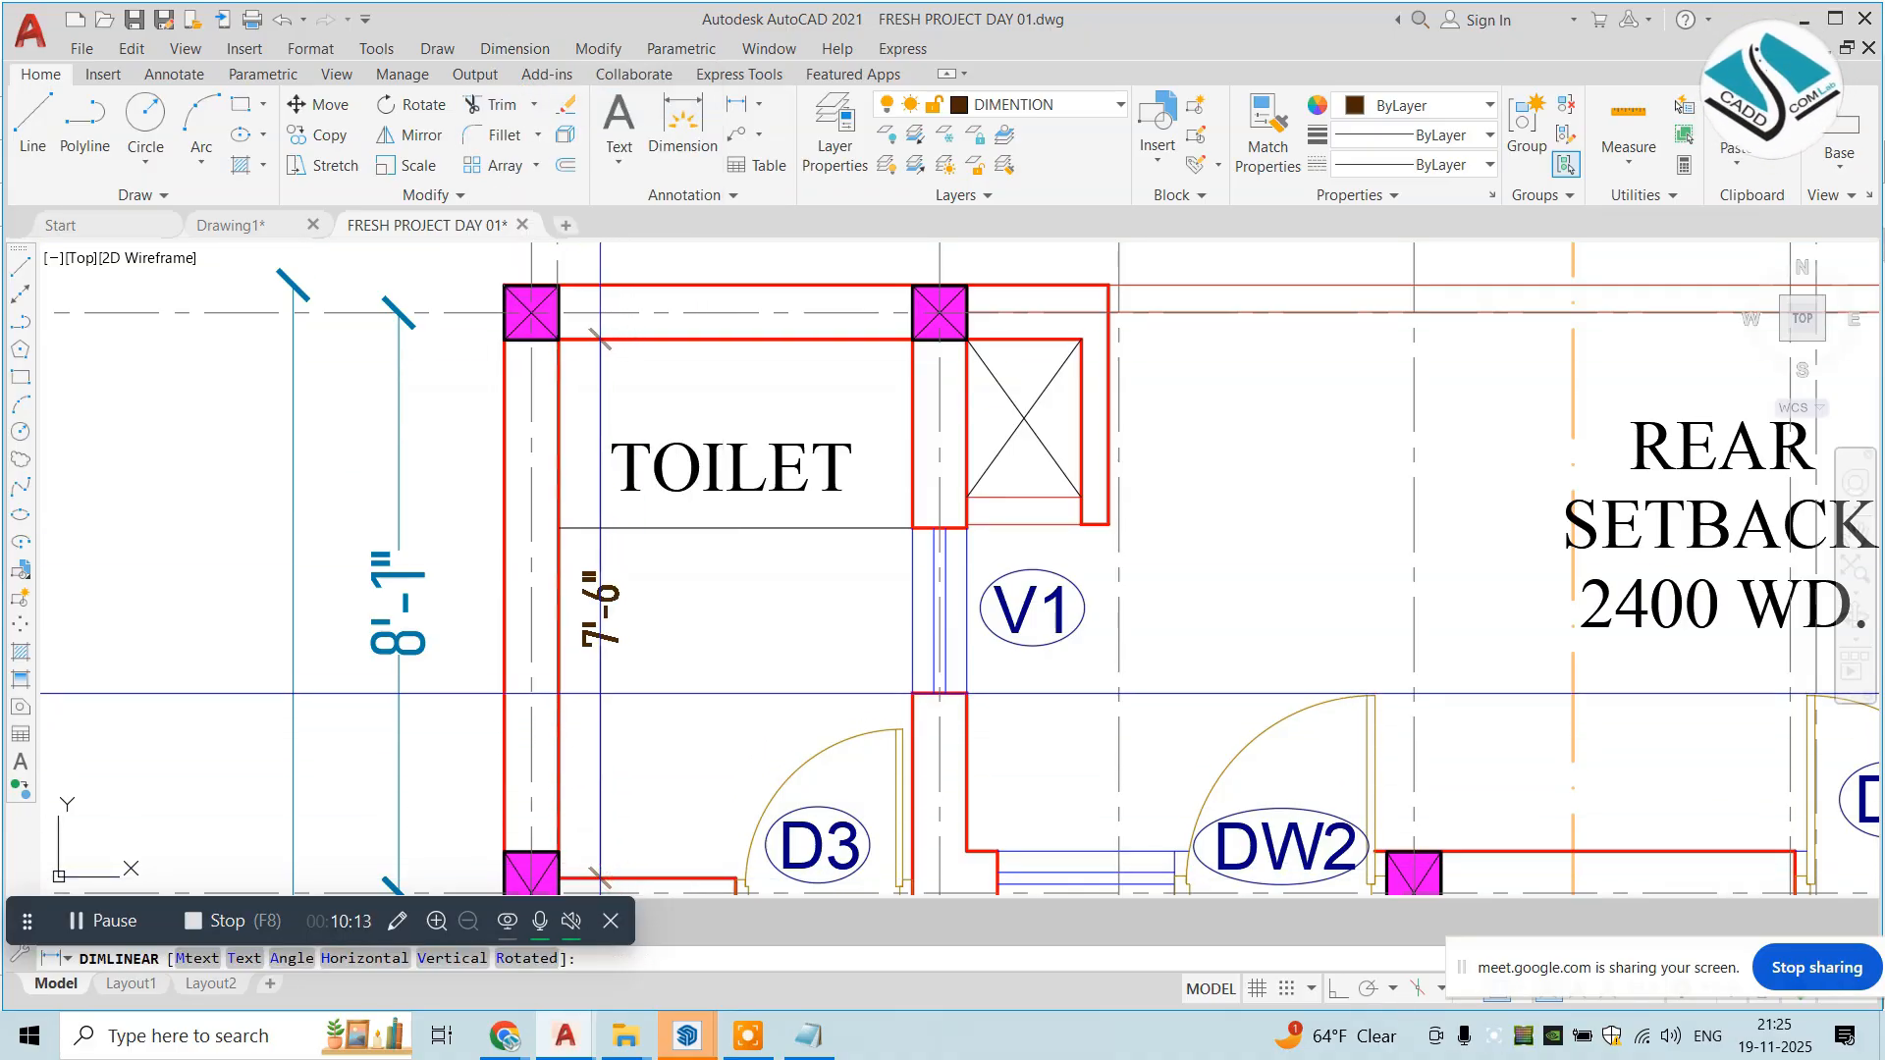
{"action": "left_click", "coordinate": [601, 695]}
Step: Dimension the toilet's inside width between its side walls, above the TOILET label
{"action": "key", "text": "Return"}
{"action": "left_click", "coordinate": [560, 389]}
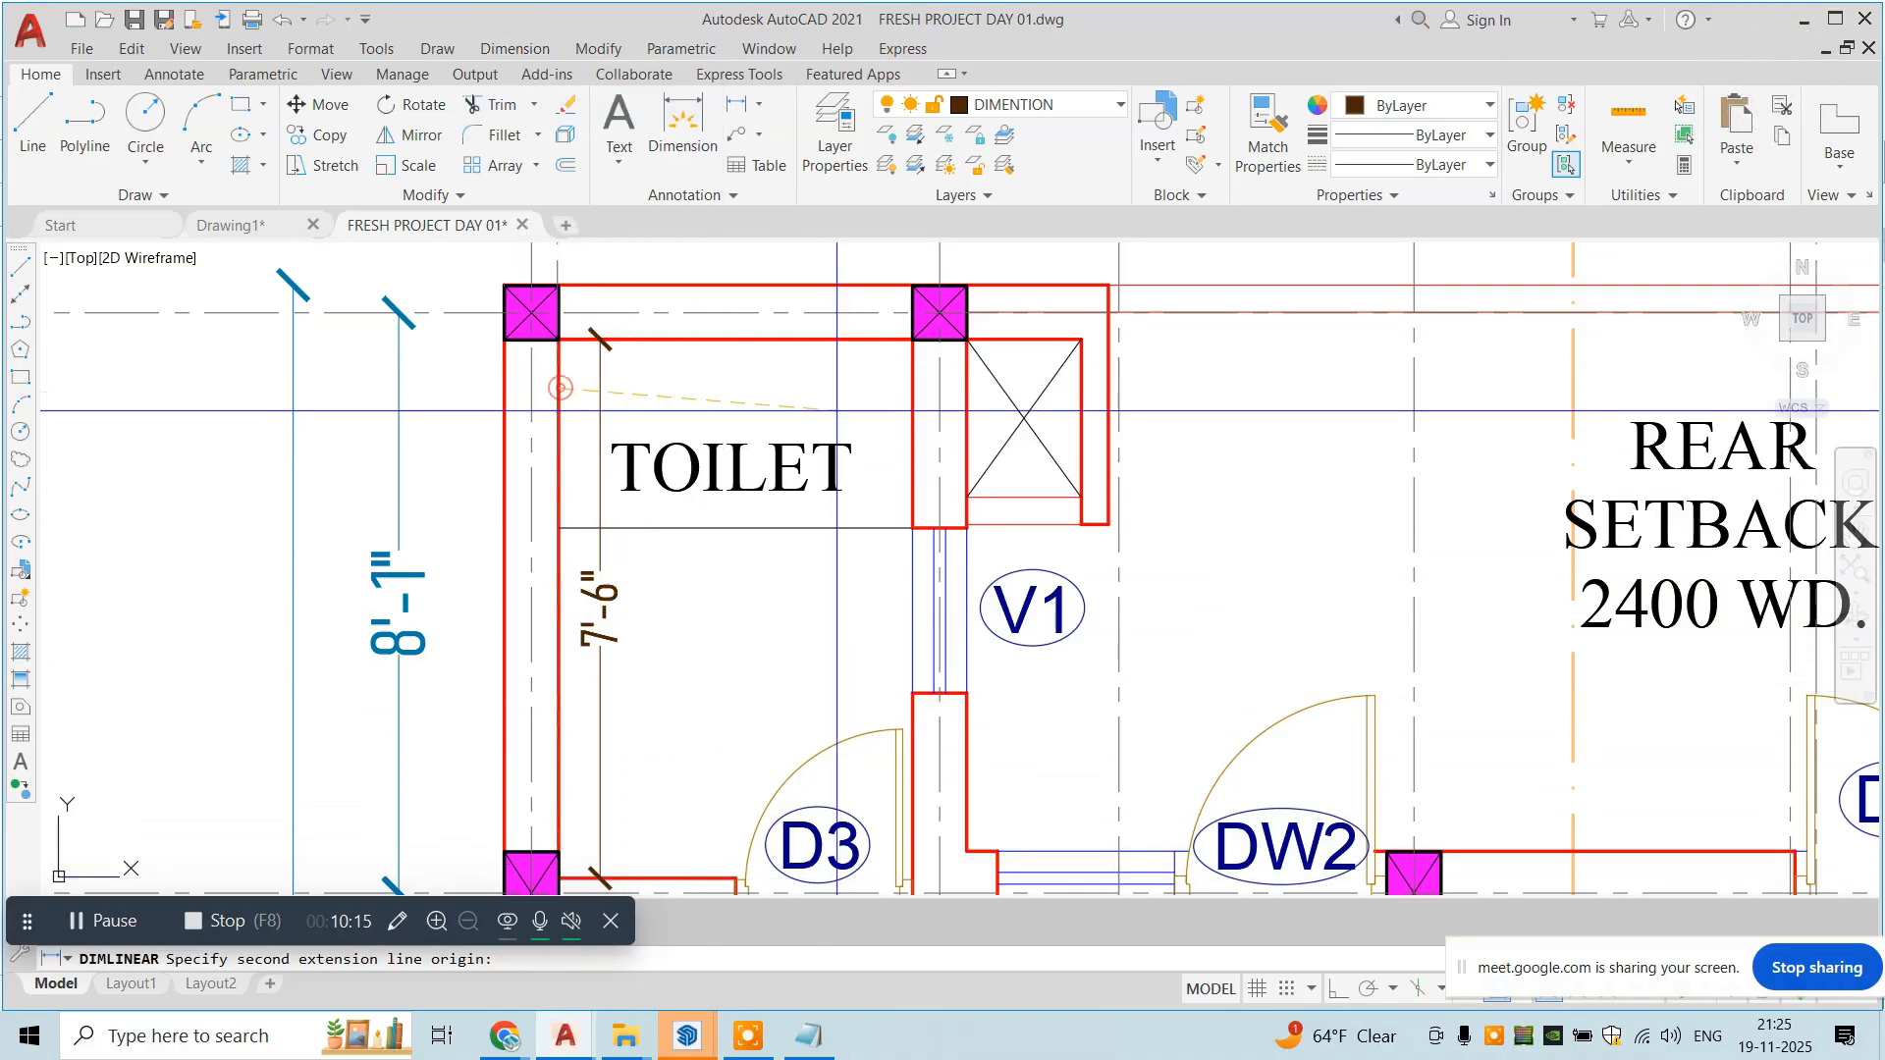
{"action": "left_click", "coordinate": [911, 390]}
{"action": "left_click", "coordinate": [903, 376]}
Step: Dimension the toilet's inner wall segment from the rear wall to ventilator V1, placed inside the toilet
{"action": "middle_click_drag", "start_coordinate": [871, 551], "coordinate": [789, 542]}
{"action": "key", "text": "Return"}
{"action": "left_click", "coordinate": [831, 330]}
{"action": "left_click", "coordinate": [830, 510]}
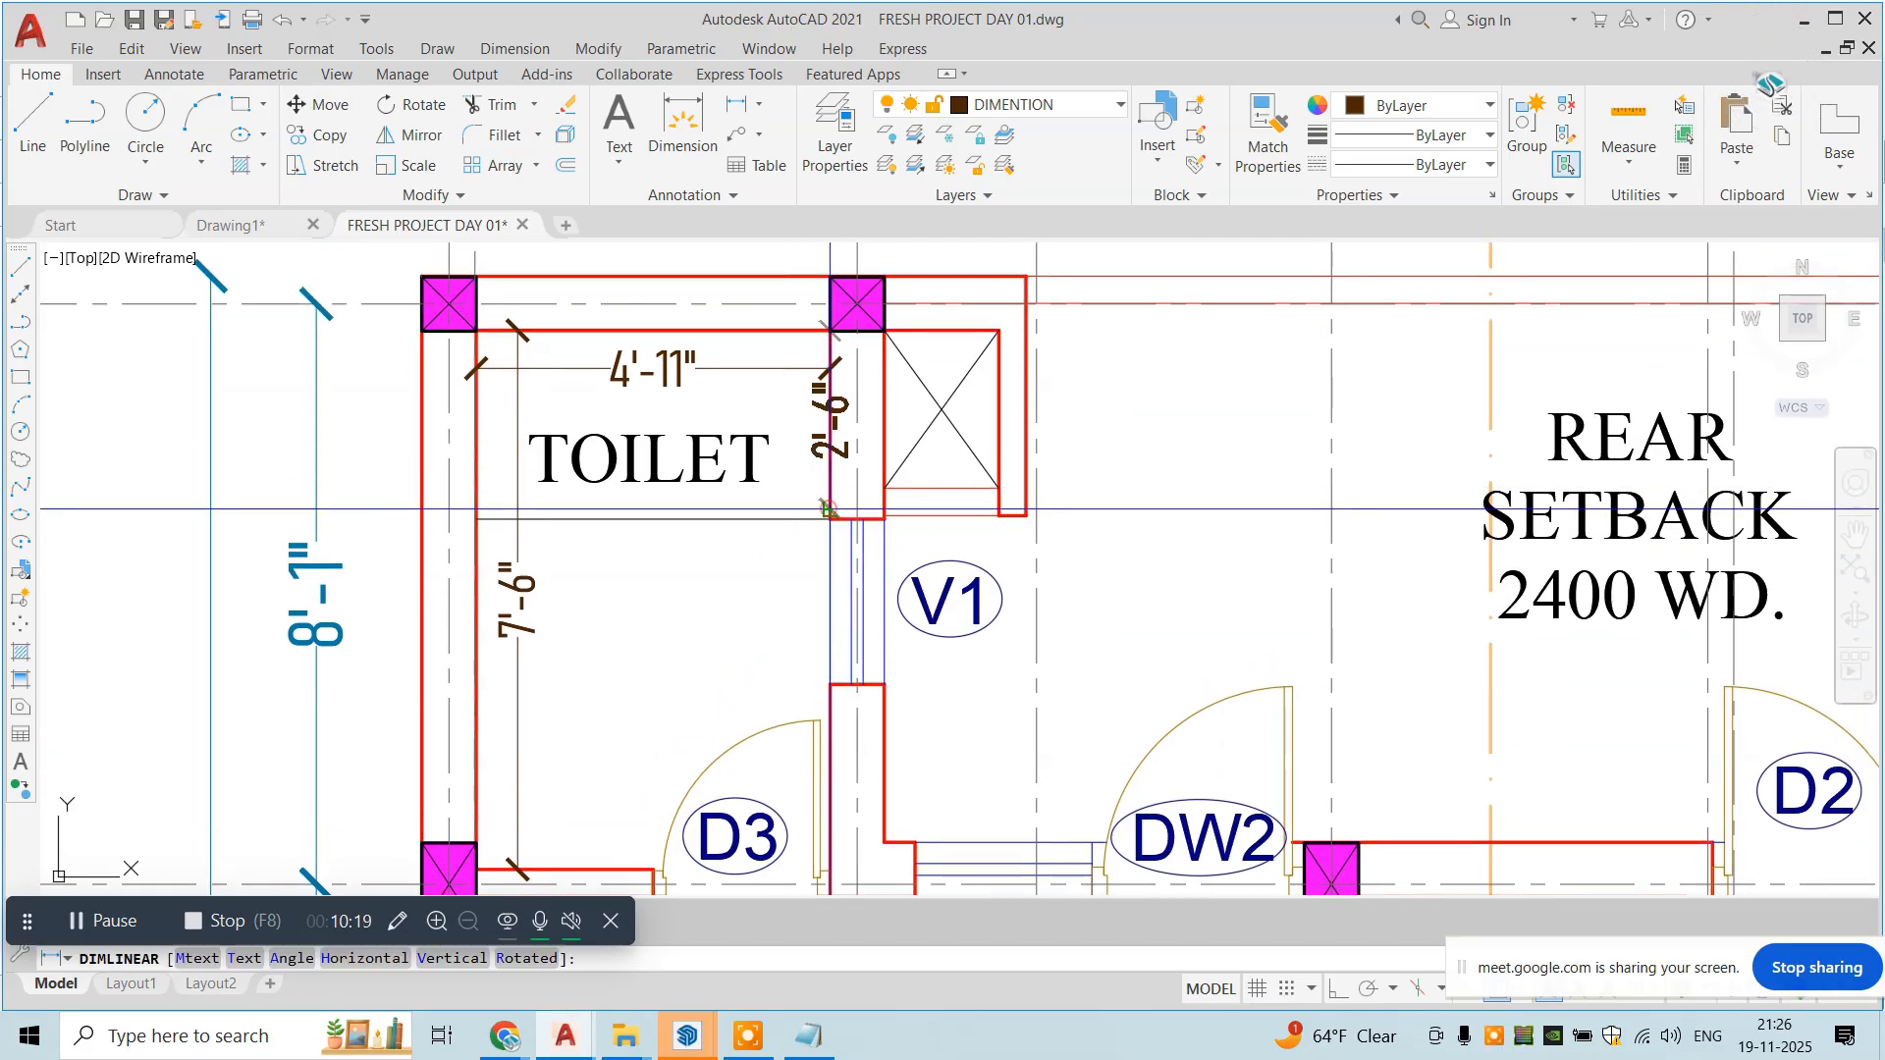
{"action": "left_click", "coordinate": [800, 468]}
Step: Dimension the short toilet wall segment between the outer side wall and door D3, placed inside the toilet
{"action": "scroll", "coordinate": [765, 481], "scroll_direction": "down", "scroll_amount": 2}
{"action": "middle_click_drag", "start_coordinate": [758, 586], "coordinate": [652, 475]}
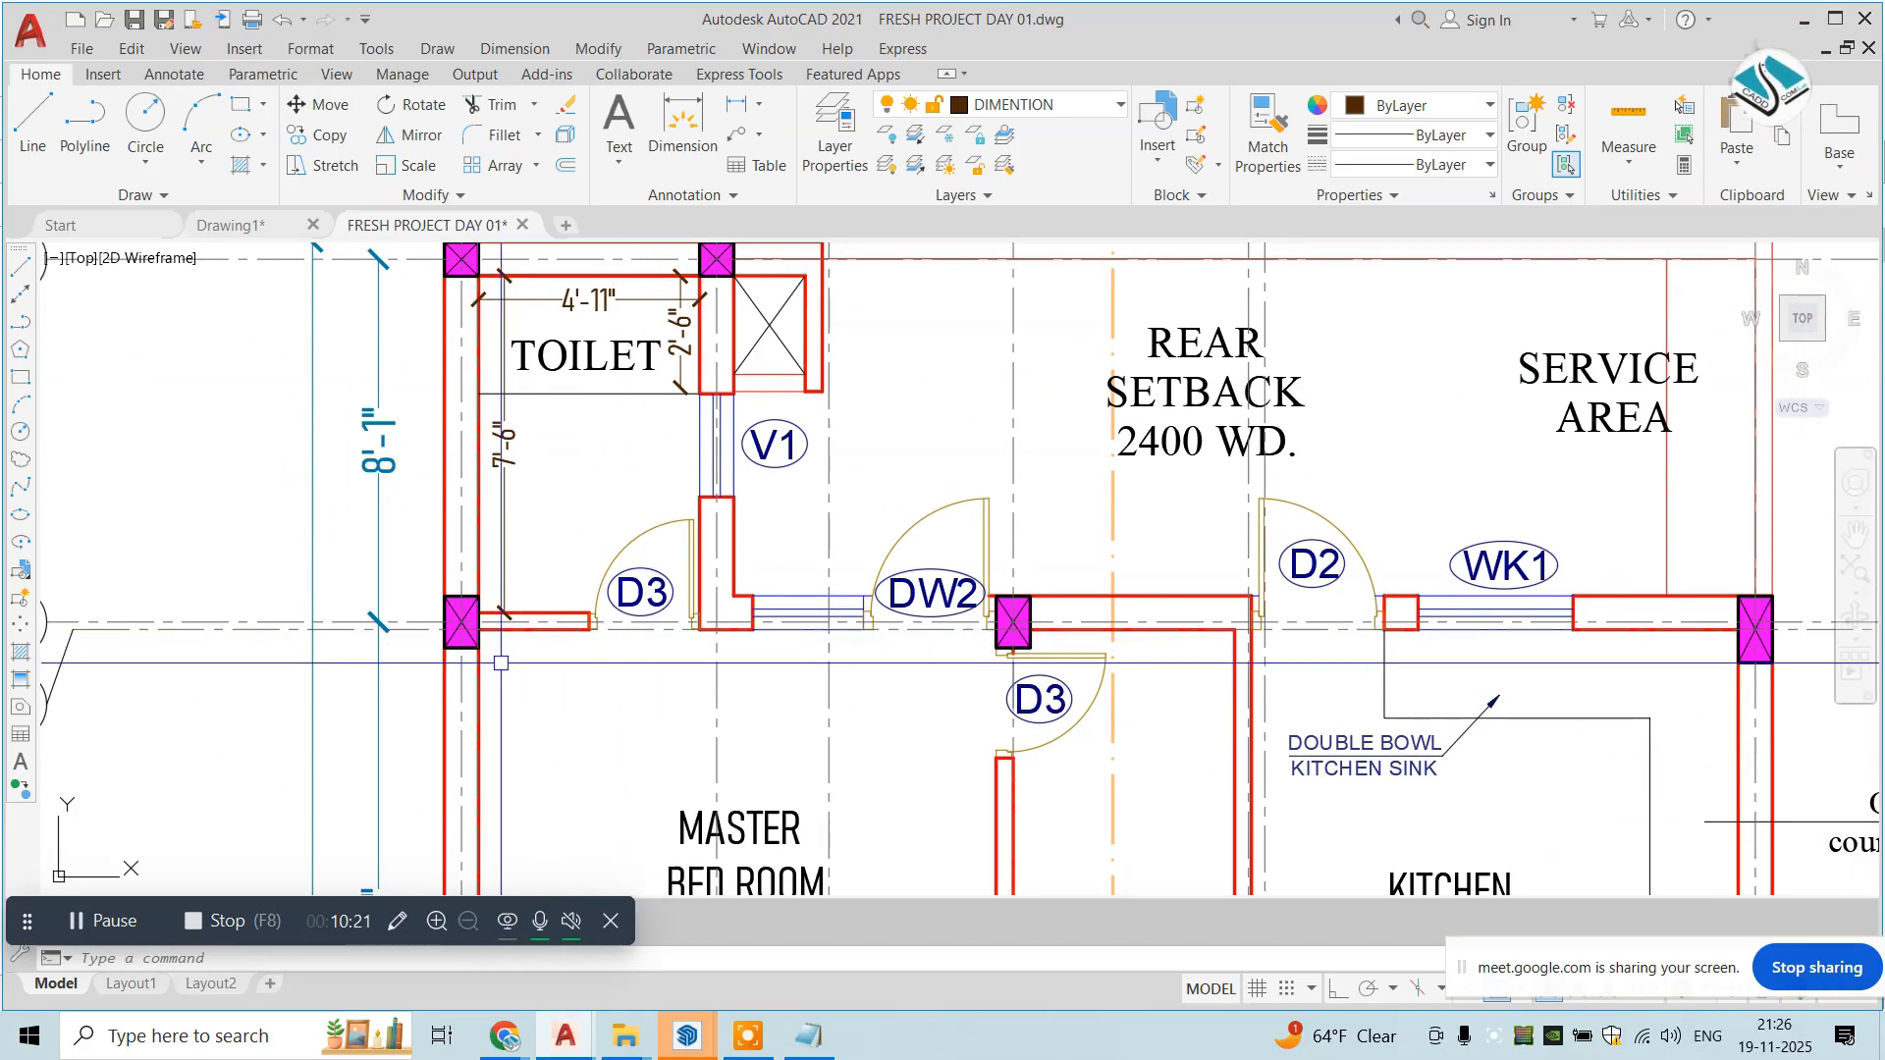
{"action": "scroll", "coordinate": [498, 630], "scroll_direction": "up", "scroll_amount": 2}
{"action": "key", "text": "Return"}
{"action": "left_click", "coordinate": [470, 605]}
{"action": "left_click", "coordinate": [638, 606]}
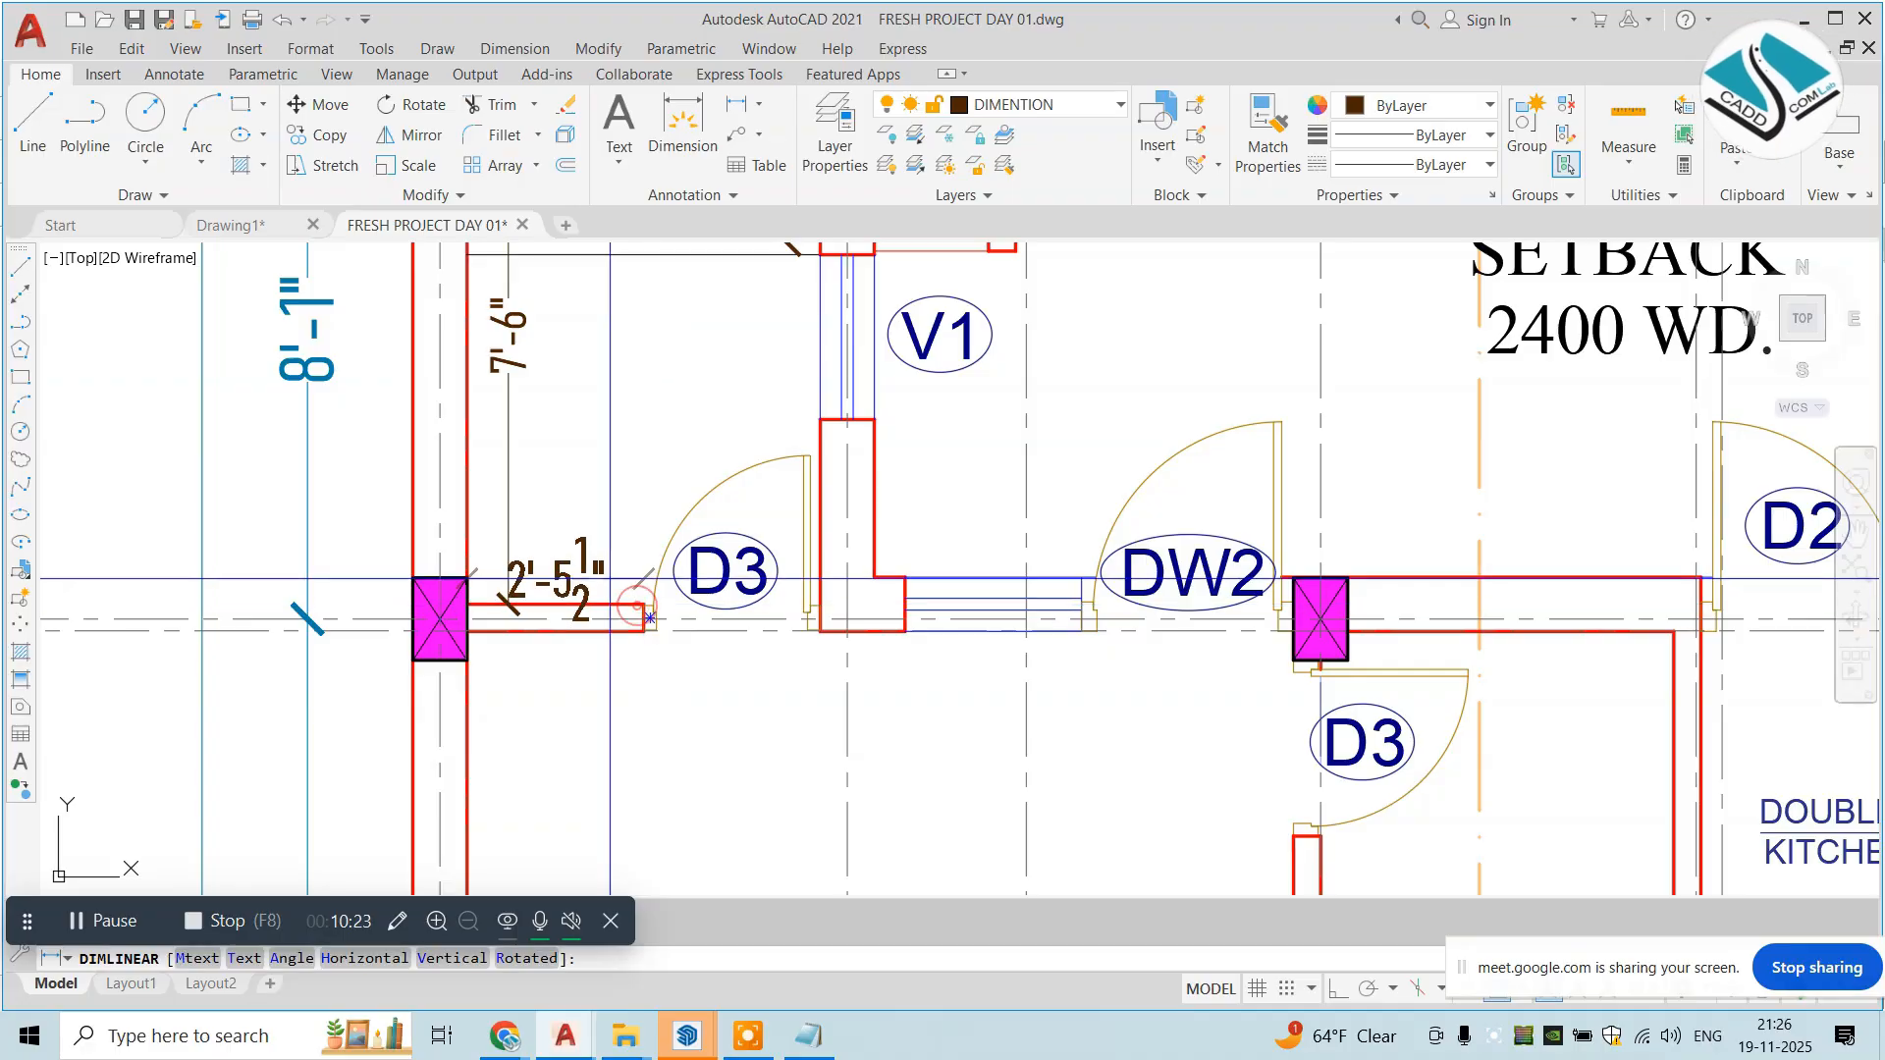
{"action": "left_click", "coordinate": [611, 570]}
Step: Dimension the rear setback's width from the toilet's outer wall face to grid line 08, above the REAR SETBACK label
{"action": "scroll", "coordinate": [786, 550], "scroll_direction": "down", "scroll_amount": 2}
{"action": "middle_click_drag", "start_coordinate": [785, 549], "coordinate": [526, 593]}
{"action": "key", "text": "Return"}
{"action": "left_click", "coordinate": [572, 427]}
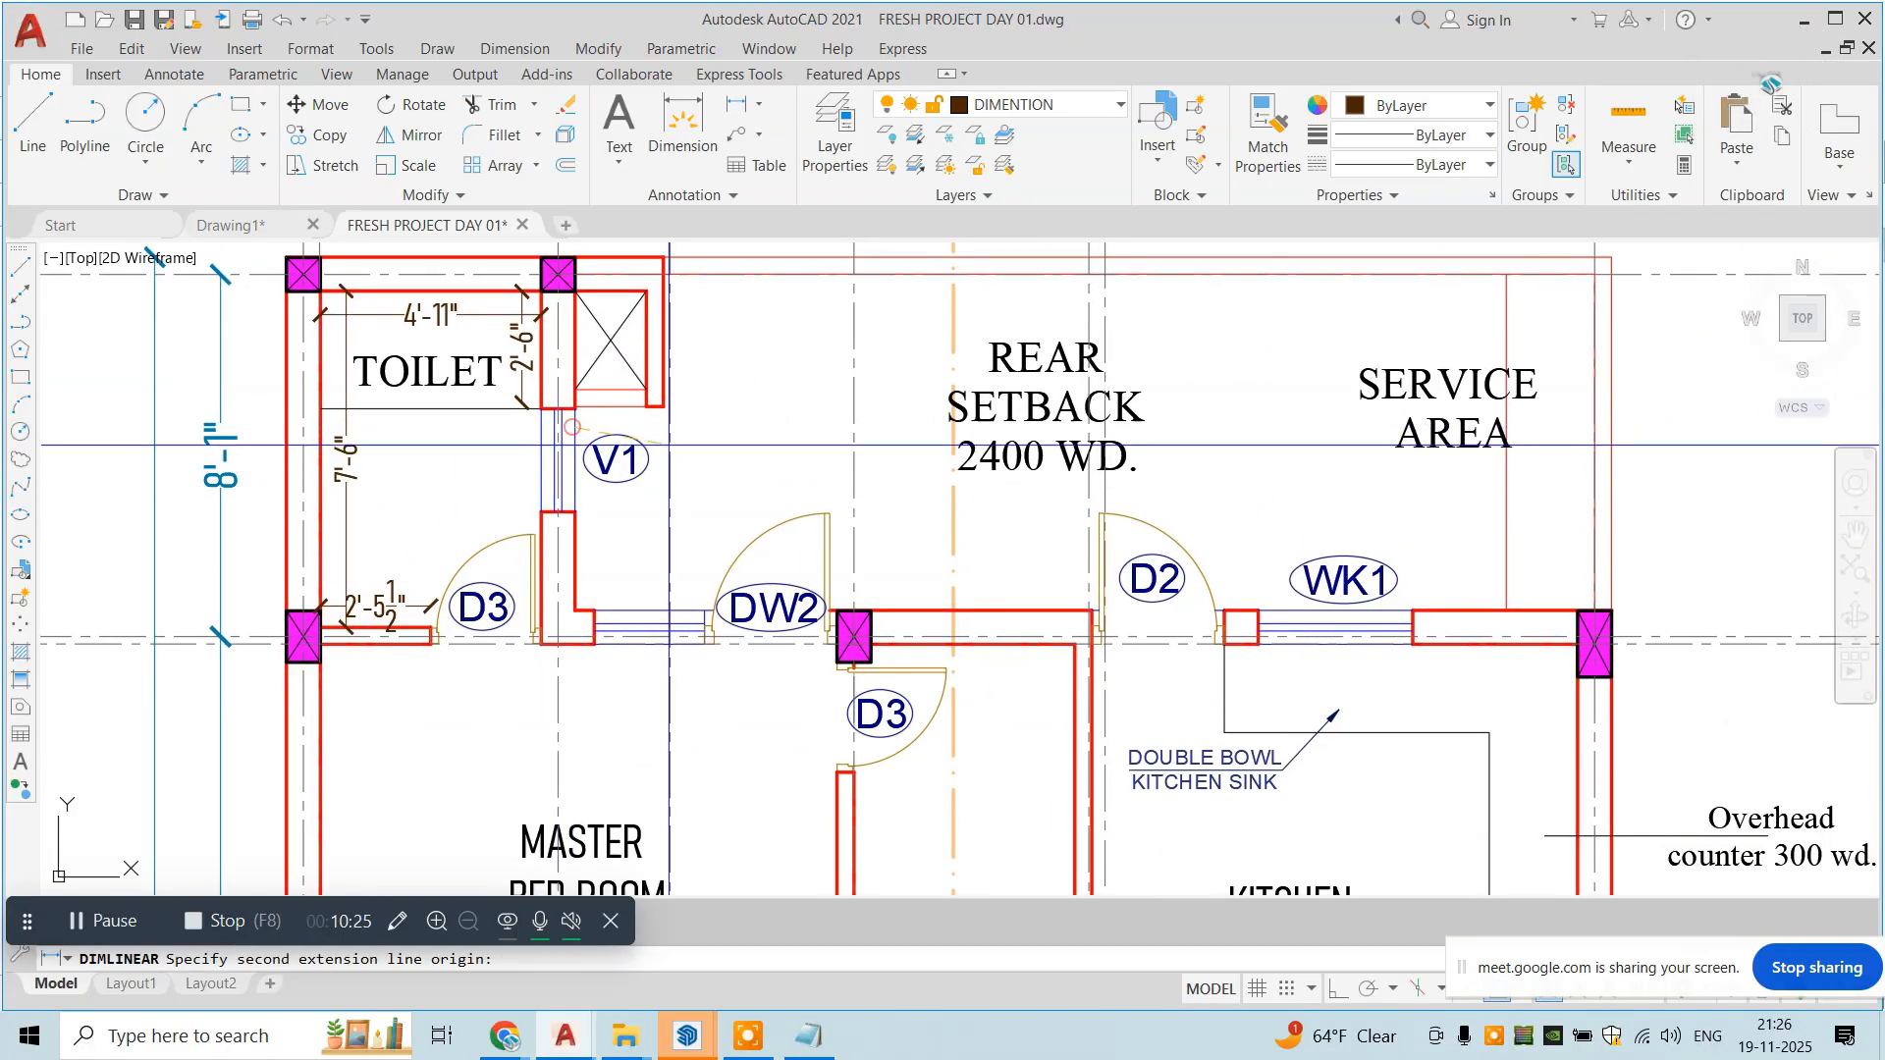
{"action": "middle_click_drag", "start_coordinate": [670, 445], "coordinate": [591, 478]}
{"action": "left_click", "coordinate": [1507, 464]}
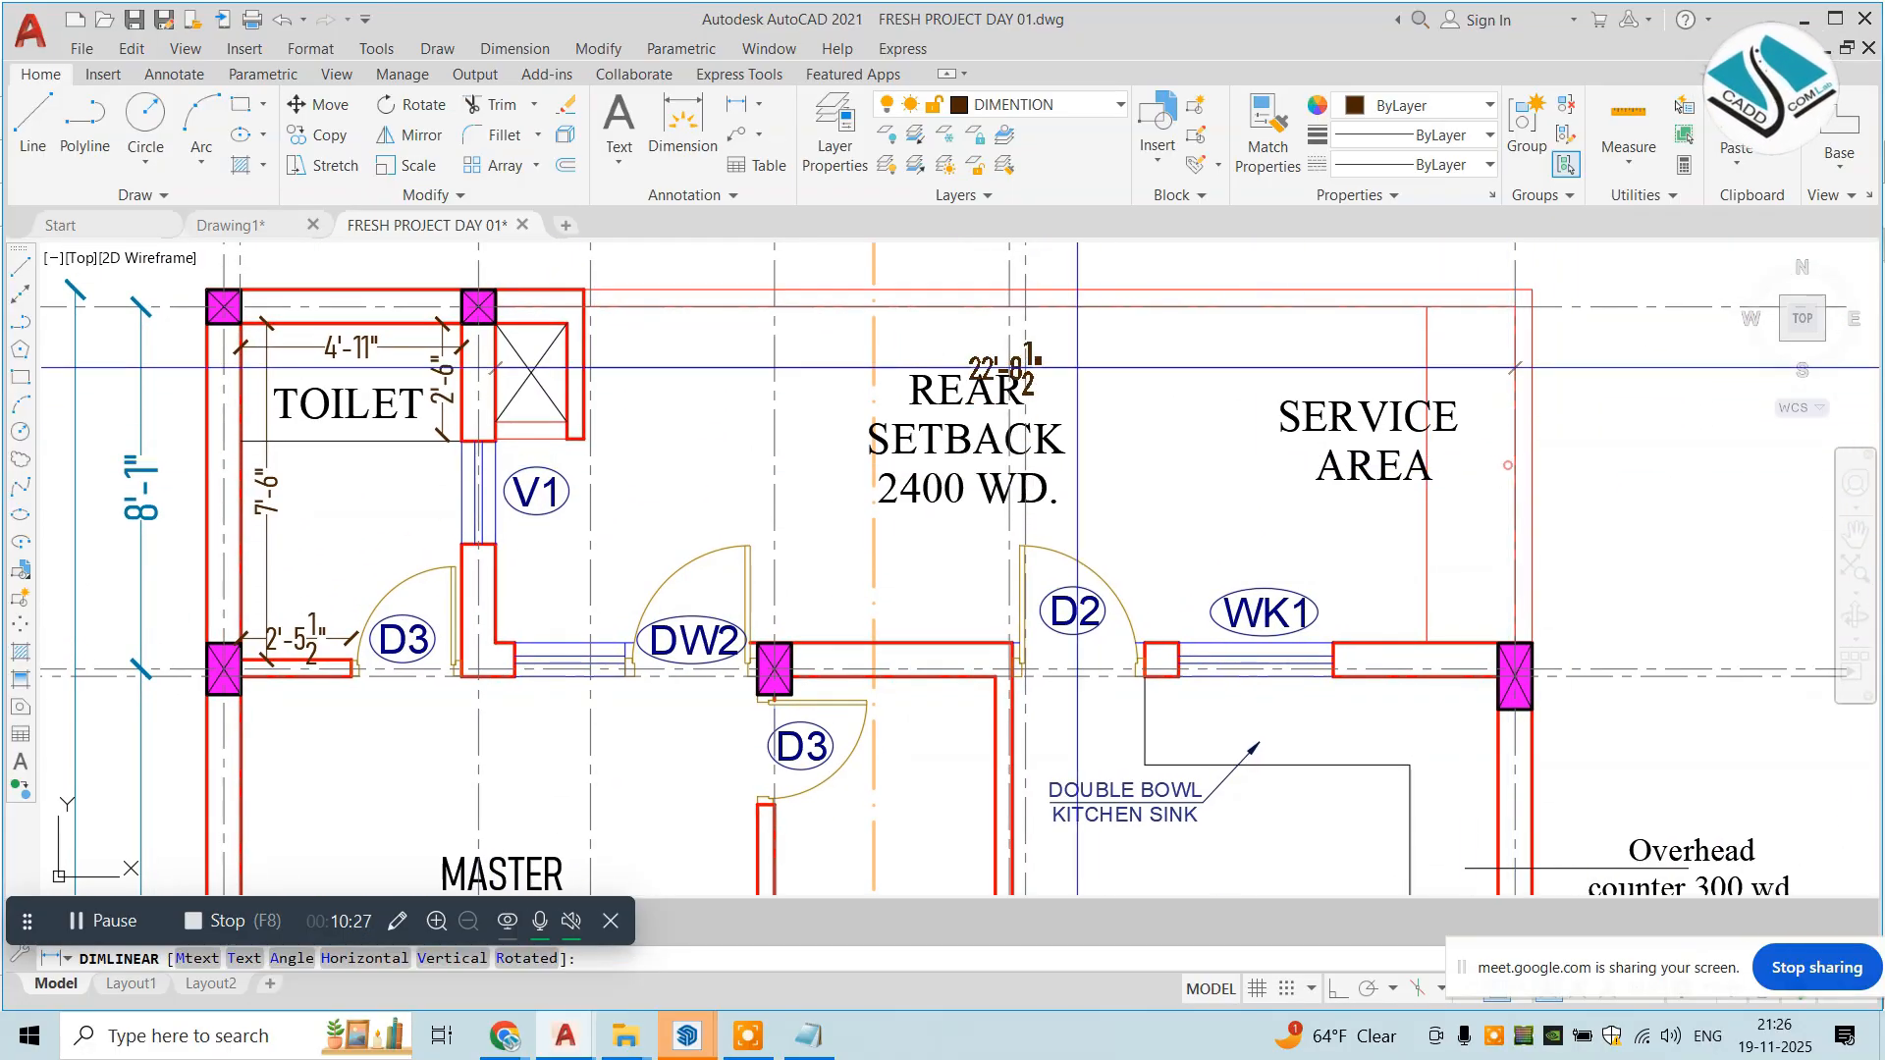
{"action": "left_click", "coordinate": [1058, 341]}
Step: Dimension the rear setback's depth from grid line A to the kitchen wall between door D2 and window WK1
{"action": "key", "text": "Return"}
{"action": "left_click", "coordinate": [1118, 309]}
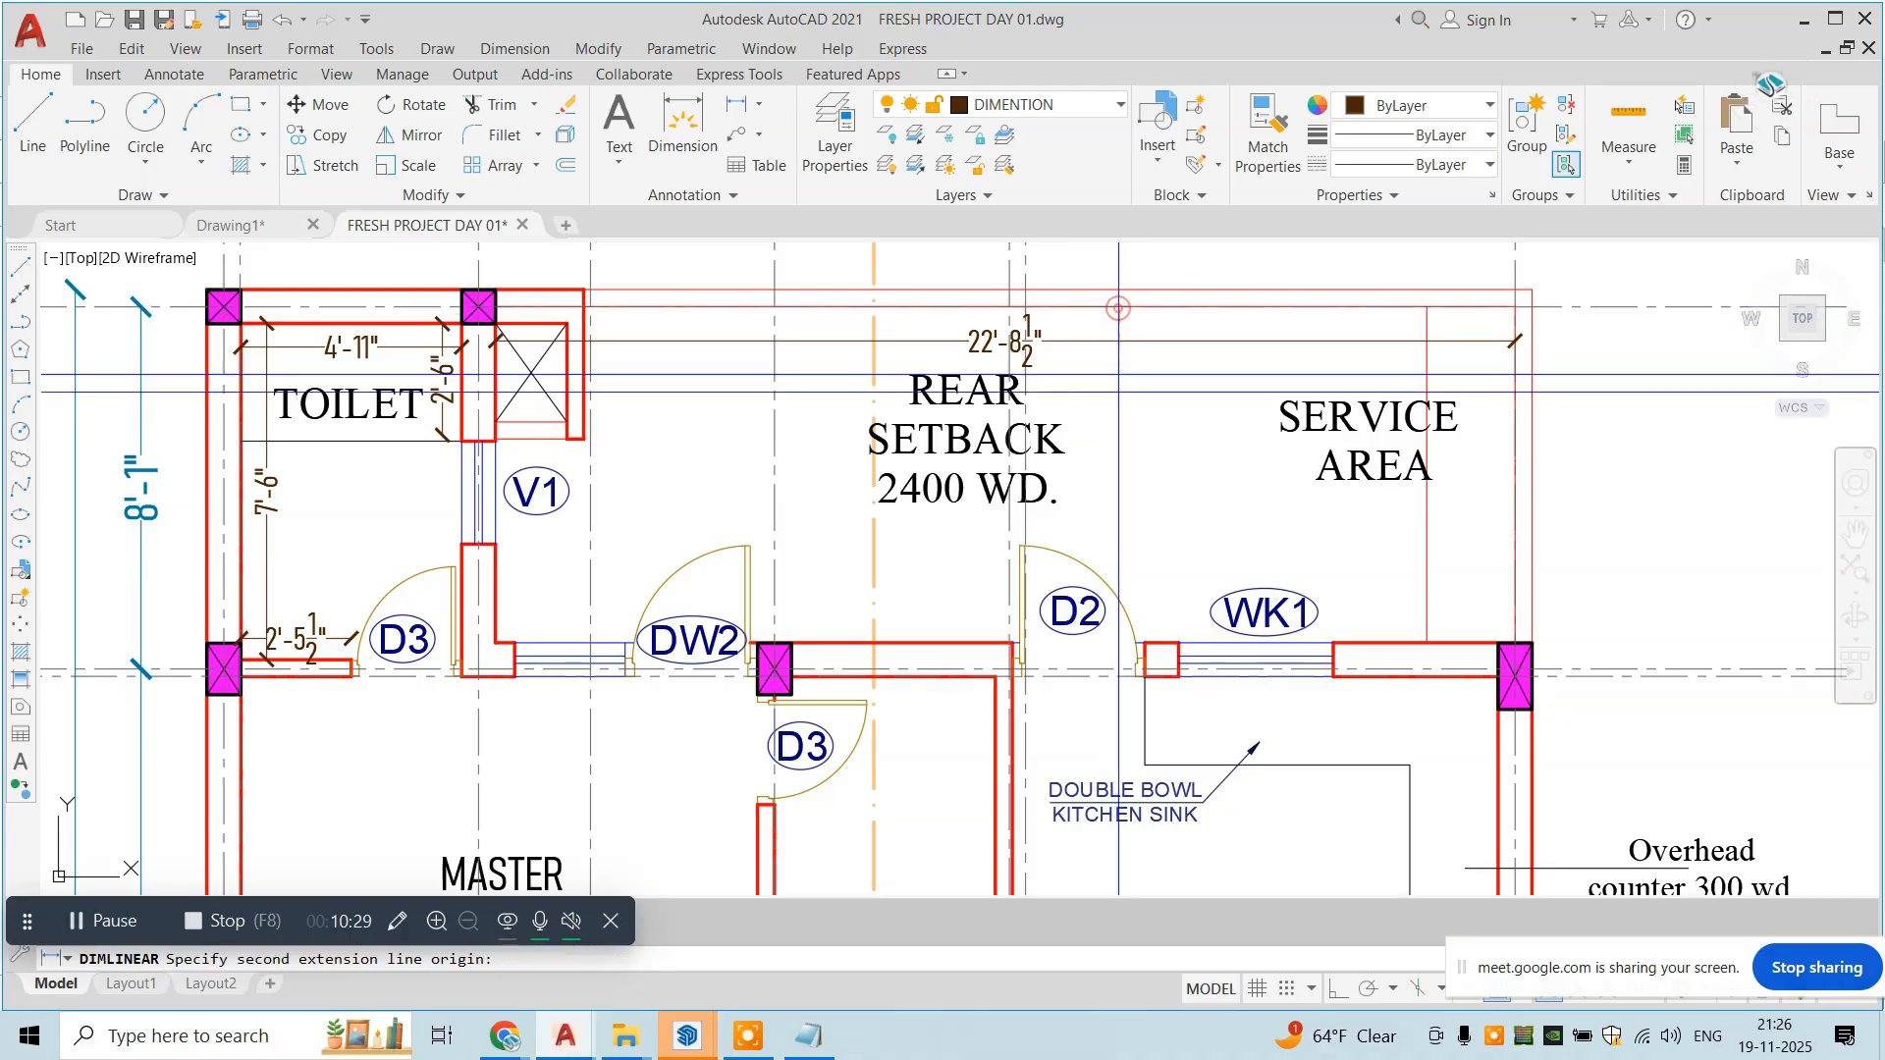
{"action": "left_click", "coordinate": [1145, 644]}
{"action": "left_click", "coordinate": [1169, 471]}
Step: Dimension the kitchen's rear wall segment between window WK1 and the corner column, placed on the service area side
{"action": "scroll", "coordinate": [1406, 674], "scroll_direction": "up", "scroll_amount": 2}
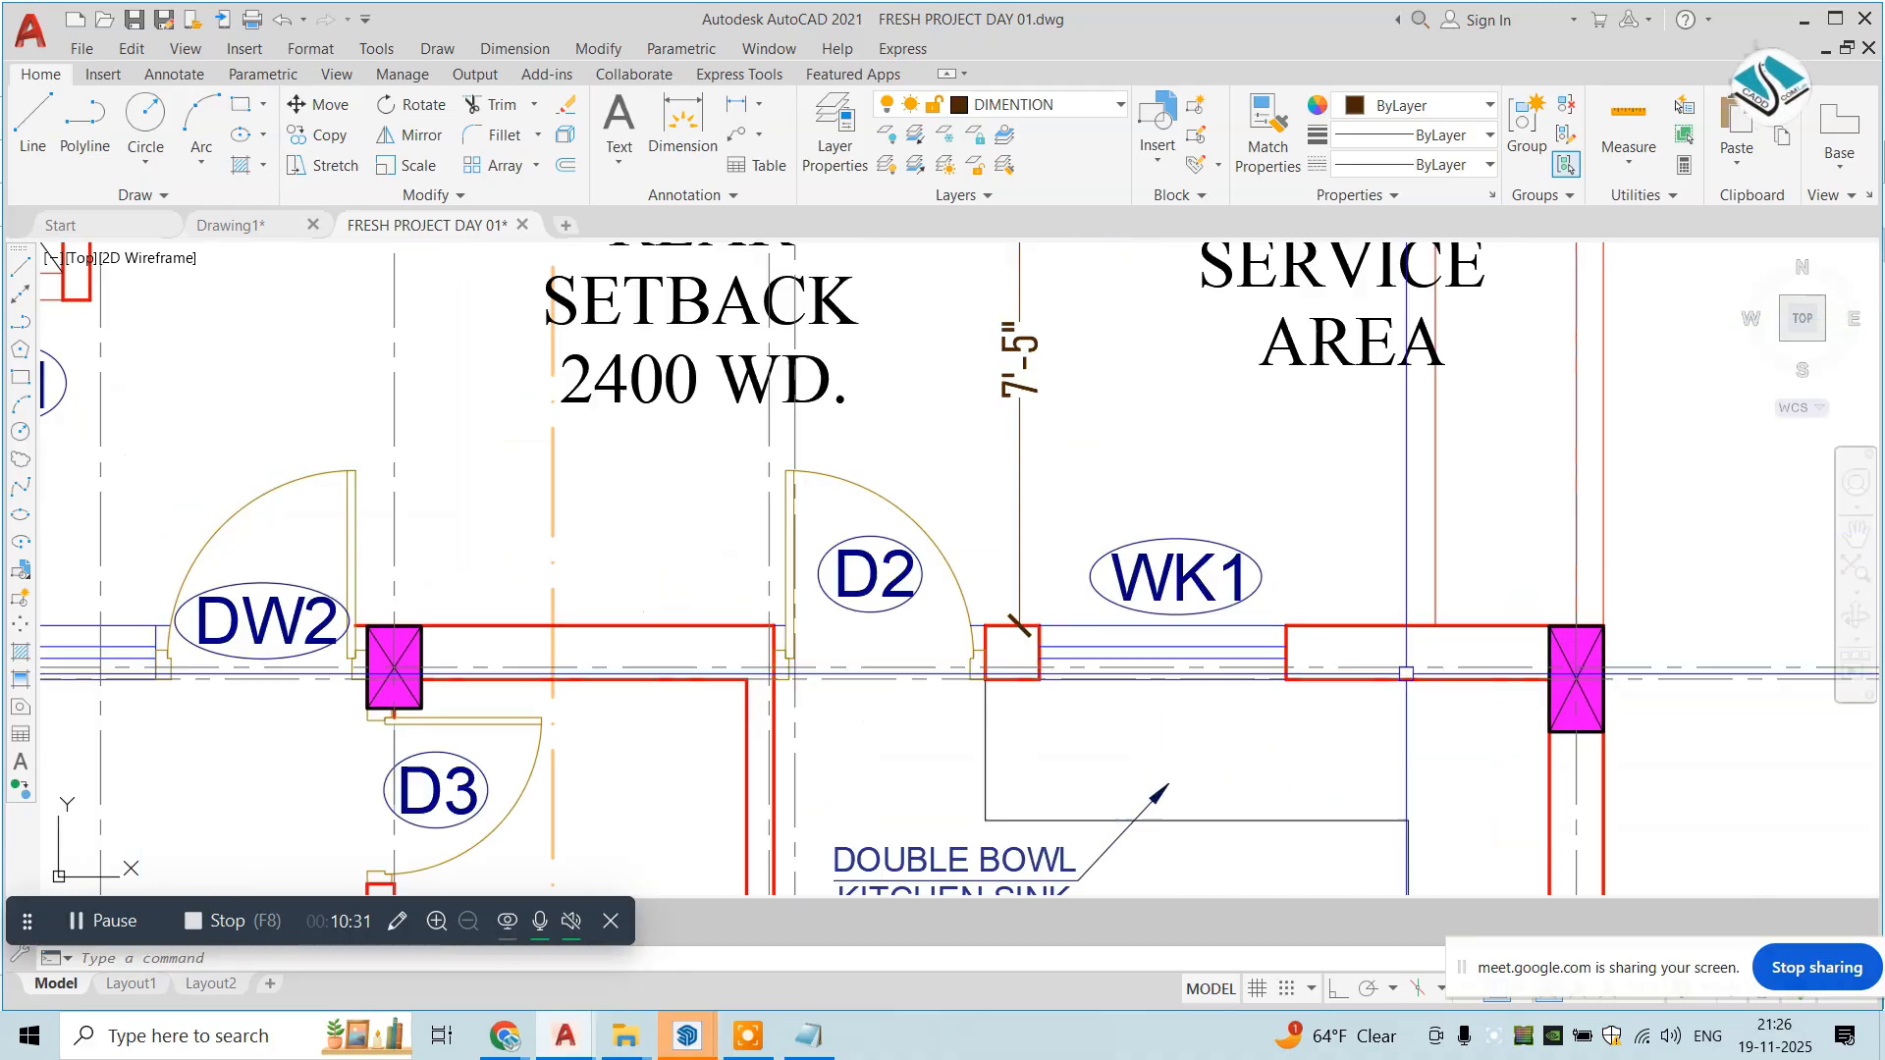
{"action": "scroll", "coordinate": [1406, 674], "scroll_direction": "up", "scroll_amount": 2}
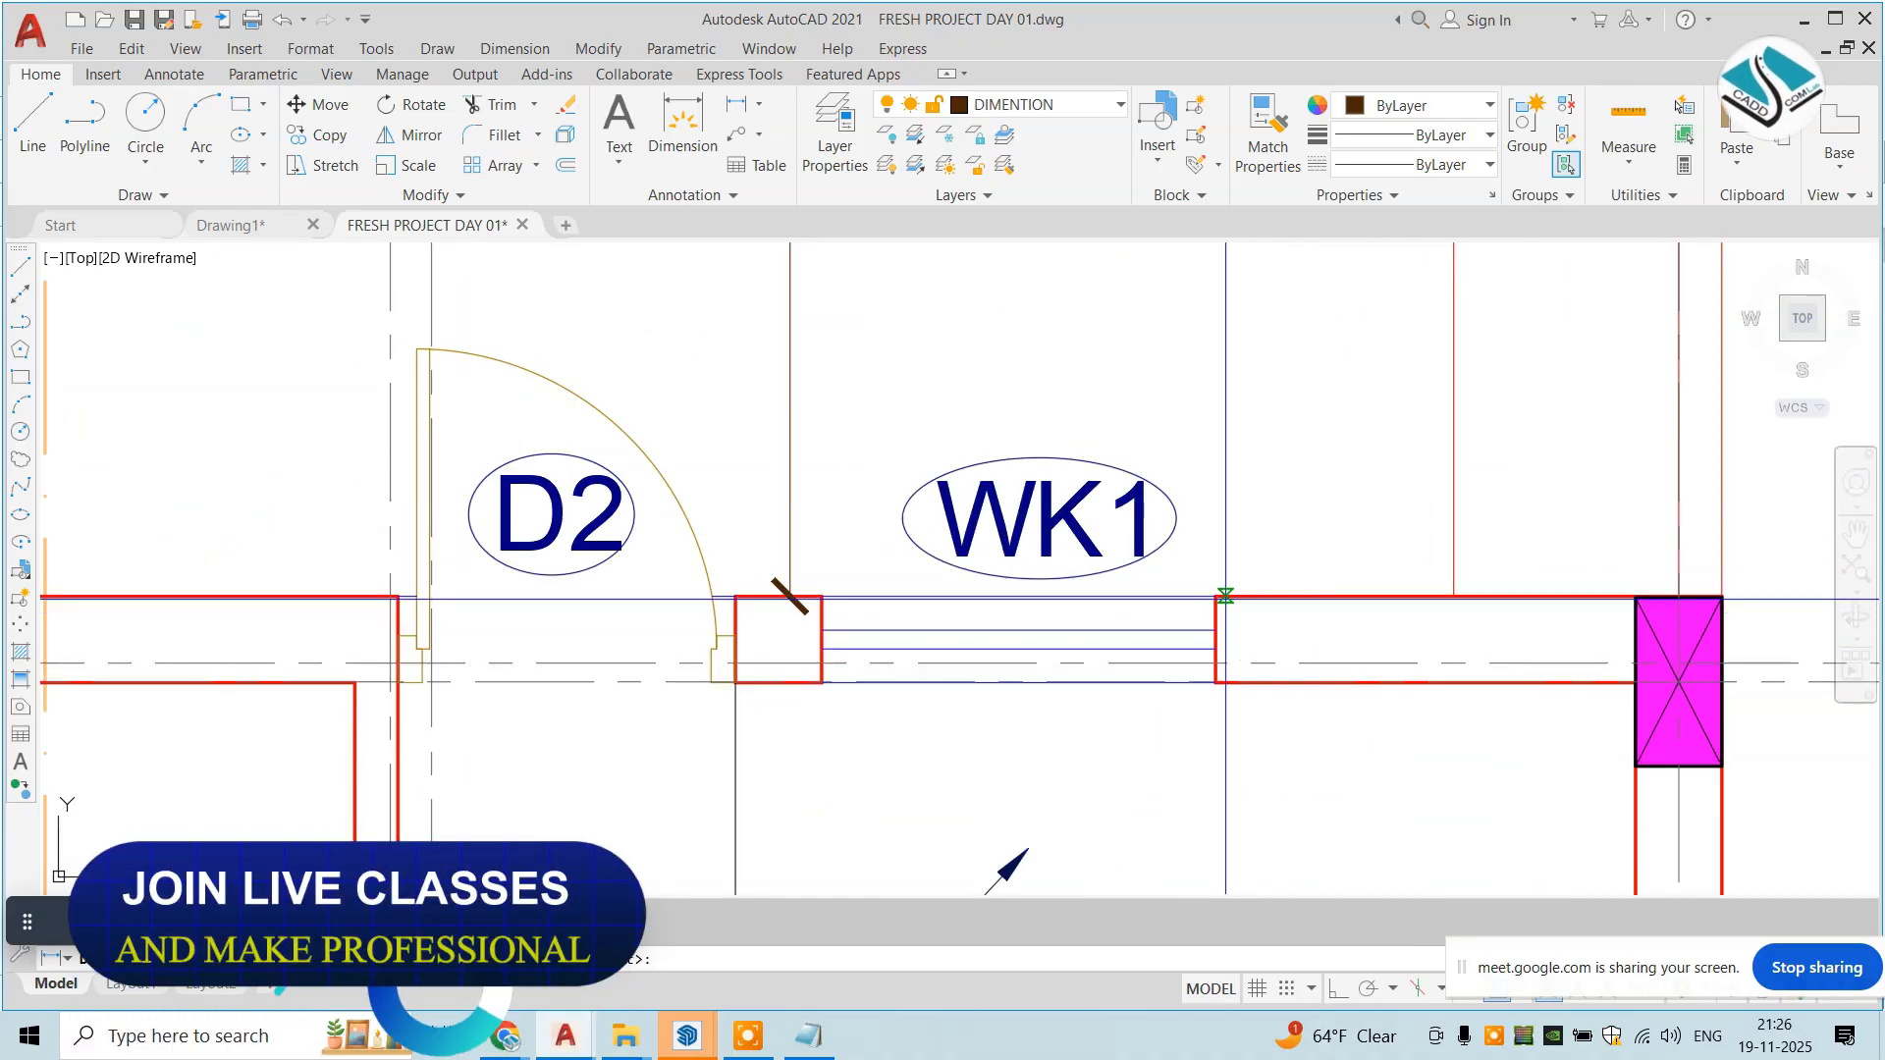
{"action": "left_click", "coordinate": [1636, 597]}
{"action": "left_click", "coordinate": [1539, 544]}
{"action": "scroll", "coordinate": [1114, 583], "scroll_direction": "down", "scroll_amount": 2}
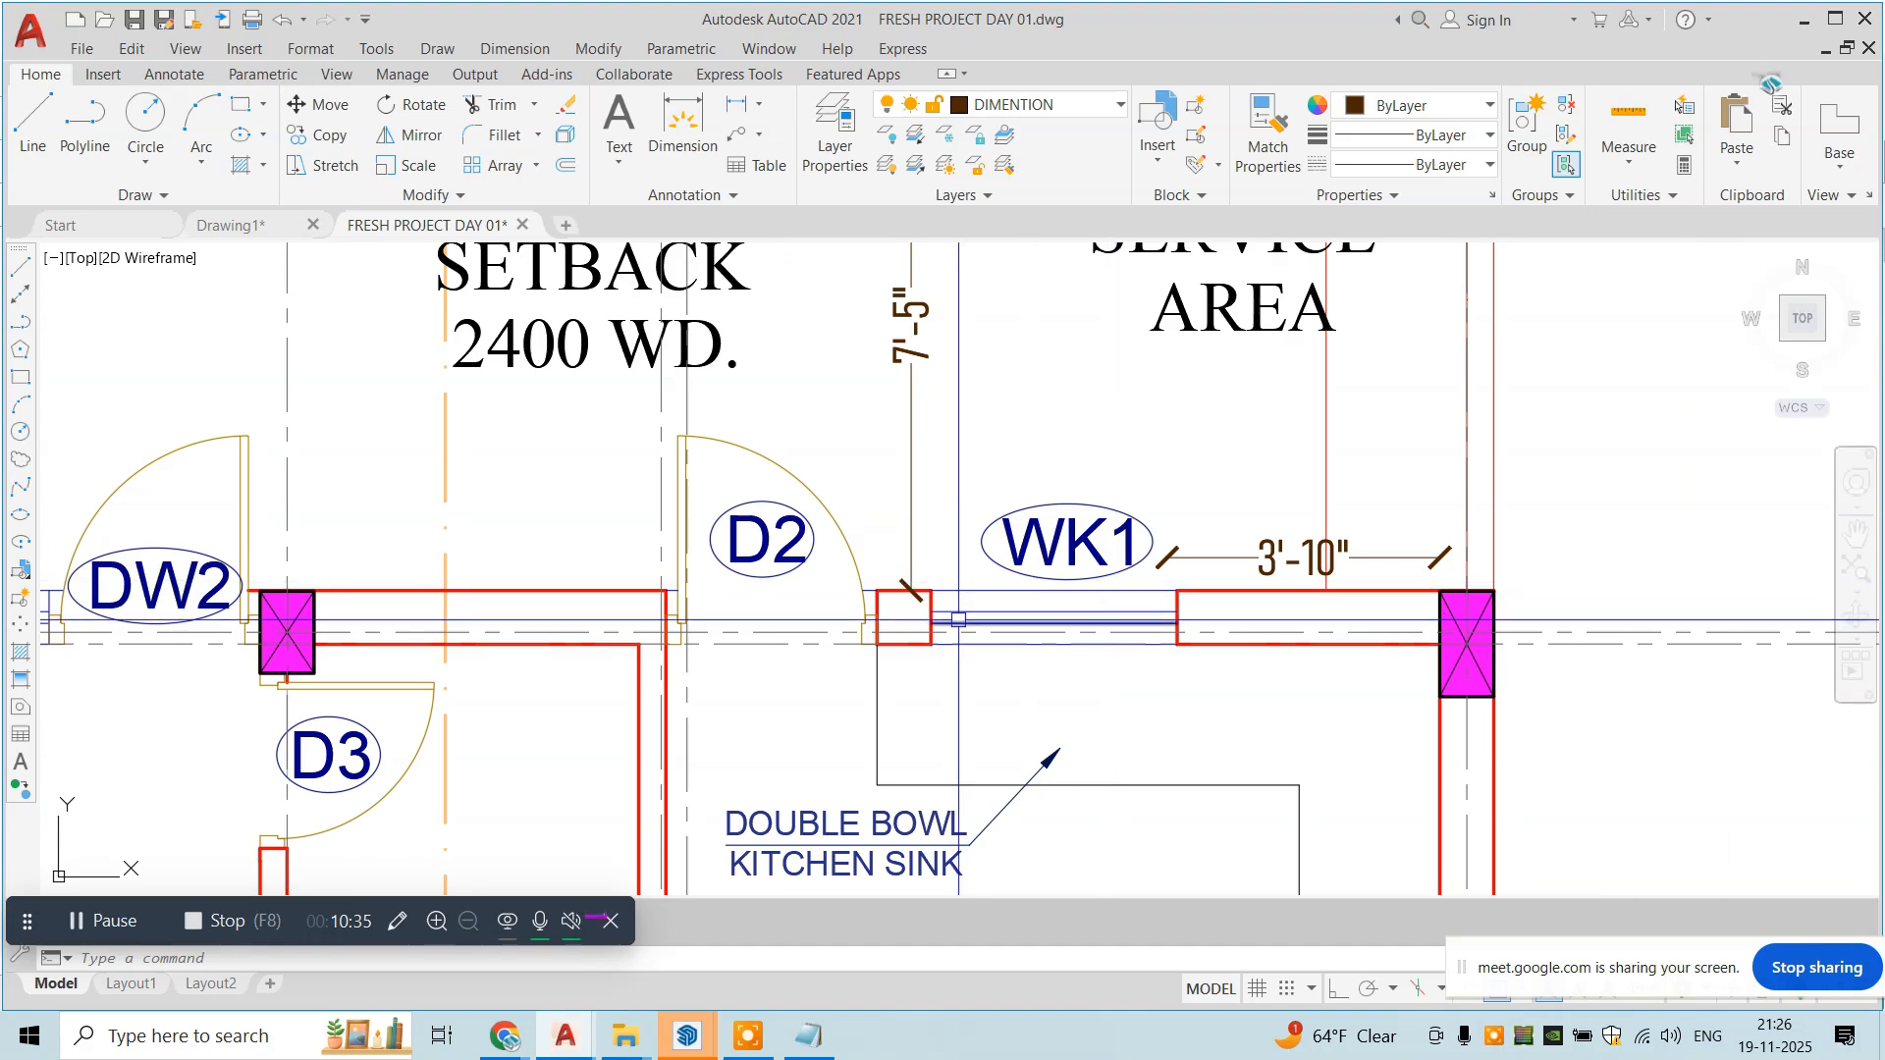
Step: Dimension the short wall return between the toilet wall below ventilator V1 and opening DW2, placed above the wall
{"action": "mouse_move", "coordinate": [662, 648]}
{"action": "middle_mouse_down"}
{"action": "mouse_move", "coordinate": [1011, 524]}
{"action": "mouse_move", "coordinate": [1322, 598]}
{"action": "middle_mouse_up"}
{"action": "scroll", "coordinate": [599, 546], "scroll_direction": "up", "scroll_amount": 2}
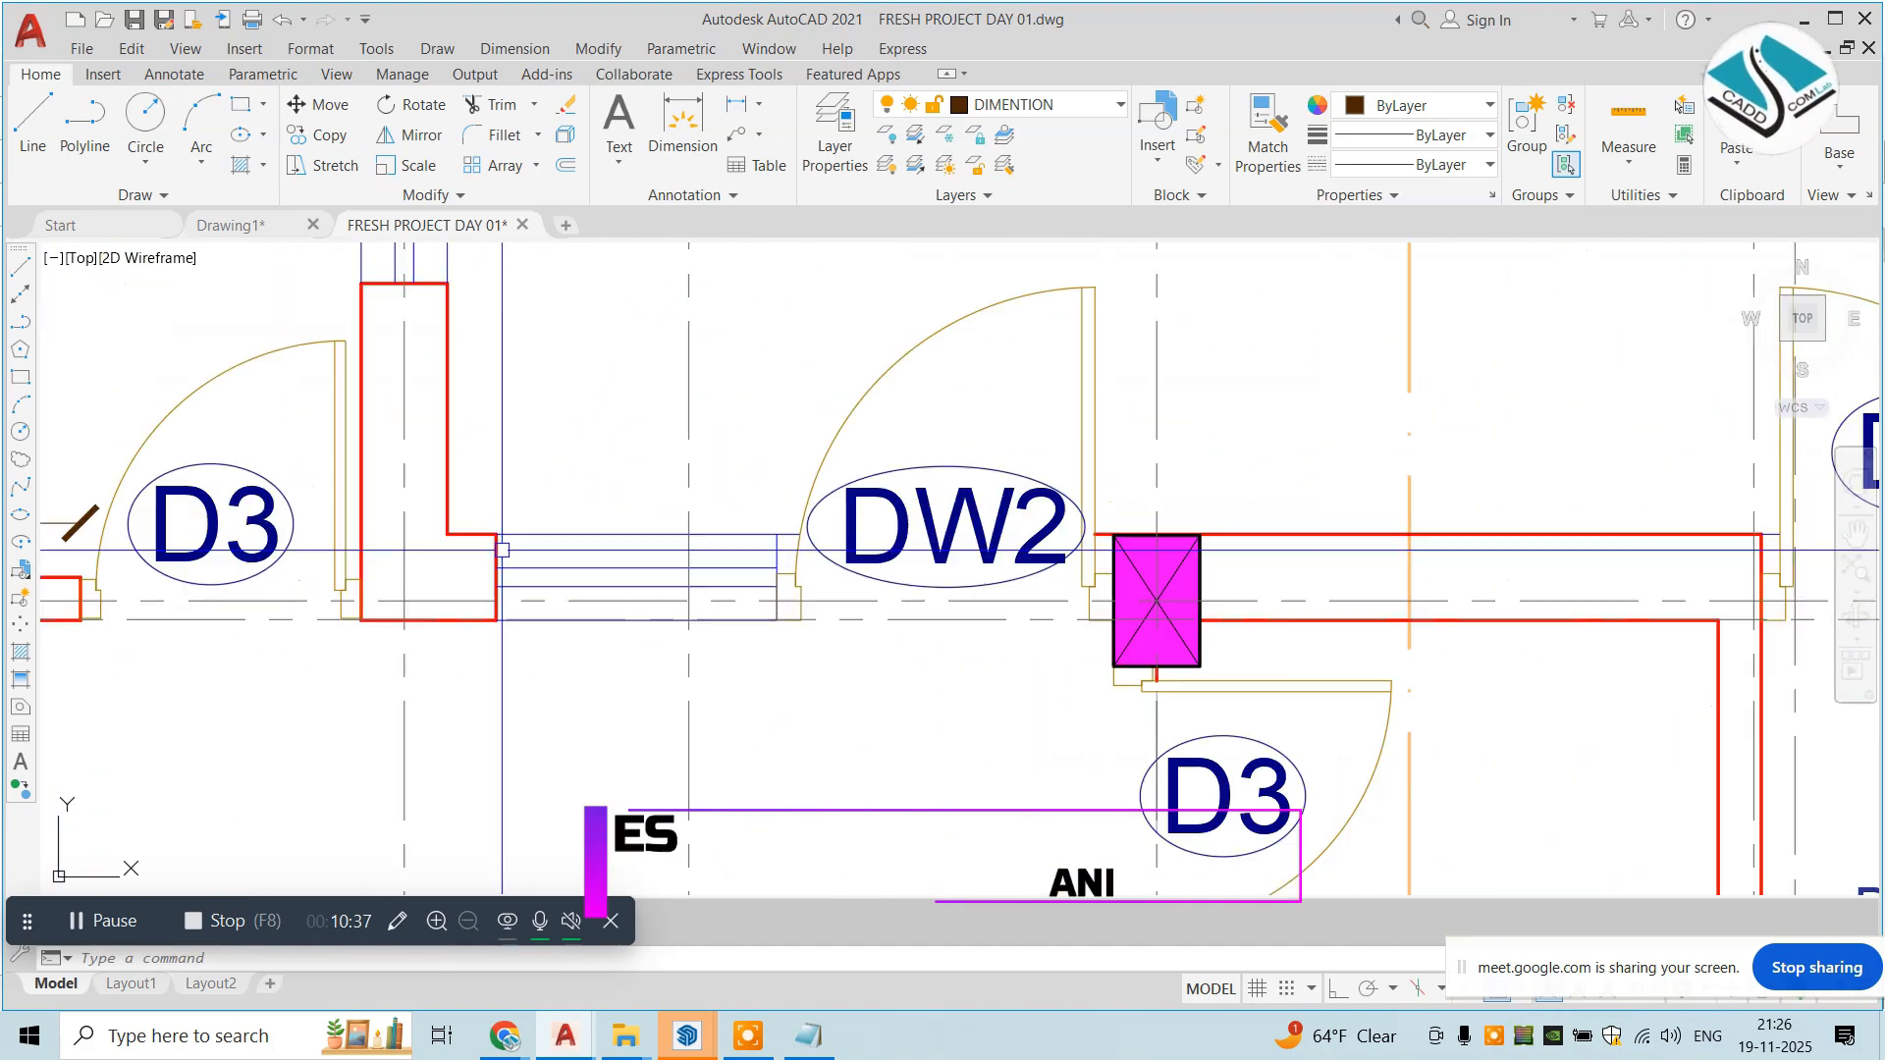
{"action": "key", "text": "Return"}
{"action": "left_click", "coordinate": [447, 534]}
{"action": "left_click", "coordinate": [496, 534]}
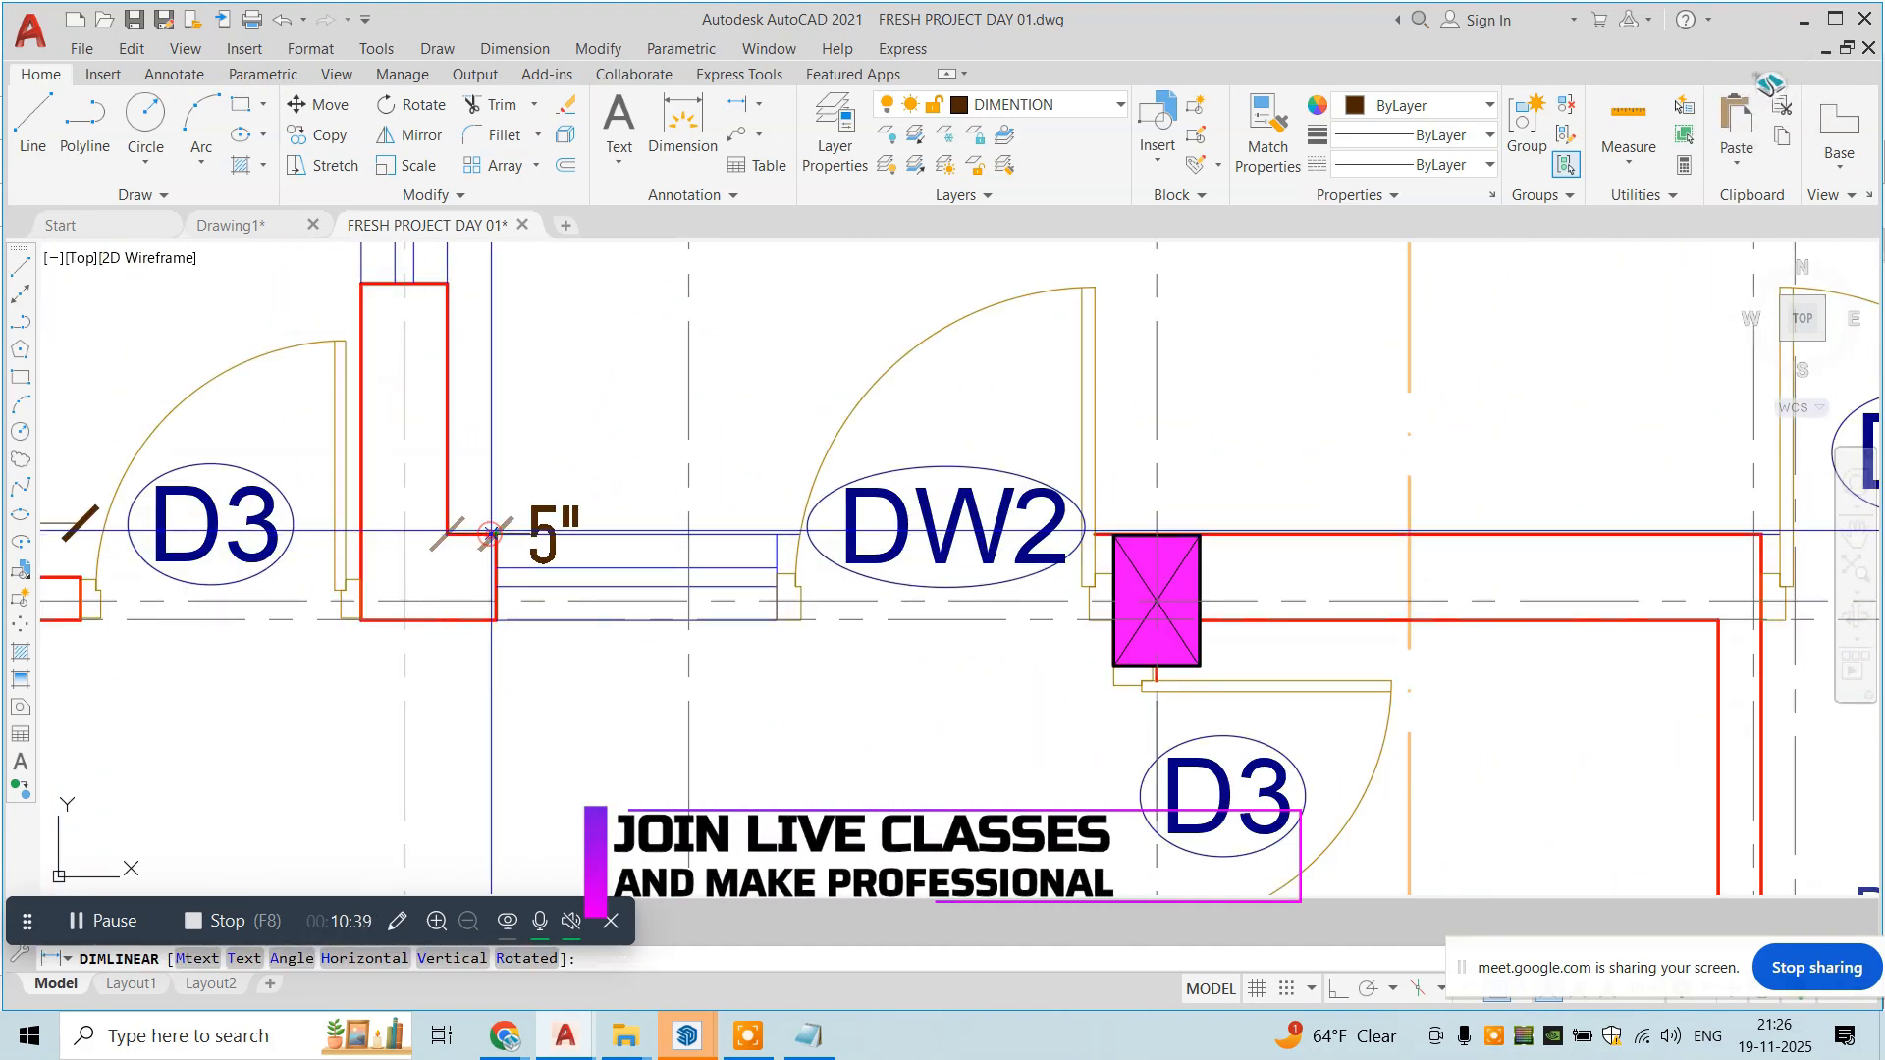
{"action": "left_click", "coordinate": [490, 494]}
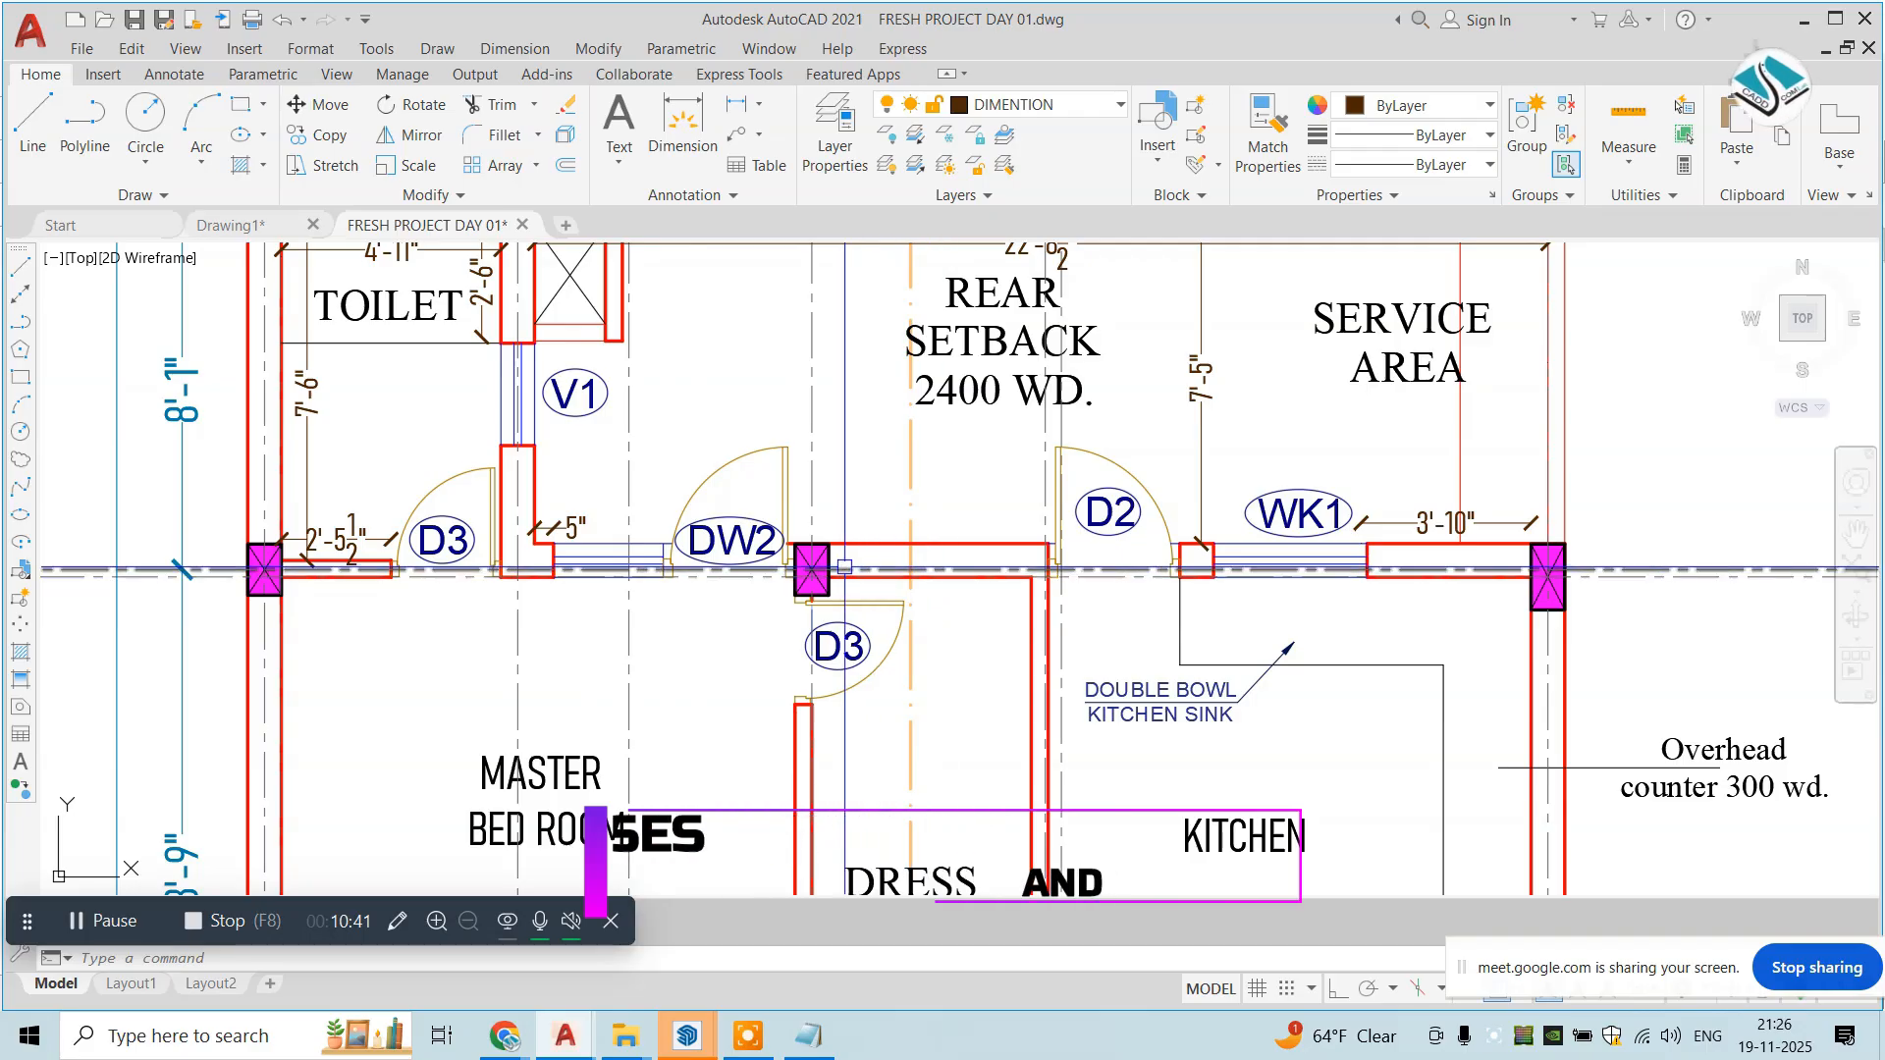
Step: Dimension the master bedroom's length from its rear wall to the niche line, and its width from the outer wall to the dress wall
{"action": "scroll", "coordinate": [611, 538], "scroll_direction": "down", "scroll_amount": 2}
{"action": "key", "text": "space"}
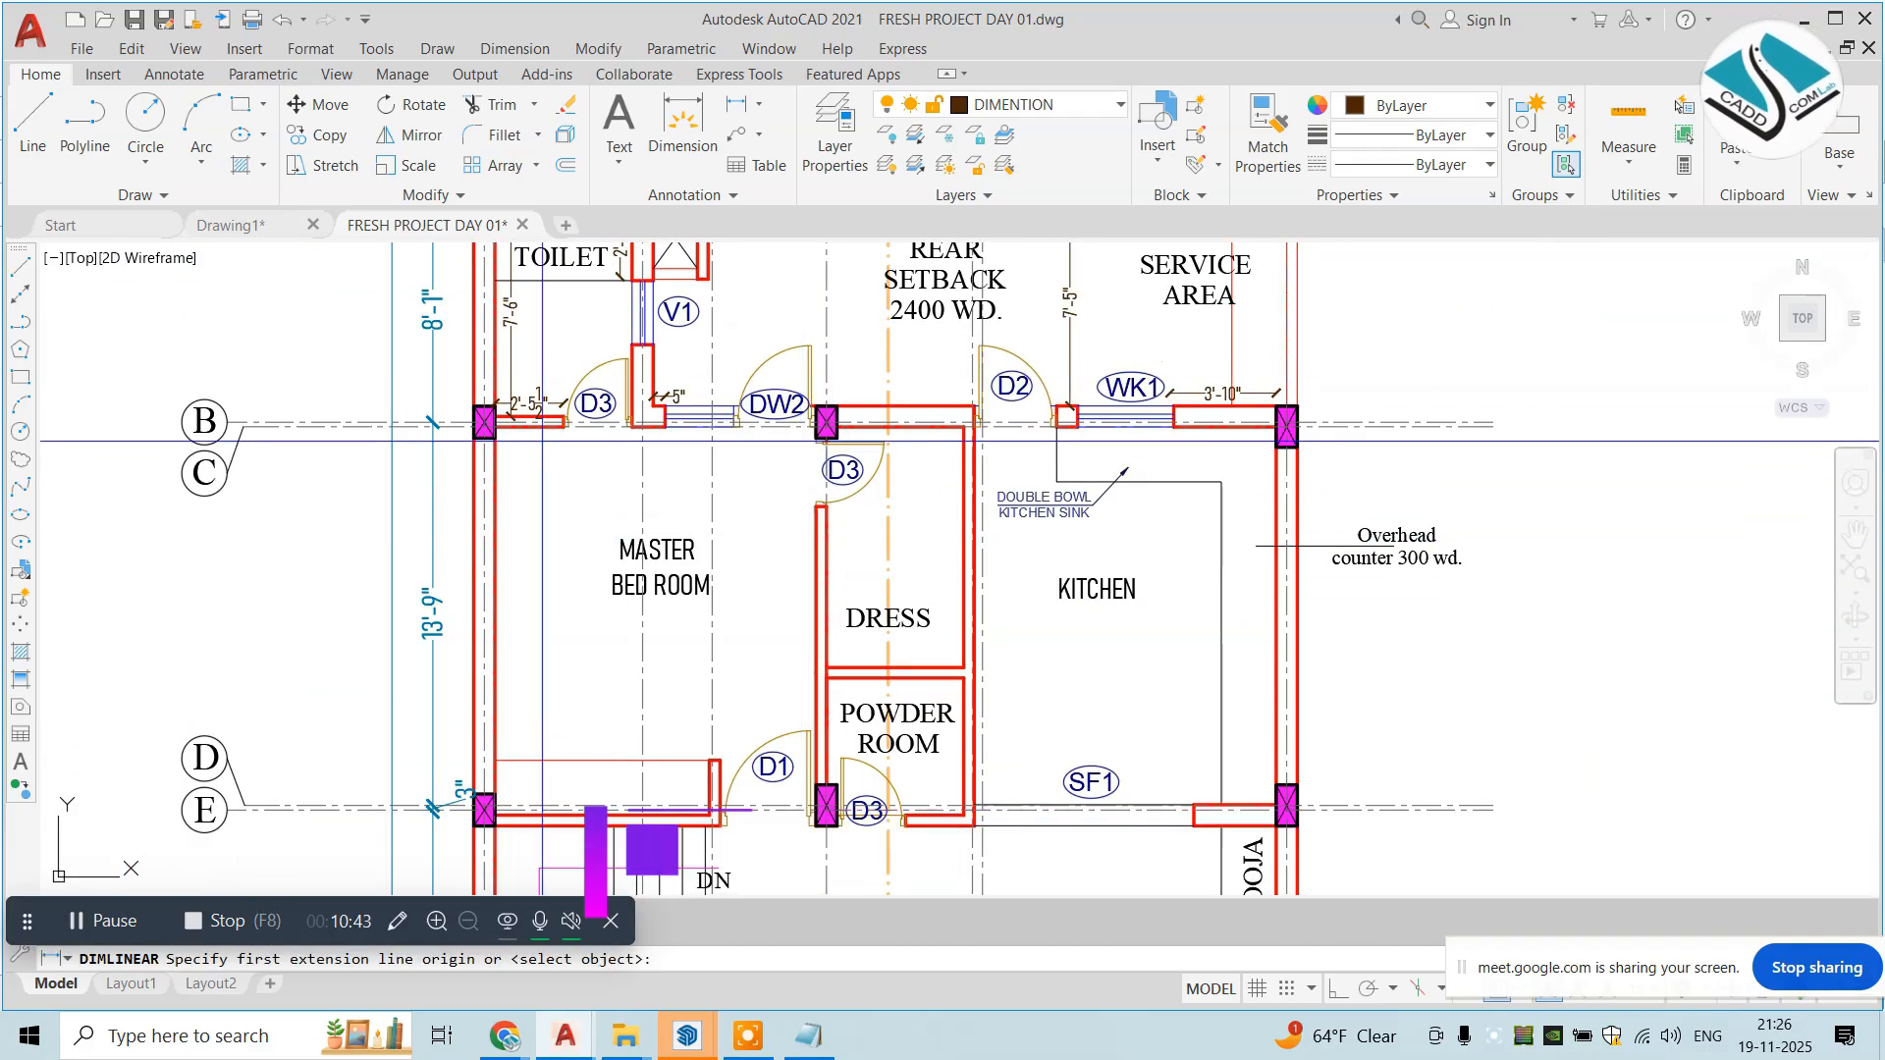
{"action": "left_click", "coordinate": [547, 761]}
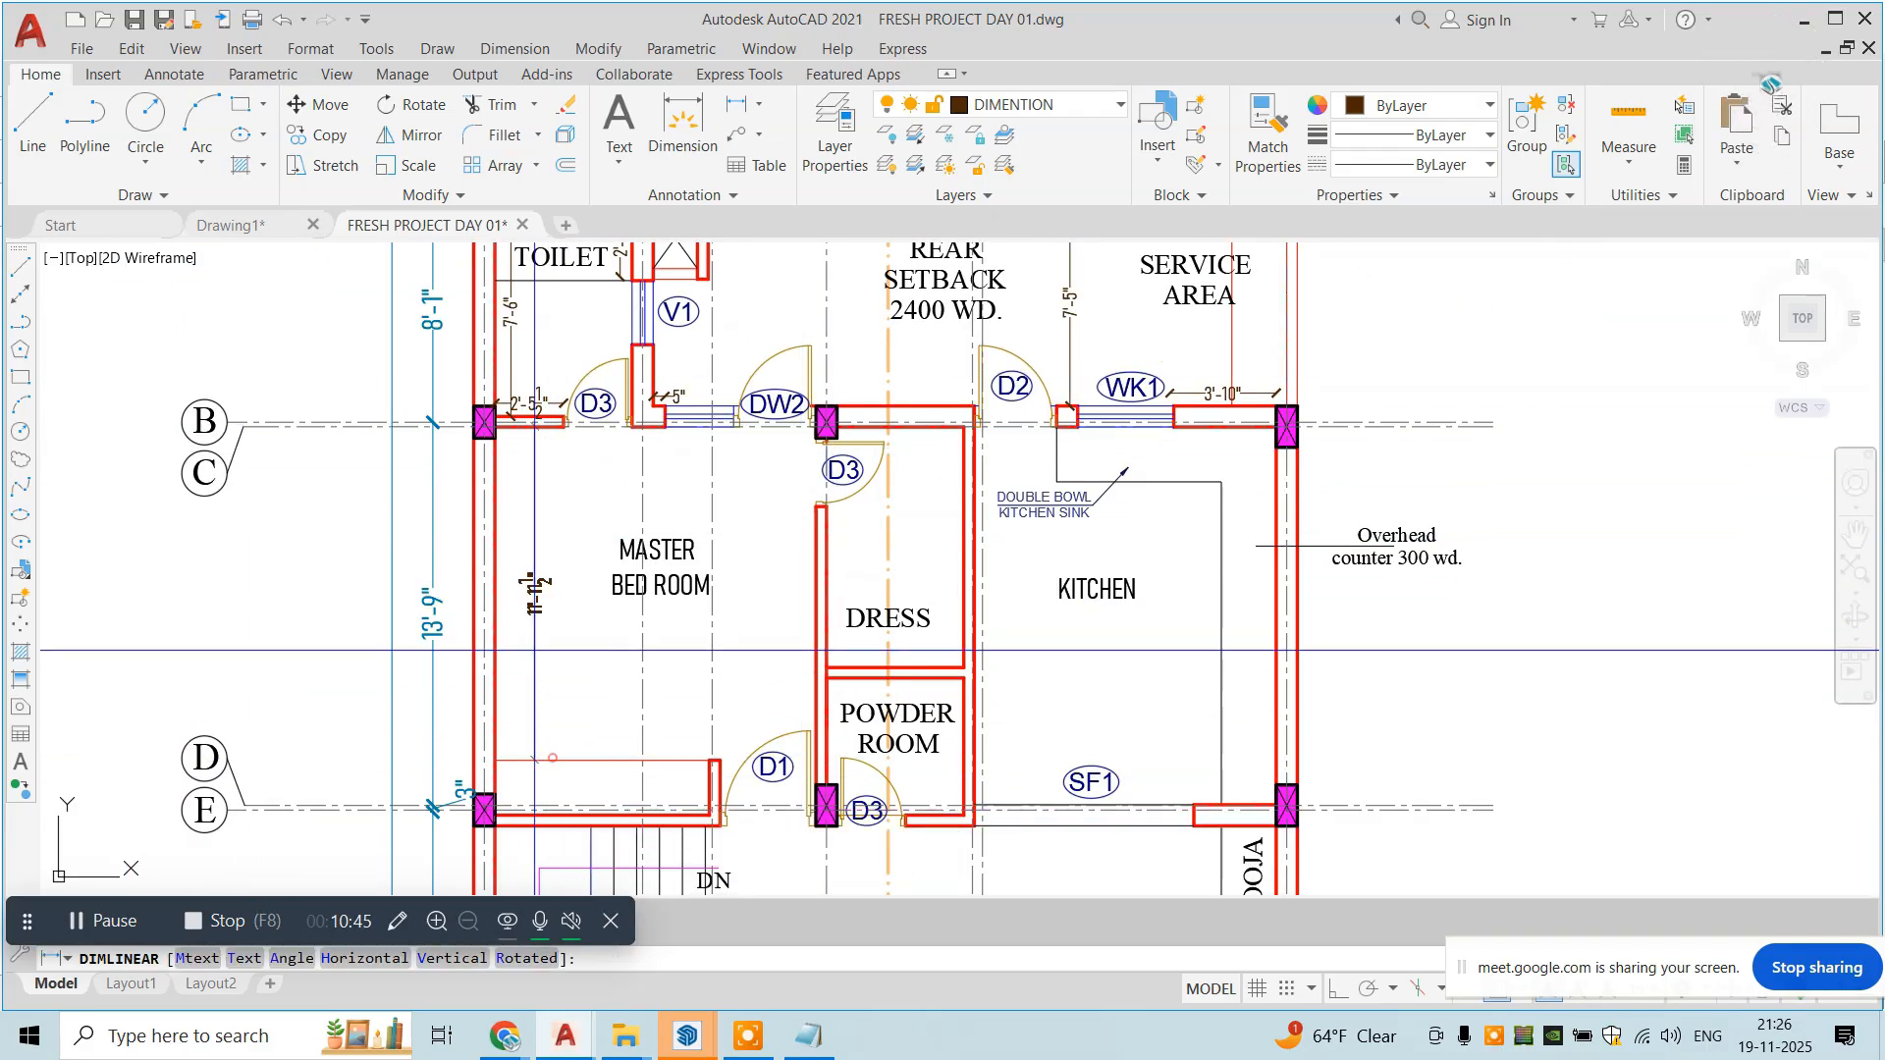
{"action": "left_click", "coordinate": [533, 651]}
{"action": "key", "text": "space"}
{"action": "left_click", "coordinate": [827, 568]}
{"action": "left_click", "coordinate": [712, 511]}
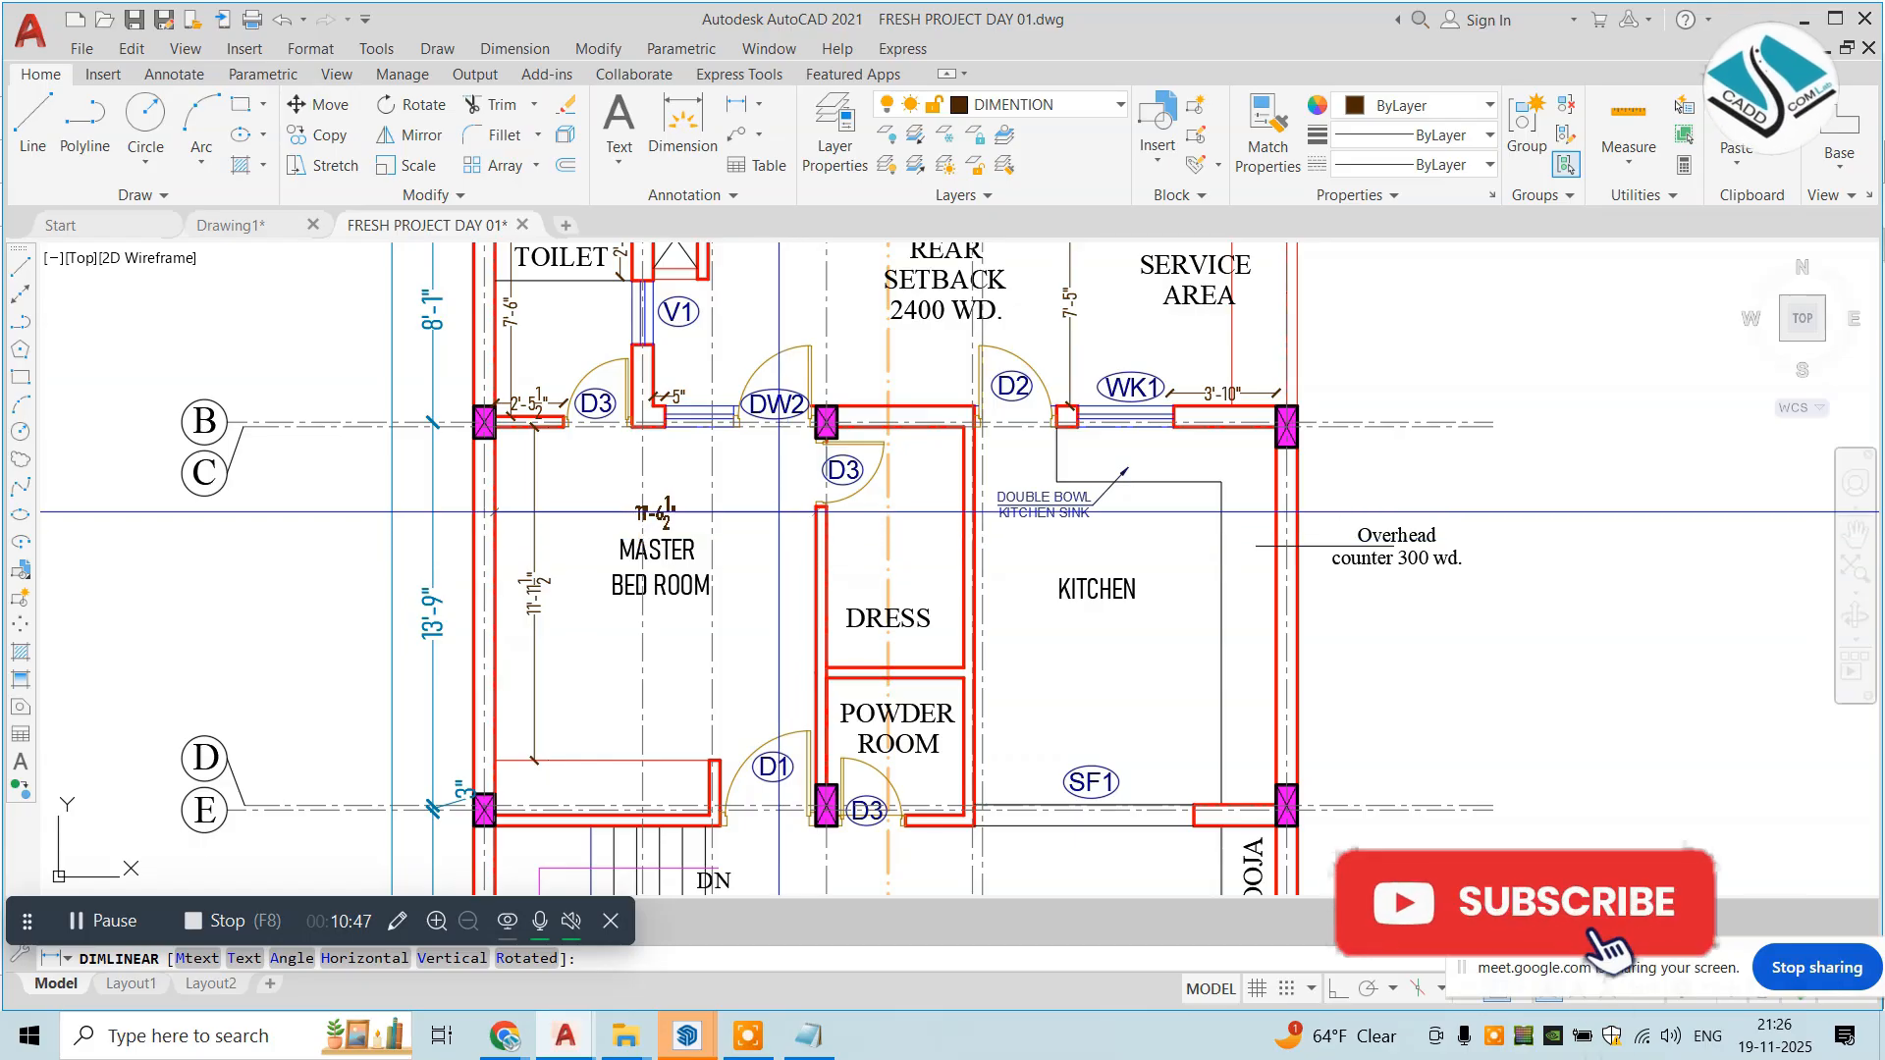
Step: Dimension the depth of the master bedroom's wall niche beside door D1, from its front line to the wall face
{"action": "middle_click_drag", "start_coordinate": [712, 562], "coordinate": [720, 504]}
{"action": "scroll", "coordinate": [611, 688], "scroll_direction": "up", "scroll_amount": 2}
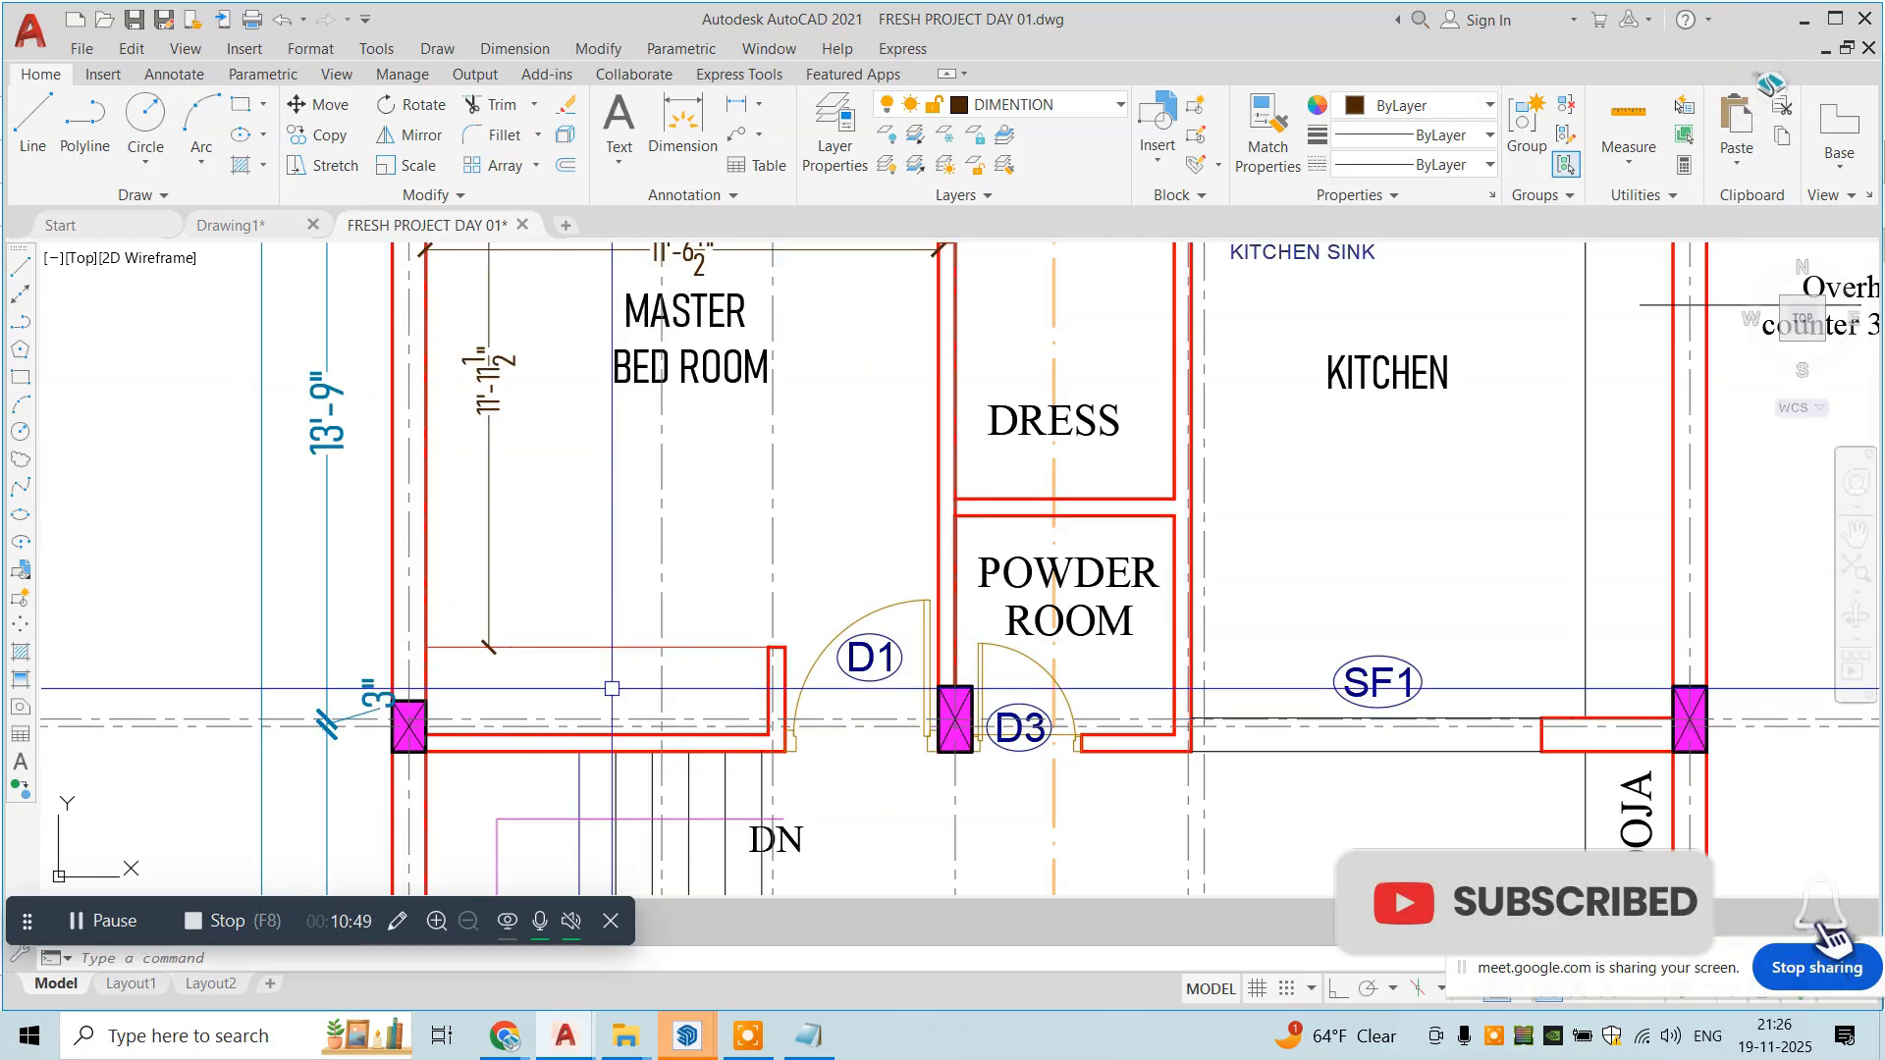
{"action": "left_click", "coordinate": [617, 648]}
{"action": "left_click", "coordinate": [617, 732]}
{"action": "left_click", "coordinate": [581, 685]}
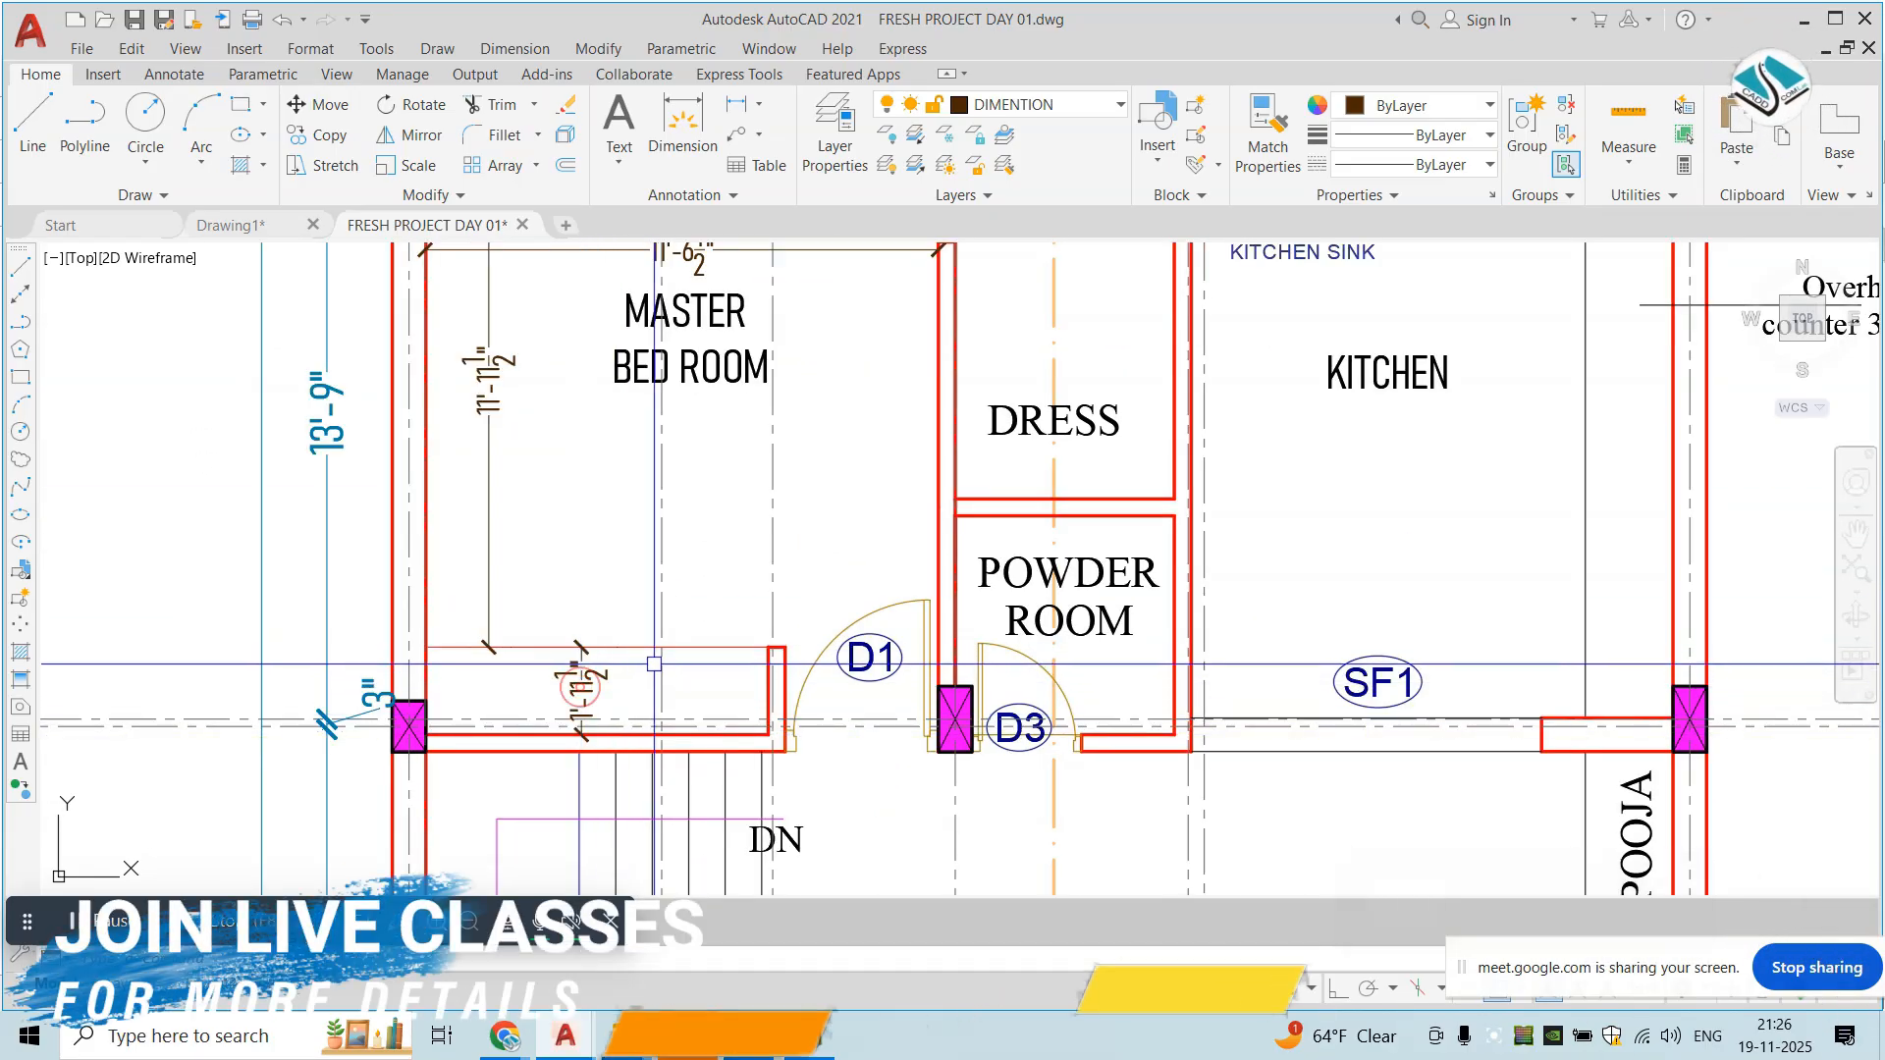
Step: Dimension the kitchen counter's depth from its front edge to the outer side wall
{"action": "scroll", "coordinate": [655, 662], "scroll_direction": "down", "scroll_amount": 2}
{"action": "middle_click_drag", "start_coordinate": [954, 711], "coordinate": [872, 707]}
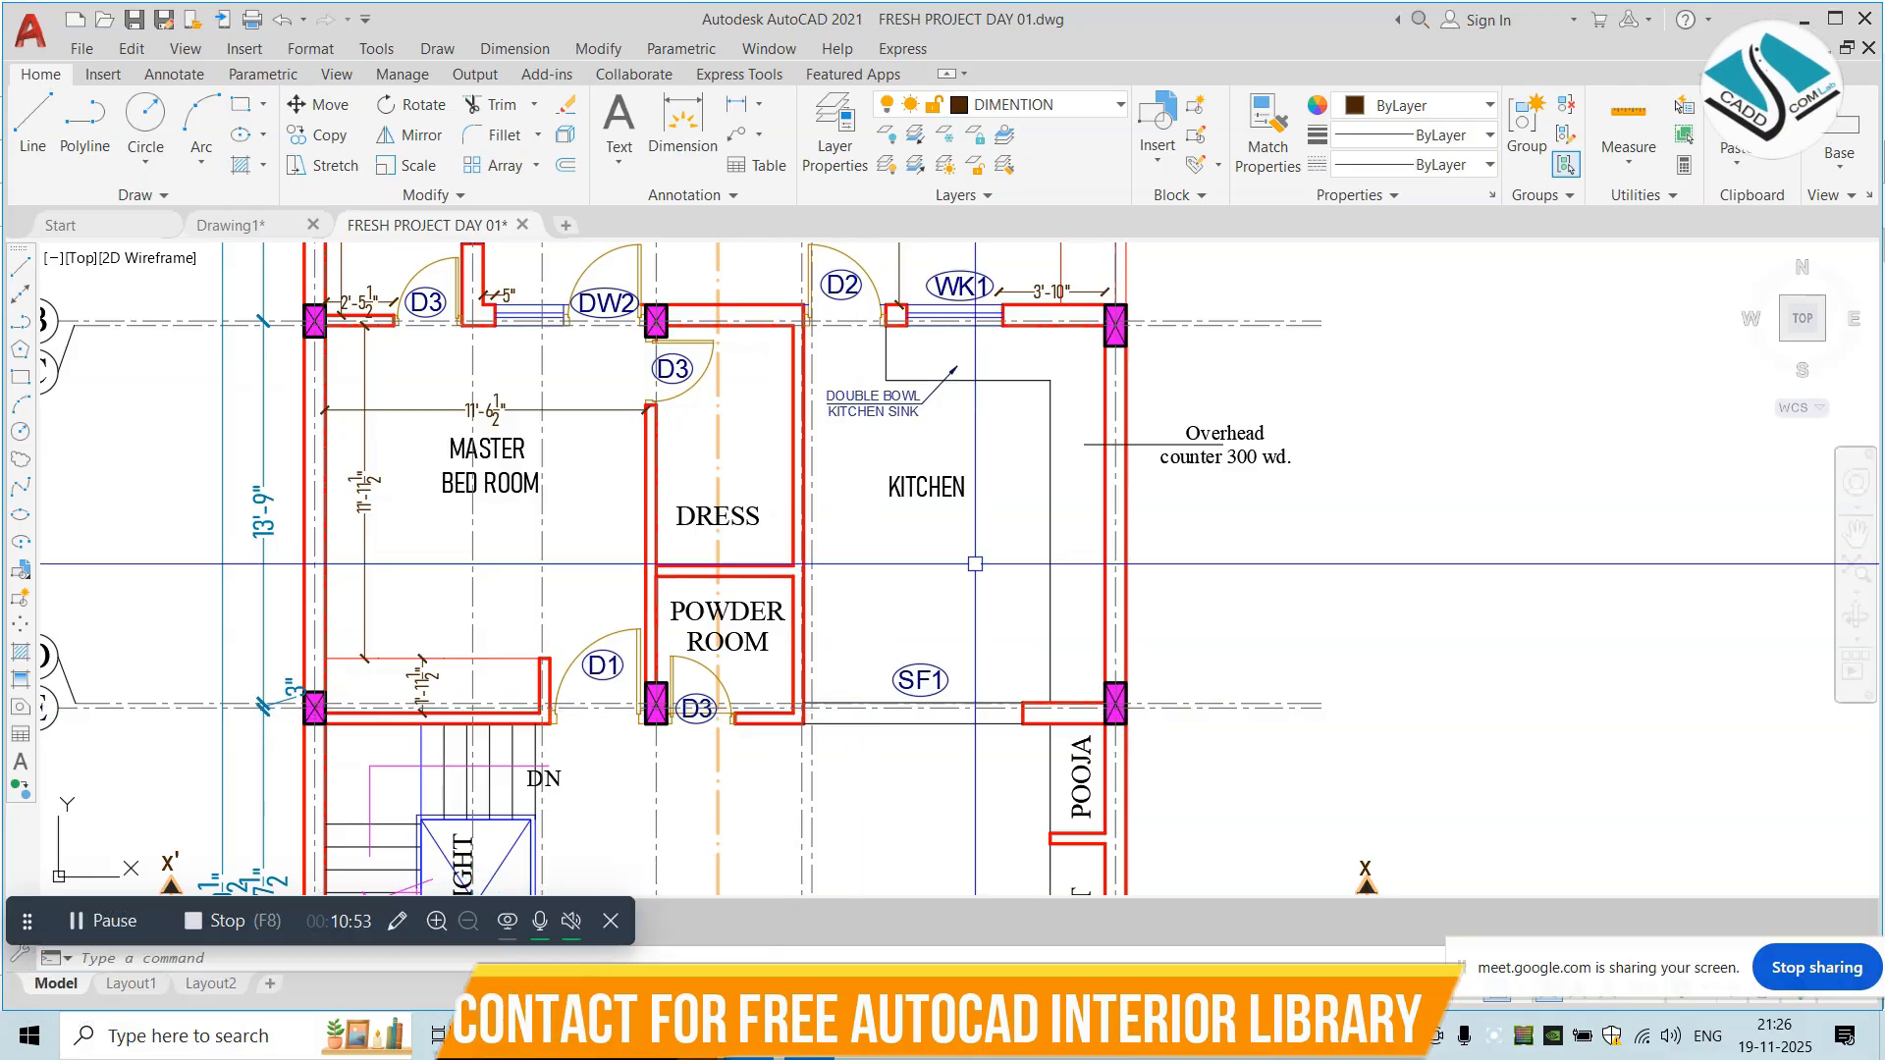
{"action": "scroll", "coordinate": [1178, 550], "scroll_direction": "up", "scroll_amount": 4}
{"action": "left_click", "coordinate": [1028, 609]}
{"action": "left_click", "coordinate": [1087, 659]}
{"action": "scroll", "coordinate": [1087, 660], "scroll_direction": "down", "scroll_amount": 2}
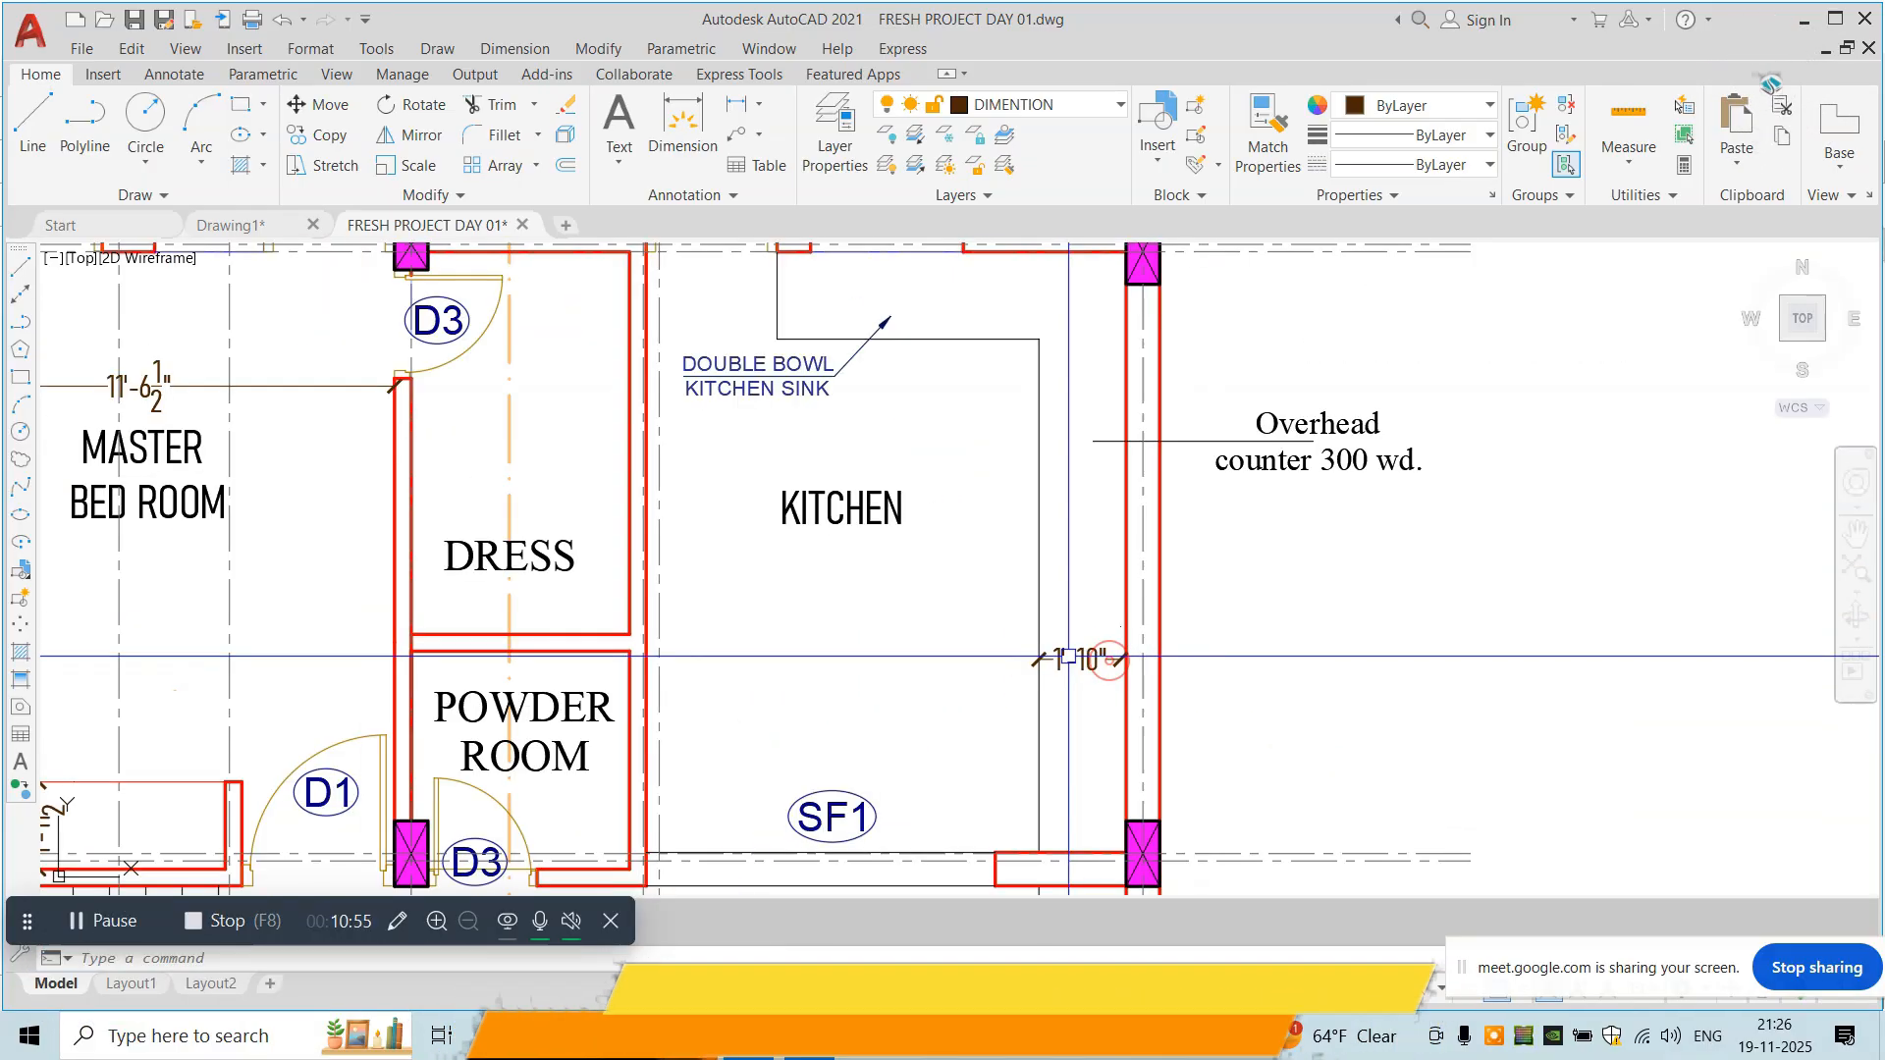
Step: Dimension the kitchen's width between its side walls, and its length from the WK1 wall to the wall beside opening SF1
{"action": "middle_click_drag", "start_coordinate": [911, 491], "coordinate": [931, 589]}
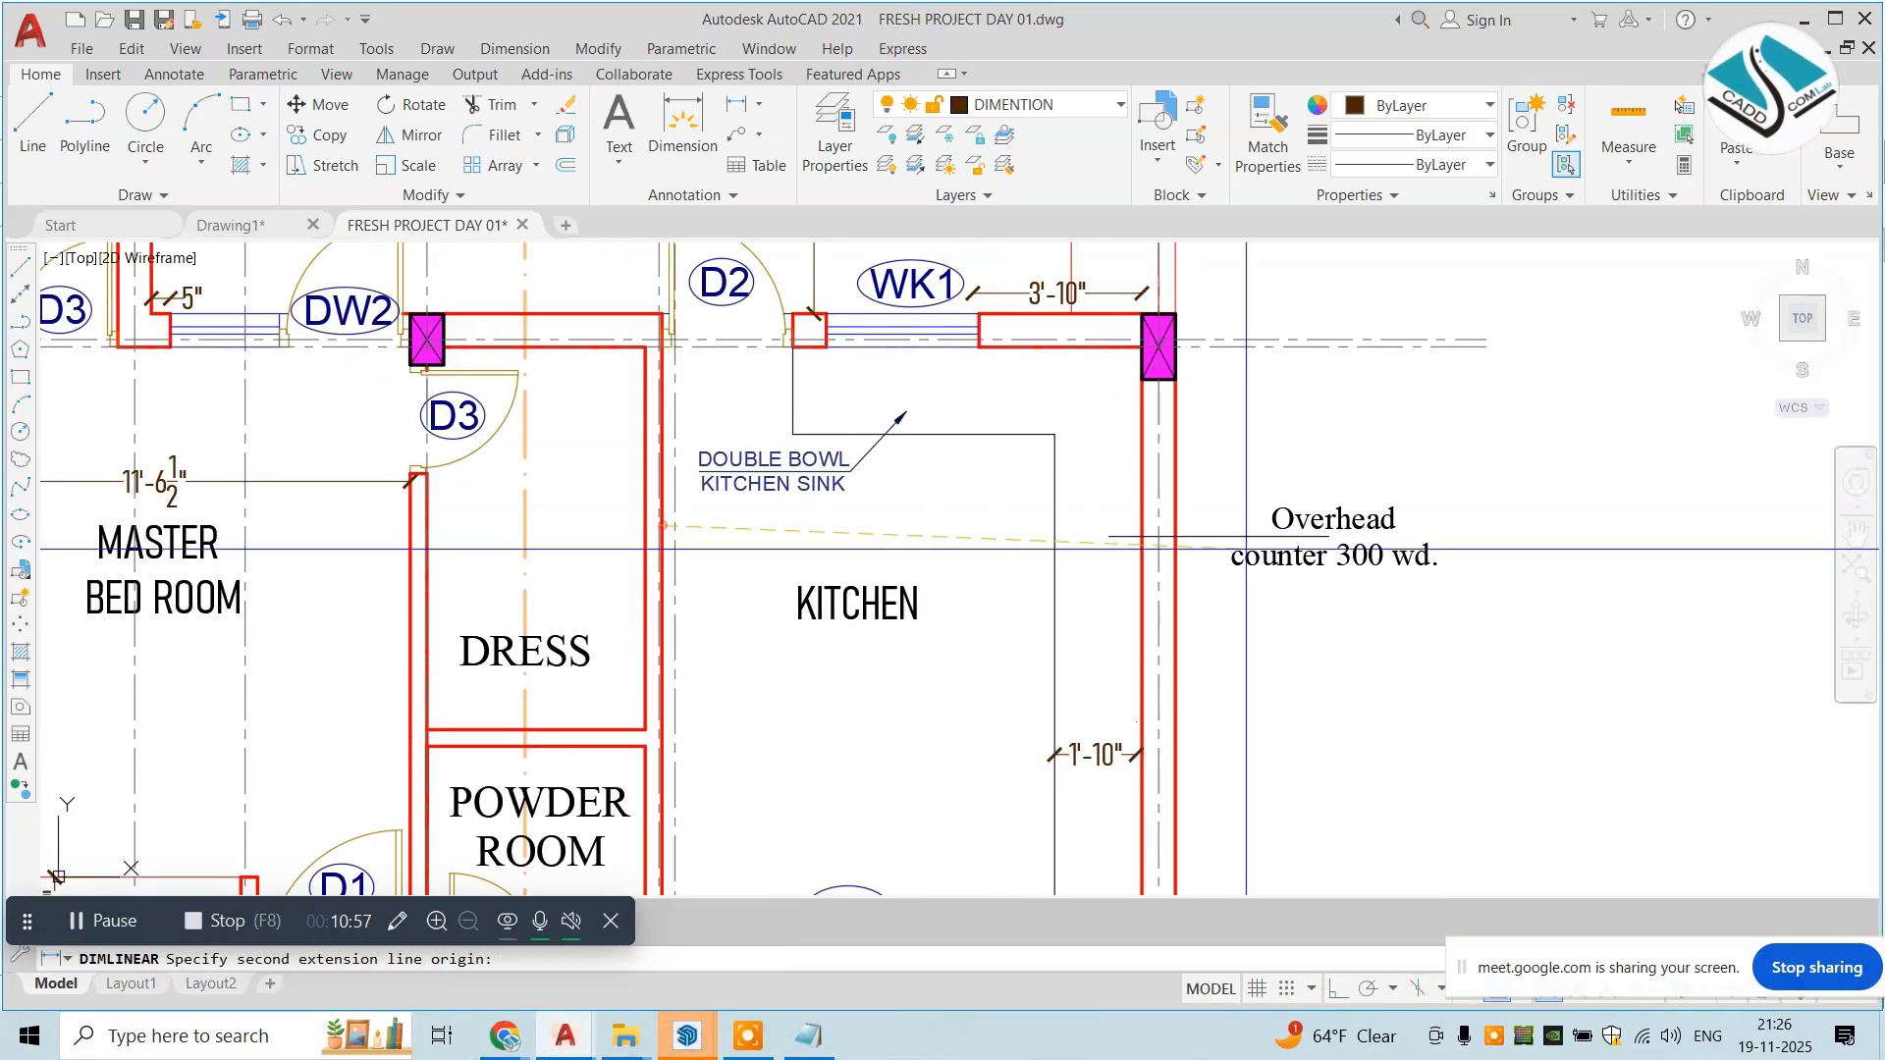
{"action": "left_click", "coordinate": [972, 520]}
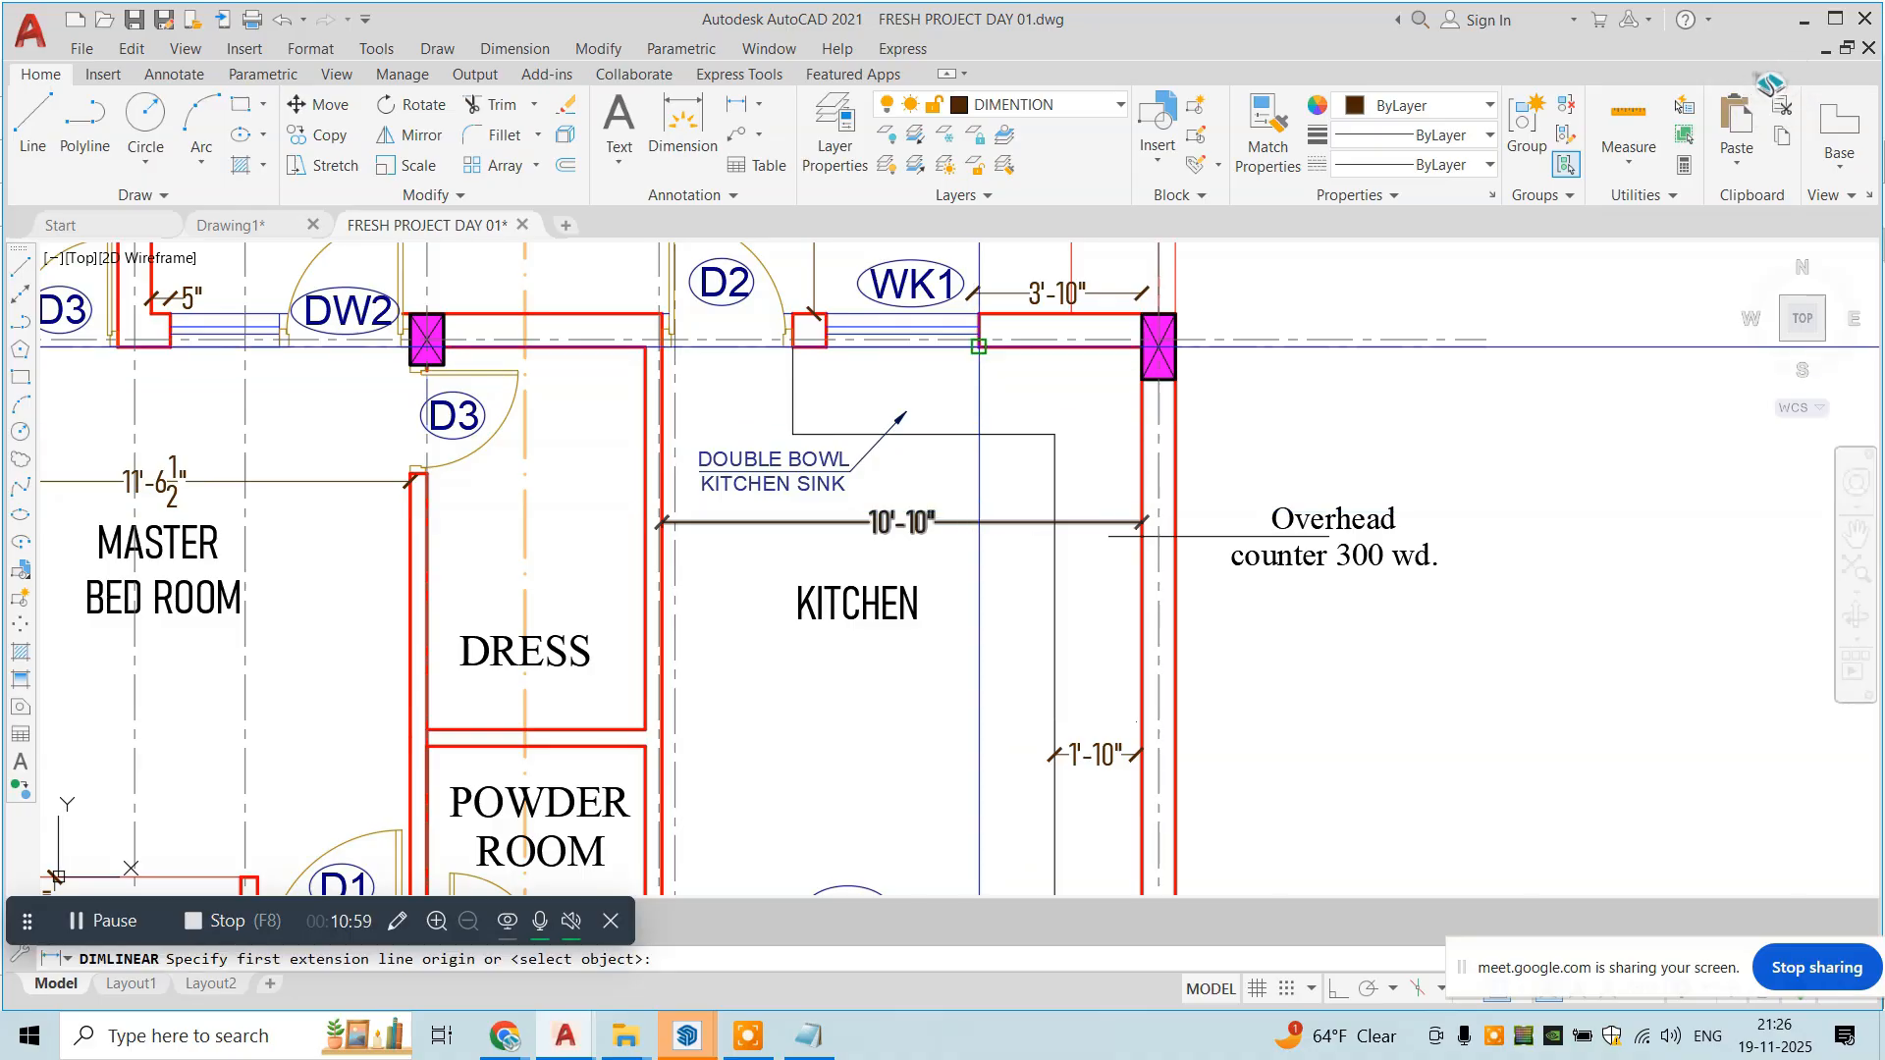
{"action": "middle_click_drag", "start_coordinate": [987, 704], "coordinate": [959, 489]}
{"action": "left_click", "coordinate": [983, 732]}
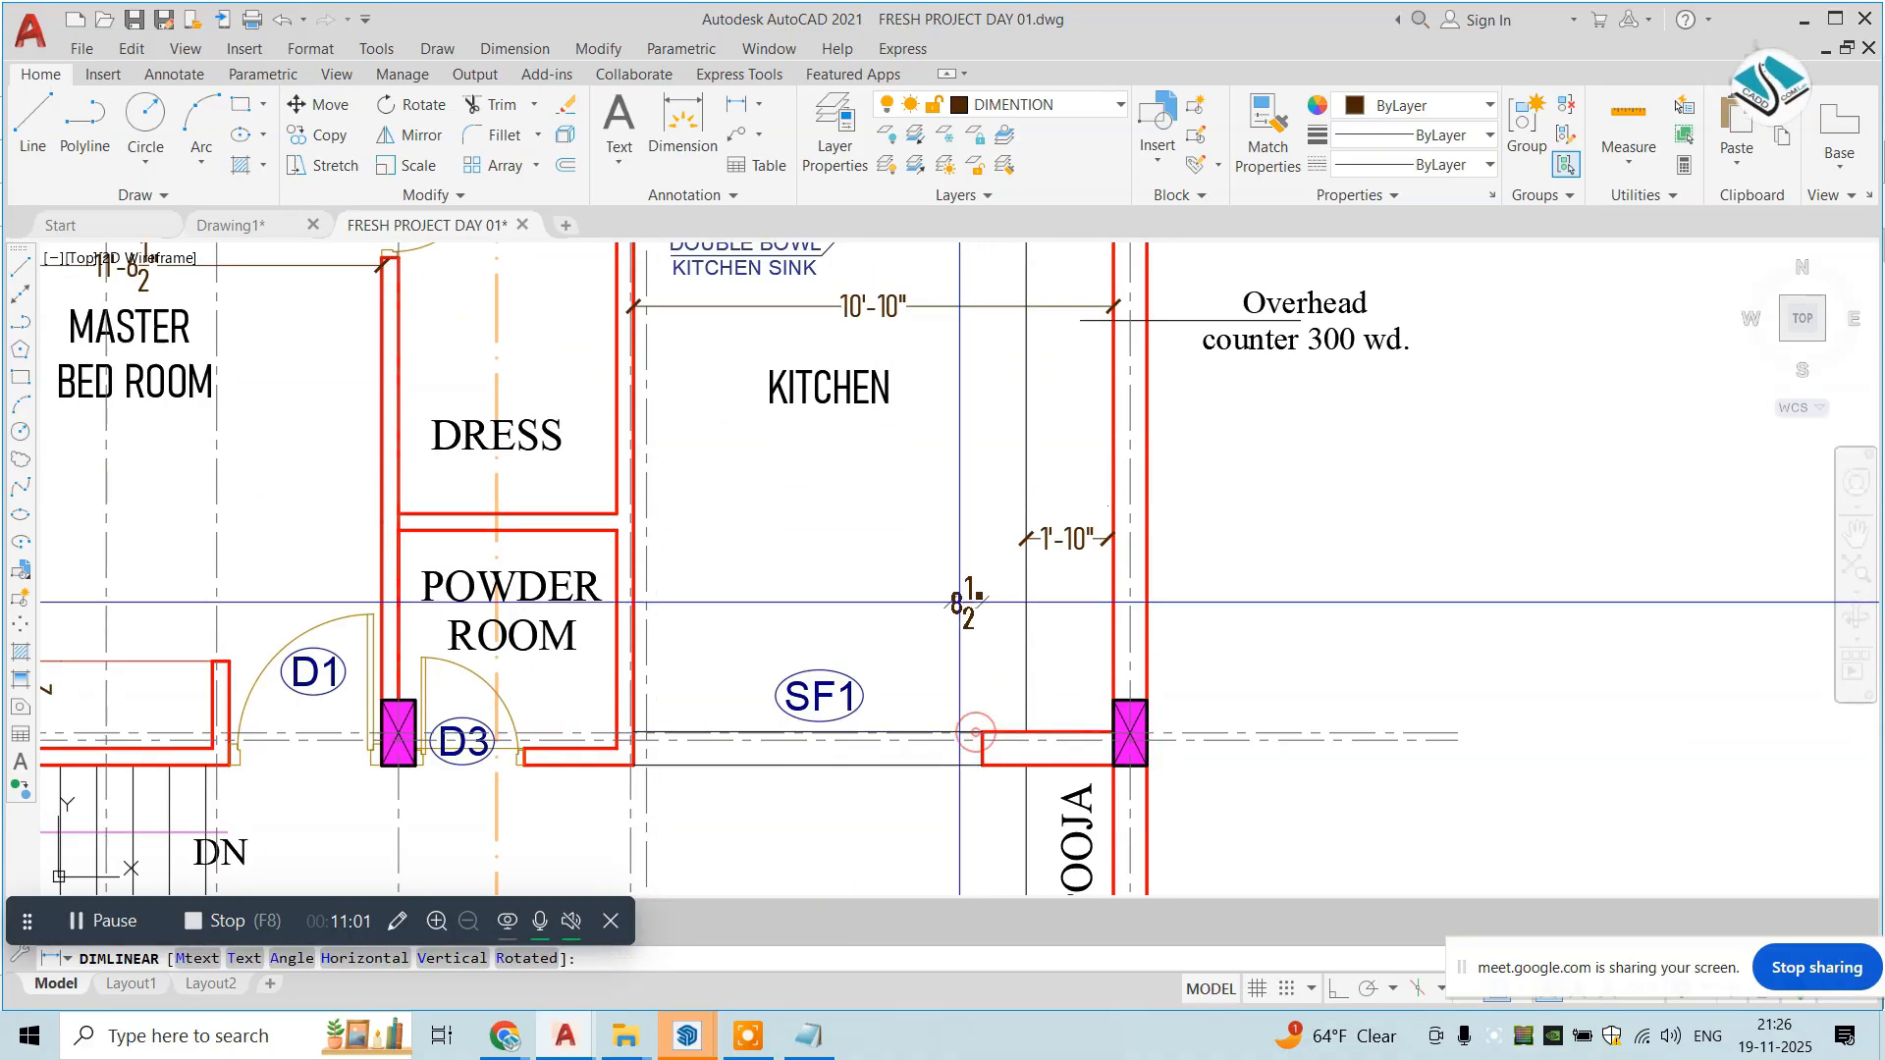
{"action": "left_click", "coordinate": [970, 447]}
{"action": "scroll", "coordinate": [883, 501], "scroll_direction": "down", "scroll_amount": 5}
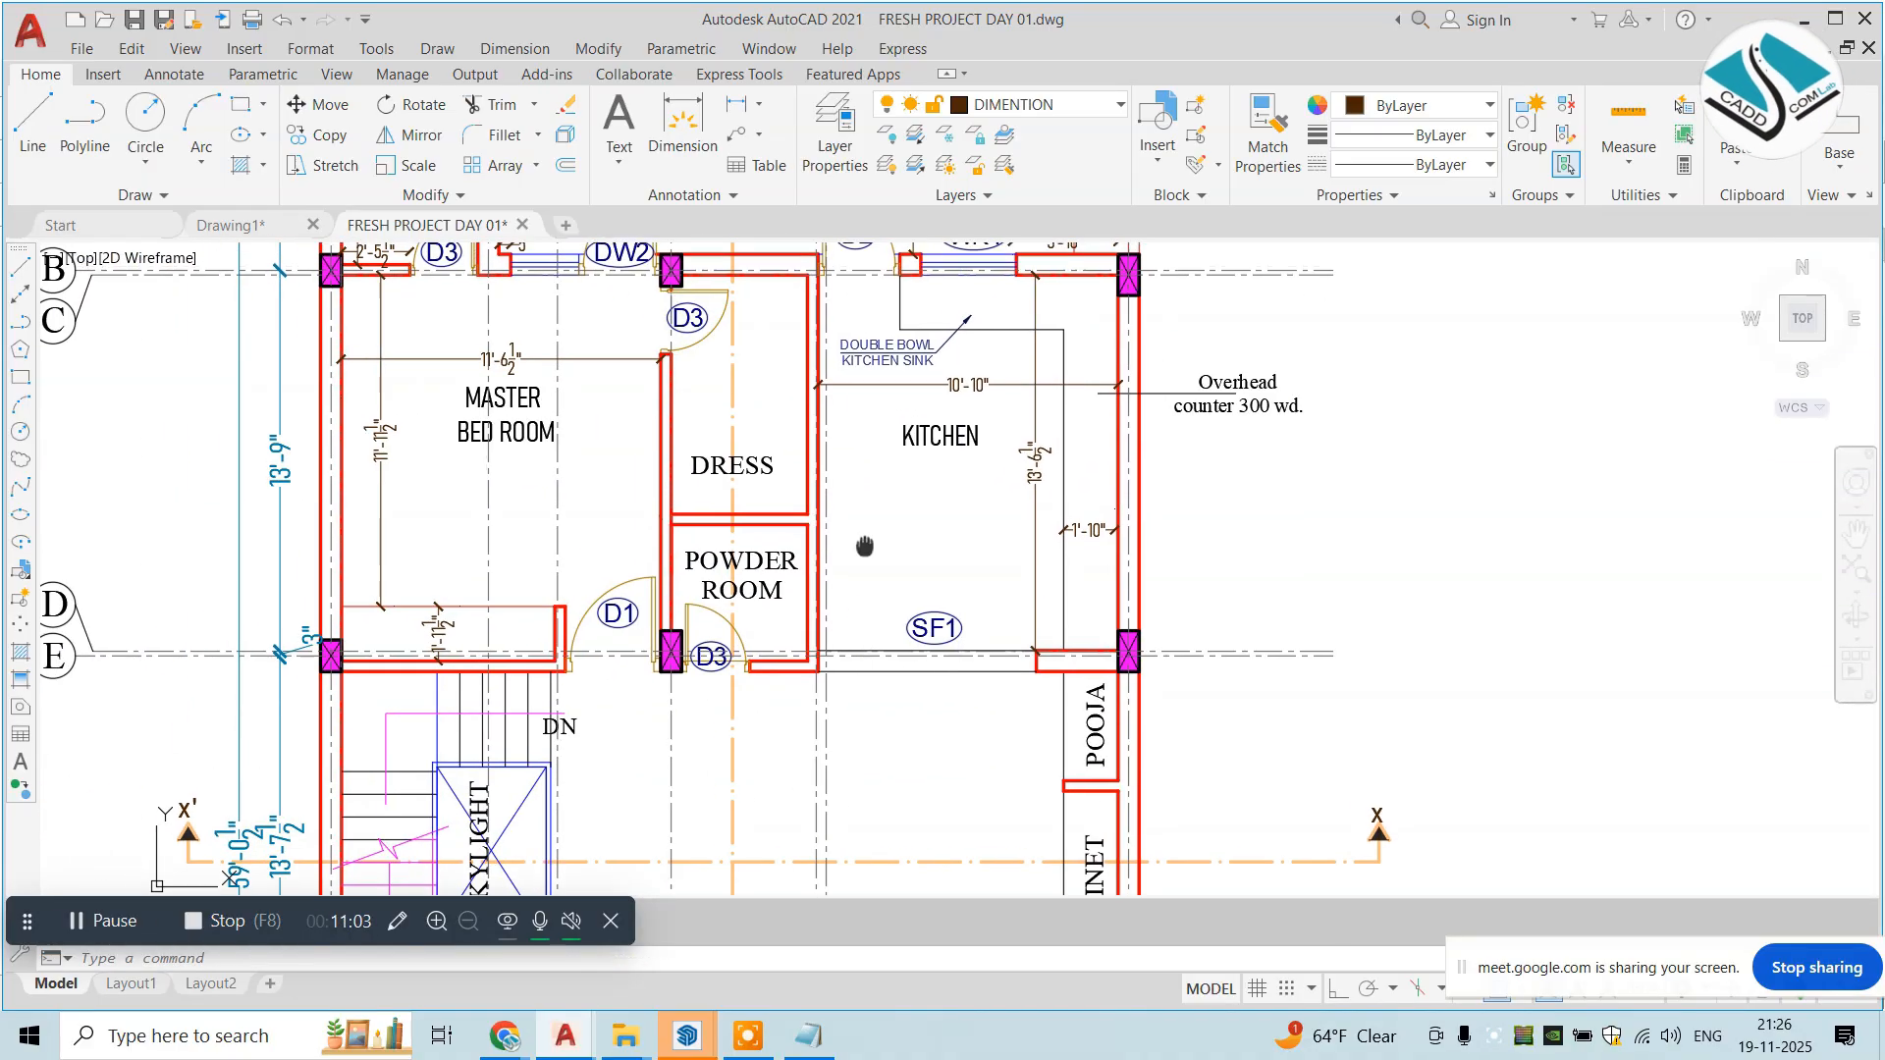
Step: Dimension the dress room's length and width with linear dimensions placed above the DRESS label
{"action": "scroll", "coordinate": [806, 508], "scroll_direction": "up", "scroll_amount": 2}
{"action": "scroll", "coordinate": [844, 505], "scroll_direction": "up", "scroll_amount": 4}
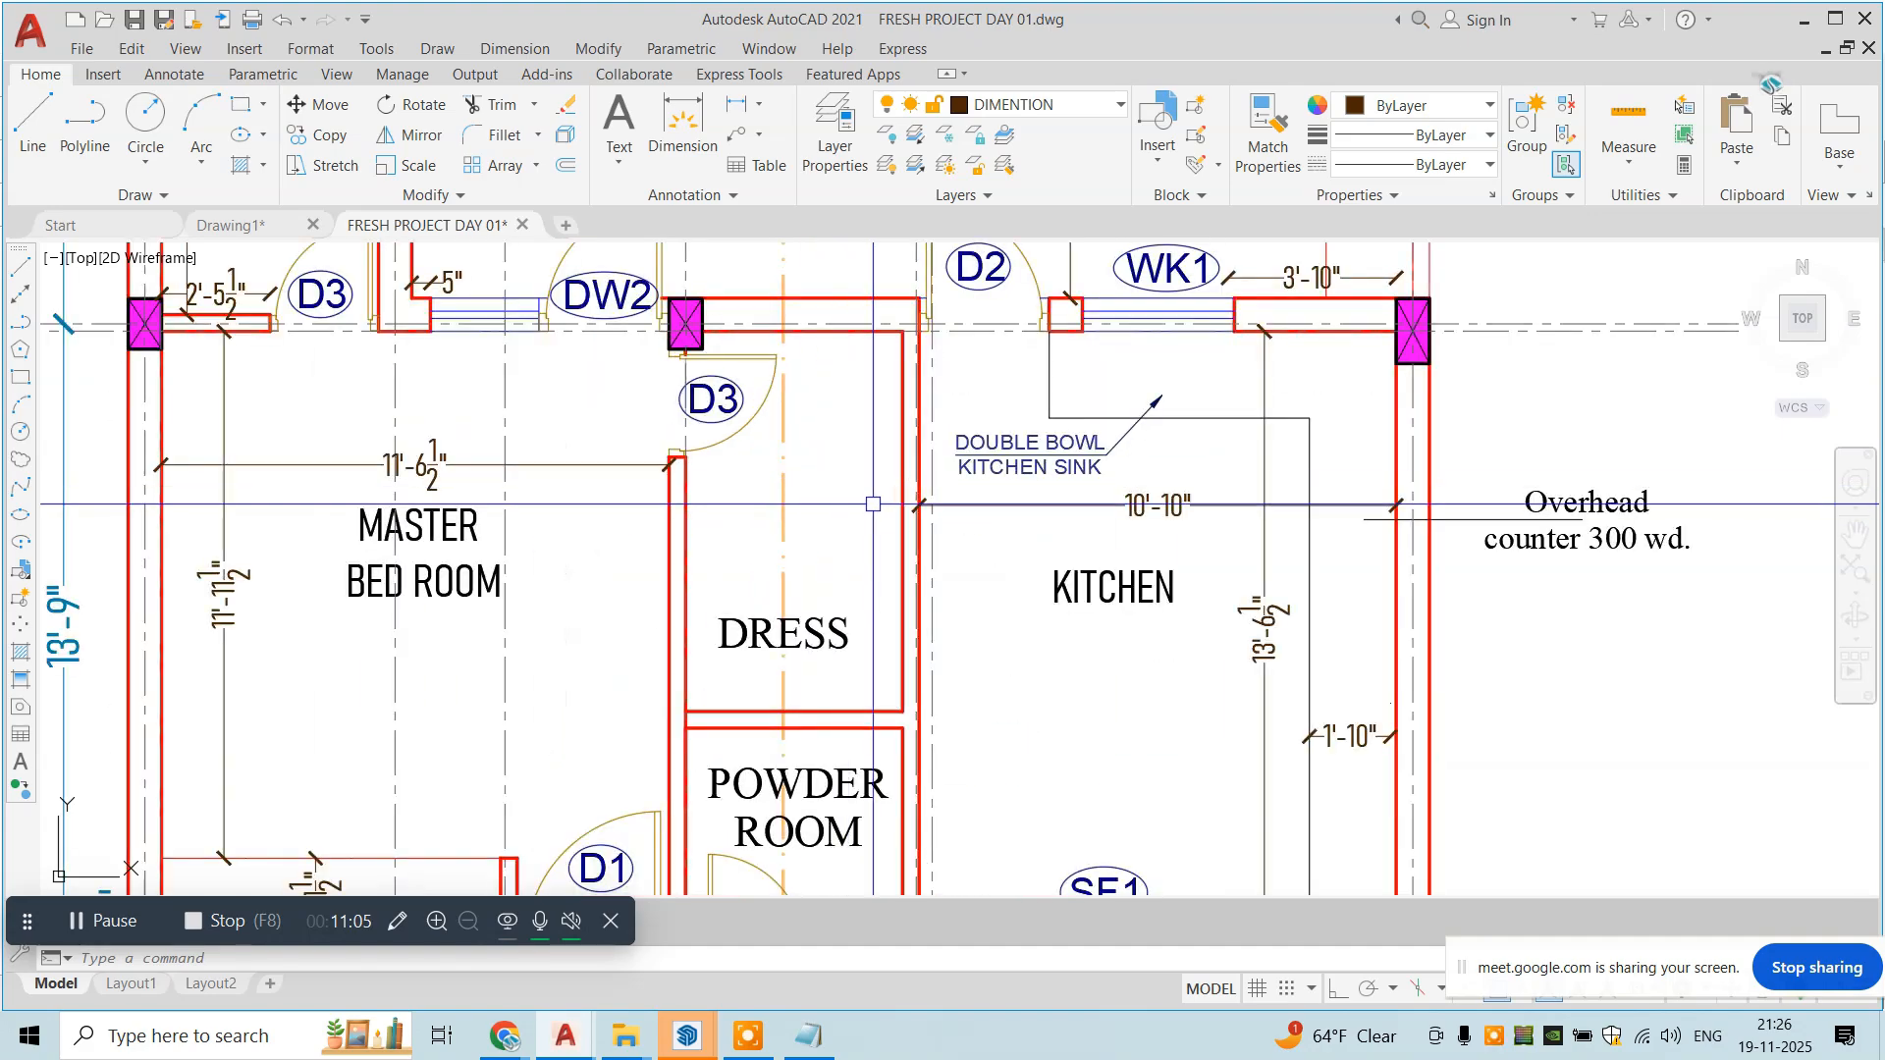
{"action": "left_click", "coordinate": [531, 54]}
{"action": "left_click", "coordinate": [534, 110]}
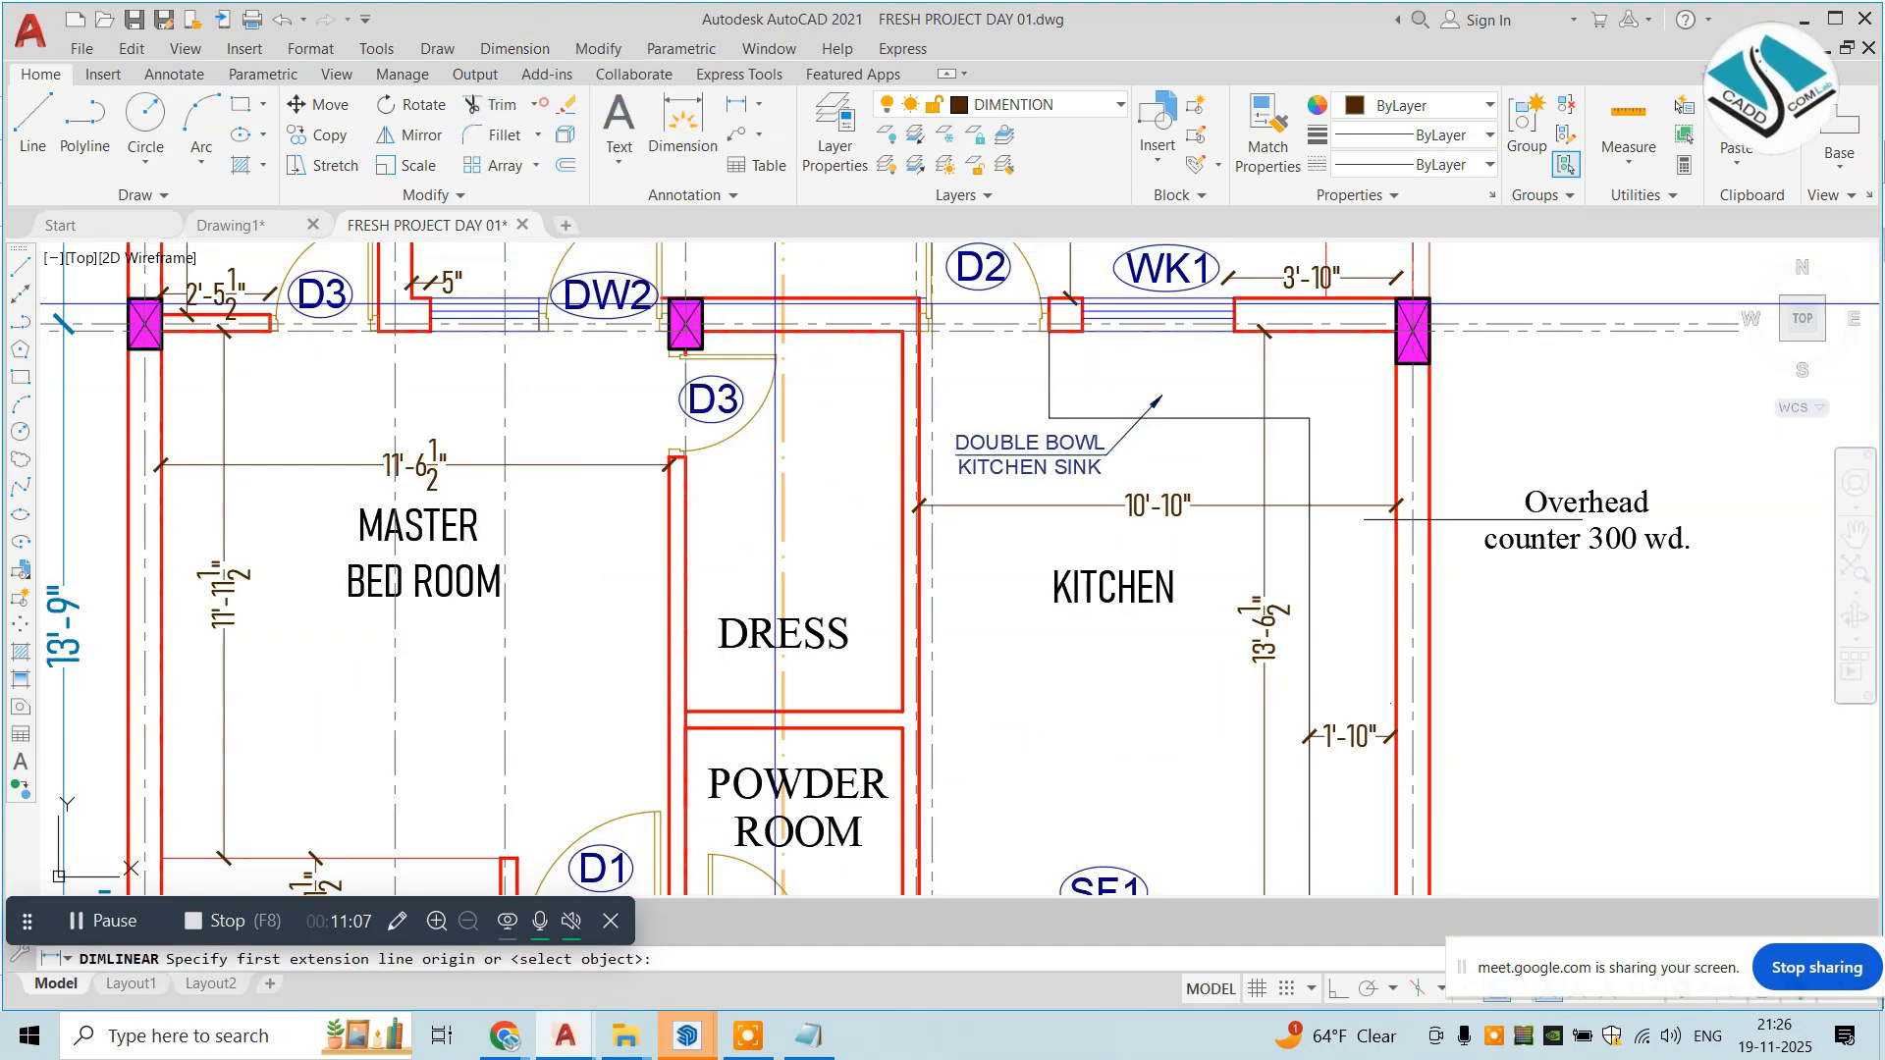
{"action": "left_click", "coordinate": [835, 711]}
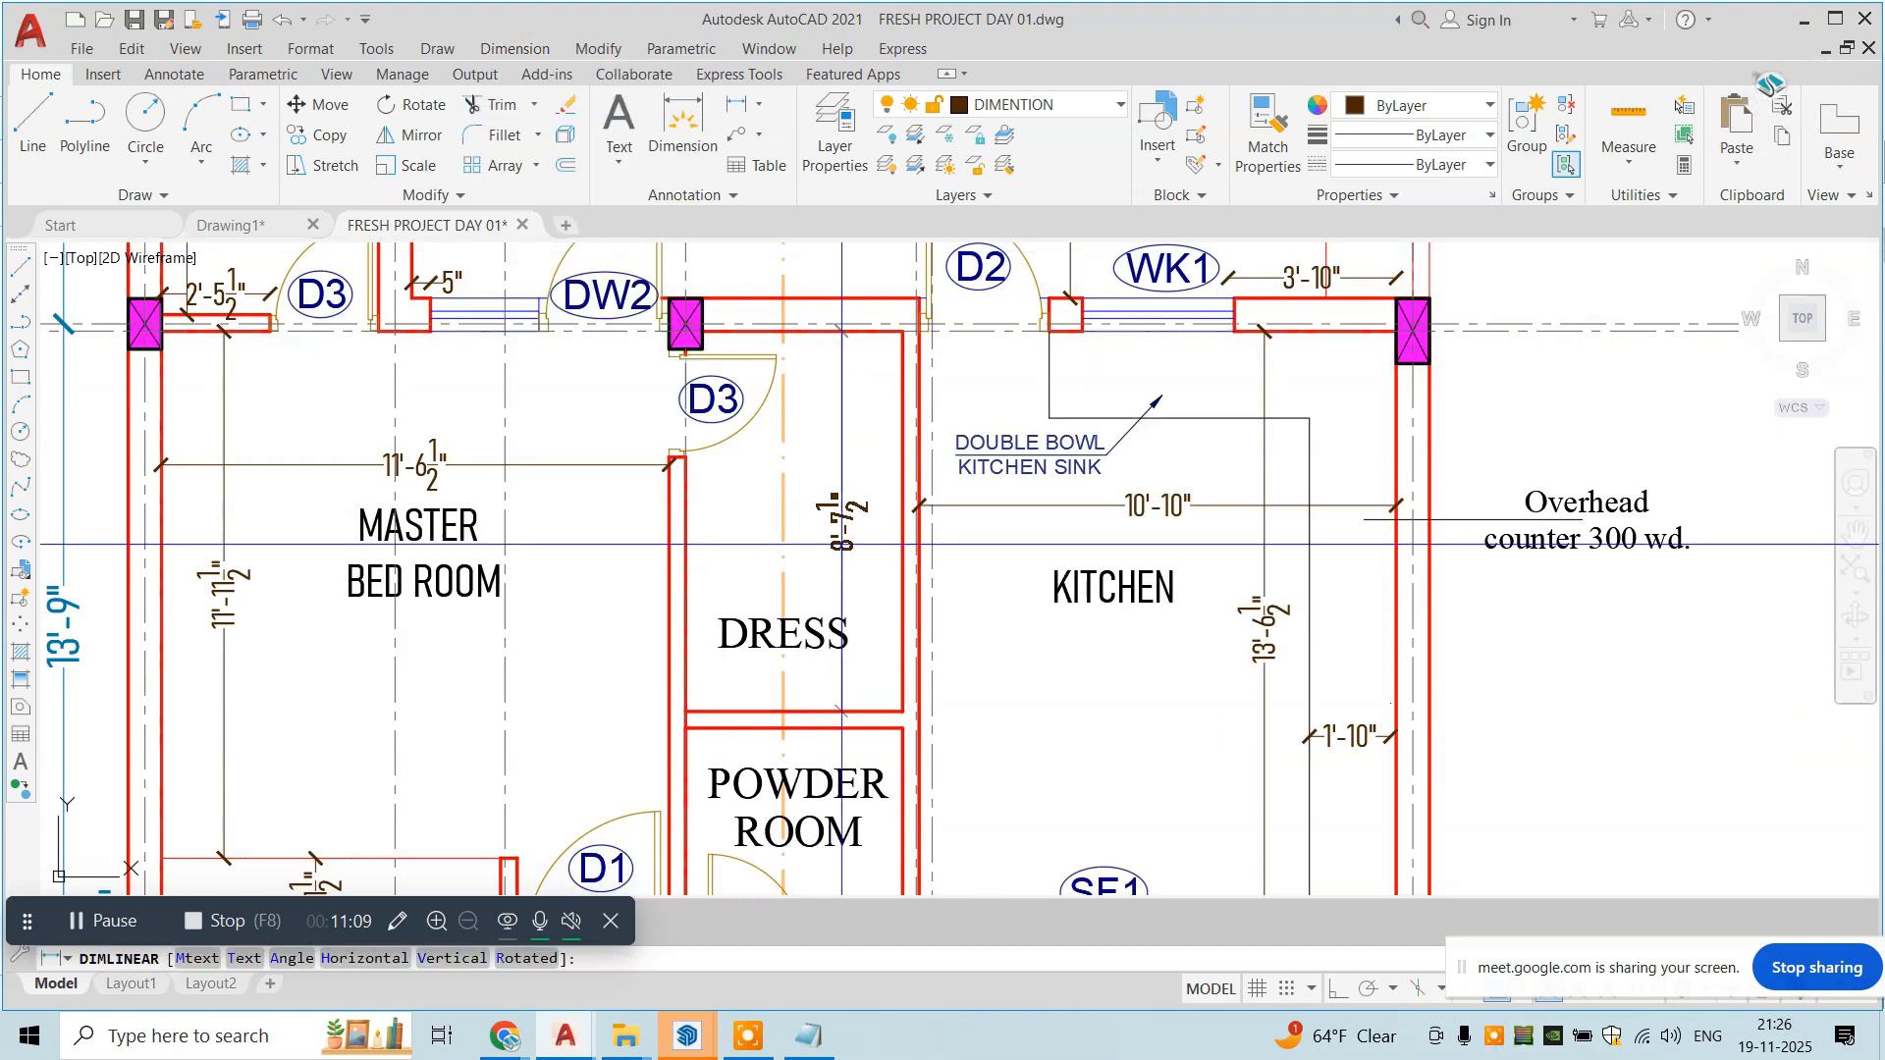
{"action": "left_click", "coordinate": [836, 511]}
{"action": "left_click", "coordinate": [902, 511]}
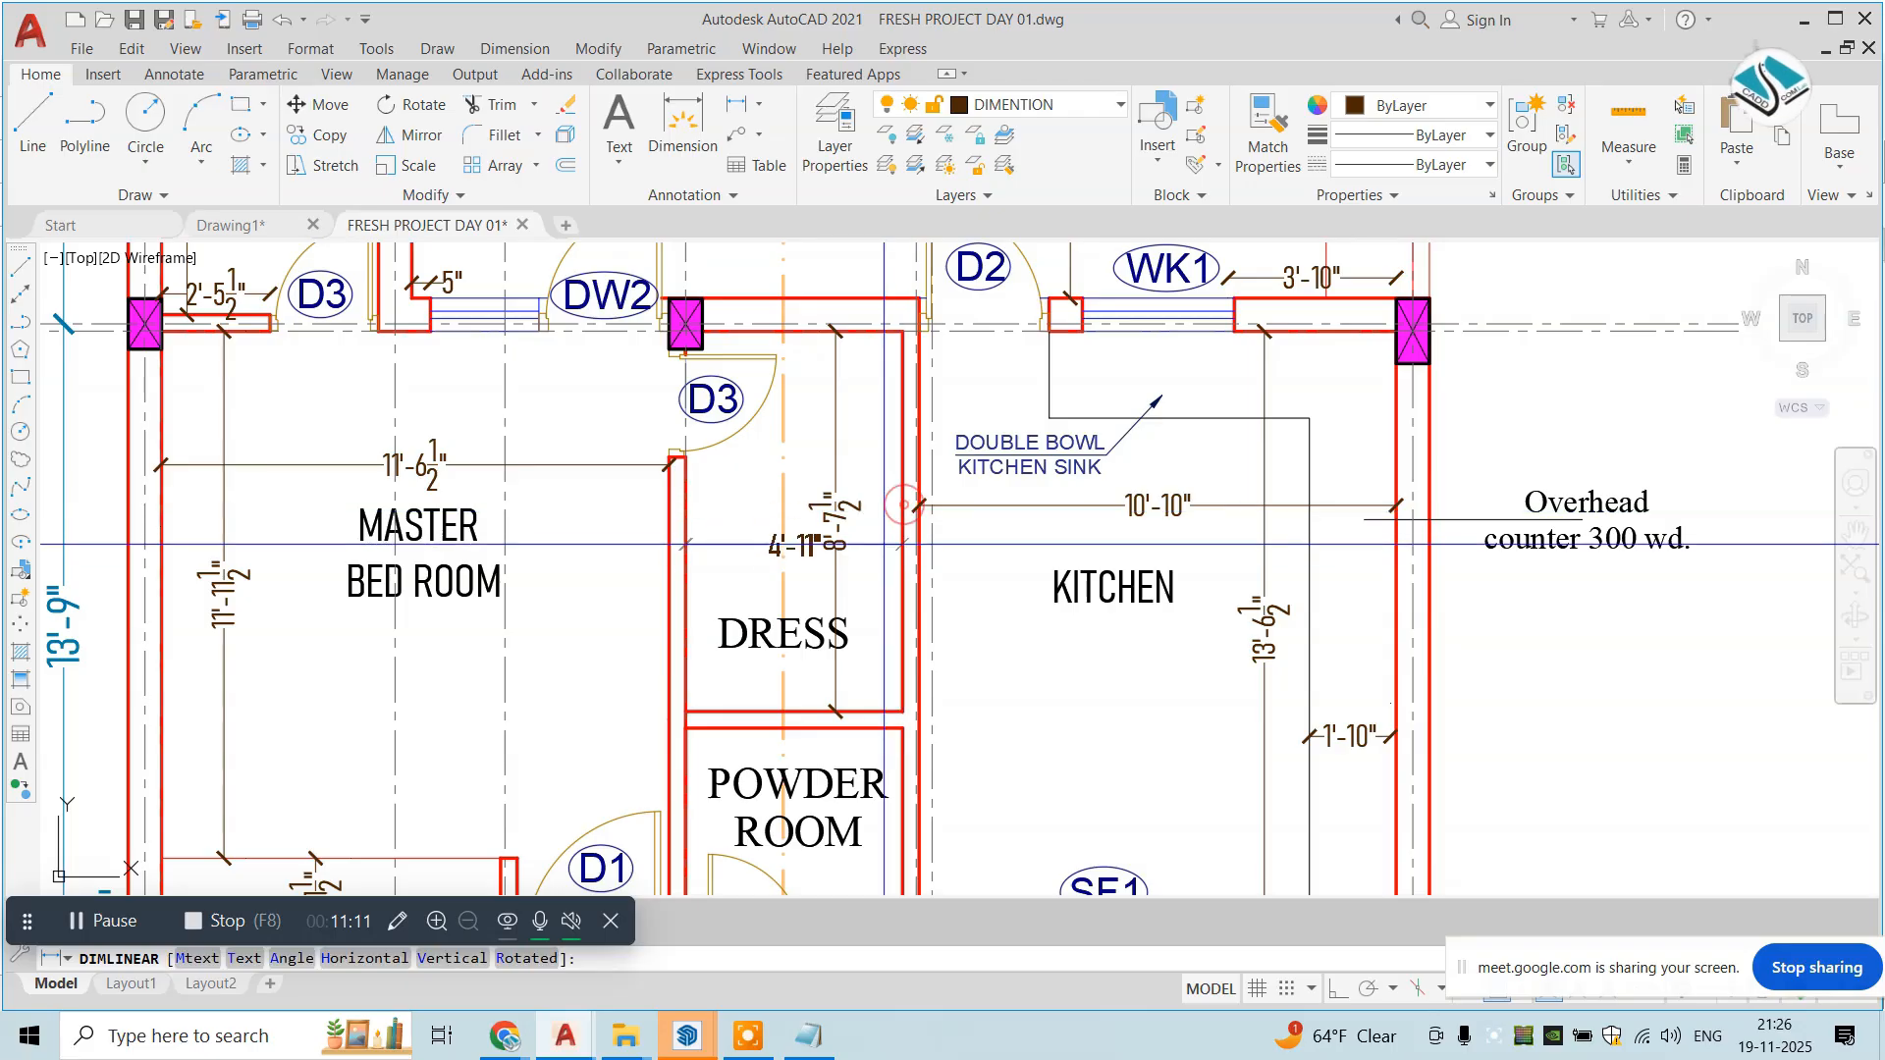
{"action": "left_click", "coordinate": [887, 568]}
Step: Dimension the powder room's length from the dress partition to the wall beside door D3, placed near the kitchen-side wall
{"action": "middle_click_drag", "start_coordinate": [859, 639], "coordinate": [799, 307]}
{"action": "key", "text": "space"}
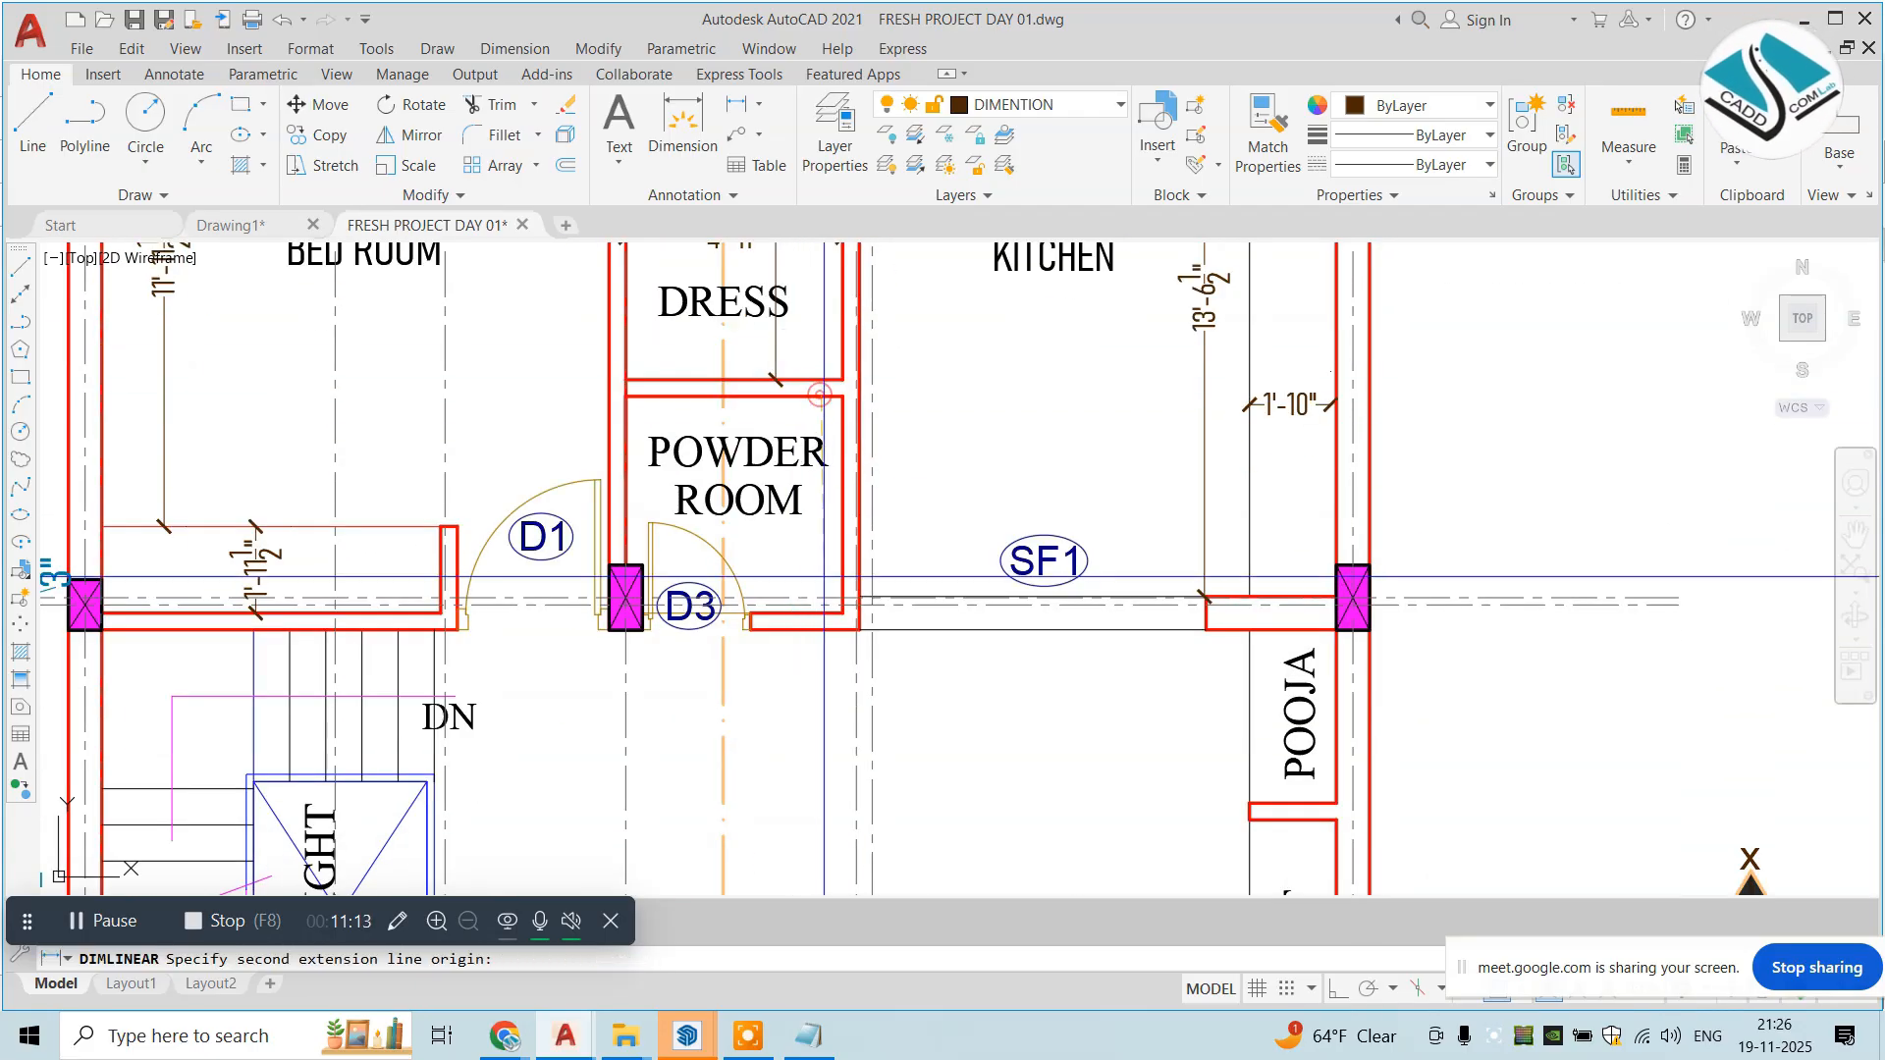
{"action": "left_click", "coordinate": [821, 614]}
{"action": "left_click", "coordinate": [815, 568]}
{"action": "scroll", "coordinate": [796, 558], "scroll_direction": "down", "scroll_amount": 1}
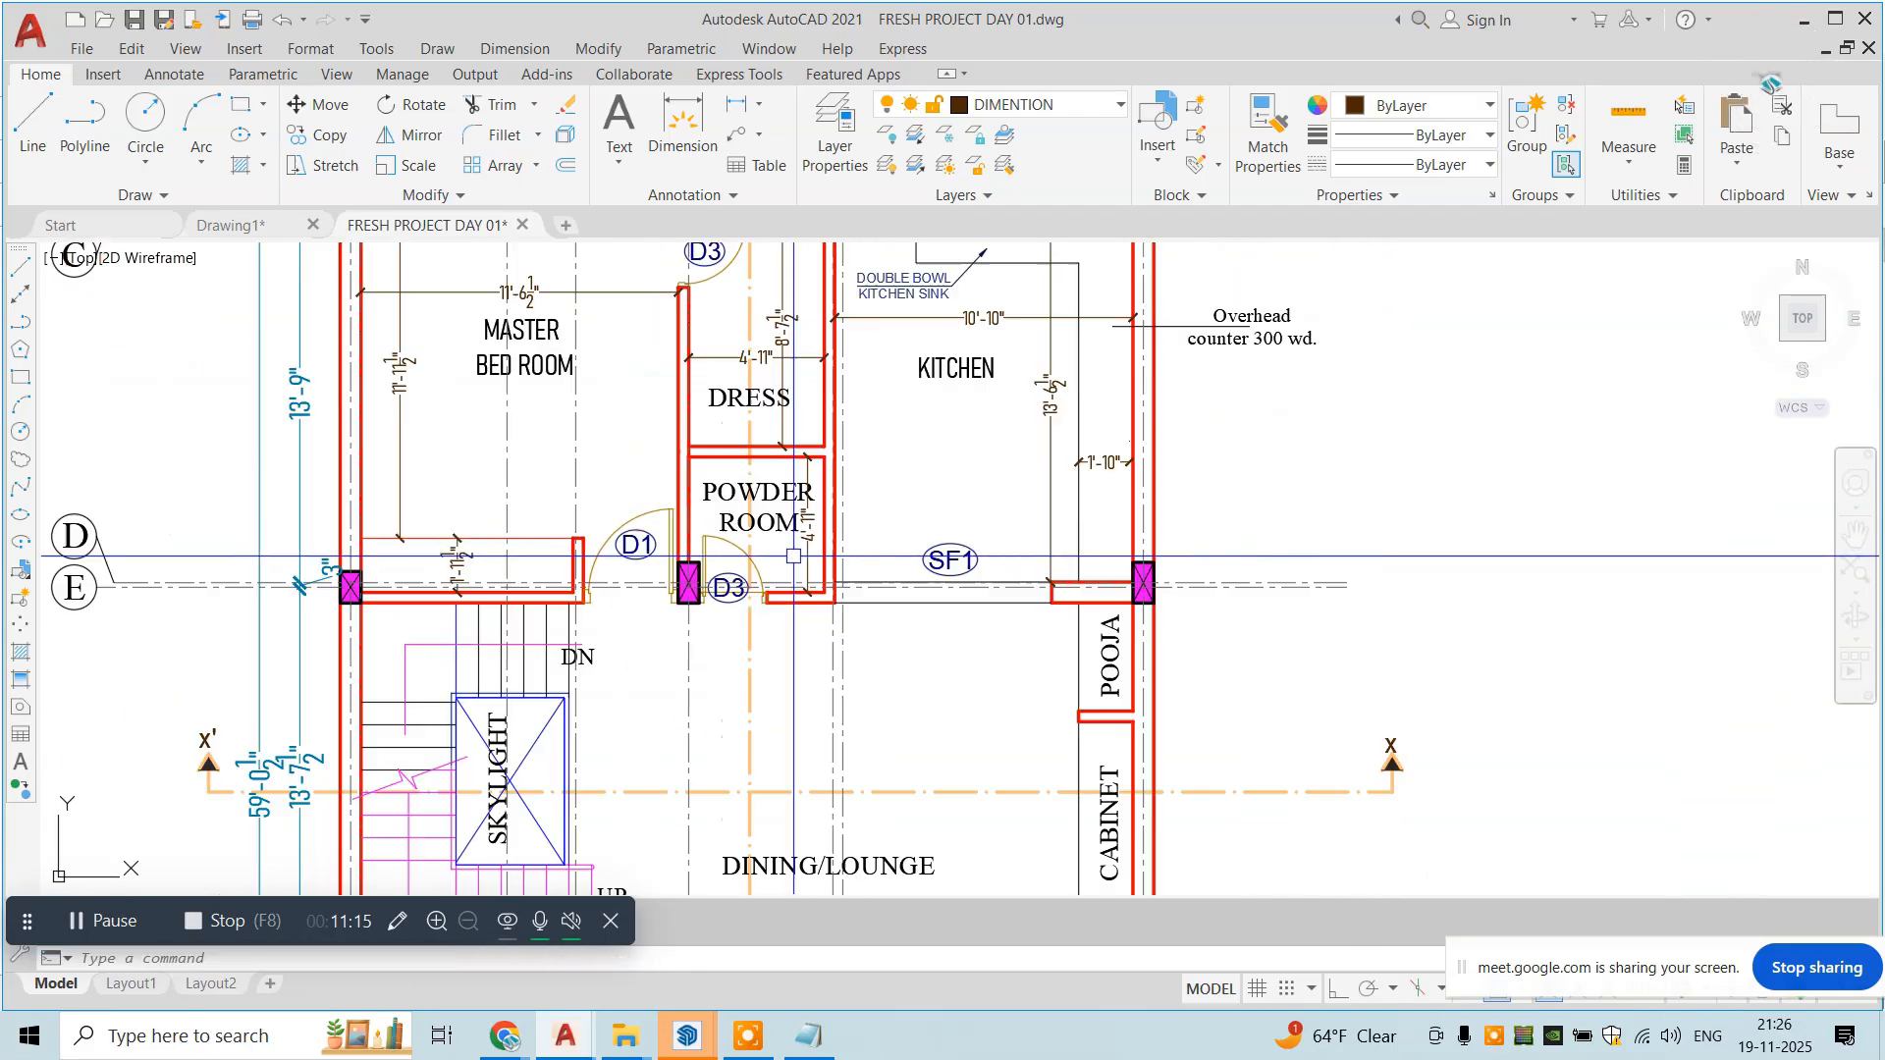
Step: Dimension the lengths of the pooja niche and the cabinet along their front edge, placed on the dining/lounge side
{"action": "middle_click_drag", "start_coordinate": [780, 640], "coordinate": [786, 462]}
{"action": "key", "text": "space"}
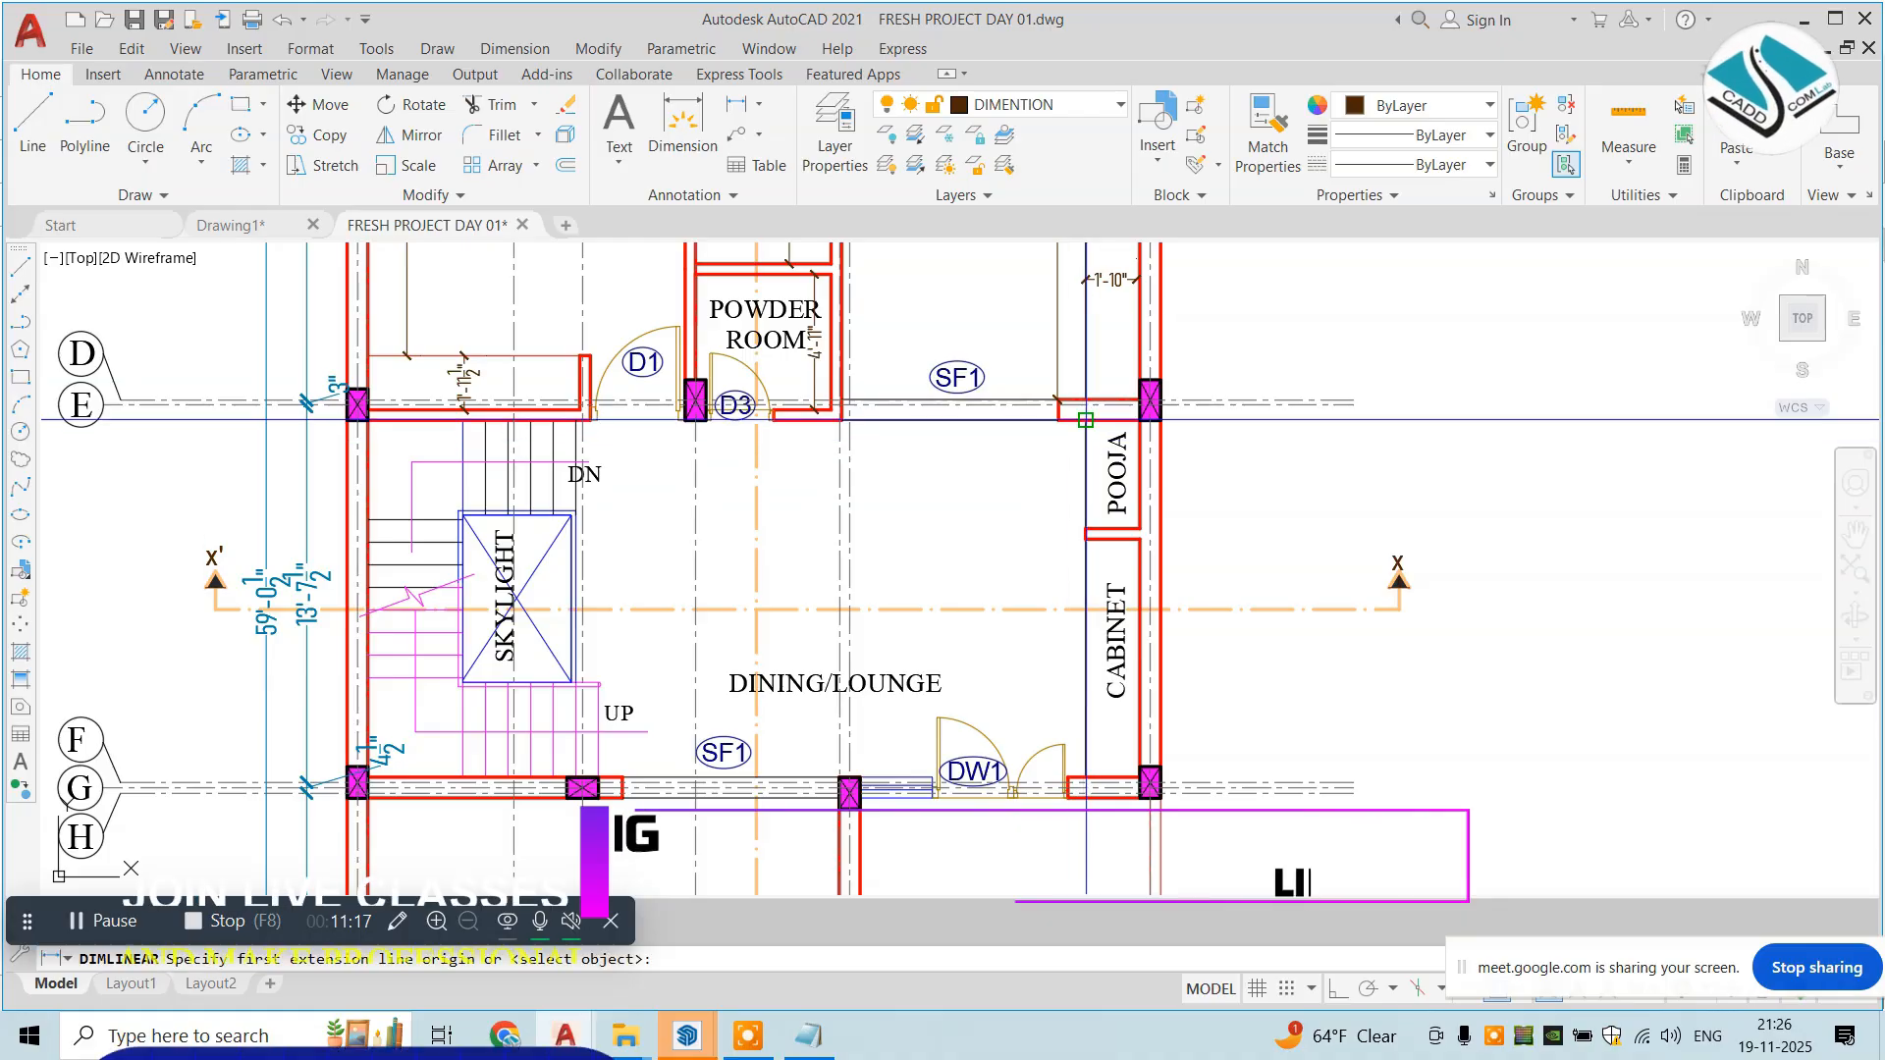
{"action": "left_click", "coordinate": [1086, 420]}
{"action": "left_click", "coordinate": [1087, 527]}
{"action": "left_click", "coordinate": [1071, 508]}
{"action": "key", "text": "space"}
{"action": "left_click", "coordinate": [1087, 535]}
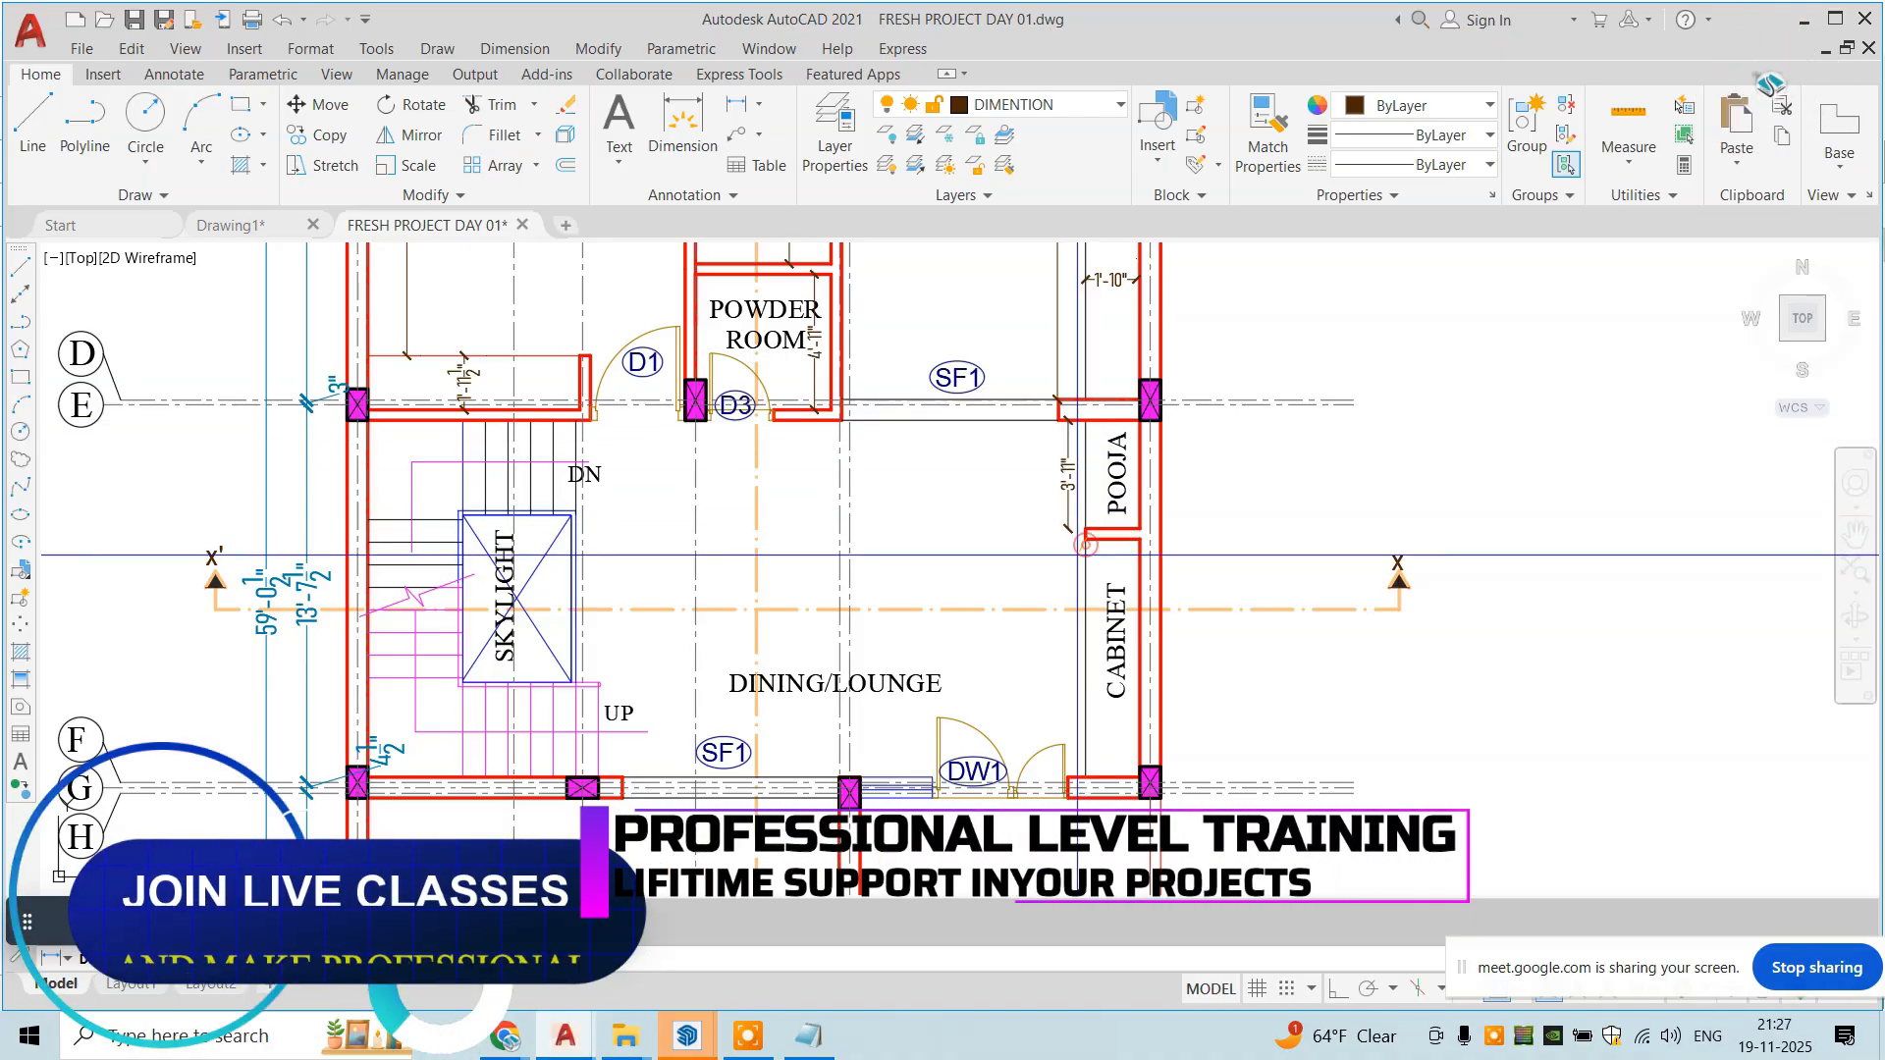
{"action": "left_click", "coordinate": [1068, 639]}
Step: Dimension the dining/lounge's width from the skylight to the cabinet front, and its length from the kitchen opening wall to the DW1 wall
{"action": "key", "text": "space"}
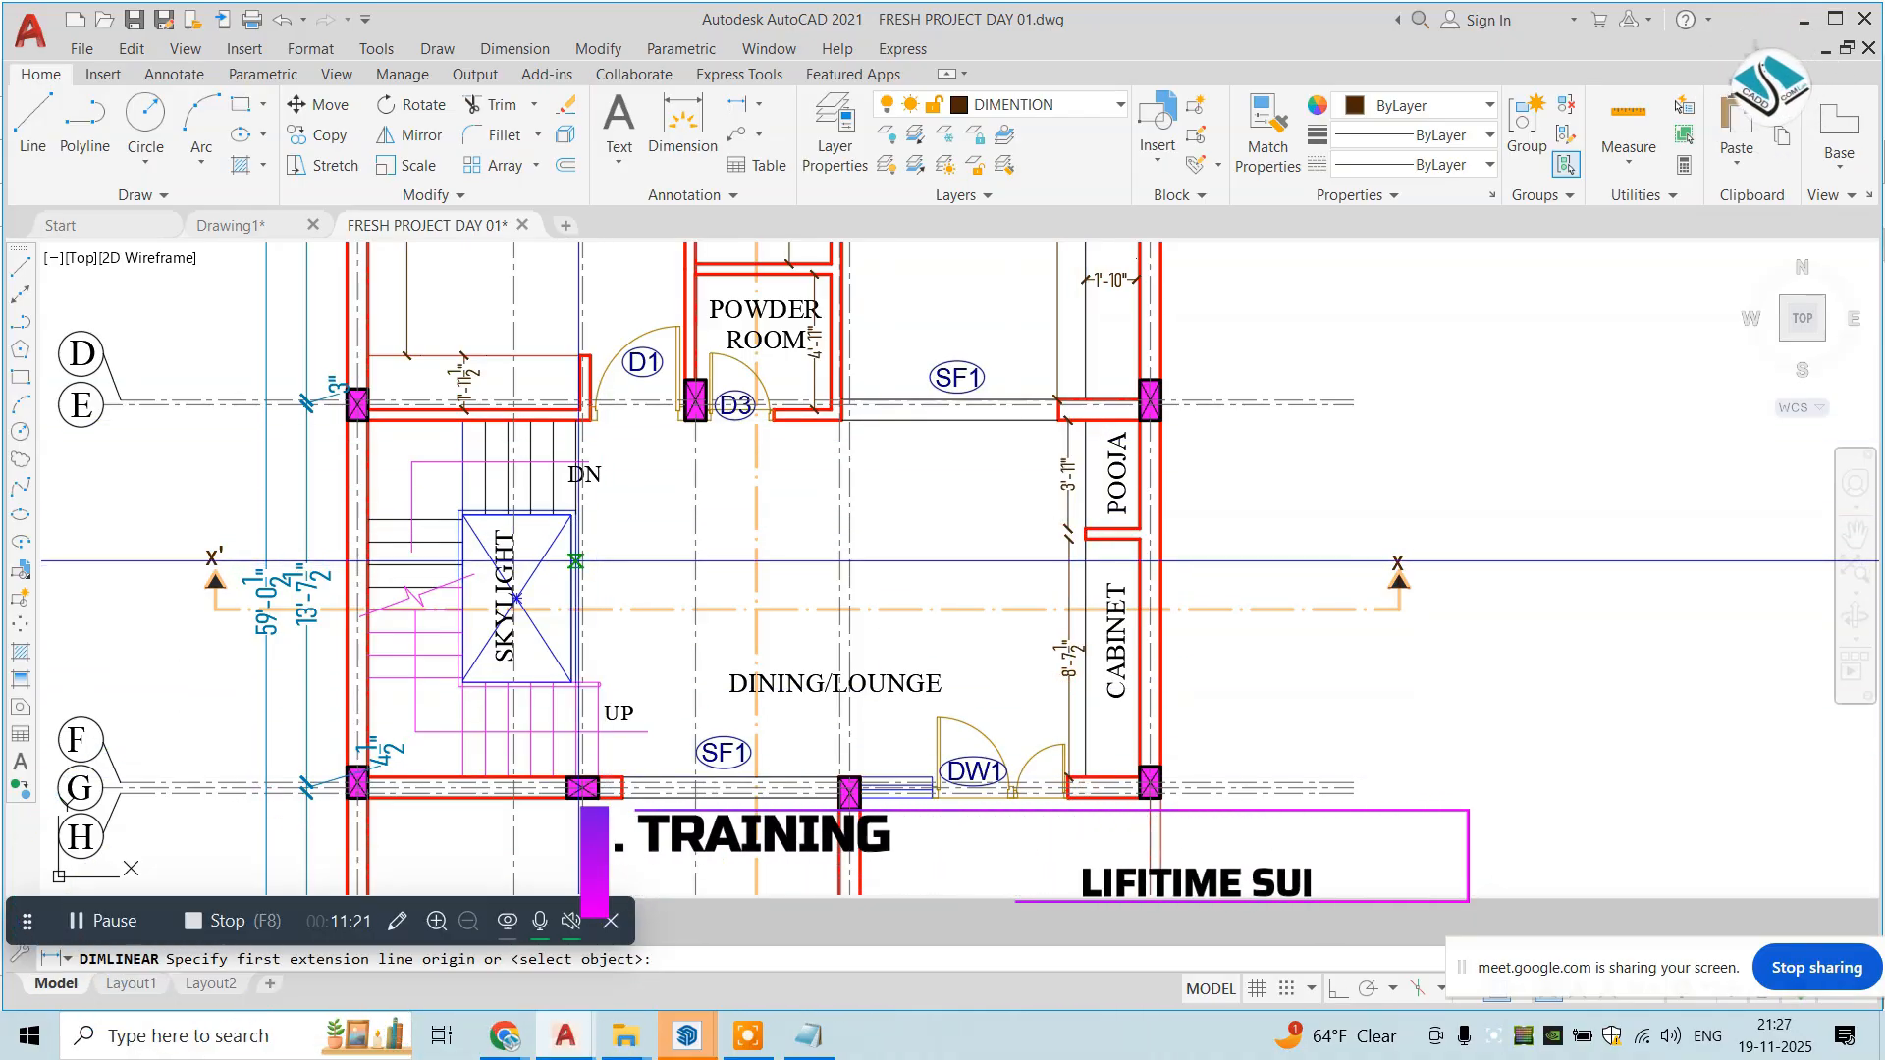
{"action": "left_click", "coordinate": [1086, 563]}
{"action": "left_click", "coordinate": [993, 551]}
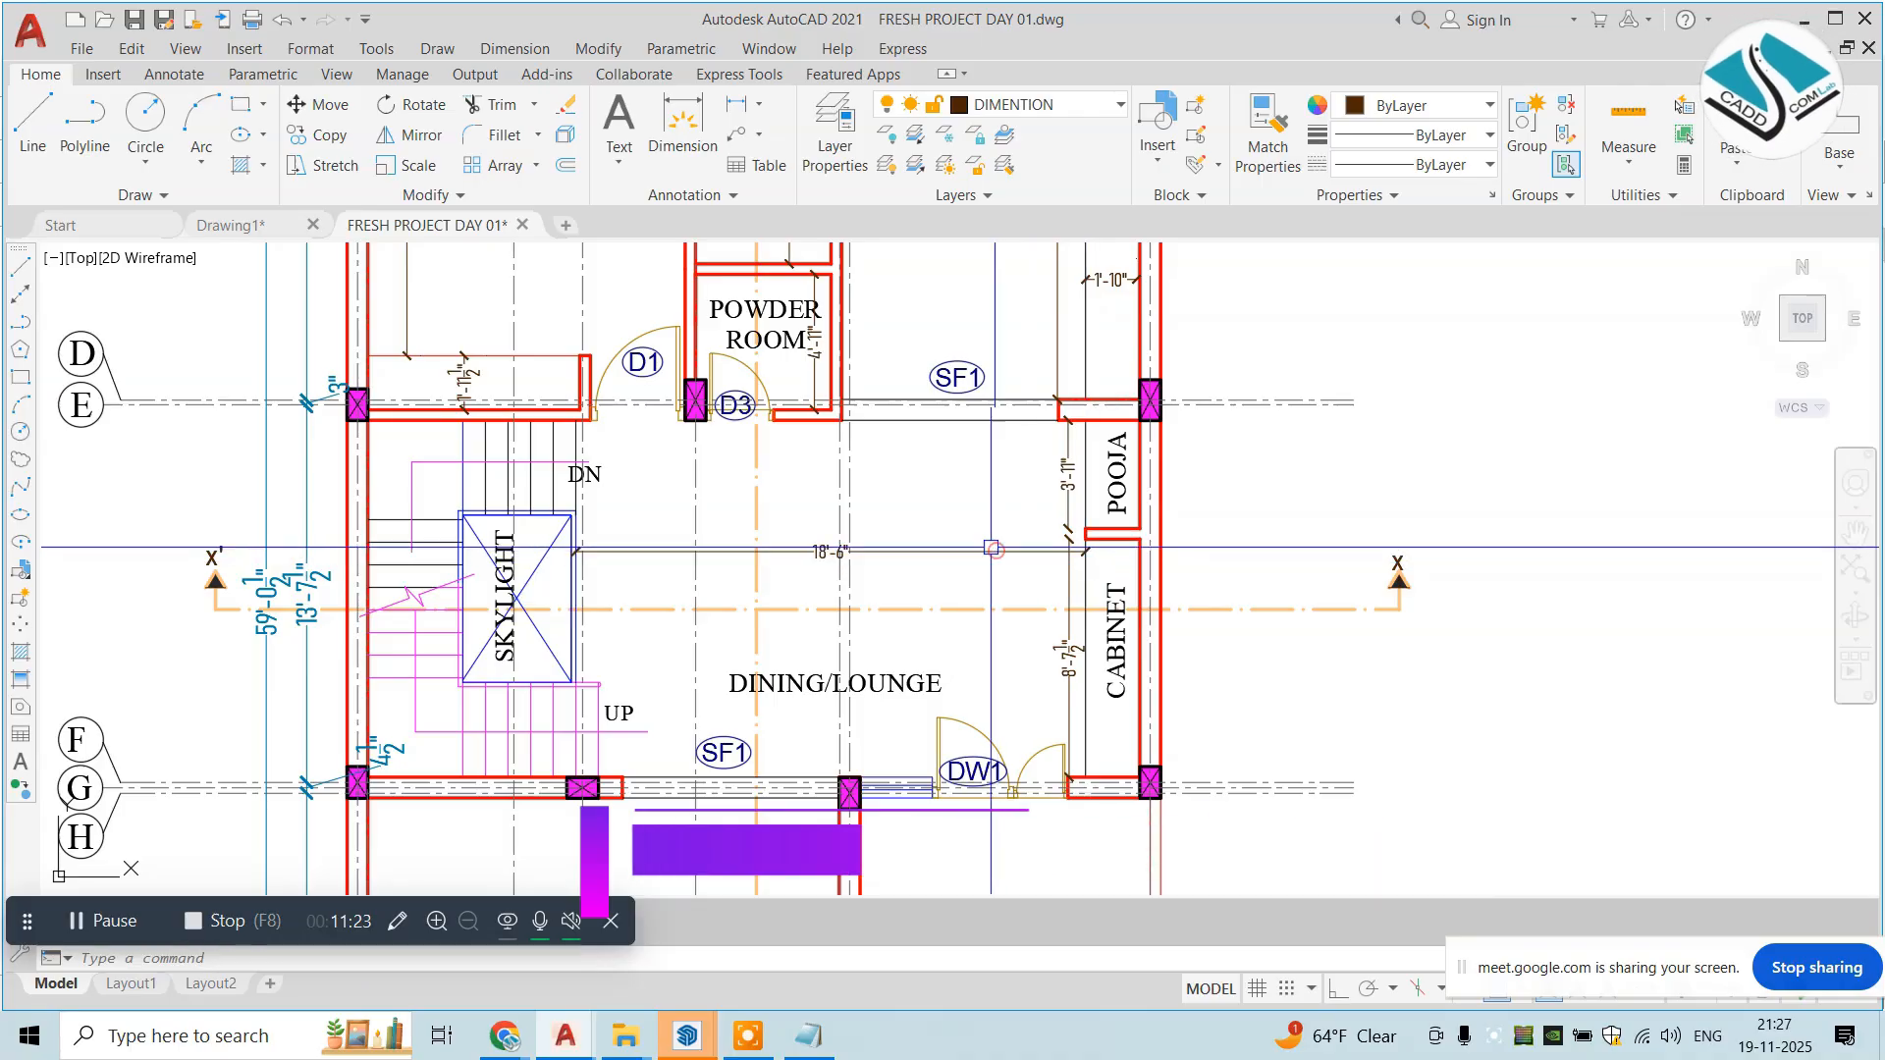
{"action": "key", "text": "space"}
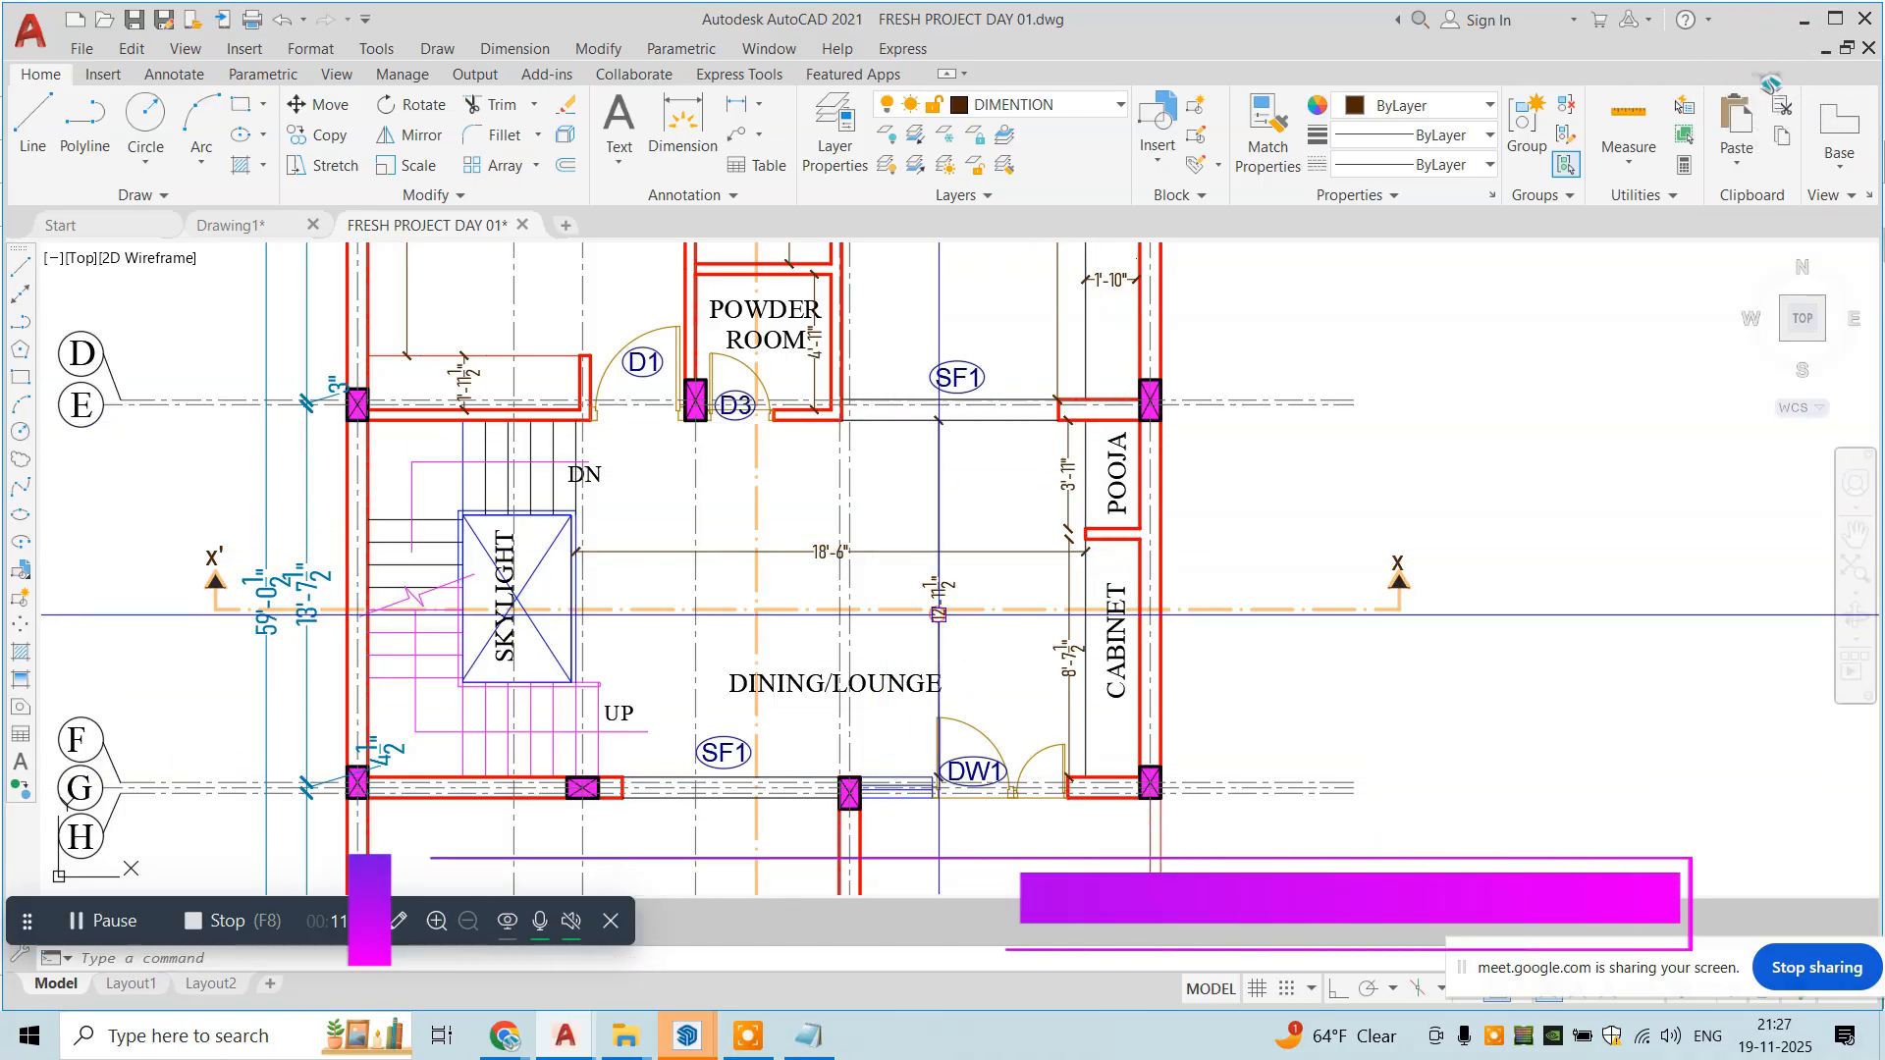
{"action": "scroll", "coordinate": [889, 714], "scroll_direction": "down", "scroll_amount": 5}
{"action": "scroll", "coordinate": [884, 660], "scroll_direction": "up", "scroll_amount": 5}
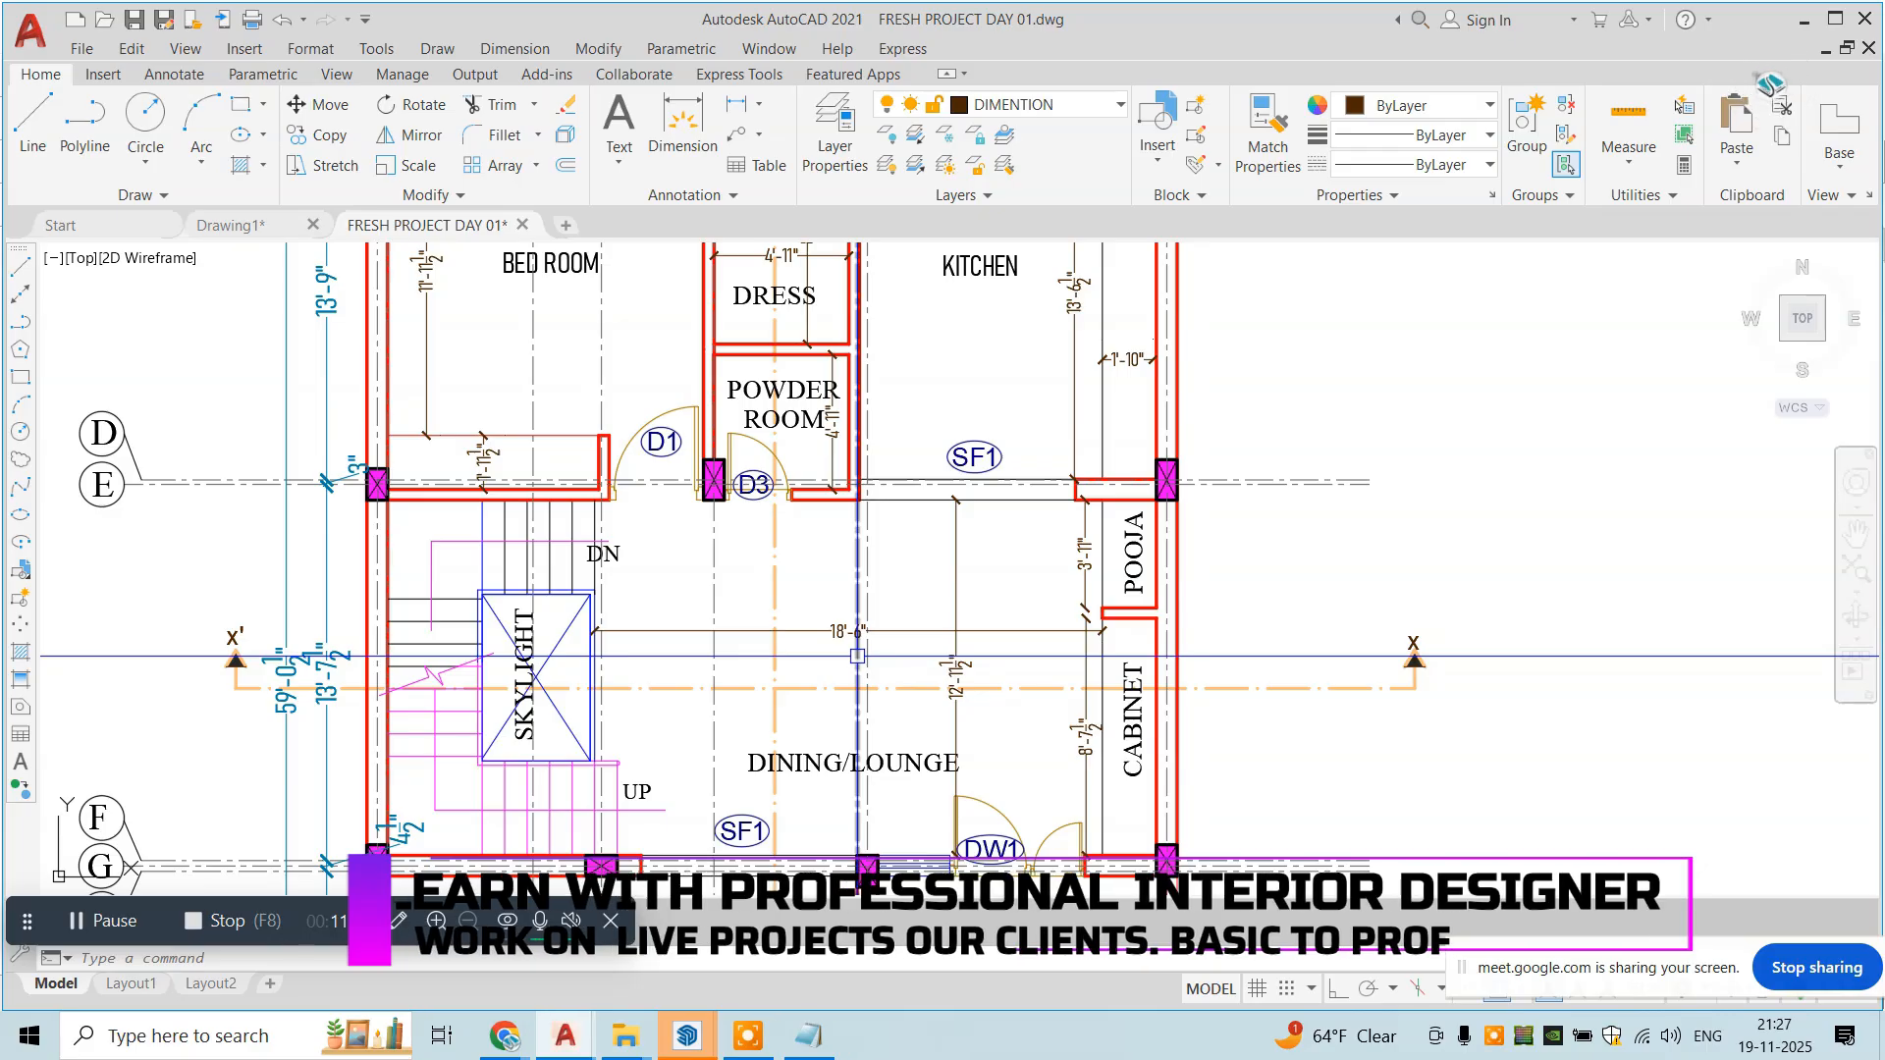
Step: Open the properties of the dining/lounge width dimension and enlarge the palette
{"action": "scroll", "coordinate": [854, 653], "scroll_direction": "up", "scroll_amount": 2}
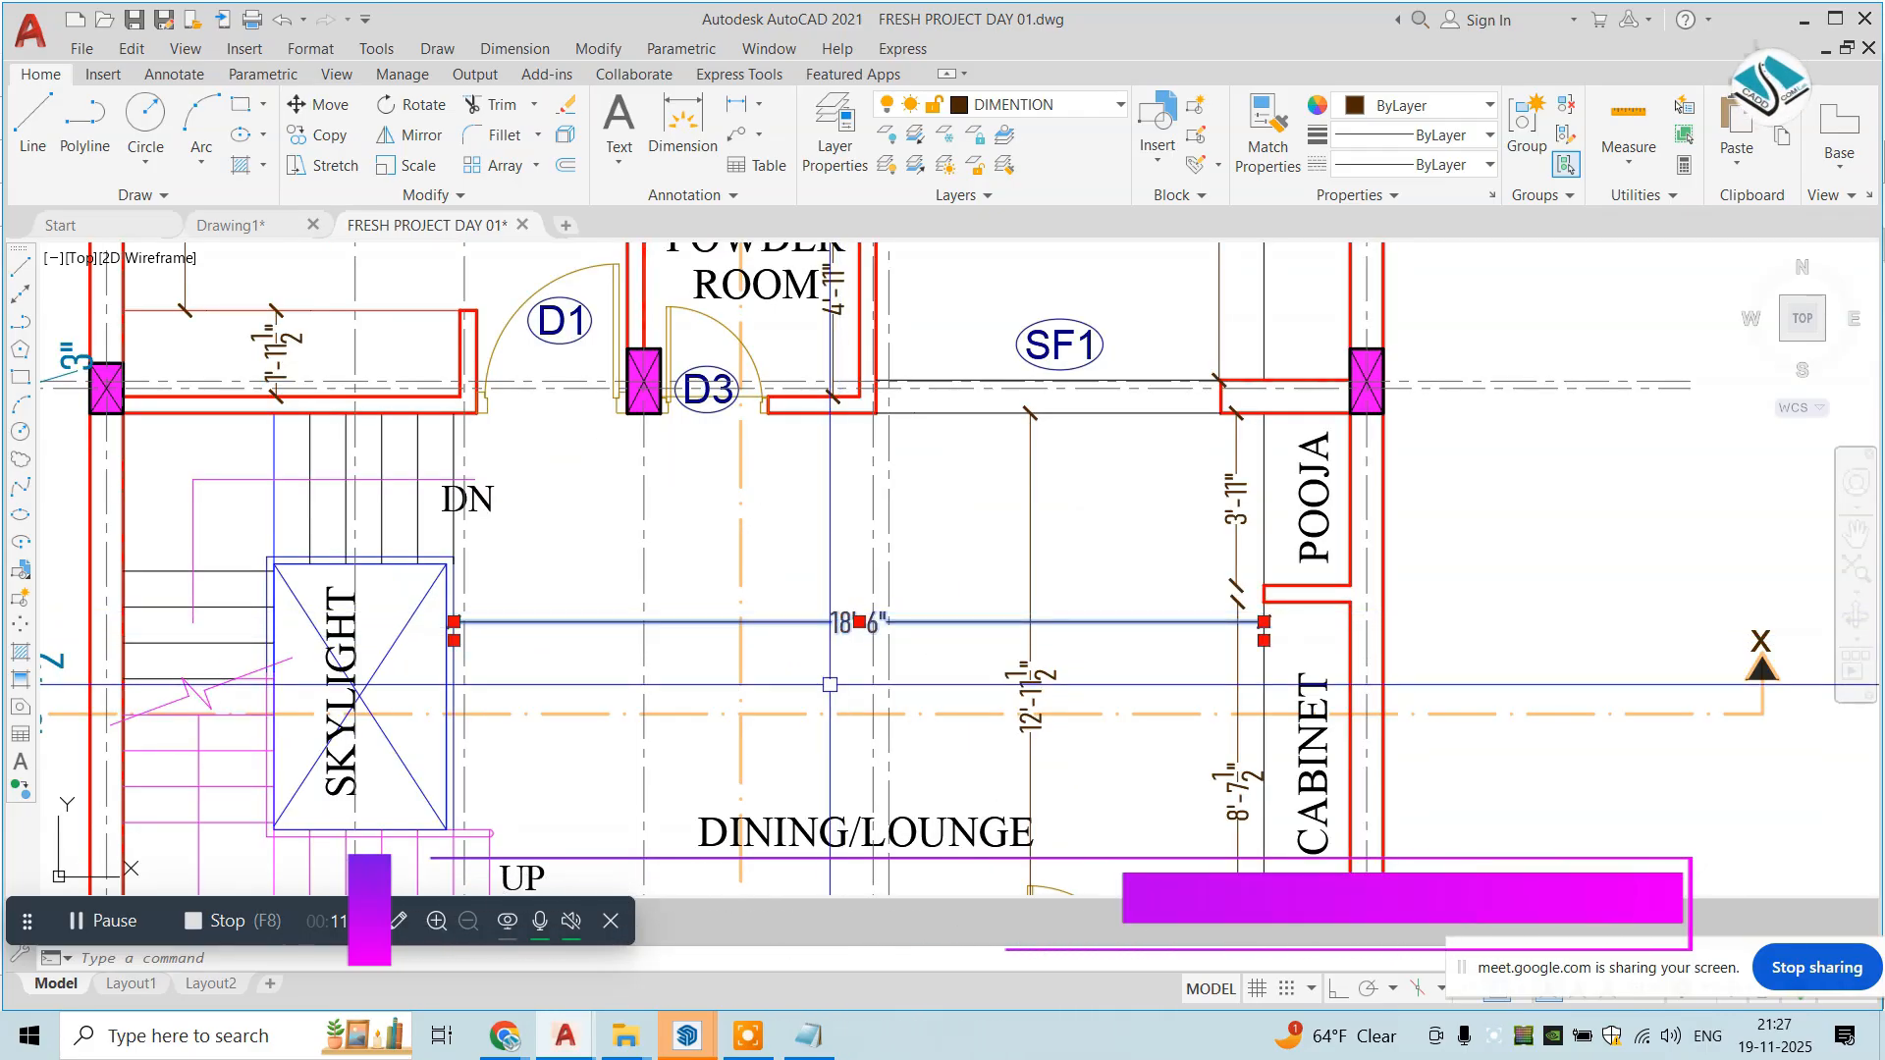
{"action": "type", "text": "ch"}
{"action": "key", "text": "space"}
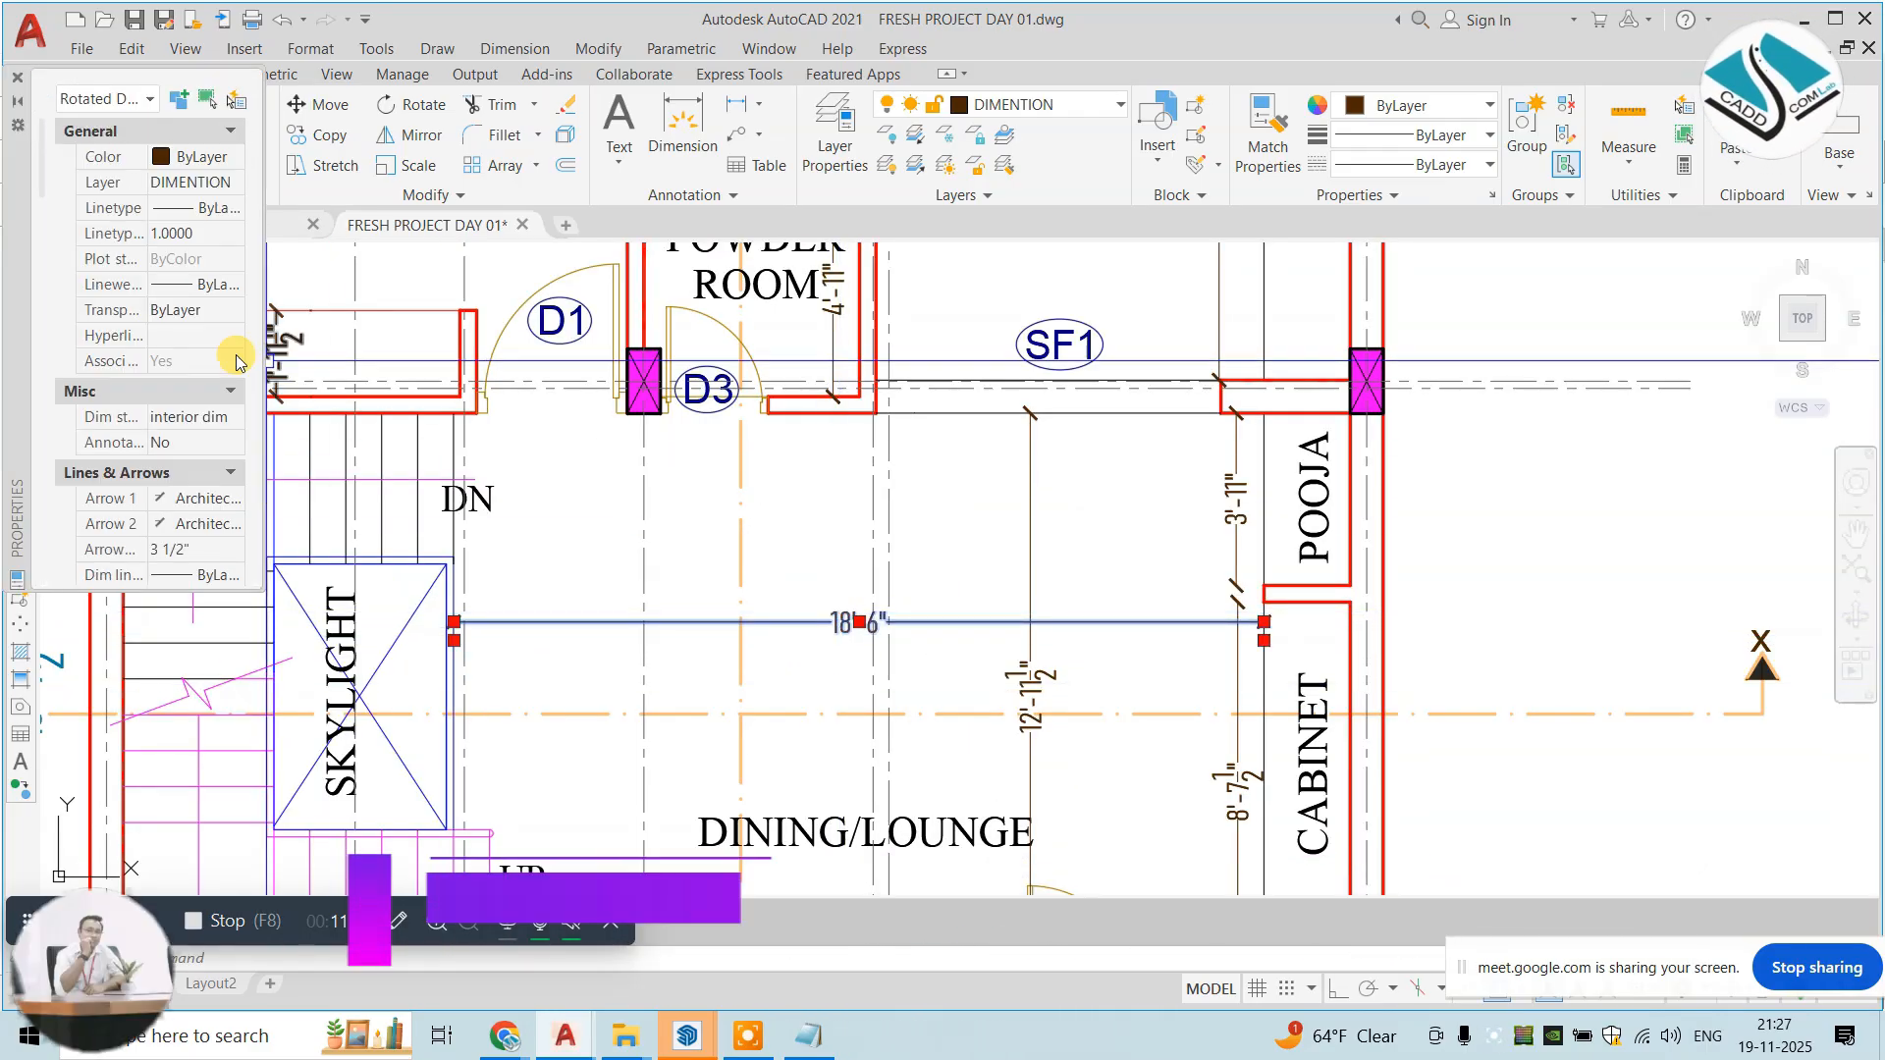
{"action": "left_click", "coordinate": [267, 614]}
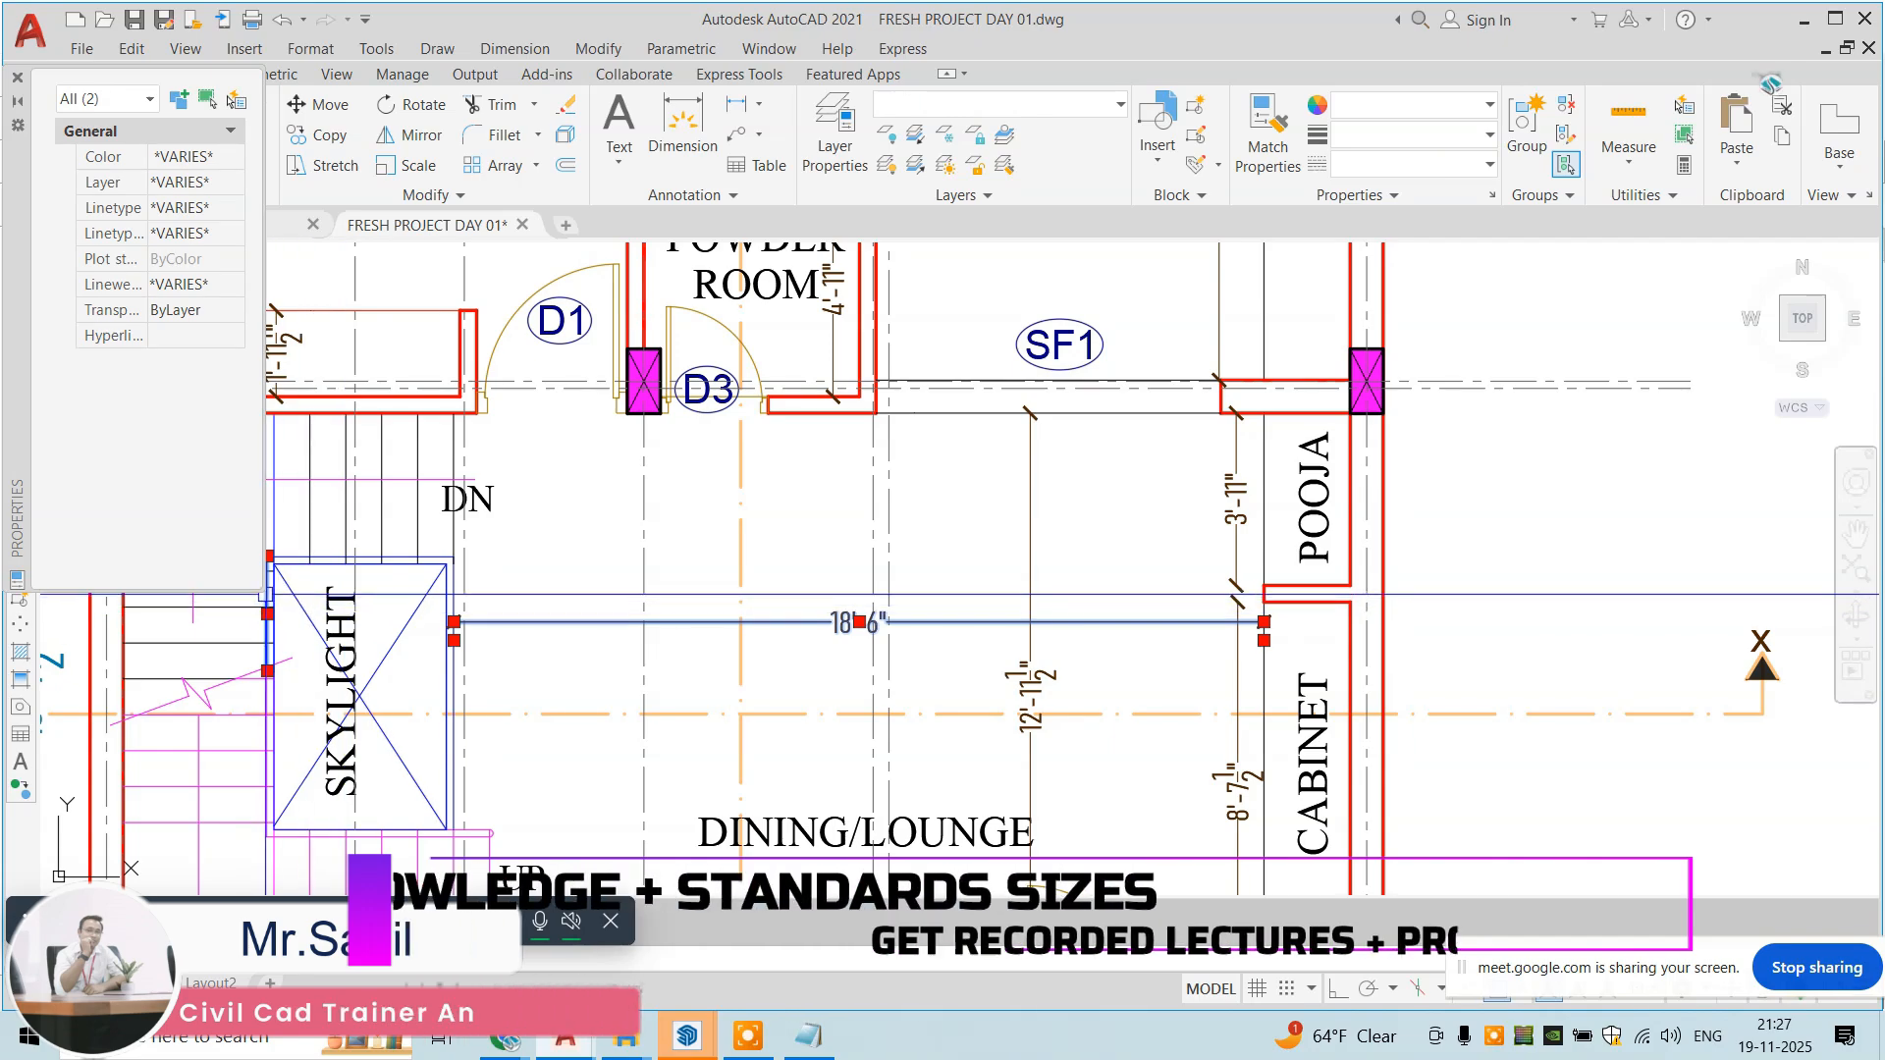
{"action": "left_click_drag", "start_coordinate": [262, 590], "coordinate": [467, 726]}
Step: Select only the dining/lounge width dimension and set its arrow size to 7"
{"action": "key", "text": "Escape"}
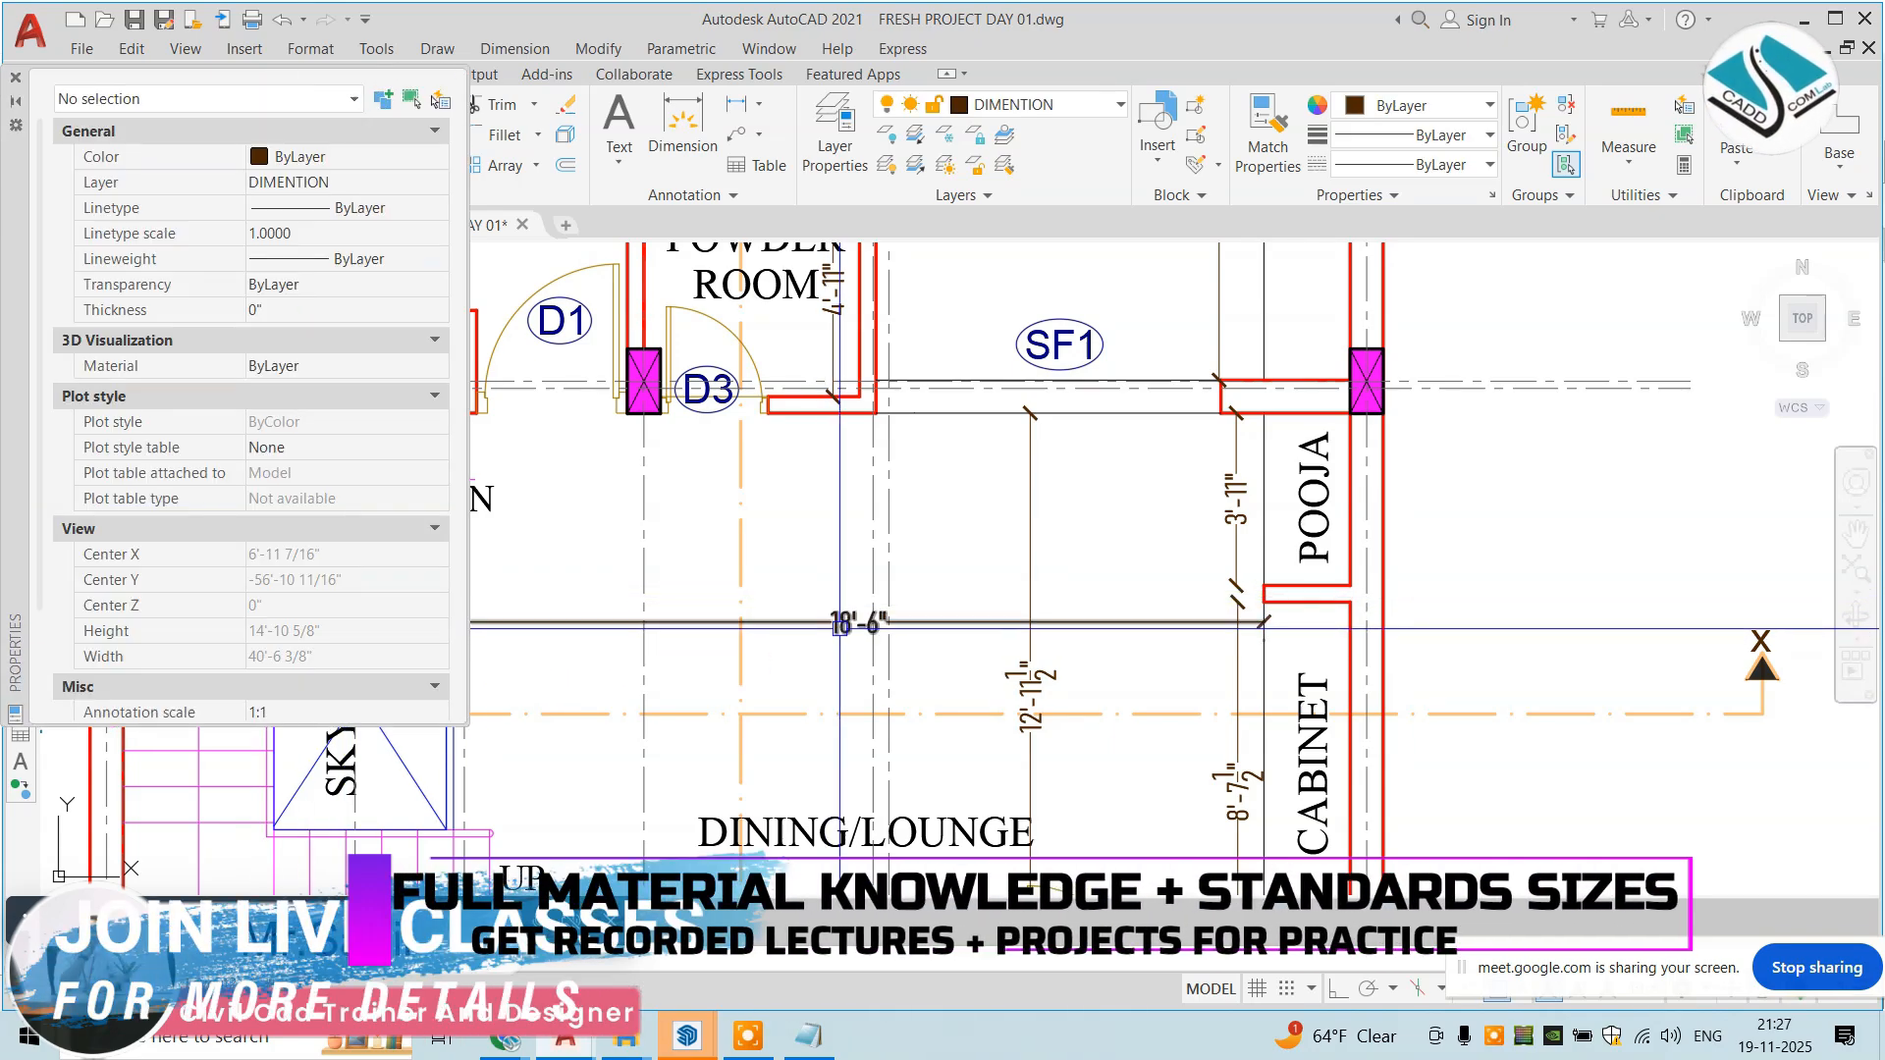
{"action": "left_click", "coordinate": [859, 622]}
{"action": "scroll", "coordinate": [254, 461], "scroll_direction": "down", "scroll_amount": 3}
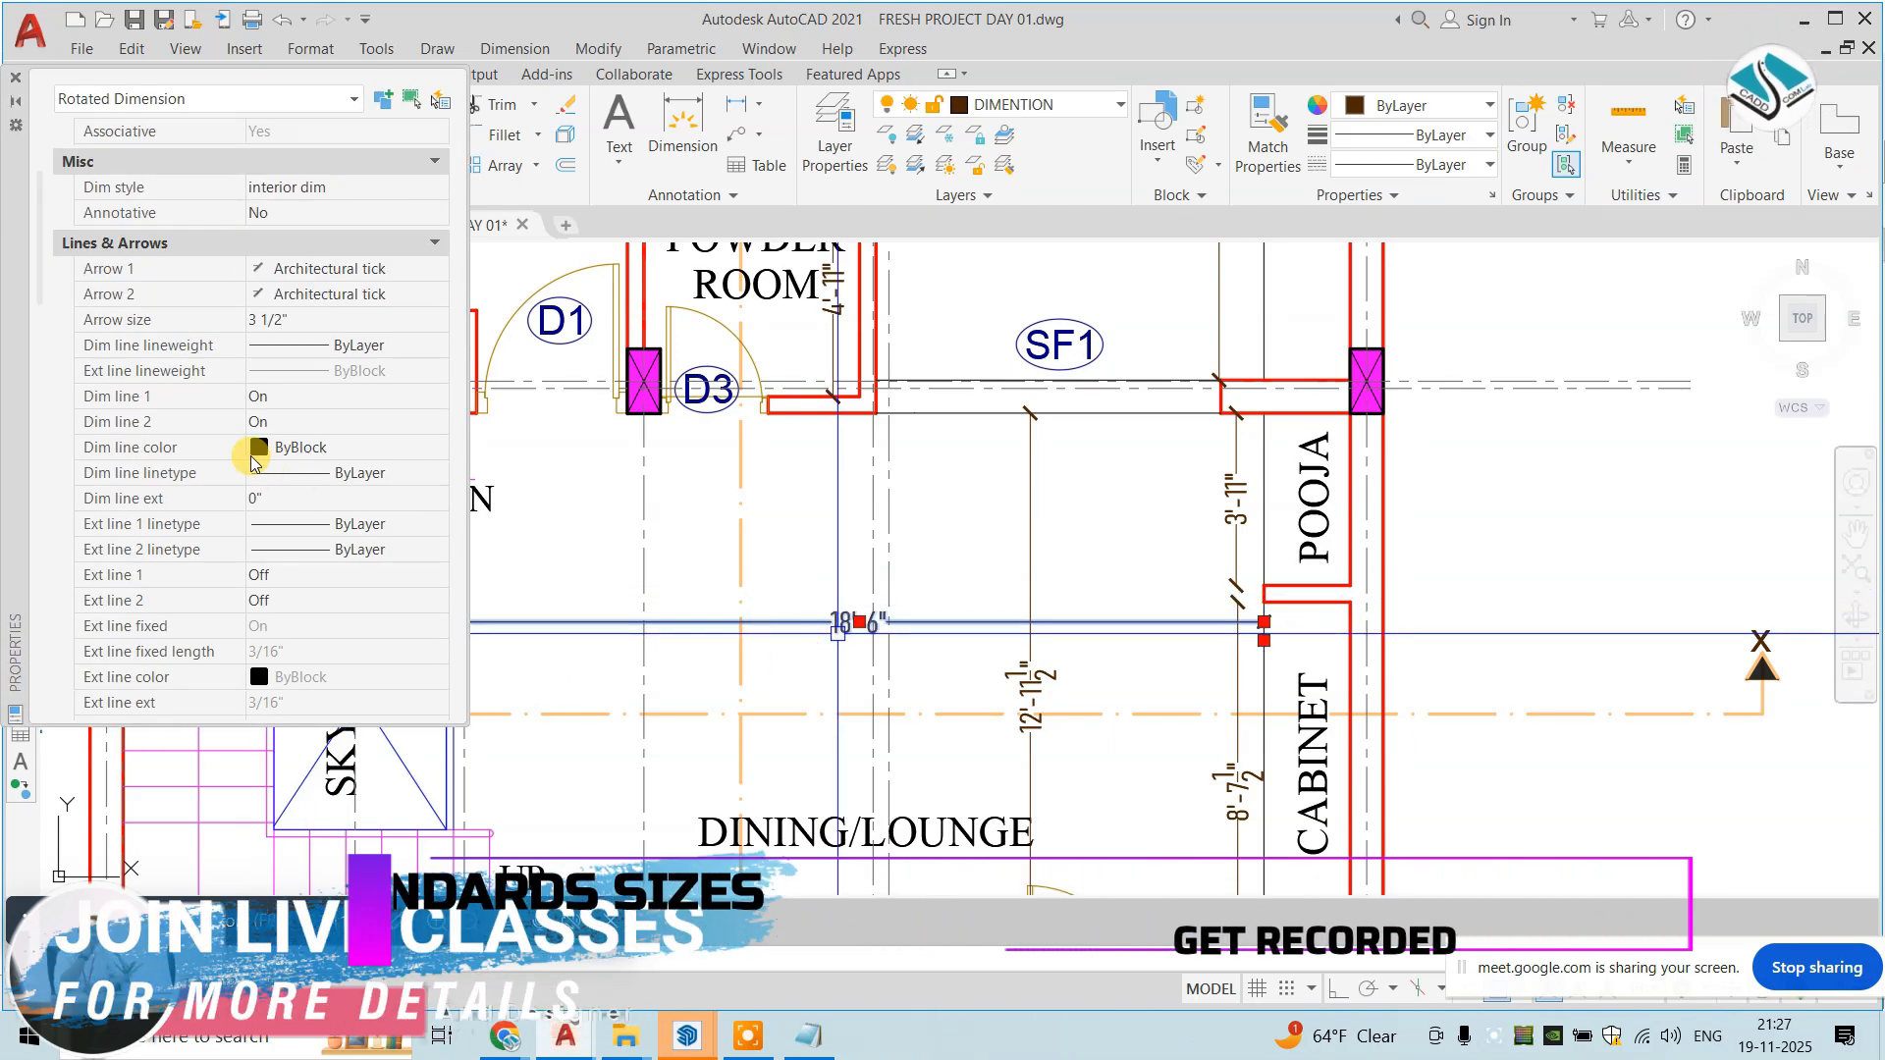
{"action": "left_click", "coordinate": [289, 319]}
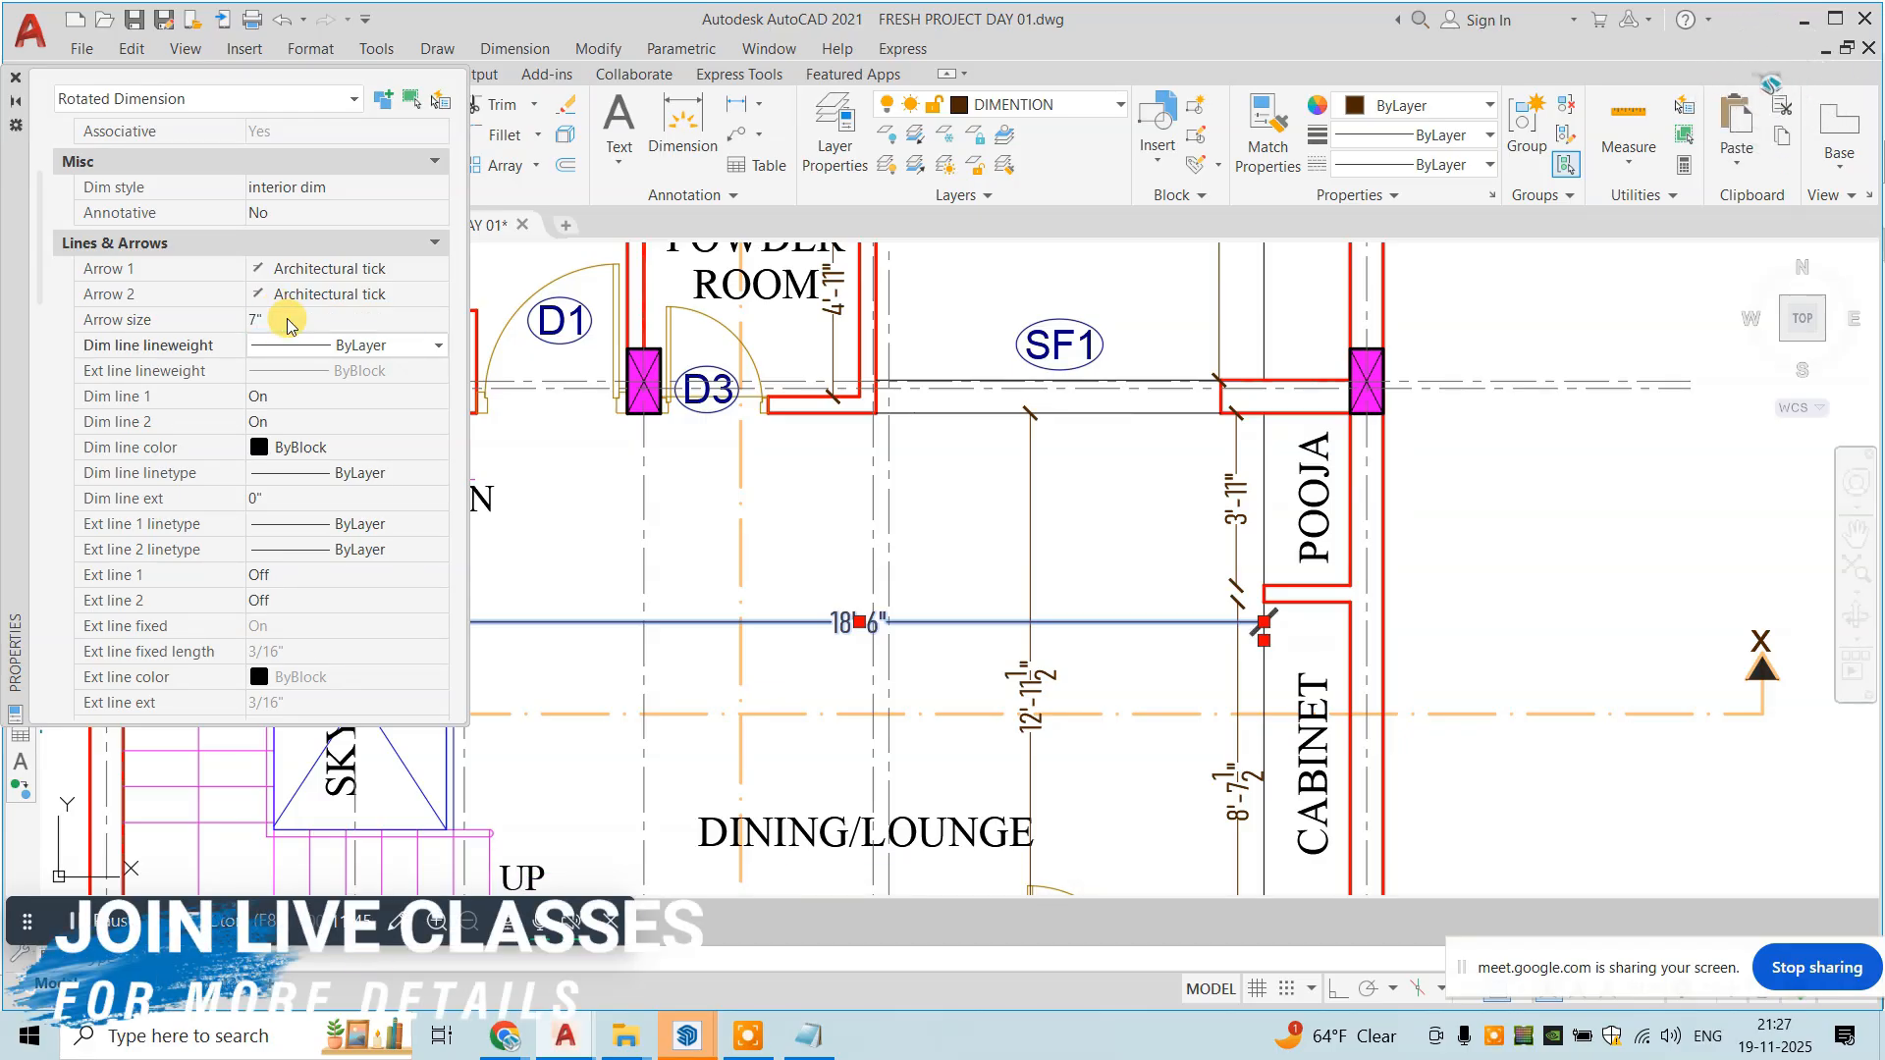
{"action": "scroll", "coordinate": [284, 486], "scroll_direction": "down", "scroll_amount": 5}
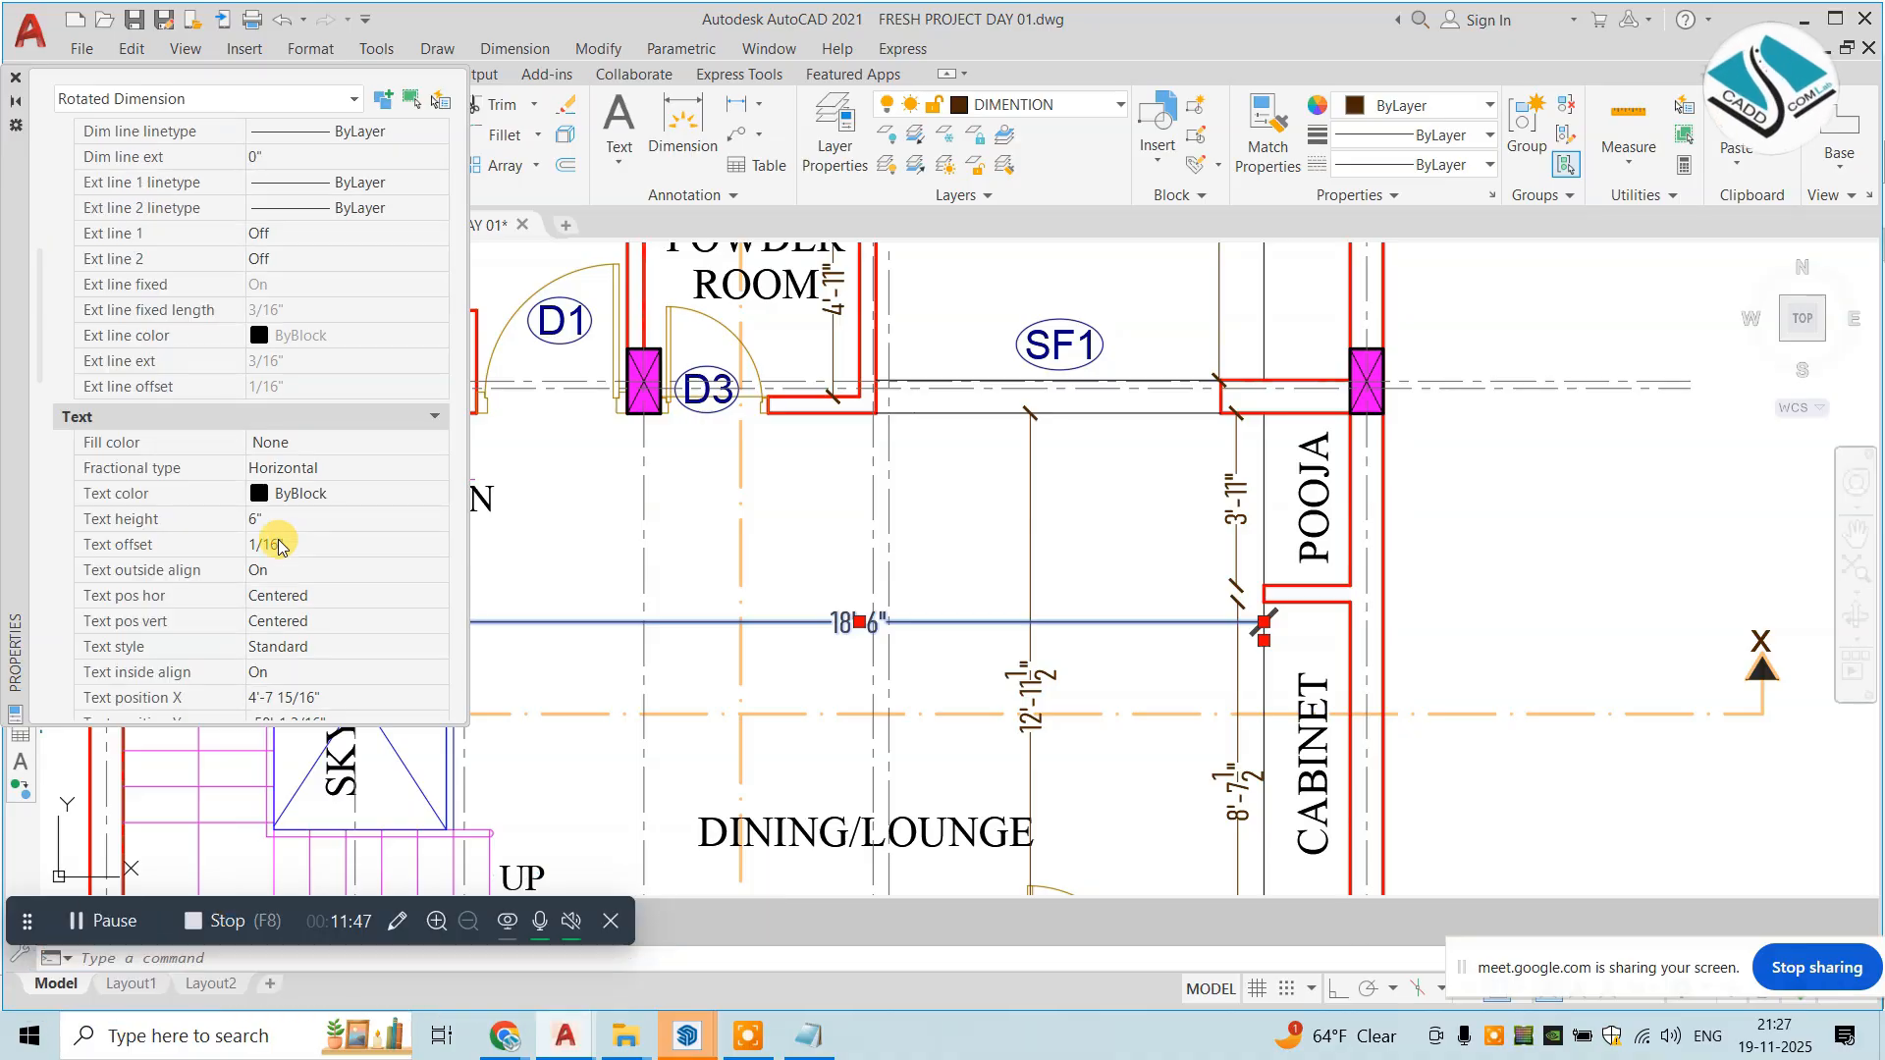